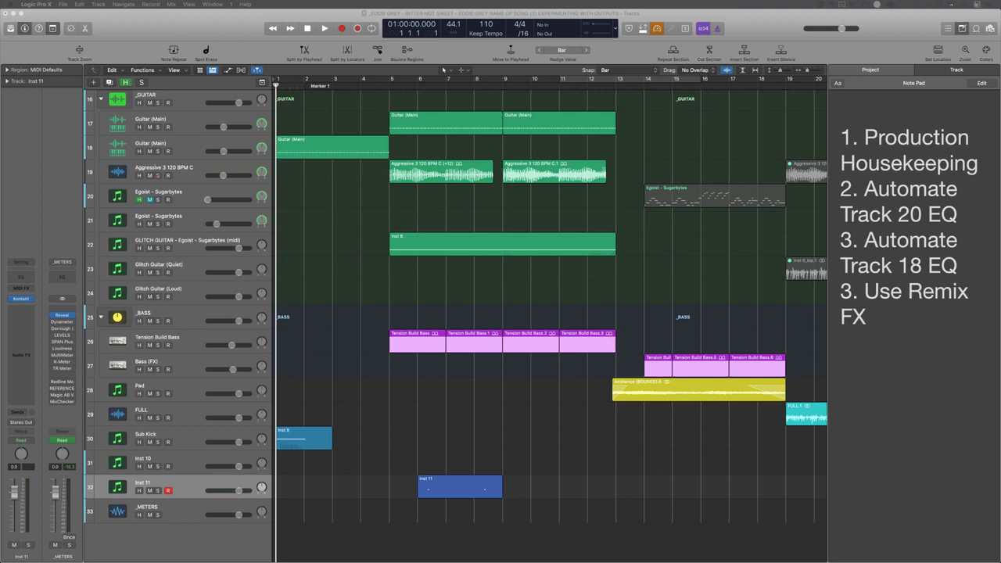
drag(368, 476, 282, 127)
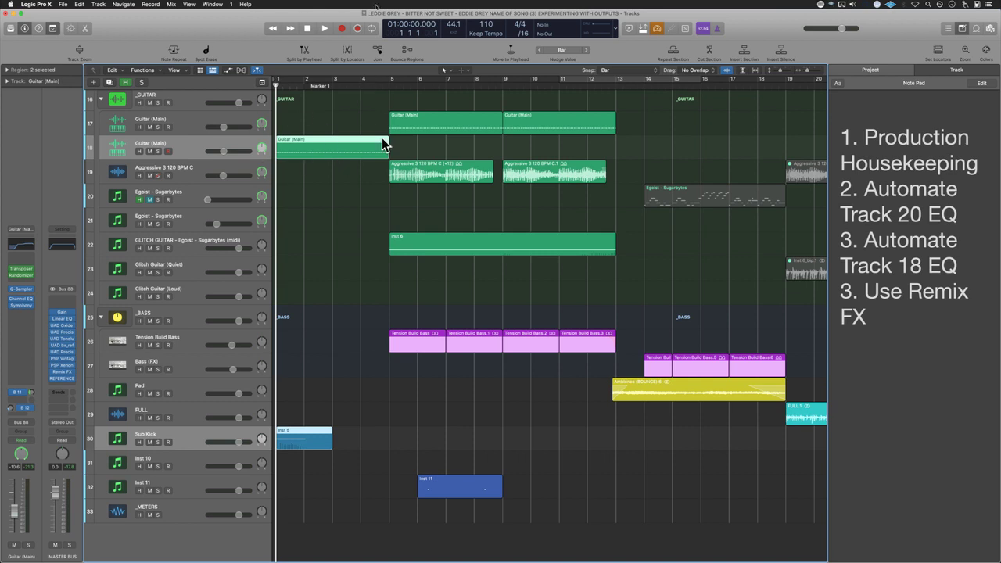
scroll(338, 426, right, 3)
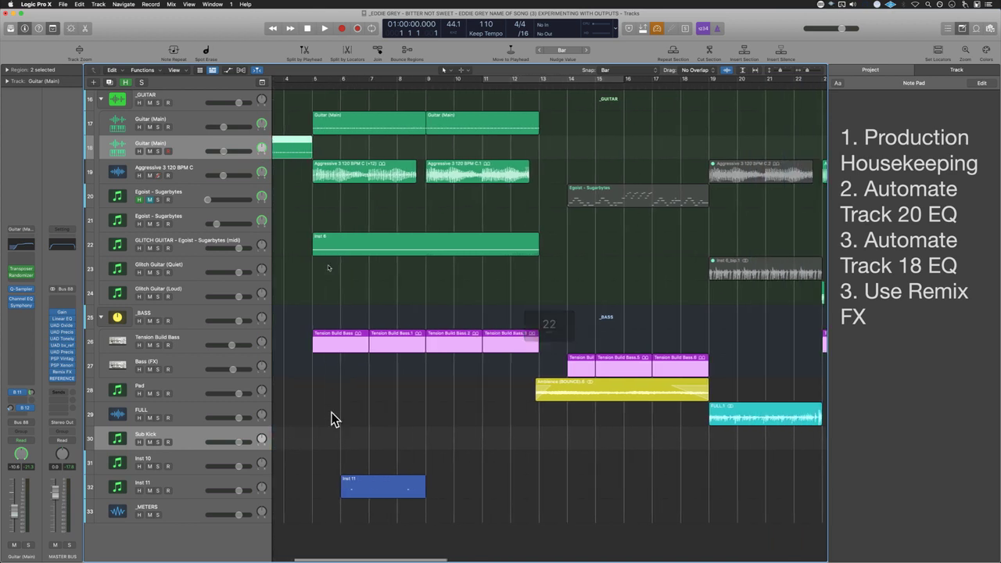
click(937, 339)
drag(843, 172, 830, 132)
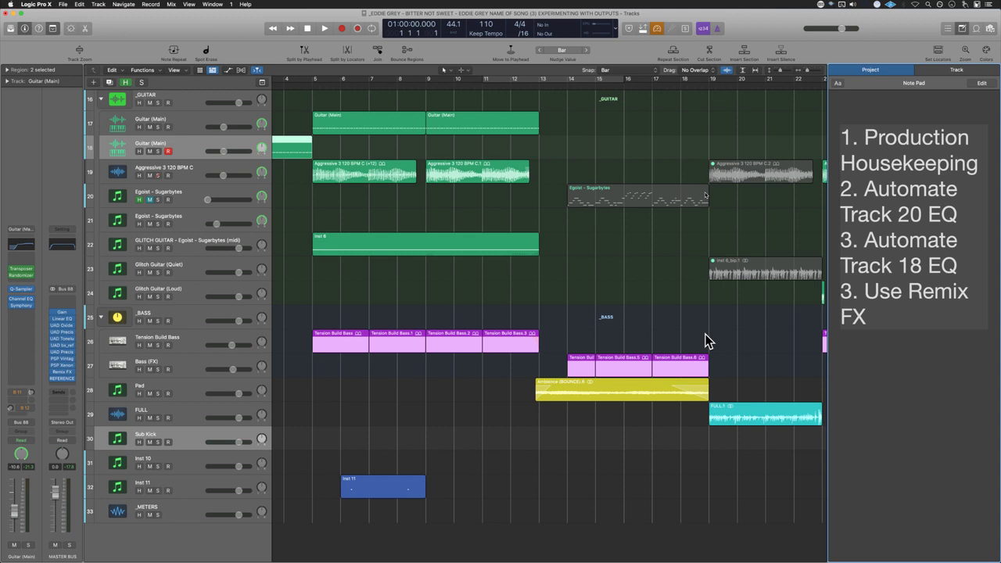
Step: Play the arrangement from bar 1 and save the project
click(632, 306)
scroll(632, 306, left, 5)
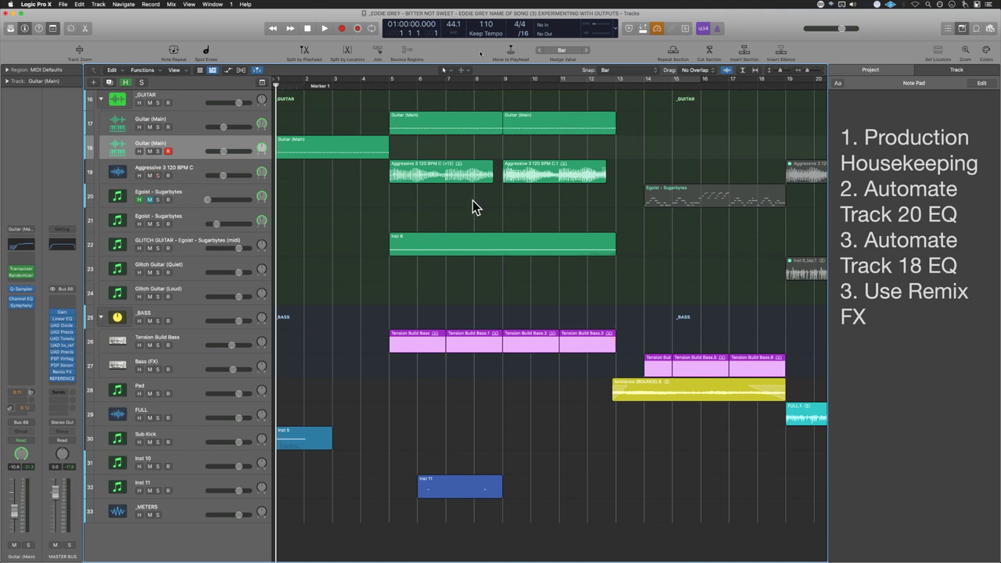
key(space)
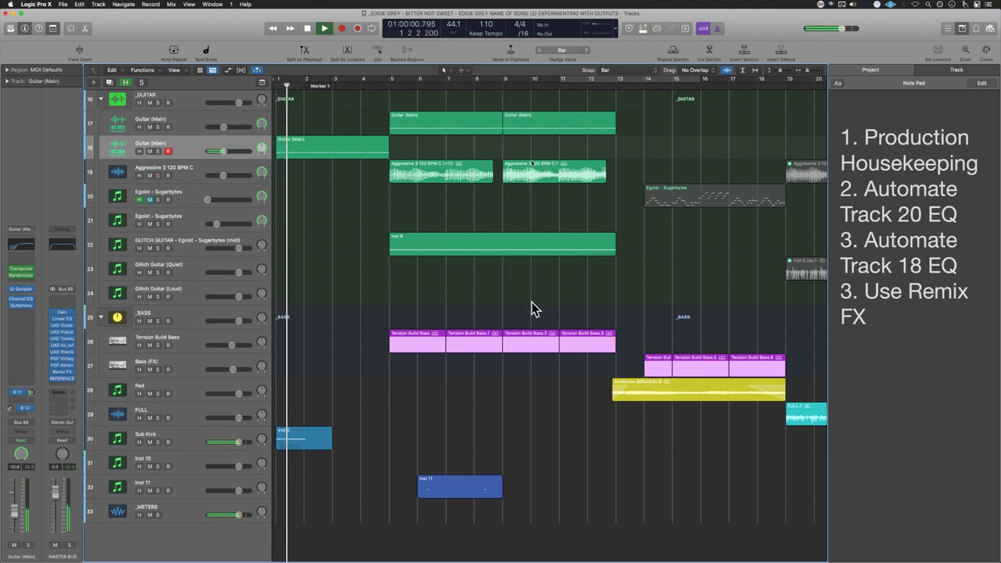
key(super+s)
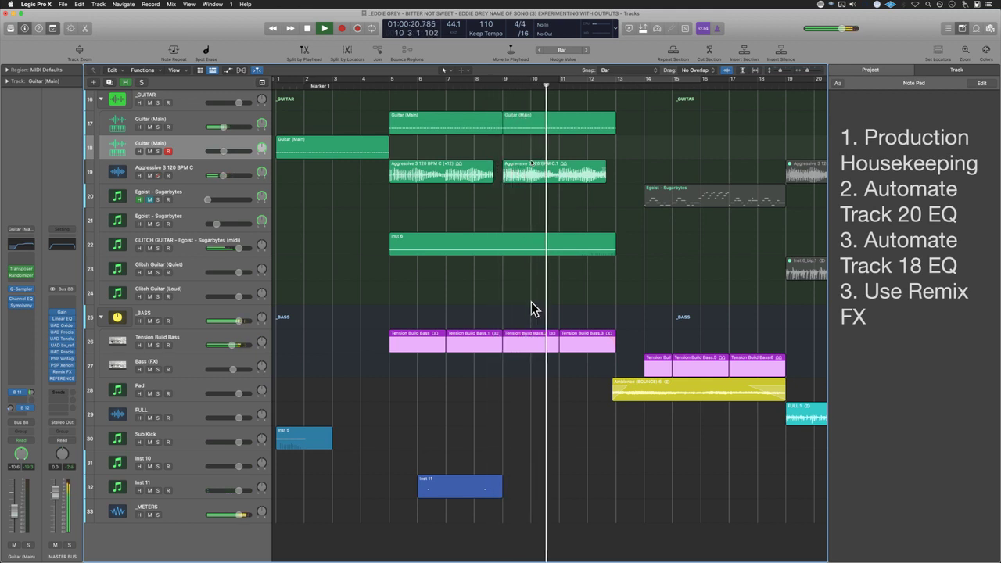
Step: Repeat the Inst 11 region on track 32 once, directly after the original at bar 9, and save the project
scroll(459, 423, down, 1)
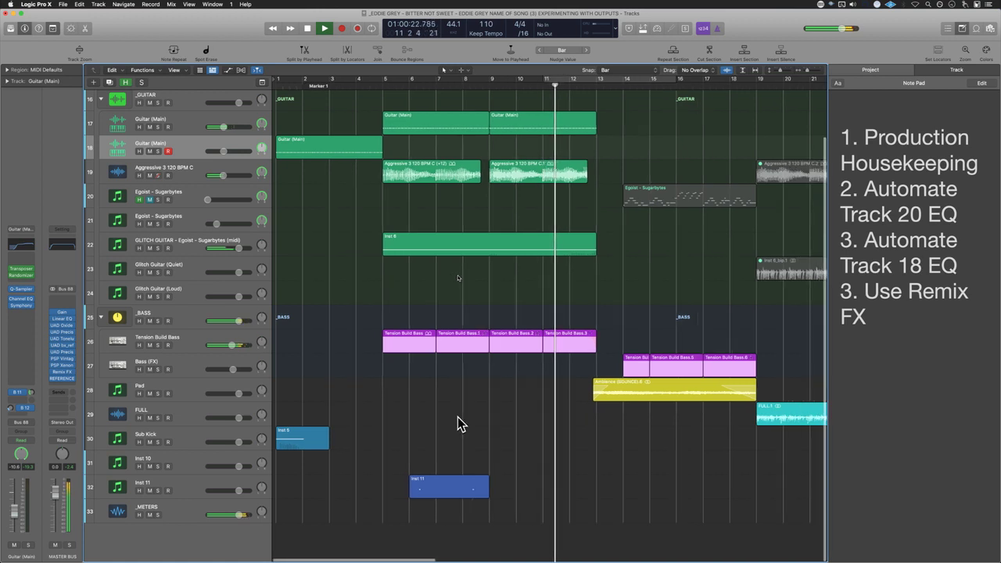
click(441, 477)
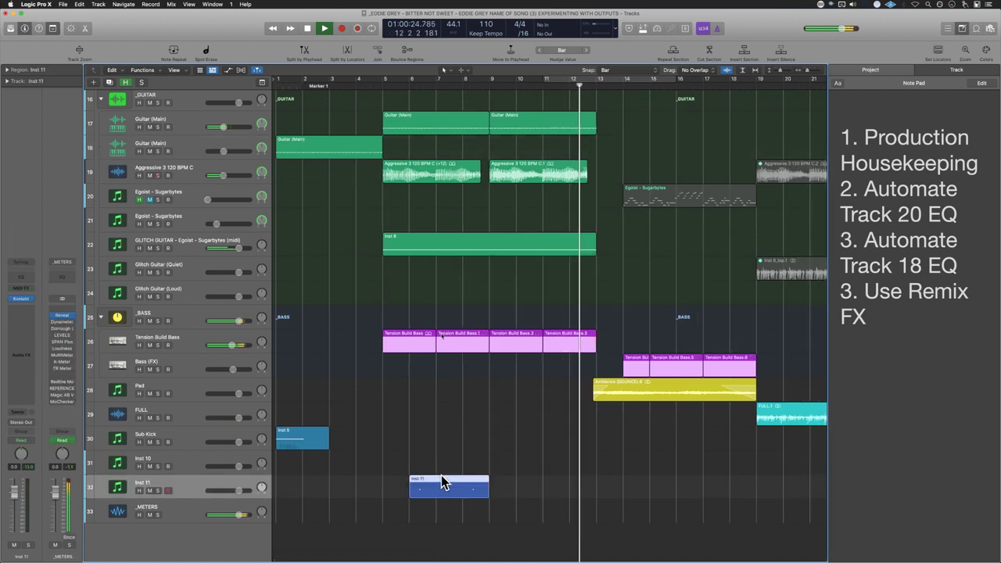
key(super+r)
scroll(540, 490, right, 2)
scroll(540, 491, right, 6)
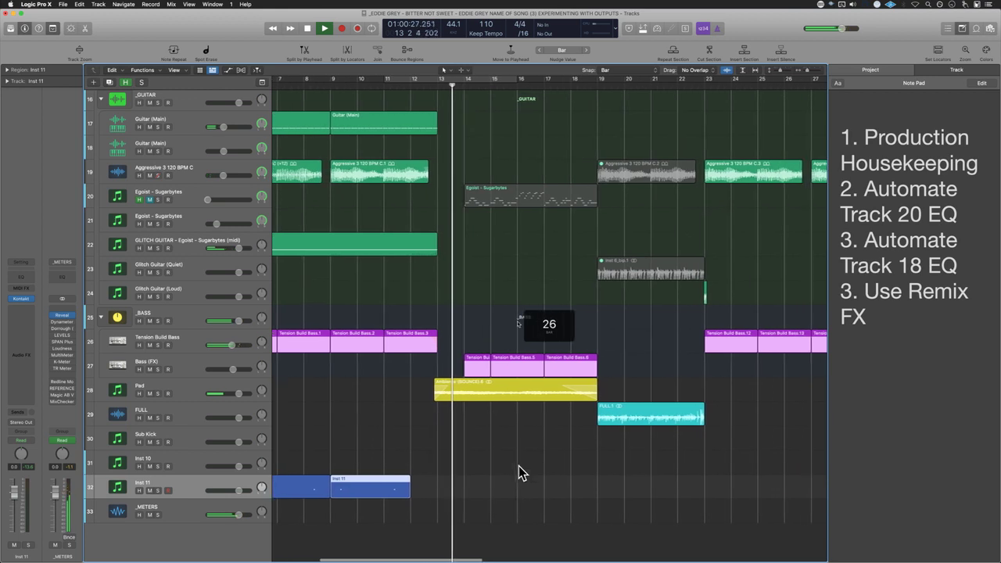
click(479, 454)
key(super+s)
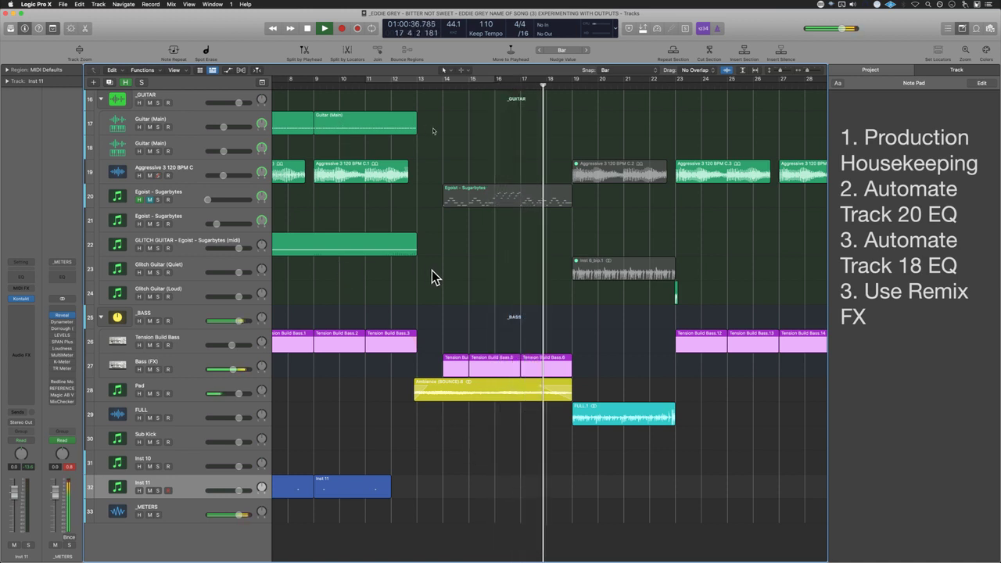
Step: Collapse all track stacks, review the arrangement from bar 1 onwards during playback, and stop playback
scroll(504, 225, up, 2)
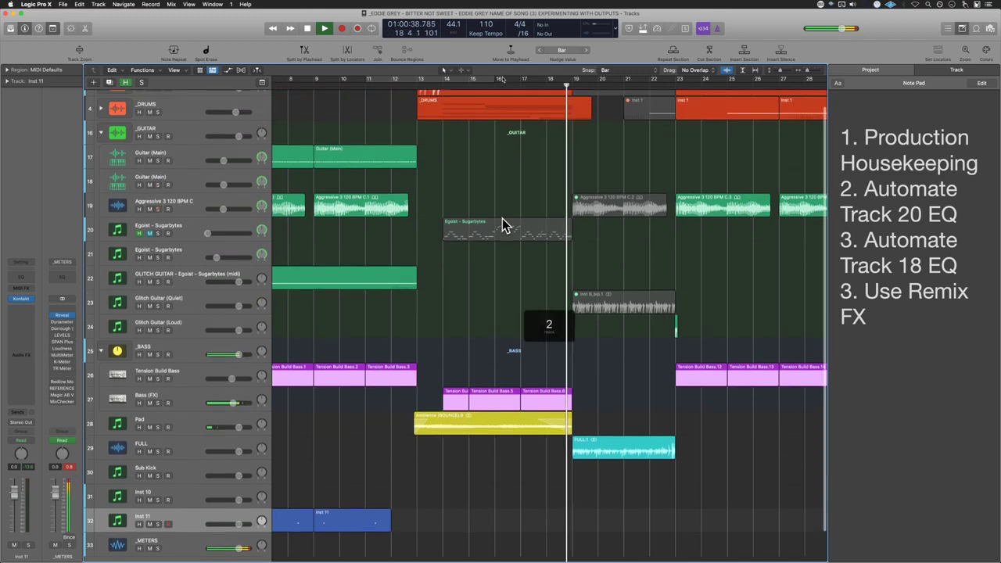
scroll(502, 223, up, 2)
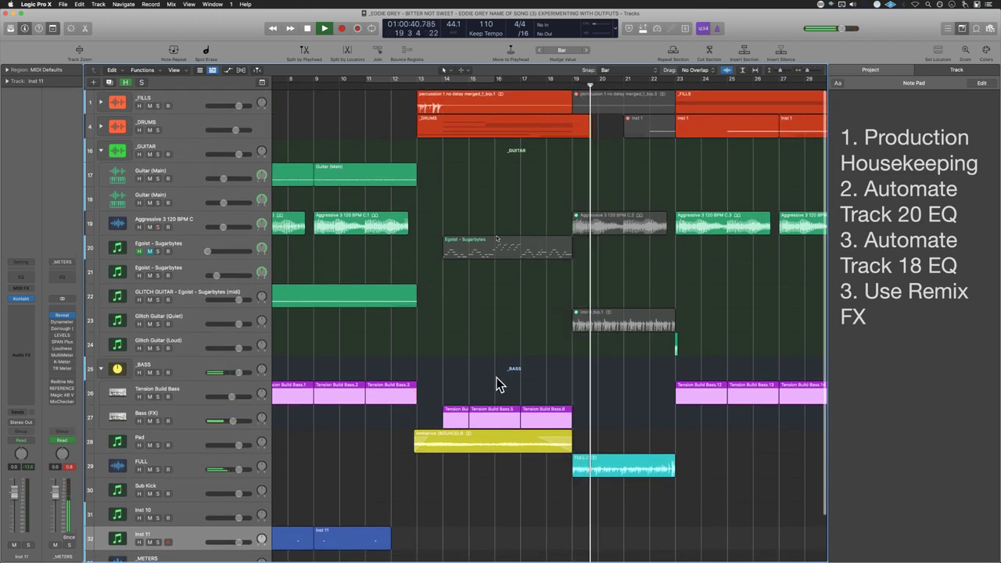
scroll(496, 383, right, 3)
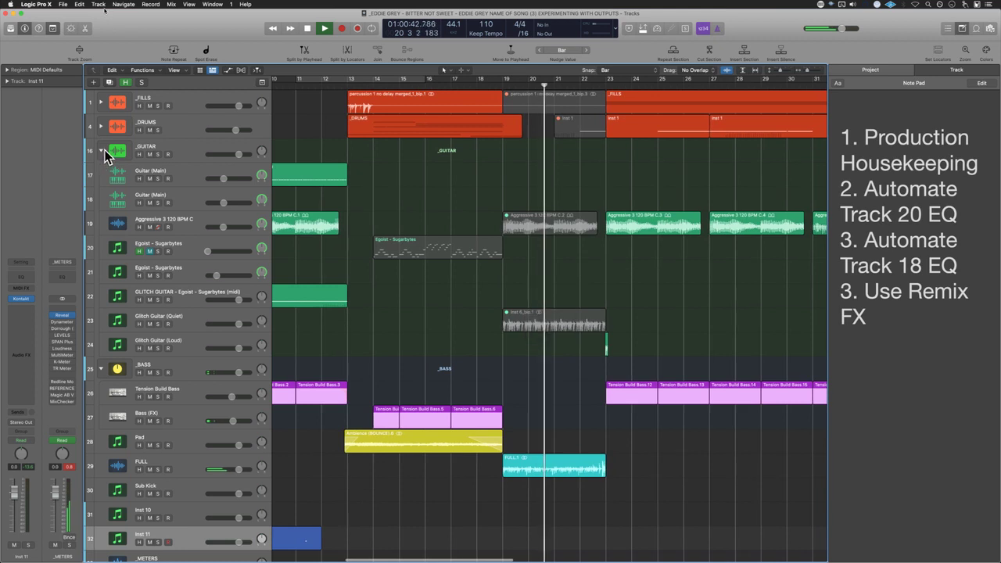
alt+click(103, 150)
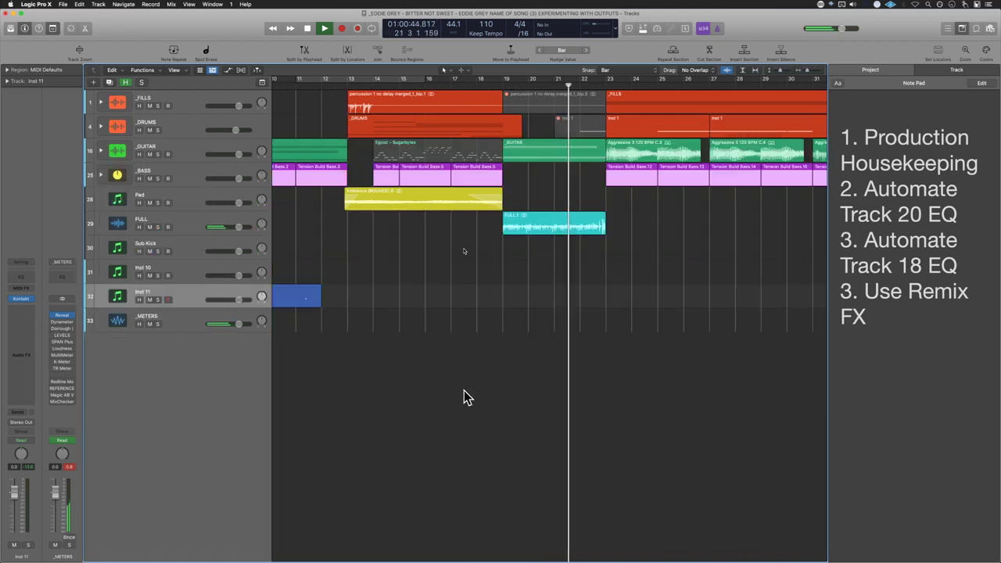
scroll(462, 398, left, 10)
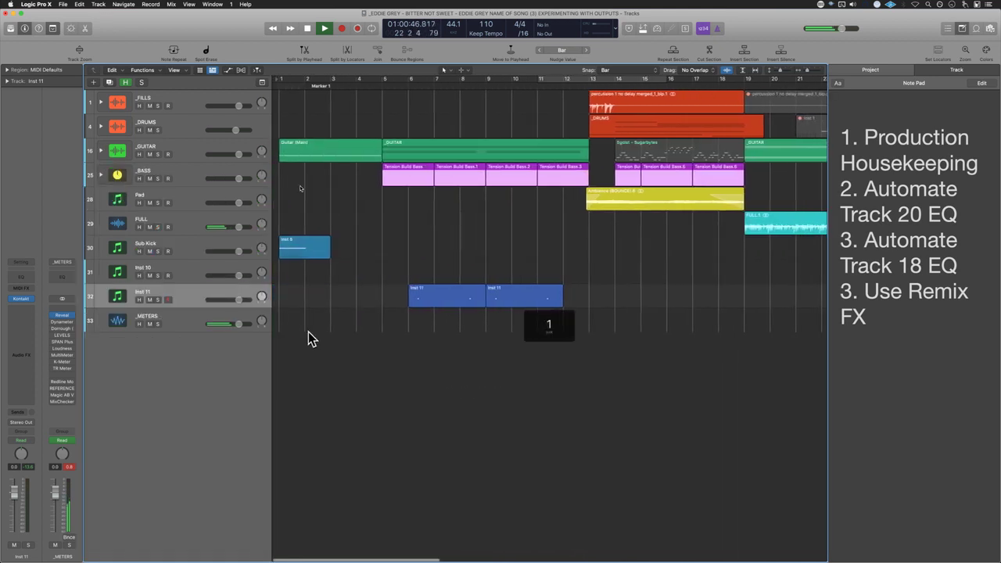
scroll(558, 446, right, 5)
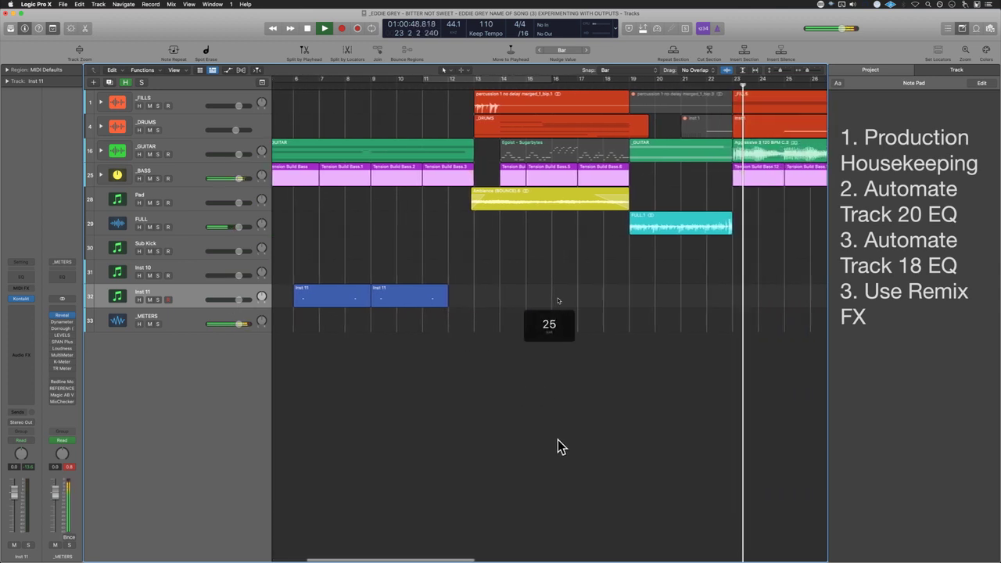
scroll(558, 439, right, 6)
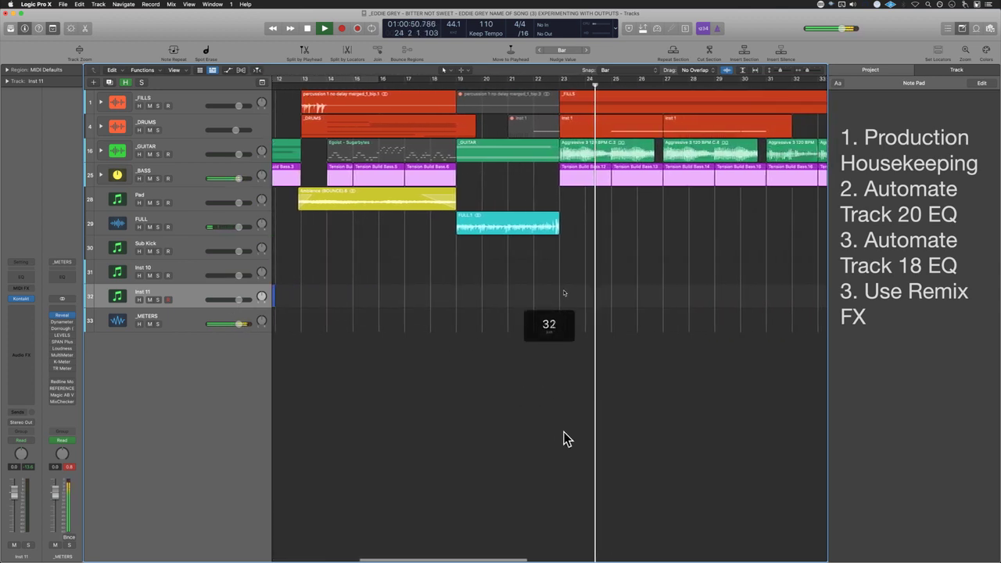
scroll(567, 440, right, 6)
key(space)
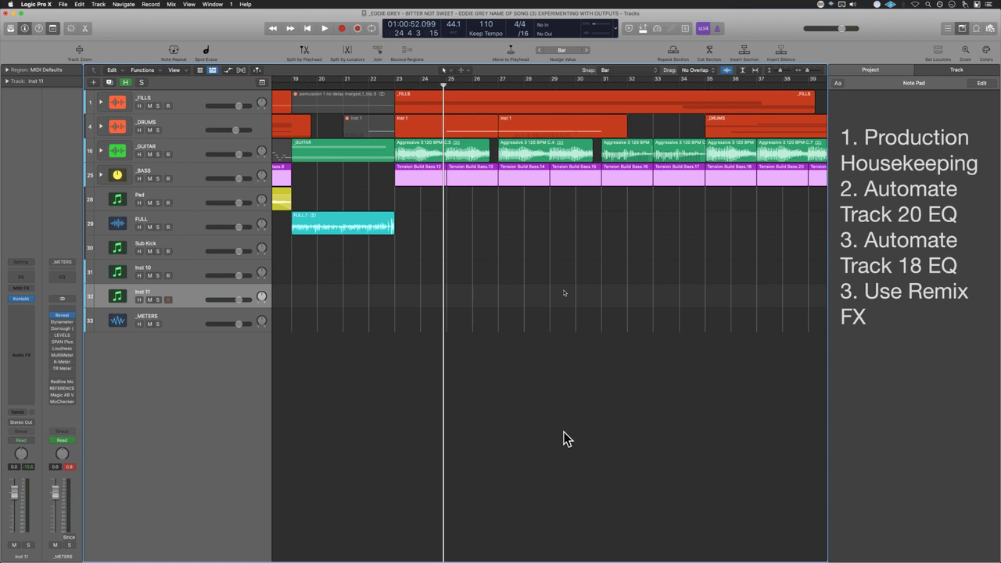
click(885, 149)
drag(845, 138, 974, 176)
click(470, 287)
Step: Expand all track stacks and fit the whole arrangement in the Tracks area
alt+click(100, 102)
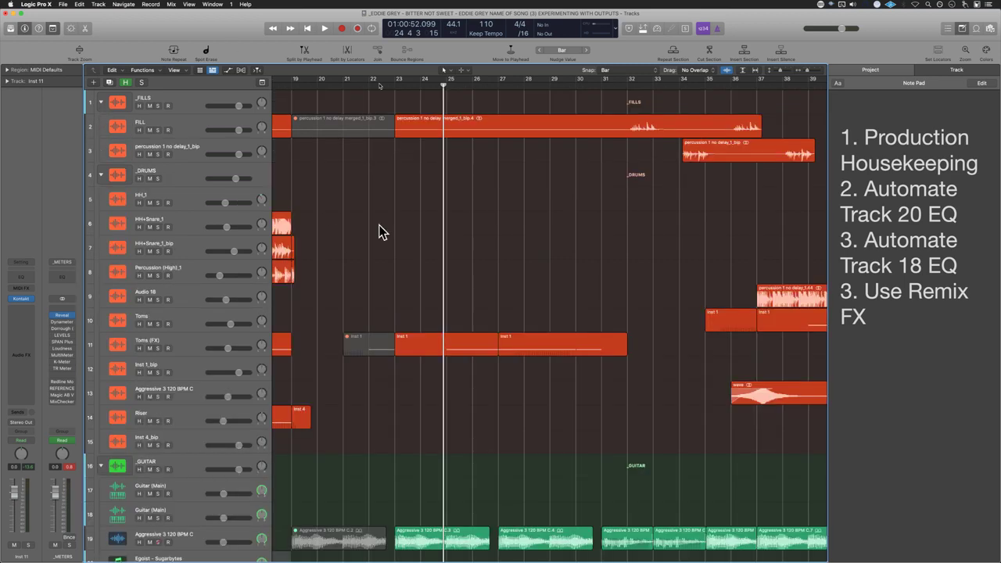
scroll(379, 232, left, 10)
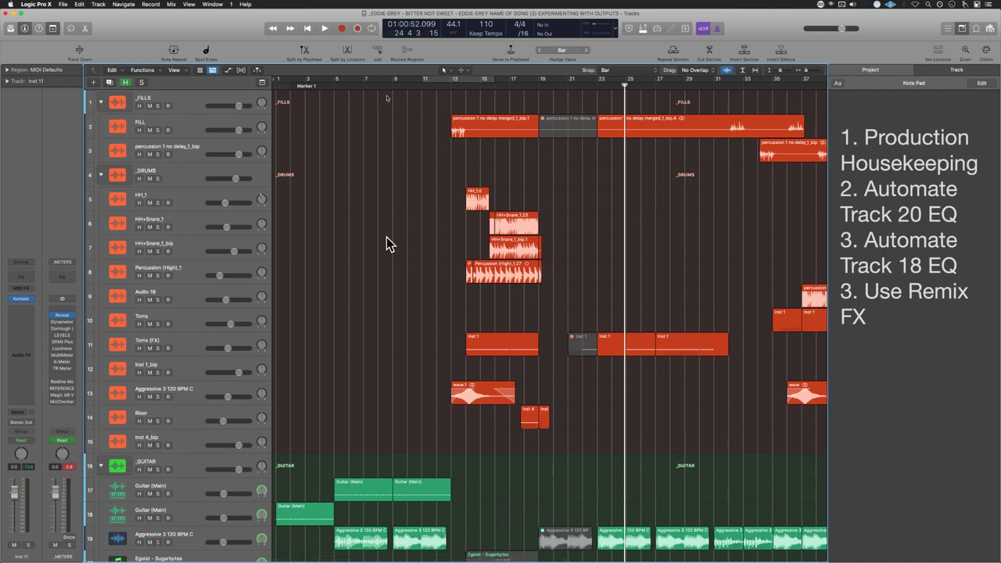
key(z)
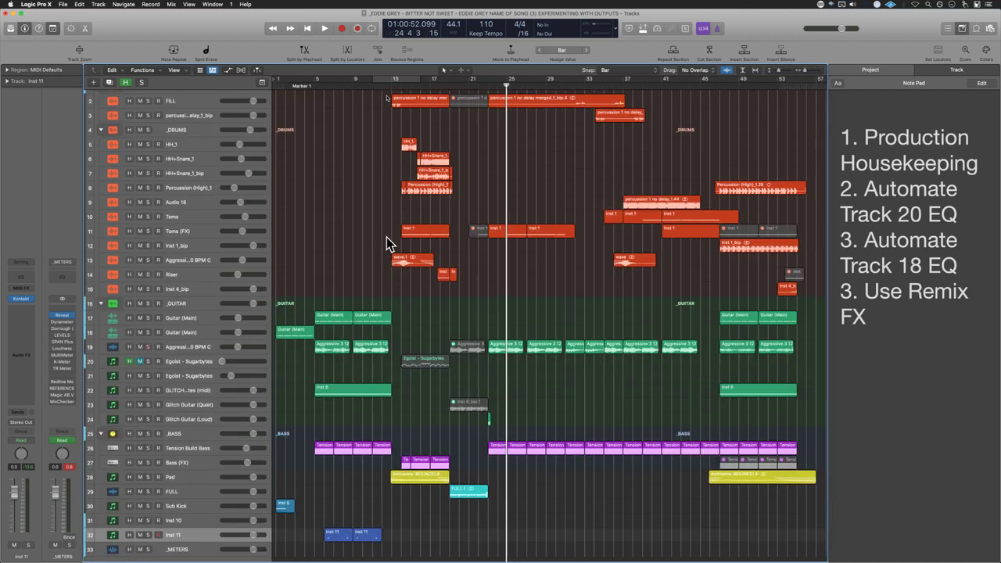
Step: Collapse all track stacks and expand them again
alt+click(100, 303)
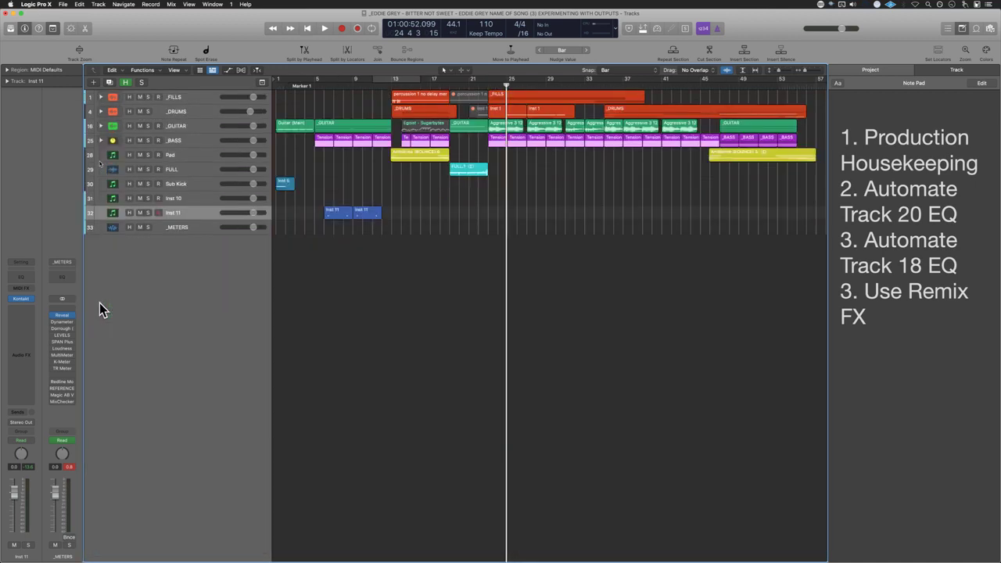
alt+click(101, 112)
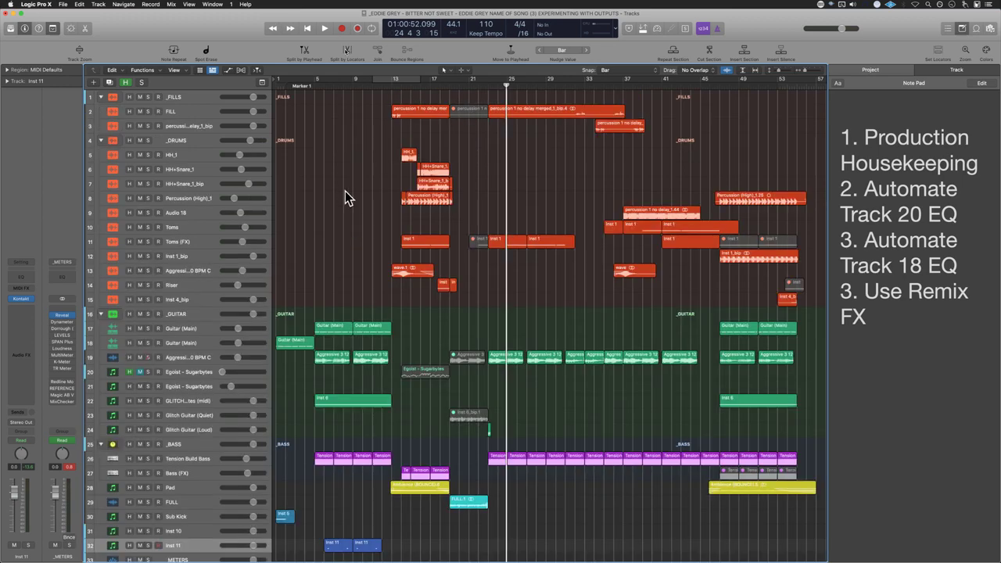
scroll(345, 191, down, 1)
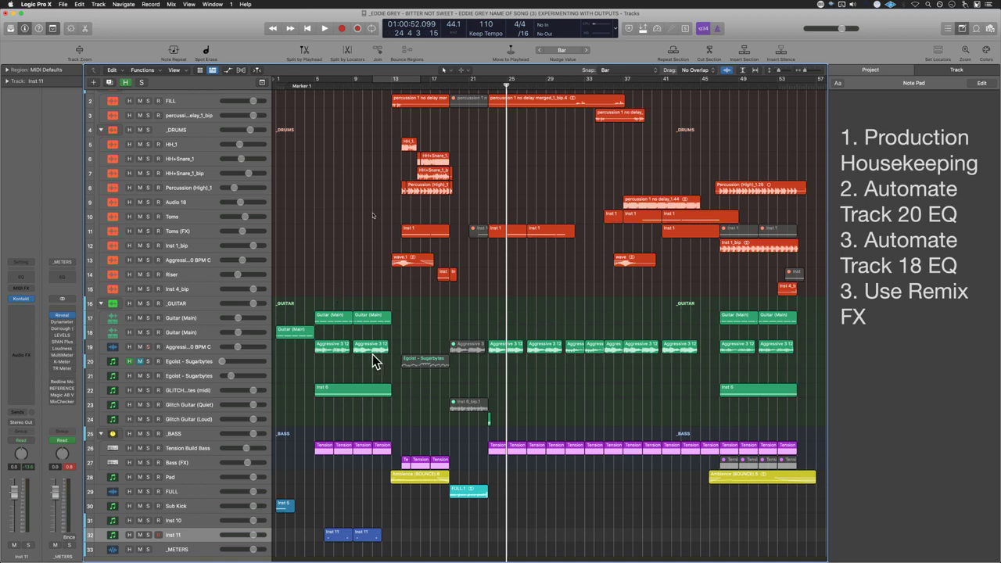
scroll(373, 360, up, 2)
Step: Collapse the _FILLS, _DRUMS and _GUITAR track stacks and save the project
drag(348, 284, 808, 99)
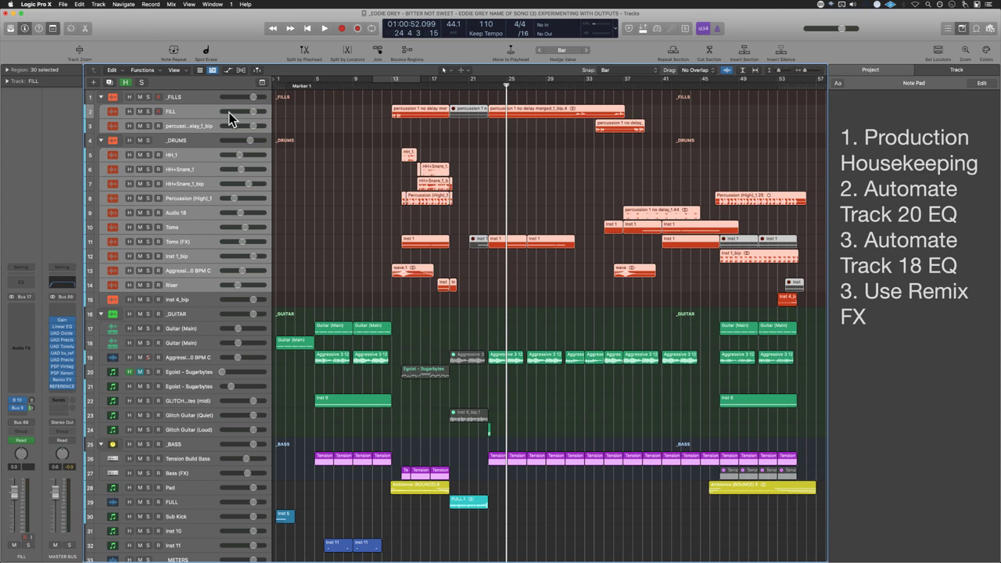
click(101, 97)
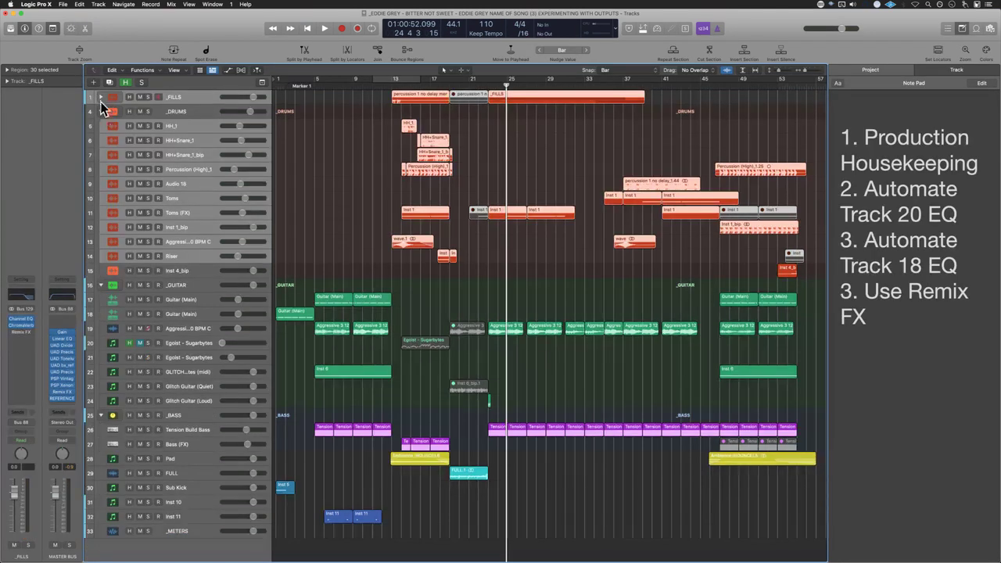
click(101, 111)
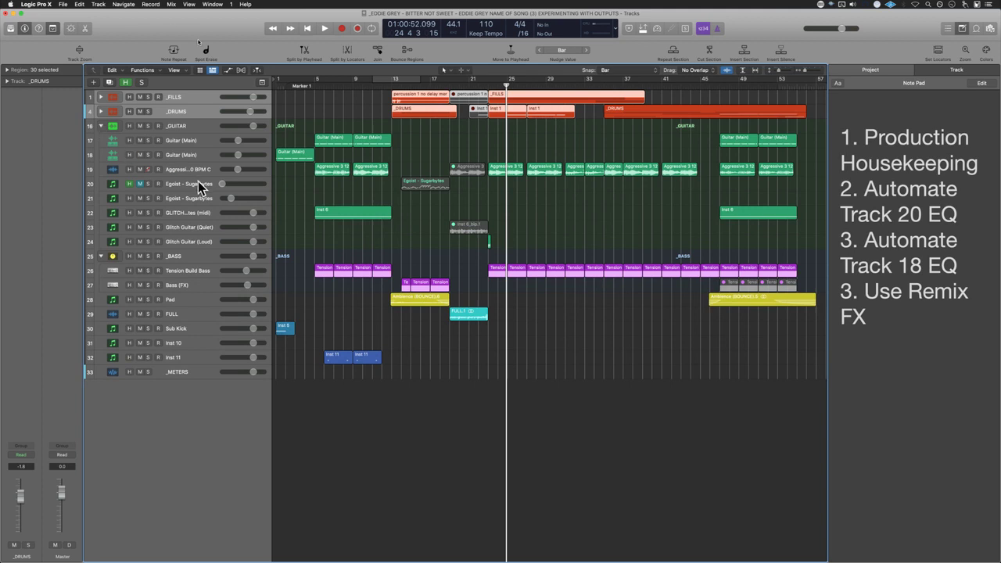
click(200, 186)
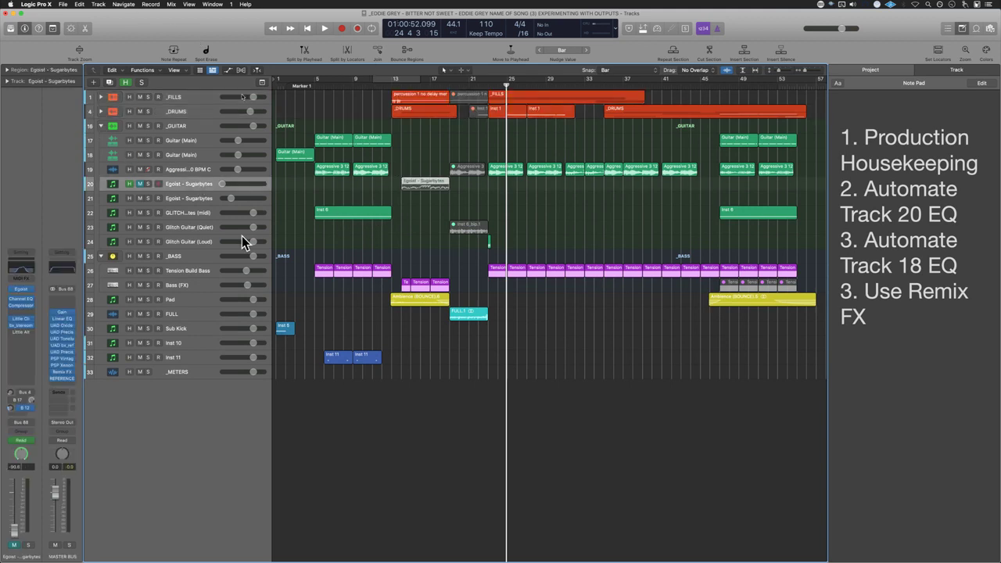
click(210, 228)
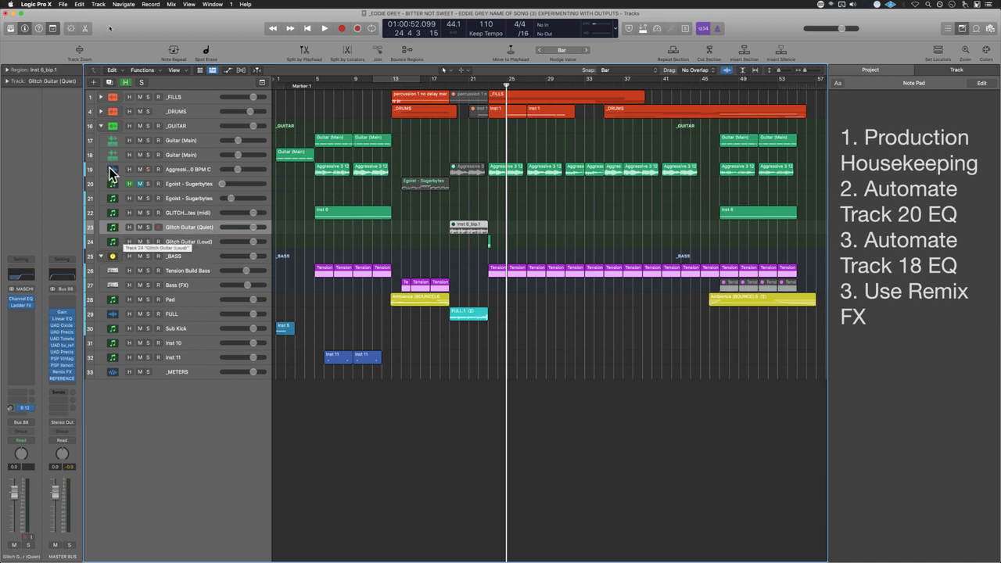
click(100, 126)
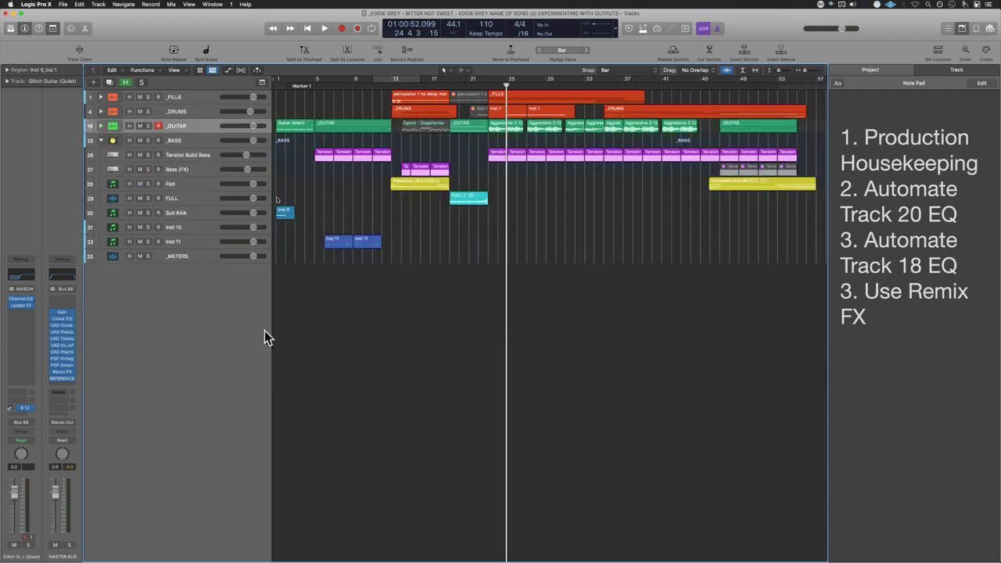
key(super+s)
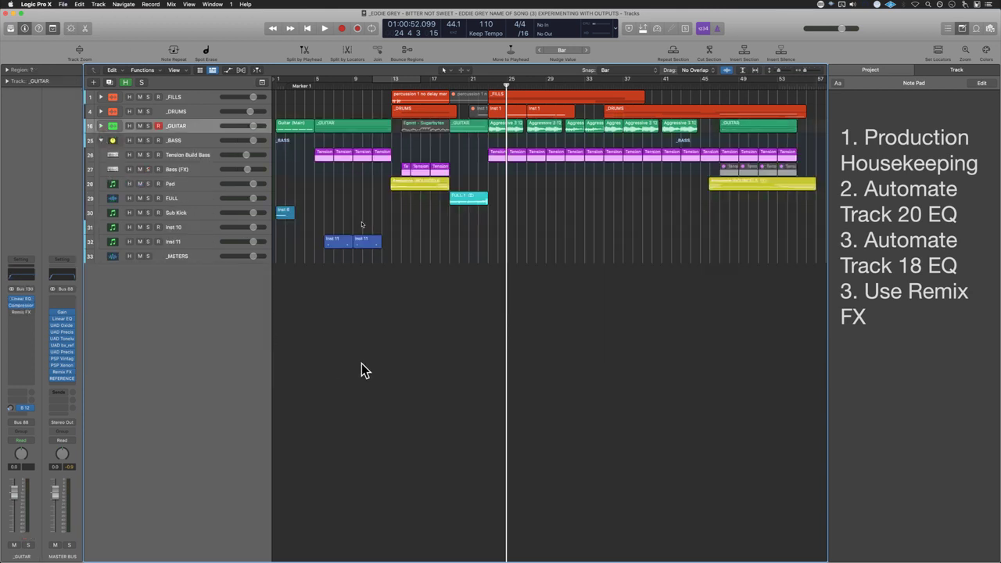
Step: Show the Mixer, select the _FILLS track and save the project
key(x)
scroll(442, 473, up, 5)
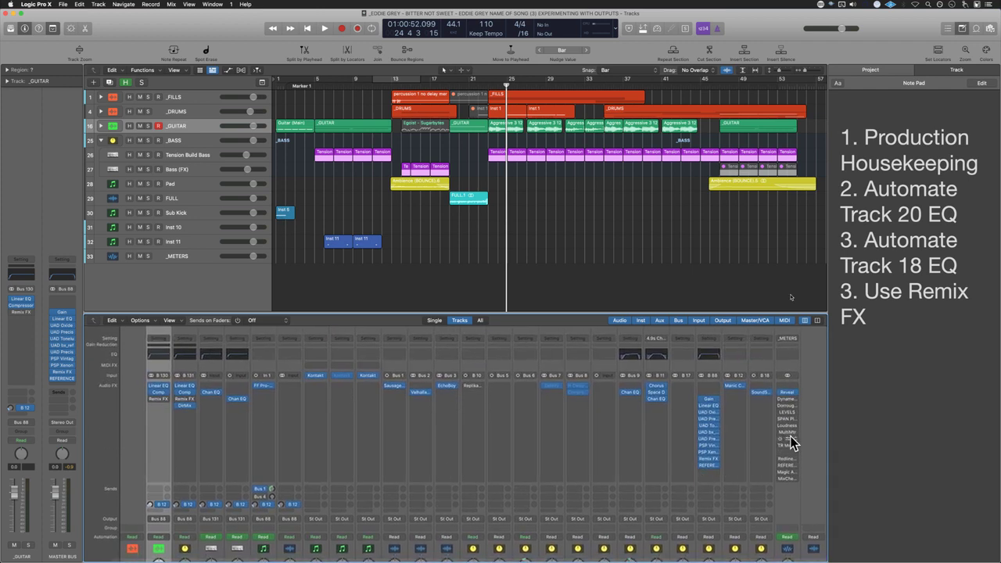
click(196, 100)
key(super+s)
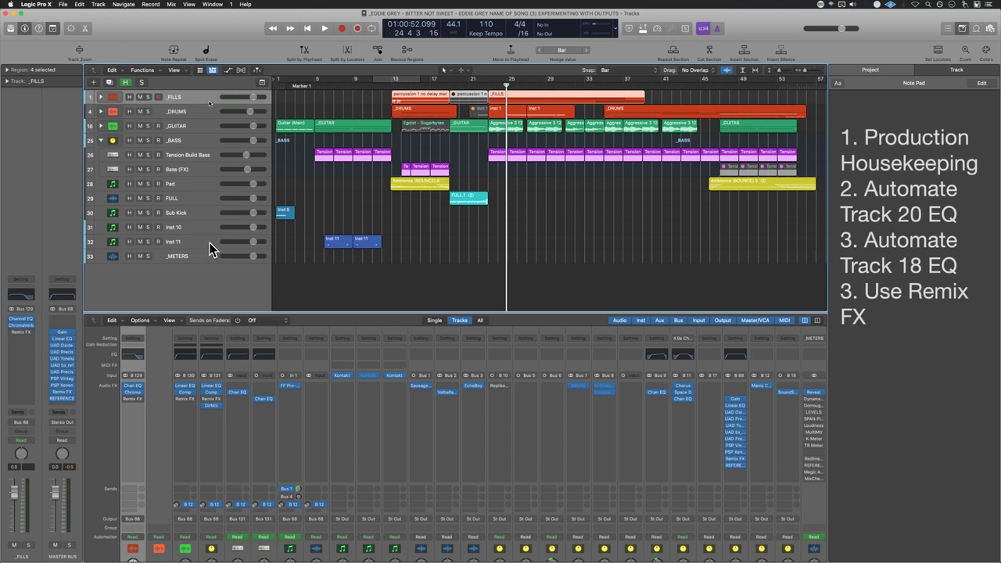
Step: Select all tracks from _FILLS through Inst 11 and examine their output routing in the Mixer
key(super+a)
scroll(319, 529, down, 1)
scroll(319, 532, down, 3)
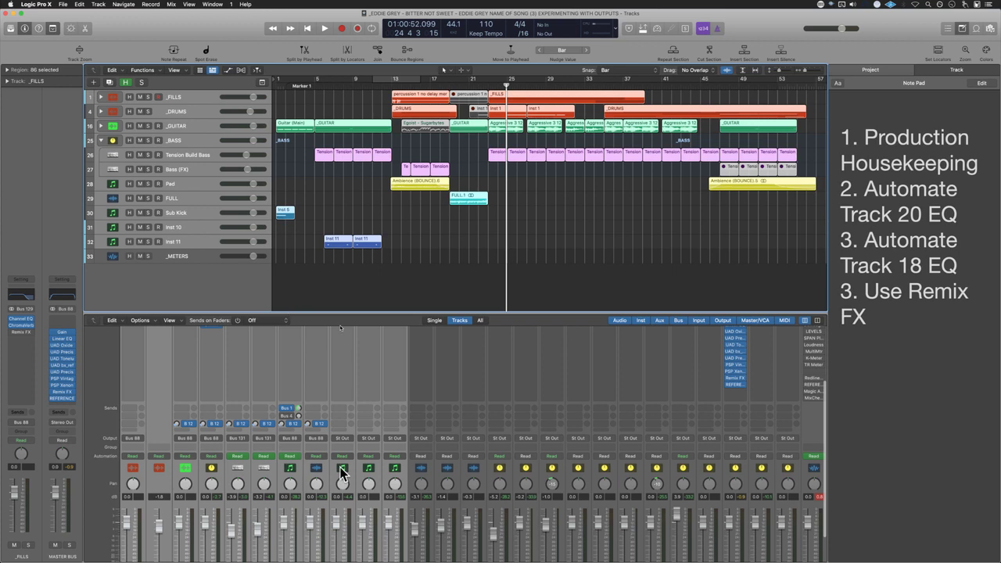
Step: Route the outputs of the Sub Kick, Inst 10 and Inst 11 channels to Bus 88 (MASTER BUS)
click(339, 470)
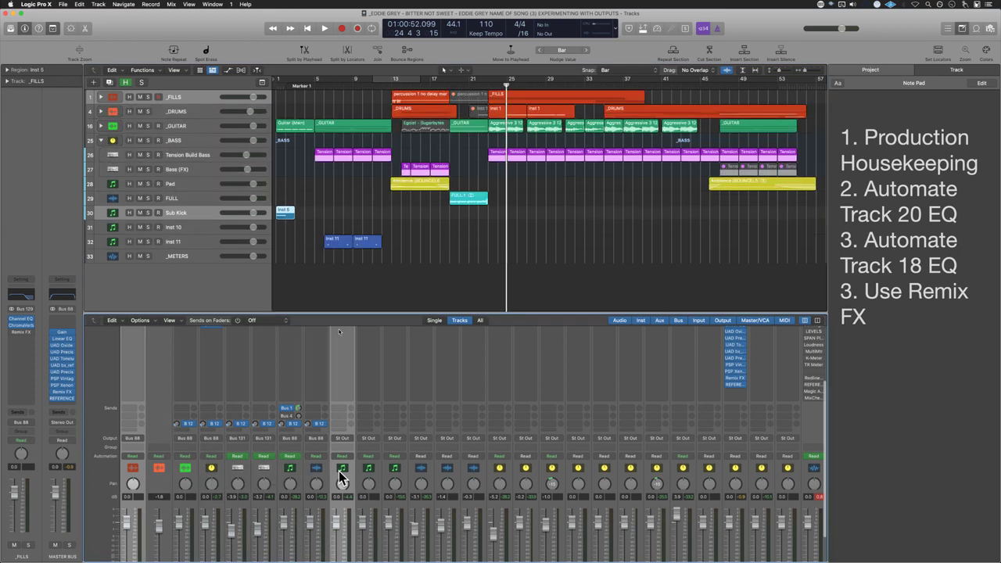
shift+click(392, 473)
click(394, 438)
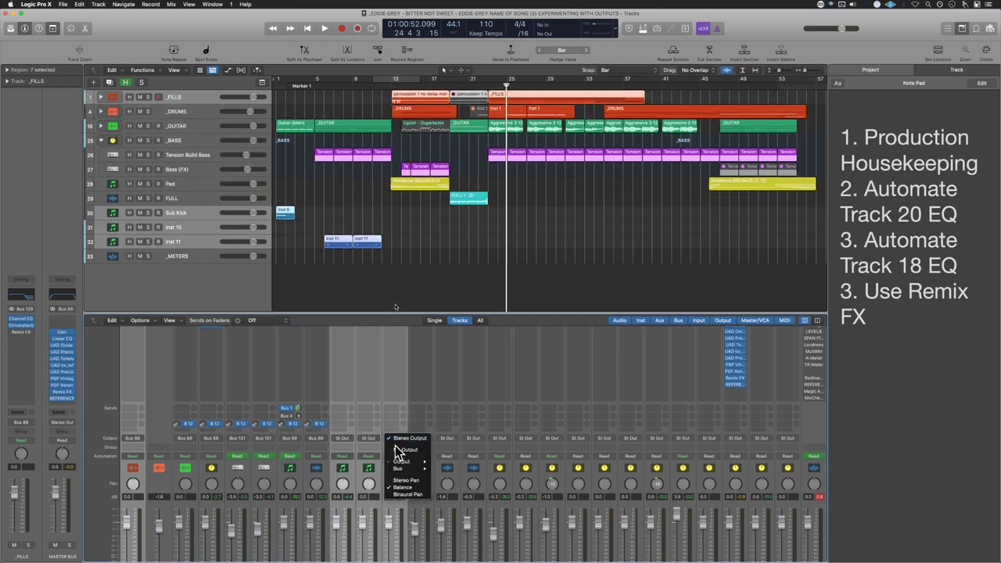
mouse_move(407, 468)
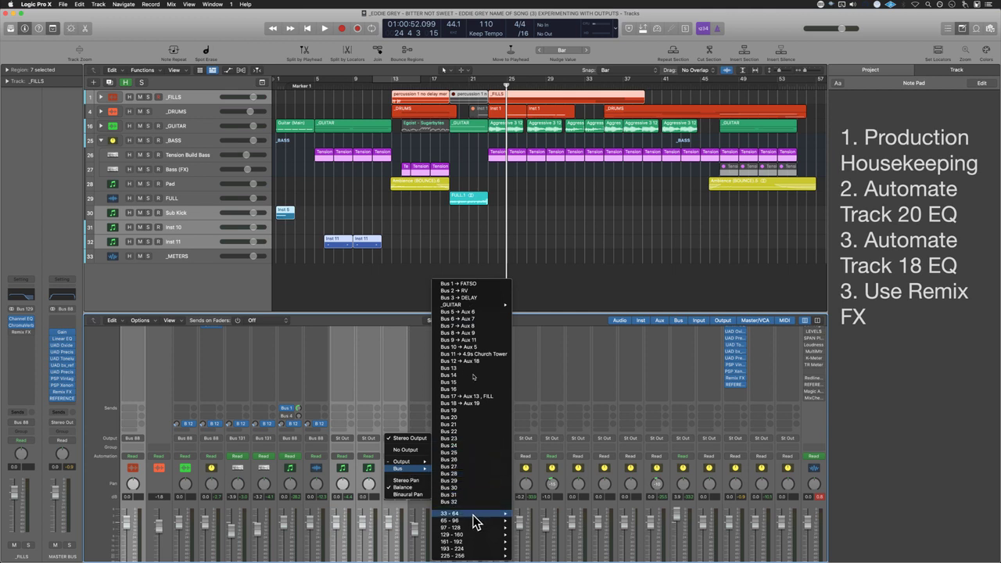
mouse_move(474, 521)
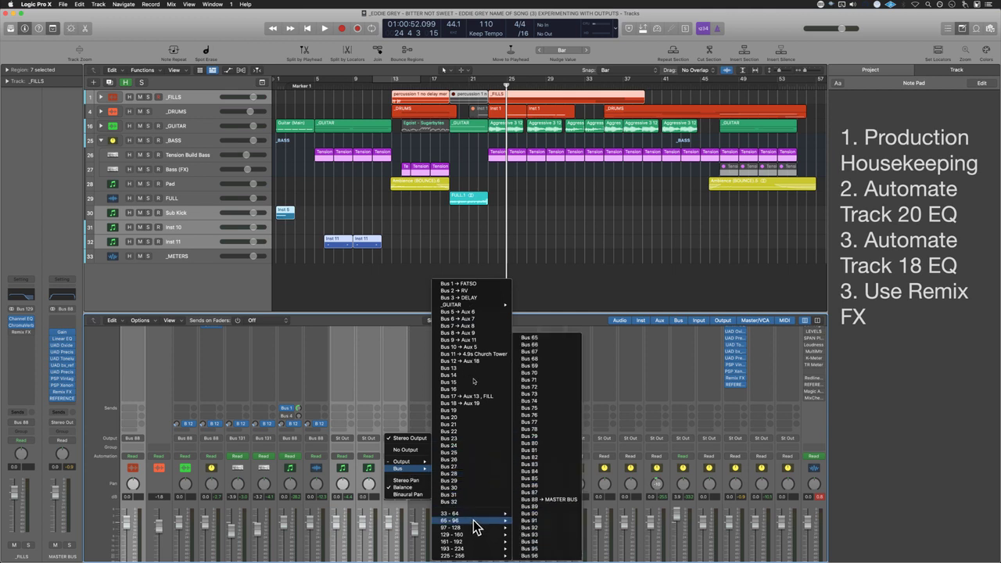
click(552, 499)
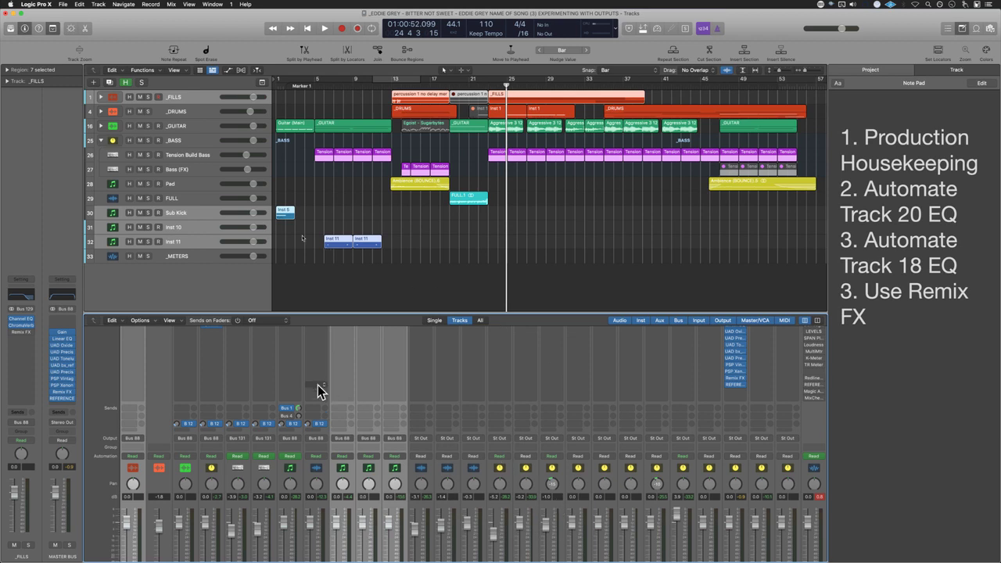
Step: Check the output routing of the _FILLS through Inst 11 channels, and examine the MASTER BUS channel strip
click(139, 481)
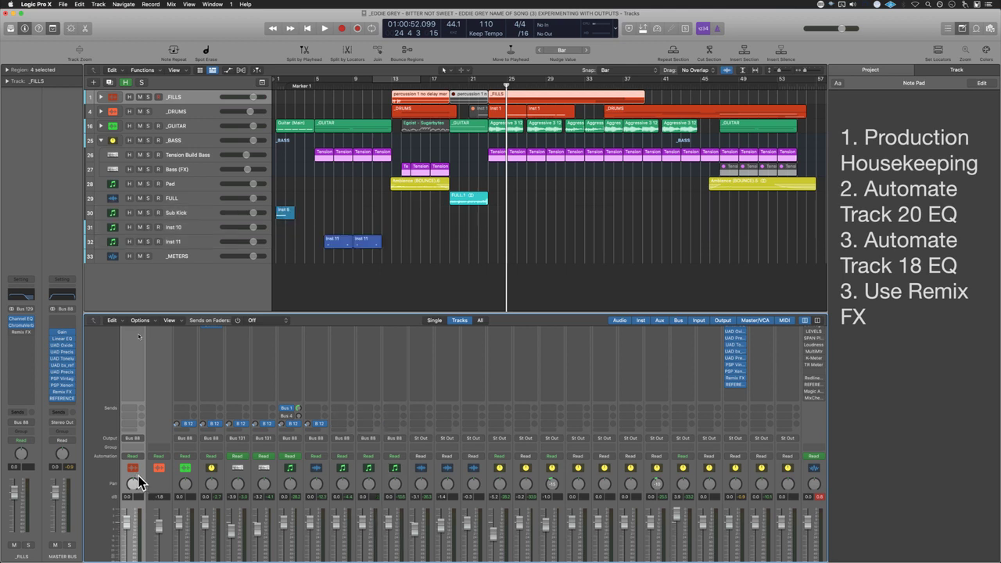
shift+click(395, 471)
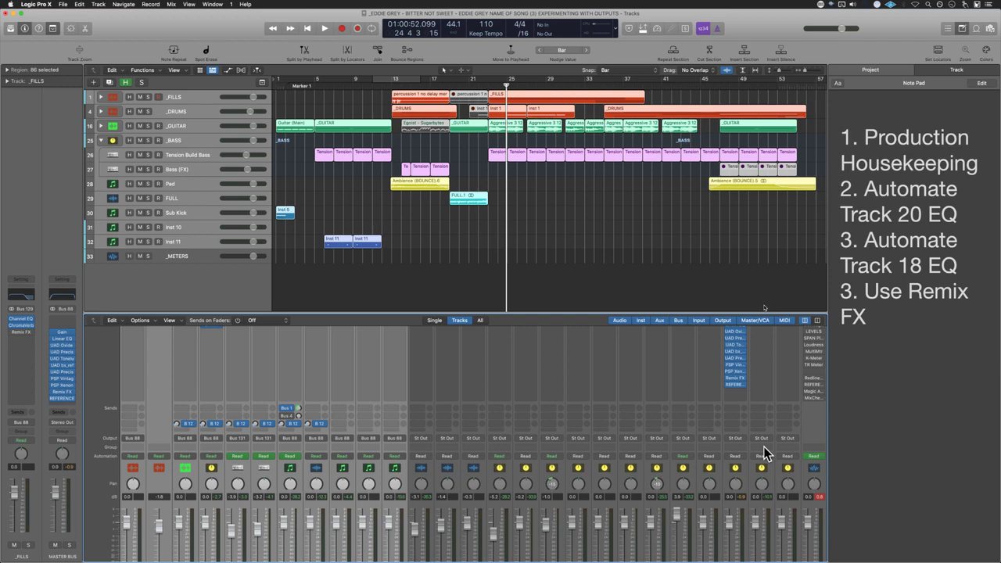
scroll(769, 494, down, 3)
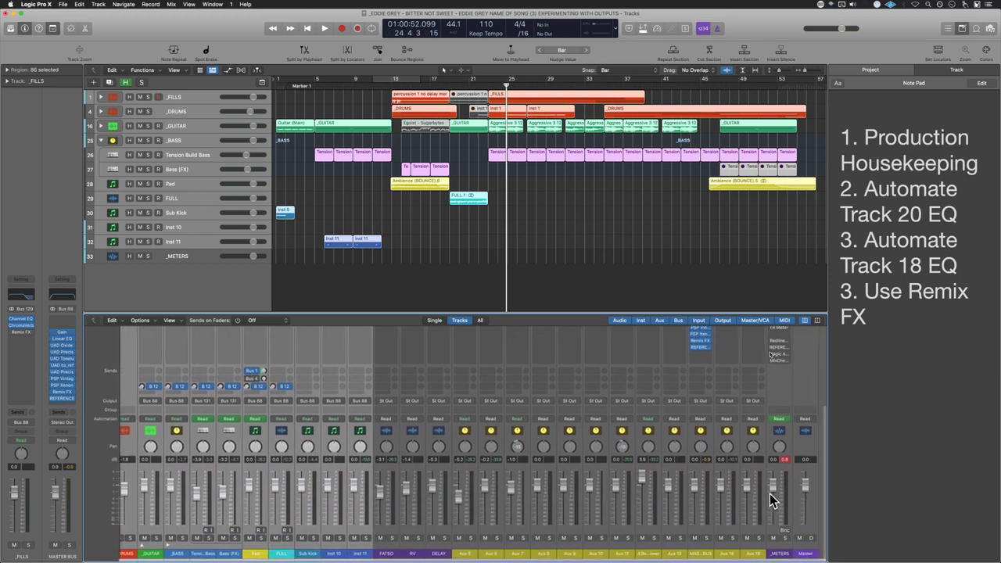
click(708, 435)
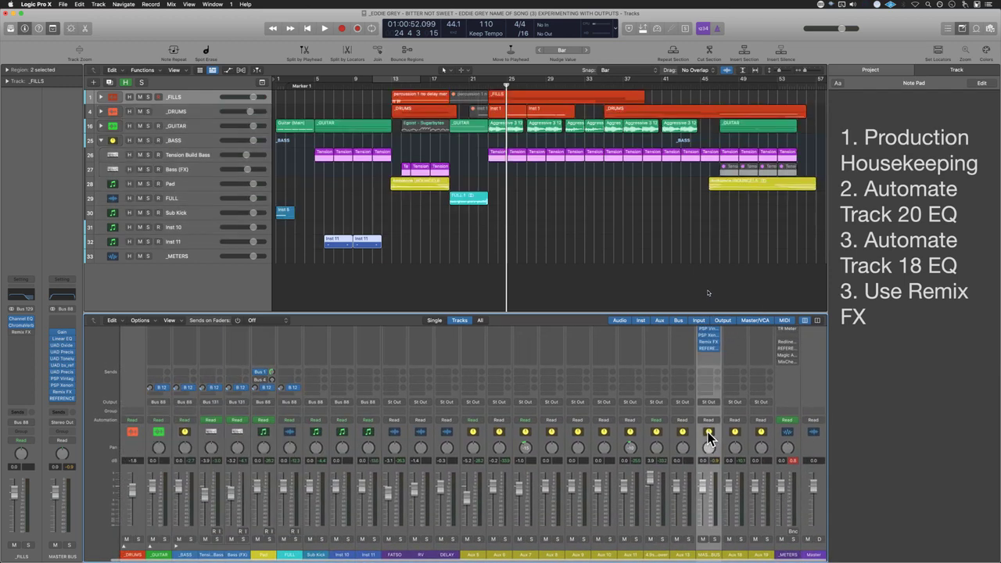
scroll(710, 462, up, 5)
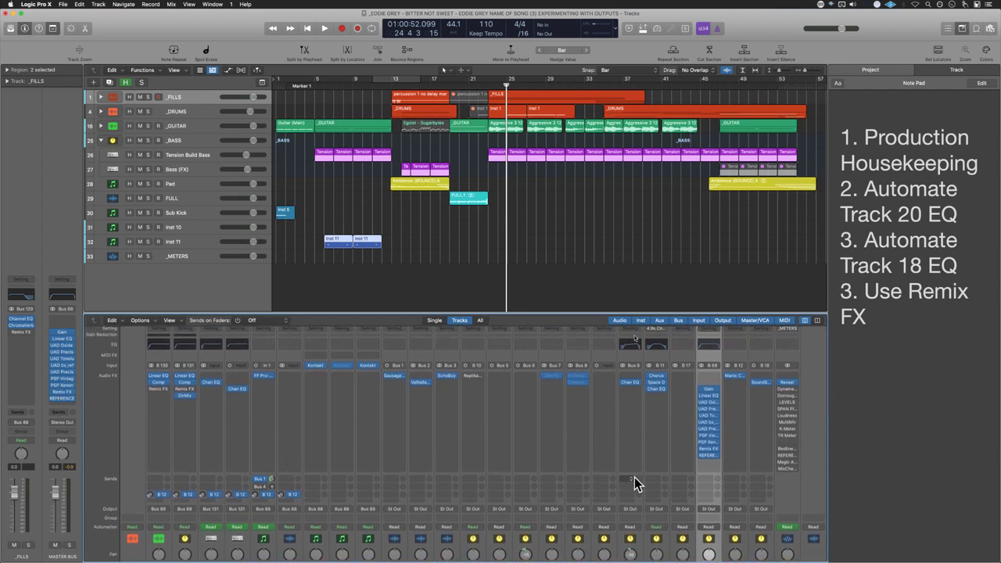
scroll(414, 495, left, 4)
scroll(391, 495, right, 2)
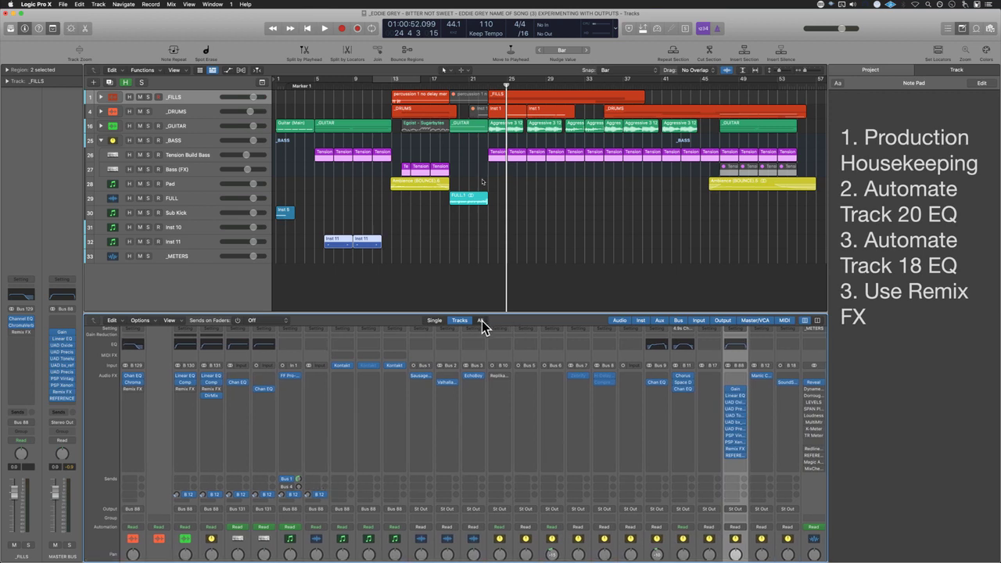
Step: Show all channel strips in the Mixer and examine the sends and outputs of the audio and instrument channels
click(481, 320)
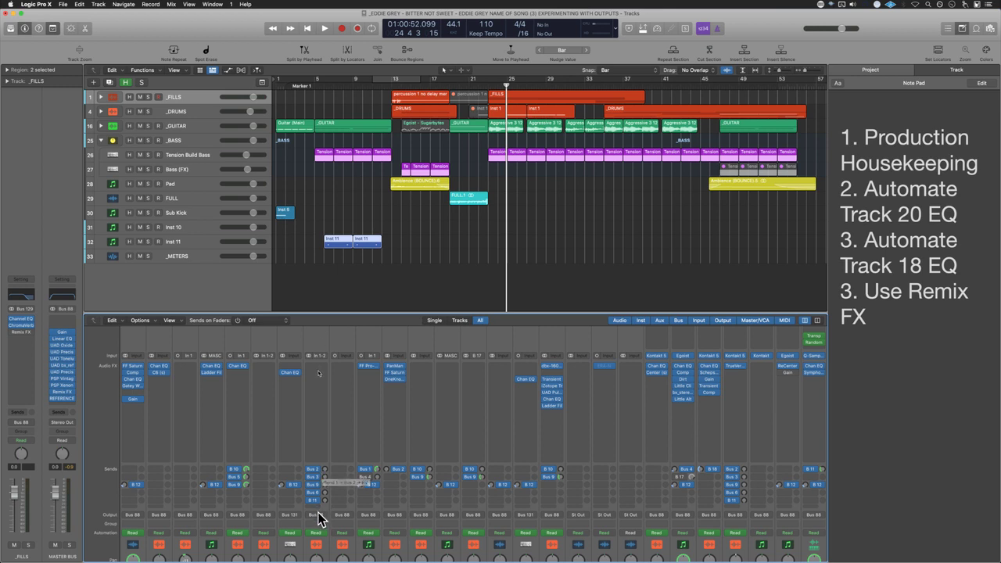
scroll(319, 520, right, 10)
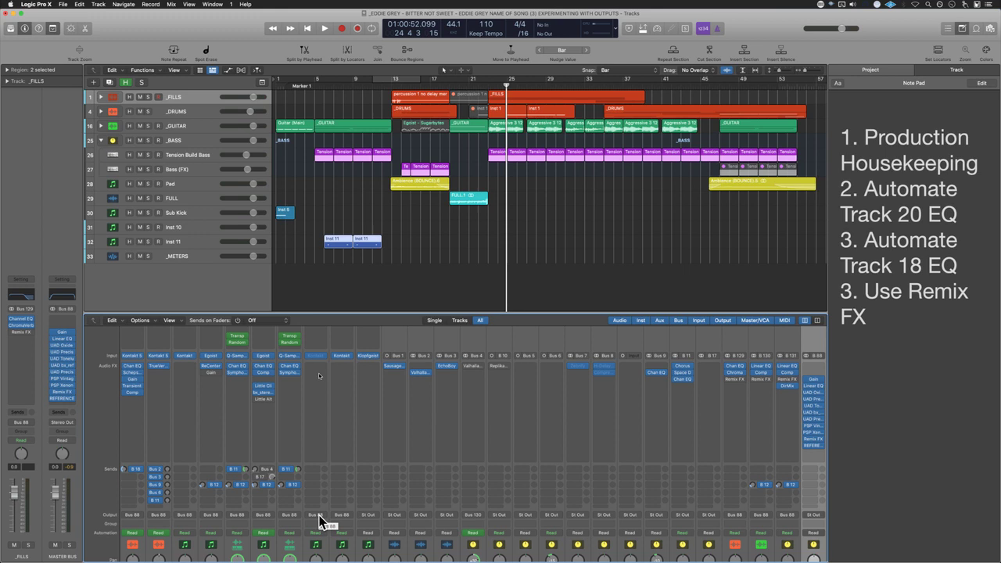
scroll(291, 524, left, 10)
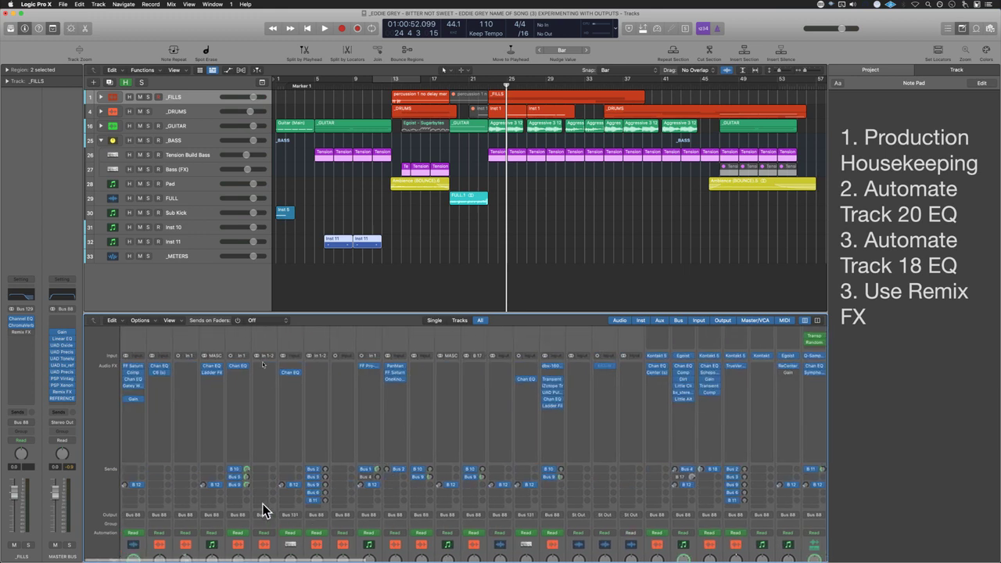
click(236, 484)
scroll(245, 485, right, 8)
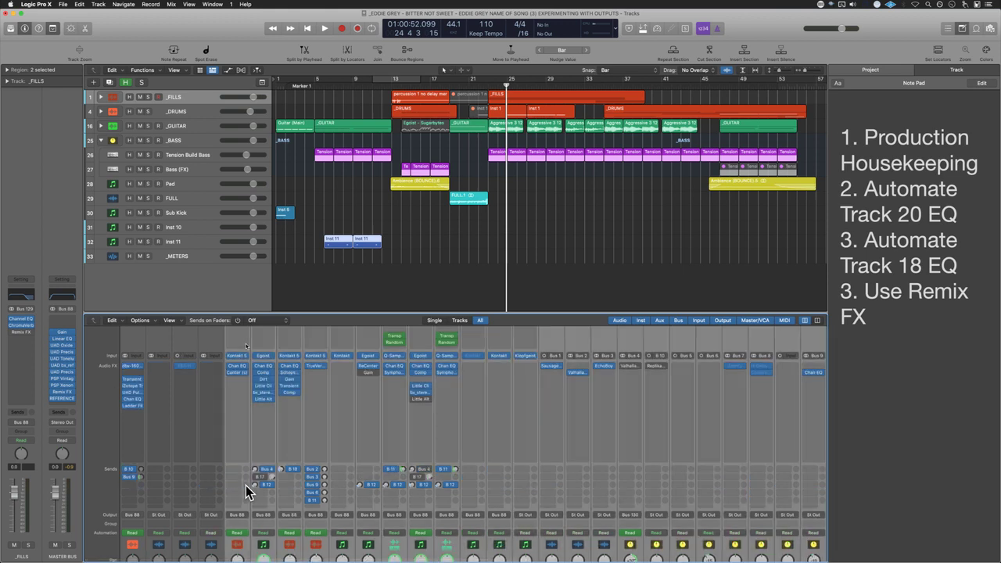
scroll(219, 539, left, 7)
Step: Inspect the audio channel with sends to Bus 10, Bus 5 and Bus 9, and select the MASTER BUS channel strip
click(221, 533)
click(211, 532)
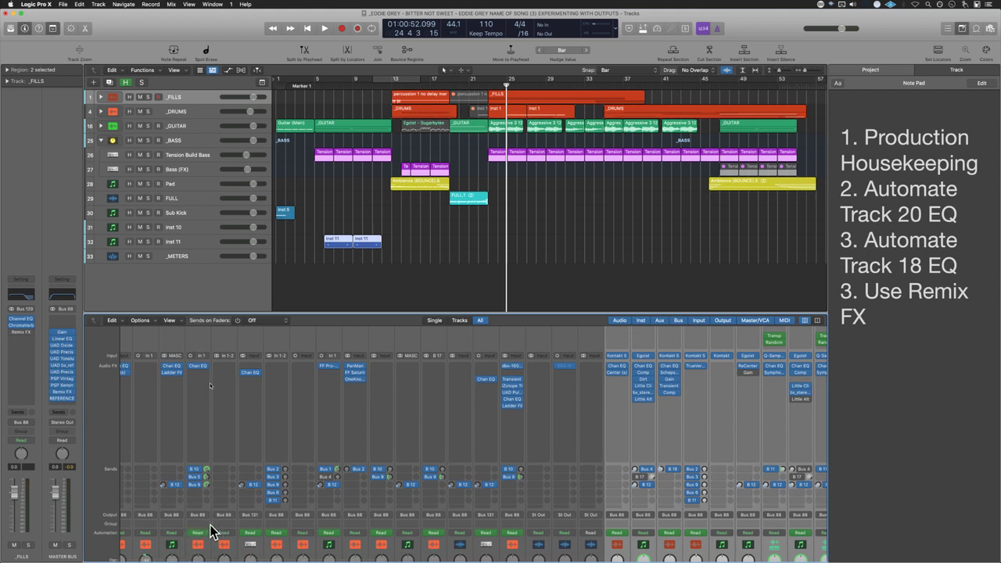
click(200, 542)
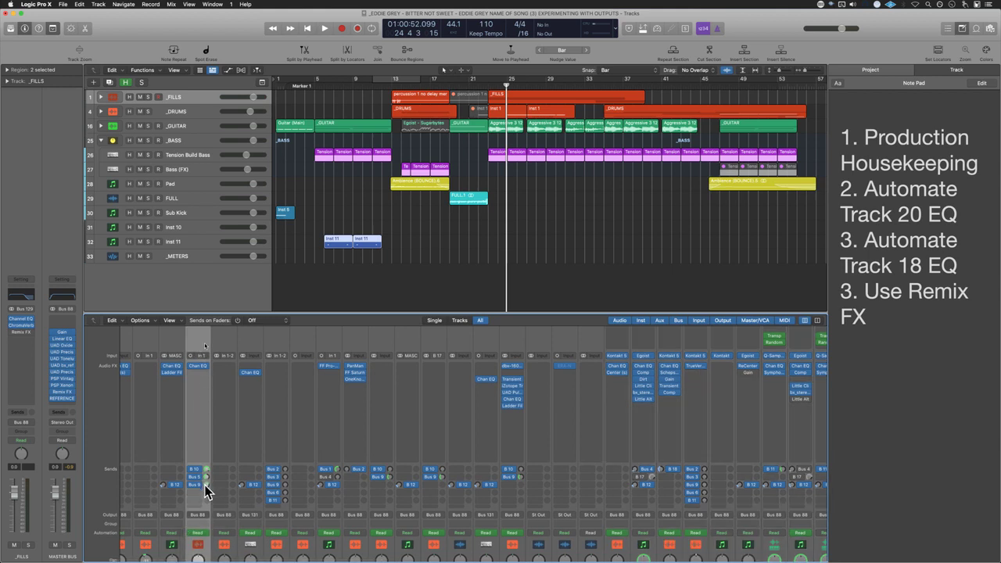
scroll(207, 490, right, 7)
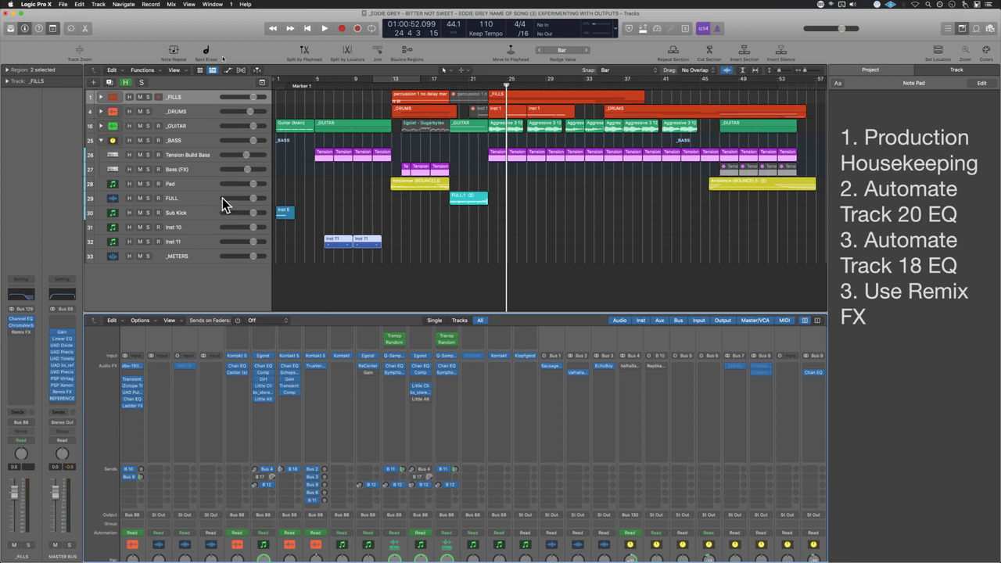
scroll(561, 519, right, 15)
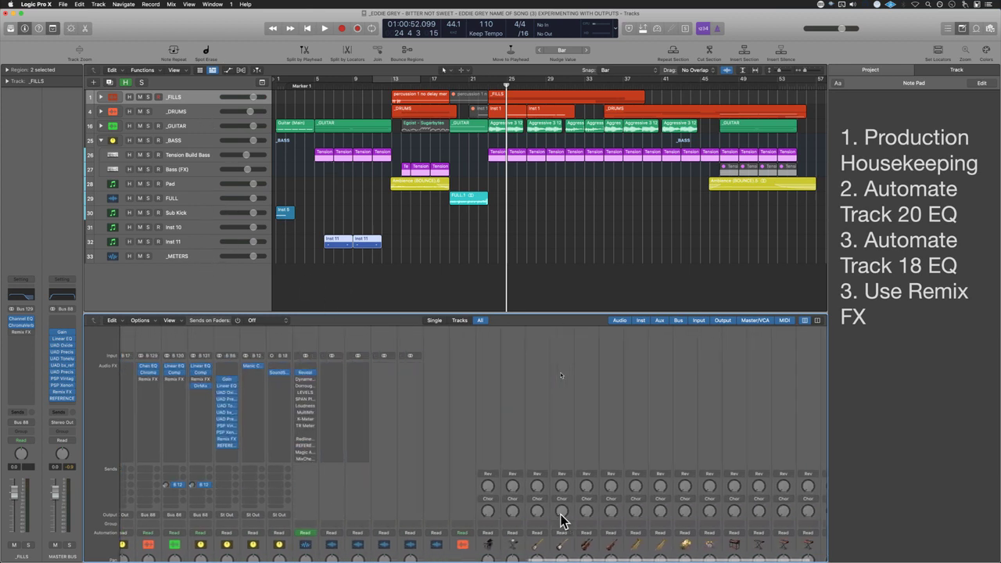
scroll(315, 525, down, 3)
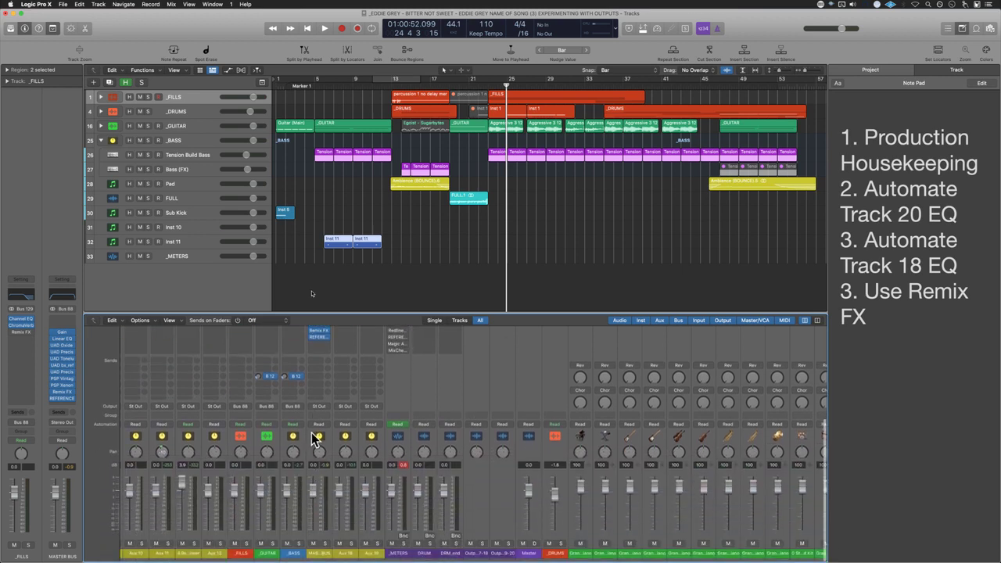
click(317, 435)
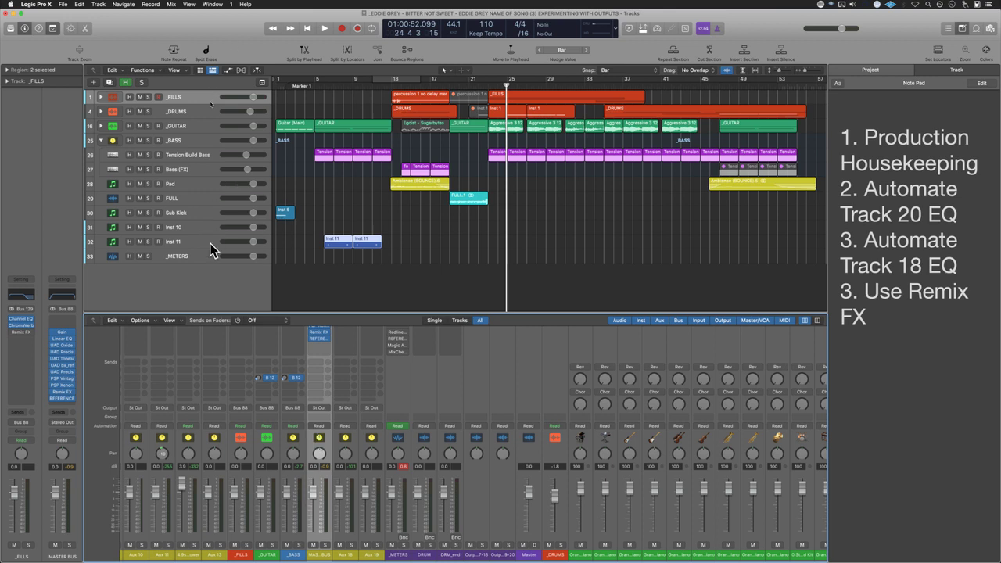
Step: Select all tracks from _FILLS through Inst 11, and examine the plug-in chain on the MASTER BUS channel
key(super+a)
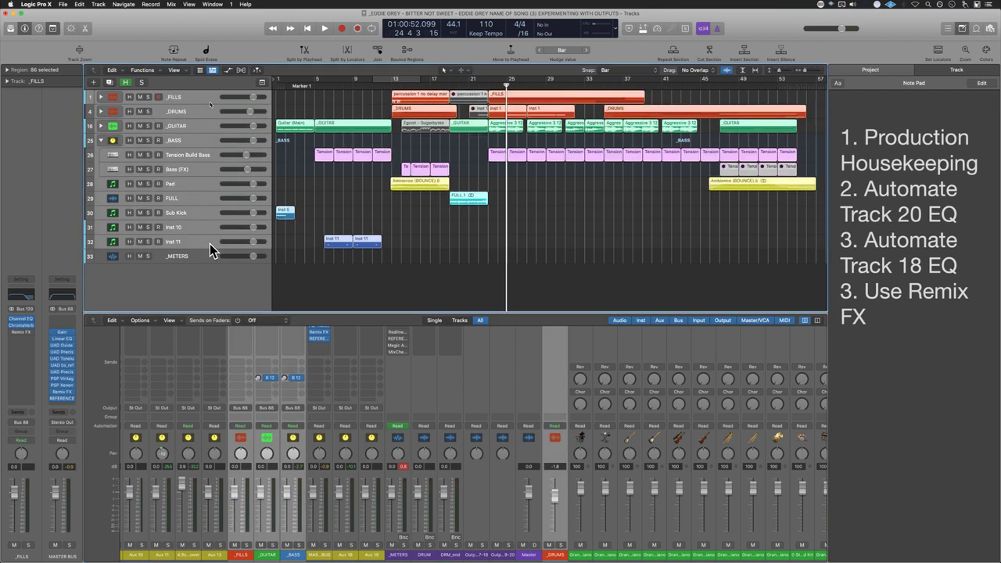
scroll(329, 402, up, 5)
click(327, 535)
scroll(321, 538, up, 1)
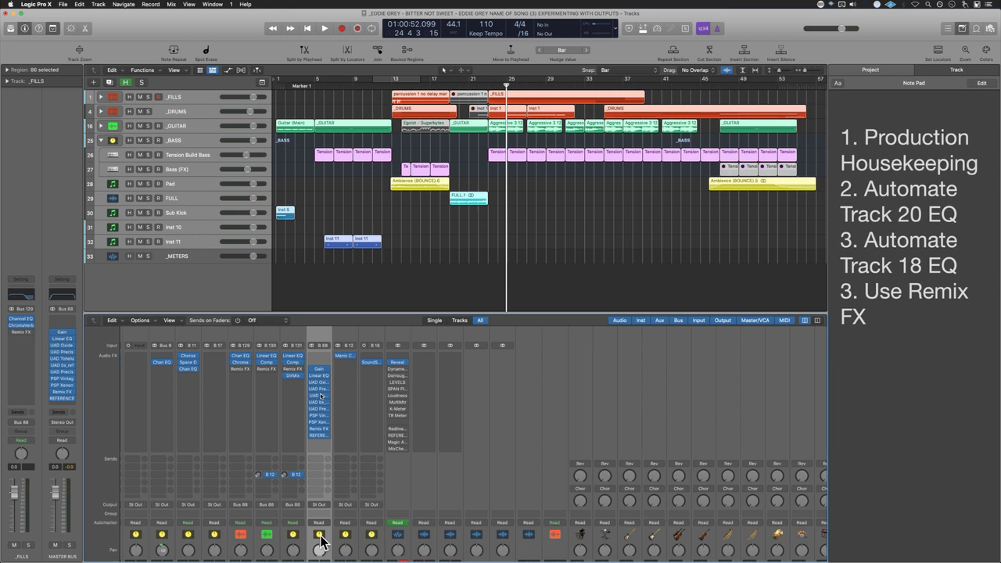
scroll(321, 540, down, 2)
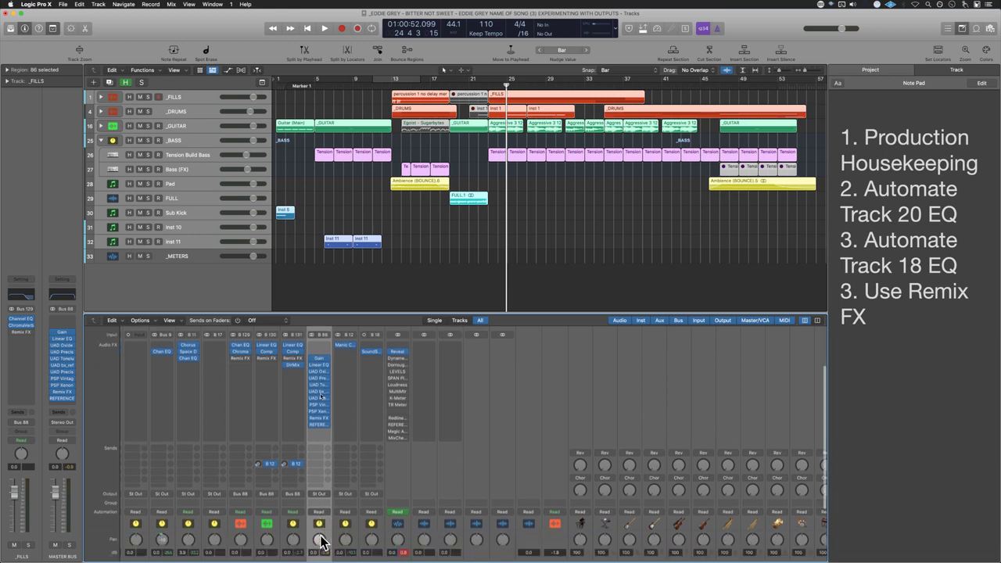
Step: Select the _METERS channel strip and bring its full list of metering plug-ins into view
click(399, 529)
scroll(399, 528, down, 5)
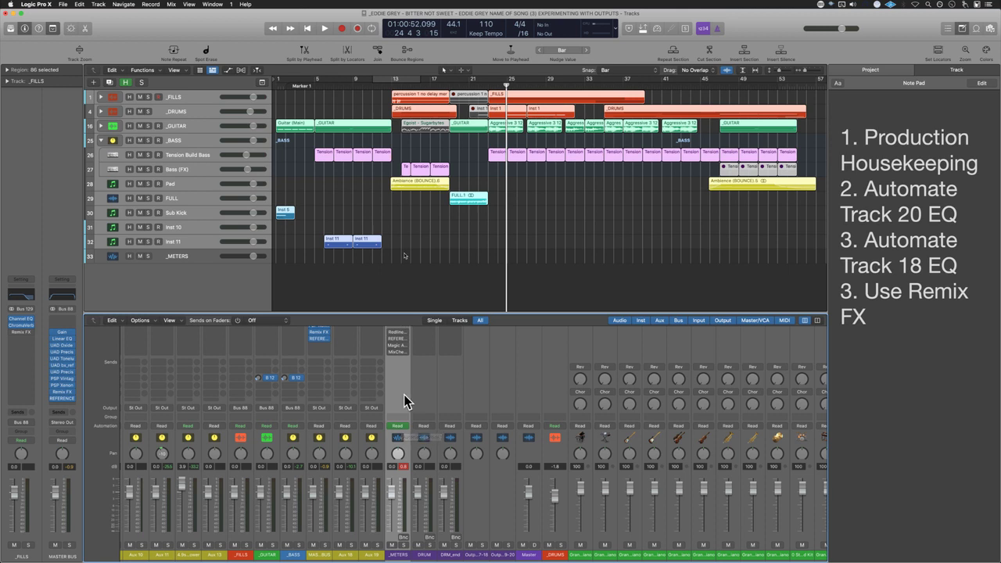
scroll(404, 402, up, 6)
scroll(405, 402, up, 2)
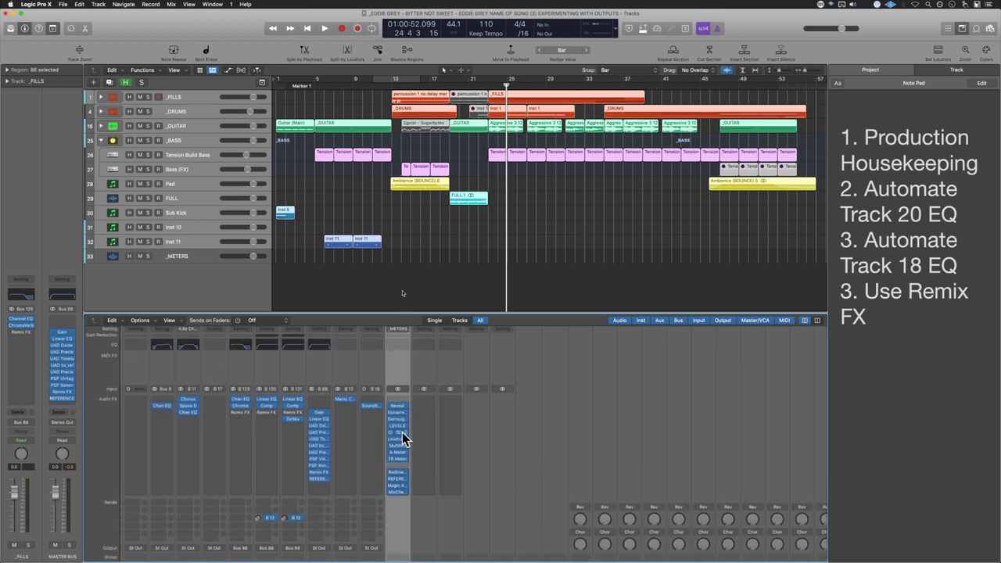
Step: Open the Reveal and Dynameter plug-ins on the _METERS channel and arrange their windows side by side
click(399, 406)
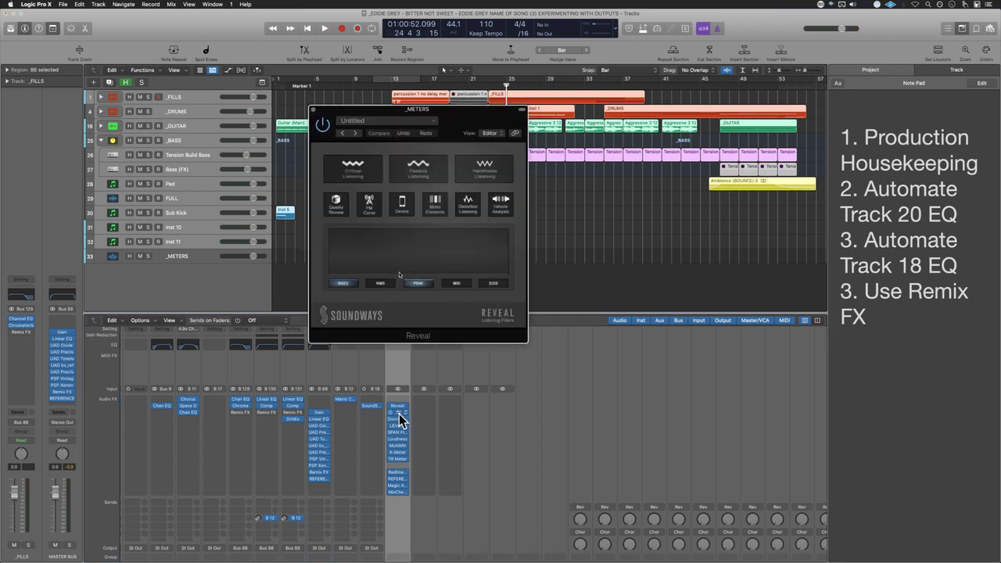
click(398, 413)
drag(385, 125, 619, 117)
drag(495, 114, 463, 83)
drag(577, 107, 534, 79)
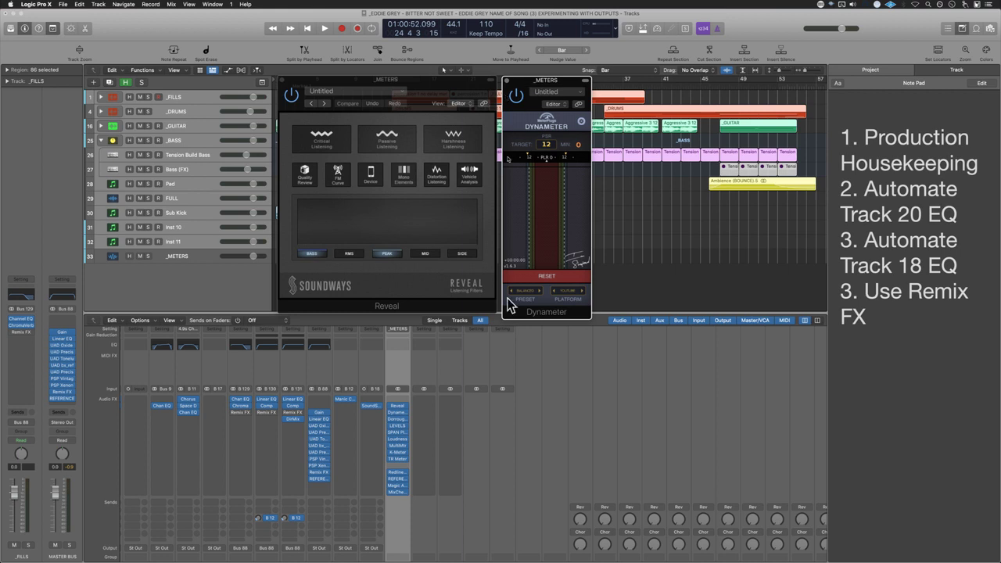
Step: Open the Dorrough and LEVELS plug-ins on the _METERS channel and place their windows clear of the others
click(397, 419)
drag(510, 127, 208, 351)
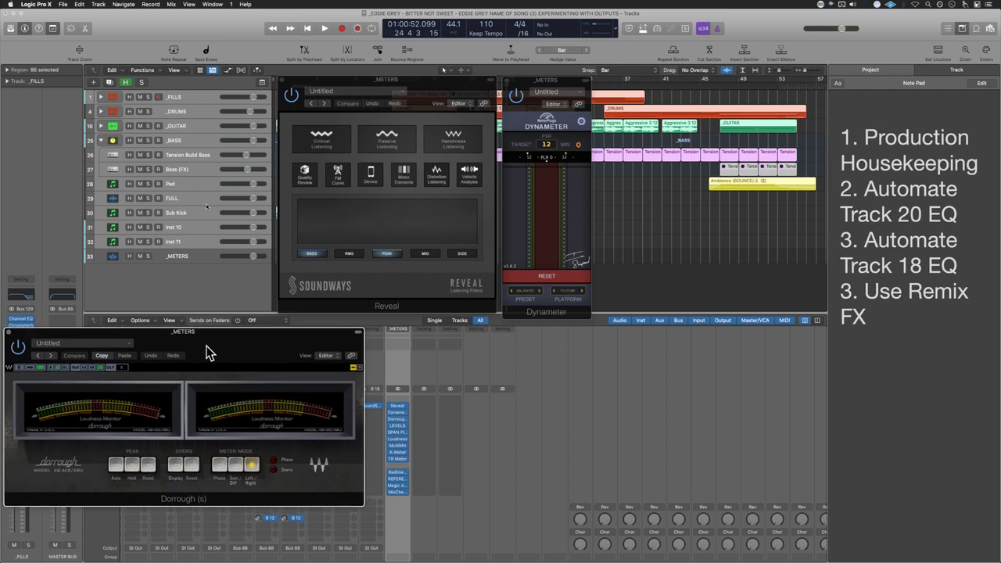
click(398, 425)
drag(497, 115, 810, 259)
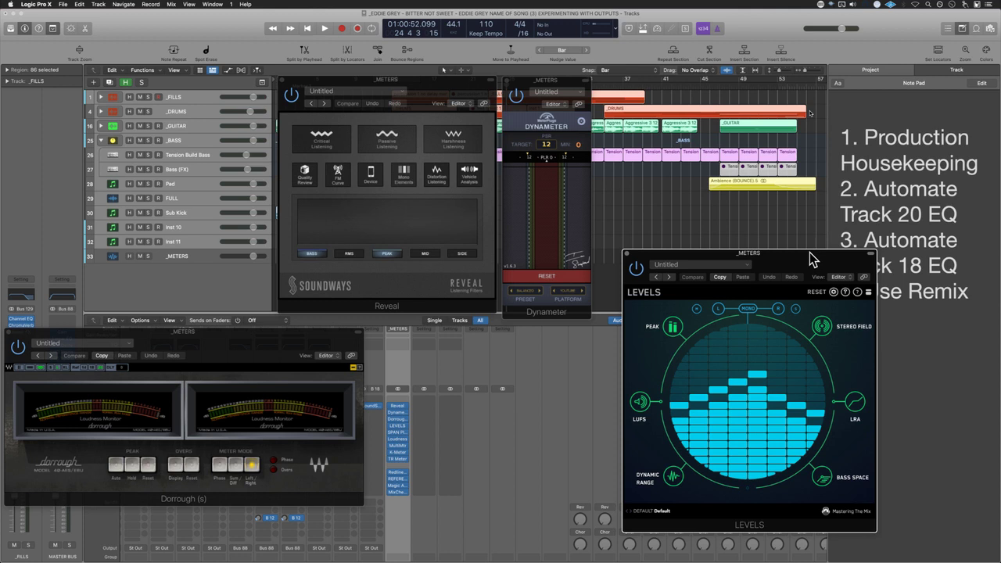
Step: Close all plug-in windows and the Mixer, and deselect all regions
alt+click(628, 256)
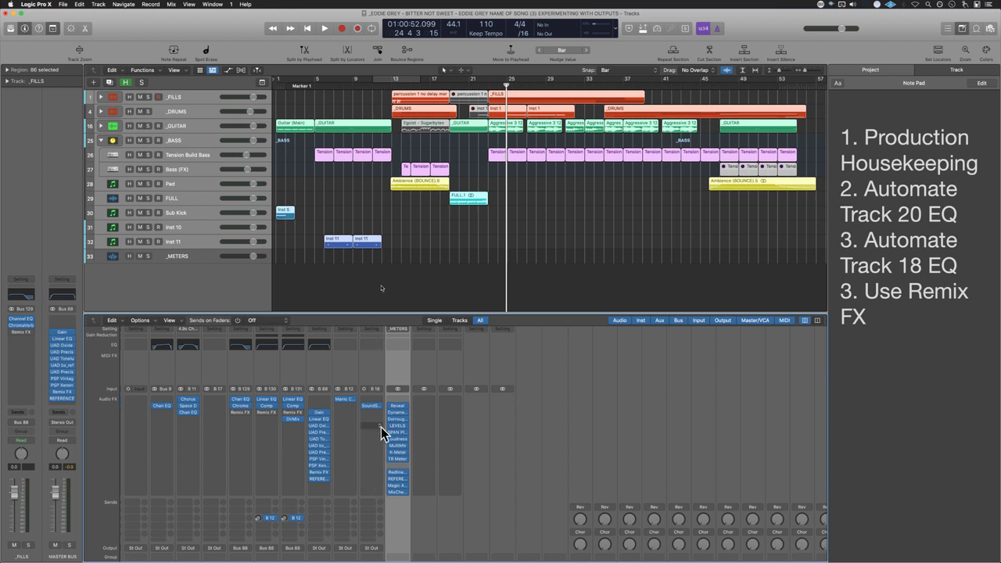
key(x)
click(420, 365)
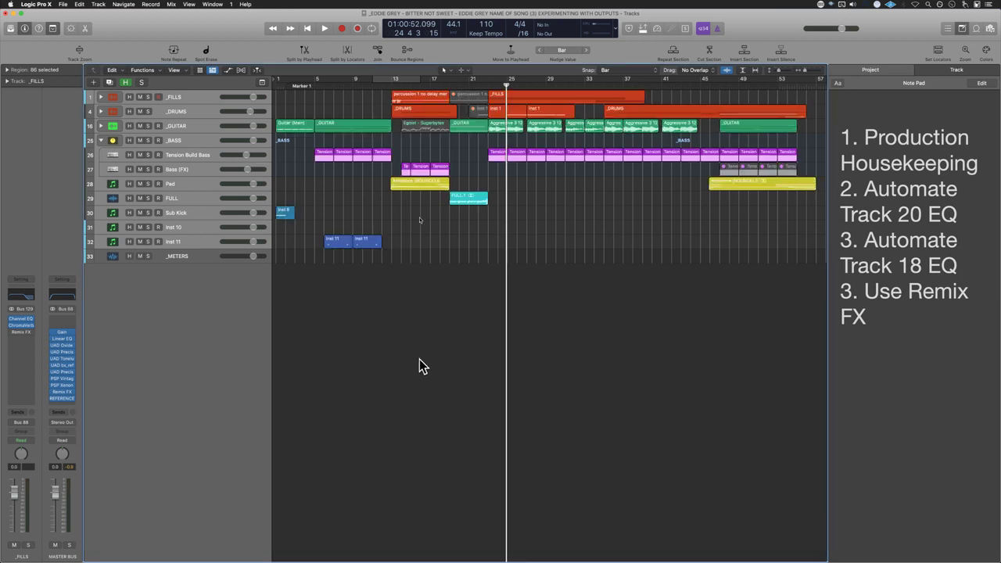
Step: Delete the "1. Production Housekeeping" item from the project notes and save the project
click(984, 169)
drag(984, 168, 817, 134)
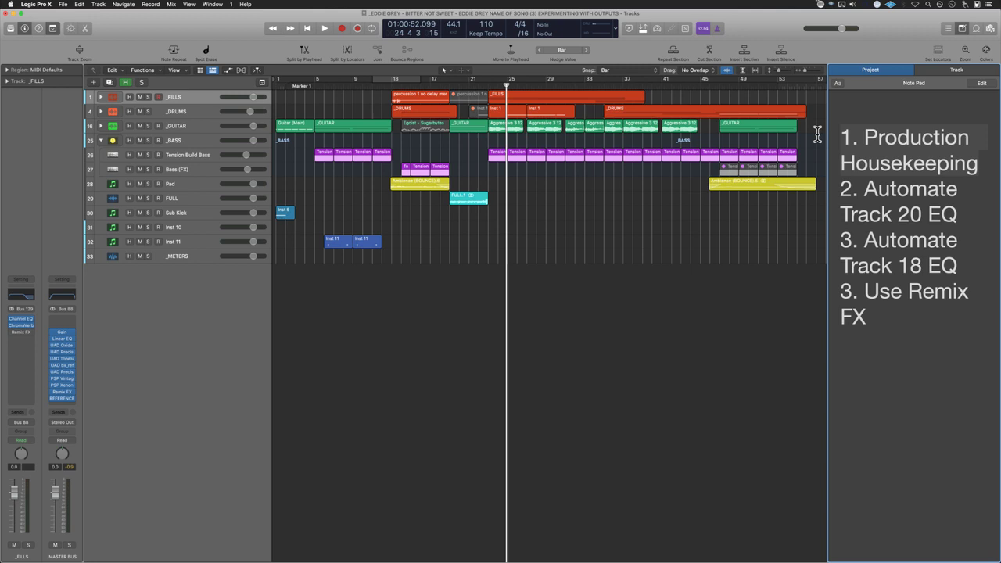
drag(981, 161, 824, 133)
key(BackSpace)
key(super+s)
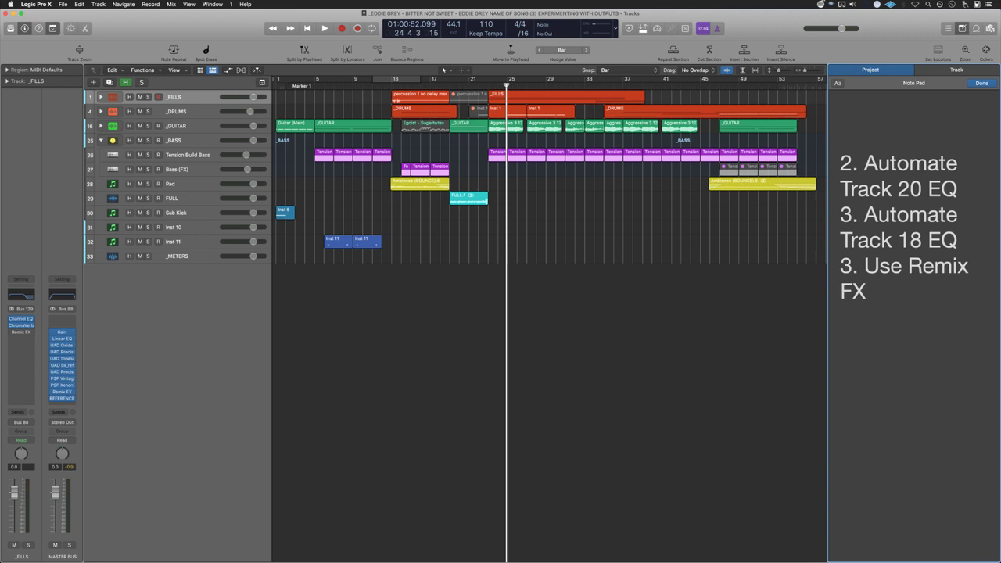
drag(861, 179, 957, 215)
click(309, 285)
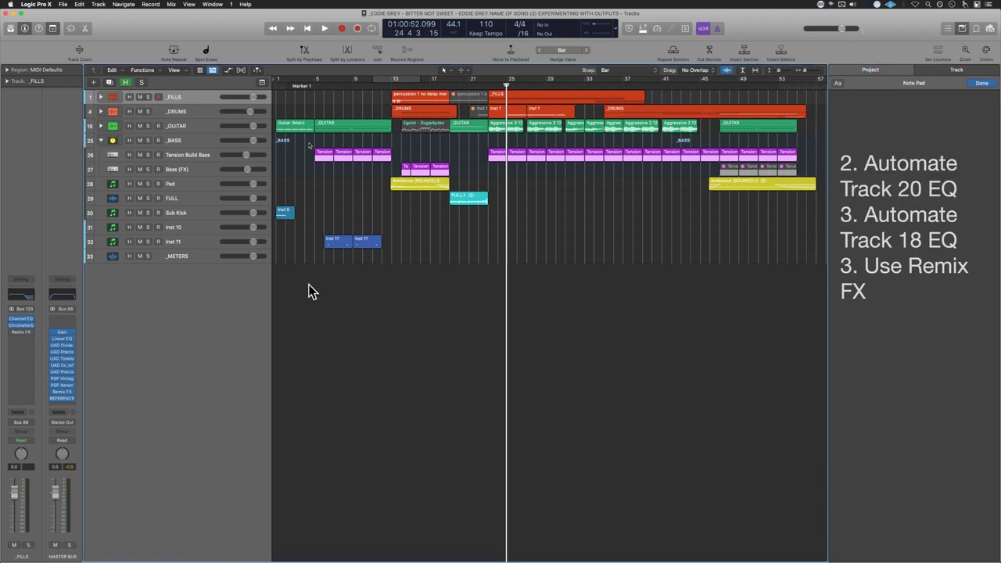
Step: Expand the _GUITAR stack, unmute track 20 (Egoist - Sugarbytes) and play its region
click(100, 126)
click(195, 184)
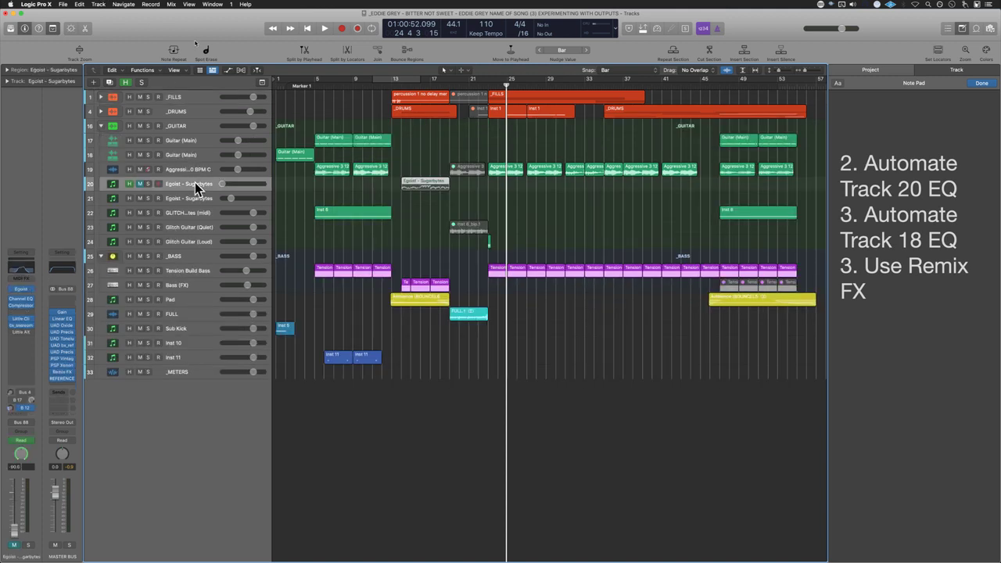
click(139, 184)
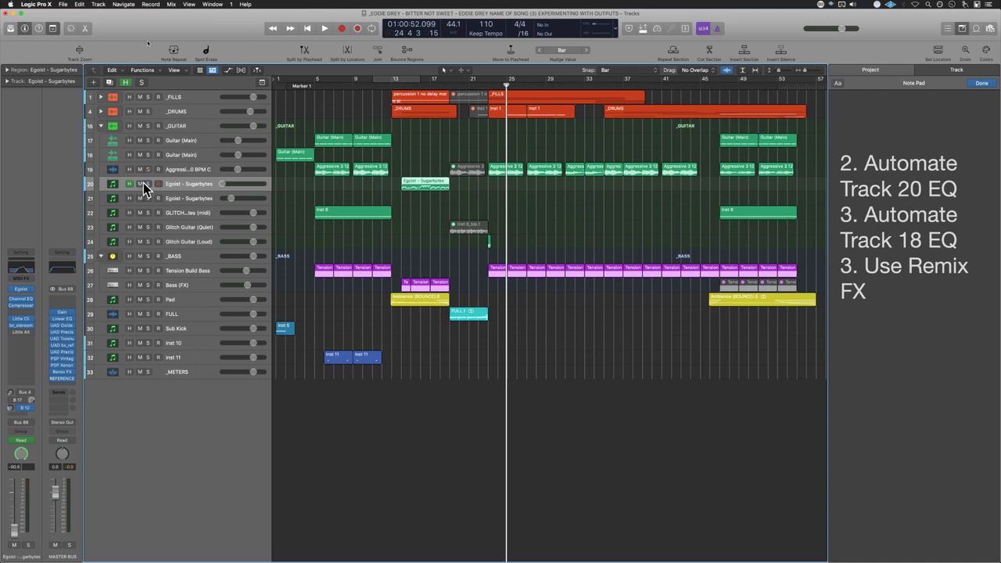
key(shift+space)
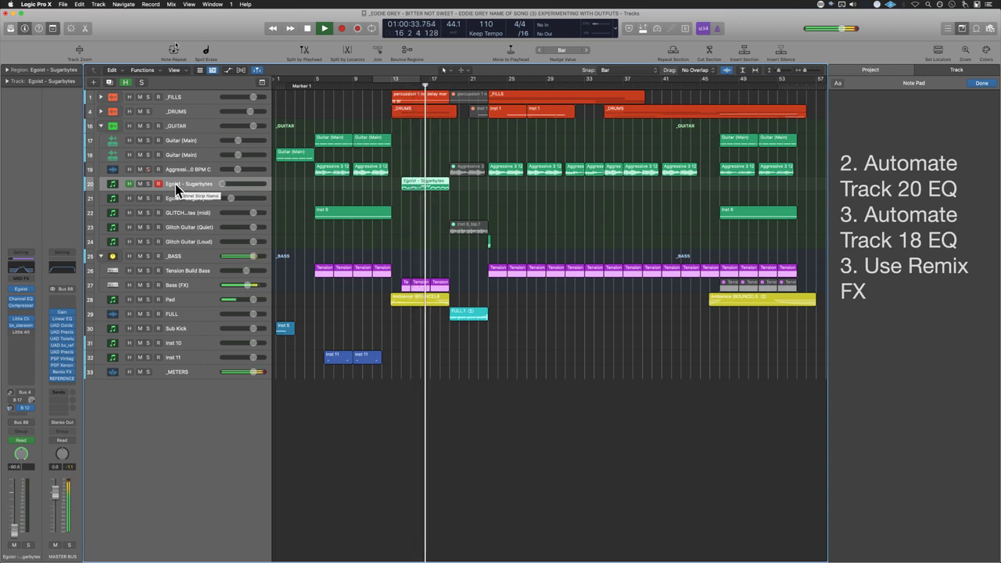
key(space)
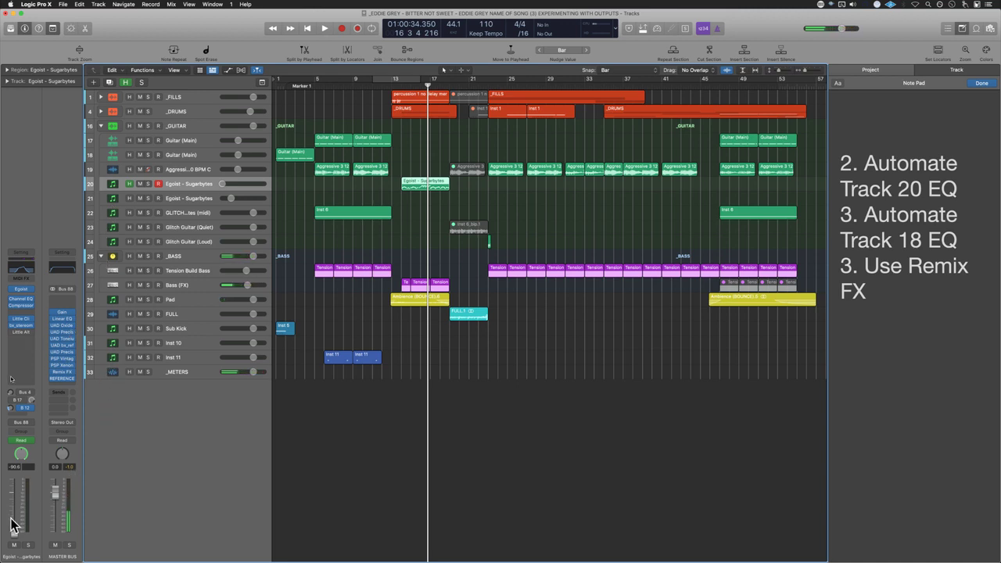
Step: Play track 20 with its fader raised and fully lowered, and display the Aux 18 strip fed by its Bus 12 send
drag(13, 532, 13, 499)
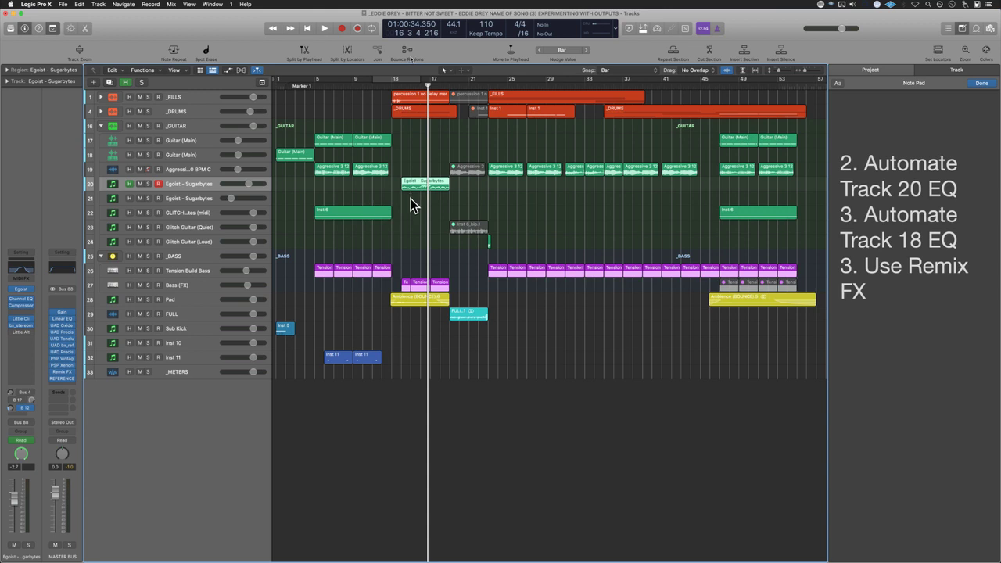
key(space)
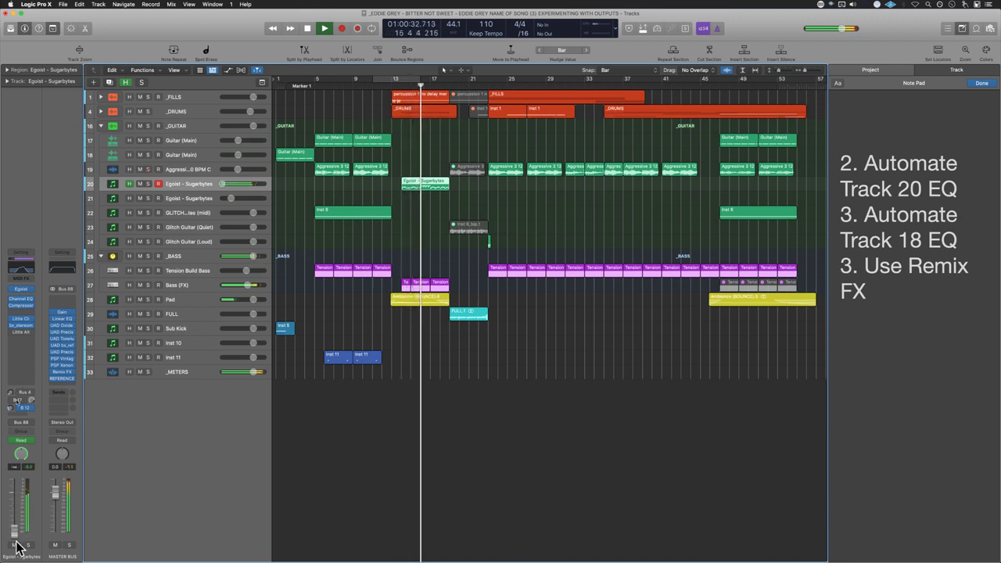
click(26, 395)
click(26, 396)
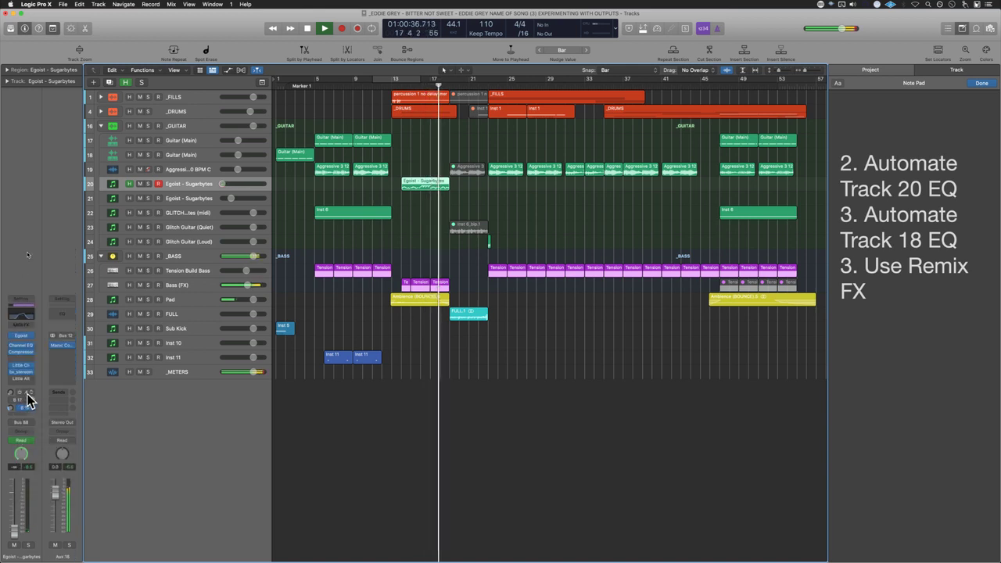
click(391, 202)
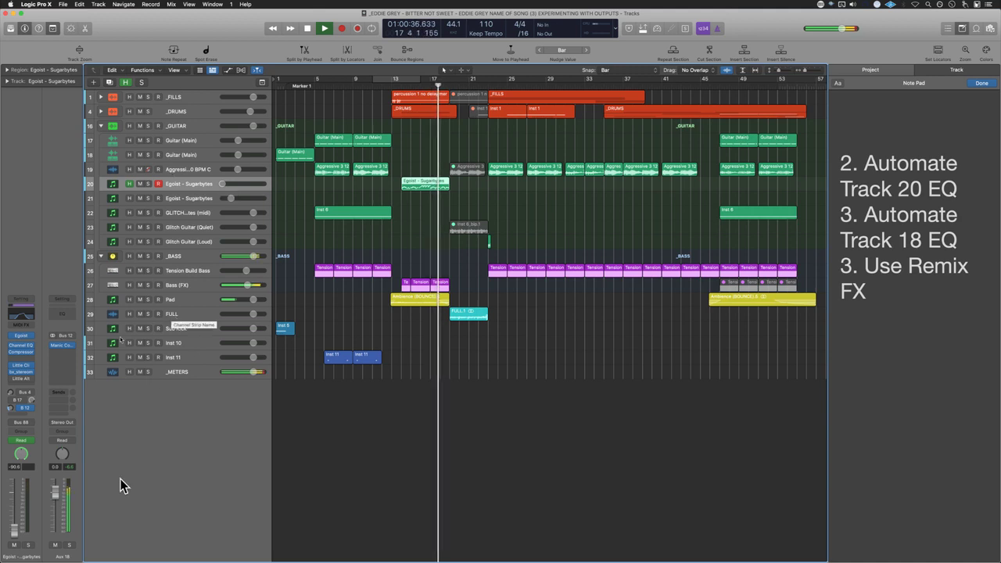
key(space)
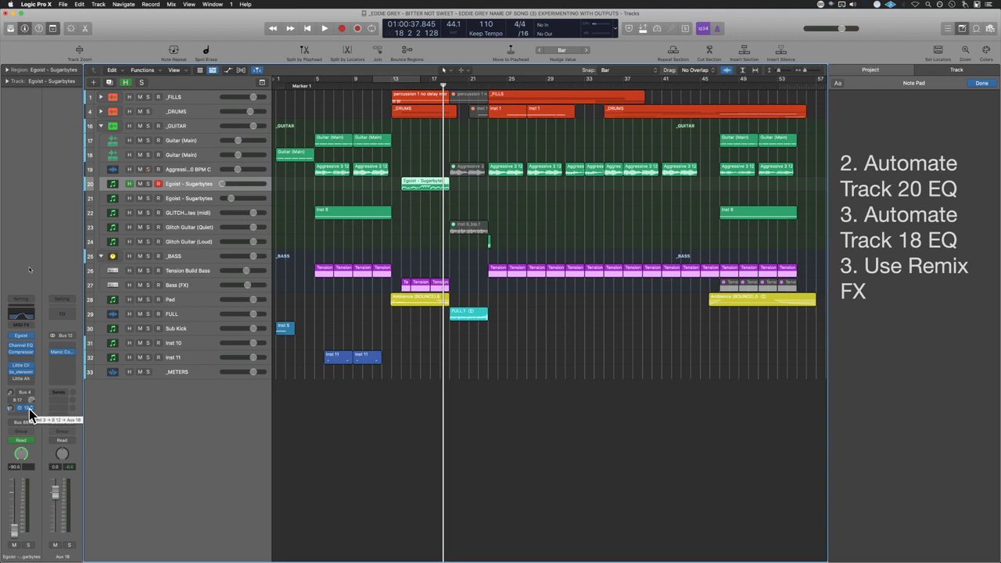
Step: Keep track 20's Bus 12 send on Pre Fader and bypass the effect plug-ins on the track's channel strip
click(30, 408)
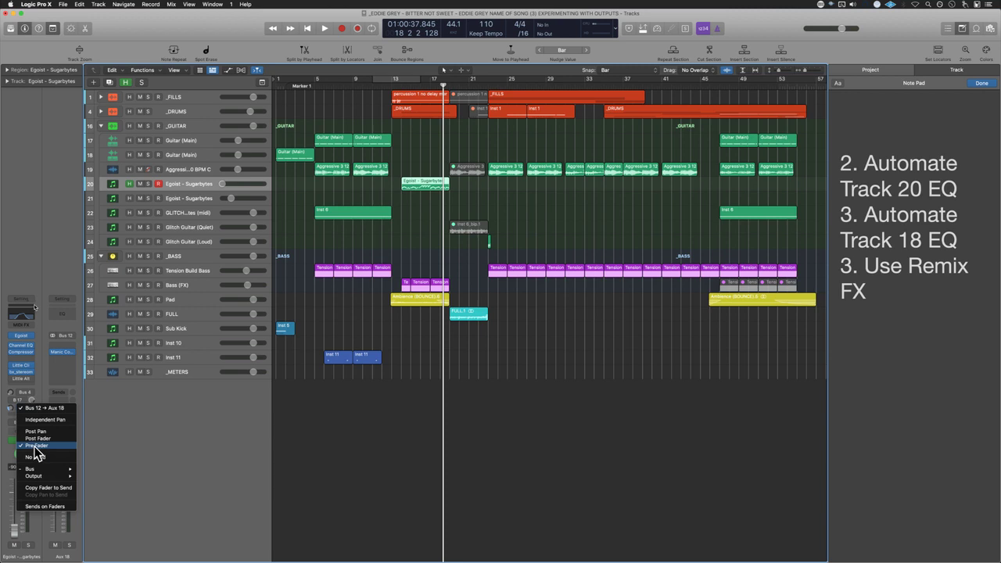
click(36, 446)
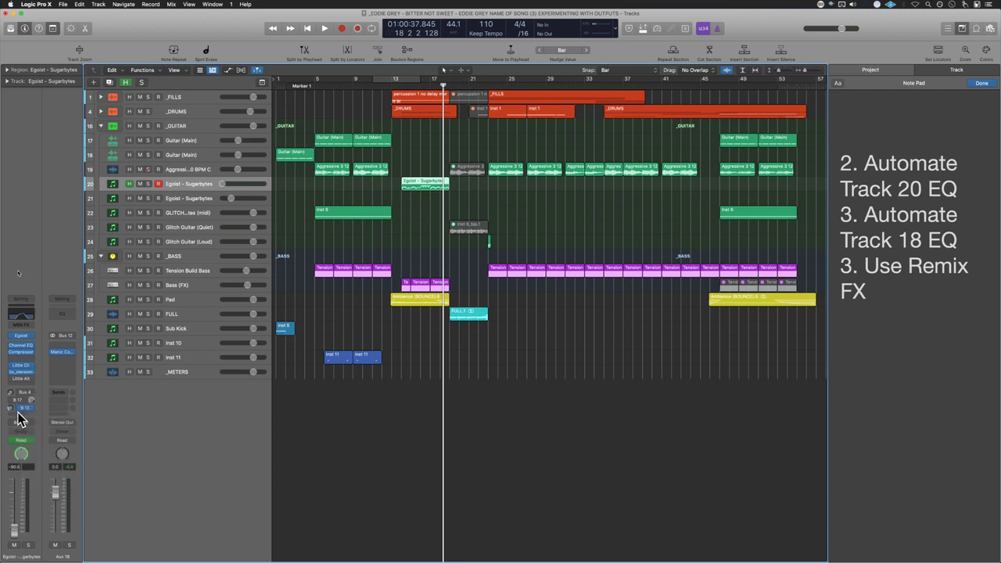
mouse_move(19, 358)
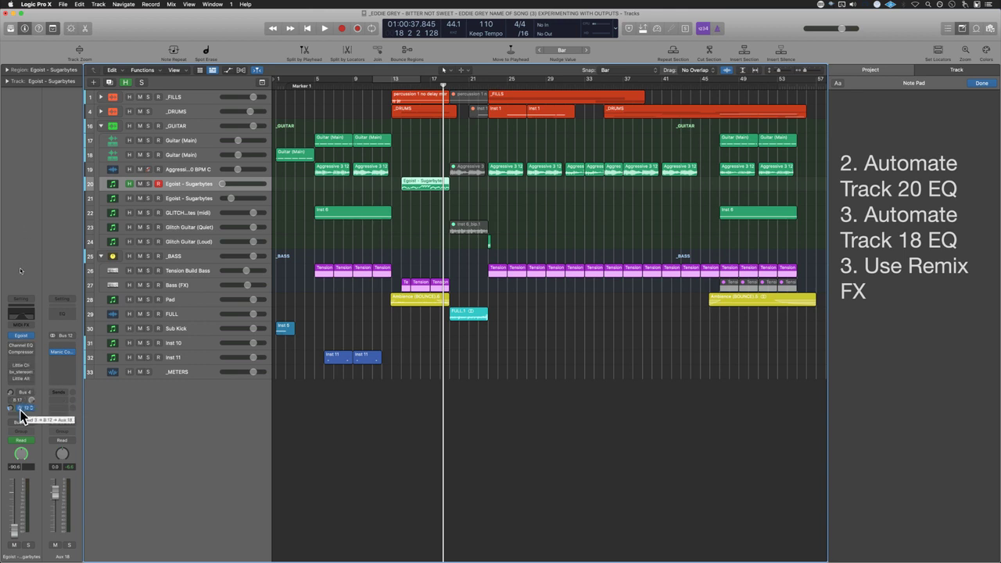
Step: Check the Manic Compressor on Aux 18, and add a Channel EQ before it with its window moved clear of track 20's region
click(66, 353)
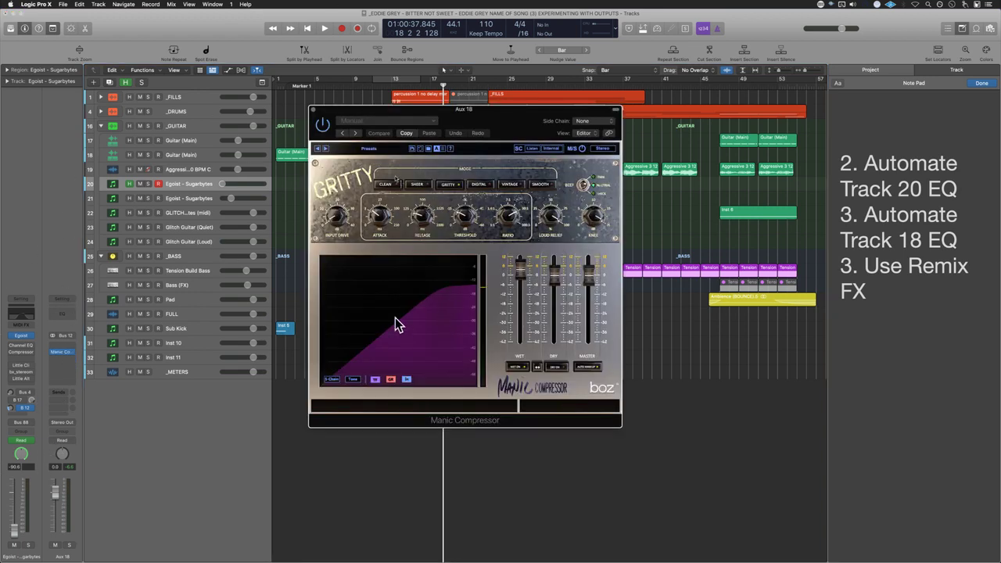
click(313, 110)
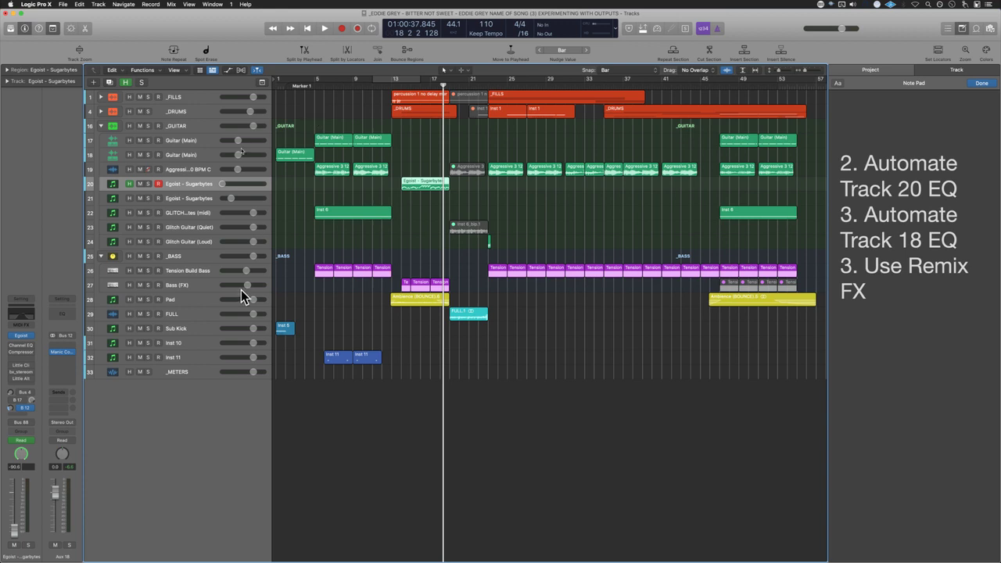
click(57, 319)
drag(537, 141, 793, 150)
drag(624, 219, 626, 199)
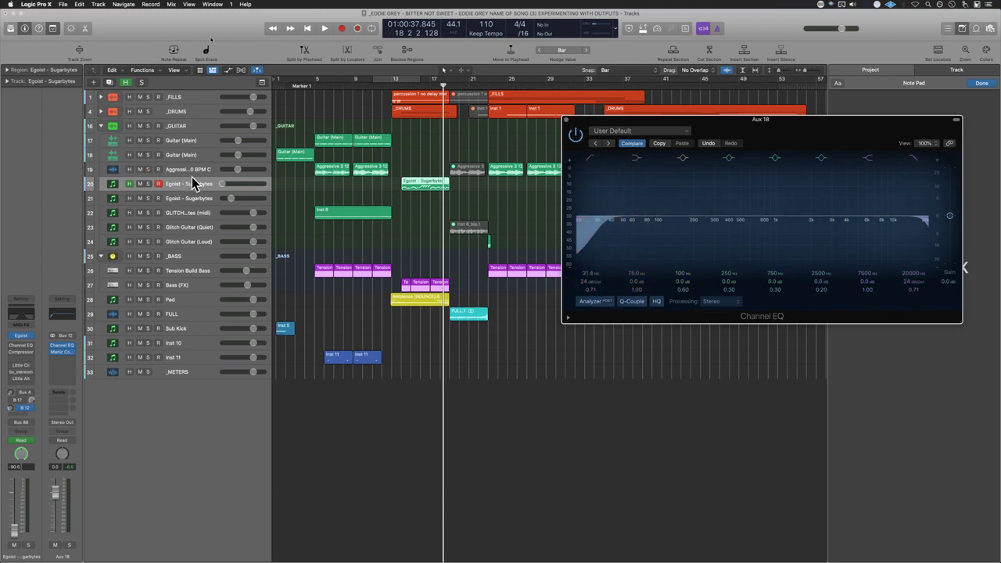
Step: Solo track 20 and play it to view its signal in the Aux 18 EQ analyzer, and unsolo it
click(148, 184)
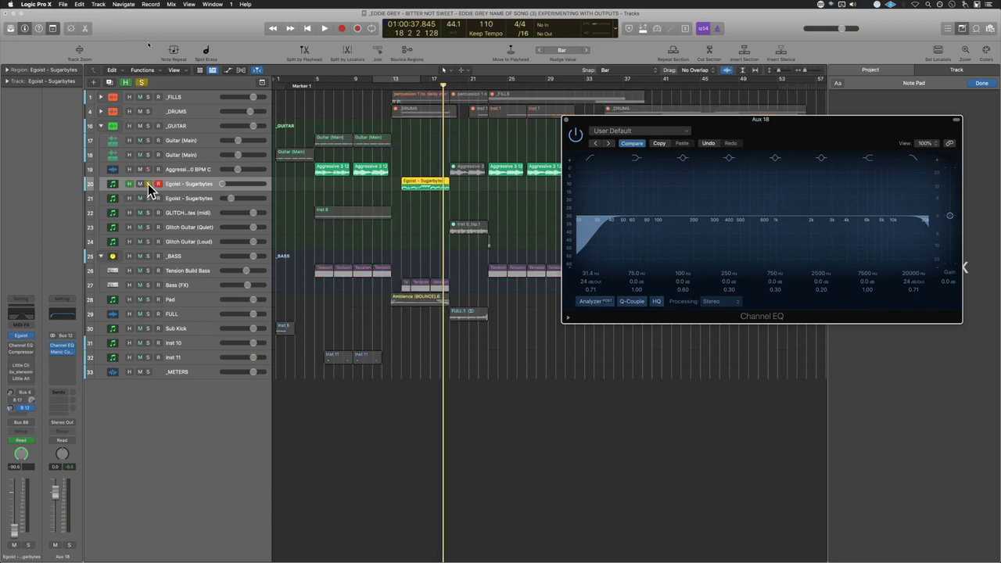
key(space)
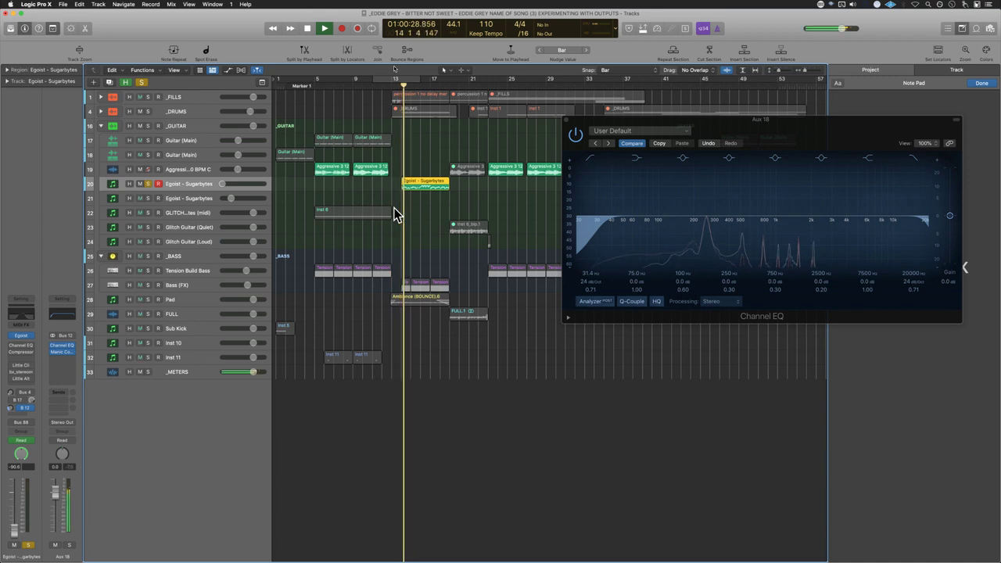
key(space)
click(148, 185)
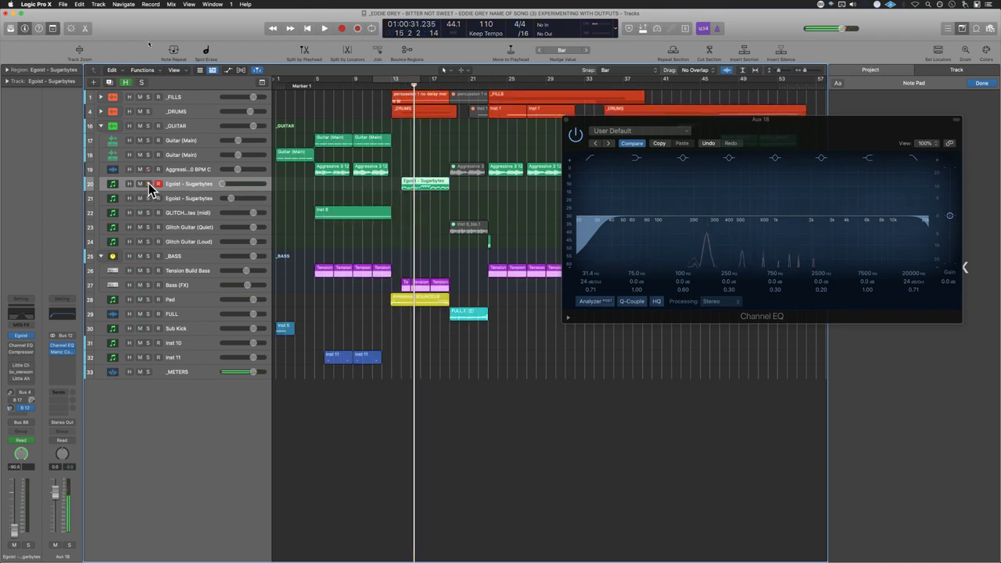
Step: Raise the Aux 18 EQ's low cut to about 590 Hz, audition it with track 20 soloed, and close the EQ
drag(586, 273, 311, 211)
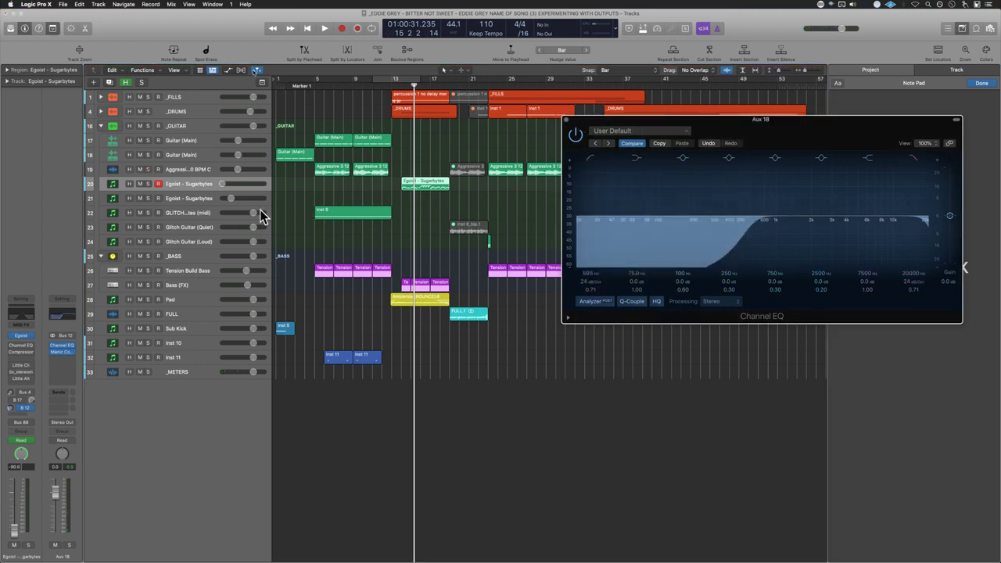
click(148, 183)
key(space)
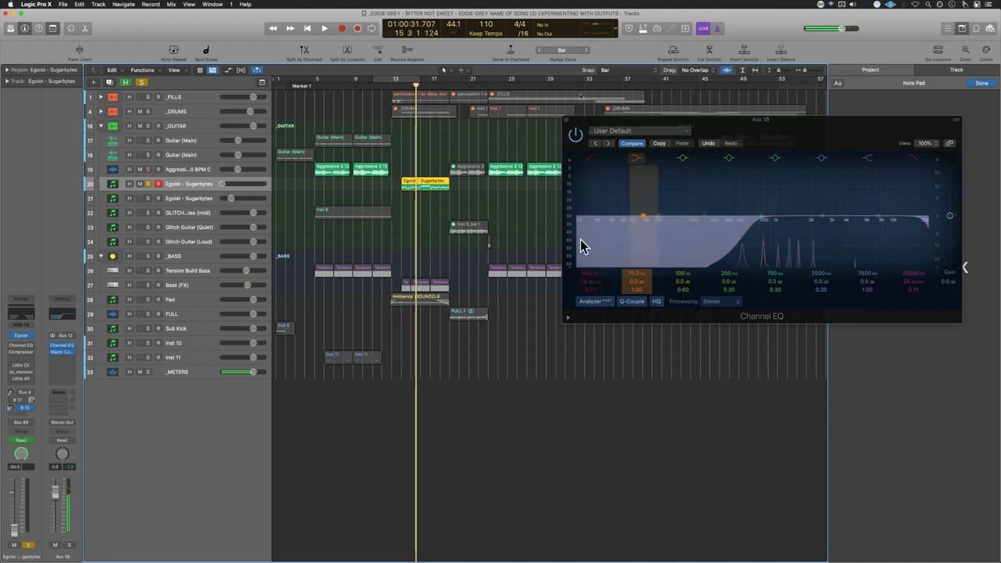
click(567, 119)
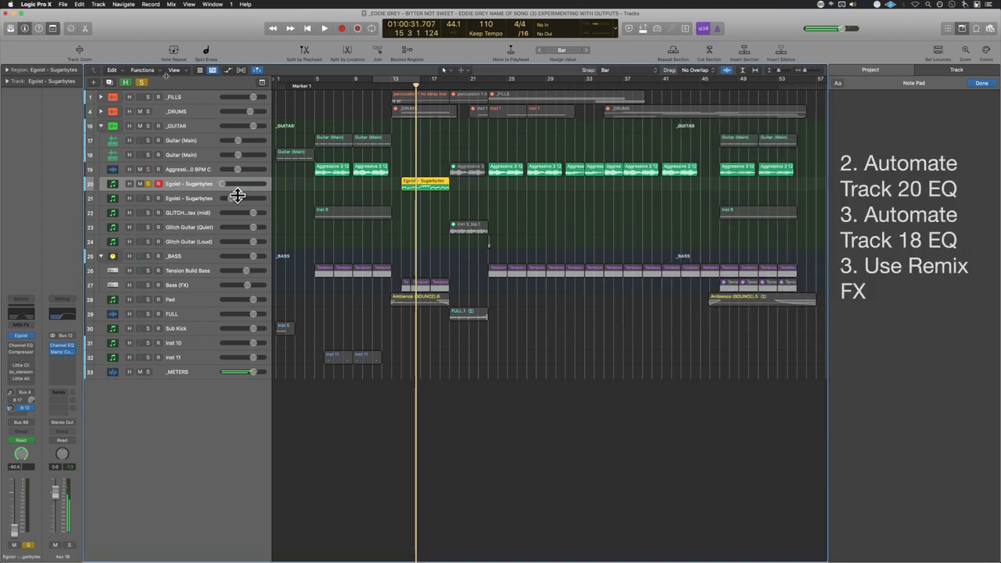
click(148, 183)
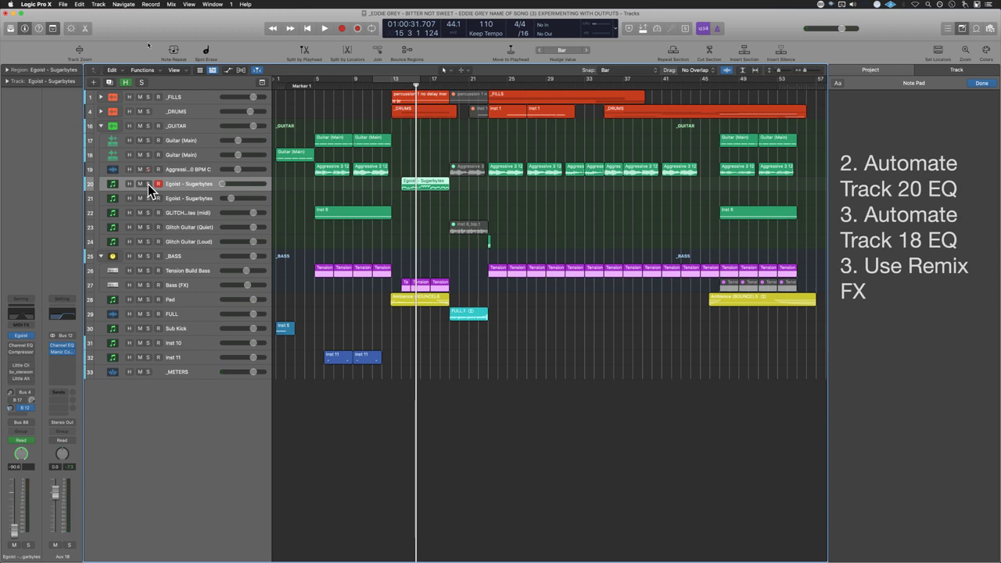
Step: Insert the AP - Auto Pan plug-in after the Manic Compressor on Aux 18 and move its window below track 20's region
click(65, 361)
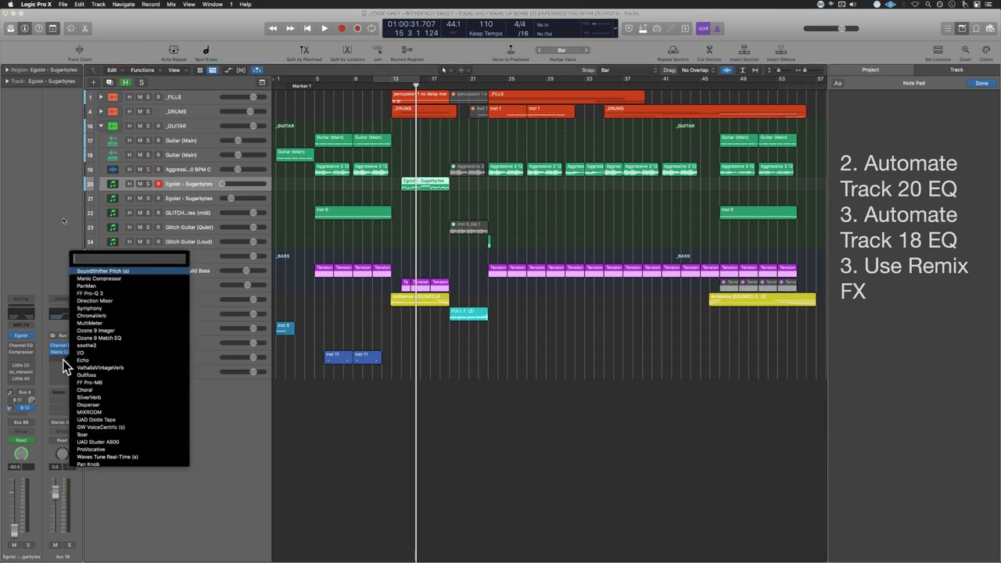
text(pan)
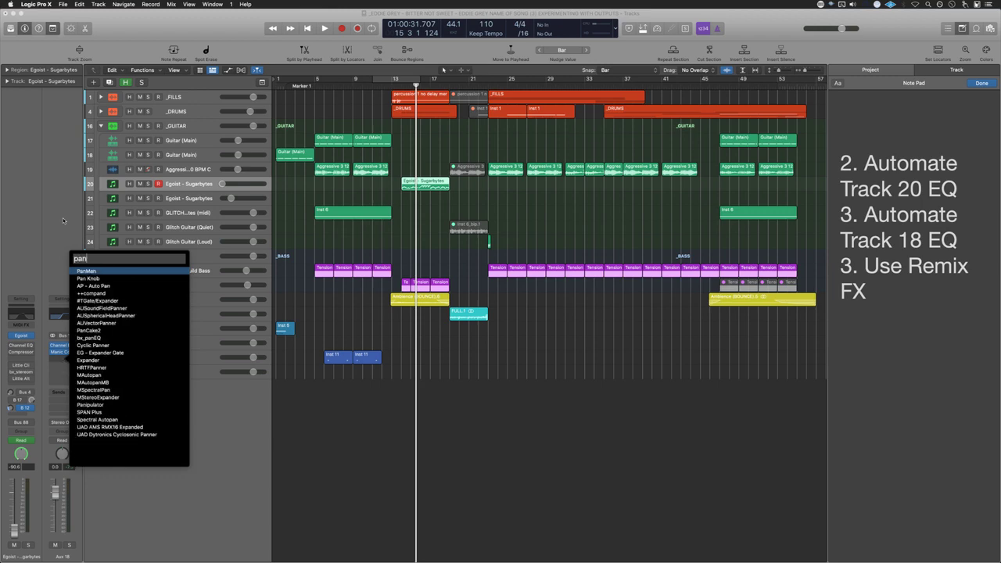
key(Down)
key(Down)
click(65, 361)
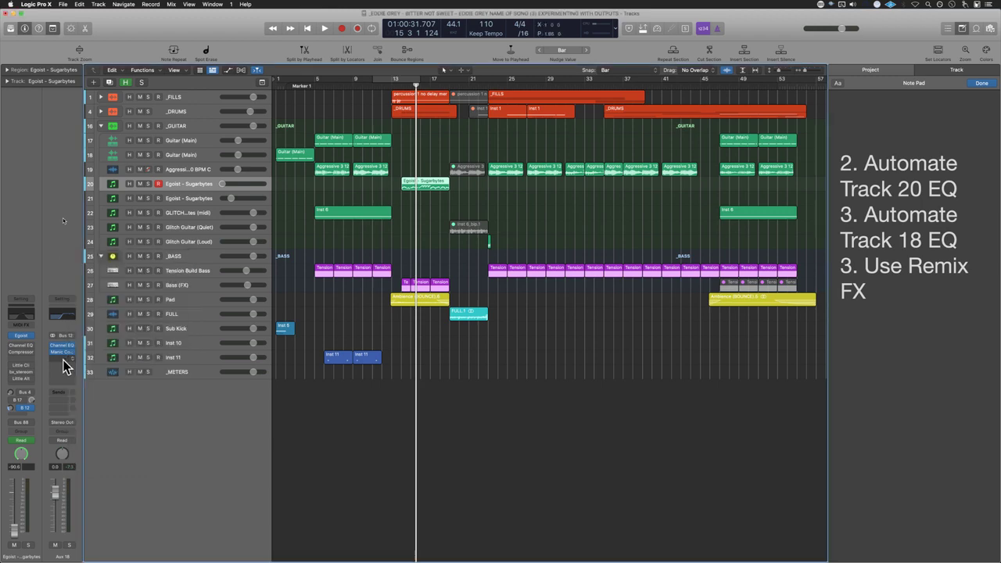
click(65, 360)
click(66, 364)
drag(372, 114, 557, 236)
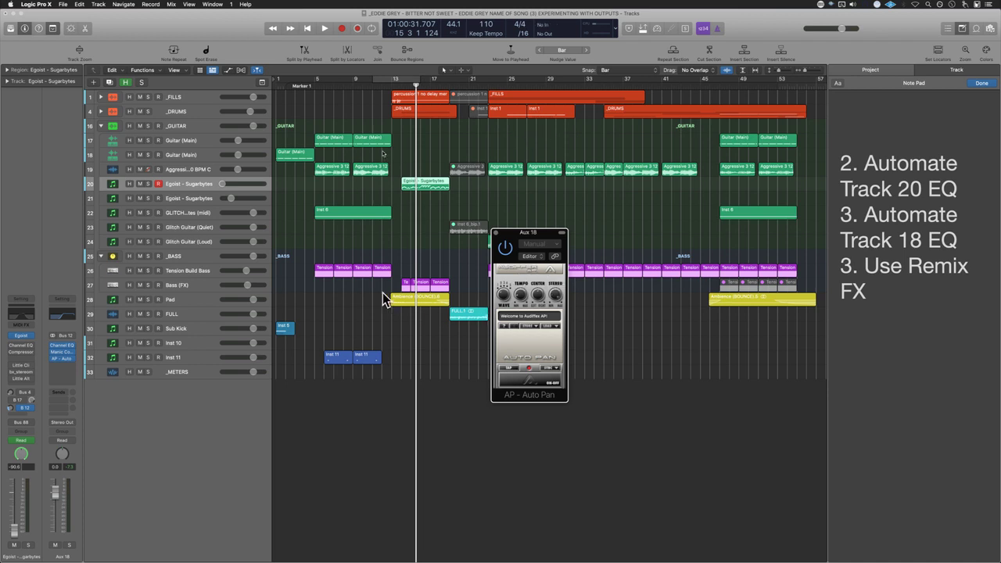
Step: Solo track 20 and play its region through the auto-pan effect on Aux 18
click(148, 184)
key(space)
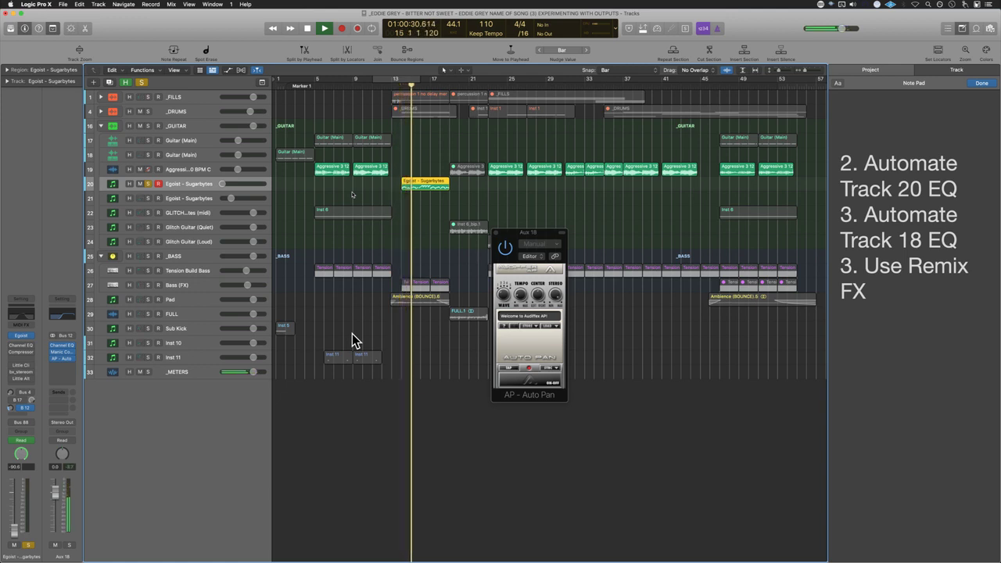
key(space)
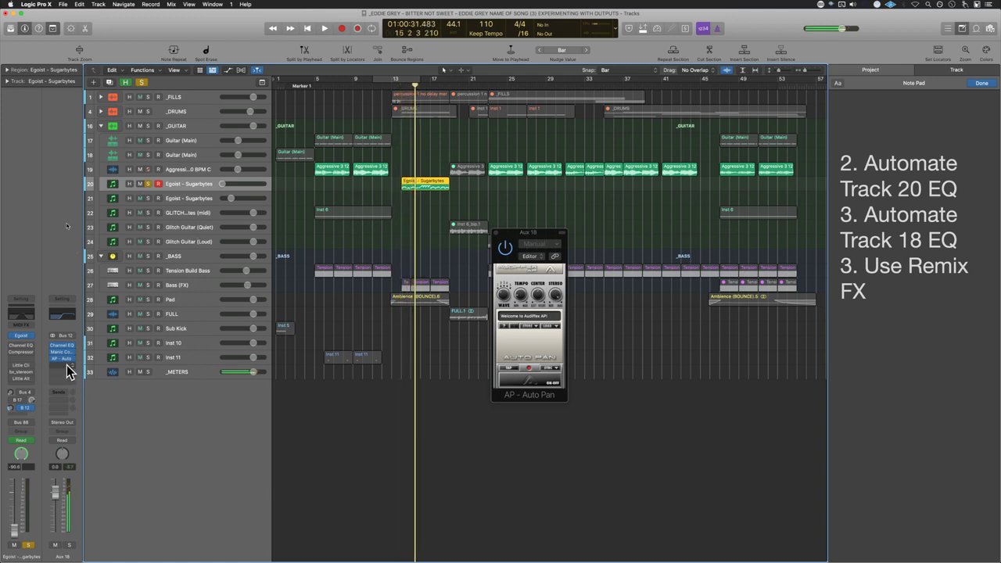
Step: Insert the MMultiAnalyzer metering plug-in after the auto-pan on Aux 18 and switch it to the Oscilloscope view
click(67, 365)
scroll(86, 422, down, 10)
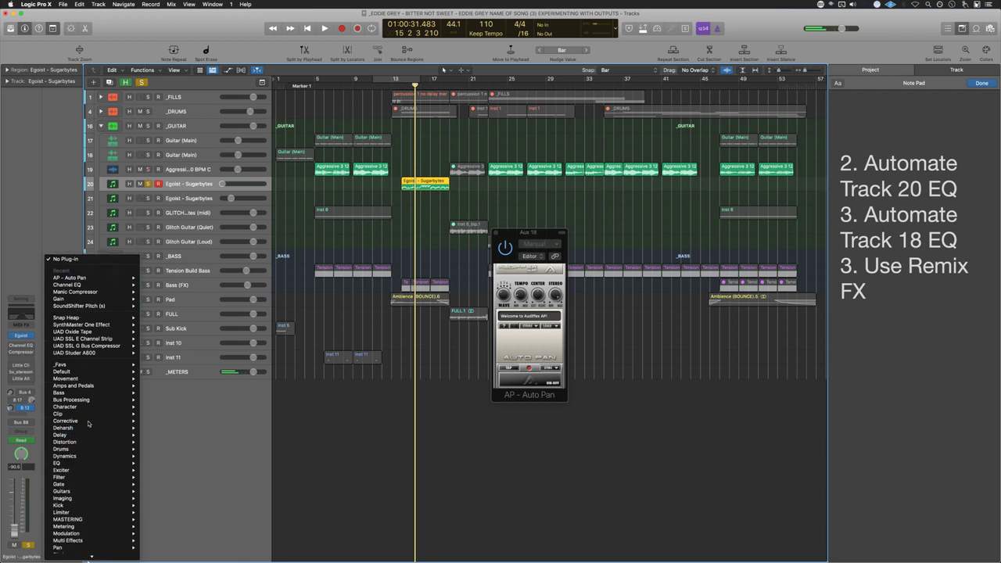
scroll(88, 423, down, 3)
mouse_move(101, 463)
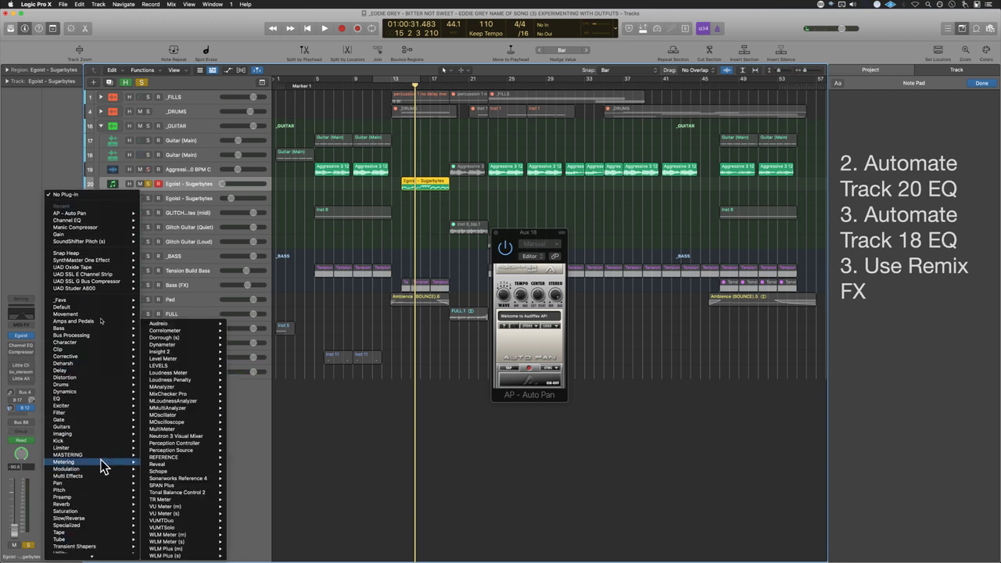
click(178, 408)
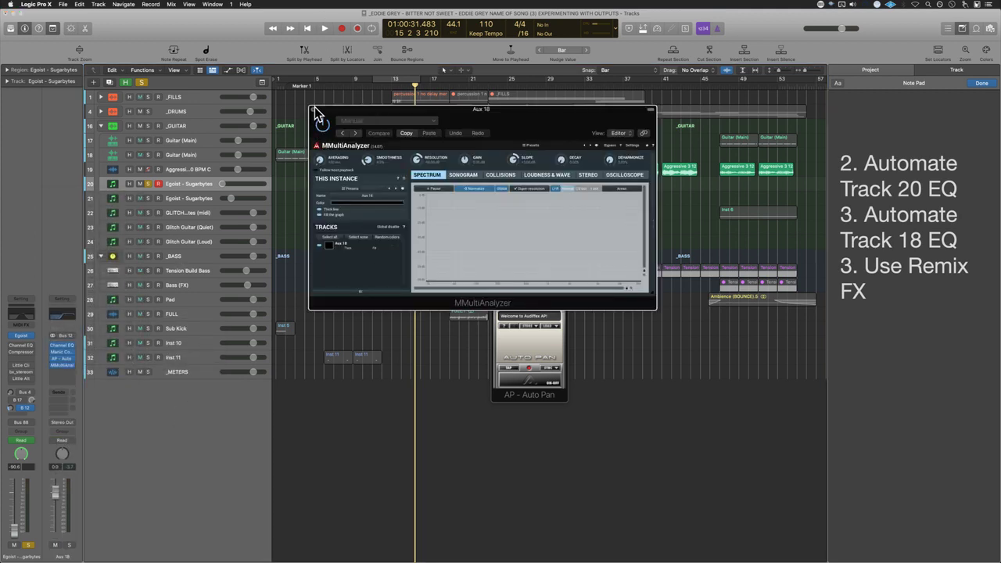
click(624, 175)
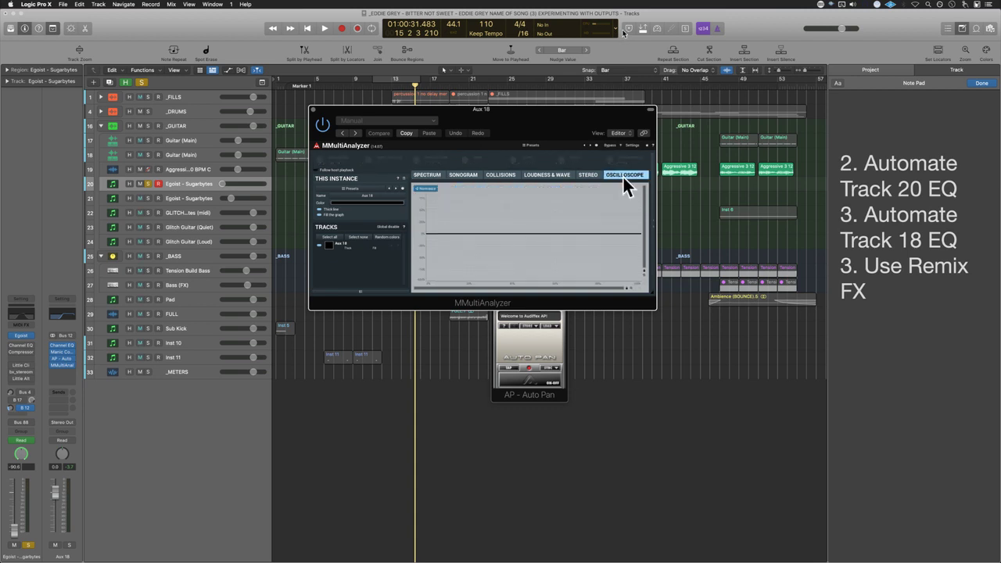
Step: Play track 20 while checking MMultiAnalyzer's Stereo, Sonogram and Spectrum views, and close the analyzer window
click(580, 176)
key(space)
drag(557, 121, 558, 231)
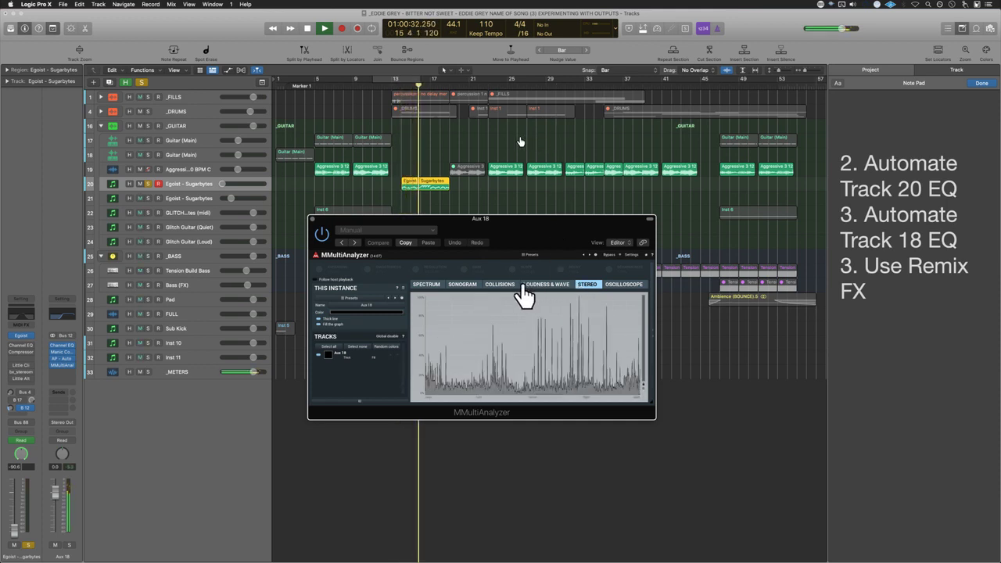
click(471, 284)
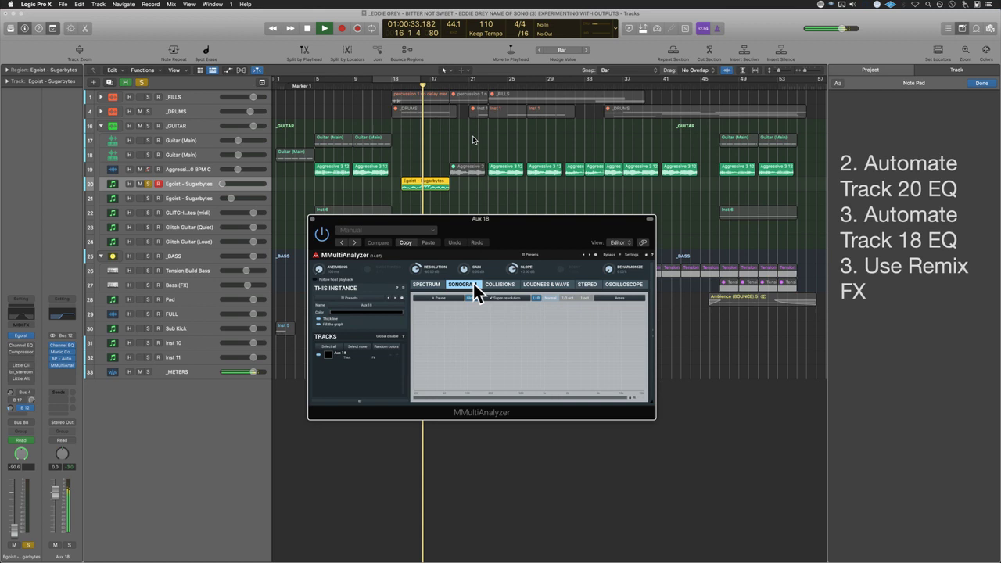
click(431, 286)
click(615, 284)
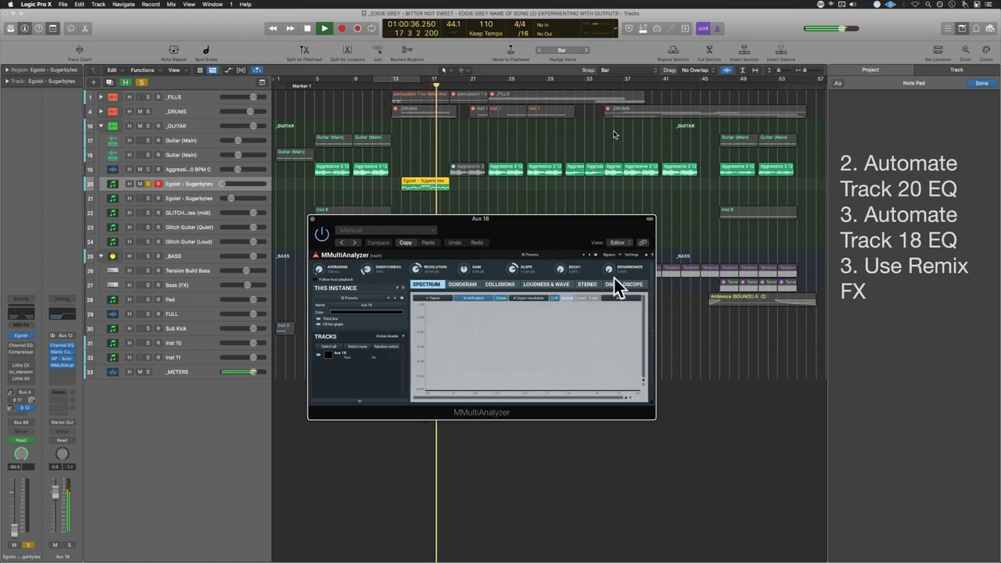
key(space)
click(312, 219)
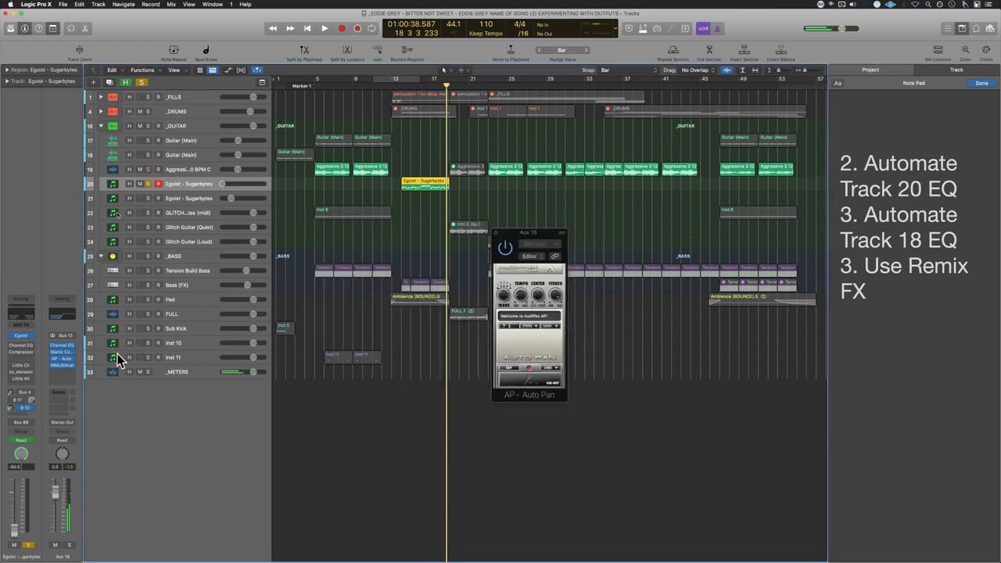
Step: Replace MMultiAnalyzer with MultiMeter on Aux 18, switch it to the Goniometer view, and place it beside the Auto Pan window
click(72, 371)
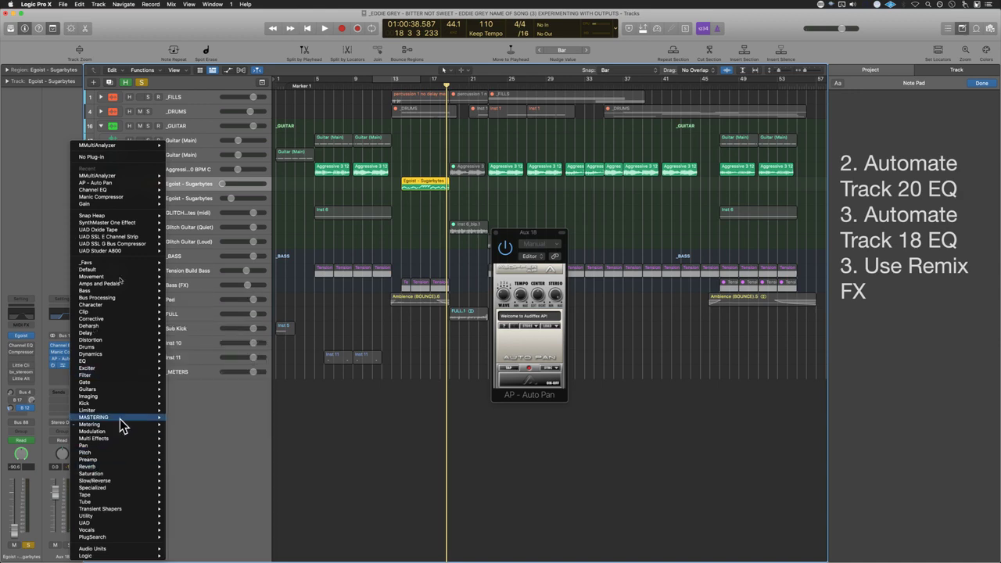
mouse_move(120, 424)
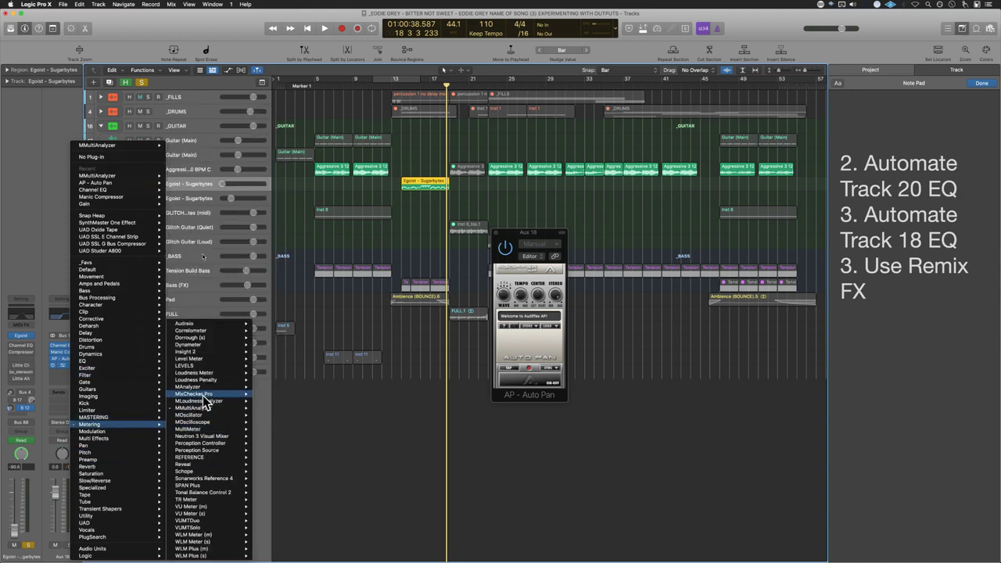
click(205, 431)
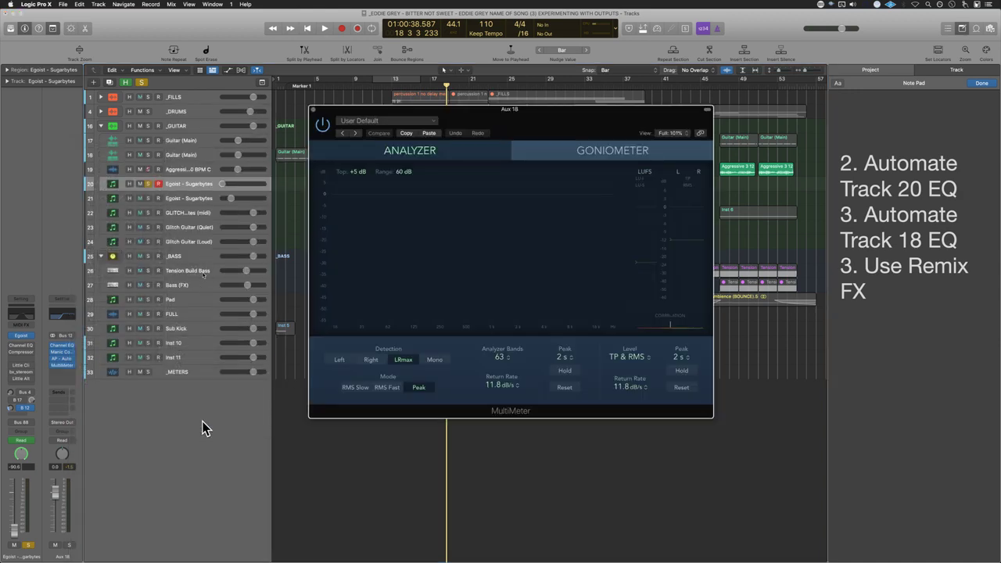
drag(551, 125, 340, 139)
drag(529, 230, 648, 164)
drag(485, 129, 525, 141)
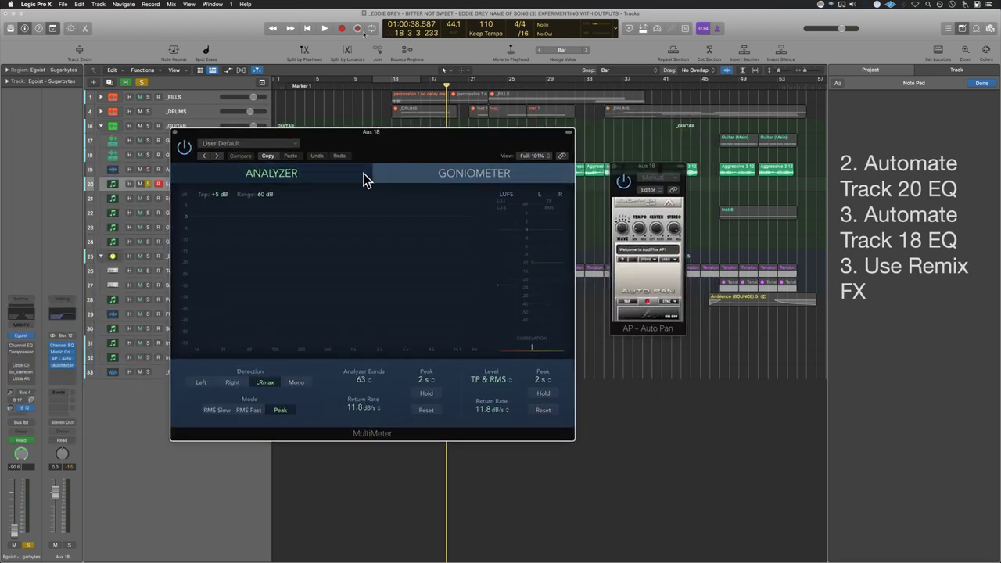
click(429, 180)
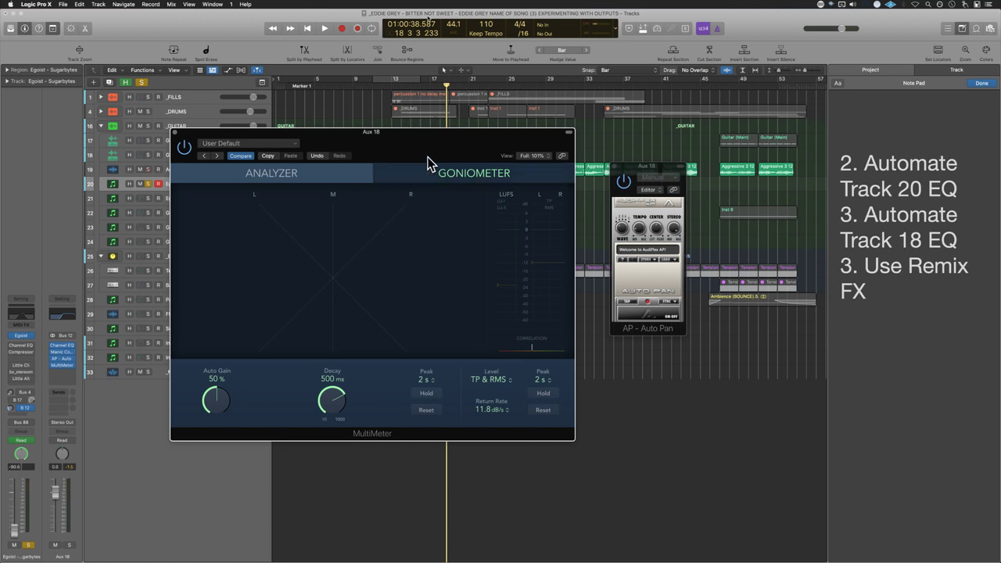
drag(431, 155, 454, 139)
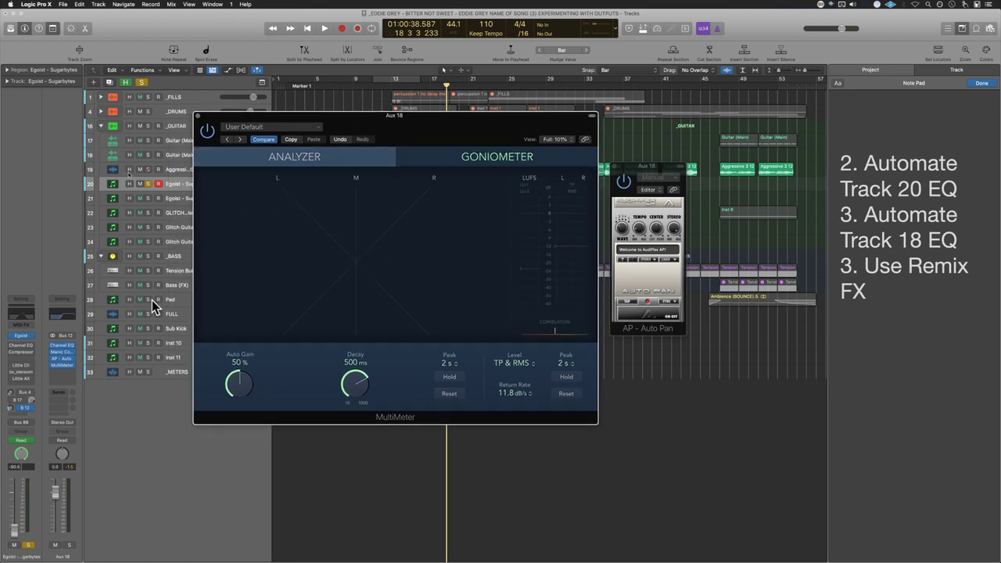
Step: Play soloed track 20 to examine its stereo image in the goniometer, and close the MultiMeter and Auto Pan windows
key(space)
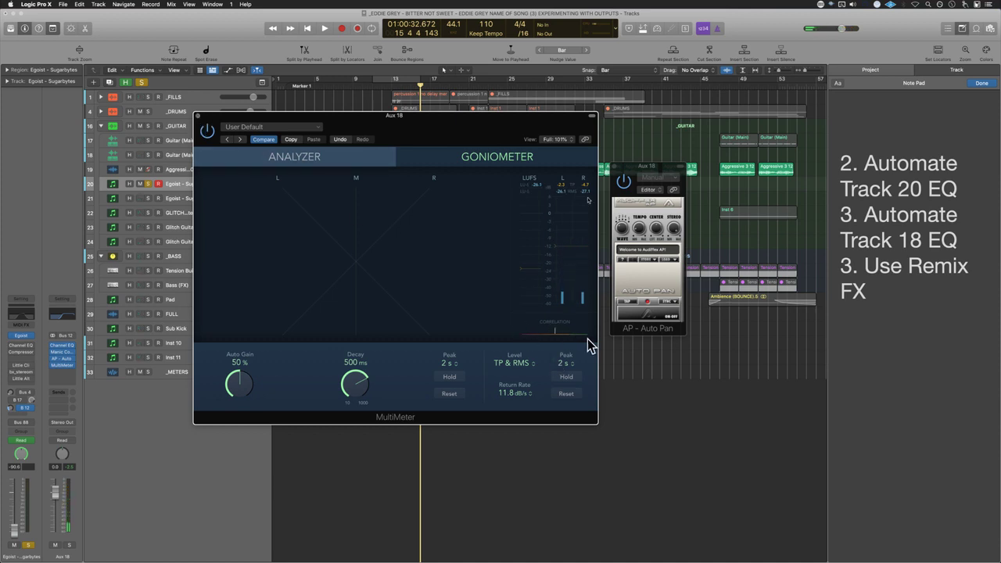
click(197, 116)
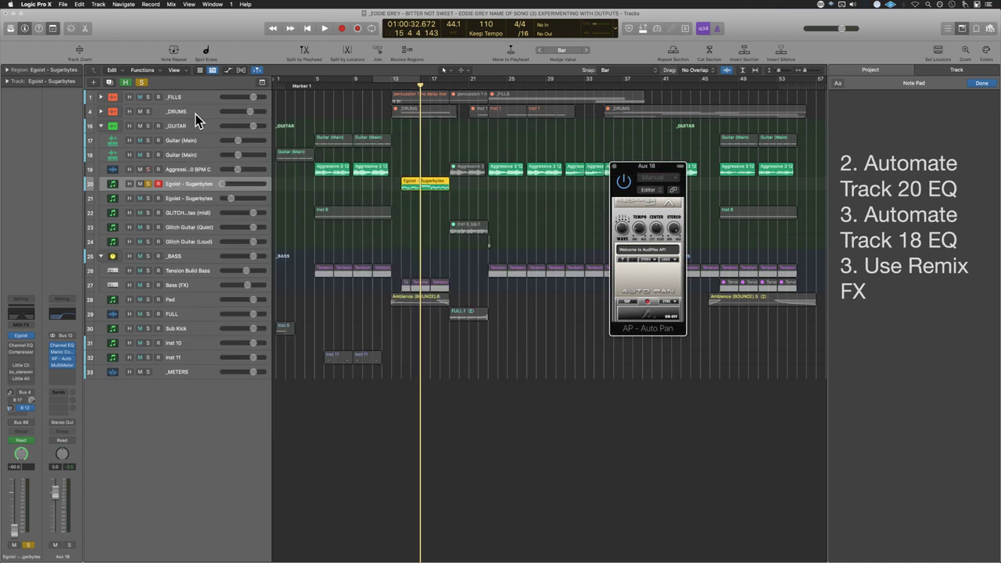
click(615, 167)
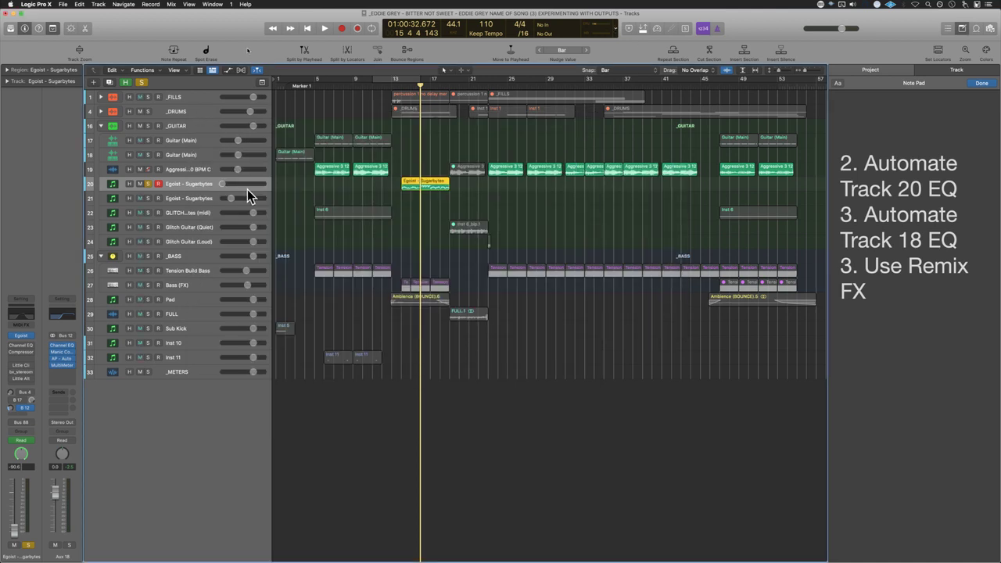
Step: Unsolo track 20 and remove the MultiMeter plug-in from Aux 18
click(149, 184)
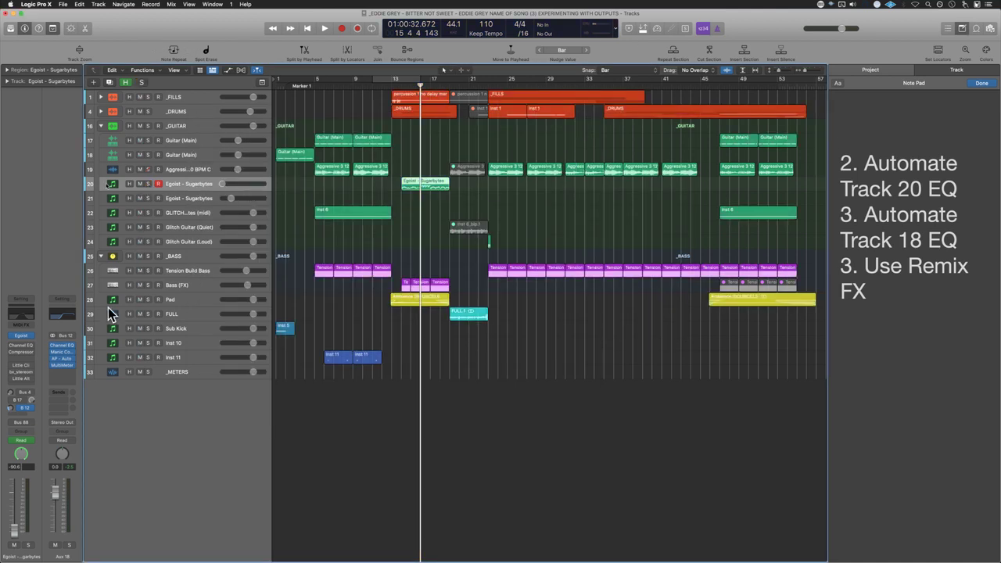
click(70, 365)
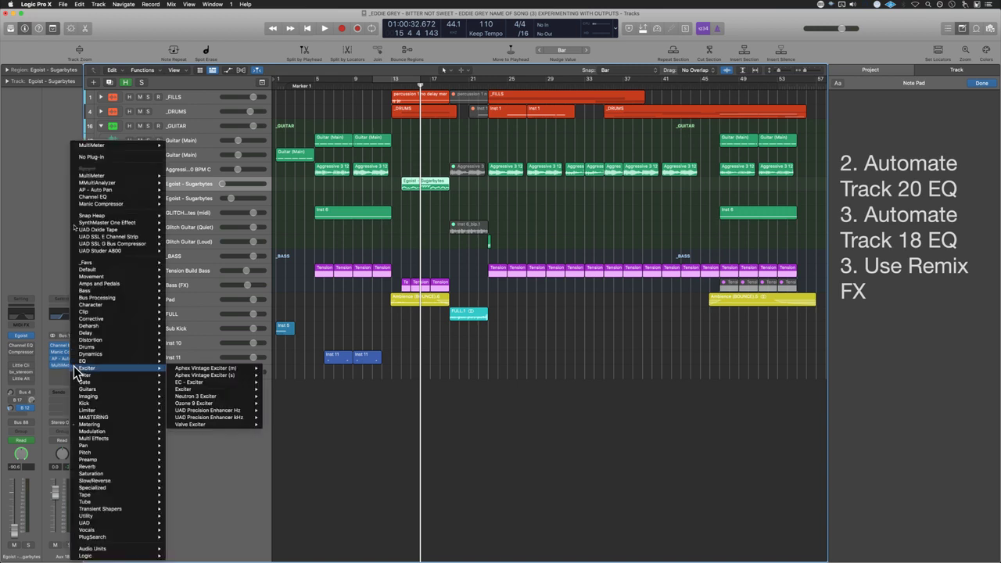
click(193, 354)
Step: Examine the full mix during playback in the Goniometer view of the _METERS track's MultiMeter, and close the meter
click(183, 376)
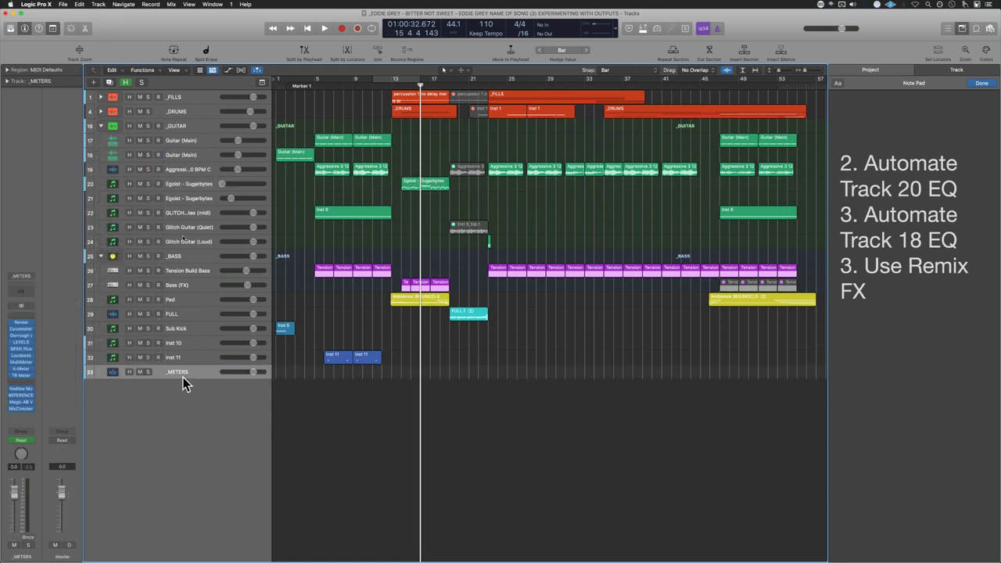
click(26, 362)
drag(548, 115, 701, 202)
key(space)
click(736, 244)
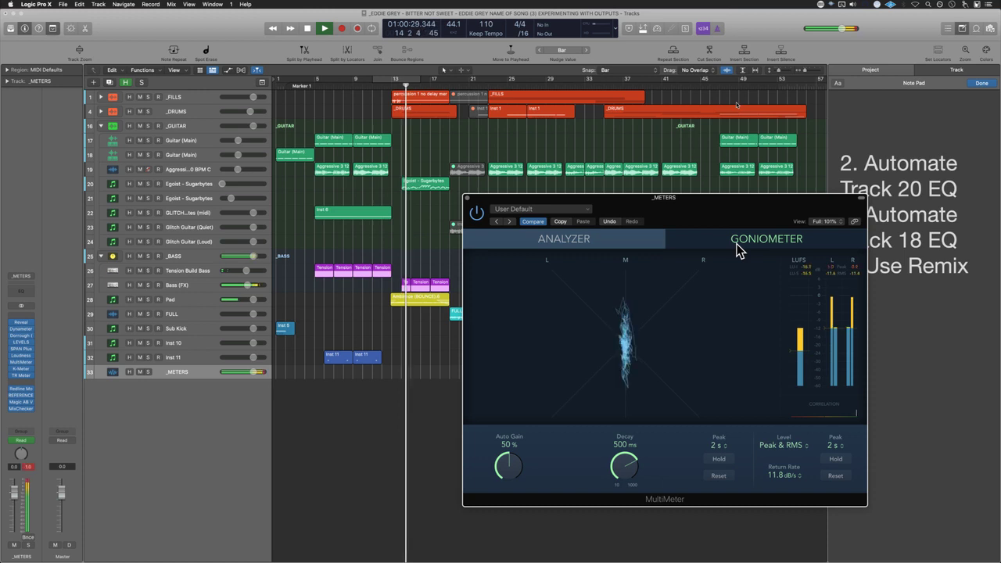
click(467, 198)
key(space)
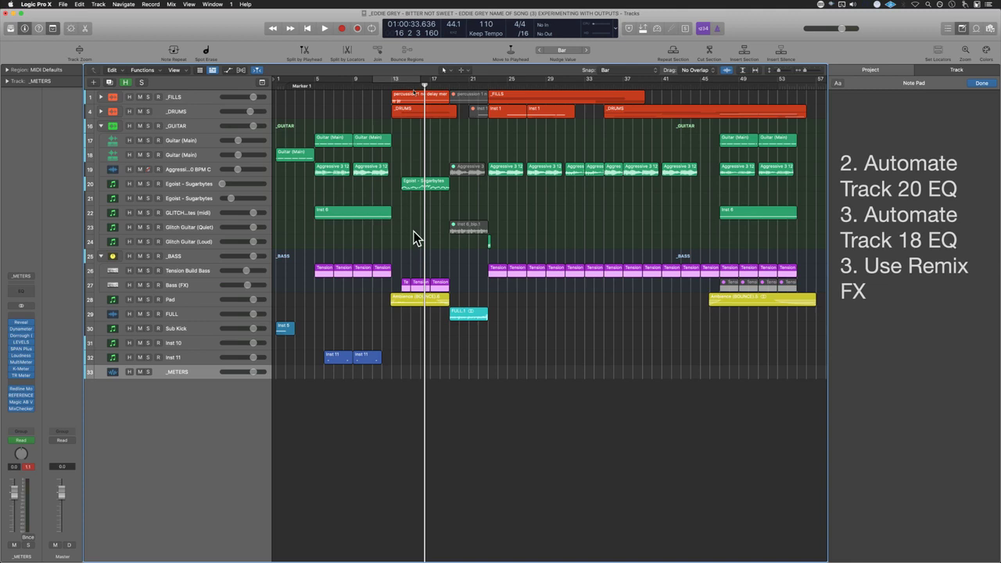
Step: Open the Channel EQ on track 20's Bus 12 aux, try a -3.0 dB output gain, and reset it to 0 dB
click(210, 185)
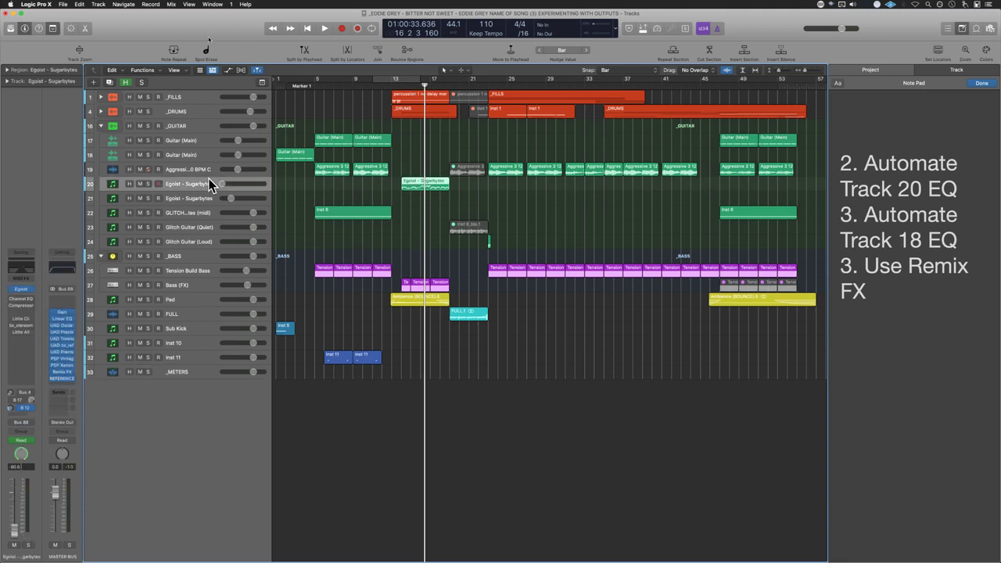
click(17, 407)
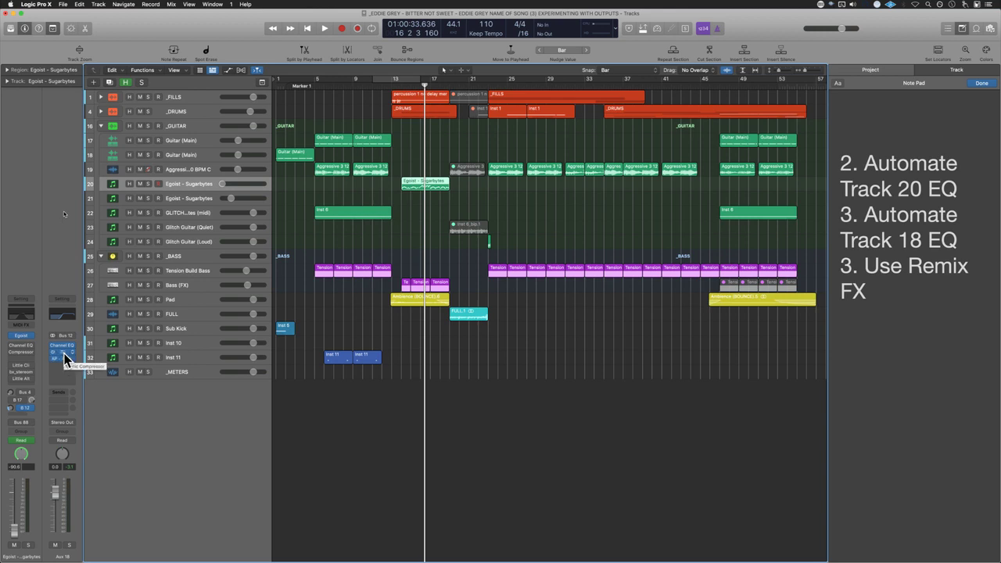
click(64, 345)
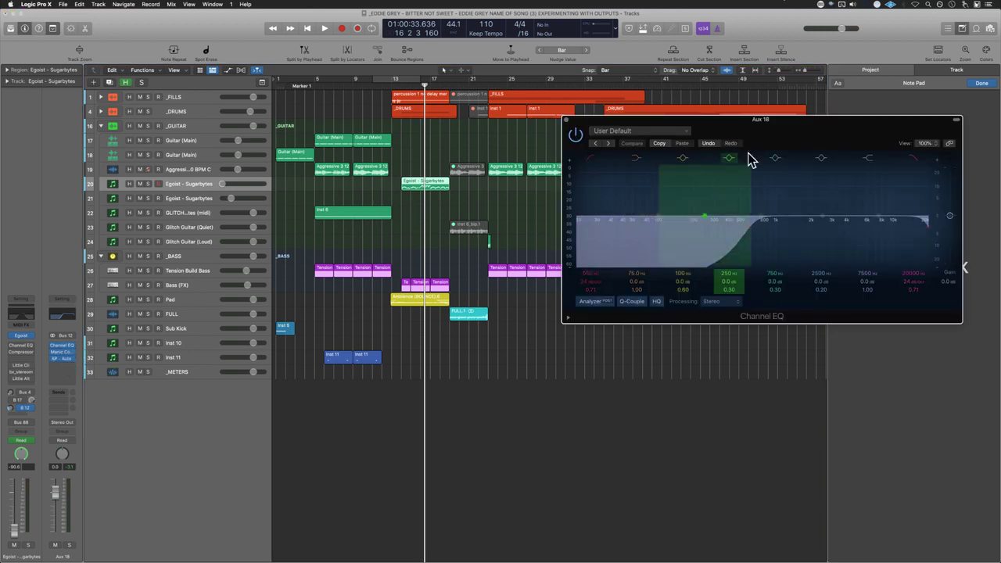
drag(819, 133, 408, 336)
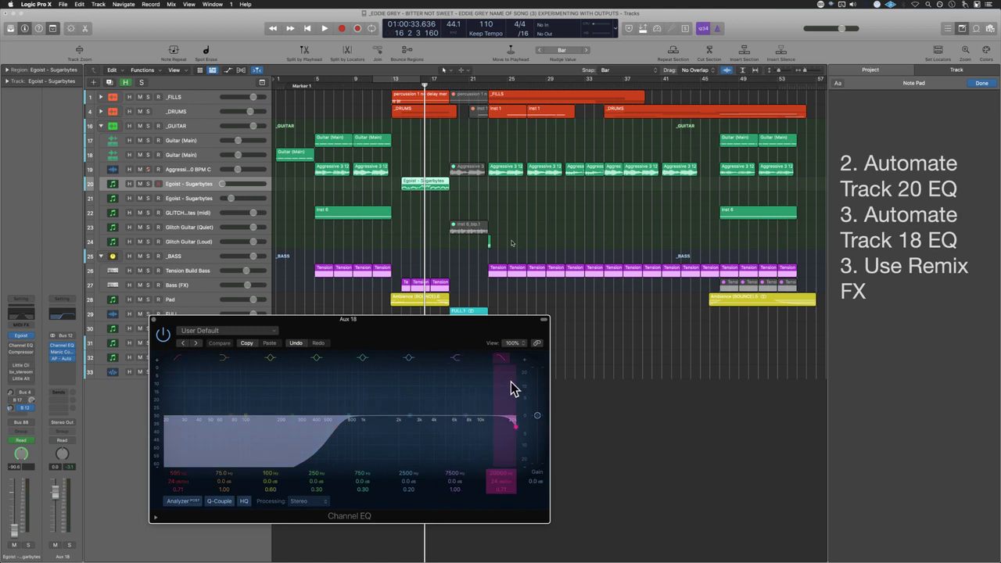
drag(537, 418, 538, 426)
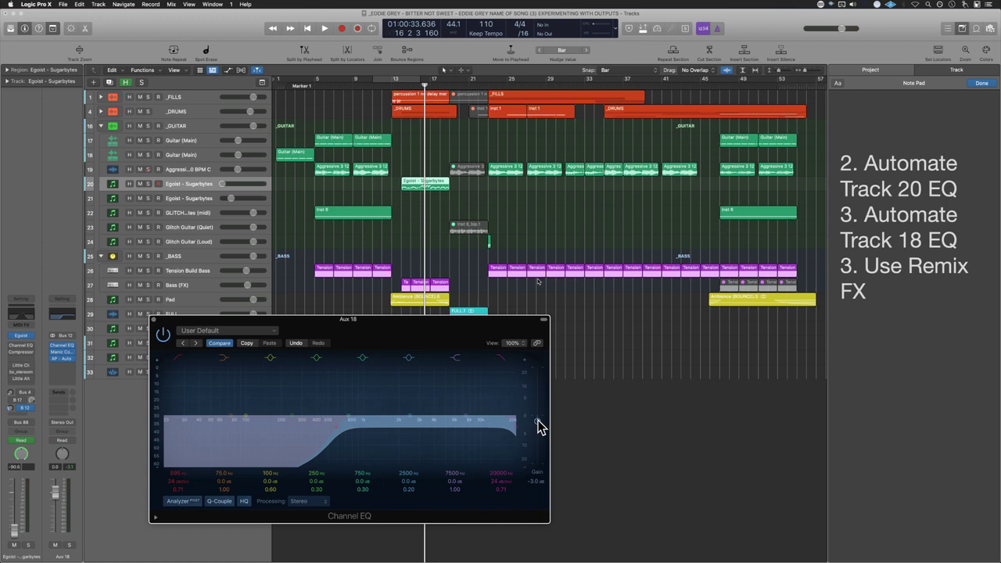
alt+click(538, 426)
Step: Lower the Aux 18 EQ's output gain to about -1.2 dB during full-mix playback, and close the EQ
key(space)
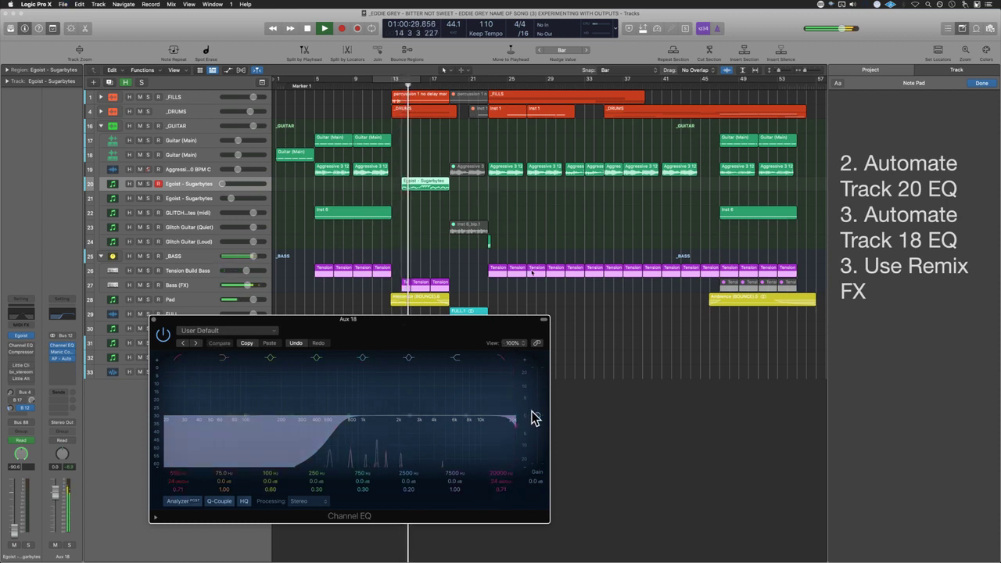
drag(539, 422, 538, 426)
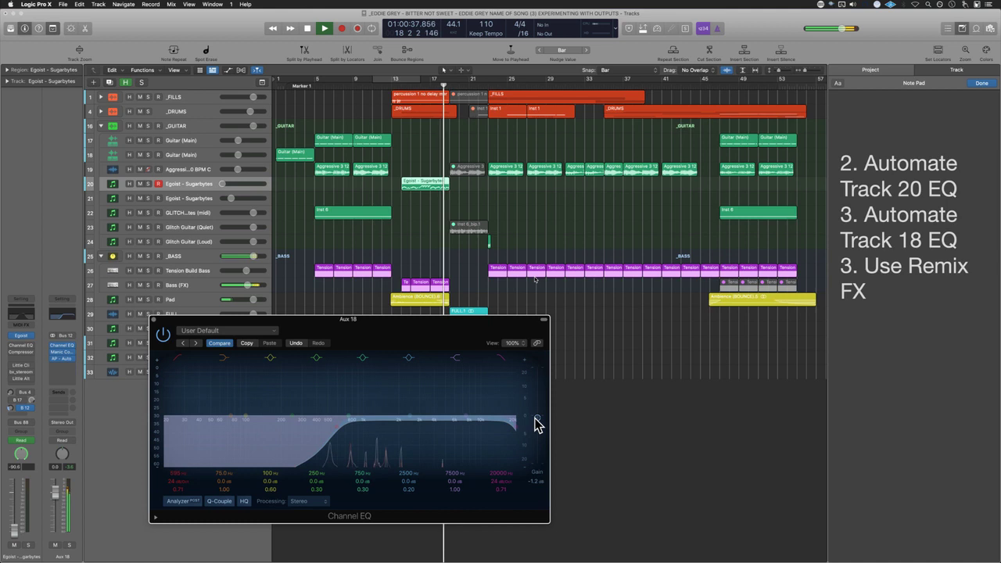
key(space)
click(154, 321)
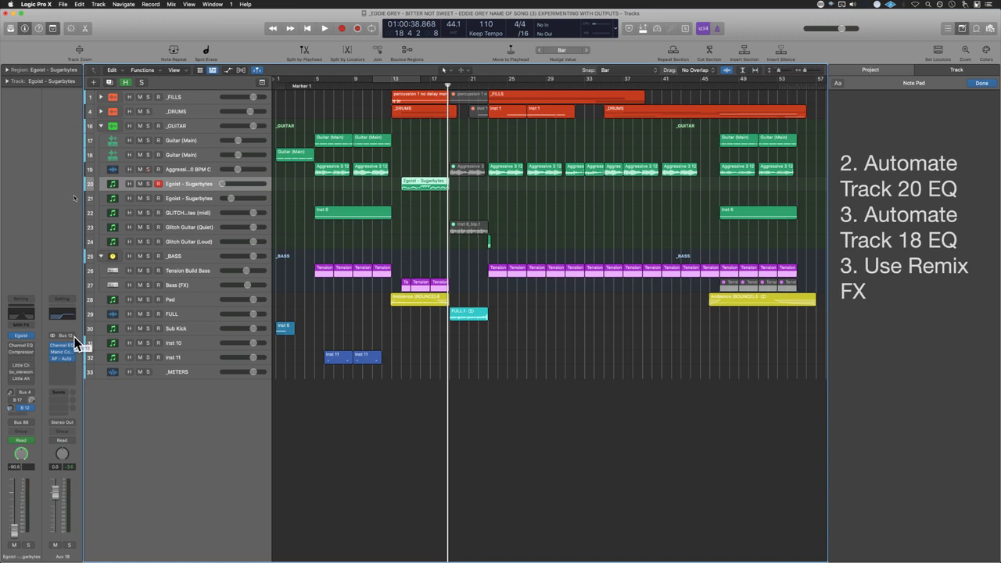
Step: Add a send to Bus 20 on Aux 18 and locate that send in the mixer
click(67, 399)
mouse_move(68, 406)
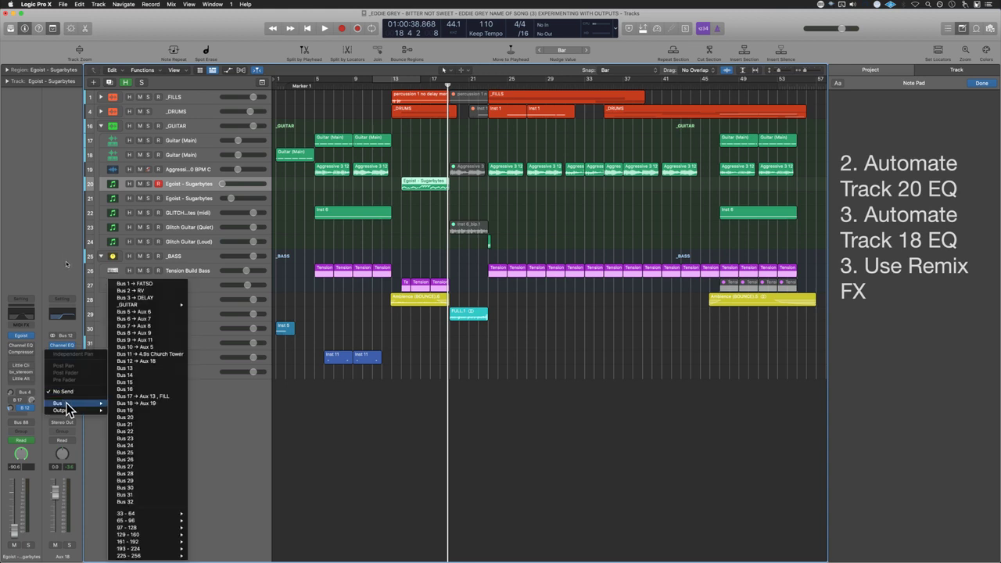
click(134, 418)
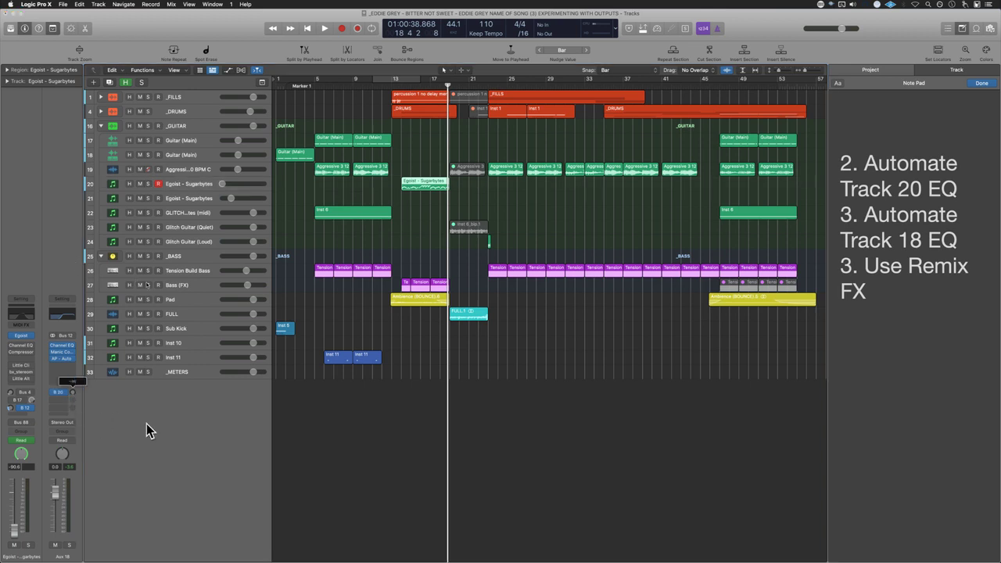
key(x)
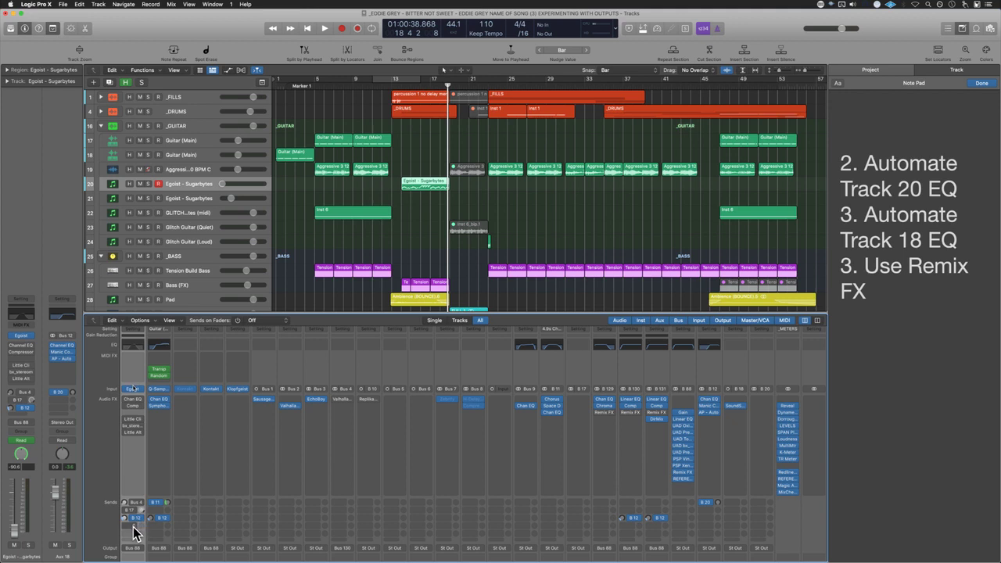
key(x)
key(x)
mouse_move(719, 507)
click(719, 505)
click(718, 505)
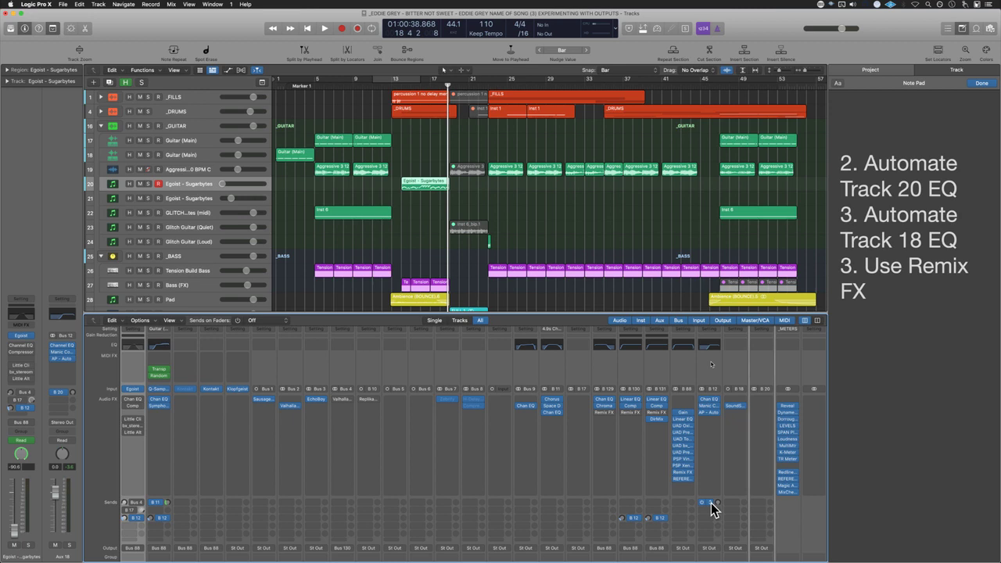
Step: Insert the Flair plug-in on Aux 20 and load its Space Flange preset
click(770, 403)
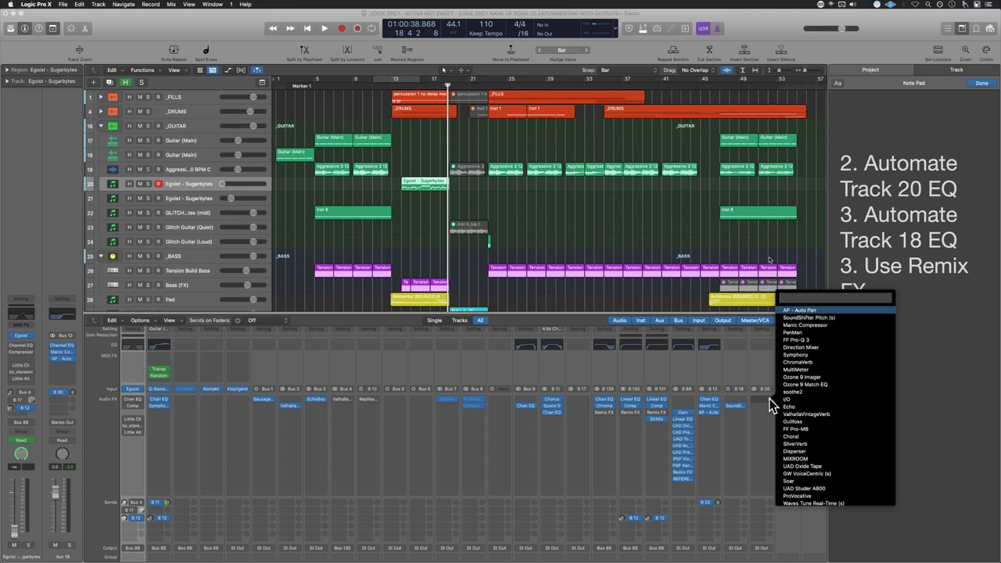
text(remix)
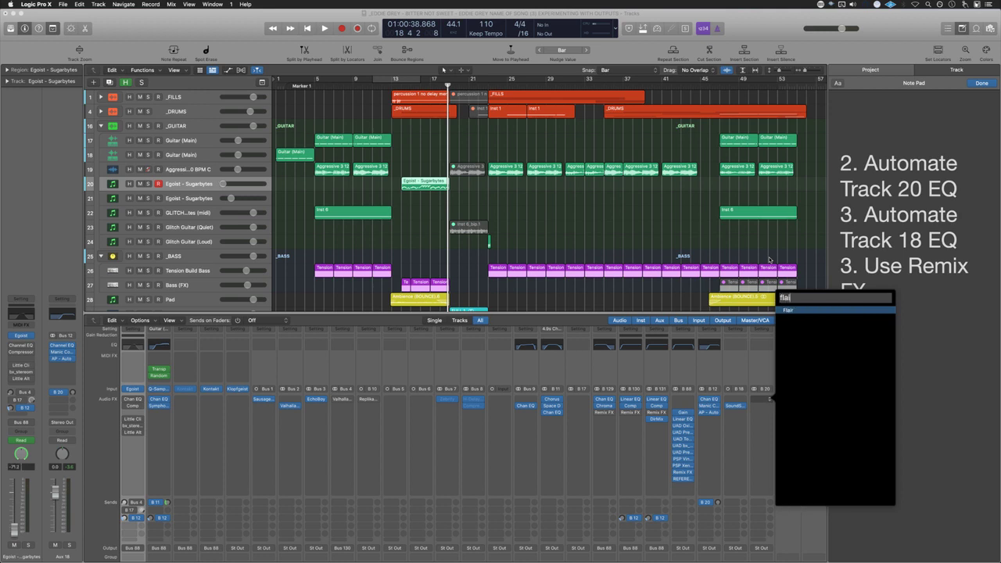
key(Escape)
click(771, 403)
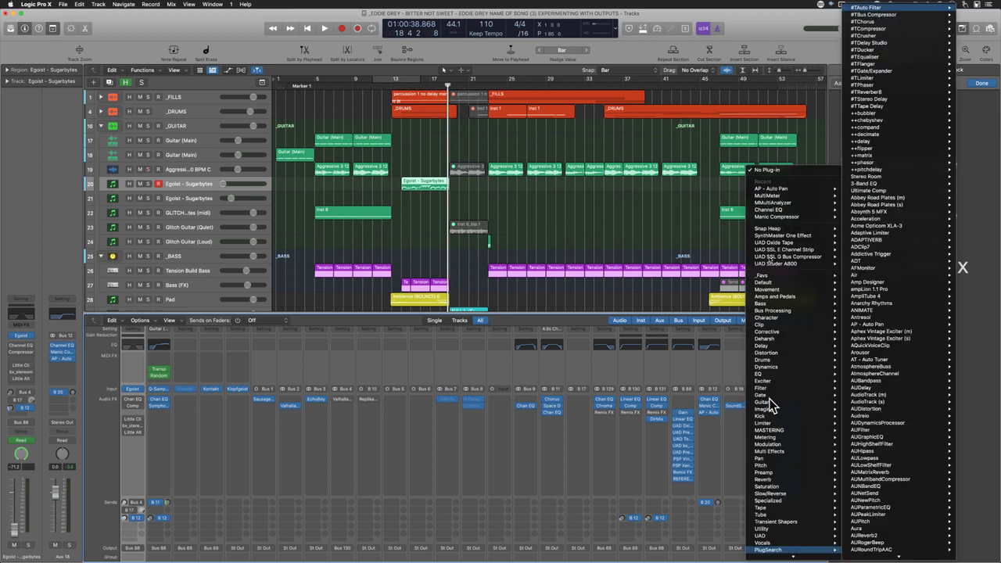
key(Escape)
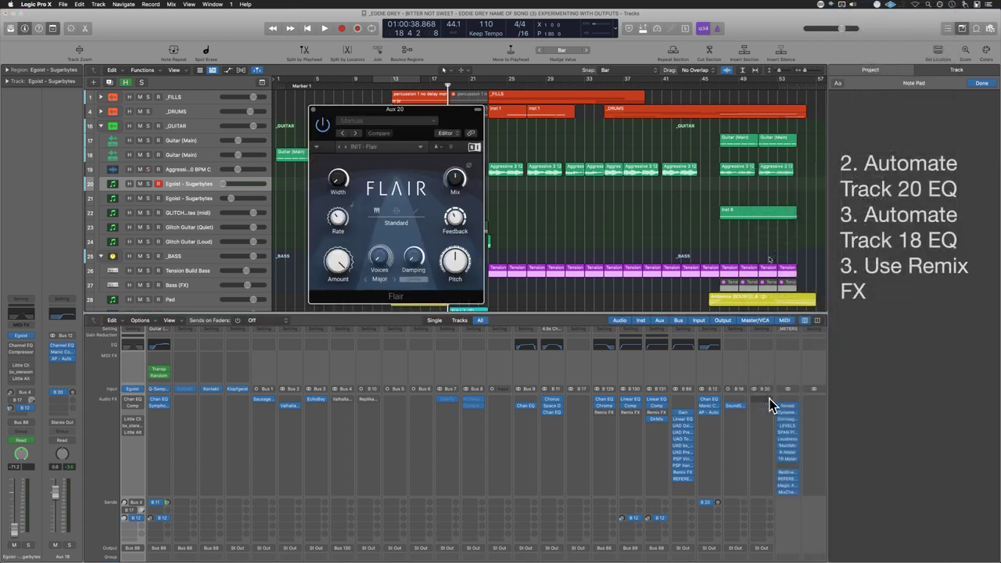
click(346, 147)
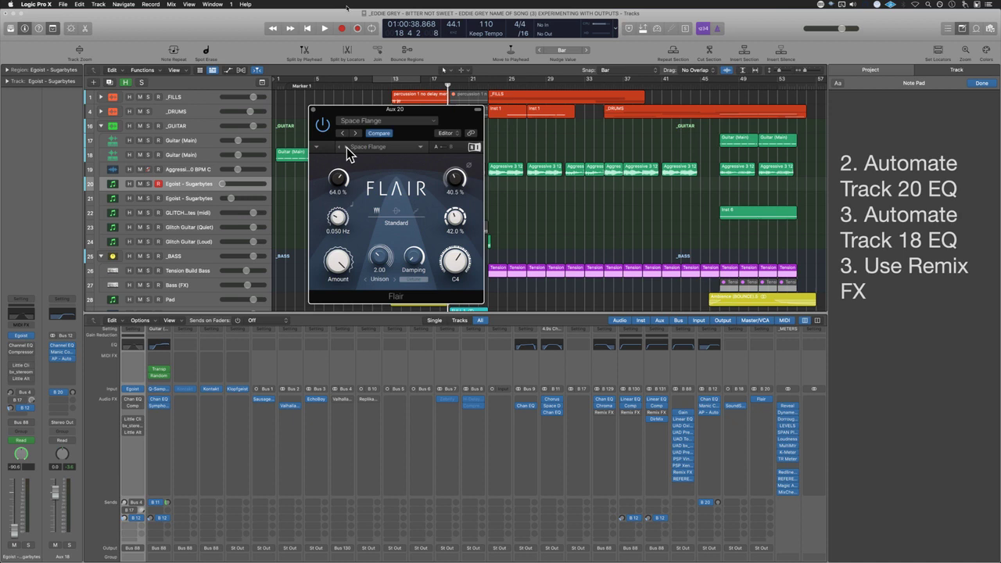
Step: Hide the mixer and select the first Egoist track, track 20, in the arrangement
drag(450, 116, 777, 115)
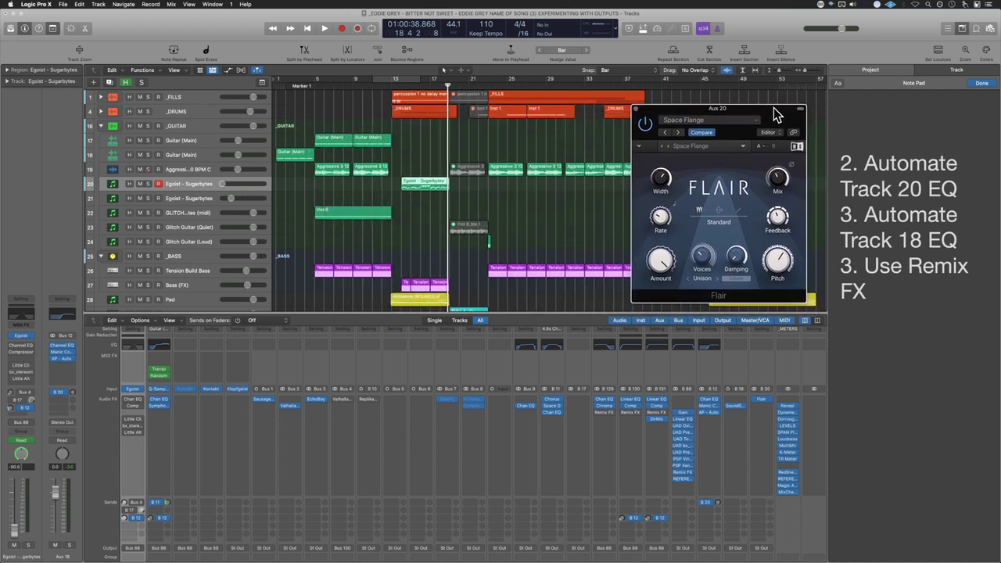
key(x)
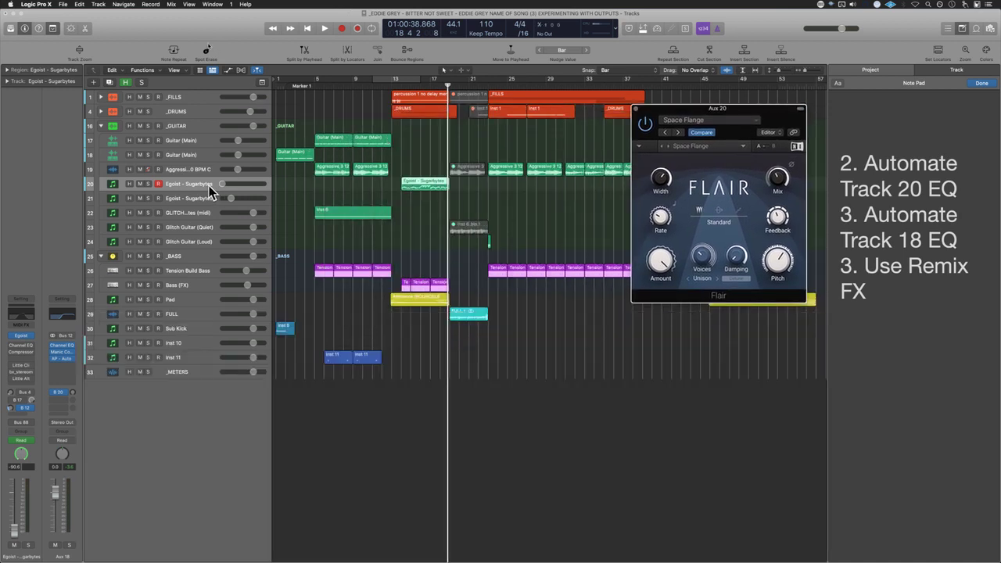
click(202, 185)
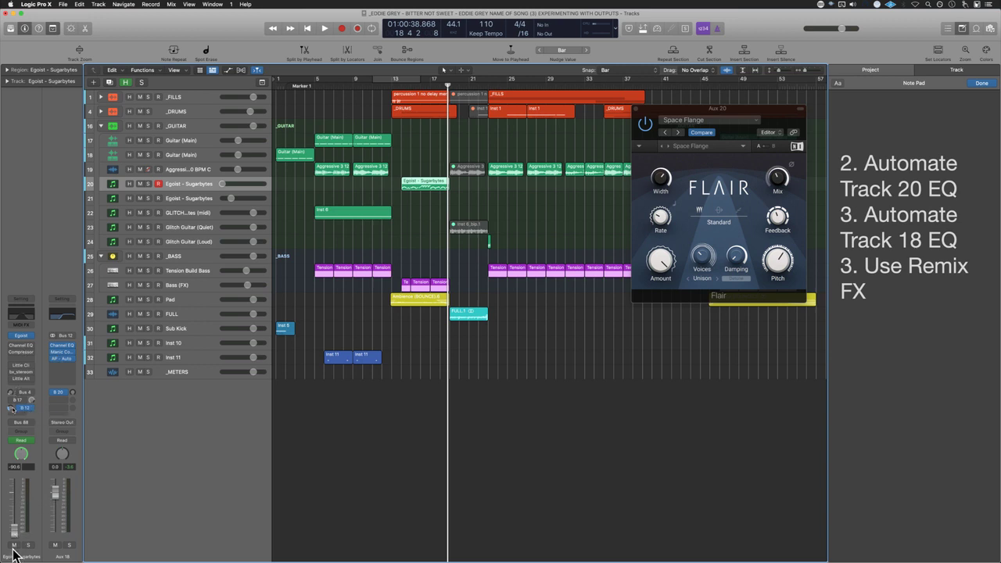
Step: Check the AP Auto Pan plug-in on Aux 18, close it, and raise the aux's send level to Bus 20
scroll(22, 409, up, 1)
click(62, 359)
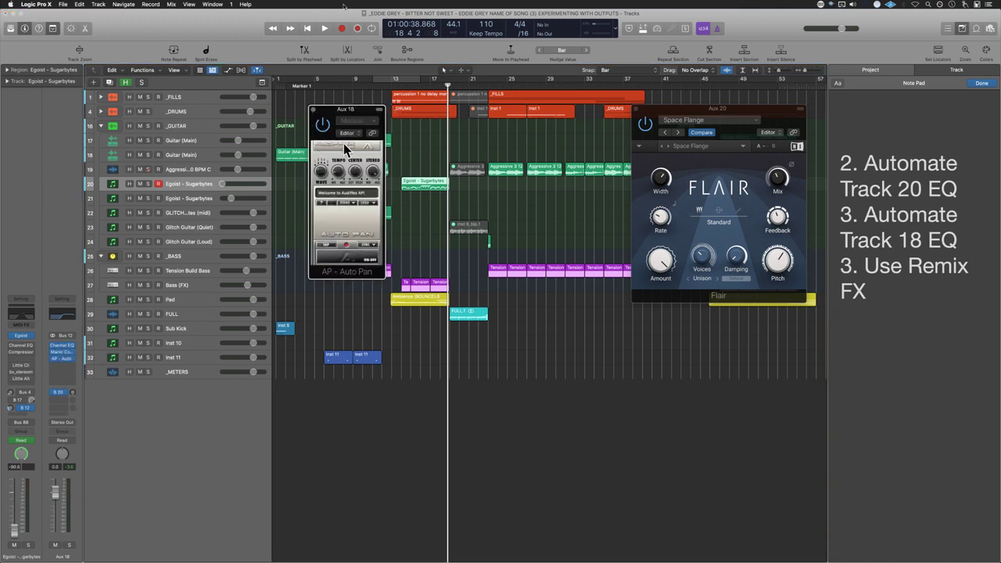
click(313, 111)
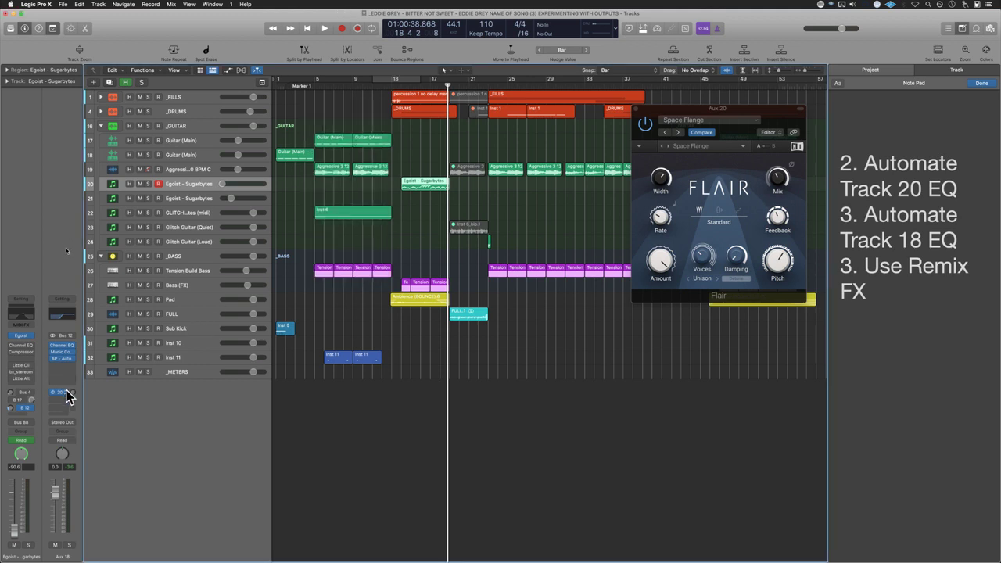
drag(73, 397, 73, 394)
Step: Play the mix from bar 14 and set Flair's Width to 100% and Mix to 78% on Aux 20
drag(790, 110, 349, 134)
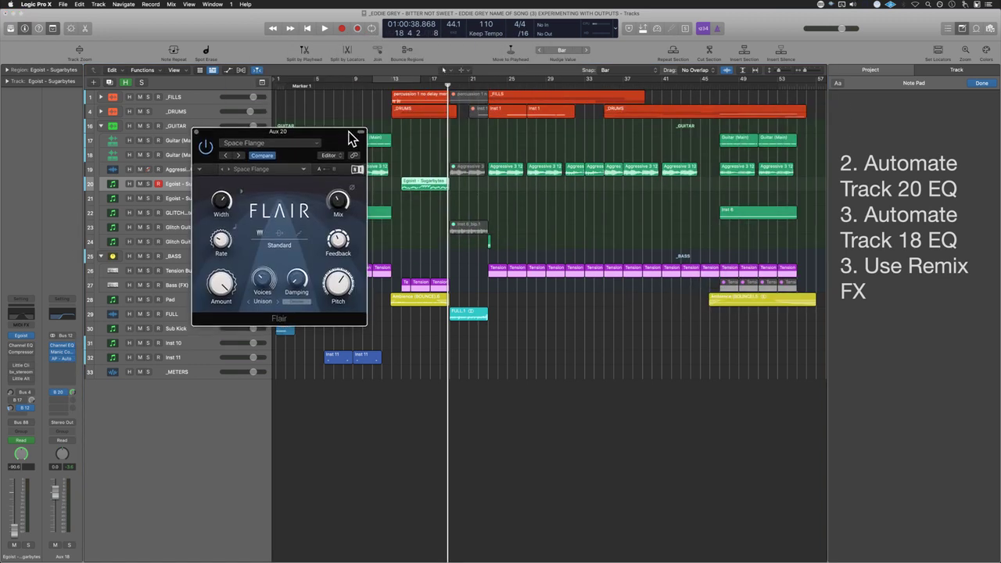
click(399, 147)
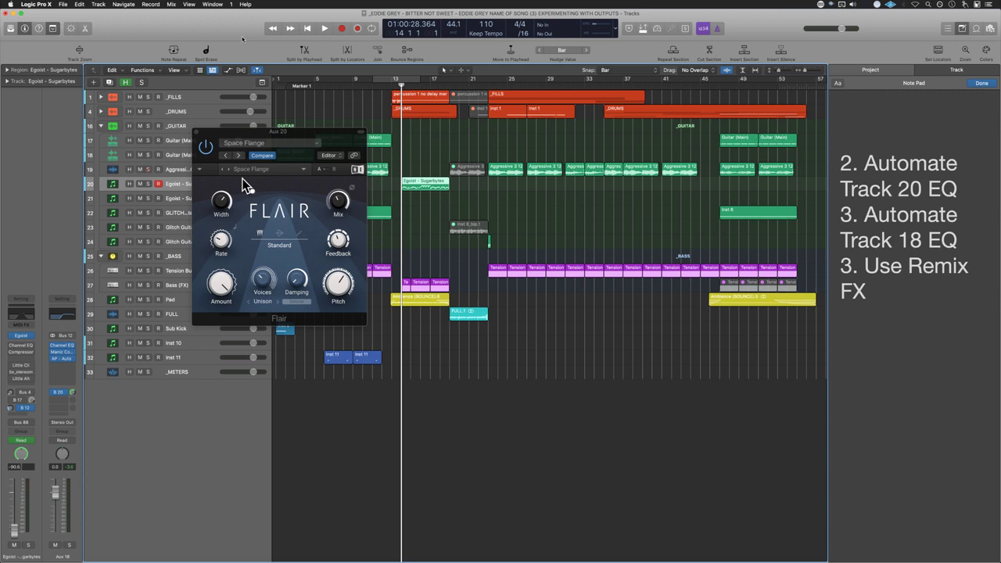
key(space)
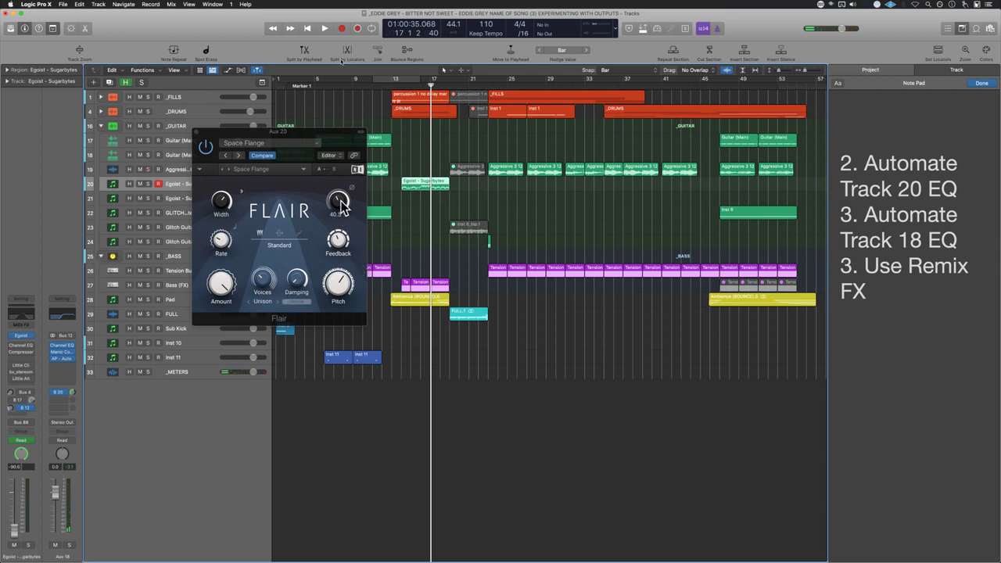
drag(214, 222, 215, 216)
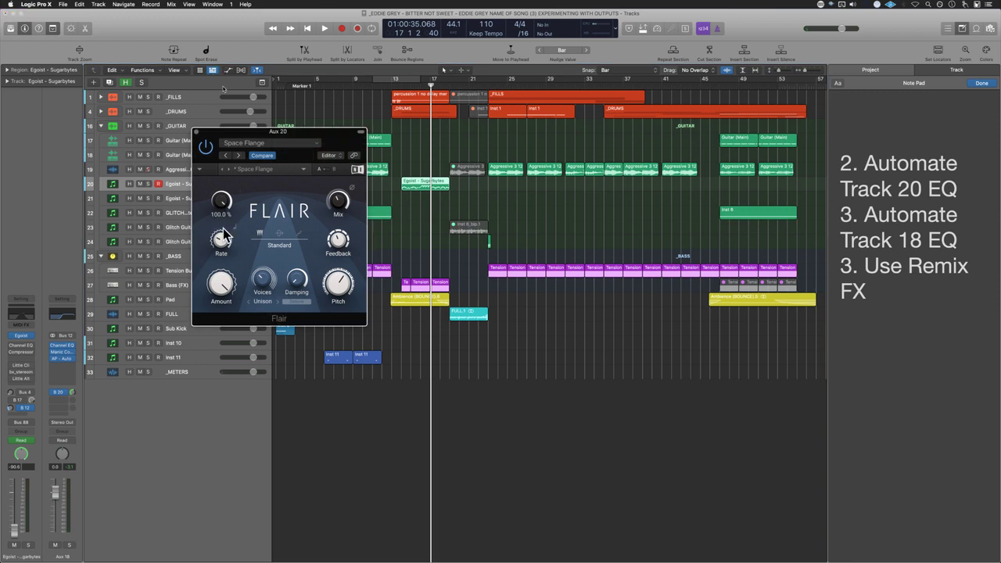
key(space)
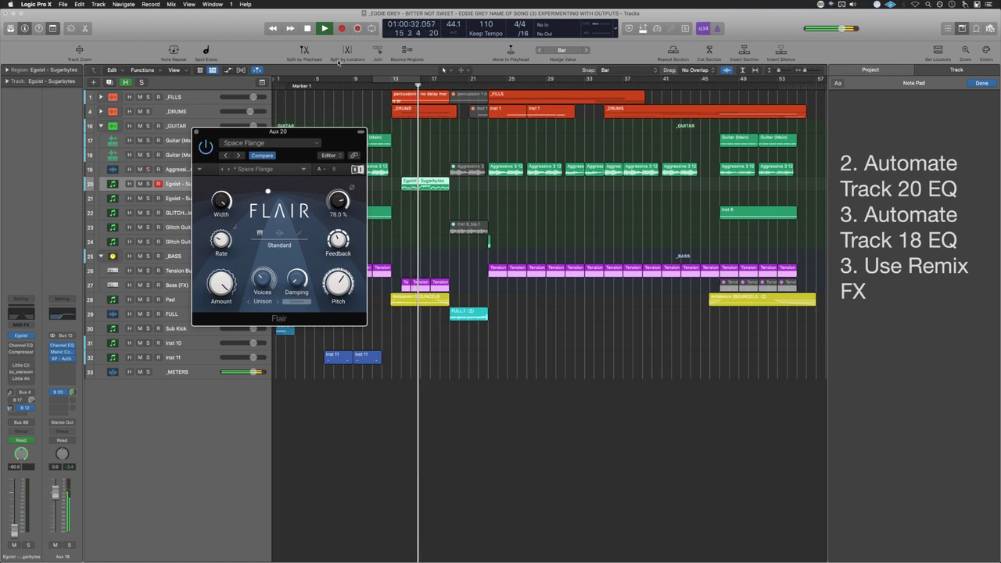
Step: Set Flair's voice interval to Minor7, stop playback, return the playhead to bar 13, and switch the flanger mode to Thru Zero
click(279, 301)
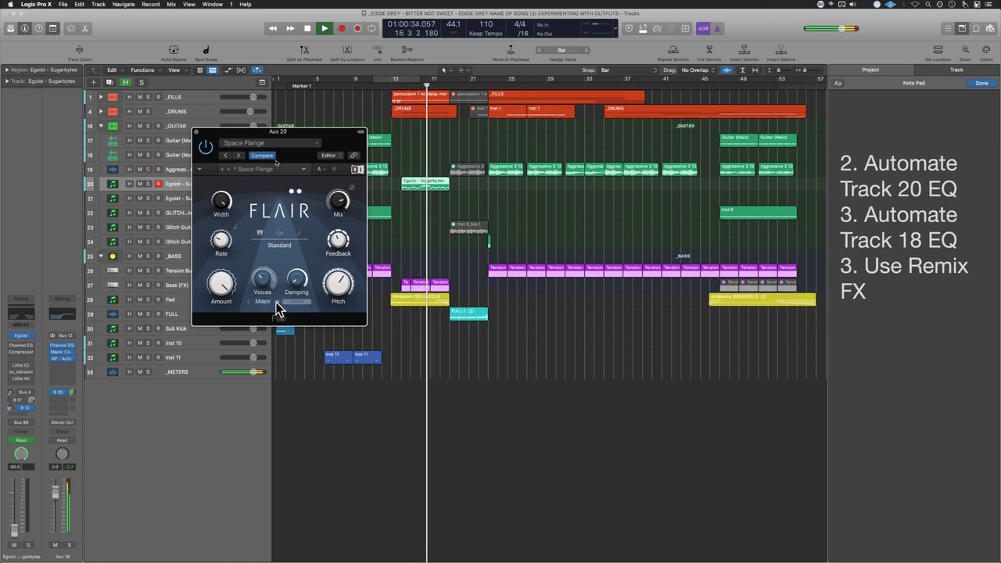
click(278, 302)
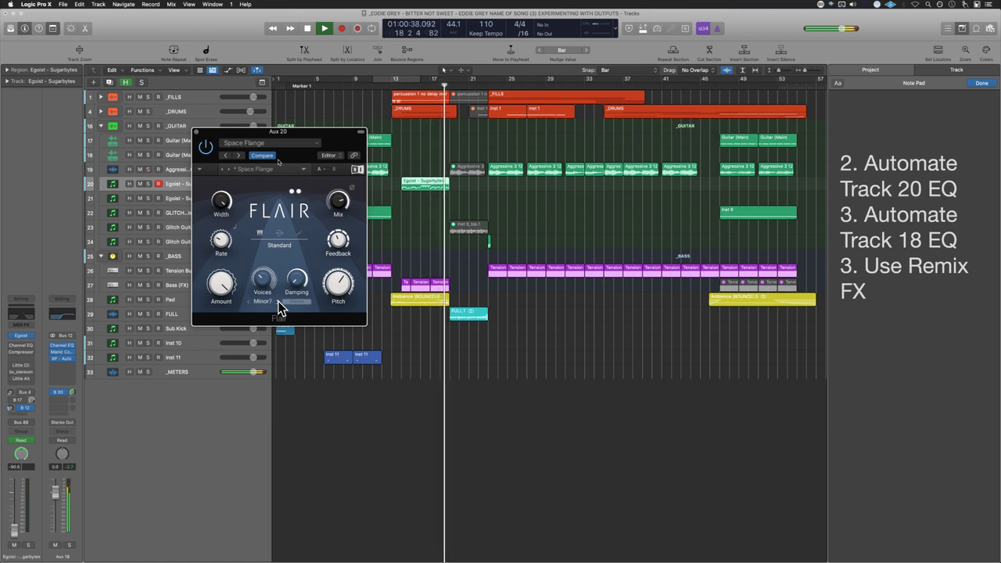
key(space)
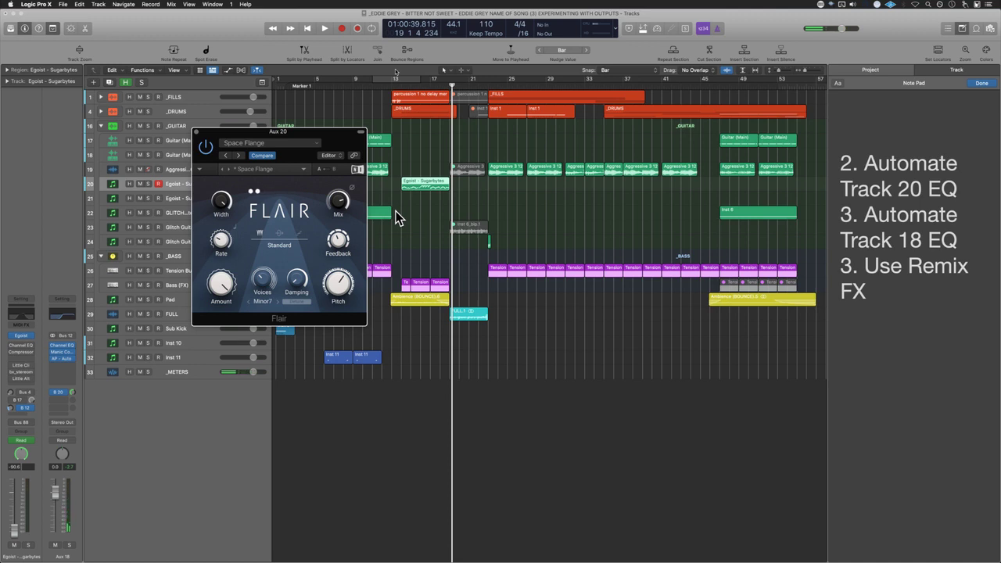
click(395, 216)
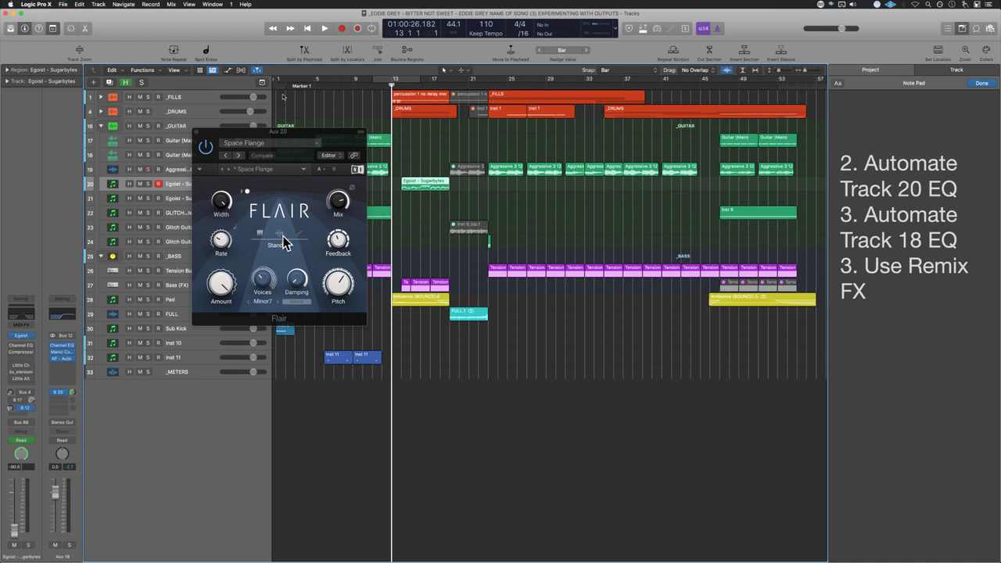
click(281, 237)
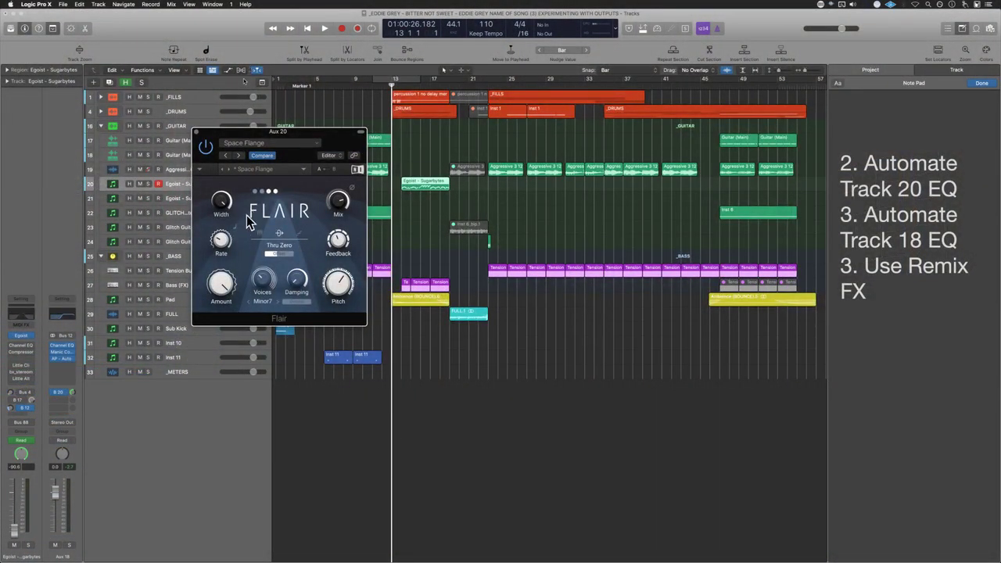
Step: Insert ChromaVerb after Auto Pan on Aux 18 and place its window beside Flair
click(69, 370)
text(ch)
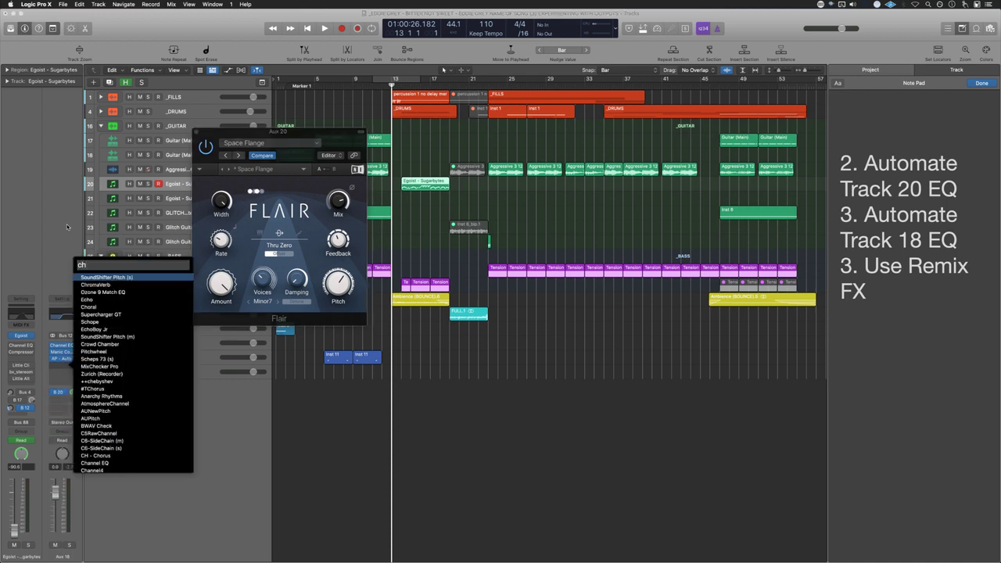
text(a)
key(Return)
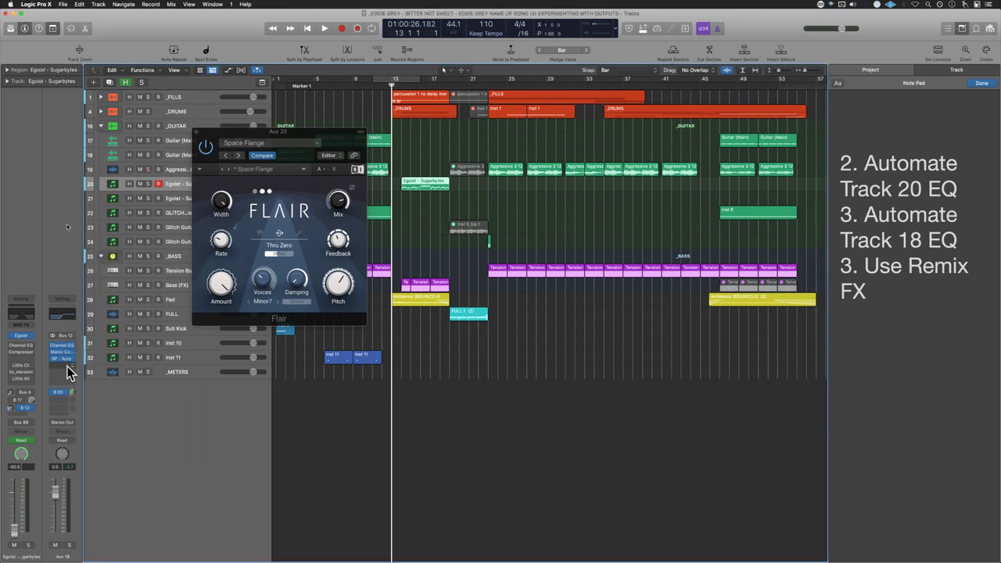
click(69, 371)
key(Escape)
click(68, 364)
drag(566, 125, 678, 95)
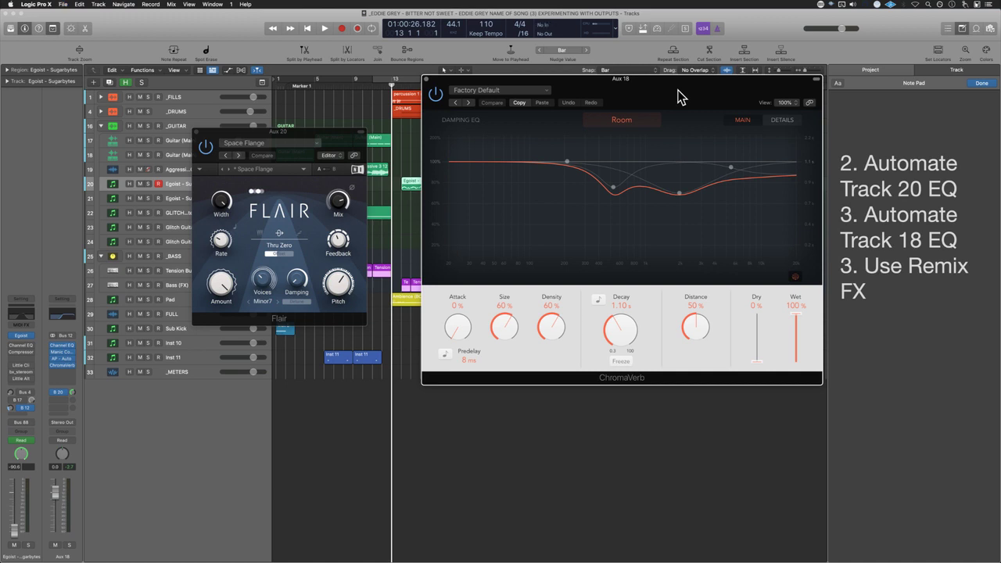
Step: Balance ChromaVerb during playback with Wet at 50% and Dry at 37%
drag(798, 329, 777, 356)
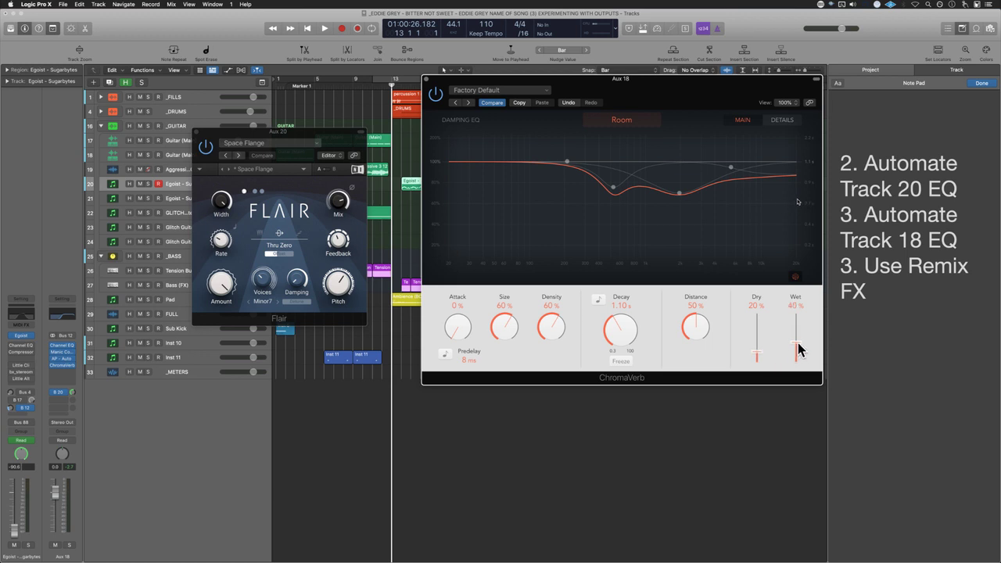
key(space)
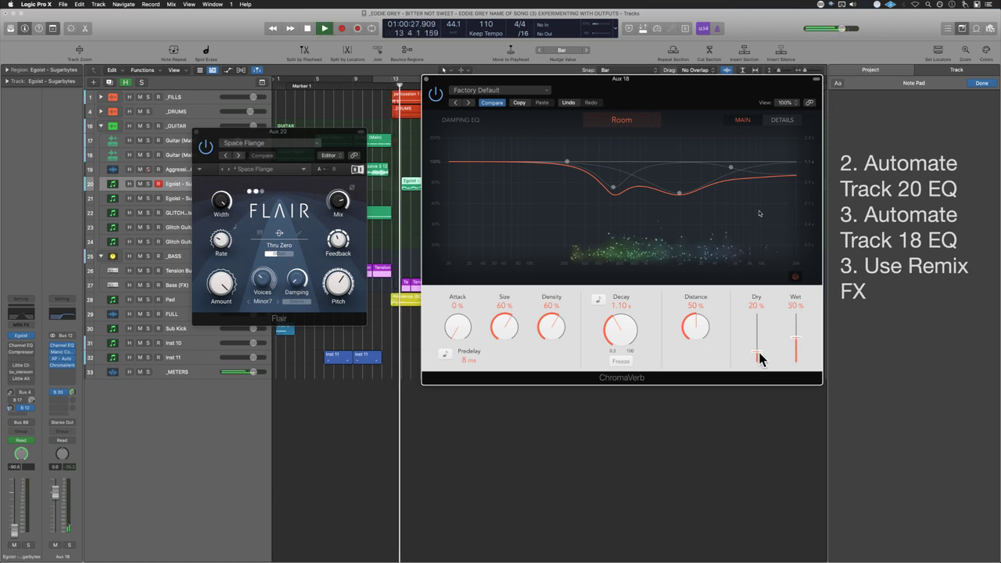
drag(758, 355, 756, 366)
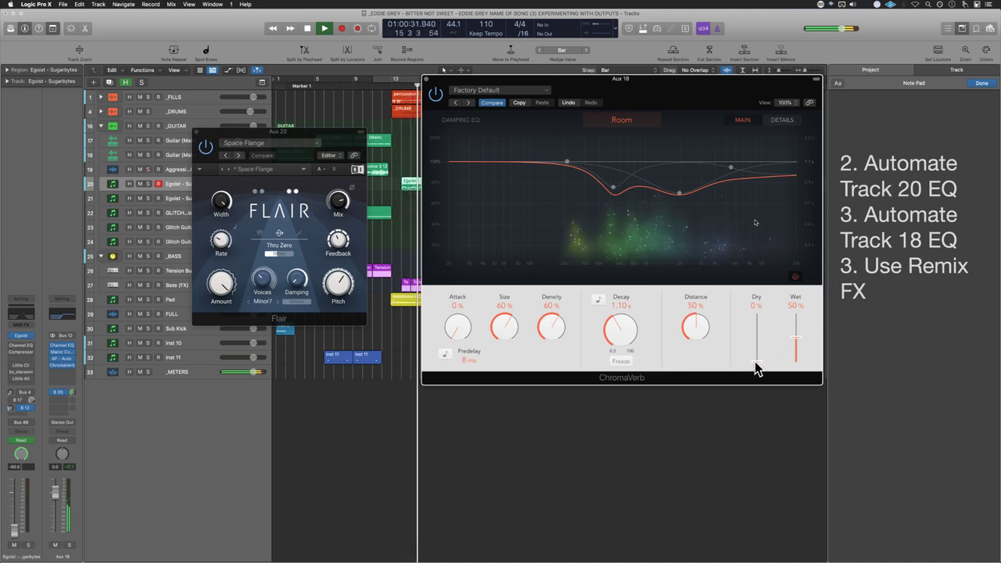
mouse_move(613, 347)
mouse_down()
mouse_move(628, 313)
mouse_move(632, 347)
mouse_up()
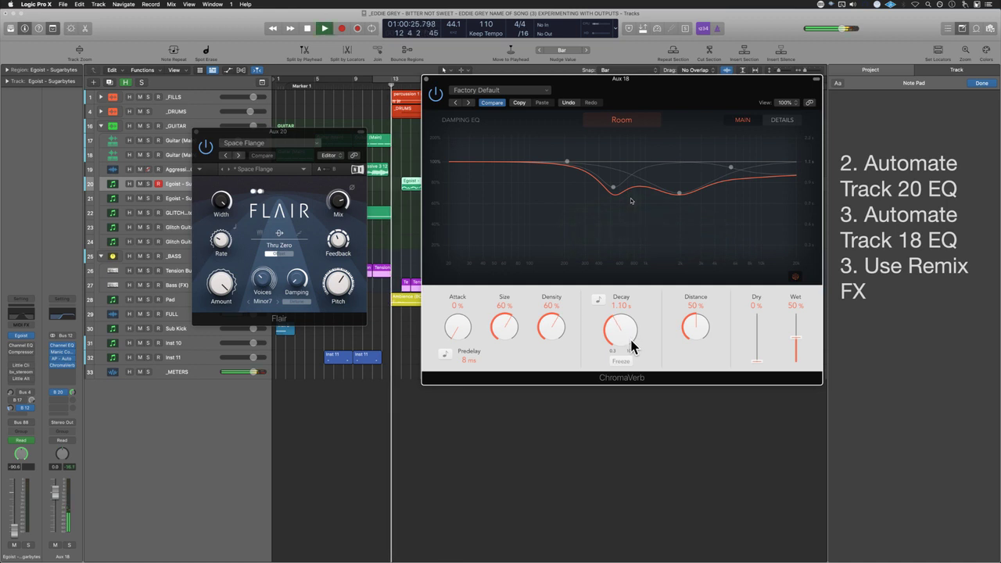
drag(757, 361, 757, 342)
Step: Enable the low cut in ChromaVerb's output EQ, raise its cutoff, slightly boost the mid band, and stop playback
click(782, 121)
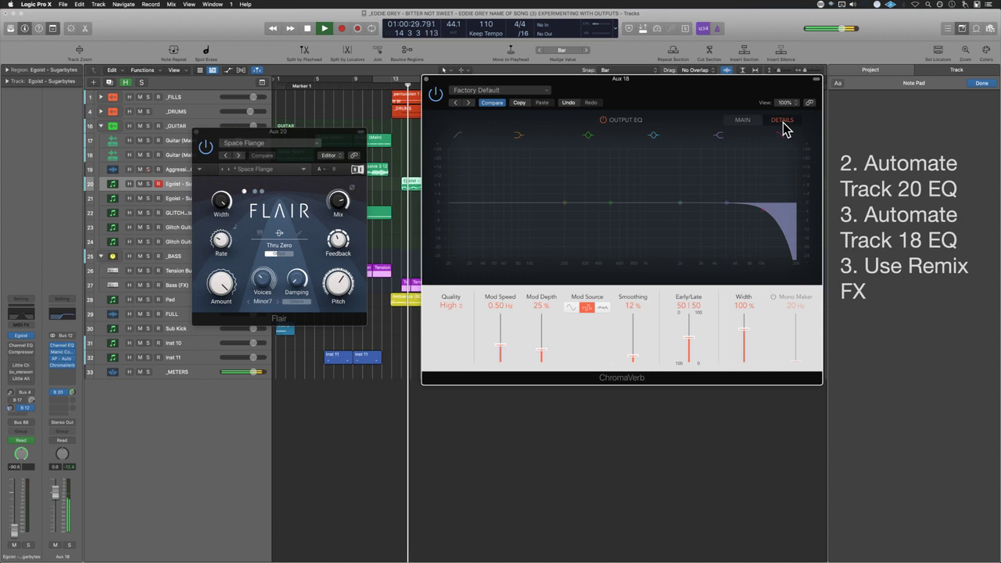
click(459, 137)
drag(476, 208, 633, 197)
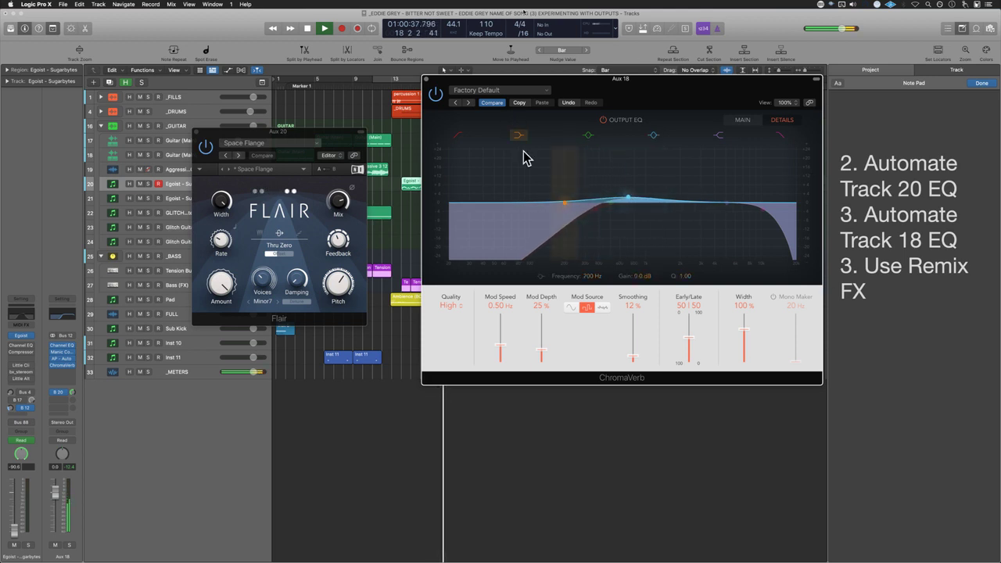
click(736, 123)
key(space)
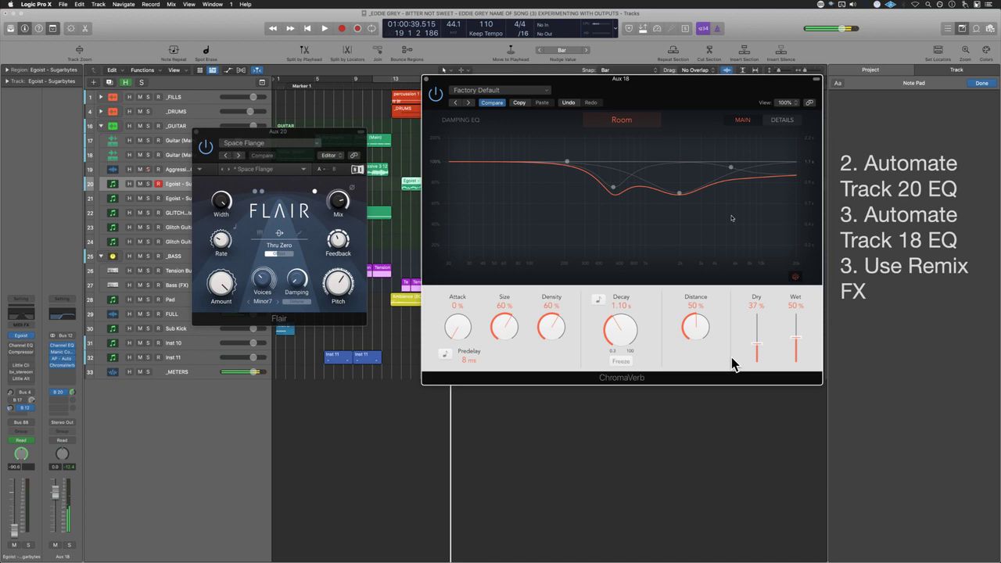
Step: Close ChromaVerb and remove it from Aux 18
click(425, 79)
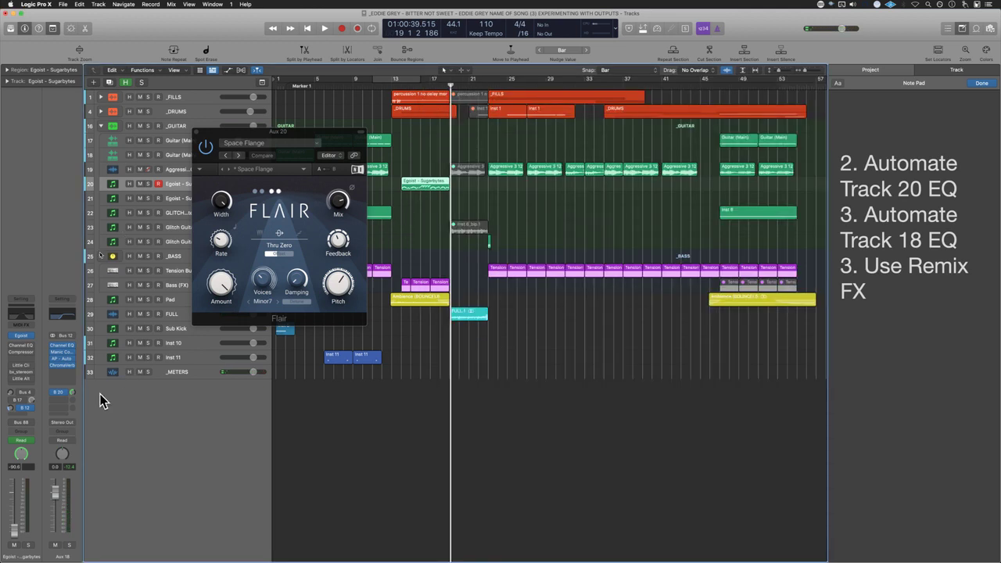
click(72, 366)
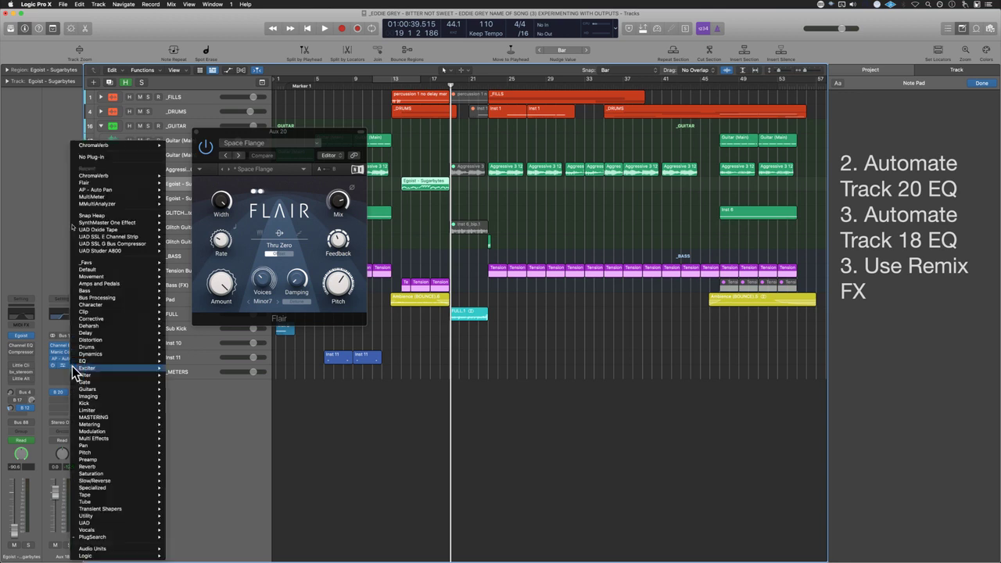
click(102, 159)
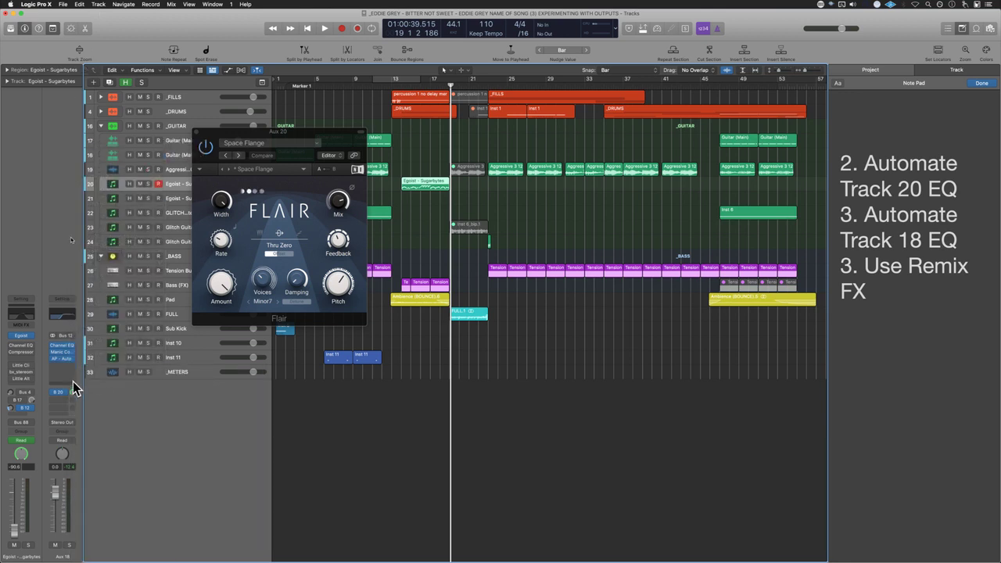
Step: Insert the Symphony reverb after Auto Pan on Aux 18 and arrange its window beside Flair
click(72, 367)
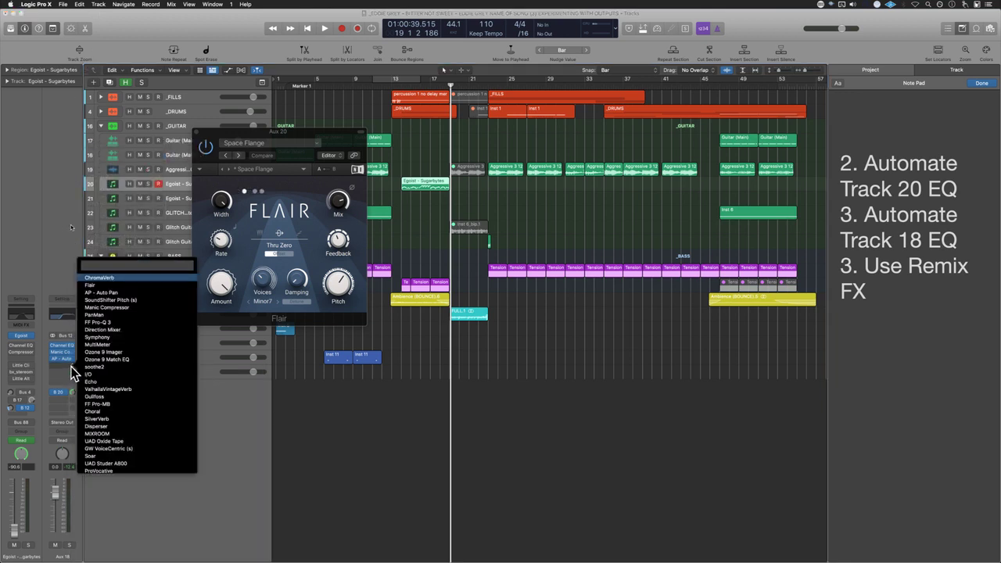
text(sym)
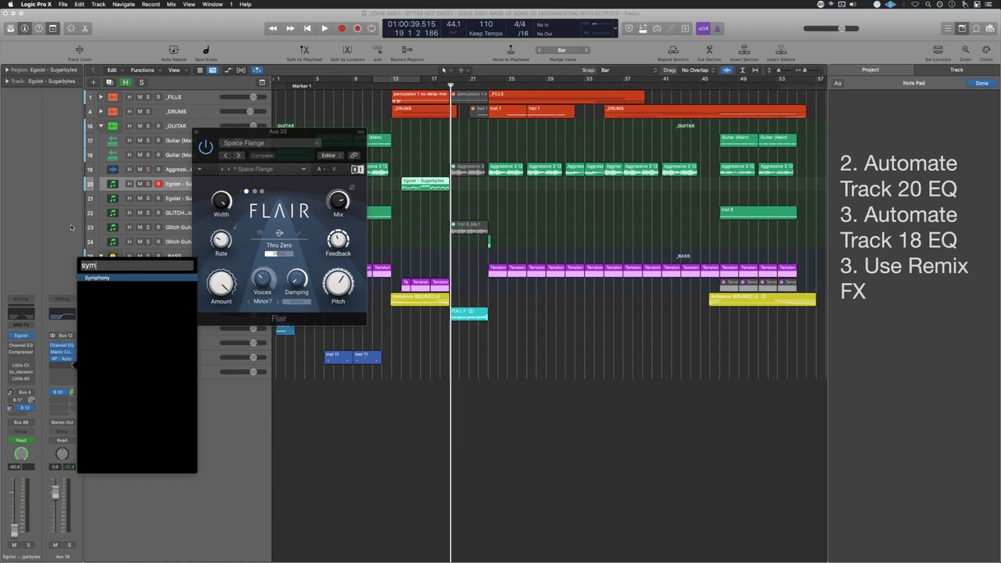
click(71, 368)
click(71, 368)
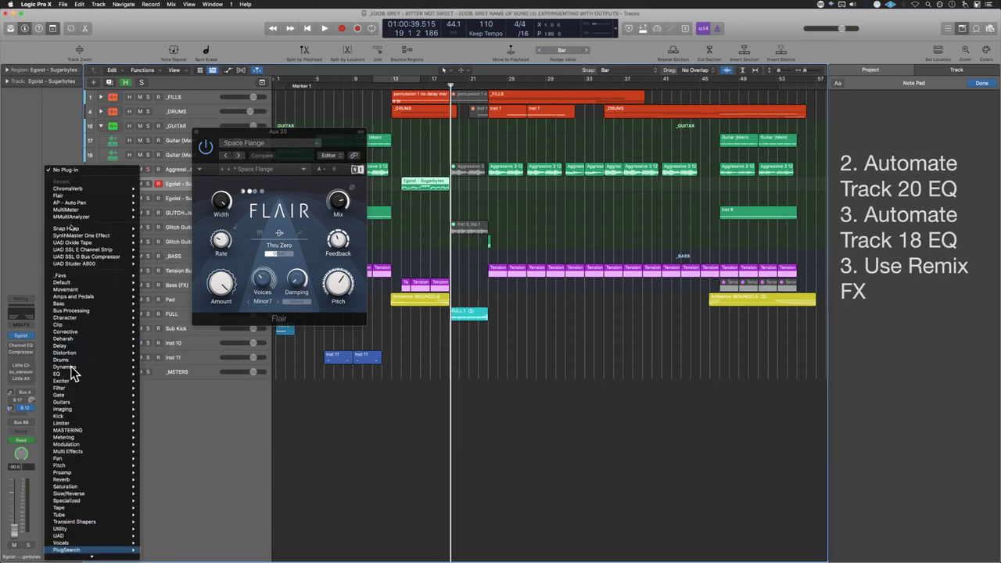
key(Return)
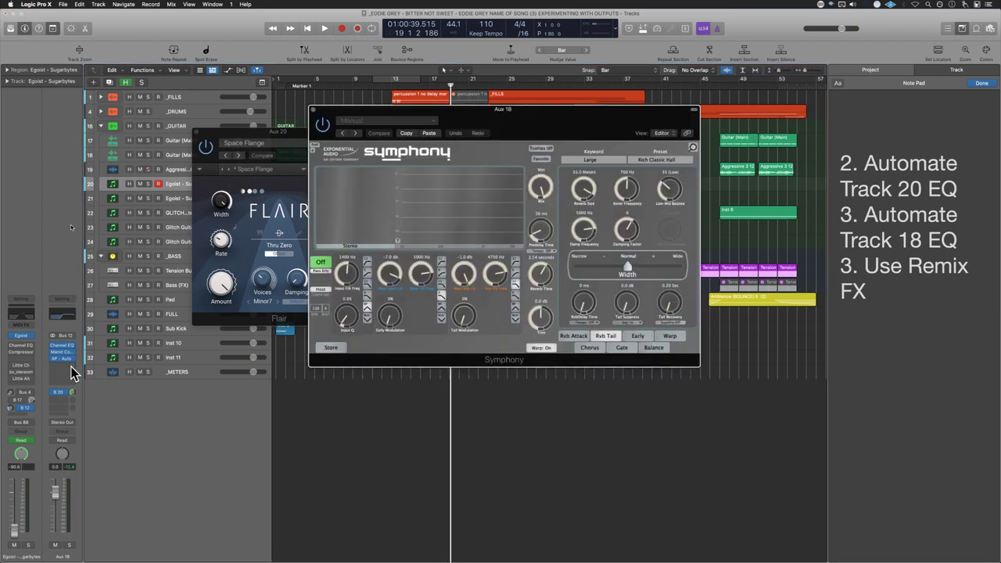
drag(563, 112, 638, 135)
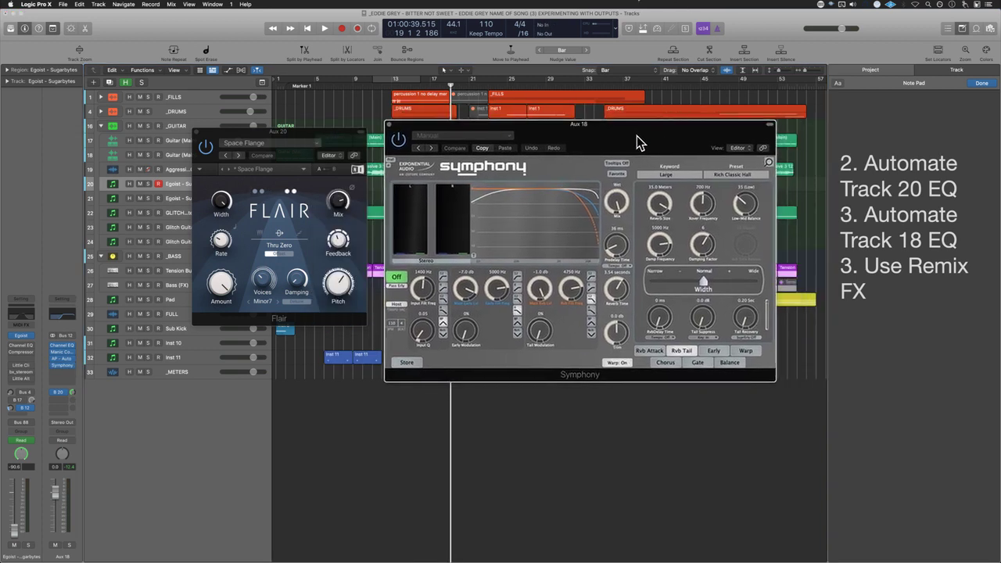
click(333, 145)
drag(329, 145, 331, 163)
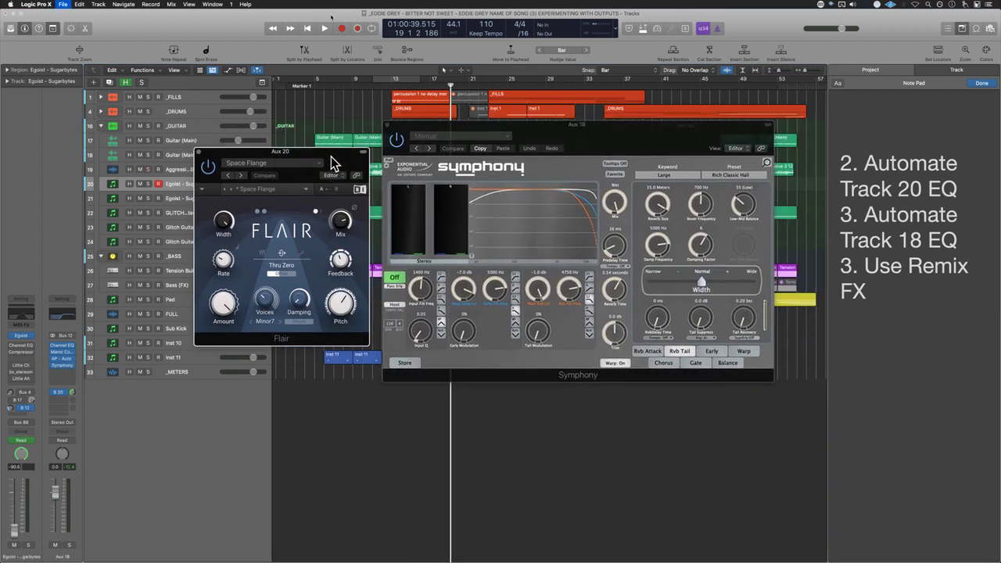
Step: Move the Flair window aside, then lower Symphony's Mix and shift its Width toward Wide during playback
click(66, 380)
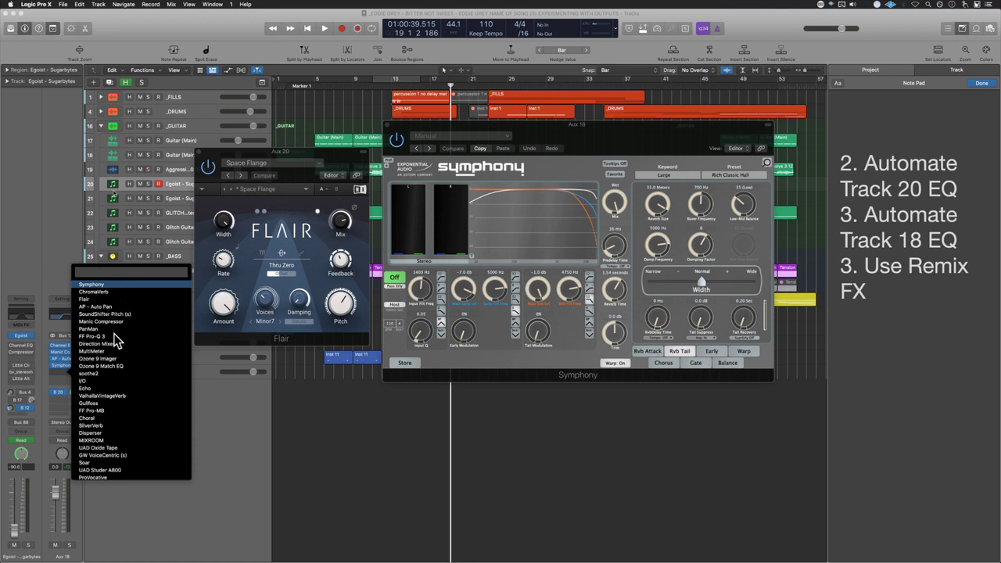
click(348, 170)
drag(348, 171, 331, 161)
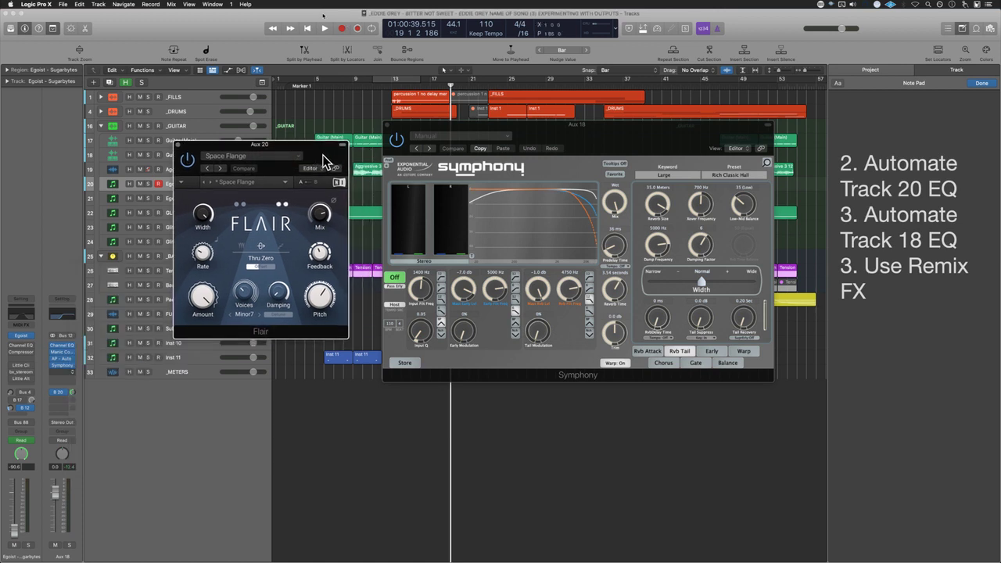
click(641, 139)
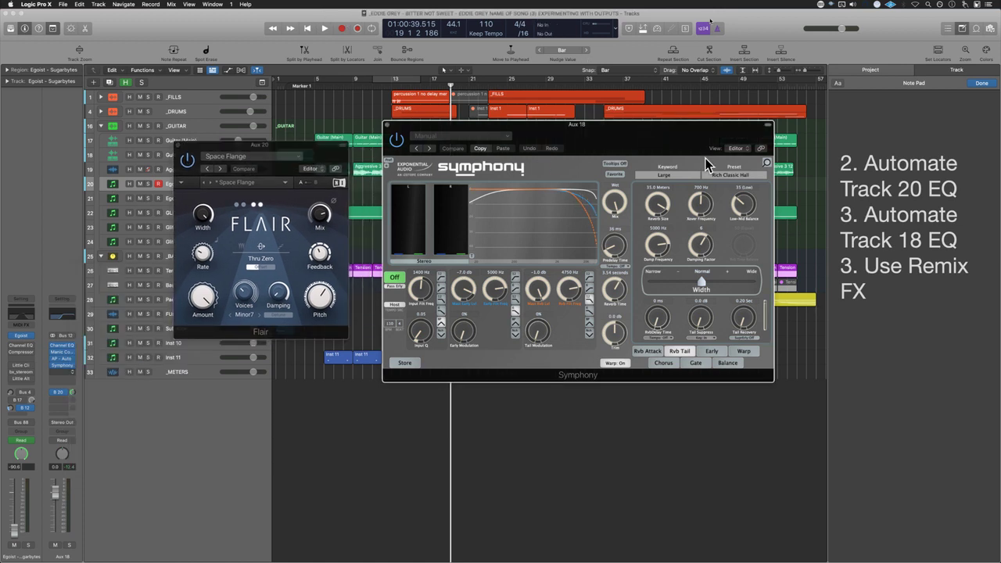
key(space)
drag(618, 204, 631, 264)
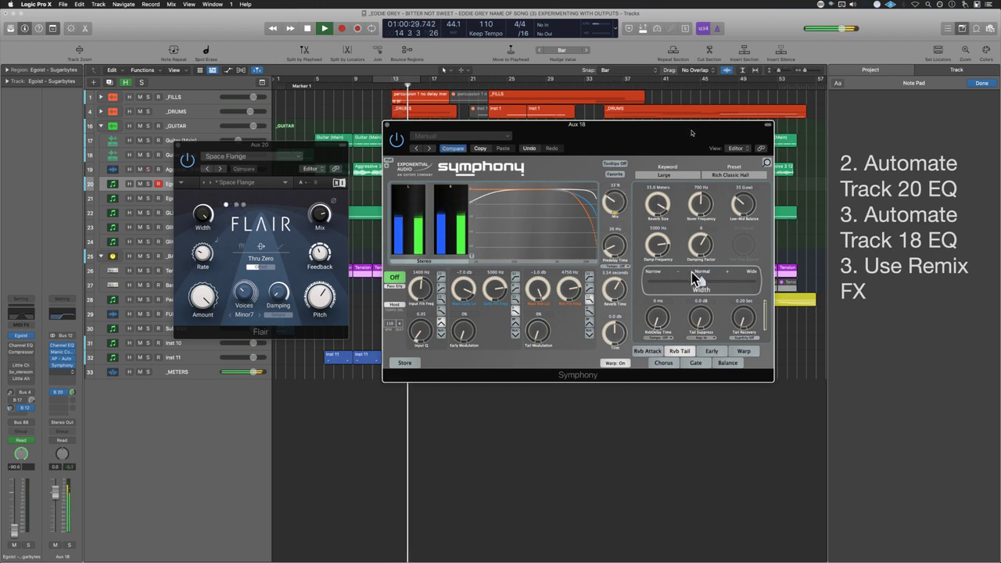
drag(700, 283, 739, 288)
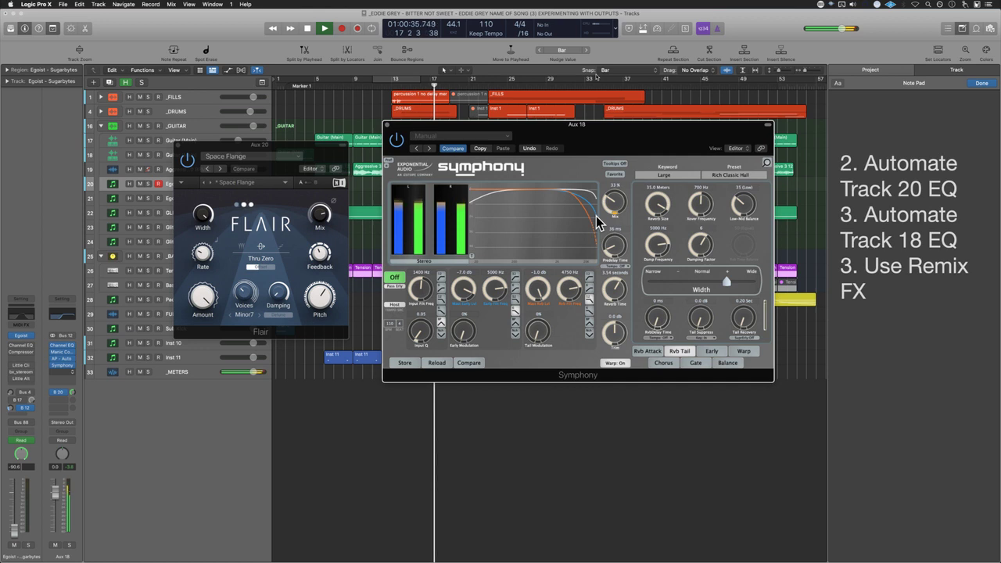
Step: Close the Symphony and Flair windows and stop playback
click(338, 223)
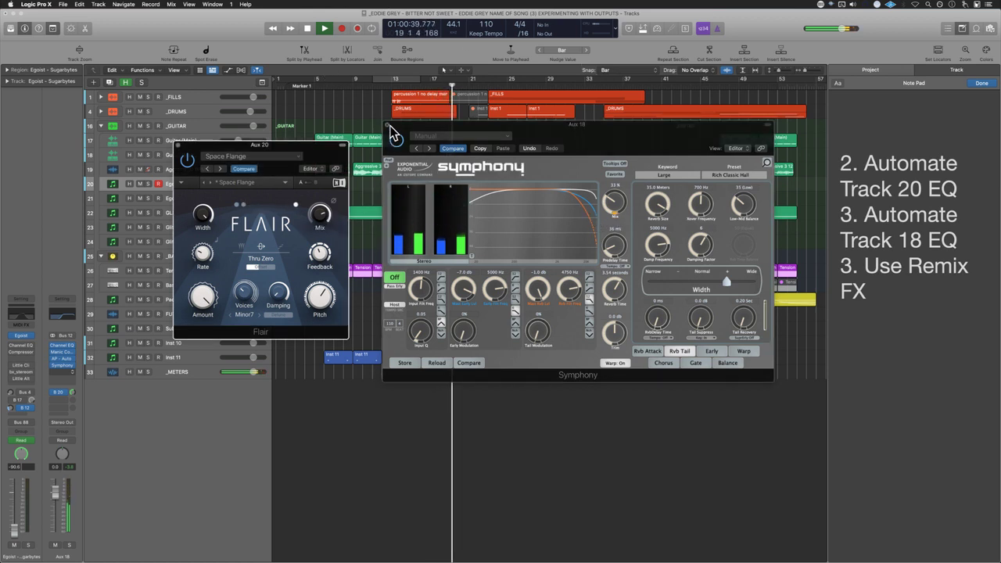
click(388, 124)
click(179, 147)
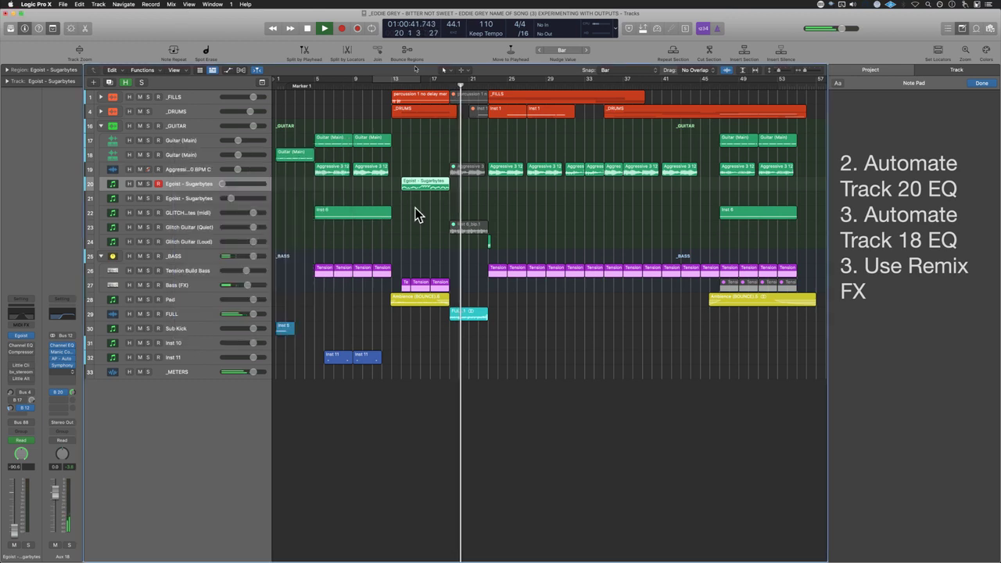
key(space)
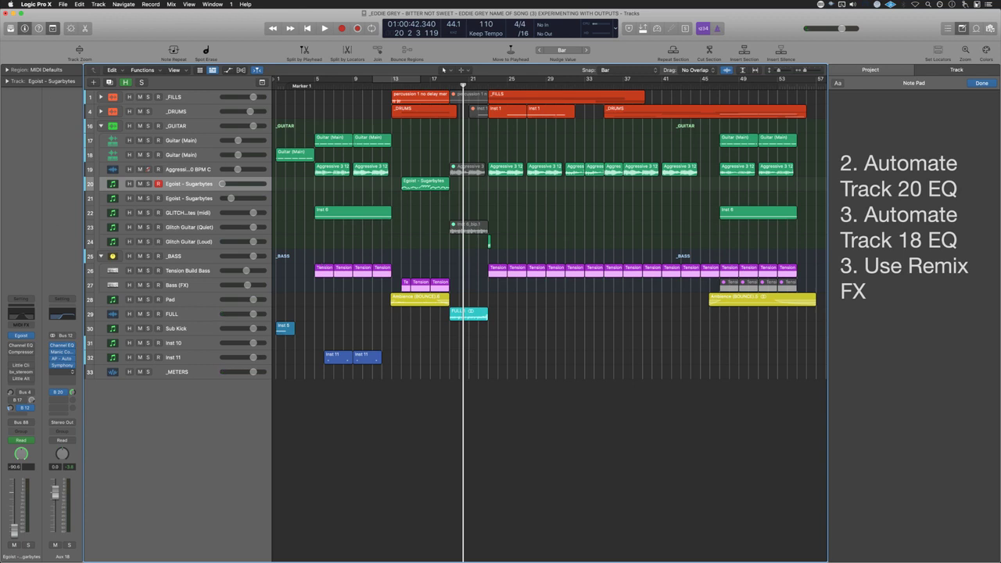
Step: Place the playhead at bar 13 and delete the completed "2. Automate Track 20 EQ" item from the project notes
click(569, 337)
click(391, 241)
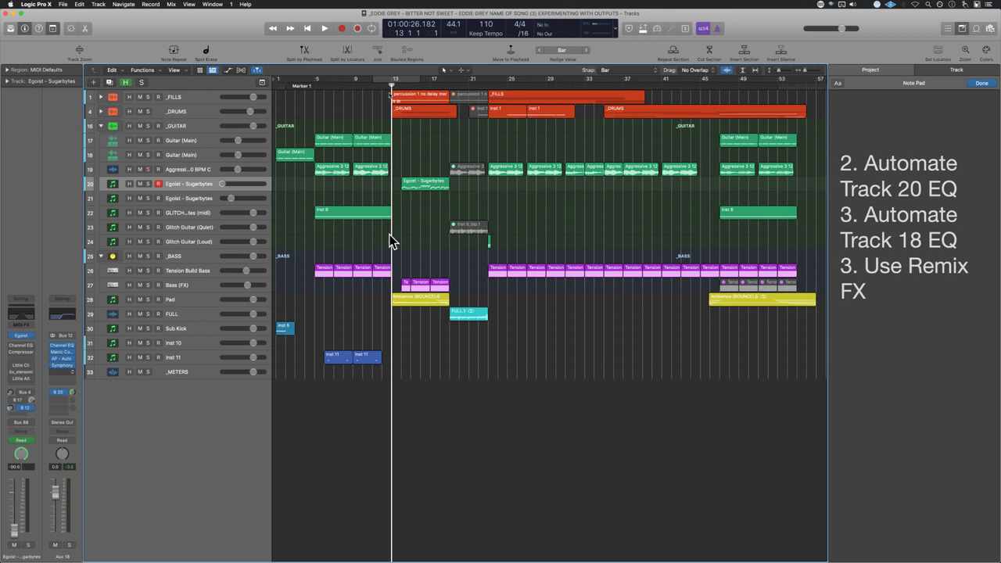
click(412, 191)
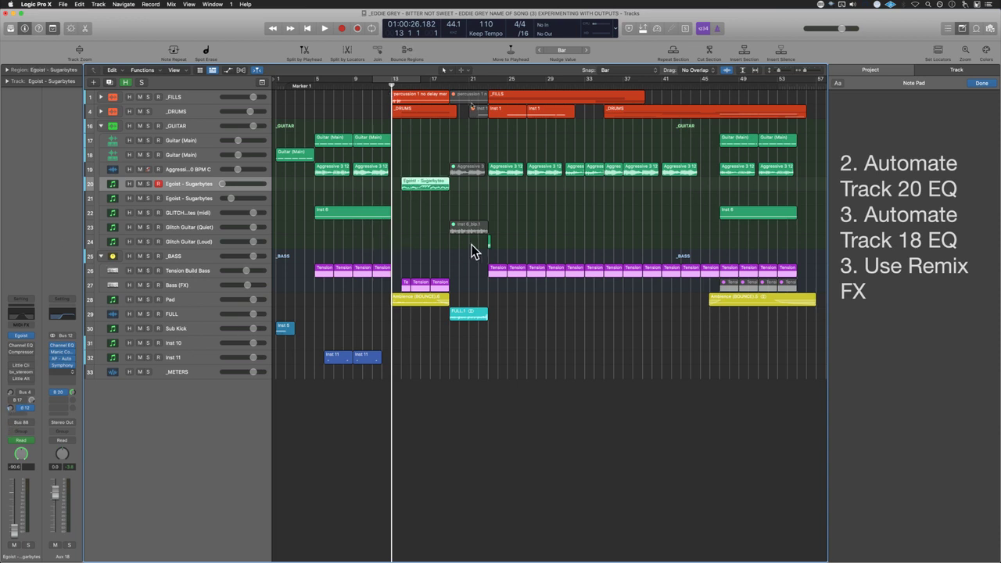
drag(957, 189, 826, 154)
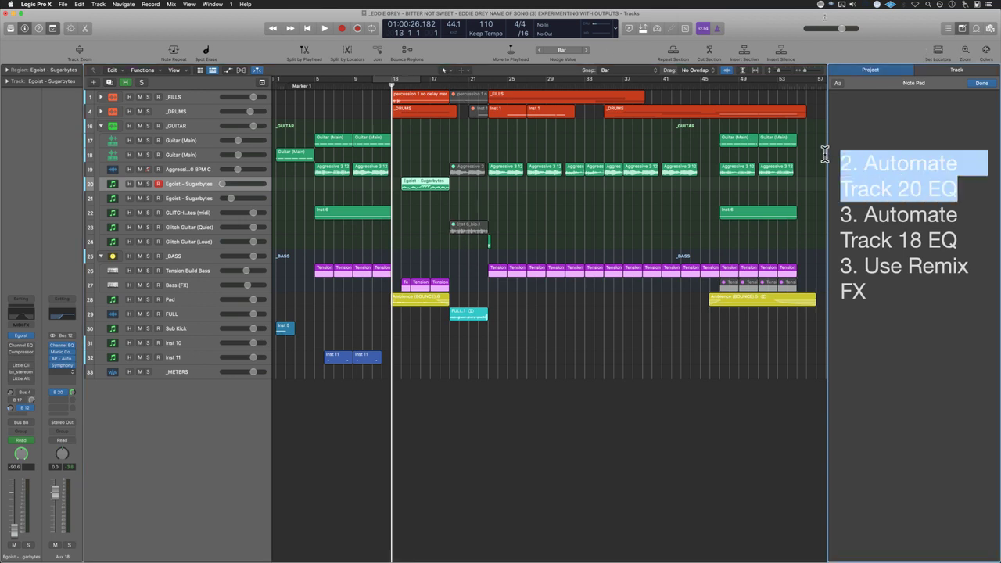
key(BackSpace)
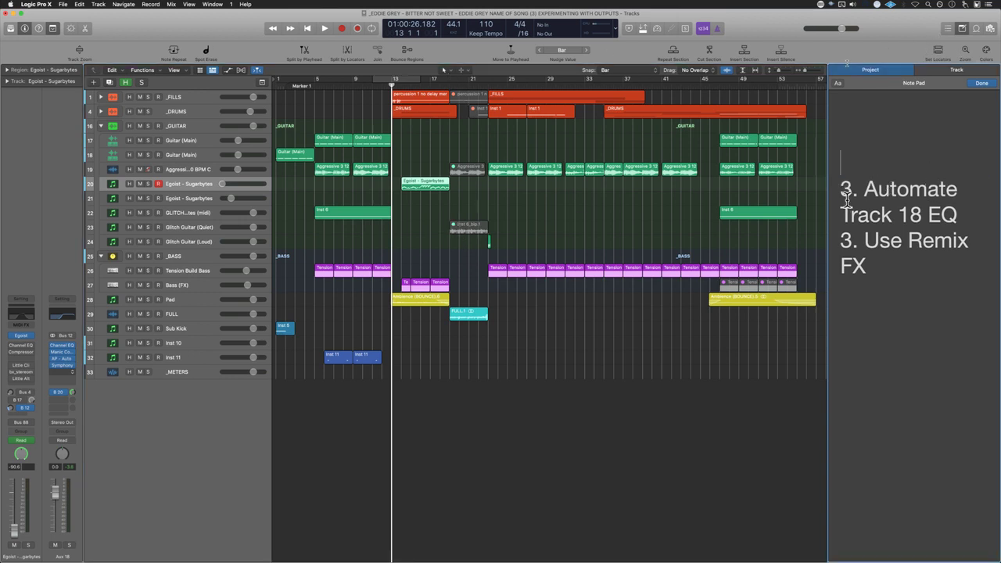
Step: Select Guitar (Main) track 18, return to the song's start, and highlight the "Automate Track 18 EQ" note
drag(842, 191, 959, 220)
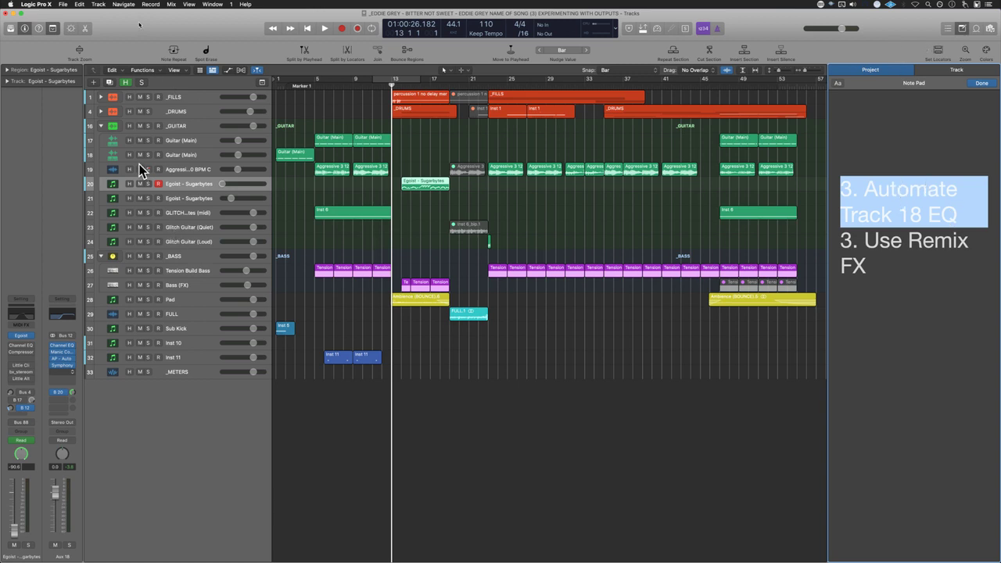
click(178, 157)
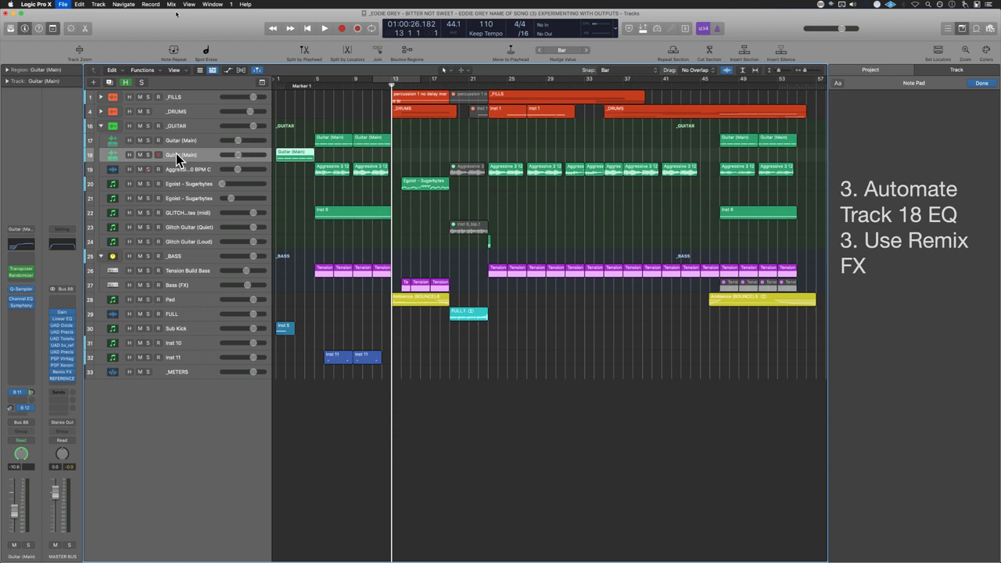
key(Return)
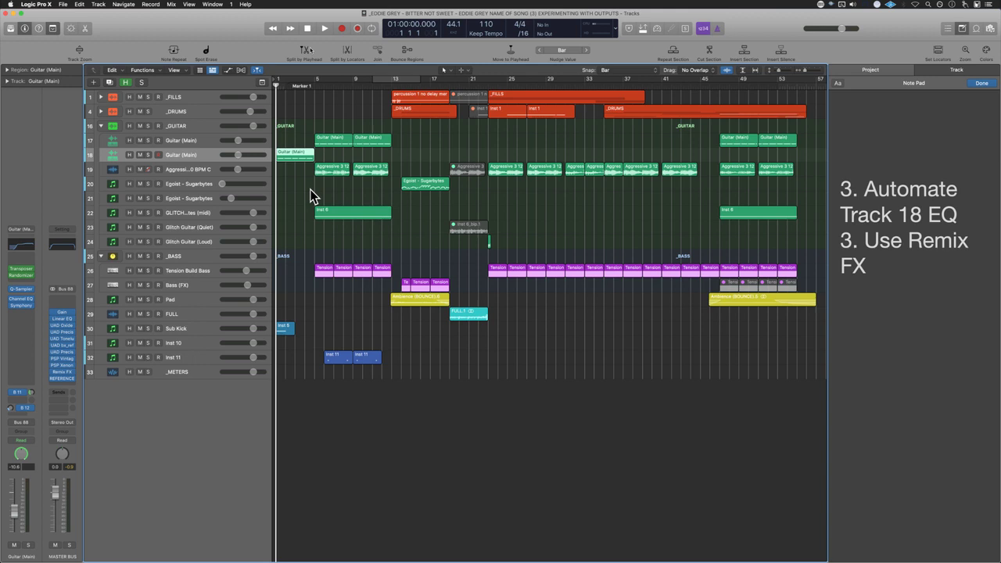
click(879, 189)
drag(840, 192, 966, 220)
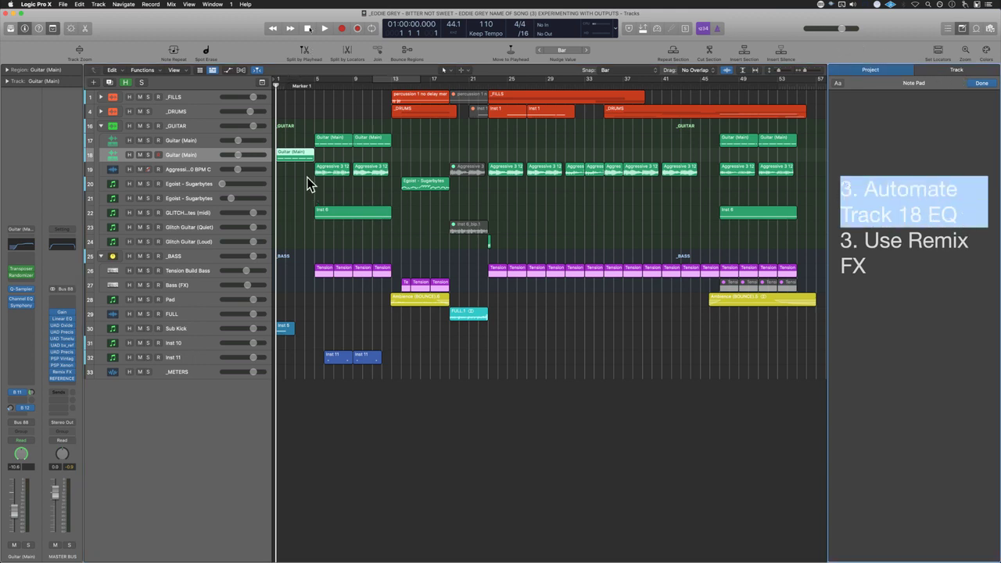
Step: Toggle the solo state of the Aggressive guitar track and play the song from the beginning
click(323, 170)
click(148, 170)
click(148, 170)
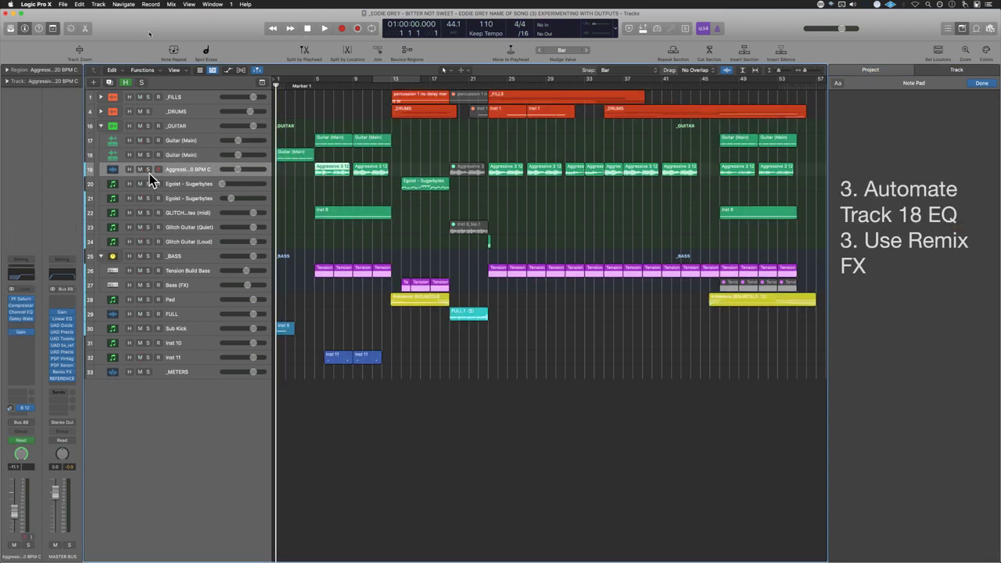
key(space)
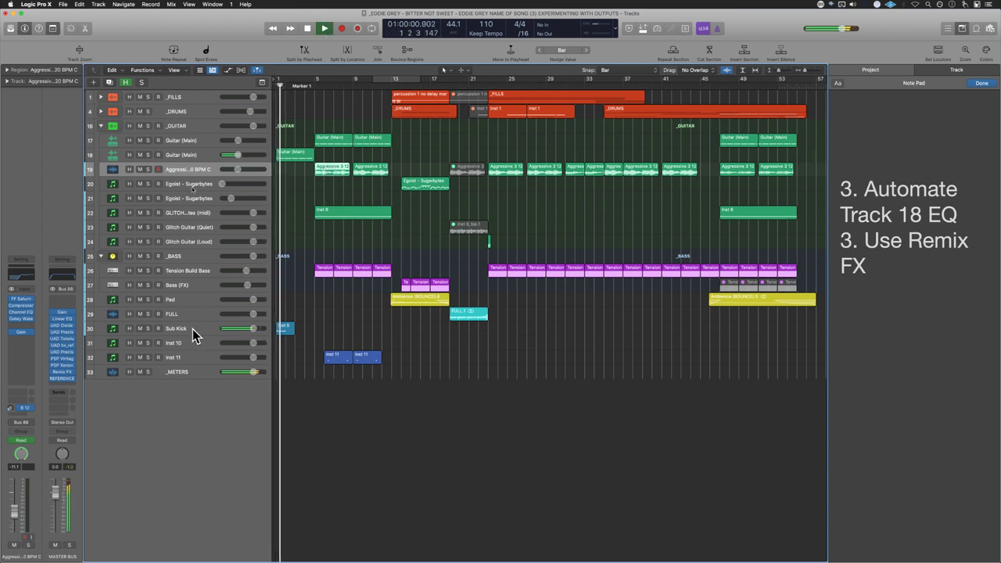
Step: Color the Sub Kick track red and move it directly below the _DRUMS stack
click(196, 328)
key(alt+c)
click(509, 459)
drag(201, 327, 207, 119)
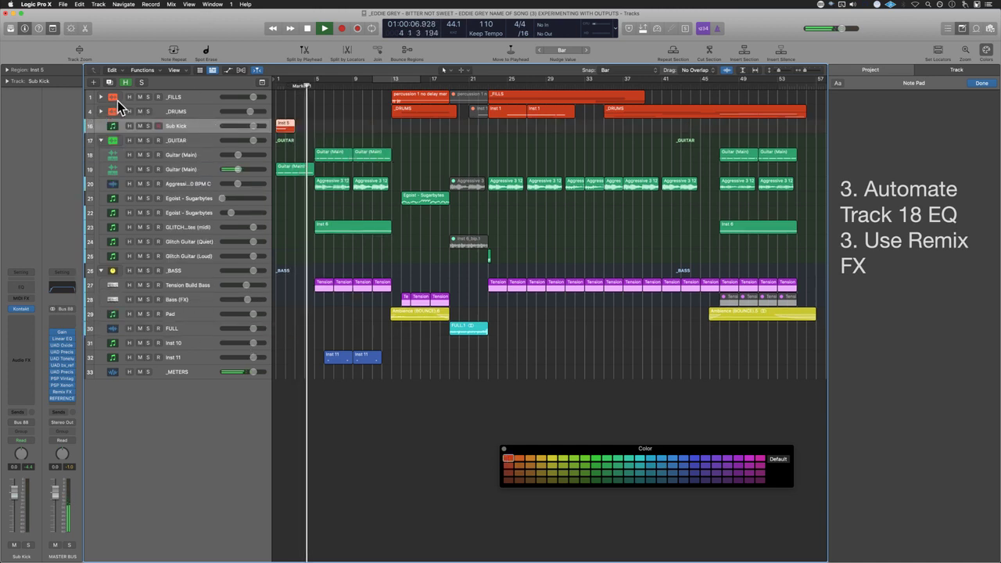
click(191, 97)
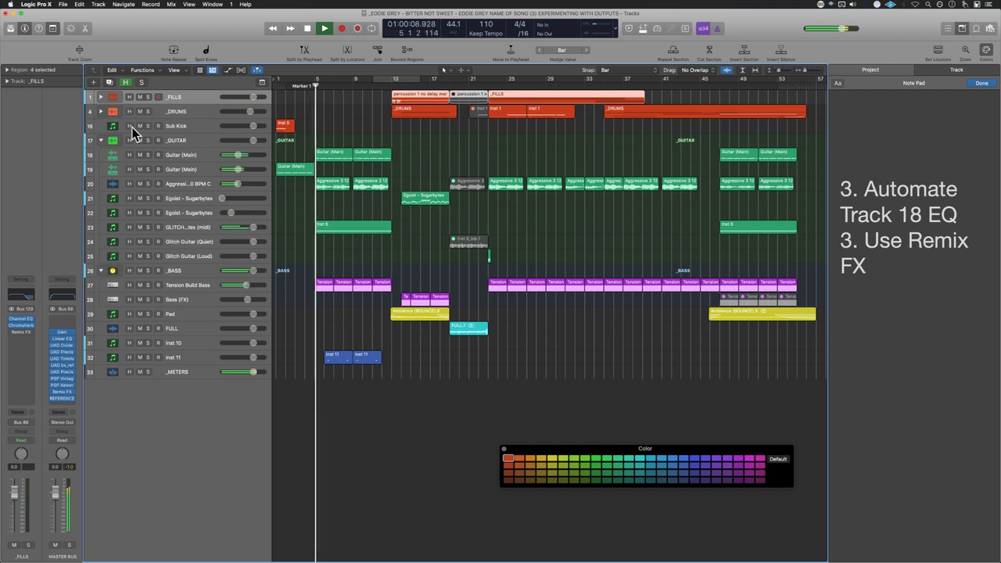
click(293, 338)
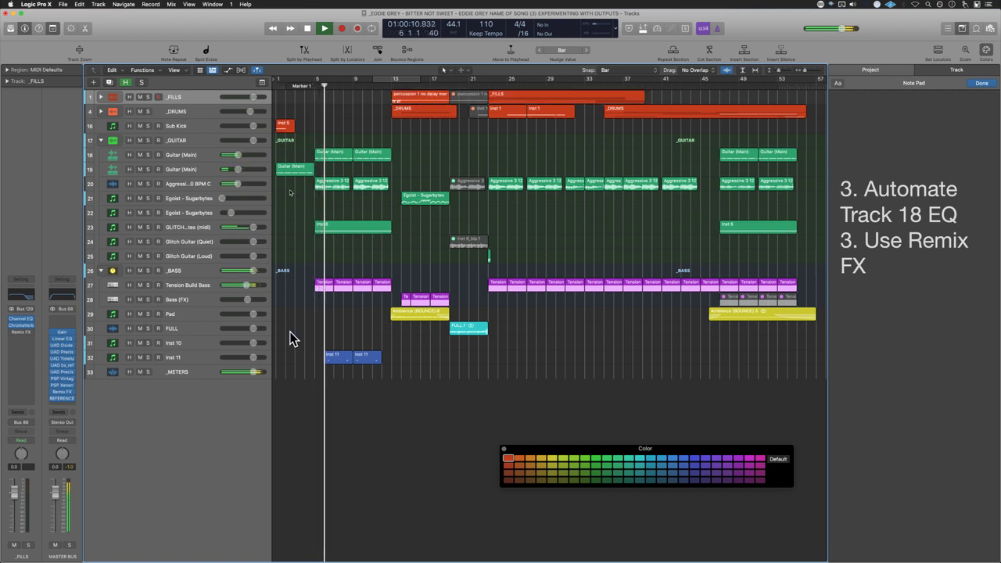
Step: Copy the Sub Kick region to bar 5, return the playhead to the start, and save the project
click(286, 125)
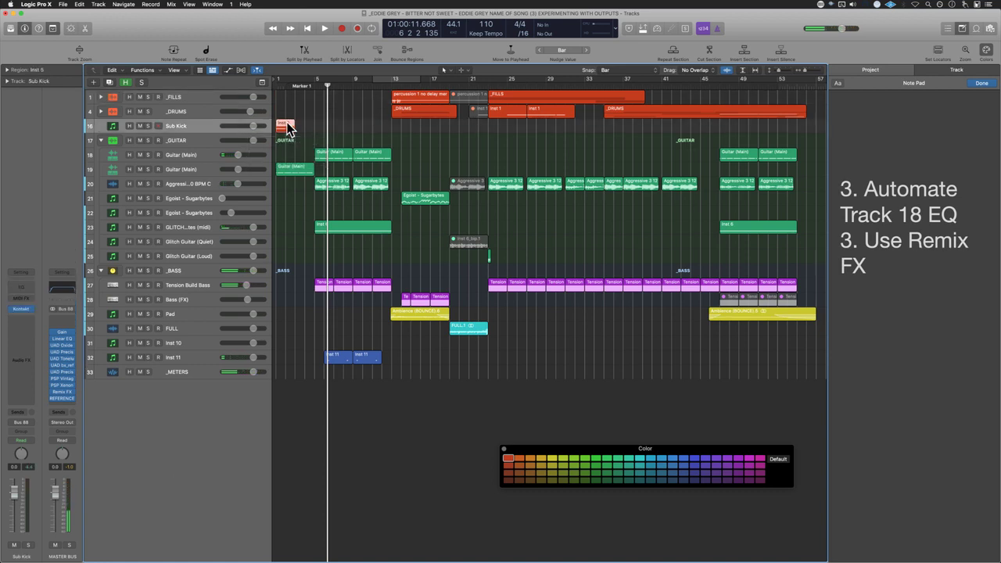
drag(287, 127, 337, 133)
key(super+s)
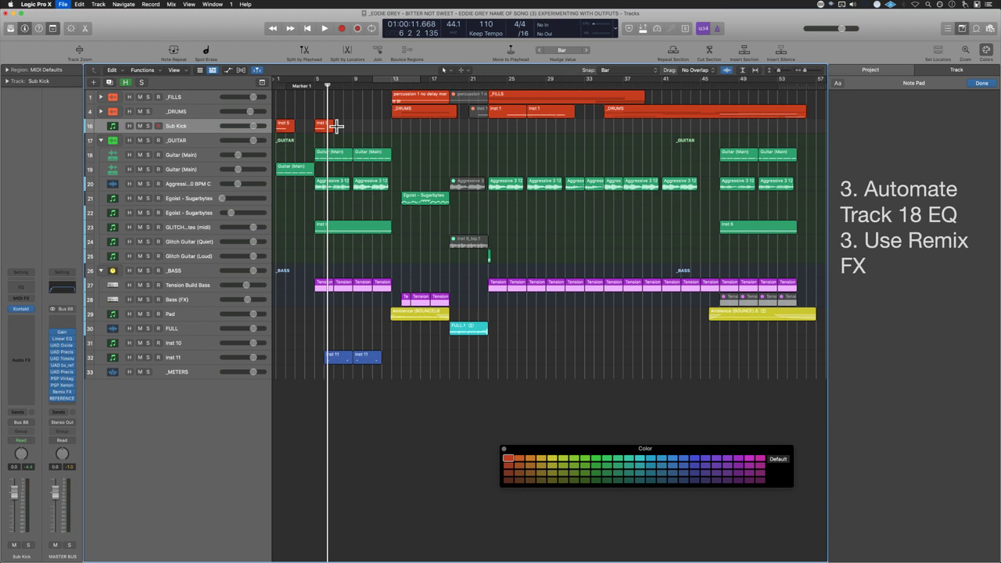
key(Return)
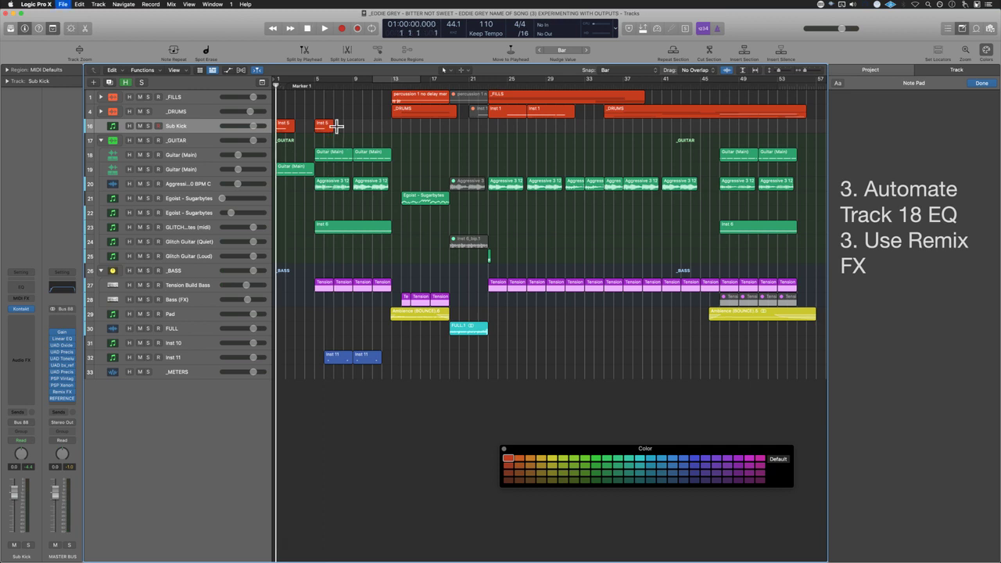
key(super+s)
key(super+s)
Step: Play the intro, then select and solo the Guitar (Main) track that is now track 19
key(space)
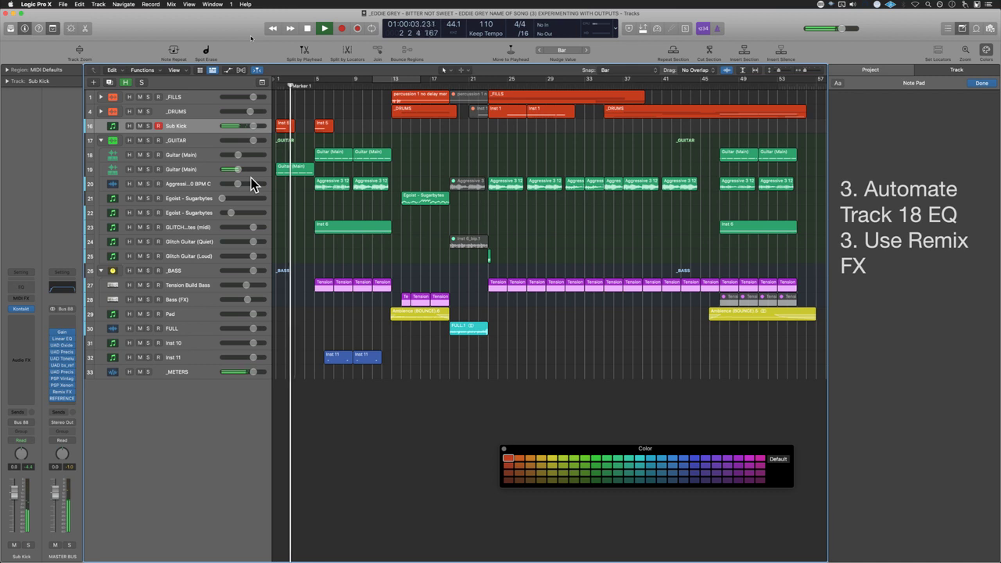
click(192, 174)
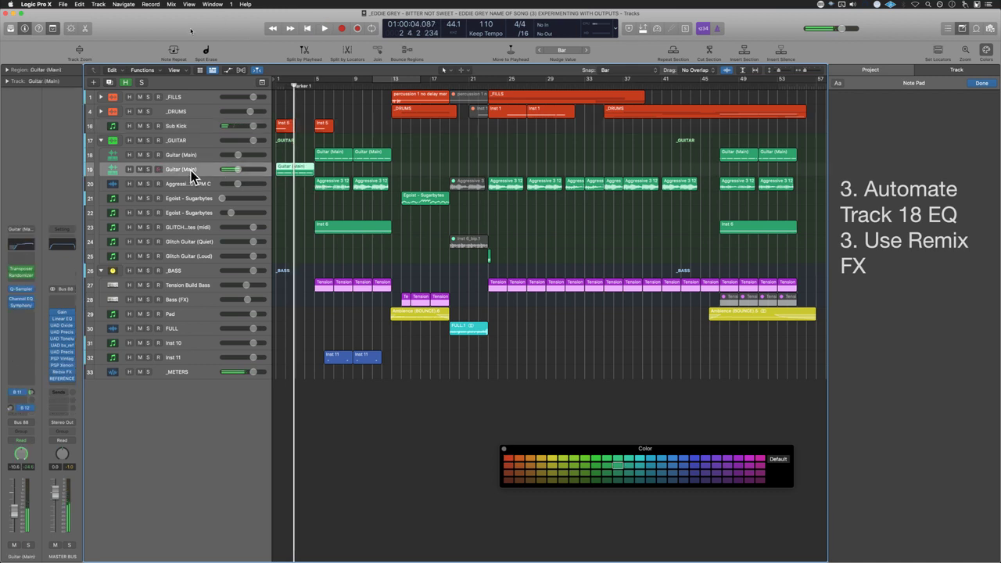
click(148, 170)
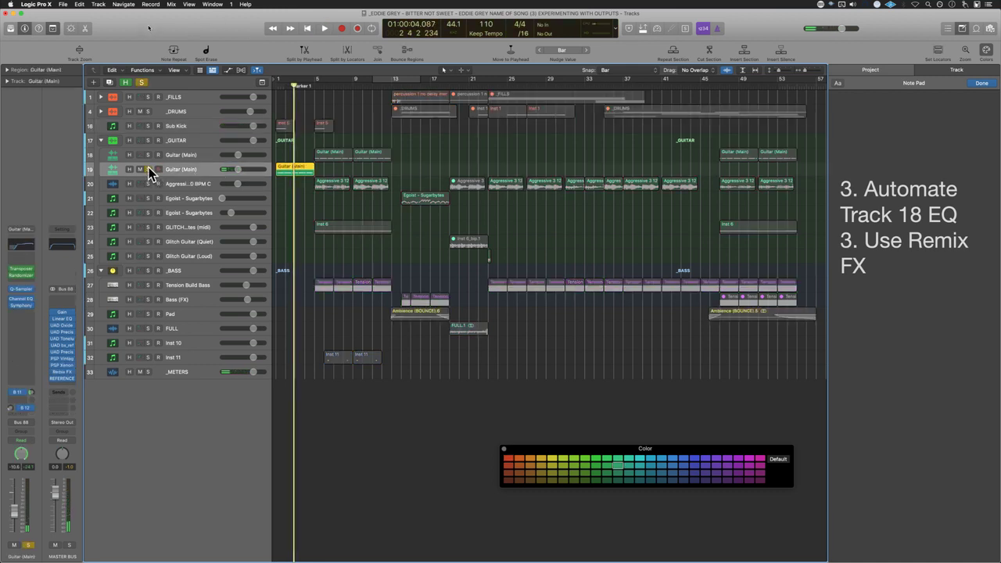
Step: Renumber the last project note to "4. Use Remix FX" and close the color palette
click(850, 242)
key(BackSpace)
text(4)
click(477, 407)
key(alt+c)
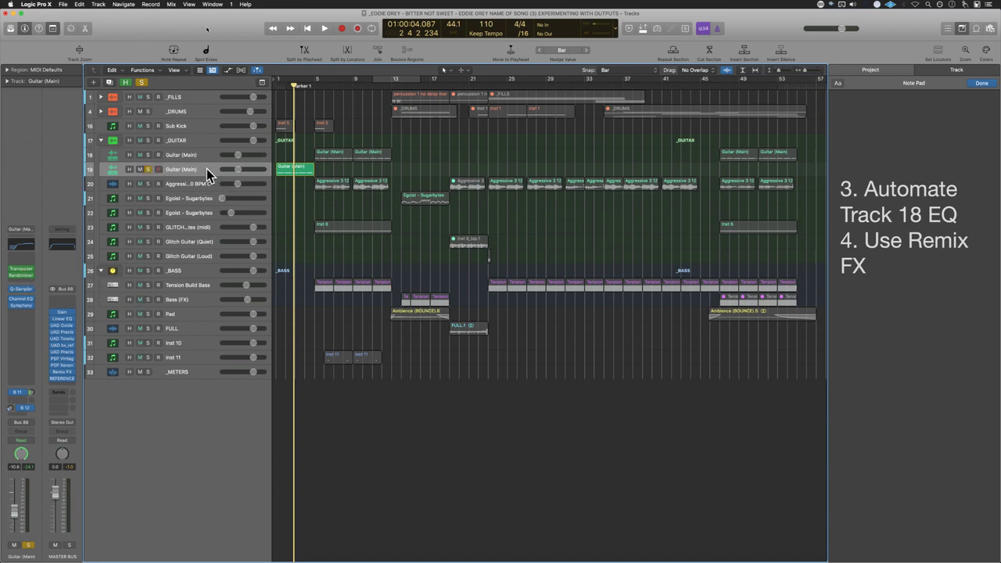
Step: Examine the notes of the intro Guitar (Main) region in the Piano Roll, then return to the full arrangement
key(z)
double_click(331, 228)
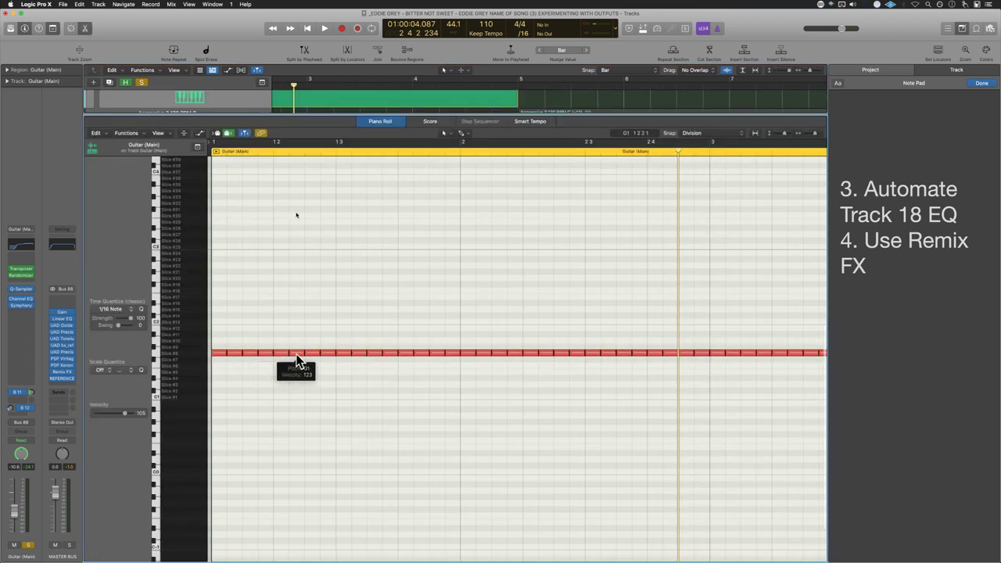
key(p)
key(z)
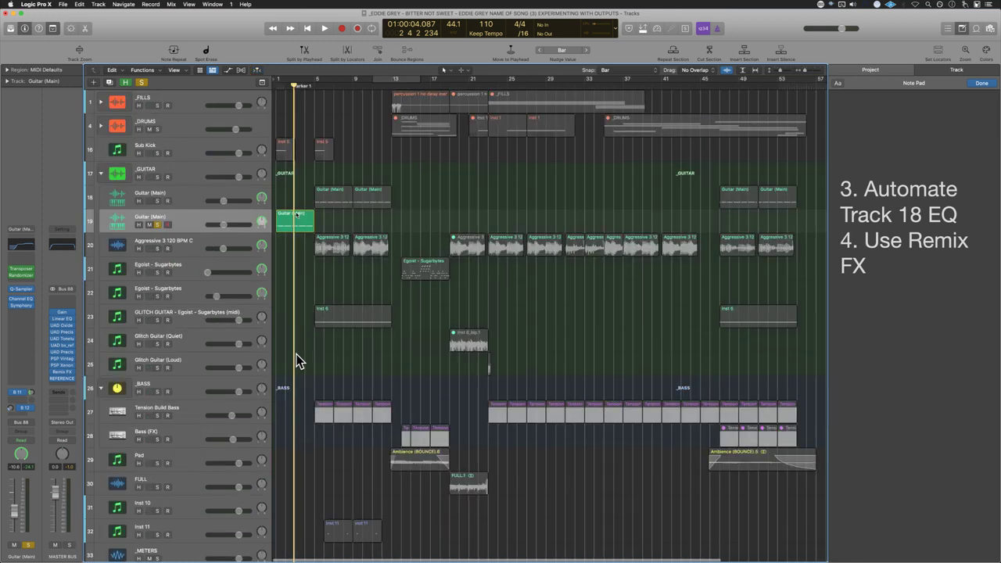
Step: Bypass the Transposer and Randomizer MIDI effects and audition the soloed Guitar (Main) part from the song's start
key(Return)
key(super+Right)
key(super+Right)
key(super+Right)
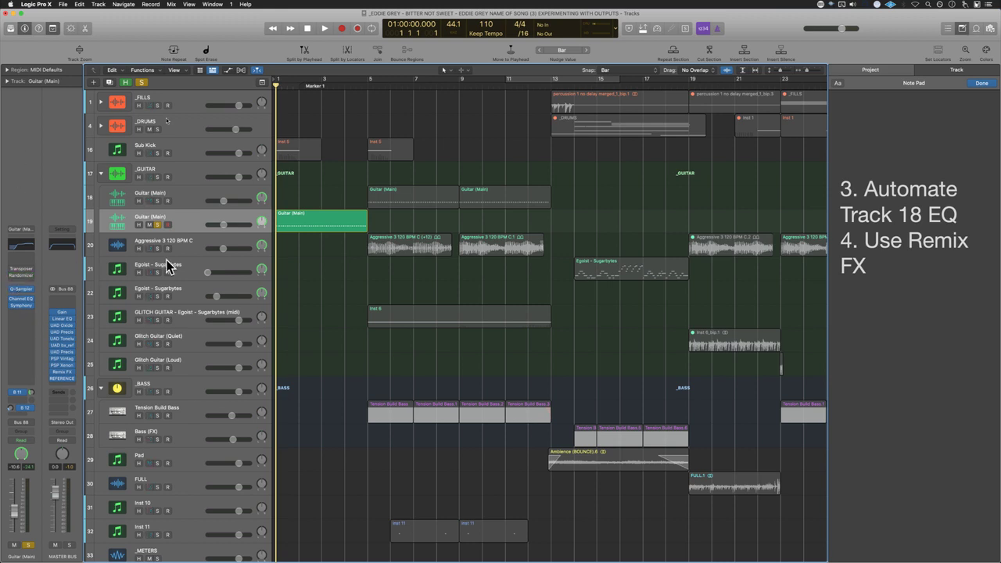
key(space)
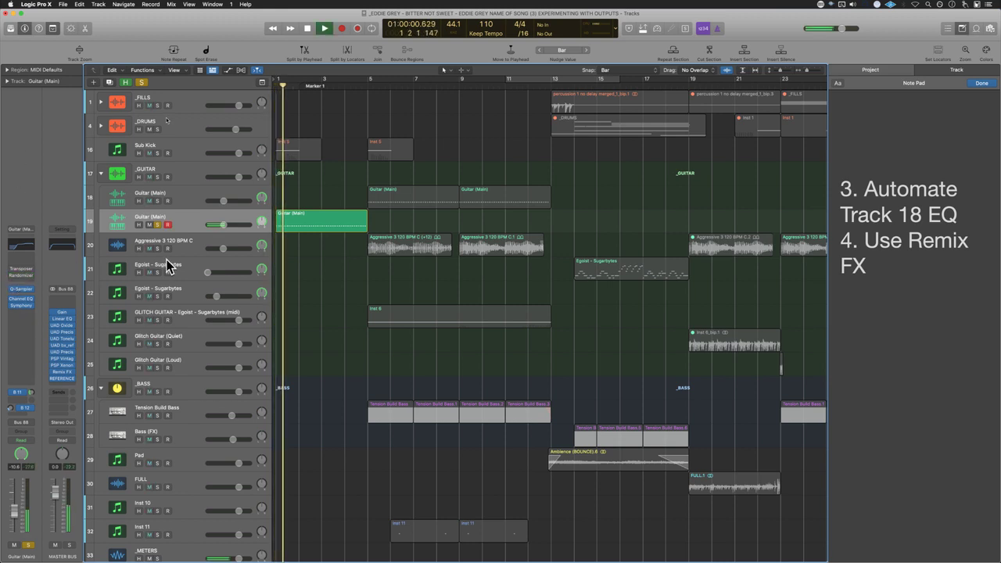
key(space)
Step: Re-enable Transposer on Guitar (Main), open its settings, and move the window clear of the intro guitar region
mouse_move(34, 298)
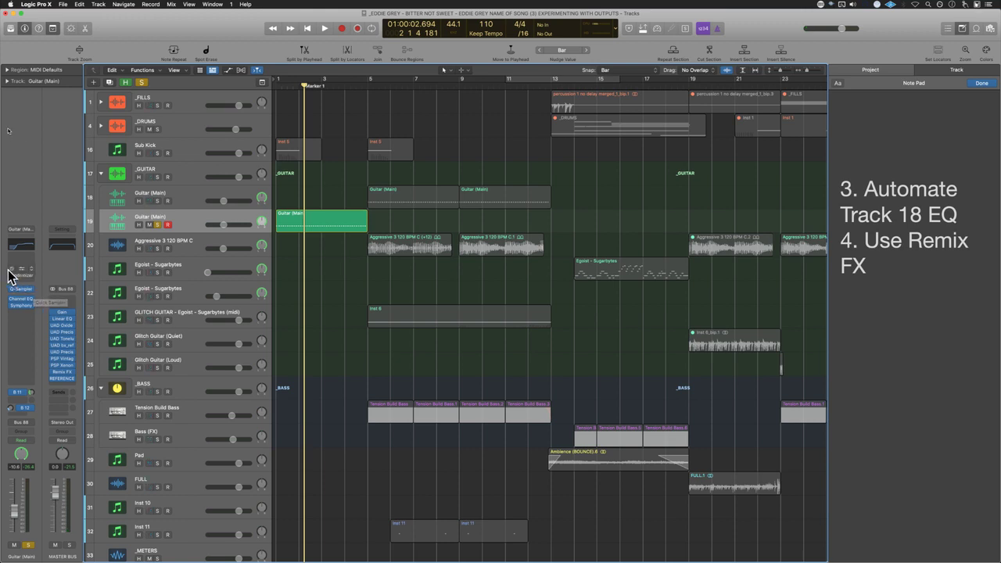
click(23, 272)
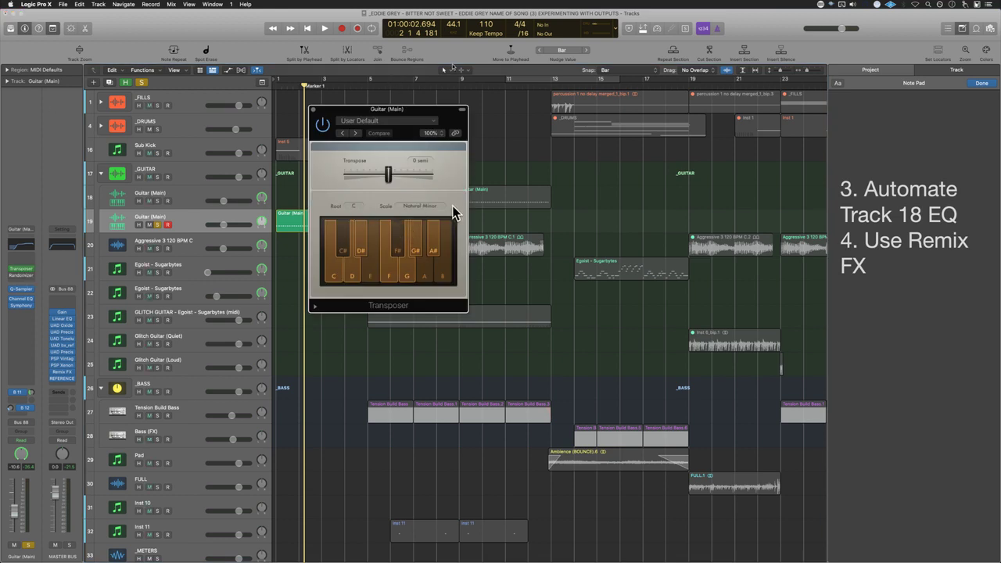
drag(323, 114, 475, 104)
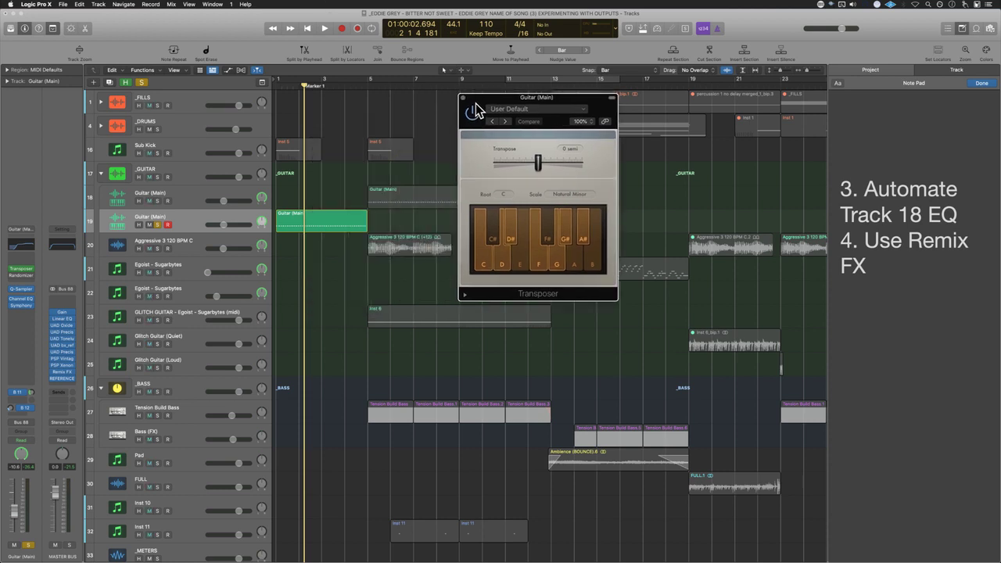
Step: Audition the soloed Guitar (Main) part from the song's start with Transposer active, and close the Transposer window
key(Return)
key(space)
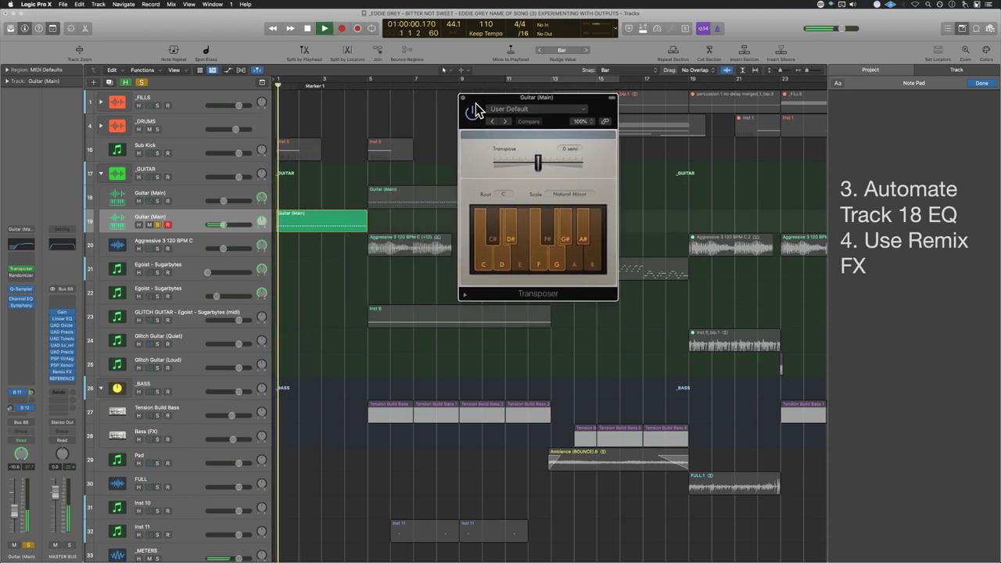
key(space)
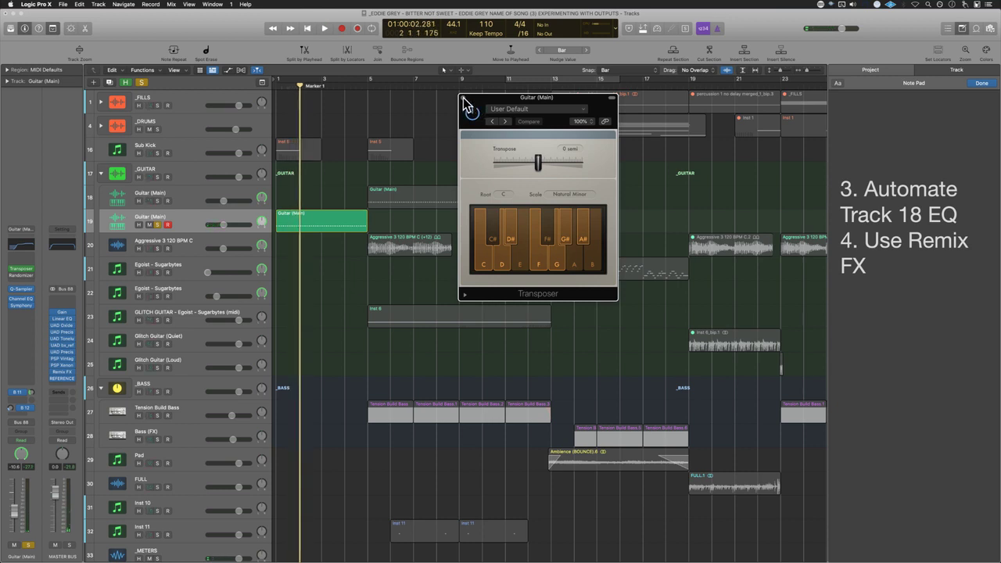
click(462, 98)
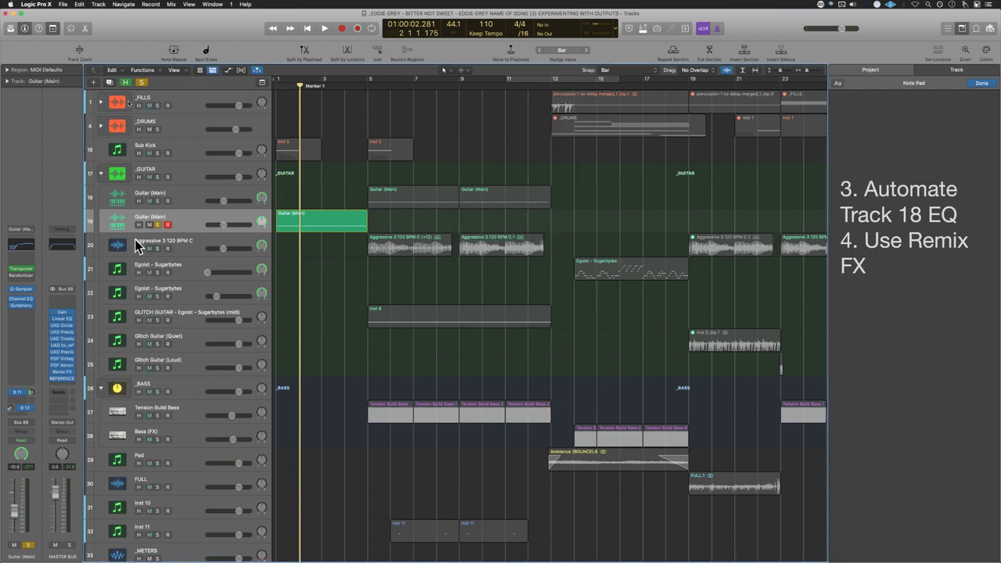
Step: Re-enable and open the Randomizer on Guitar (Main), then audition the soloed part from the song's start
click(18, 275)
drag(408, 109, 558, 134)
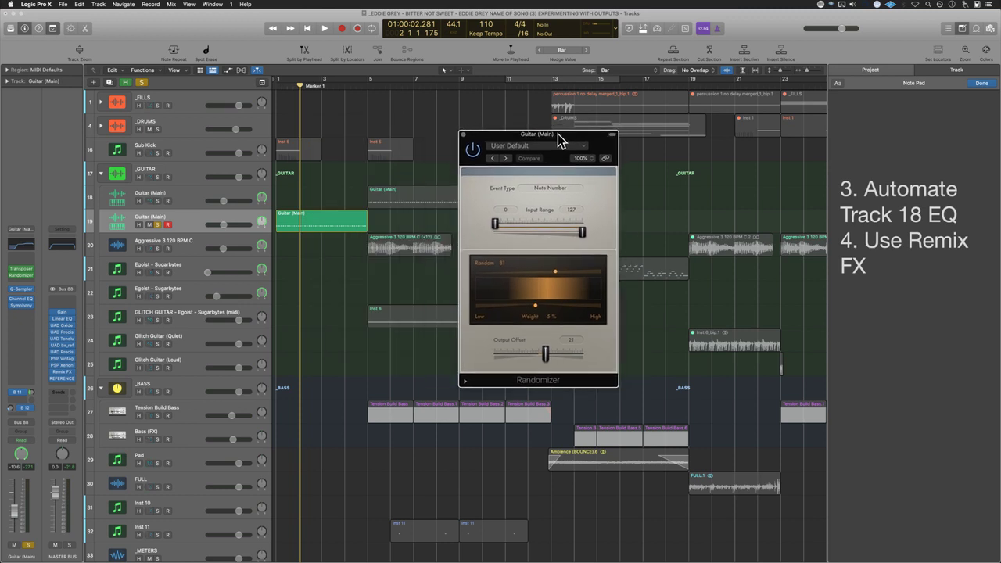
key(Return)
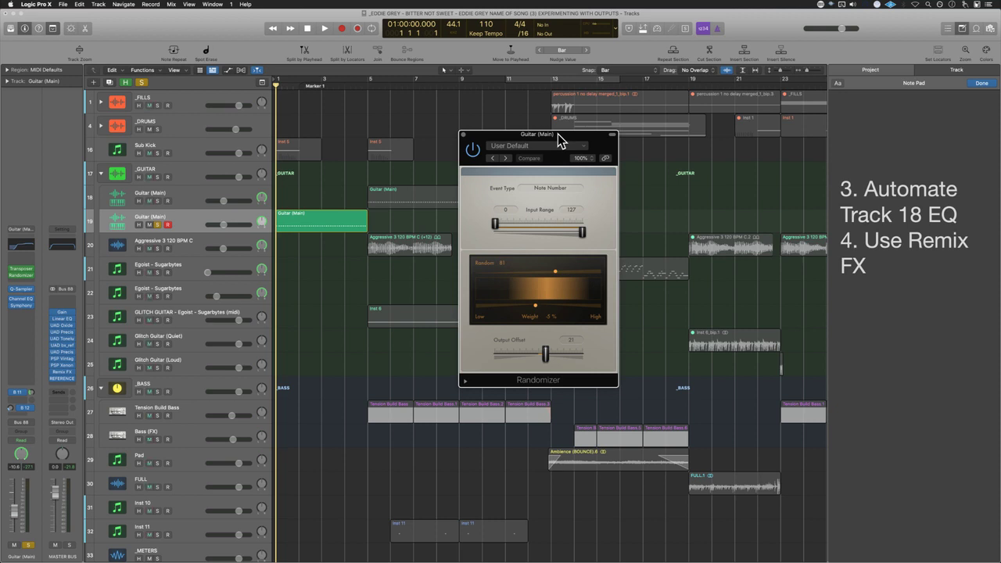
key(space)
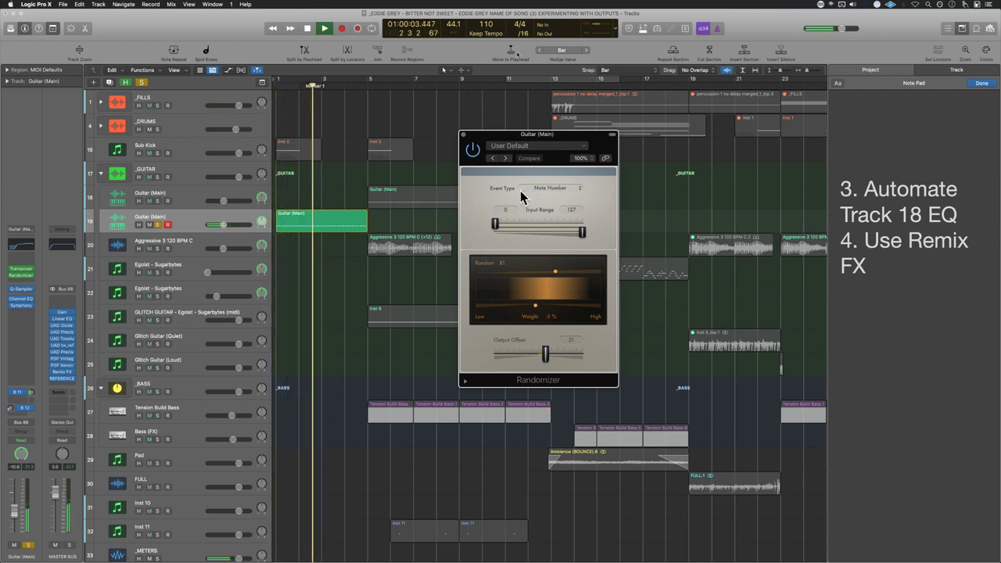
key(space)
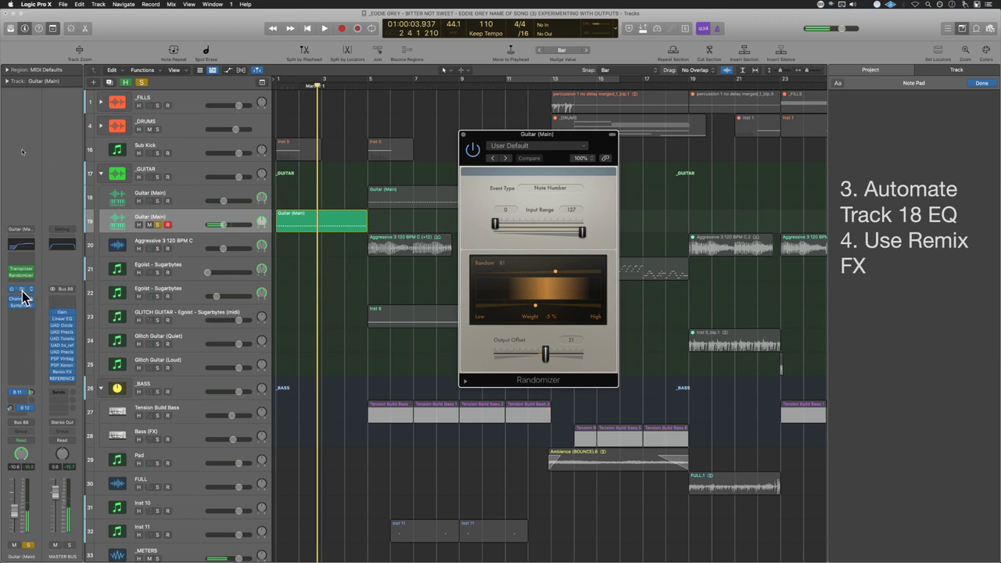
Step: Open Guitar (Main)'s Quick Sampler alongside the Randomizer and watch which slices are triggered during playback
click(22, 296)
drag(766, 127, 677, 177)
drag(594, 141, 798, 22)
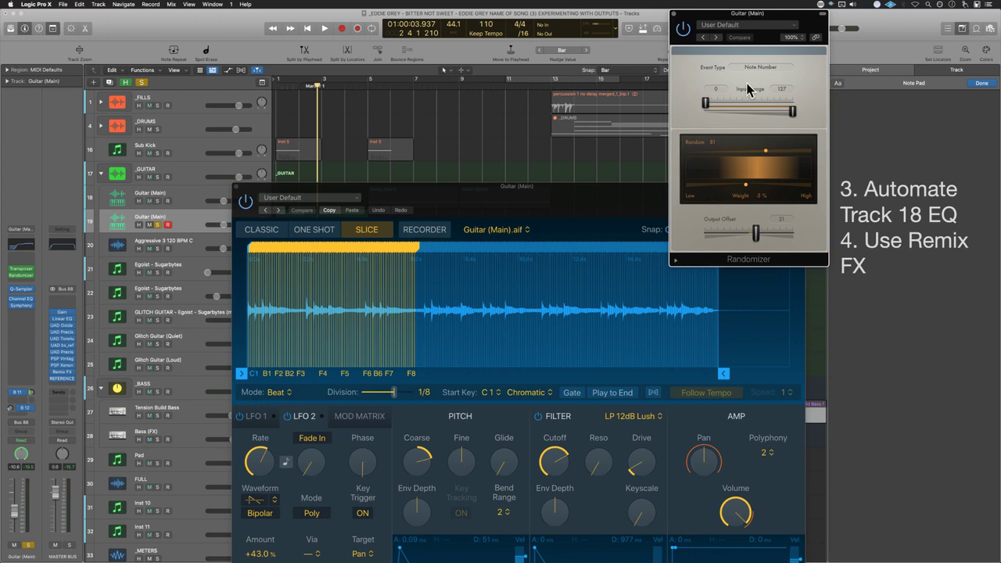
drag(623, 205, 502, 146)
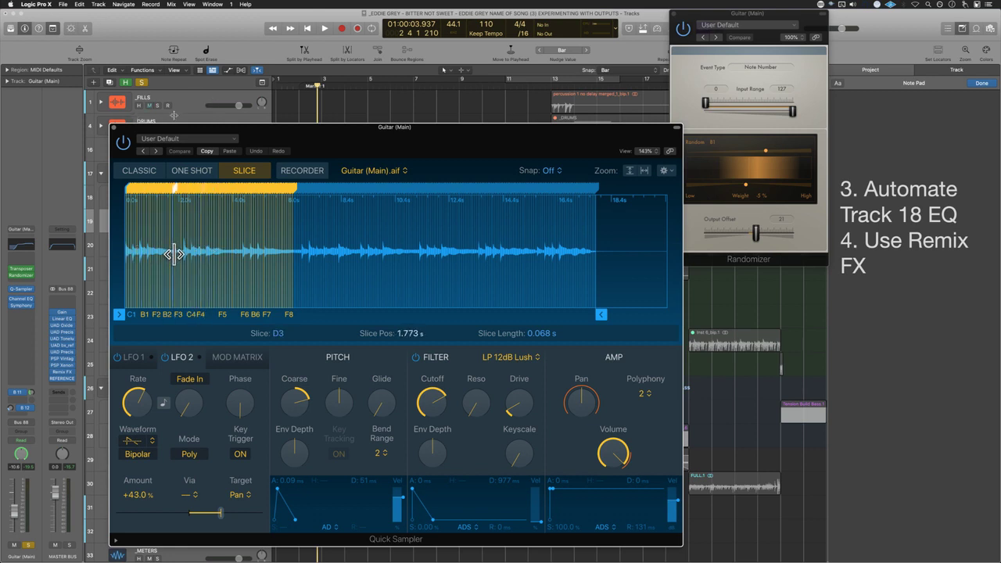
key(space)
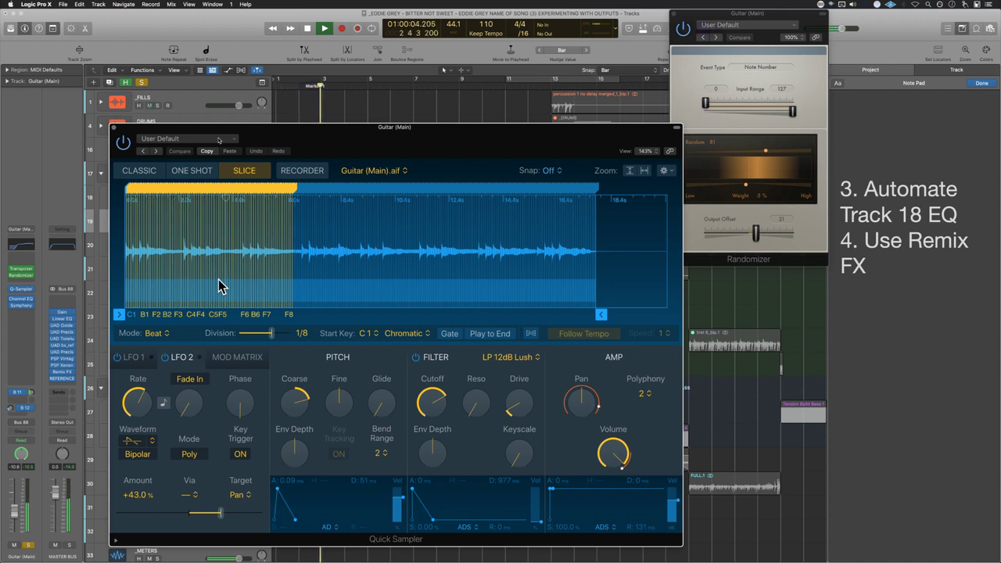
key(space)
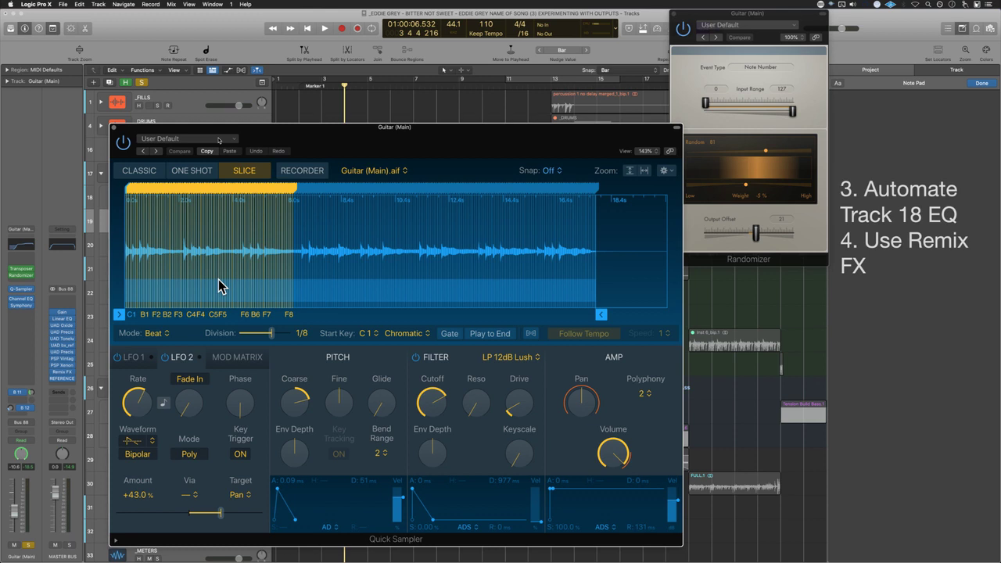
Step: Hide the plug-in windows, save the project, and unsolo the intro Guitar (Main) track
key(v)
key(super+s)
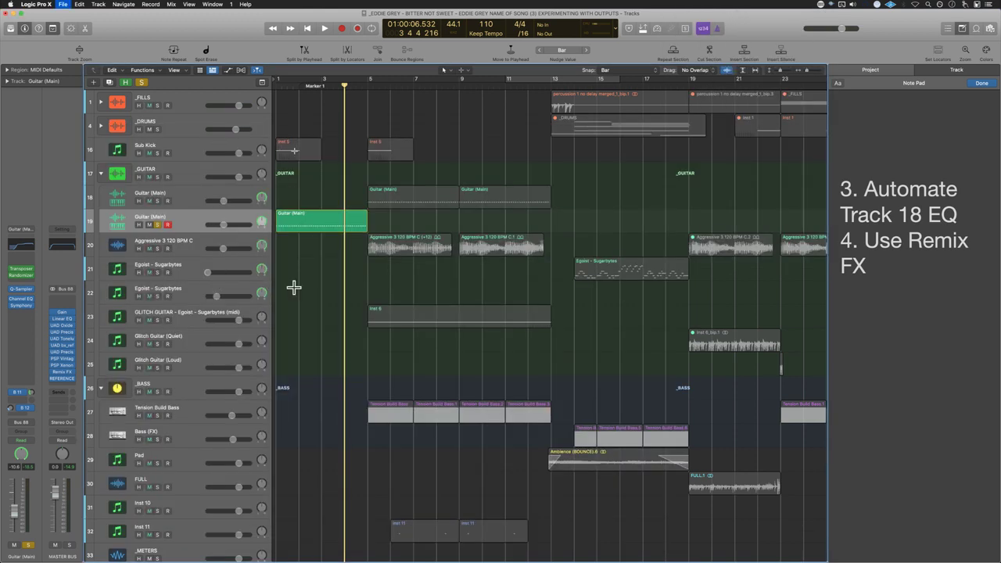
click(157, 225)
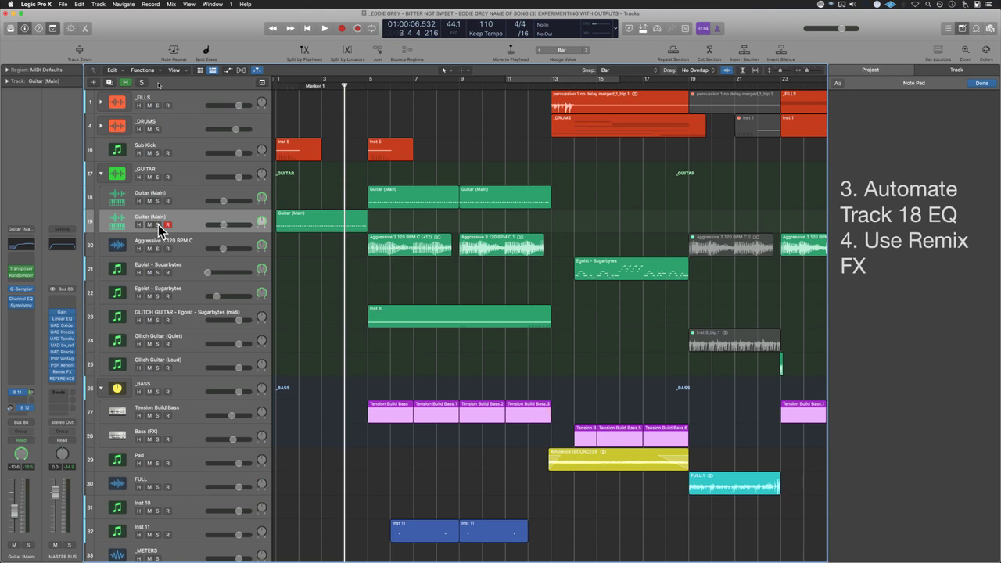
Step: Examine the Guitar Flip pattern in the Egoist instrument on track 21, and close the open plug-in windows
click(299, 223)
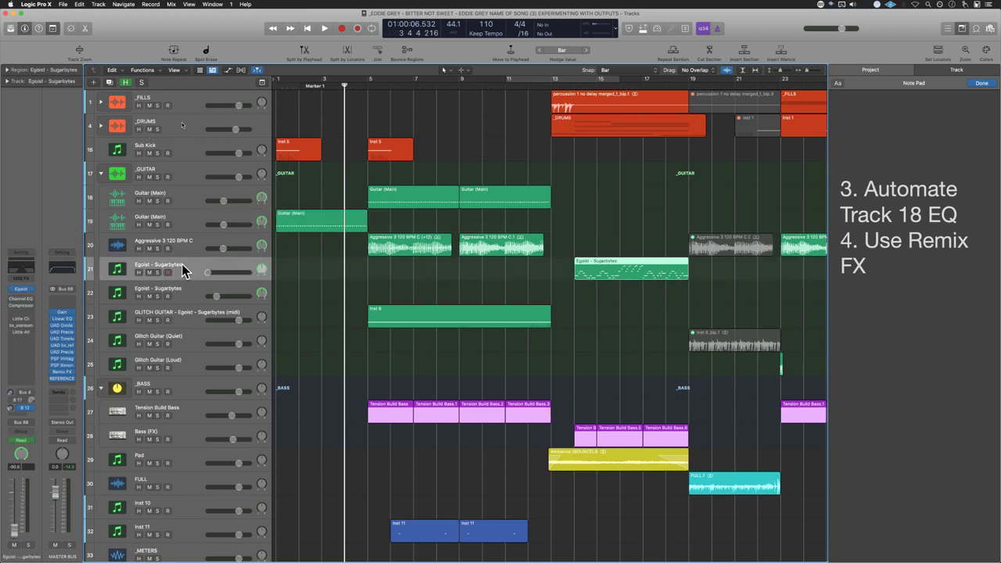
click(29, 289)
click(119, 135)
click(117, 130)
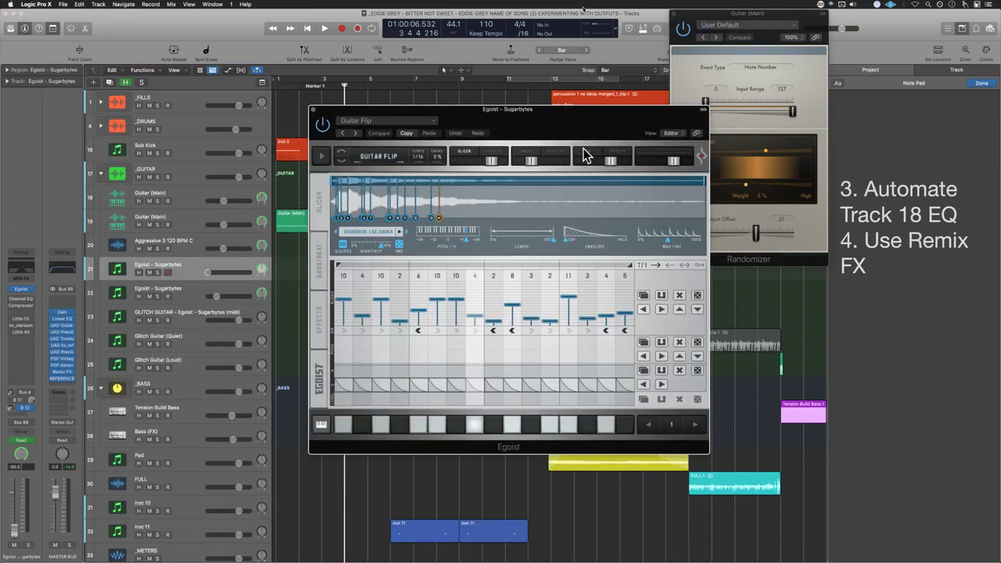
click(675, 14)
drag(581, 131, 545, 102)
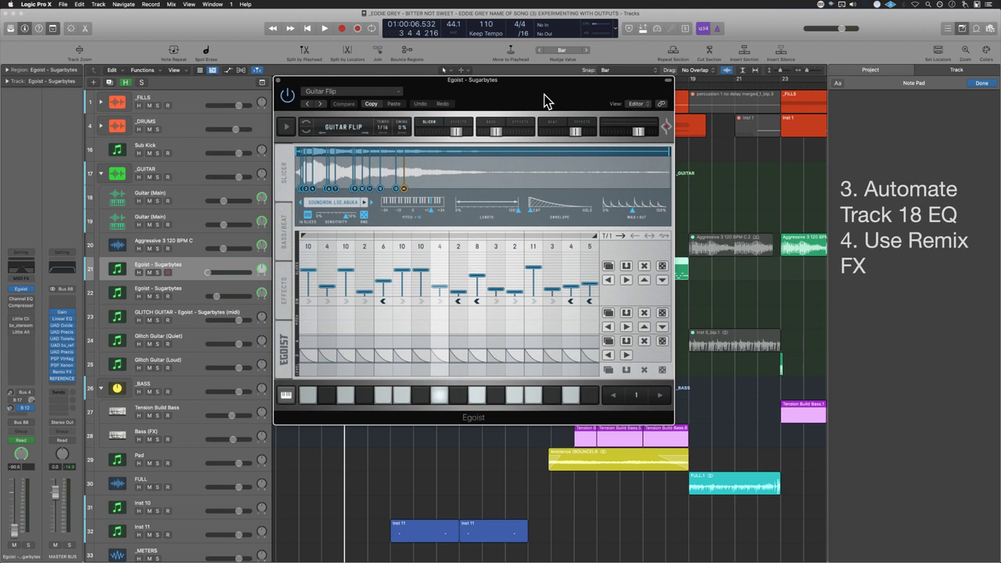
drag(479, 92, 630, 86)
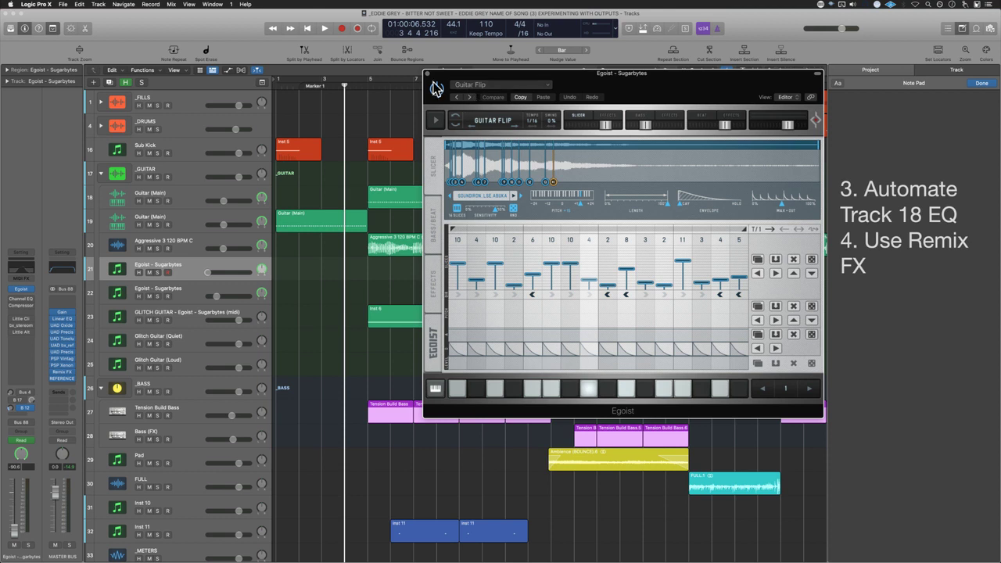
click(427, 75)
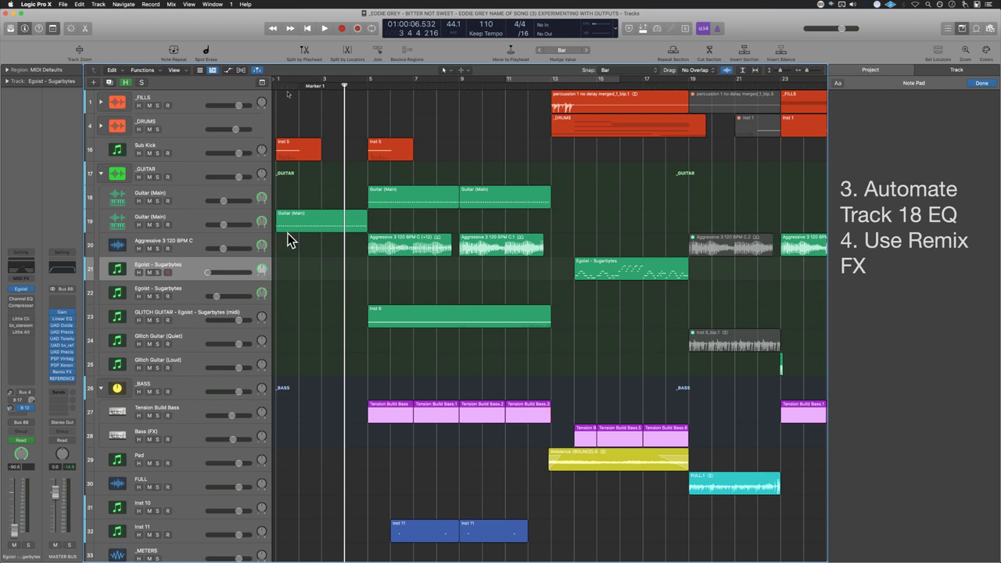
Step: Play the arrangement from bar 5 and copy the Sub Kick region at bar 5 to bar 9
click(194, 220)
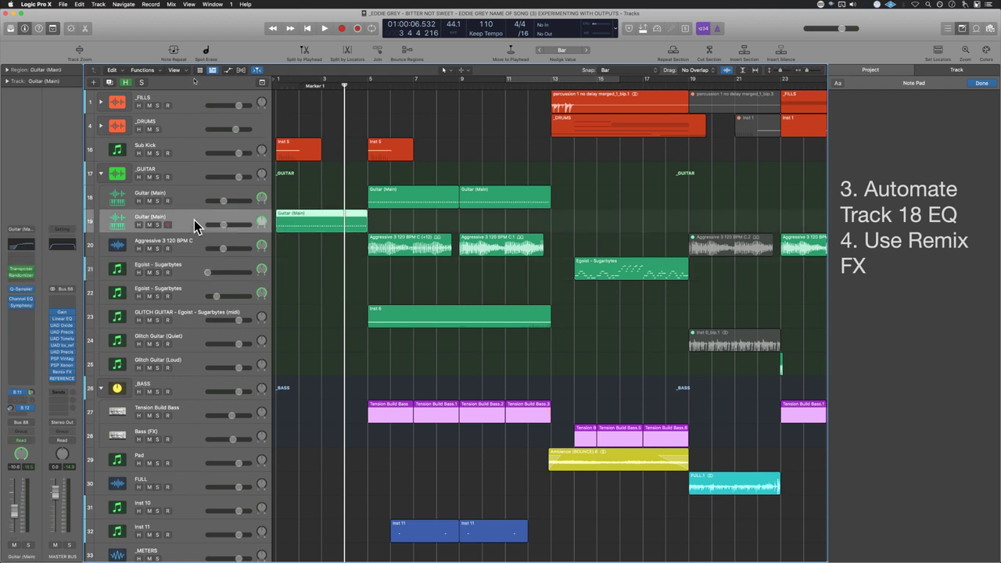
click(196, 270)
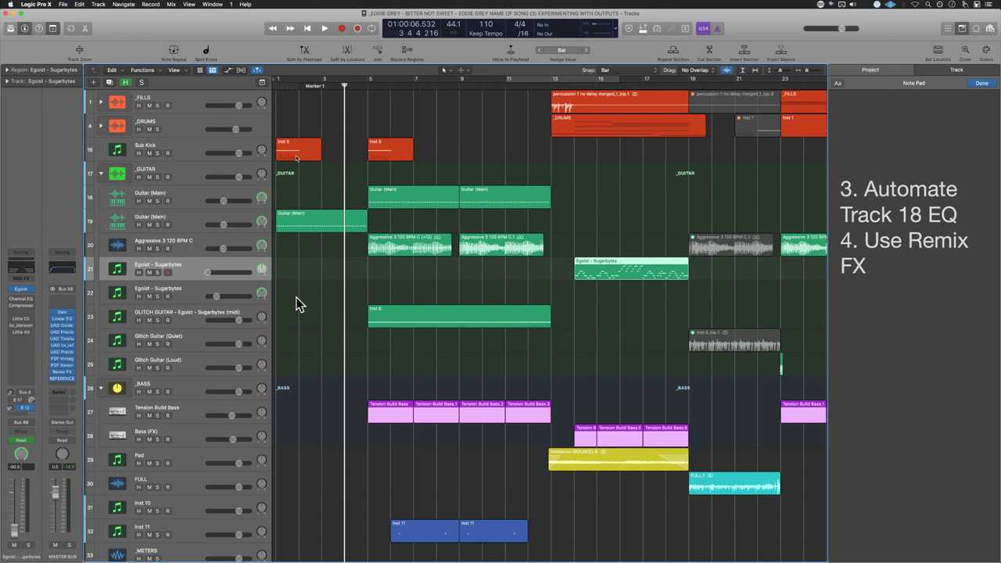
click(391, 252)
key(space)
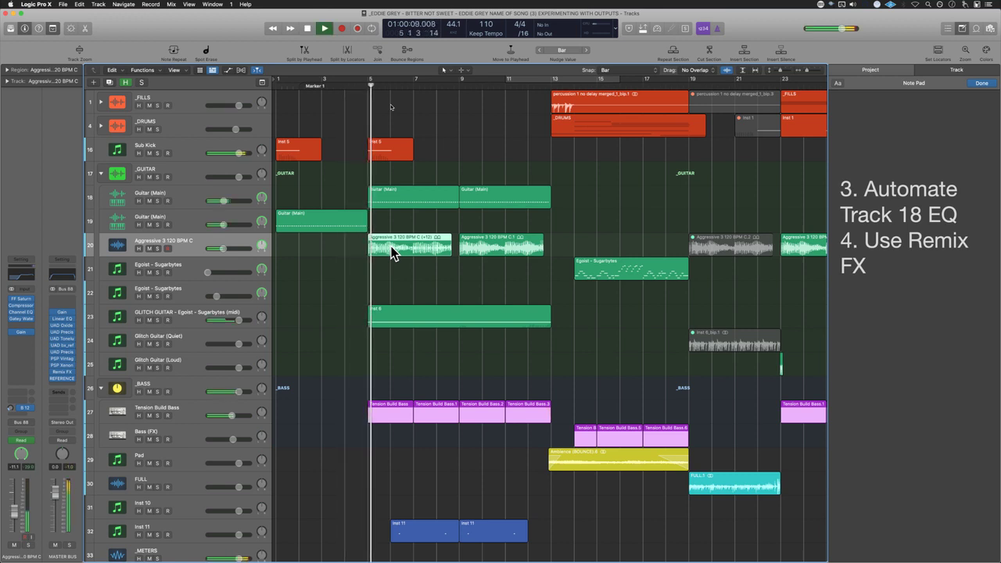
click(391, 155)
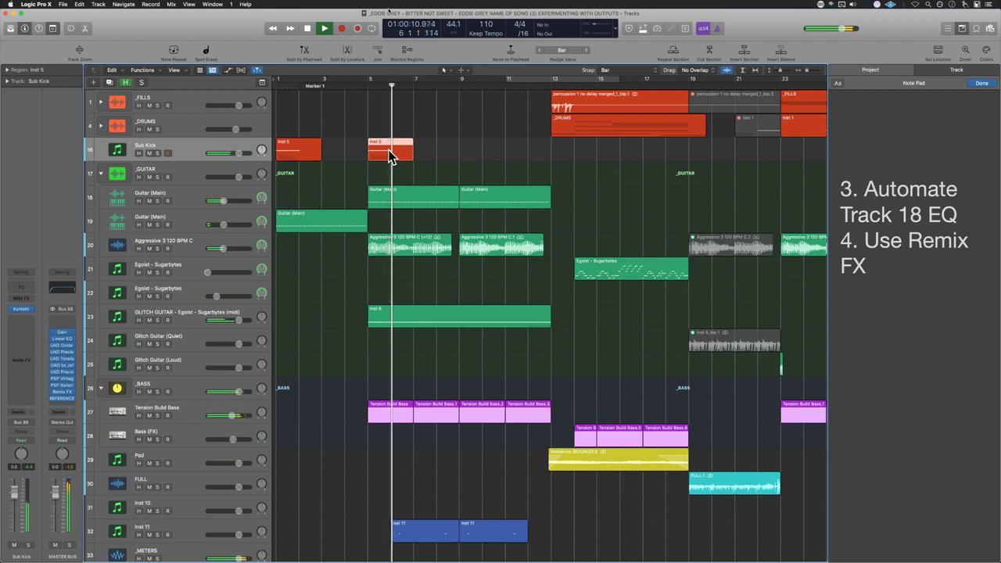
drag(390, 156, 484, 155)
Step: Lower the volume of the Inst 11 track to about -2.9 dB
click(172, 536)
click(168, 535)
drag(13, 494, 14, 505)
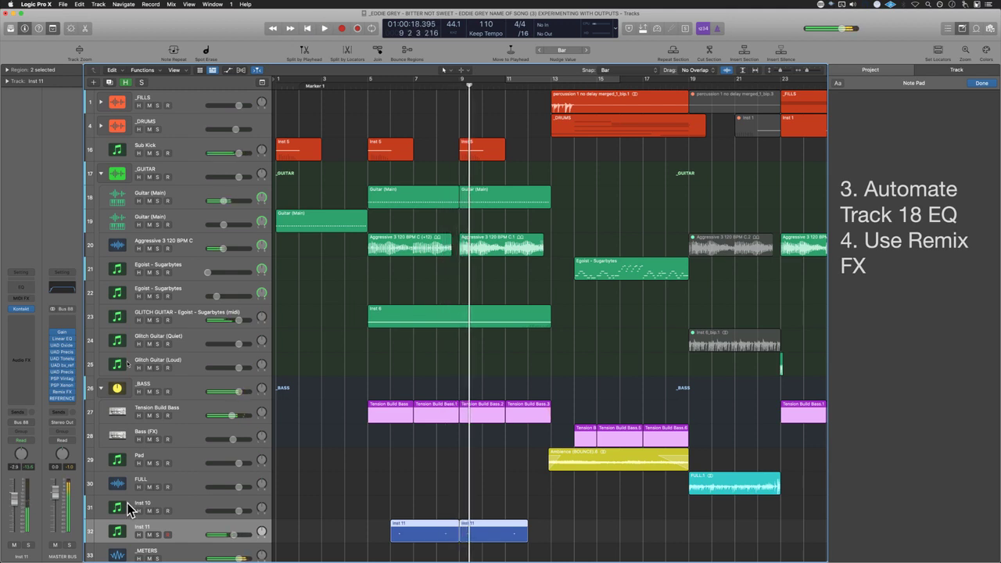
Step: Rename the Inst 11 track to "Tremolo Synth" and save the project
drag(358, 491, 571, 552)
double_click(191, 521)
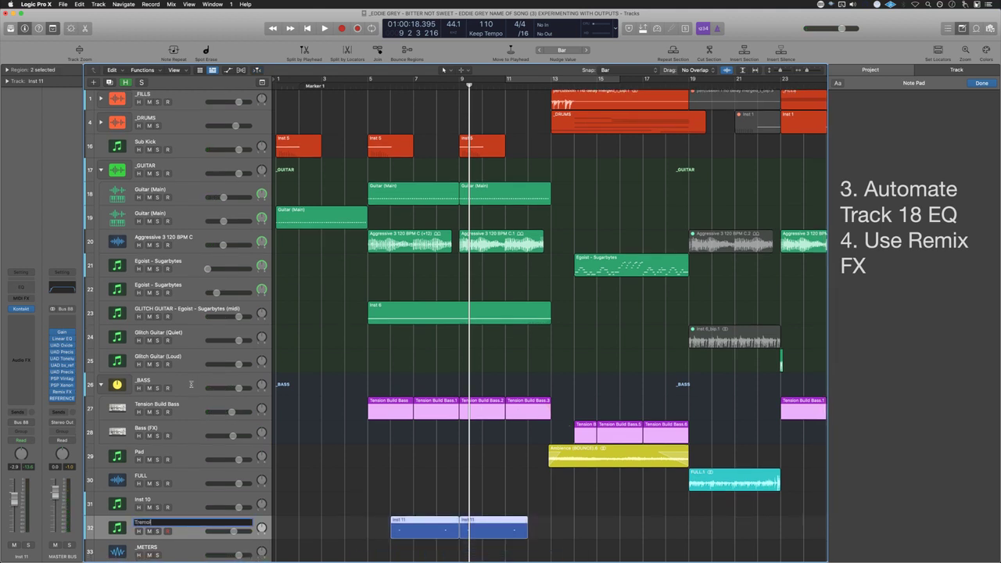
key(Return)
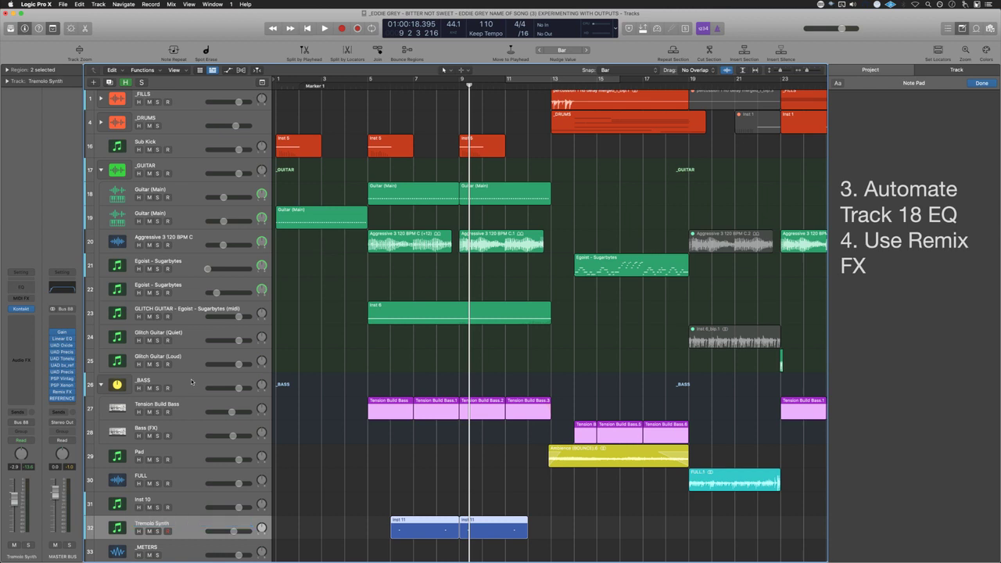
click(366, 491)
key(super+s)
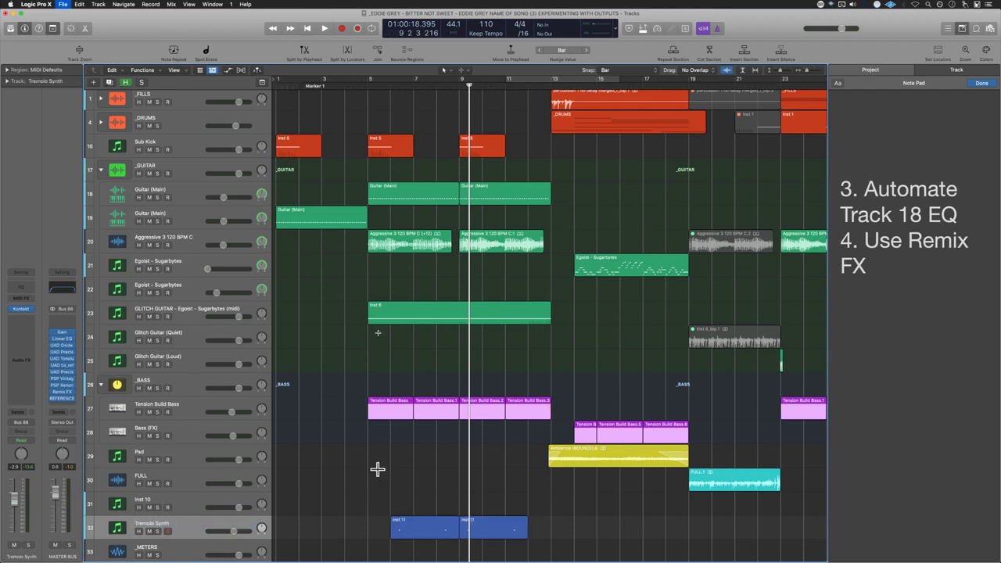
Step: Audition the Aggressive 3 120 BPM C track soloed from bar 5, then unsolo it
click(219, 241)
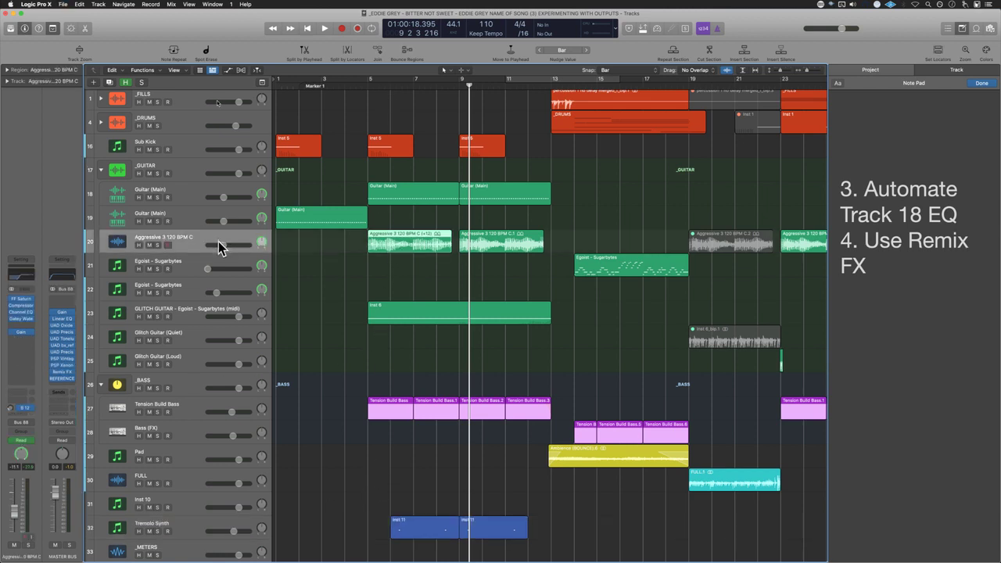
click(156, 245)
key(shift+space)
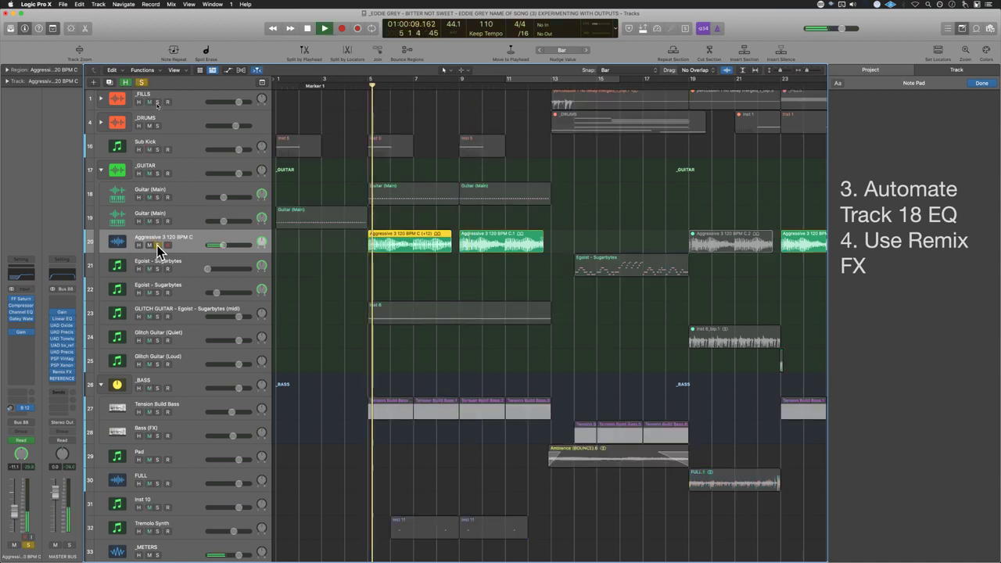
key(space)
click(157, 246)
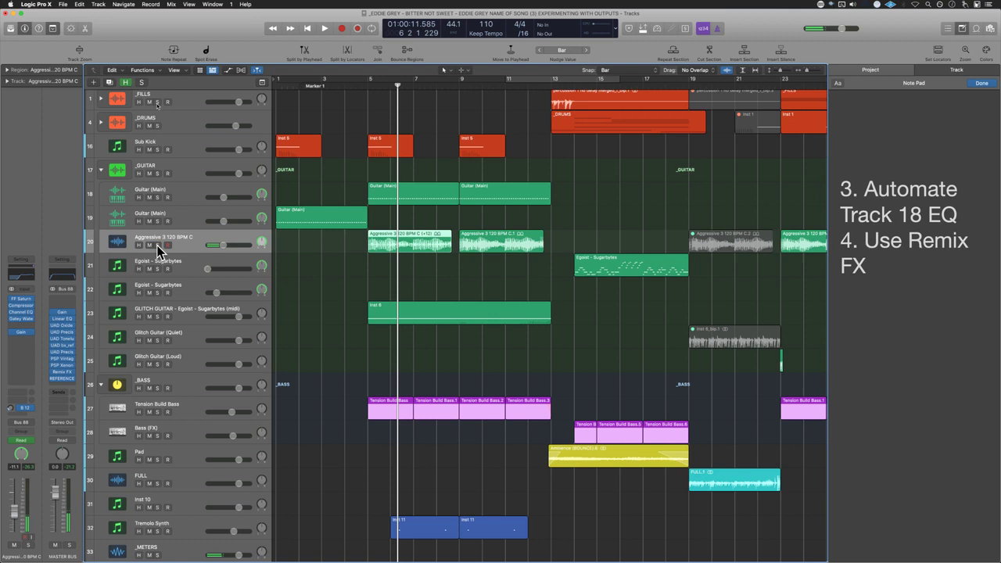
Step: Audition the GLITCH GUITAR - Egoist track soloed from bar 5, then unsolo it
click(157, 317)
key(shift+space)
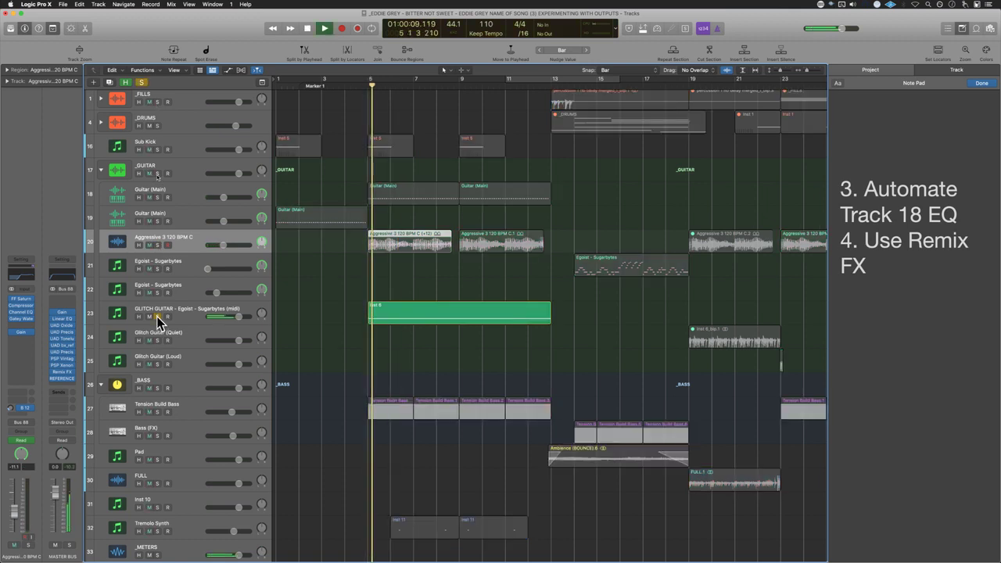
key(space)
click(157, 317)
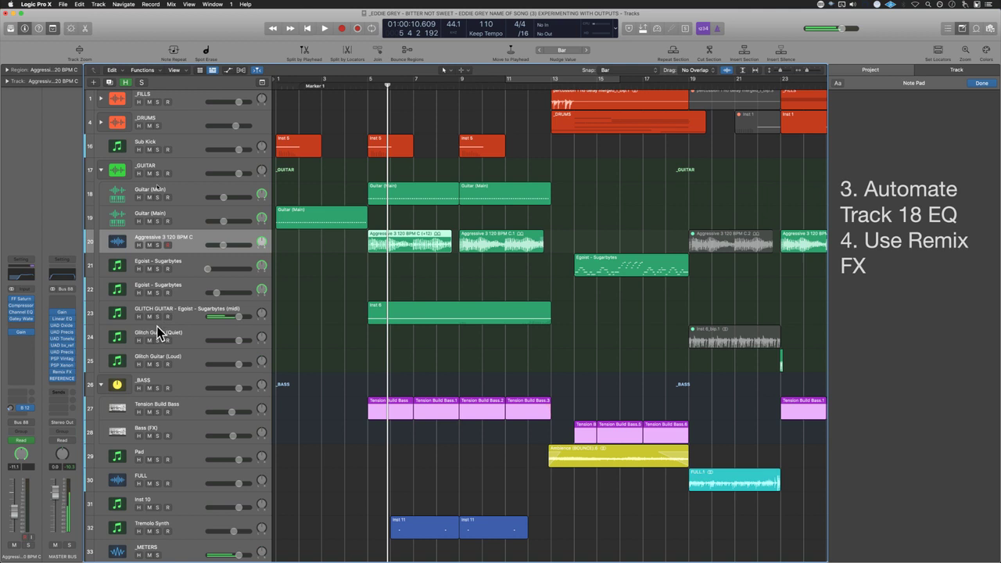
Step: Play the full mix from just before bar 5, briefly soloing the GLITCH GUITAR - Egoist track to compare it in context
click(362, 279)
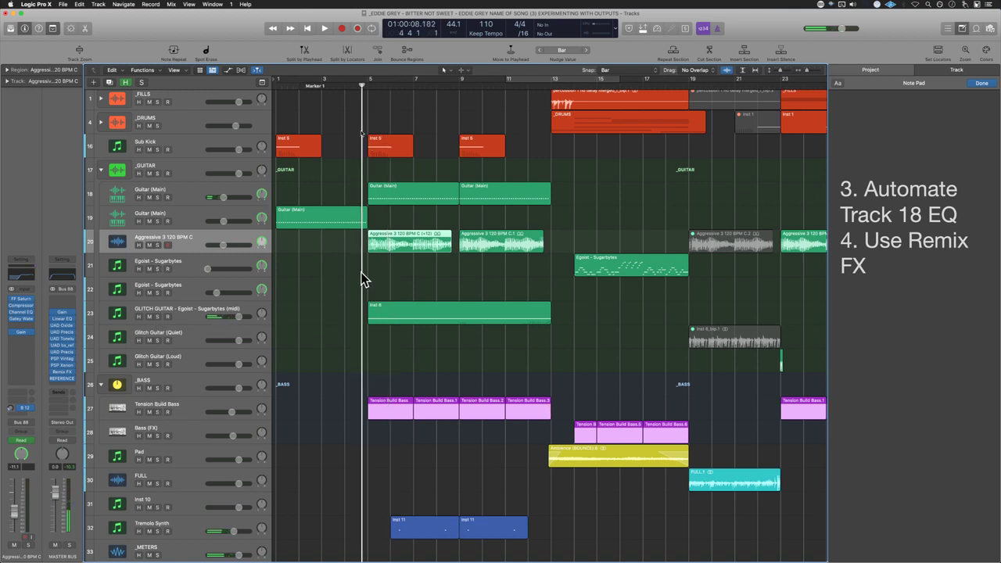
key(space)
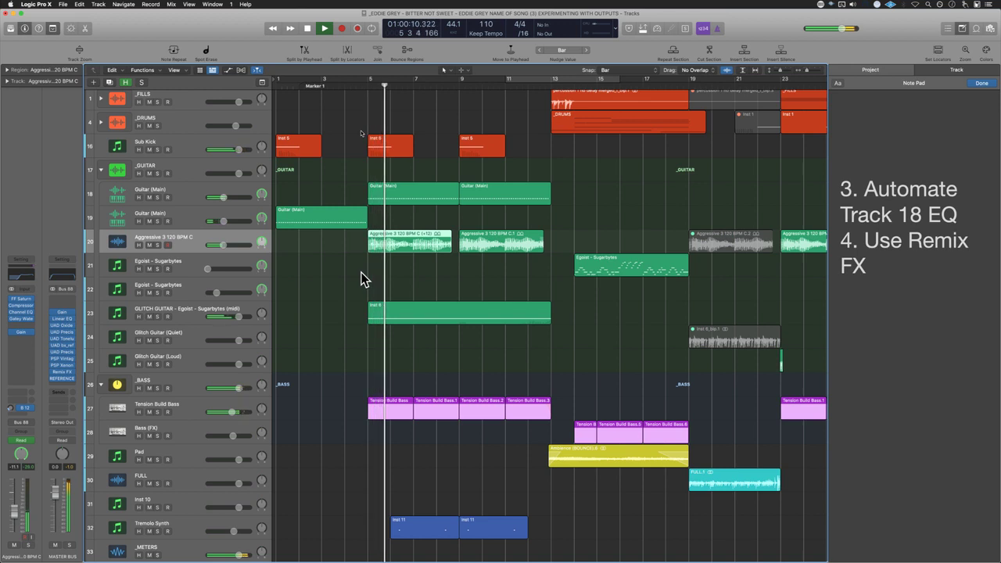
click(157, 316)
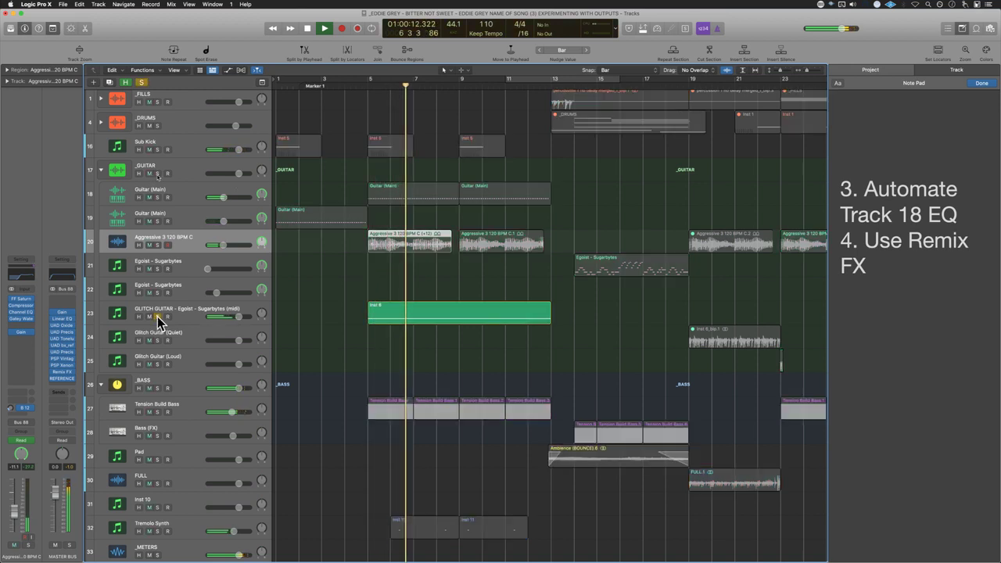
click(157, 316)
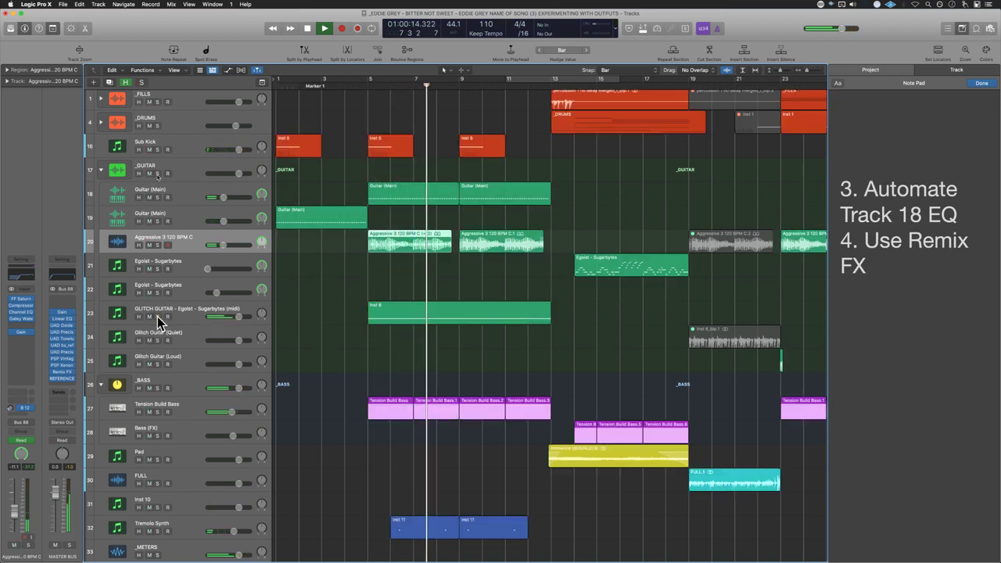
Step: Compare the Aggressive 3 120 BPM C track soloed against the full mix during playback, leaving it unsoloed and stopped
click(158, 245)
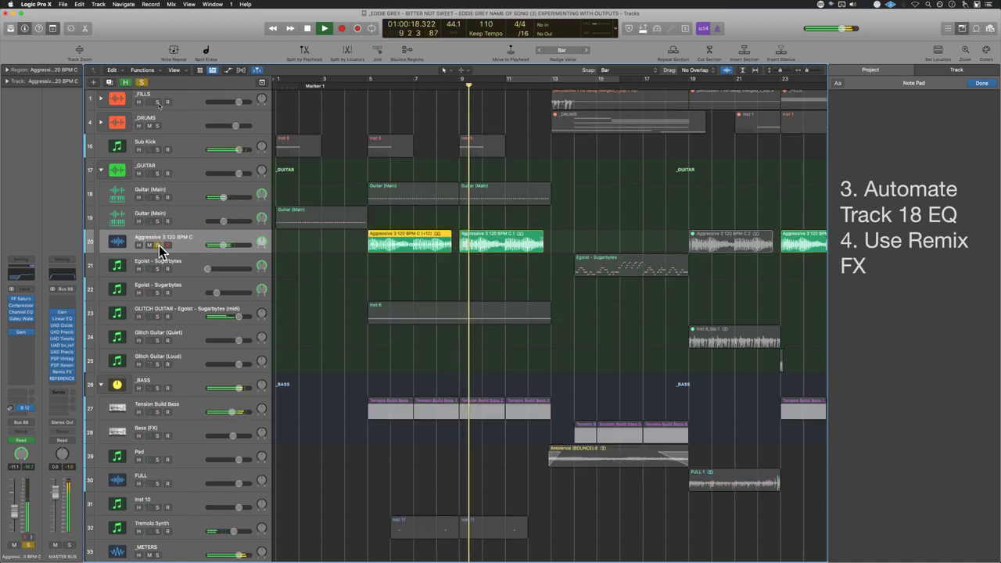
click(158, 245)
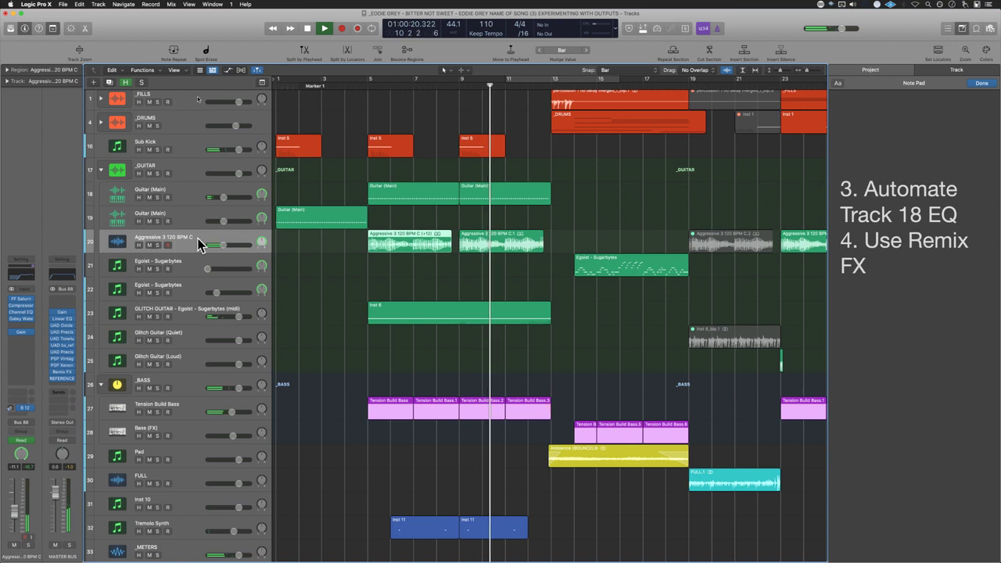
click(197, 243)
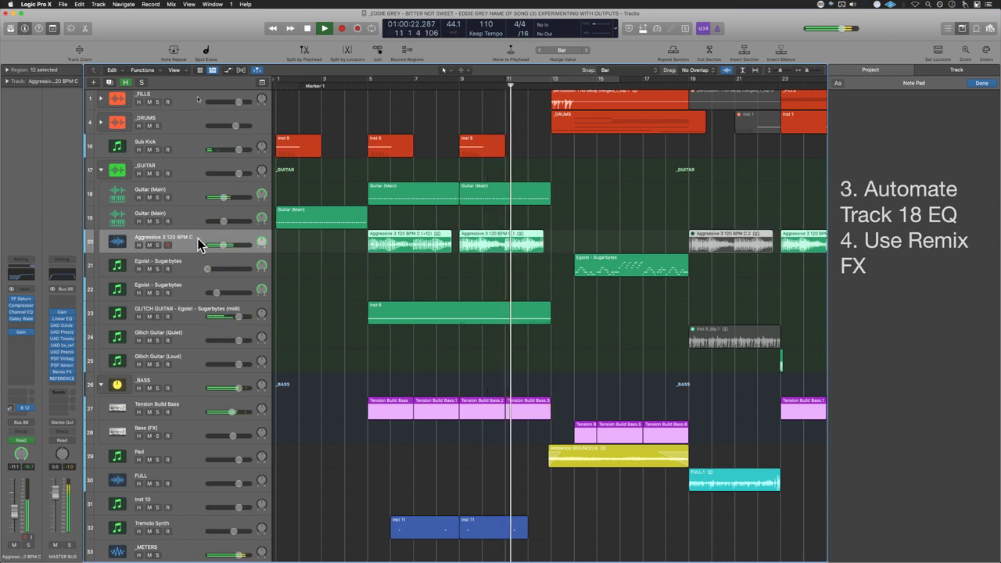
key(space)
Step: Open the Aggressive 3 120 BPM C track's Channel EQ beside the track headers and audition the track soloed from bar 5
click(20, 312)
drag(516, 109, 246, 326)
click(365, 268)
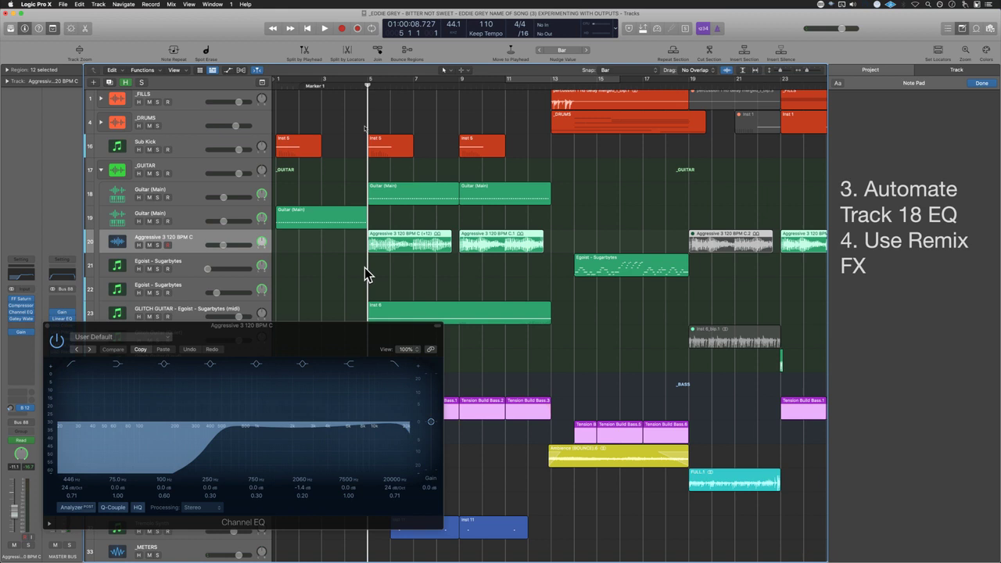
key(ctrl+s)
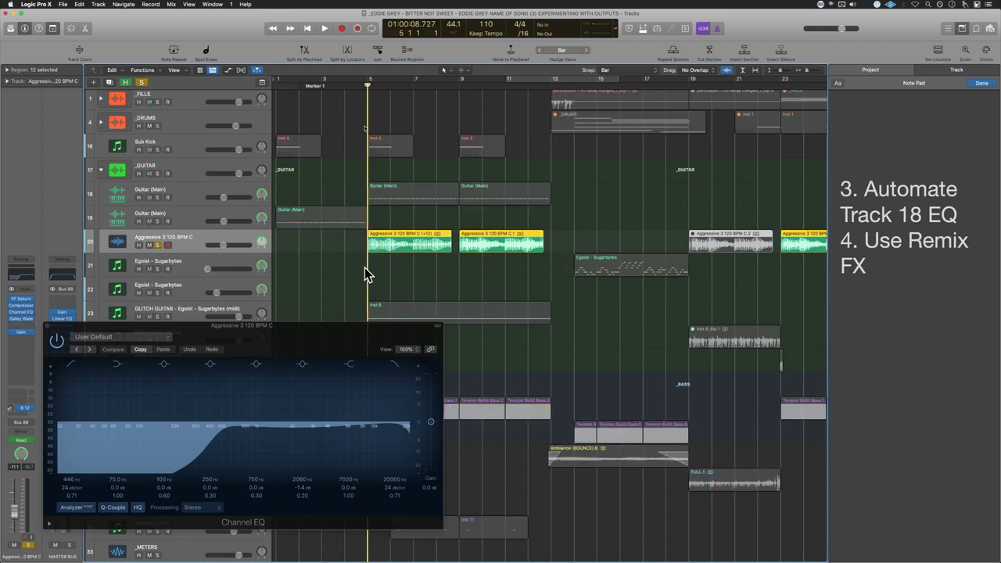
key(space)
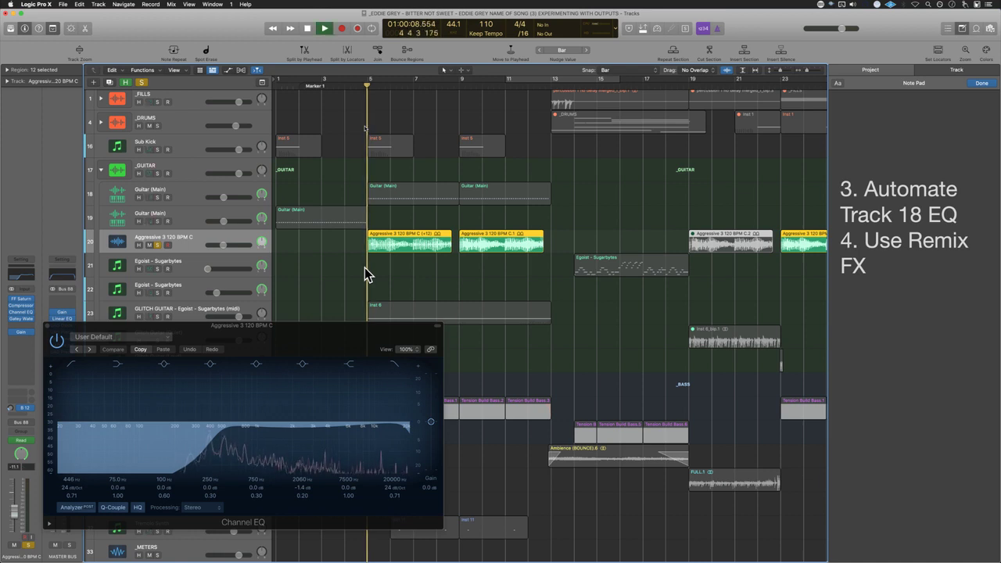
key(space)
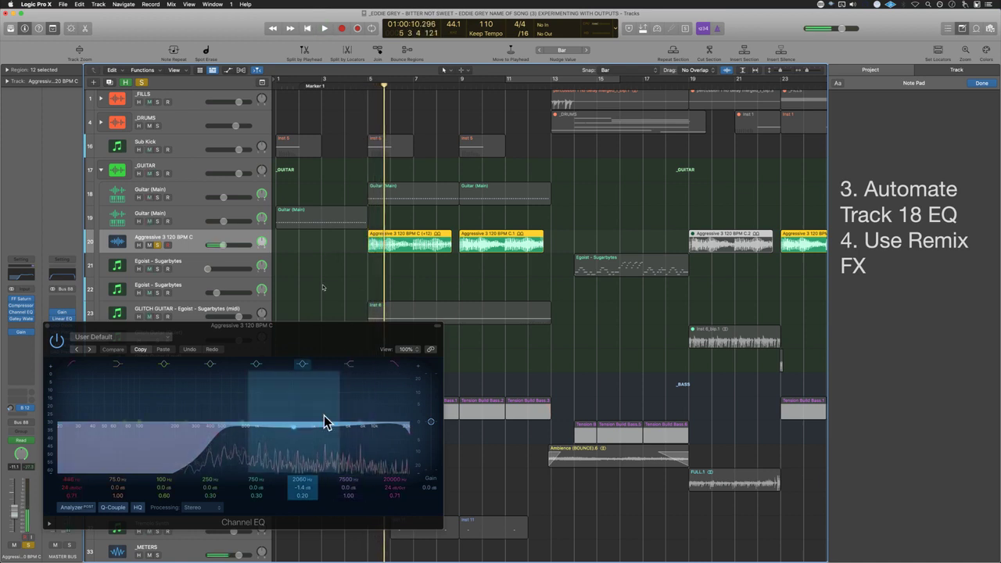
click(305, 353)
drag(305, 354, 540, 328)
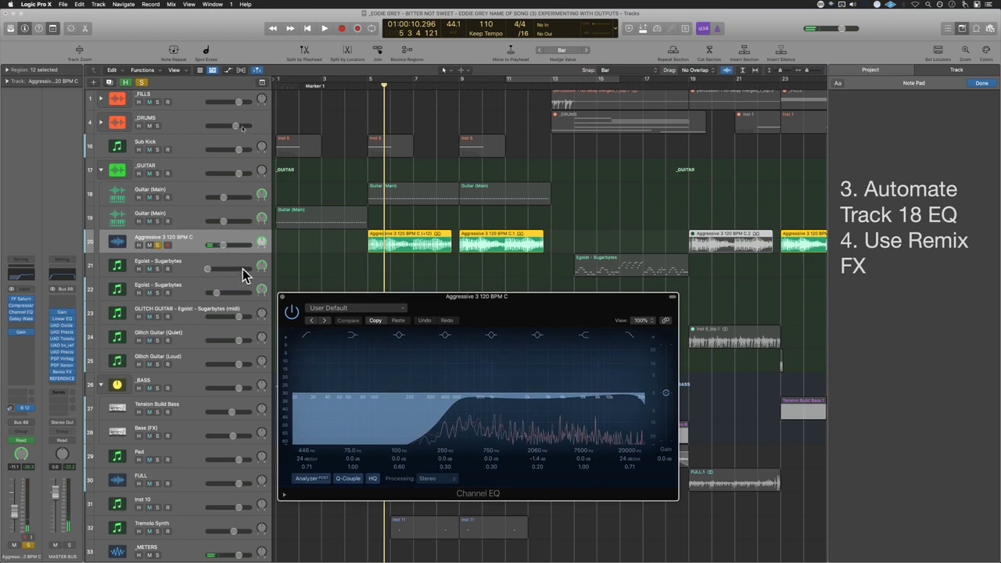
Step: Set the Aggressive 3 120 BPM C track's automation mode to Latch
drag(212, 238, 216, 239)
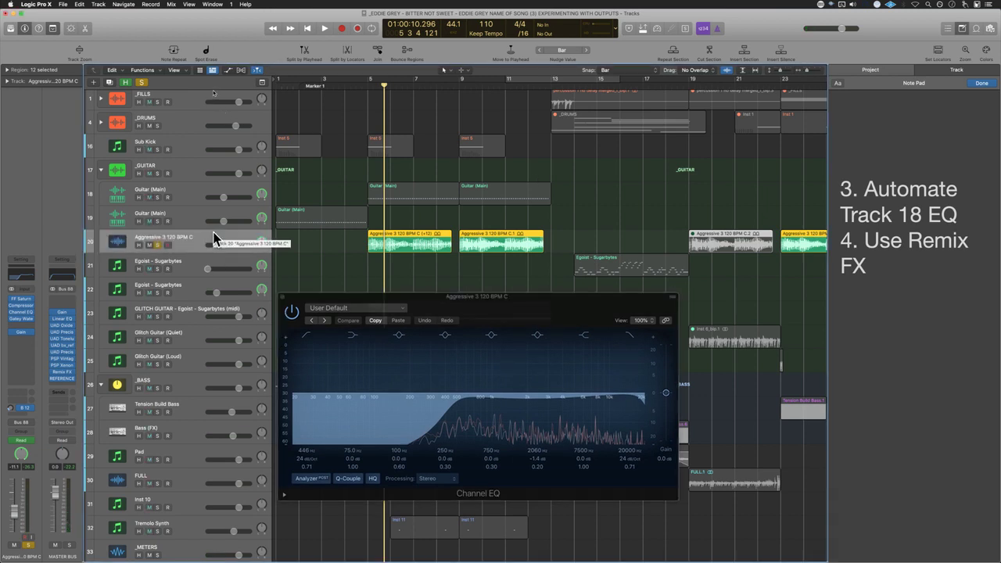
key(ctrl+super+l)
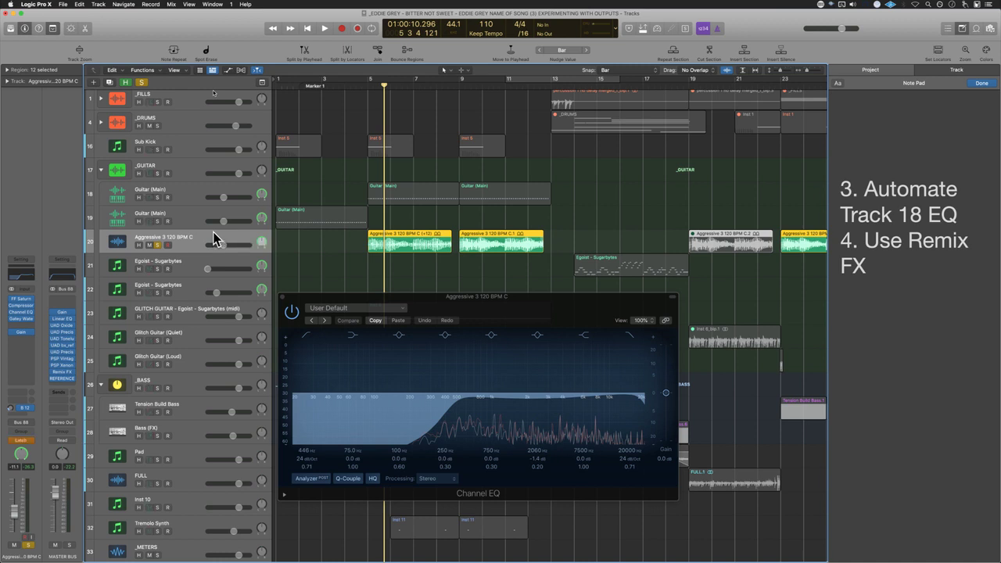
click(23, 441)
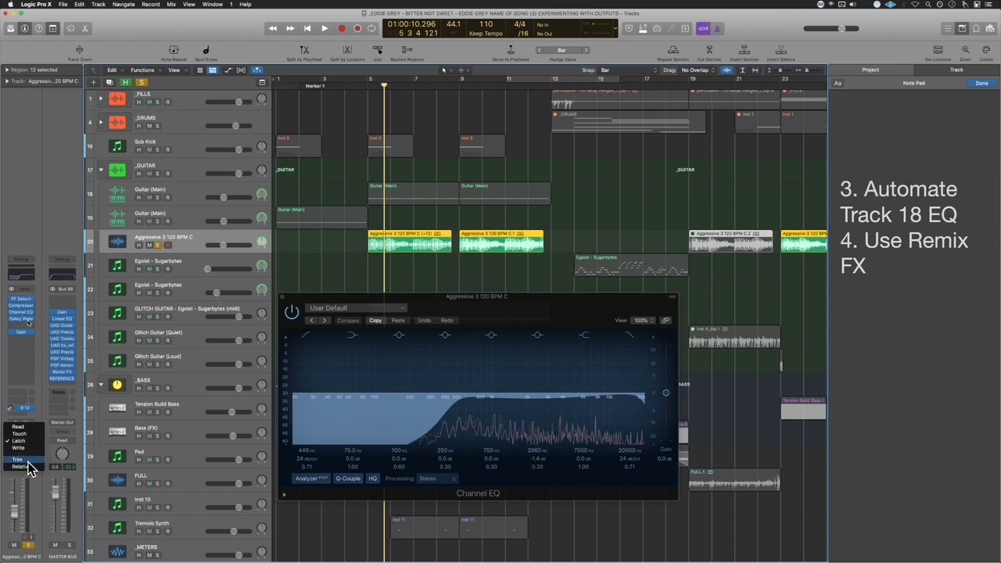
click(30, 441)
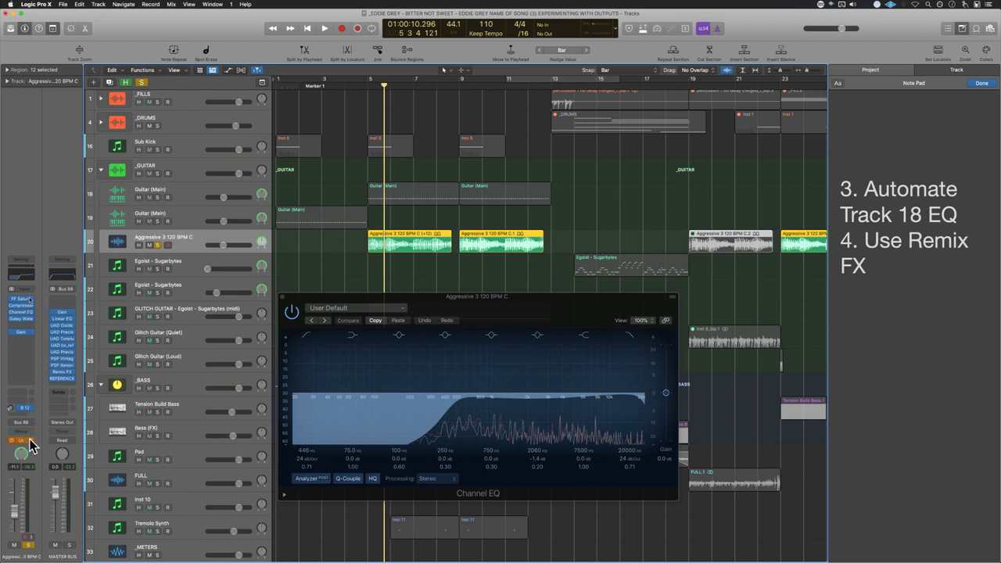
Step: Record gain automation for the Channel EQ's 2060 Hz band while playing from just before bar 5 to bar 13
mouse_move(578, 323)
mouse_down()
mouse_move(699, 130)
mouse_move(589, 323)
mouse_move(574, 326)
mouse_up()
click(359, 260)
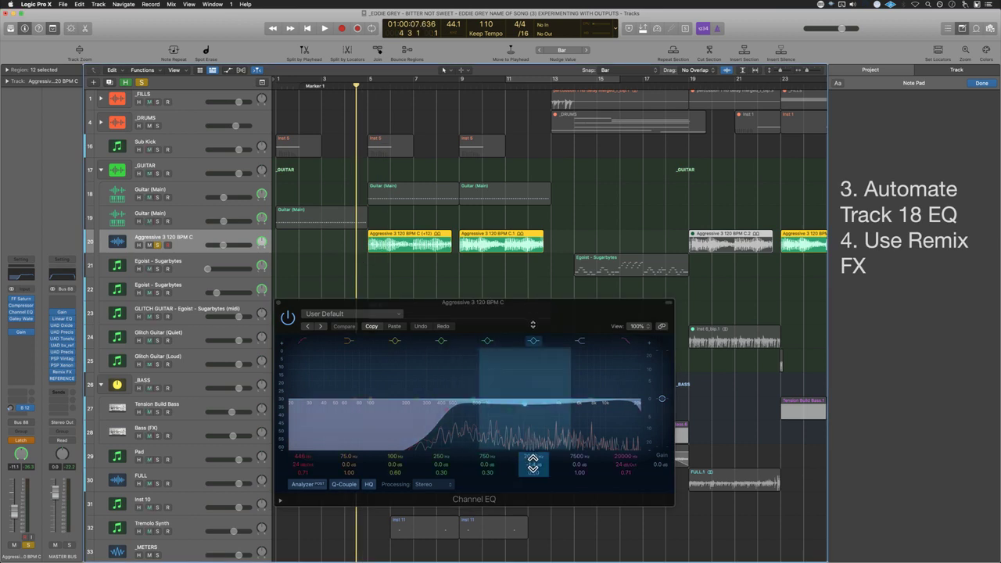
click(533, 463)
drag(536, 476, 552, 469)
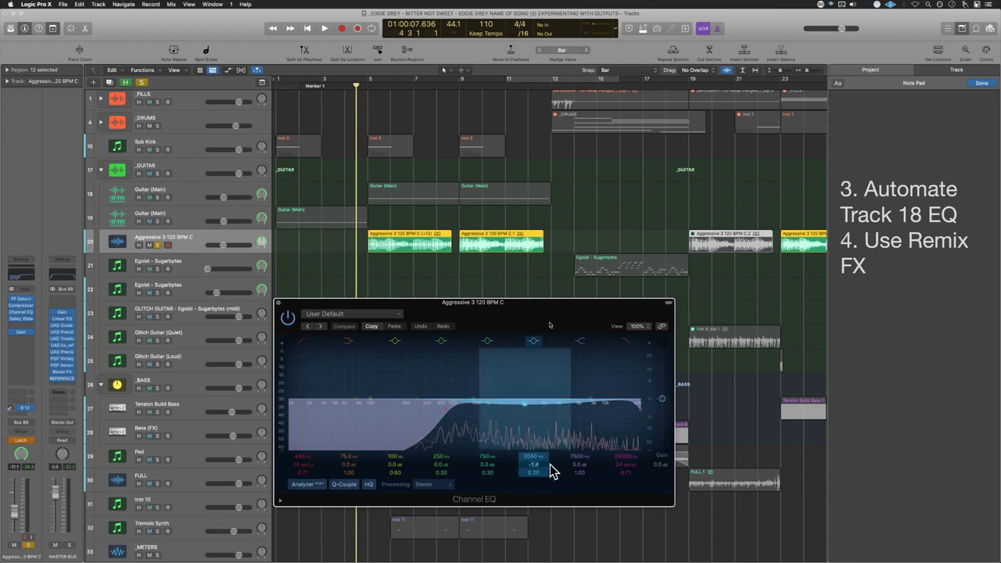
mouse_move(527, 408)
mouse_down()
mouse_move(527, 378)
mouse_move(526, 422)
mouse_move(527, 375)
mouse_move(527, 418)
mouse_move(528, 384)
mouse_move(525, 408)
mouse_up()
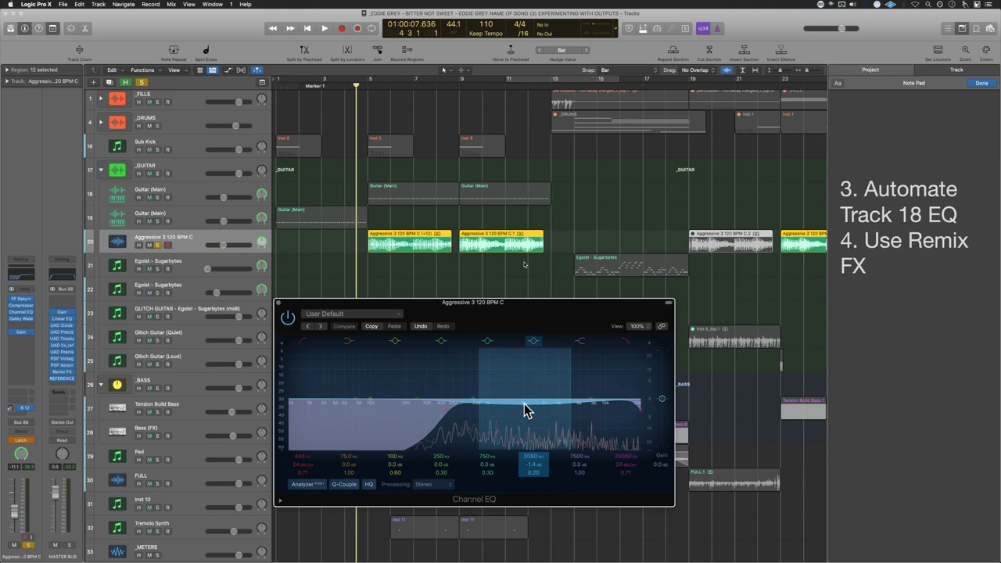
key(space)
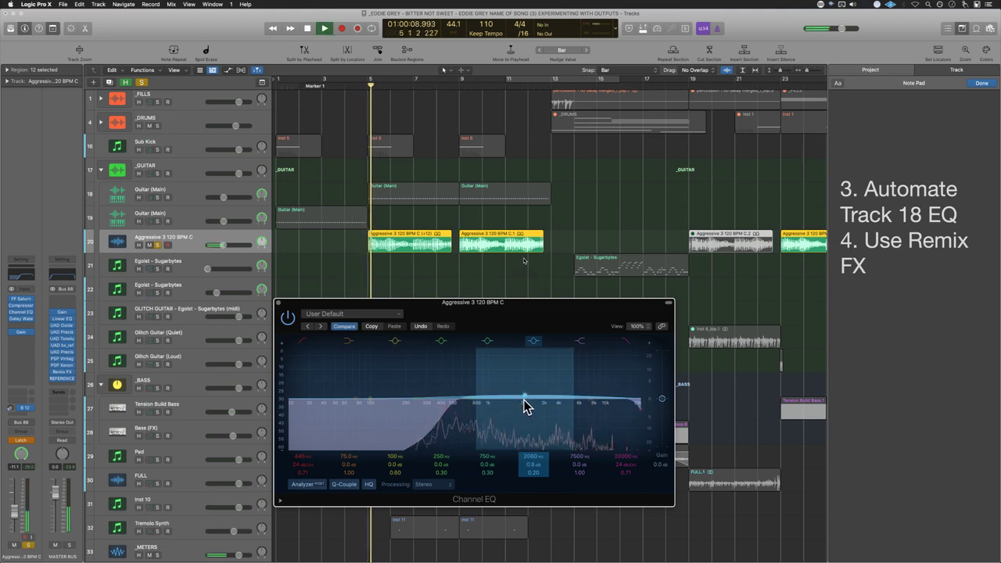
drag(523, 392, 524, 412)
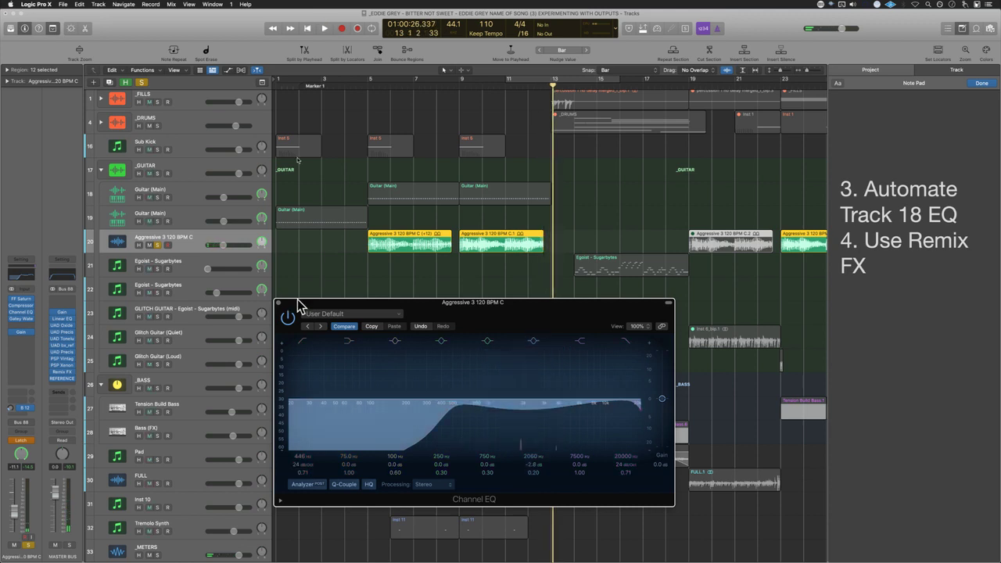
Step: Return the Aggressive 3 120 BPM C track's automation mode to Read and unsolo the track
click(22, 441)
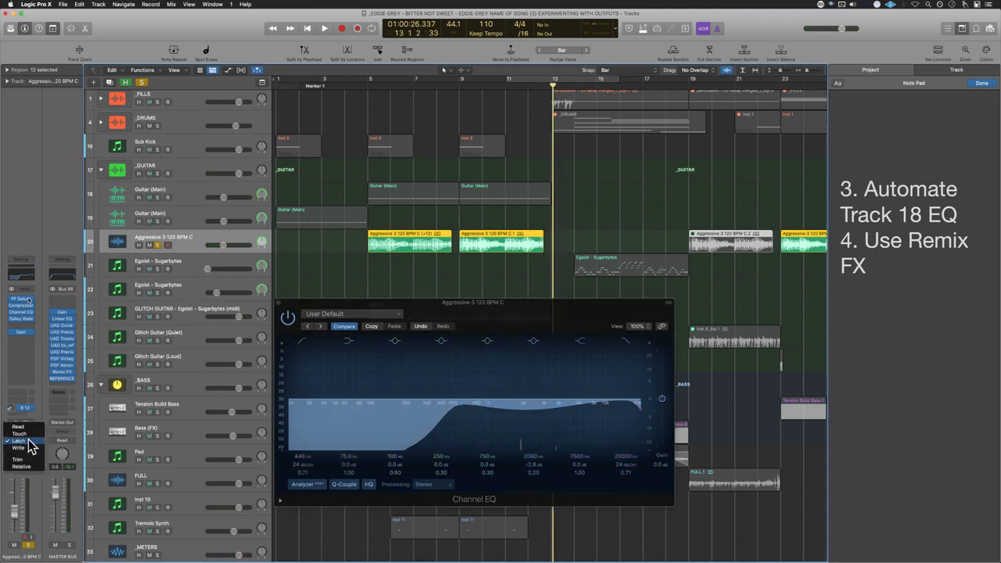
click(24, 428)
click(158, 246)
click(158, 245)
click(158, 246)
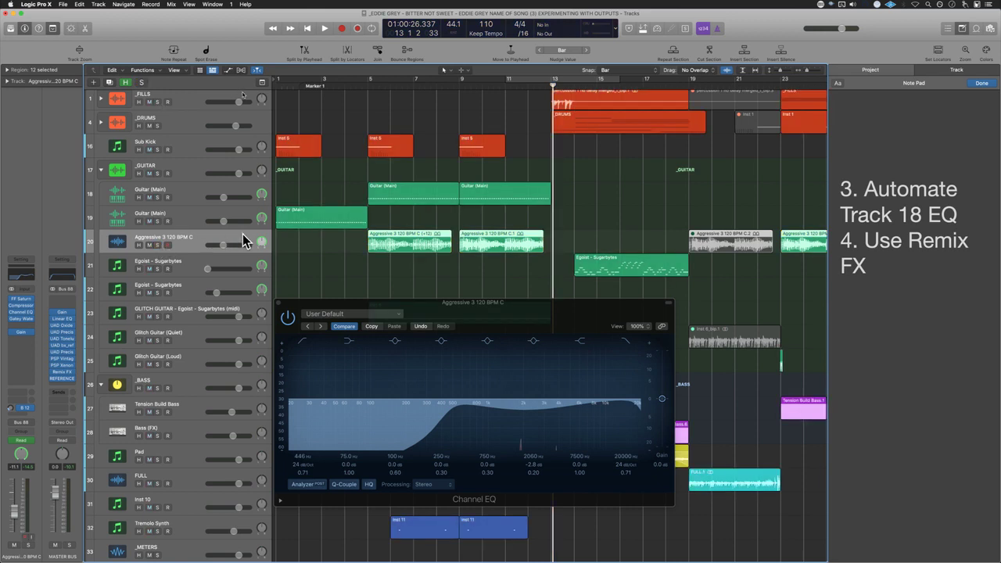
Step: Show the tracks' automation lanes and play the full mix from bar 5 to check the recorded EQ moves
key(a)
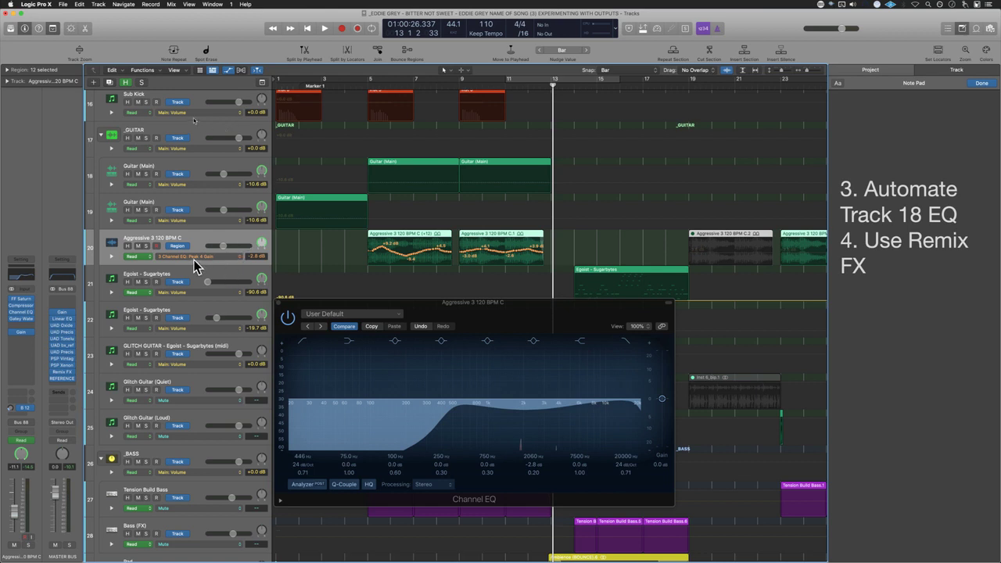
click(369, 86)
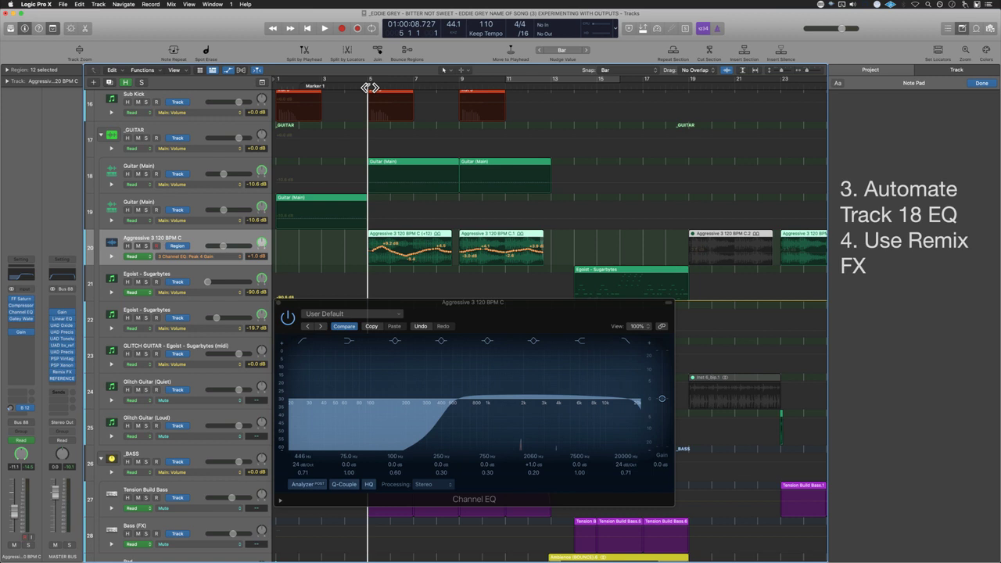
key(space)
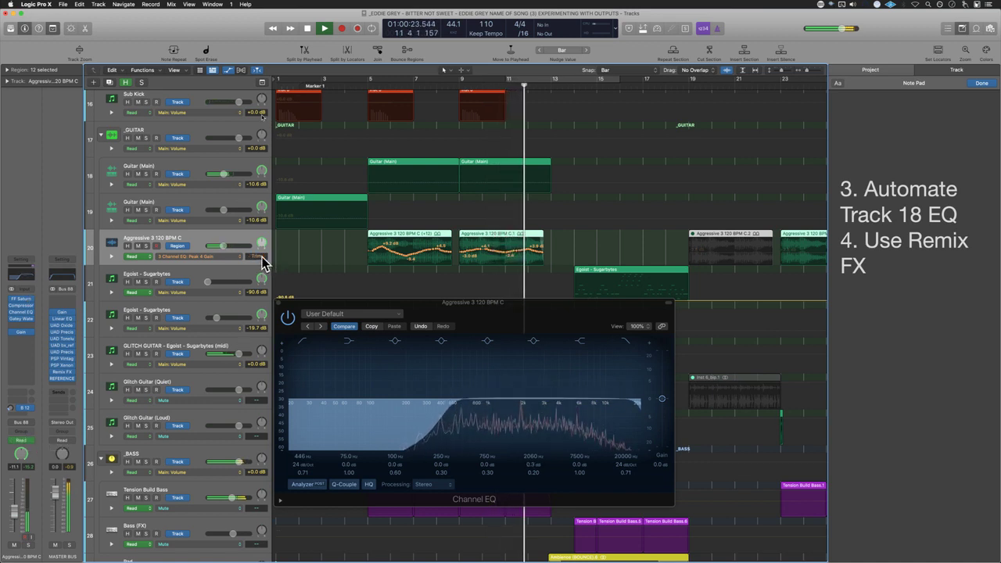
key(space)
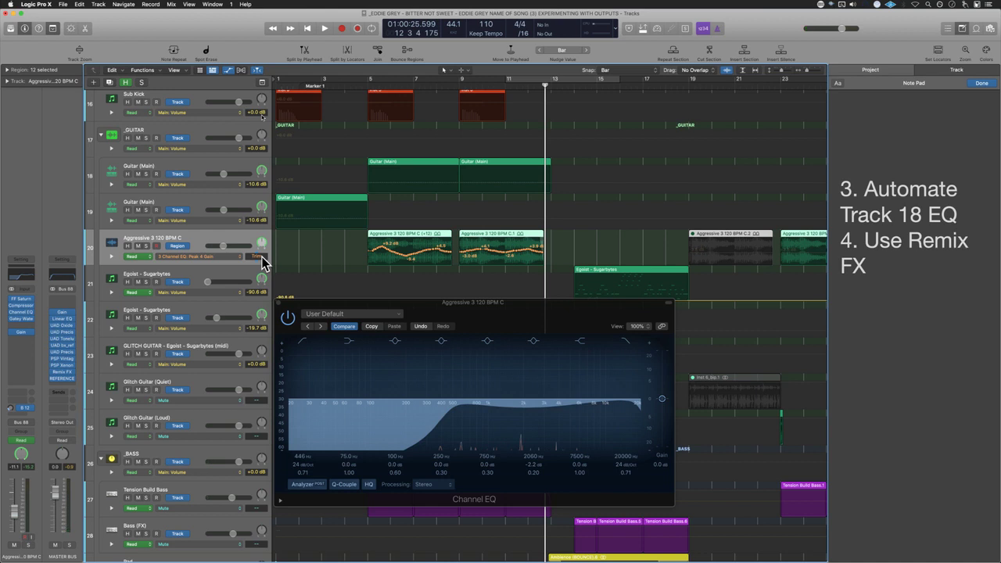
Step: Switch the Aggressive track's automation to Track to inspect its parameter choices, and return it to Region
click(179, 247)
click(182, 255)
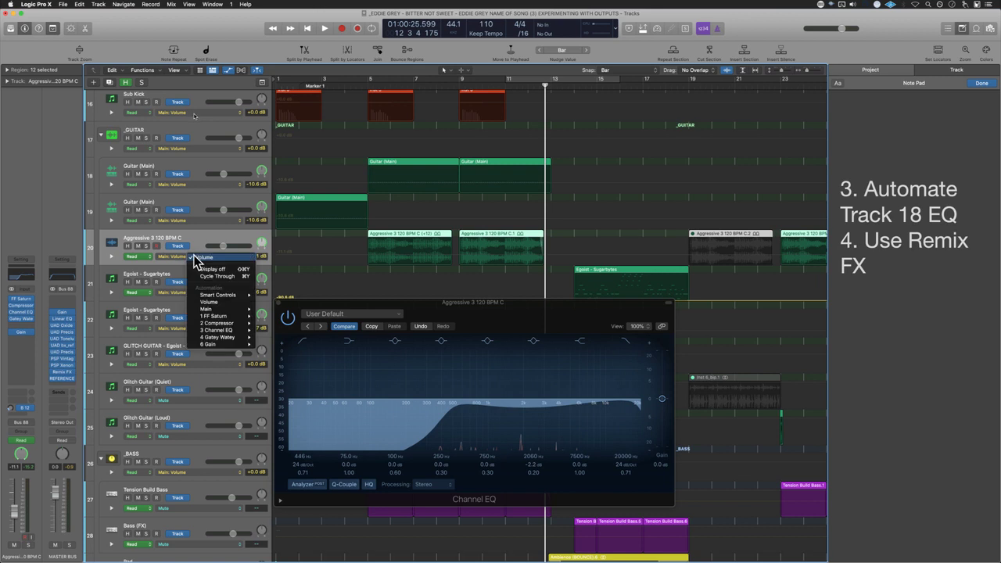
click(179, 258)
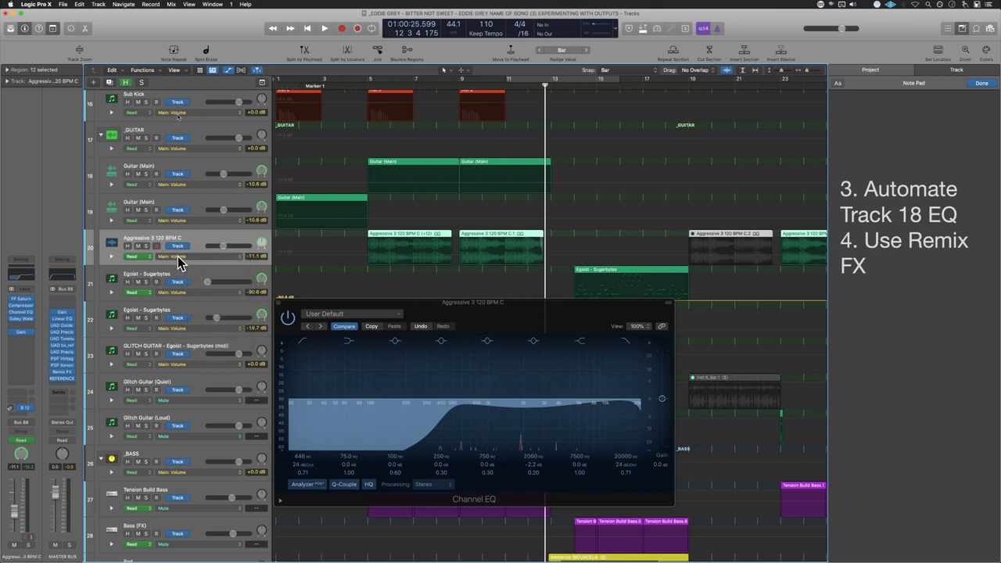
click(180, 247)
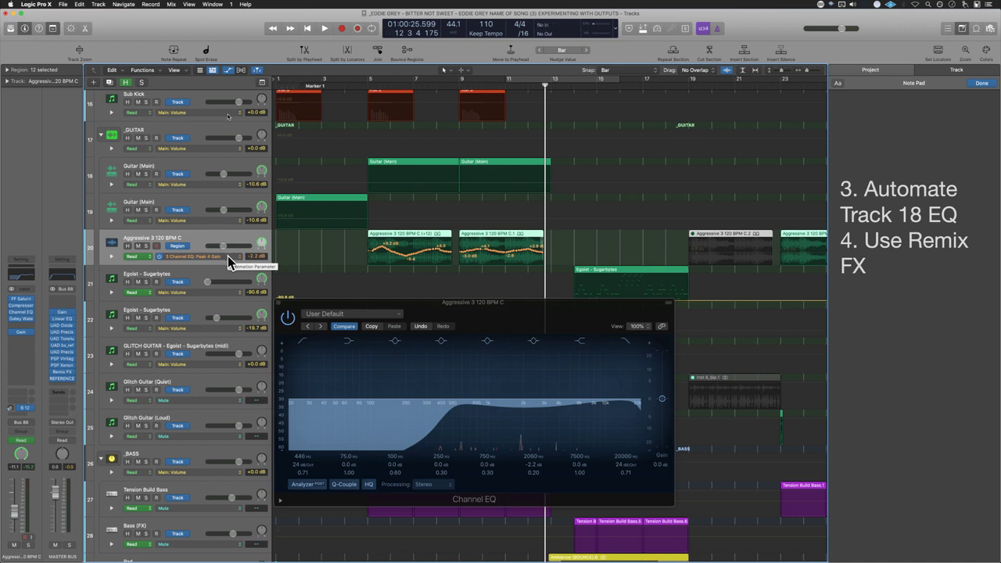
Step: Trim the whole Peak 4 Gain automation down to about -8.9 dB at bar 12 and play from just before bar 5
drag(261, 258, 266, 299)
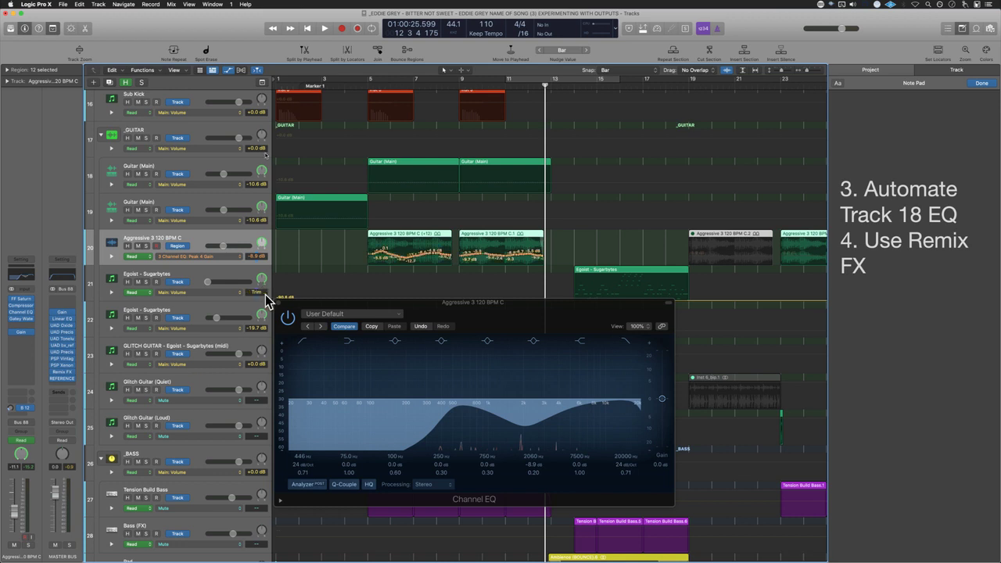
click(361, 85)
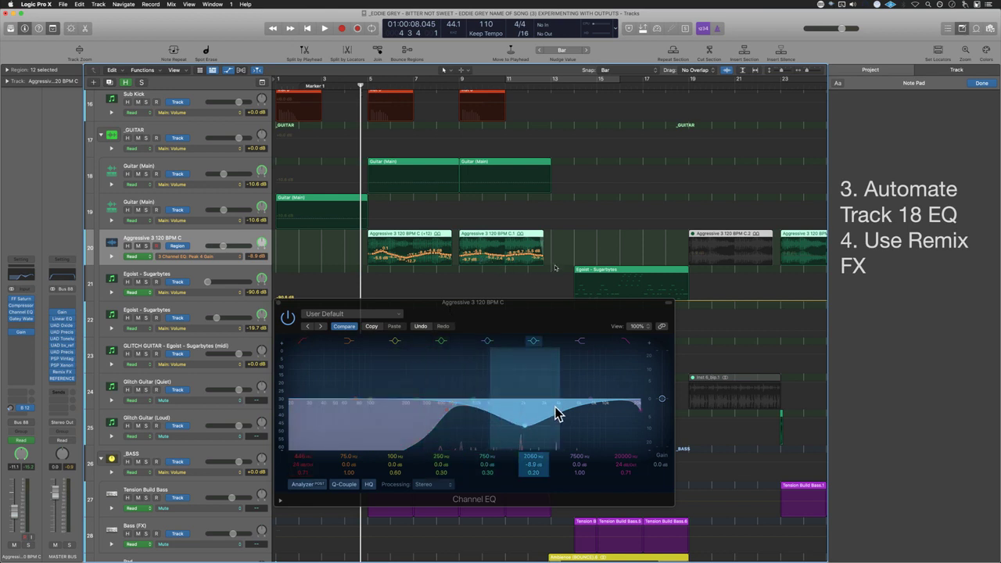
key(space)
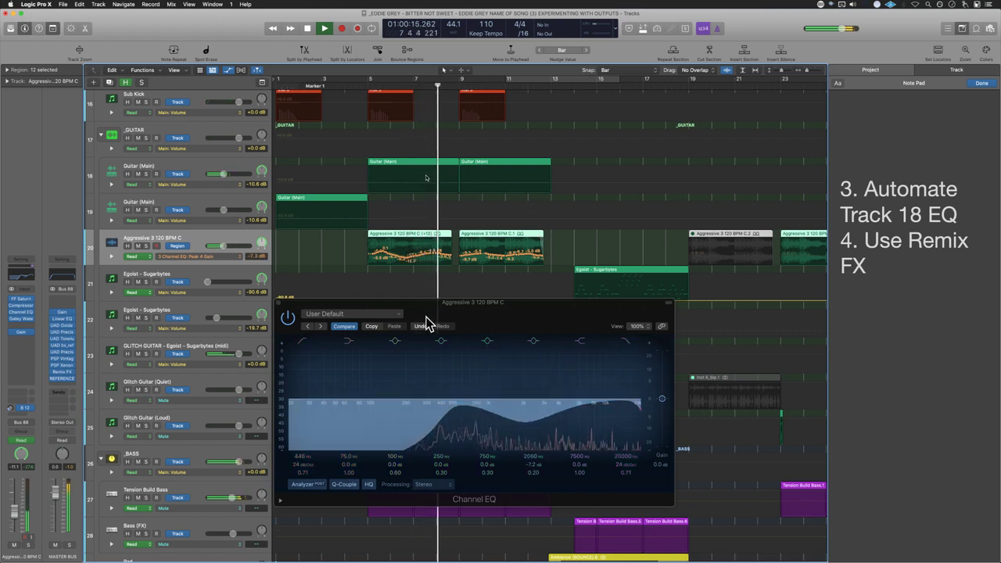
Step: Trim the Peak 4 Gain automation back up and replay the mix from just before bar 5
click(261, 249)
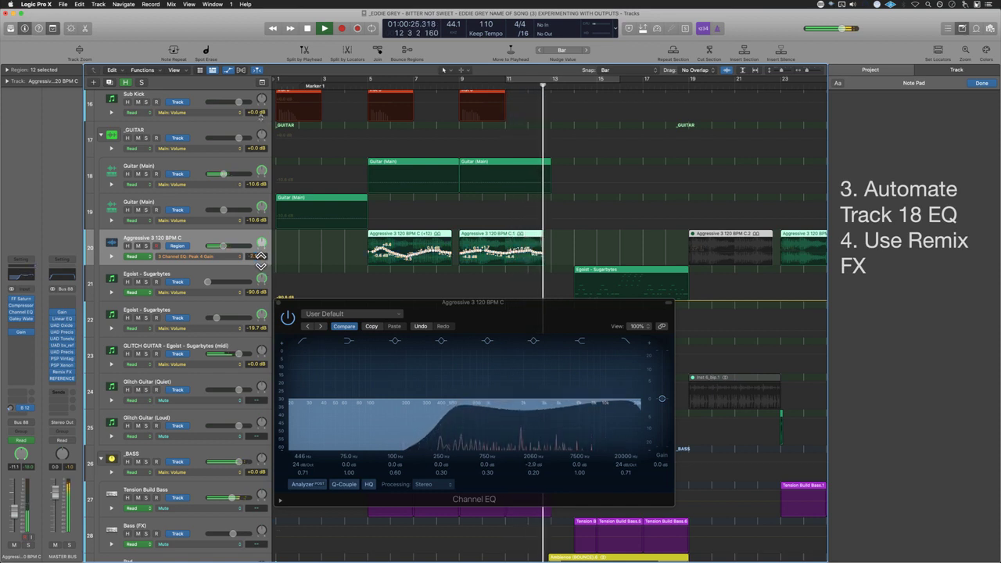
key(space)
click(377, 86)
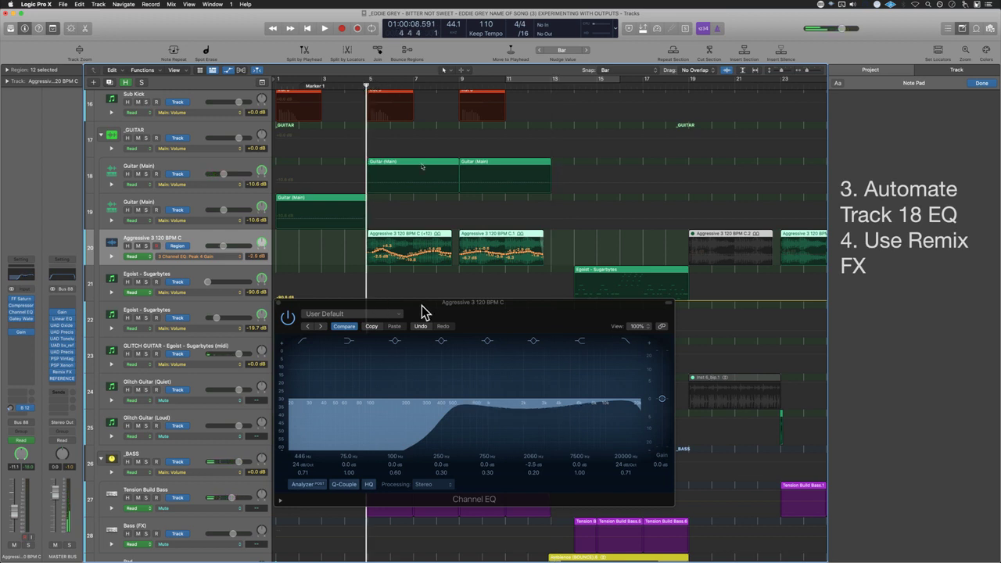
key(space)
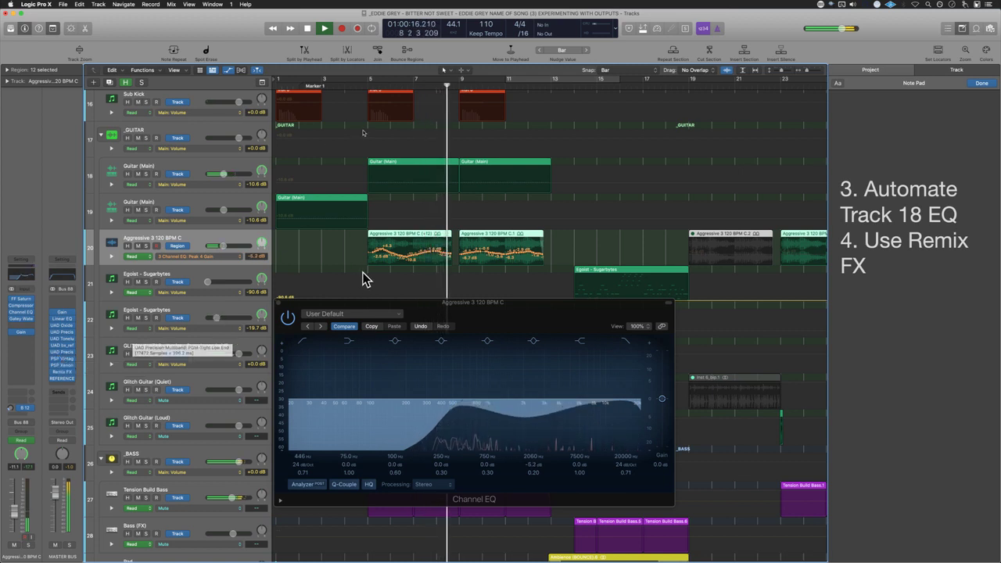
Step: Select the Peak 4 Gain automation curve in the first Aggressive 3 120 BPM C region, deselect the region and stop playback
drag(357, 245, 447, 262)
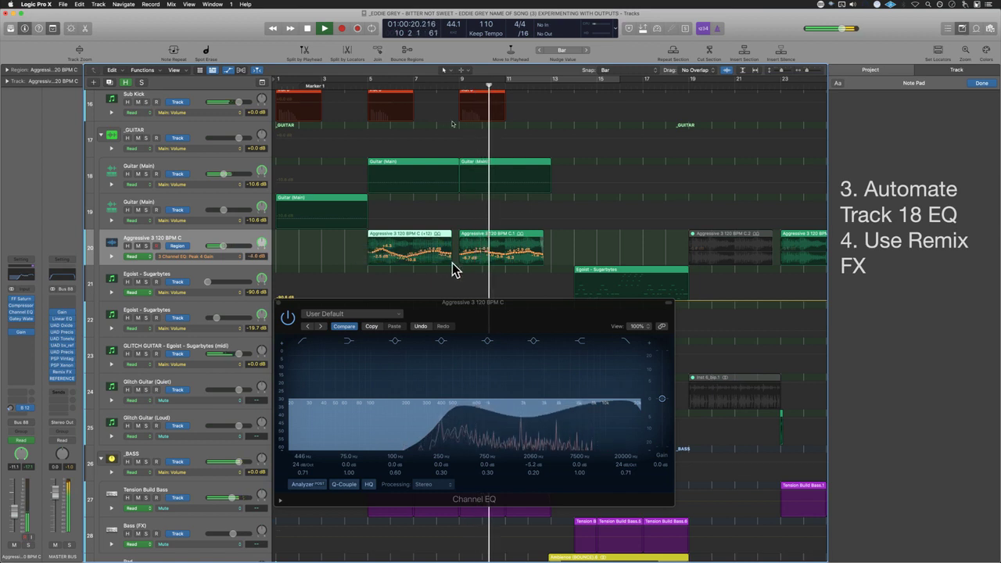
click(431, 256)
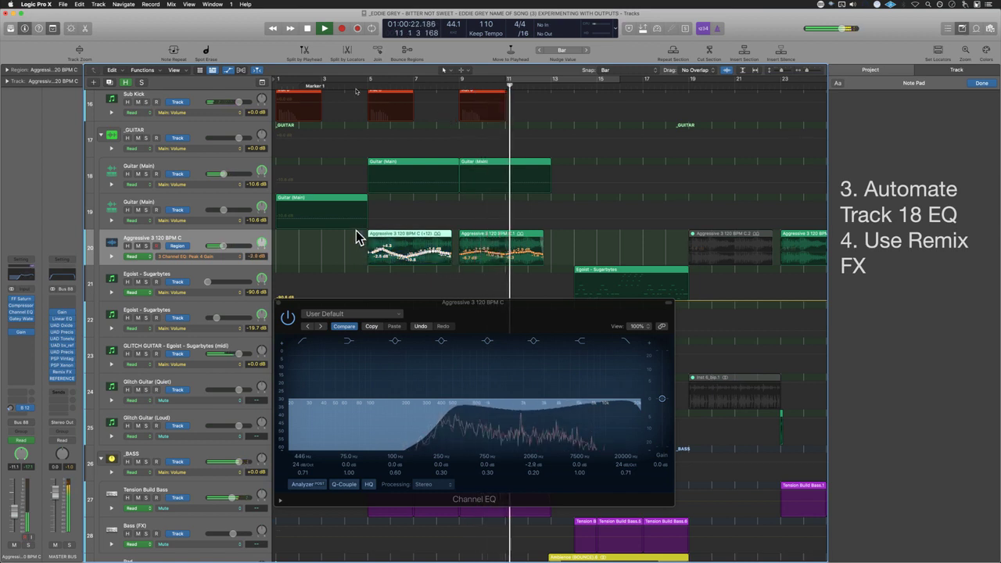
click(248, 244)
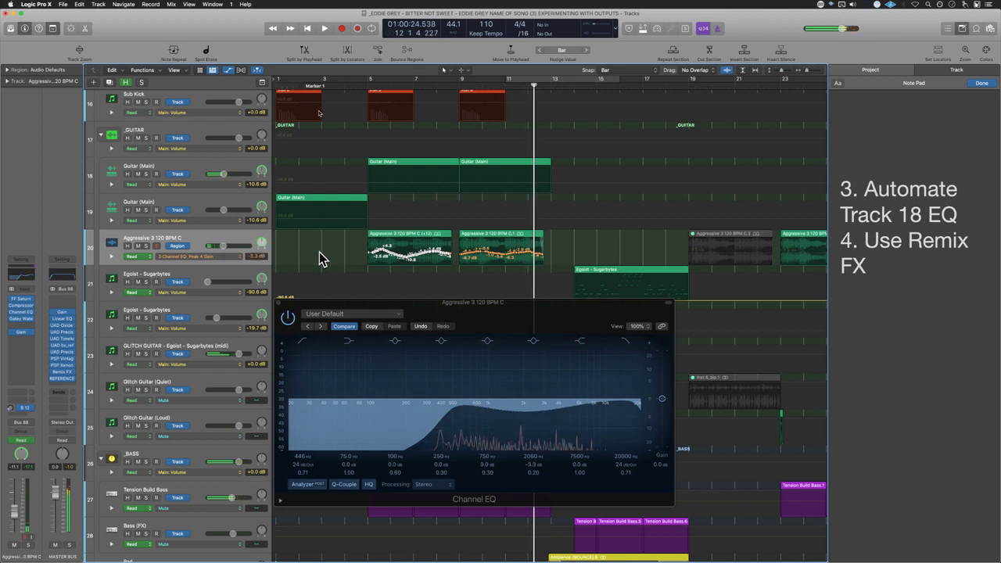
Step: Select the Peak 4 Gain automation in both Aggressive 3 120 BPM C regions and trim it up to about -1.0 dB at bar 12
drag(319, 259, 610, 252)
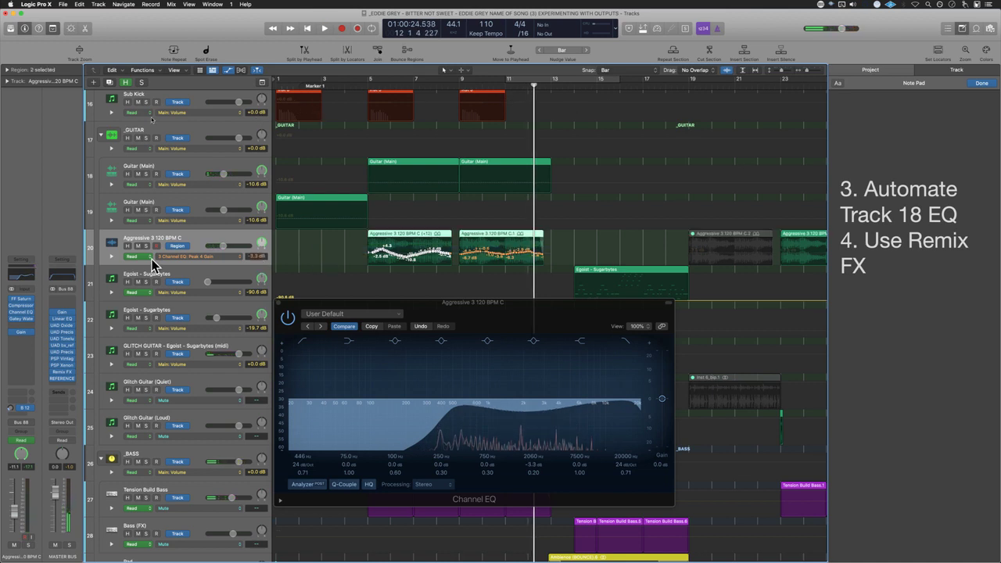
click(255, 244)
drag(552, 251, 313, 265)
drag(465, 248, 581, 273)
drag(262, 259, 262, 249)
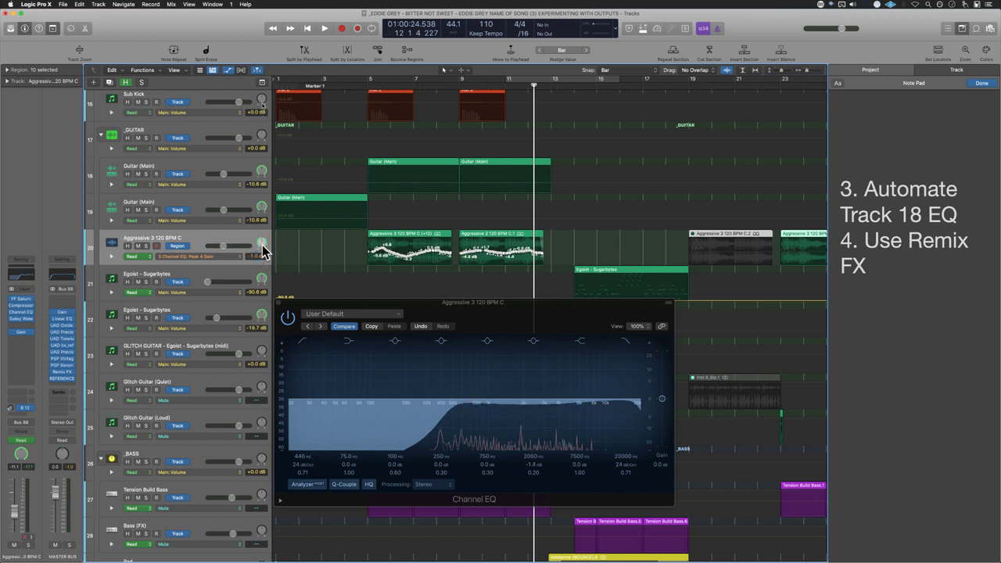
Step: Play the mix from just before bar 5 to bar 12, soloing the Aggressive track for part of the pass
click(363, 85)
key(space)
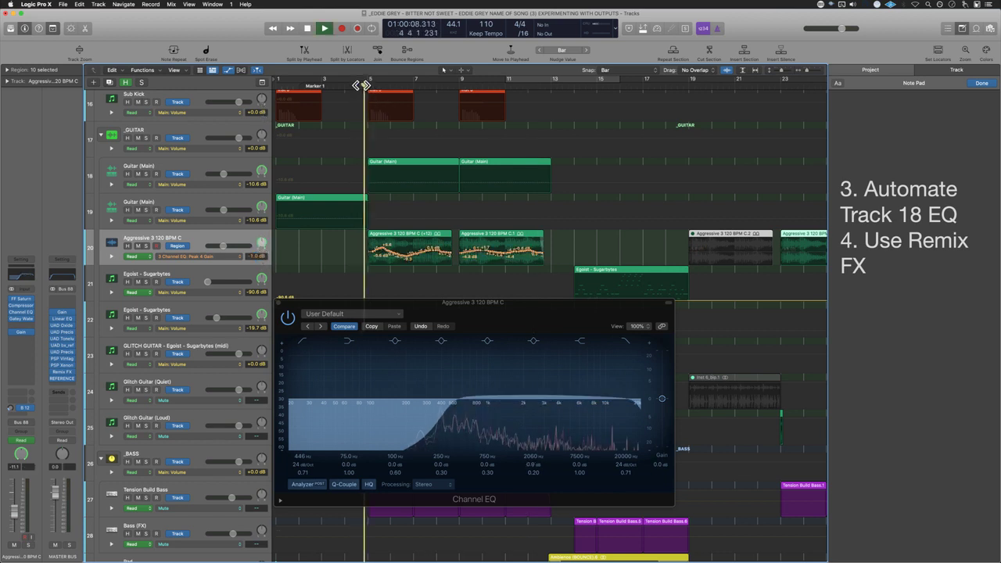
key(s)
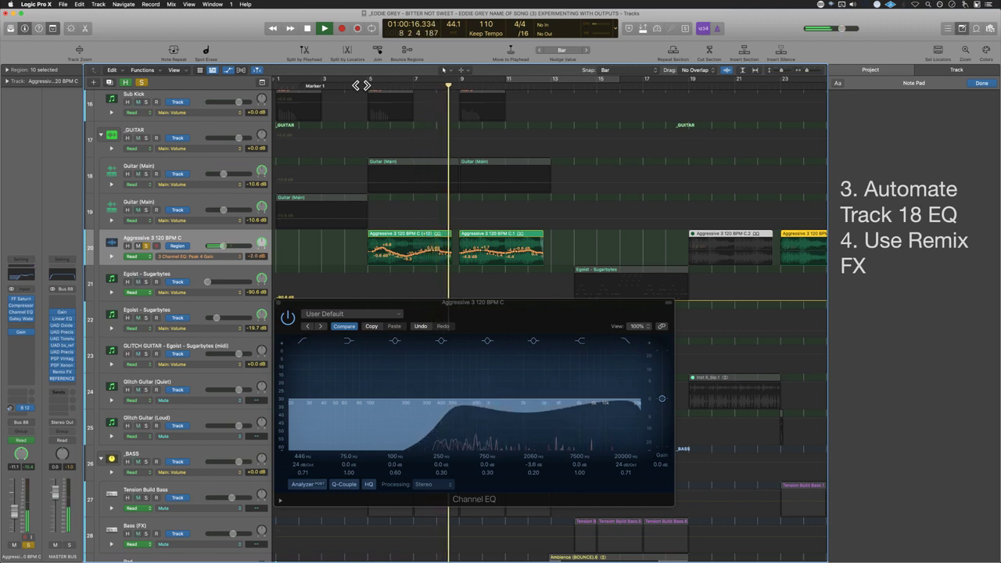
key(s)
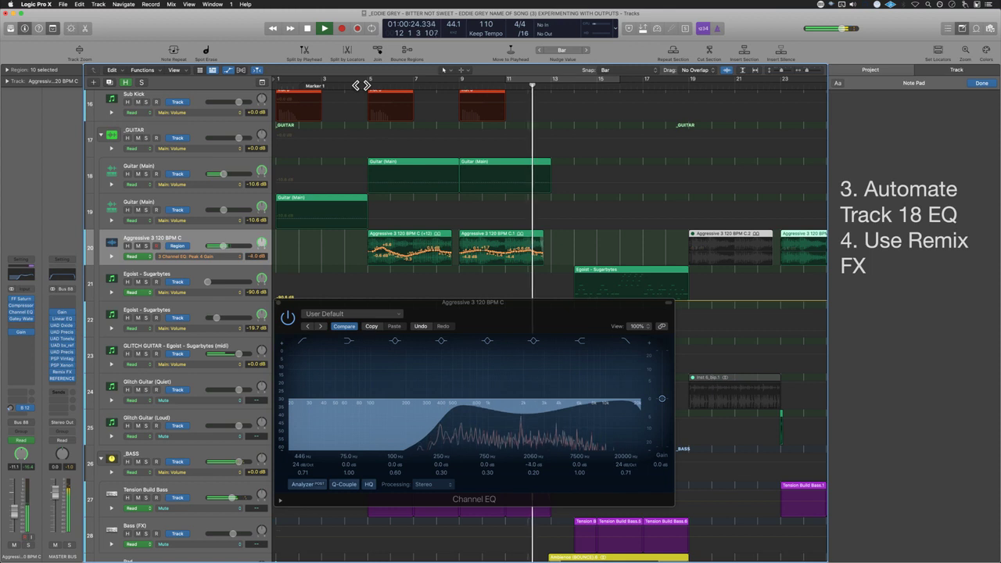
key(space)
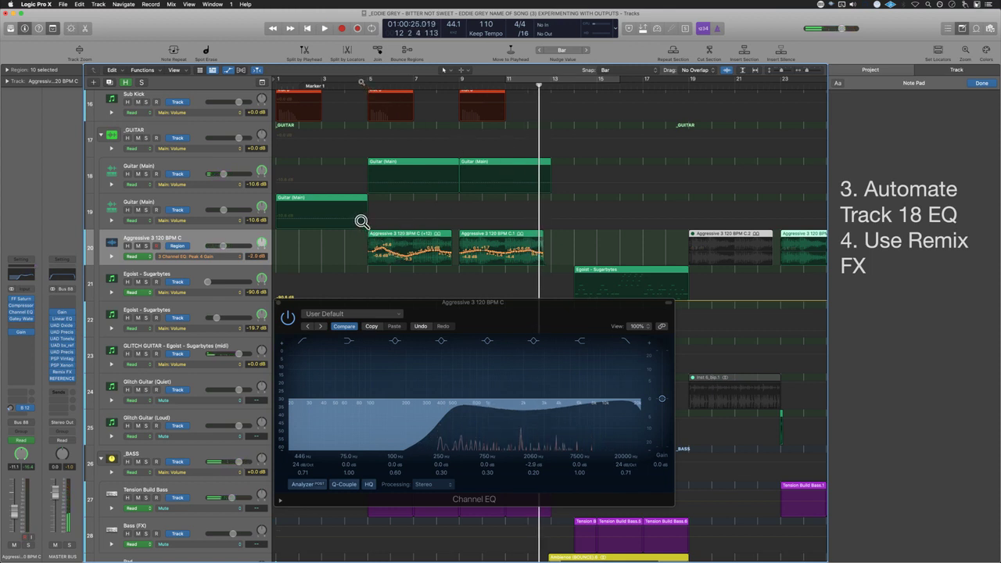
Step: Close the Channel EQ, hide the automation around the two Aggressive regions and save the project
drag(362, 225, 563, 284)
click(280, 302)
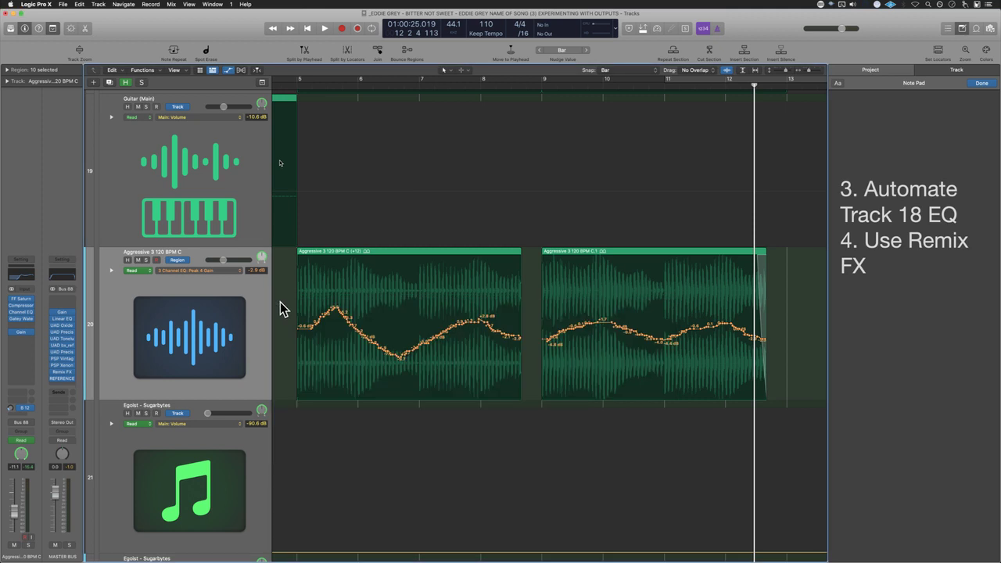
scroll(331, 364, down, 3)
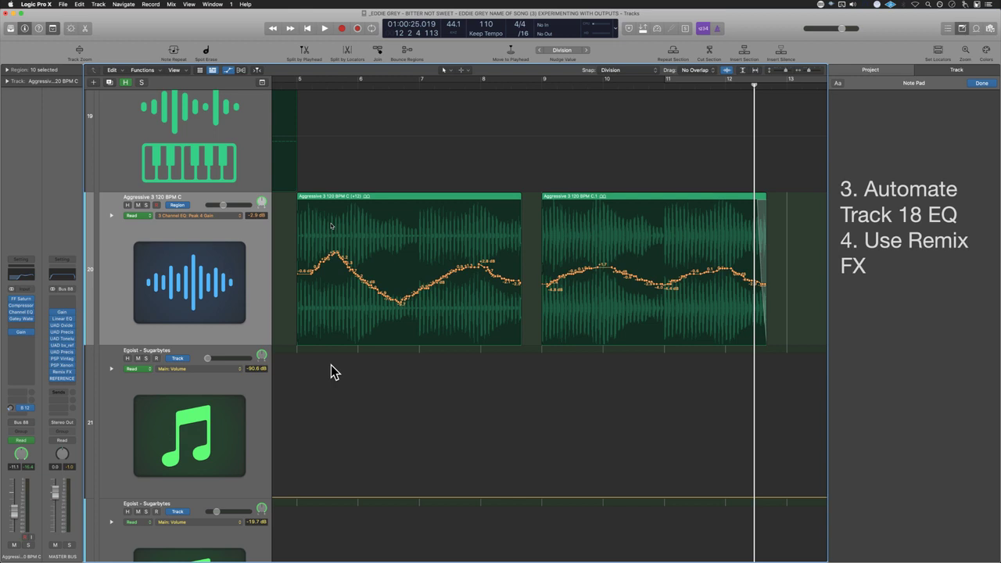
key(a)
key(super+s)
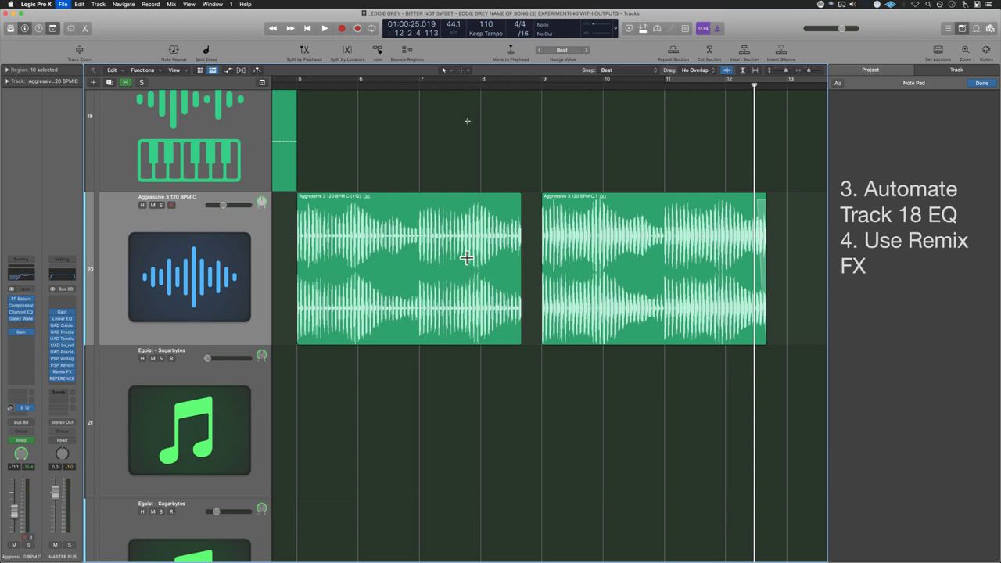
Step: Clear the marquee in the first Aggressive region, save the project and audition the guitar from just before bar 5 to bar 6
mouse_move(369, 226)
mouse_down()
mouse_move(364, 219)
mouse_move(403, 218)
mouse_move(376, 218)
mouse_up()
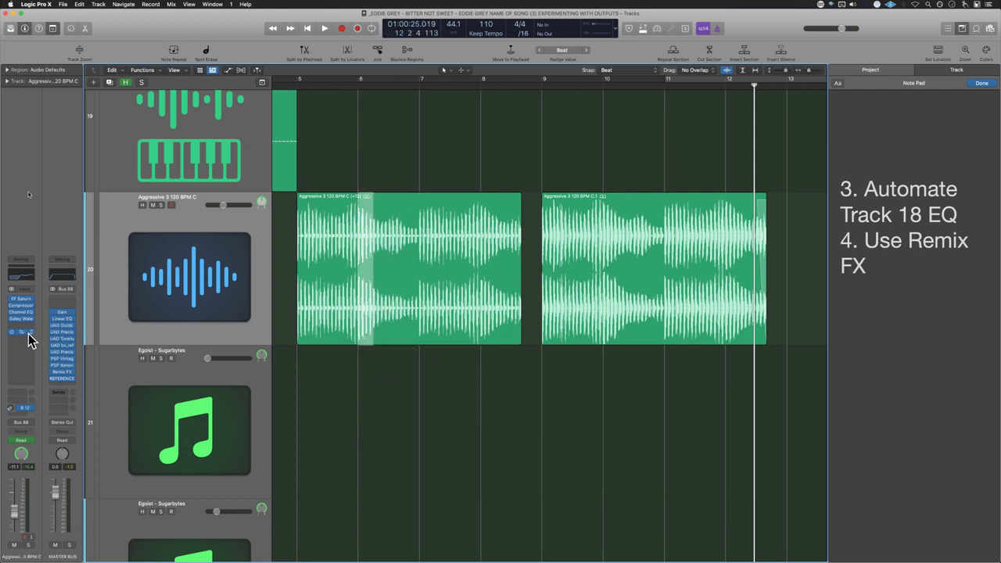
click(289, 317)
click(289, 328)
key(super+s)
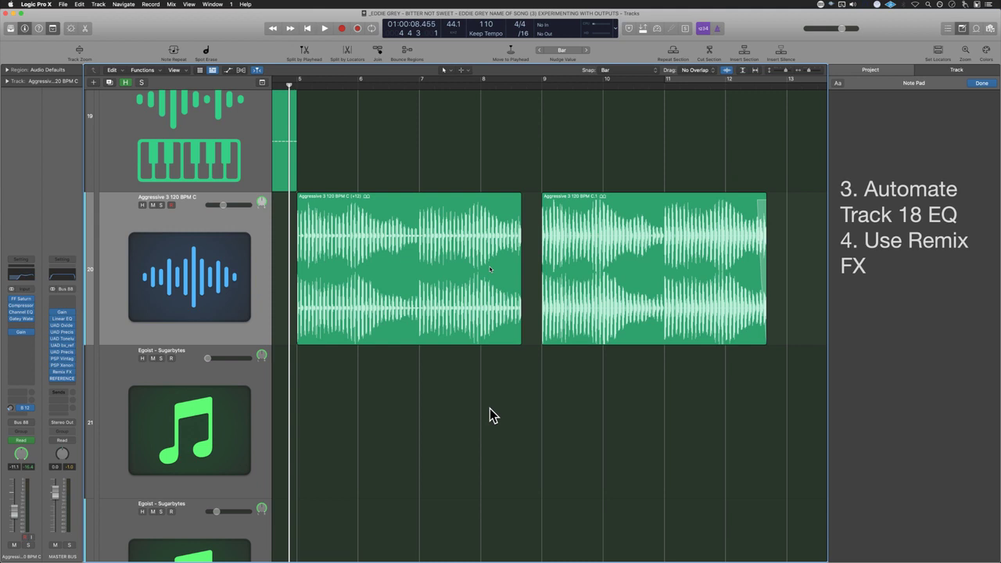
key(super+s)
key(space)
key(super+Right)
key(super+Right)
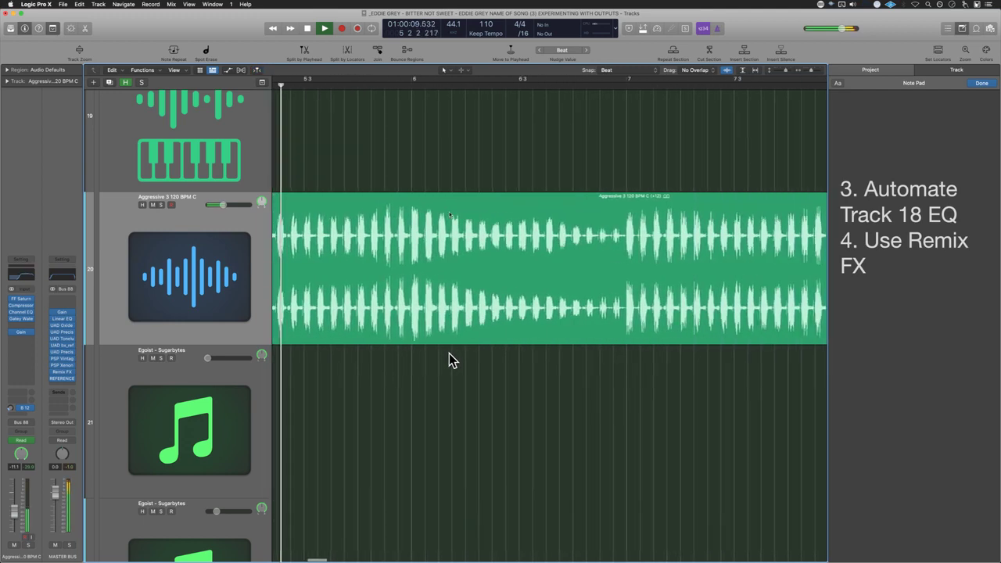
key(space)
scroll(374, 317, left, 3)
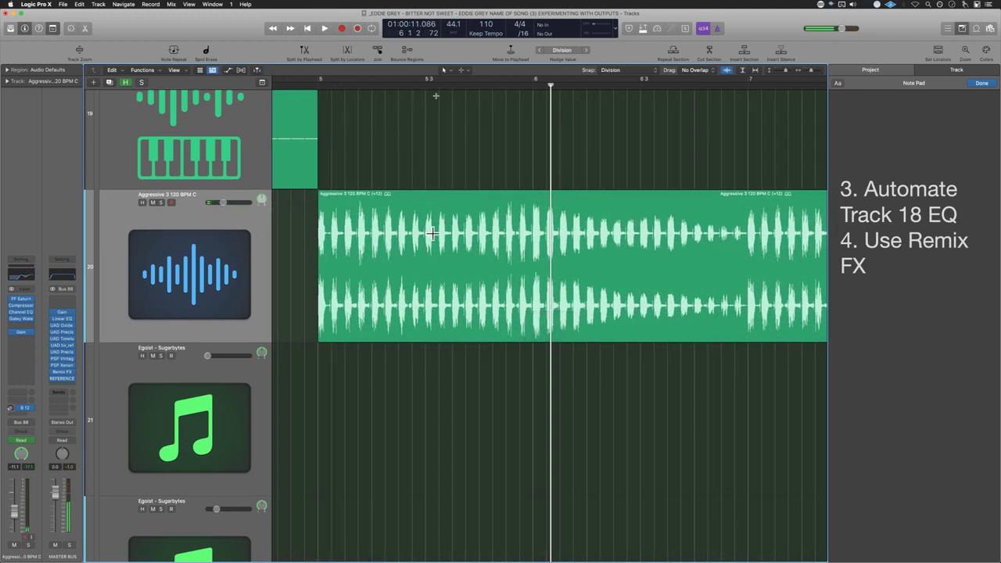
Step: Split out a short slice of the first Aggressive region between about 5 3 and bar 6 and show its region parameters to adjust the gain
drag(454, 221, 492, 344)
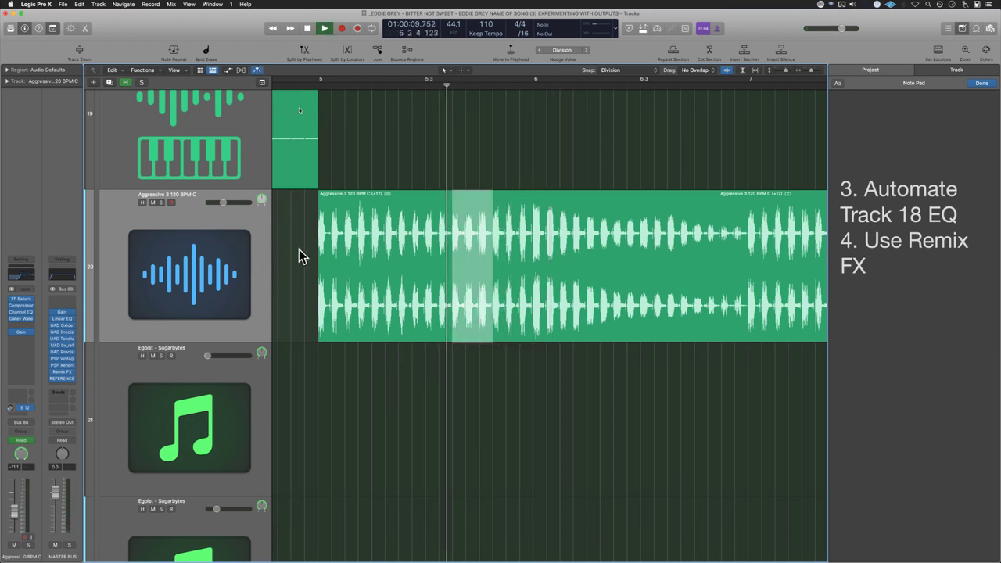
scroll(299, 249, left, 2)
key(space)
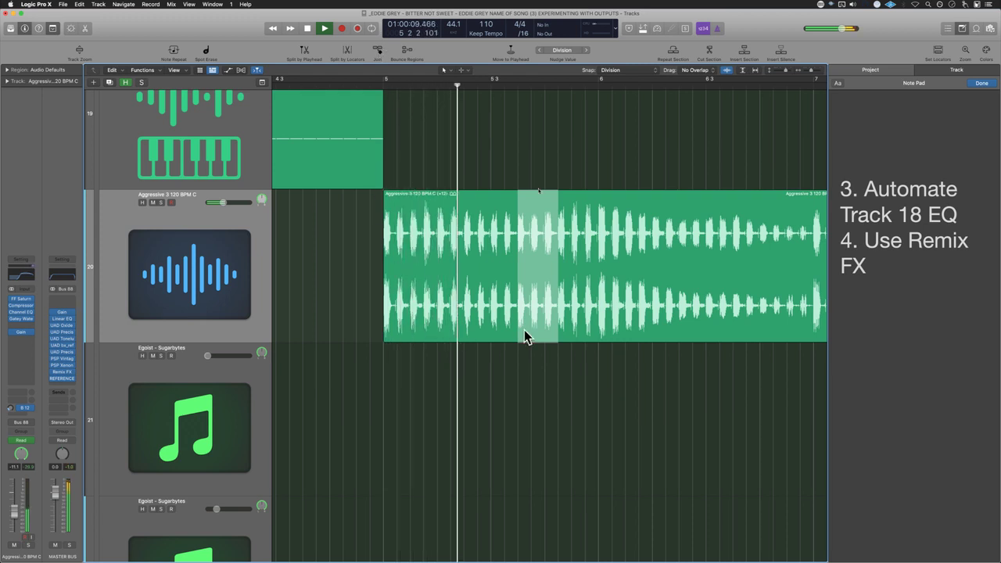
key(space)
drag(501, 256, 555, 264)
click(538, 251)
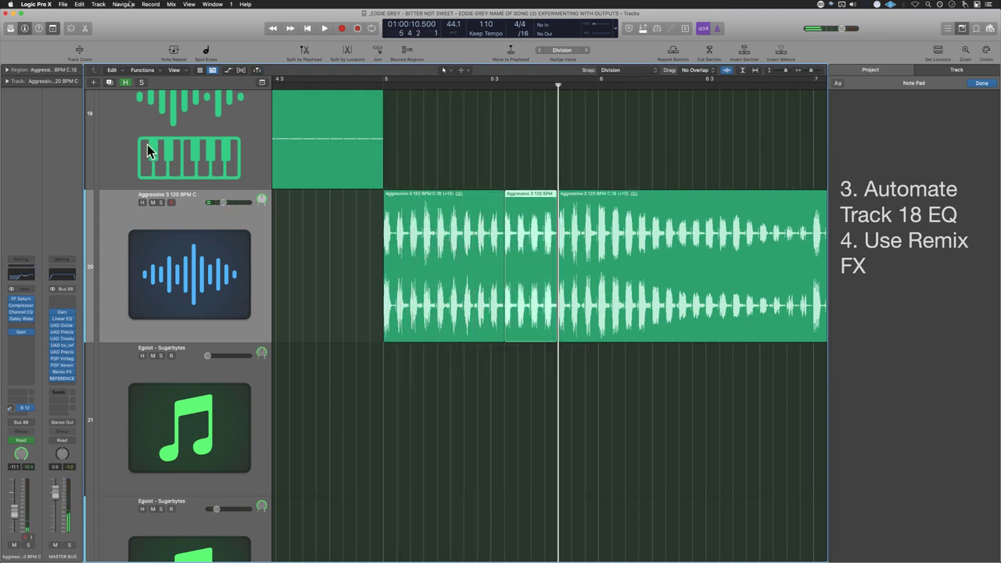
drag(879, 266, 689, 127)
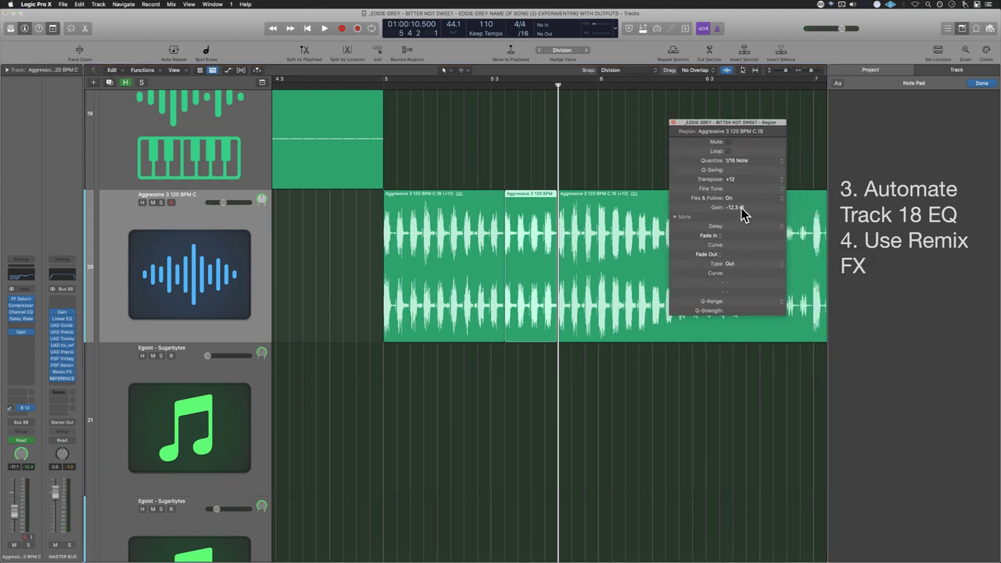
Step: Play on past bar 8, split out a short slice just after bar 8 and lower its gain to -15.5 dB
click(326, 375)
key(space)
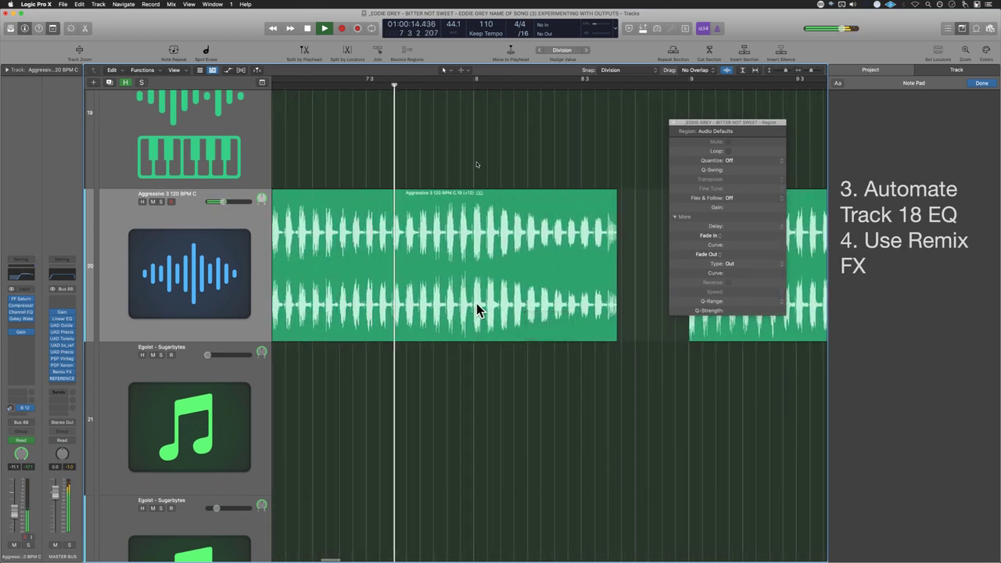
key(space)
drag(509, 230, 529, 226)
click(512, 222)
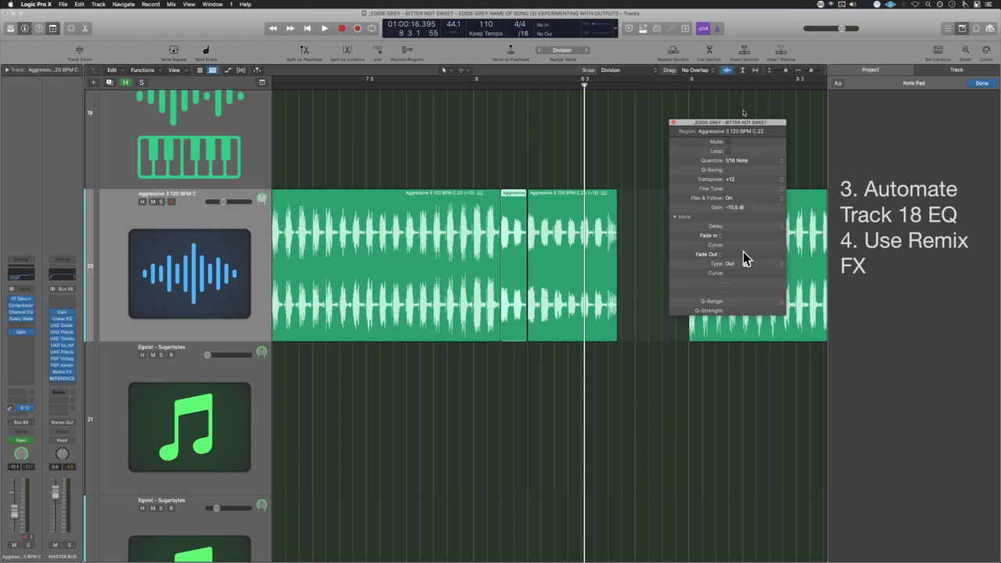
Step: Open the Aggressive track's insert plug-ins, including Compressor, Channel EQ, Gatey Watey and Gain, to inspect them, and close them all
click(21, 306)
click(21, 312)
click(21, 320)
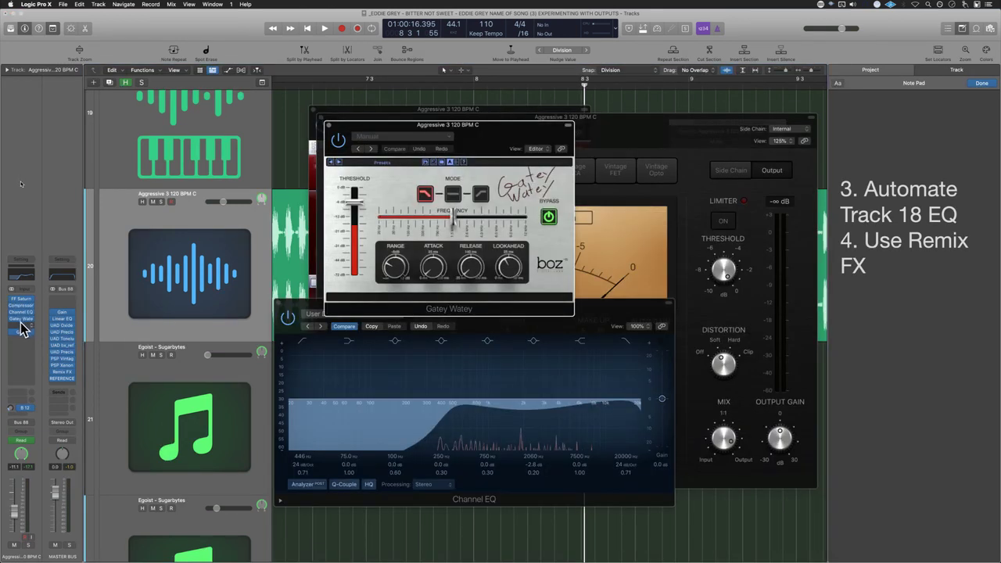
click(21, 333)
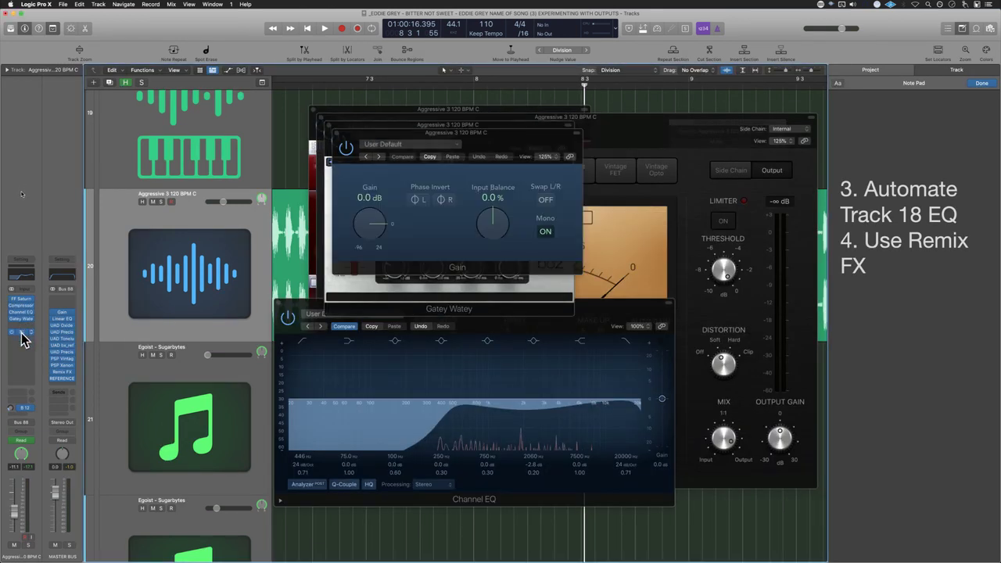
alt+click(338, 135)
Step: Replay the passage from the second half of bar 7 and lower the gain of the slice just after bar 8 to -22.9 dB
click(356, 151)
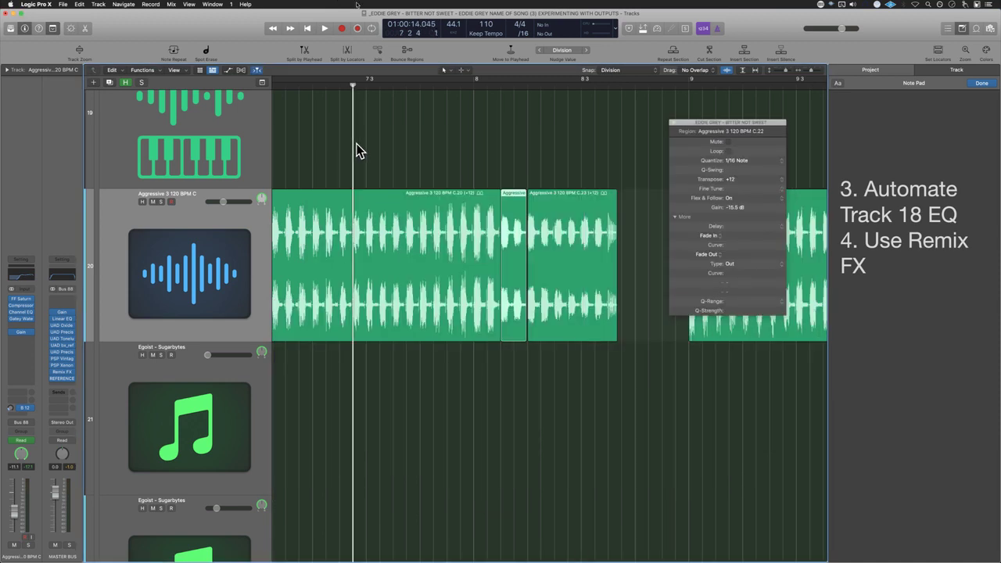
key(space)
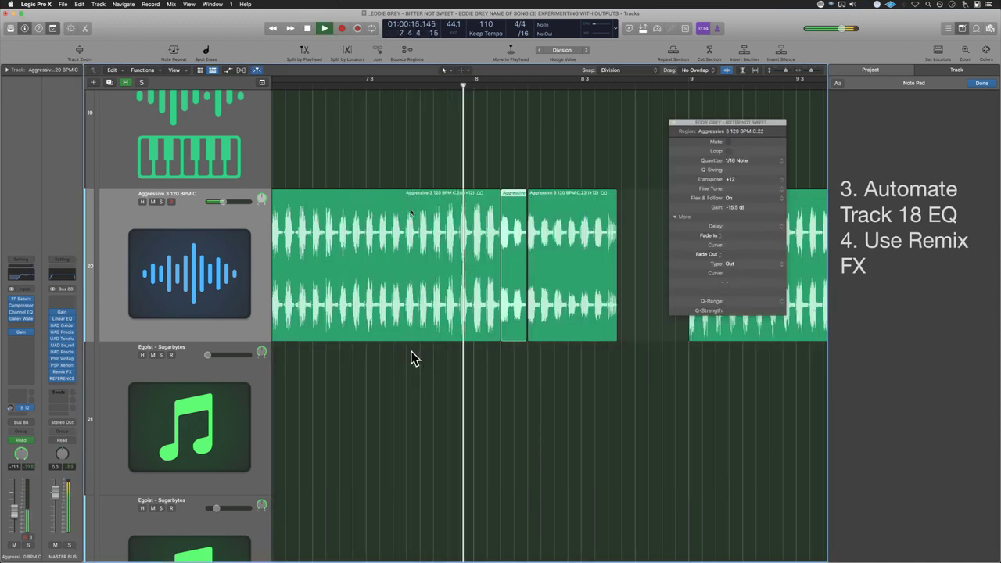
key(space)
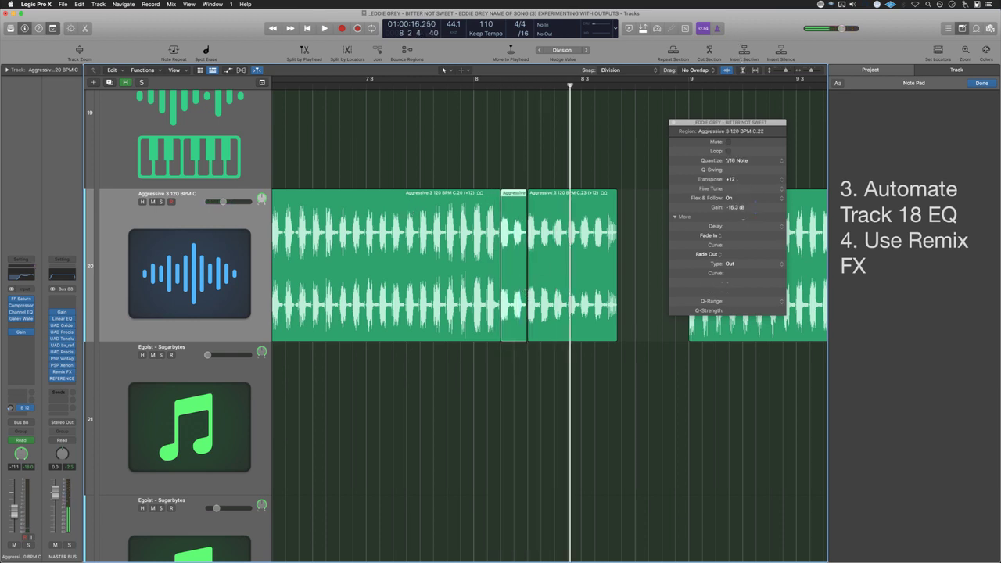
drag(735, 207, 748, 272)
key(space)
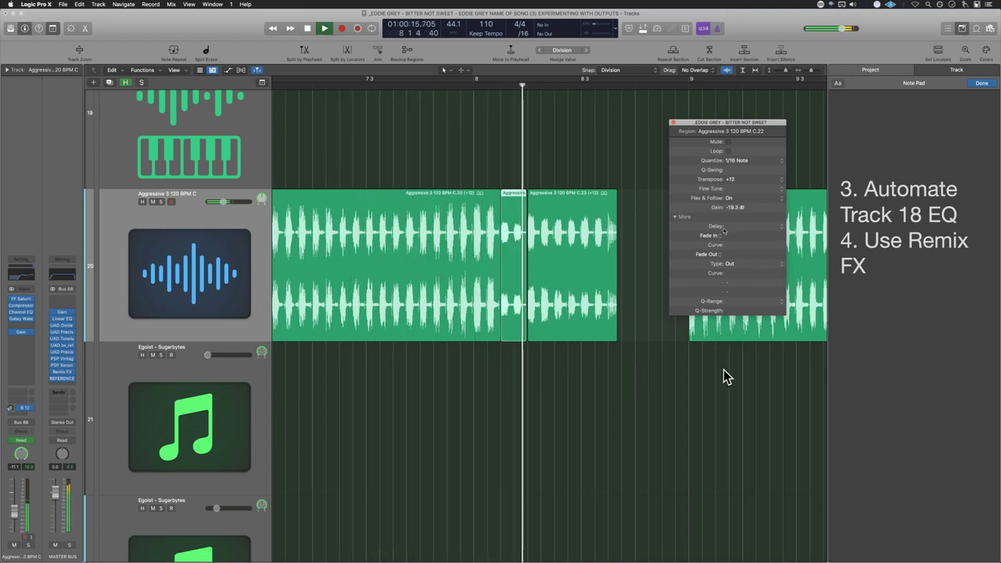
key(space)
drag(750, 213, 750, 215)
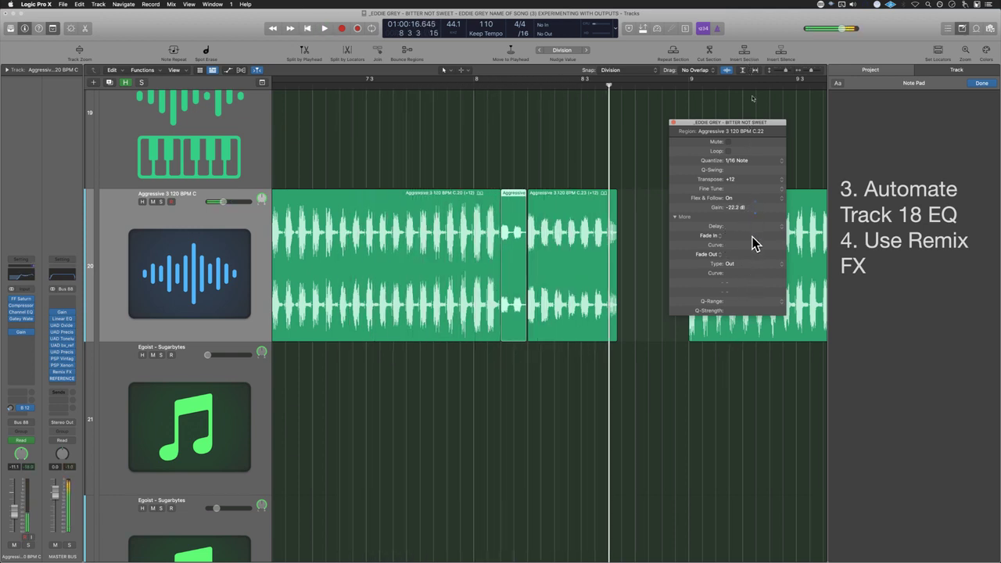
key(space)
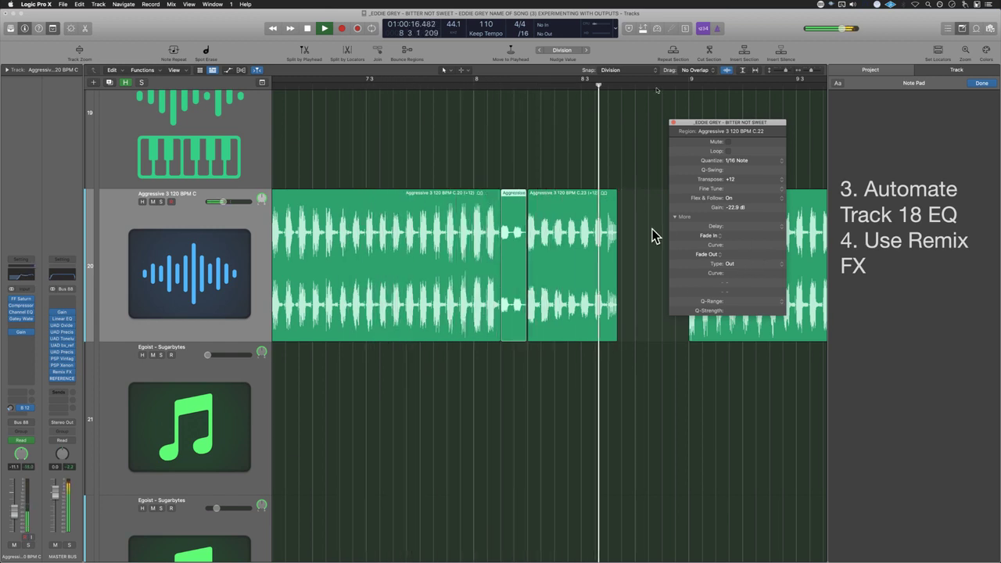
Step: Split out a short slice just after bar 10 in the second Aggressive region and lower its gain to -18.2 dB
drag(683, 129, 575, 369)
key(space)
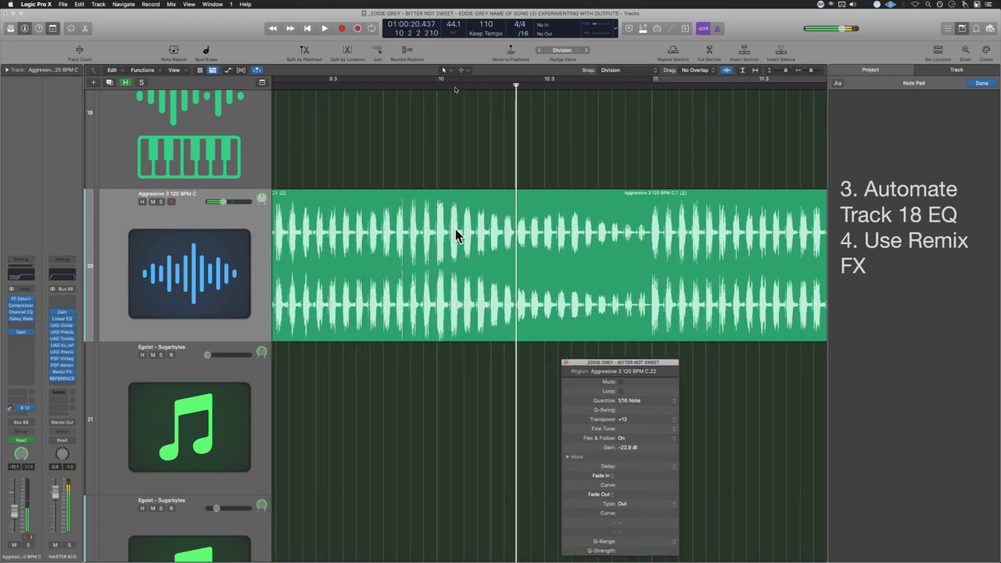
drag(452, 223, 504, 258)
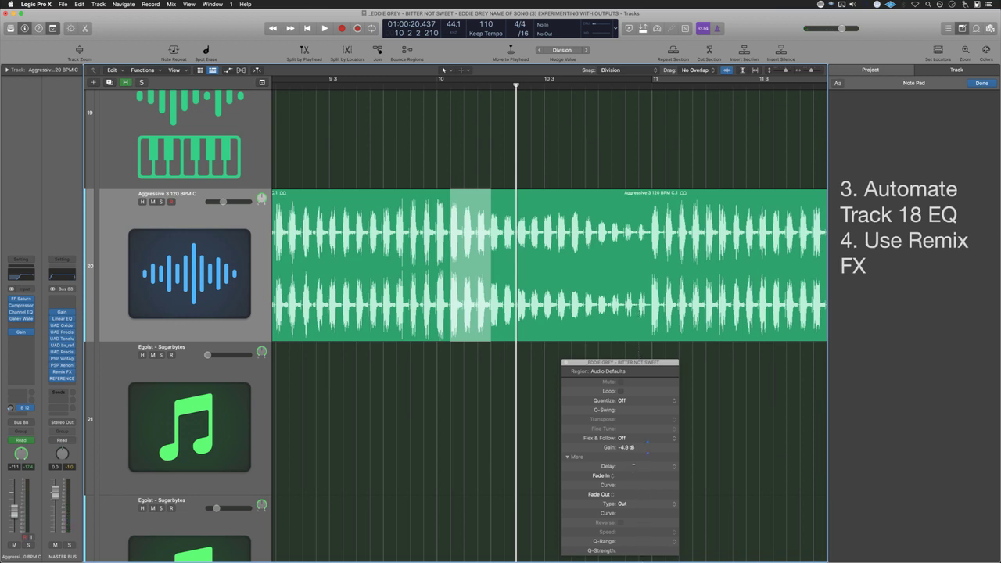
drag(635, 447, 635, 442)
click(478, 280)
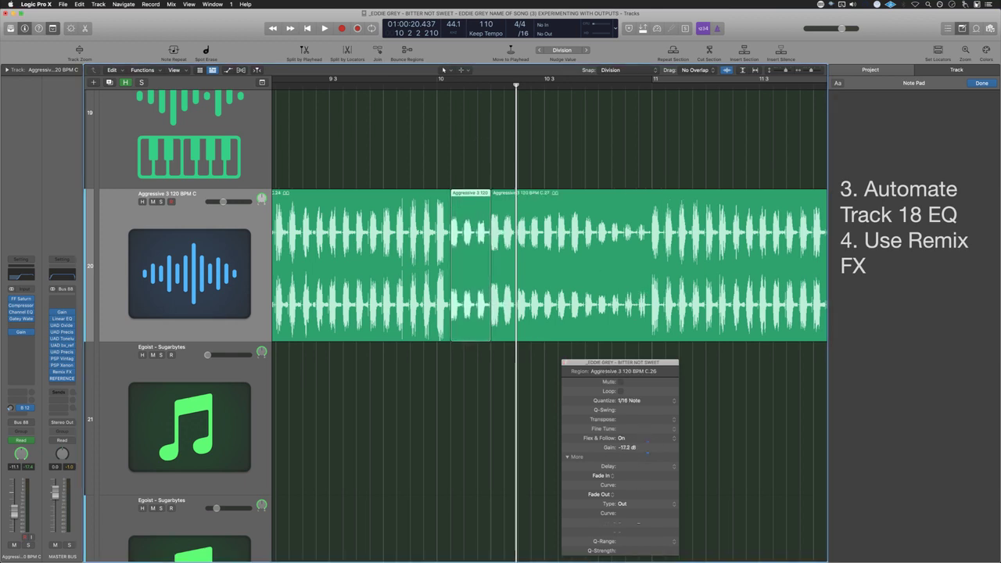
Step: Play the gain-reduced slices from bar 7 to bar 12 and restart playback just before bar 5
key(space)
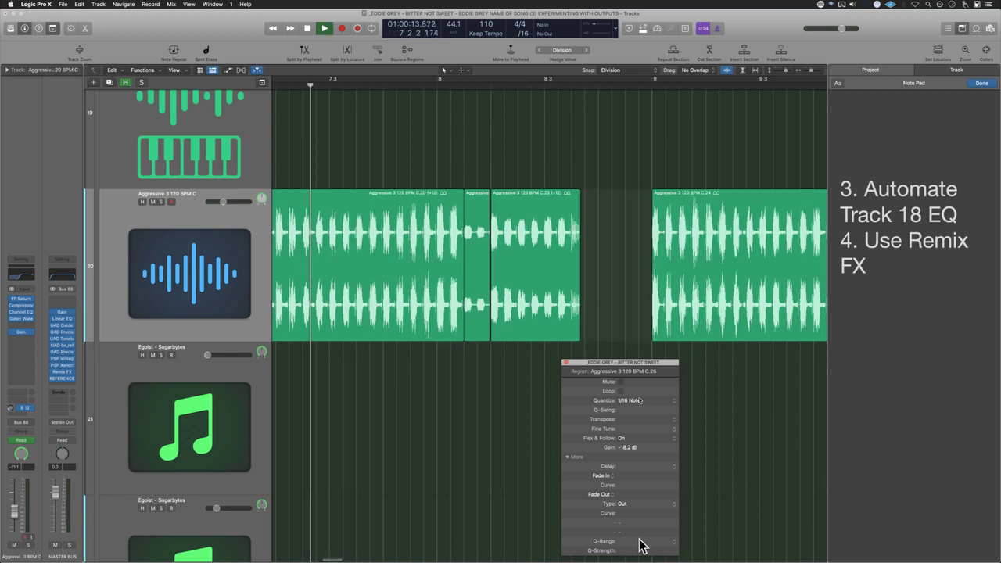
click(474, 377)
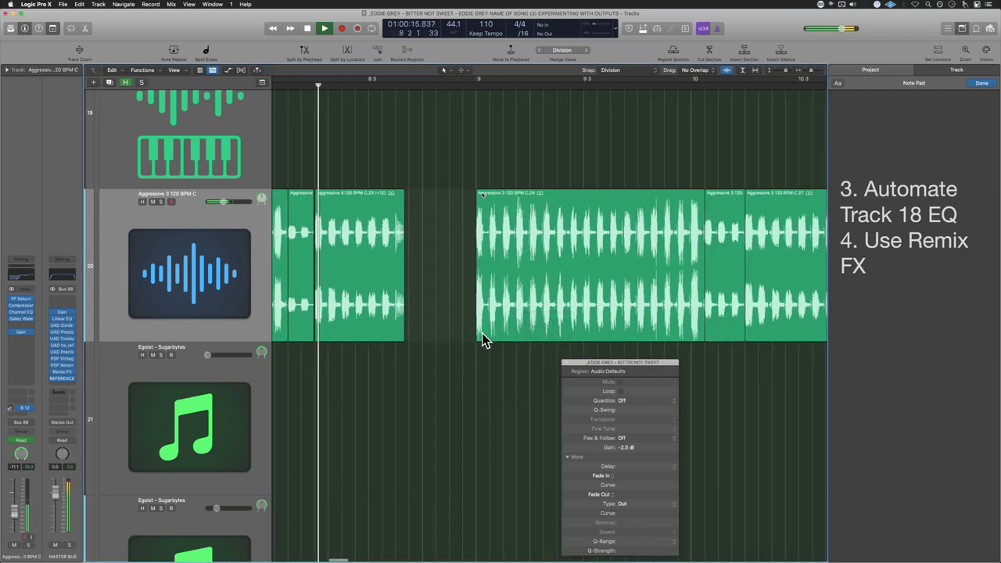
drag(475, 336, 595, 352)
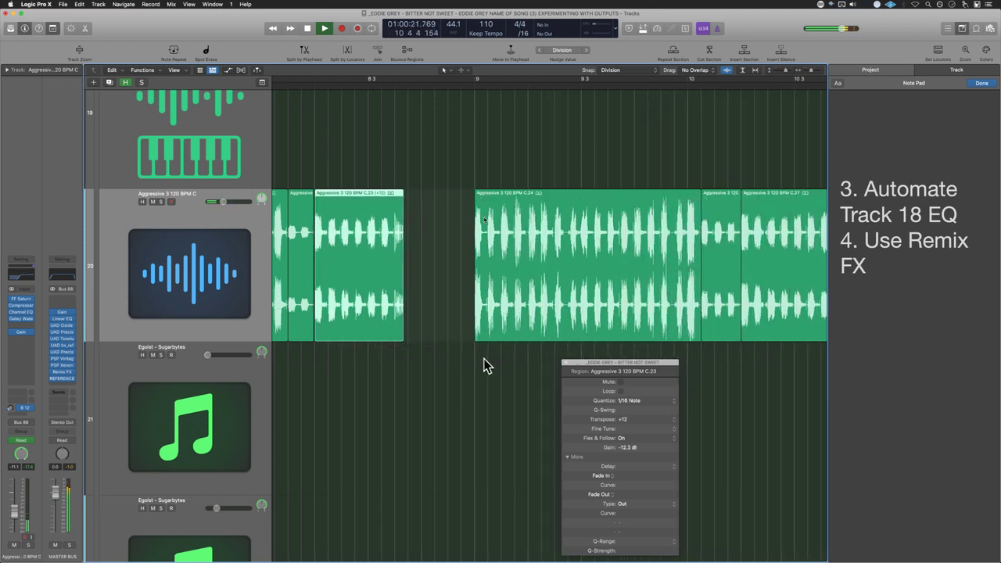
scroll(485, 365, down, 6)
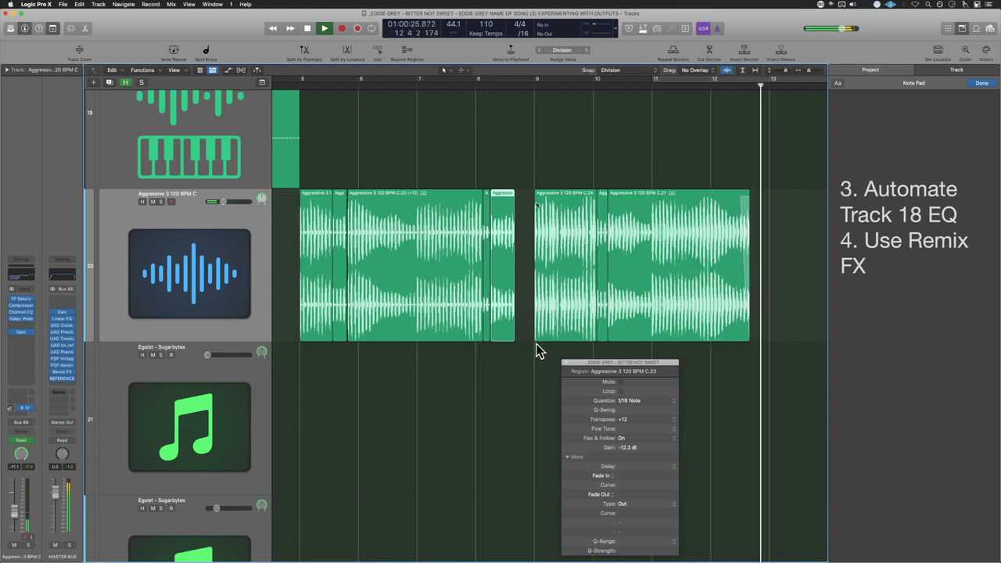
click(288, 325)
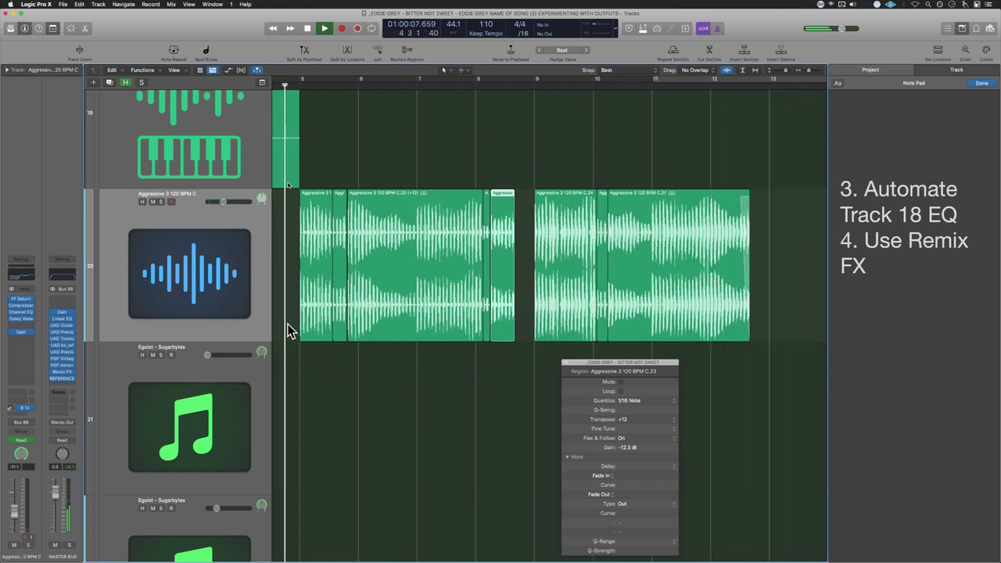
Step: Fill the gap before bar 9 on the Aggressive track with a copied slice from the region starting at bar 9
drag(511, 333, 547, 330)
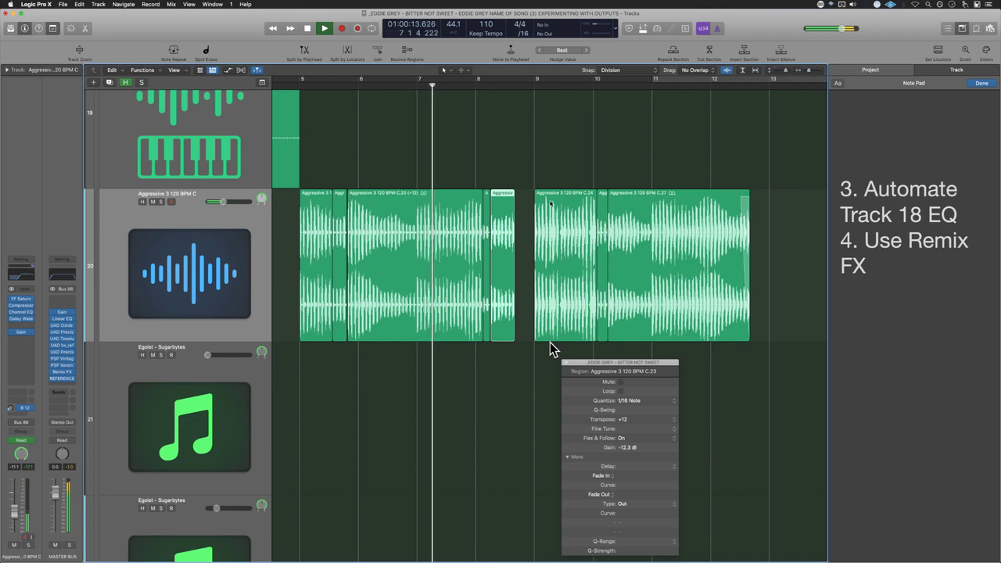
click(562, 248)
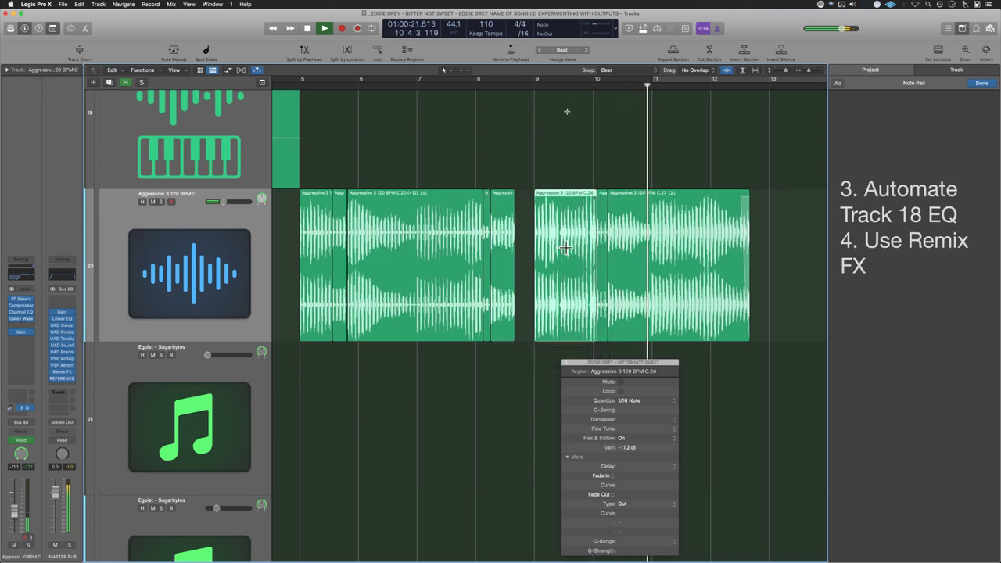
mouse_move(574, 242)
mouse_down()
mouse_move(592, 245)
mouse_move(522, 244)
mouse_up()
drag(519, 341, 513, 341)
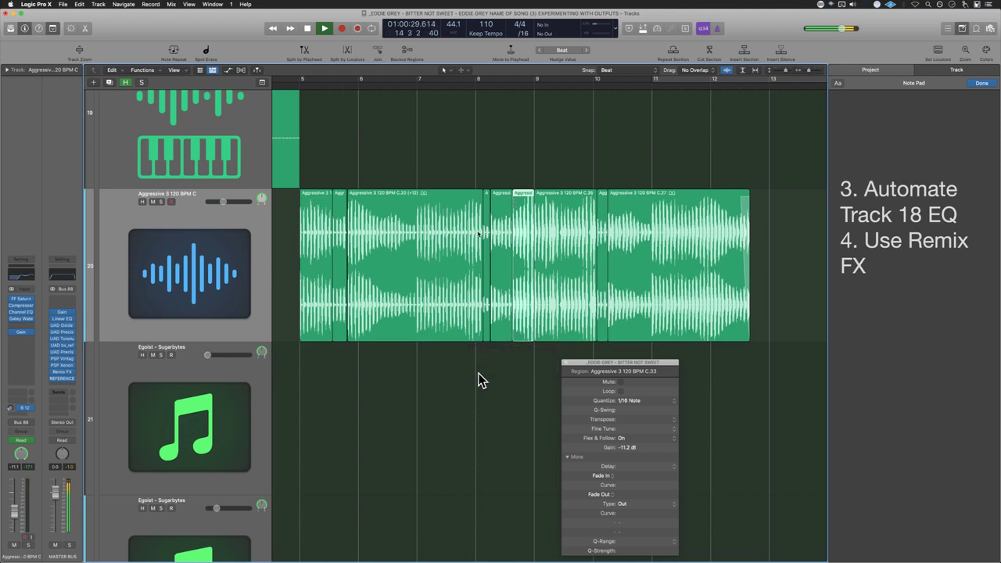
Step: Close the floating region inspector and play the edited Aggressive regions through to their end past bar 12
click(566, 363)
scroll(561, 413, right, 5)
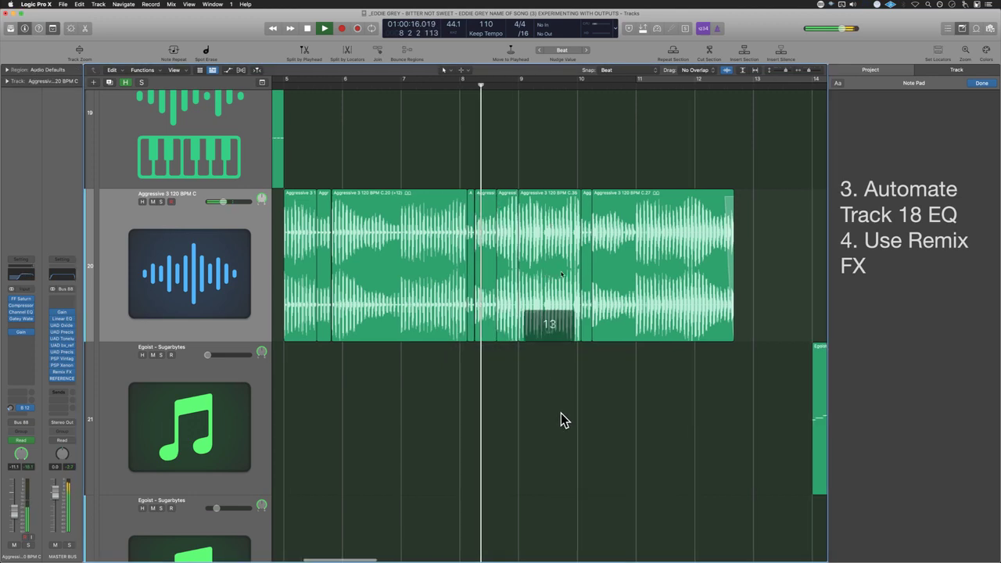
scroll(559, 413, up, 10)
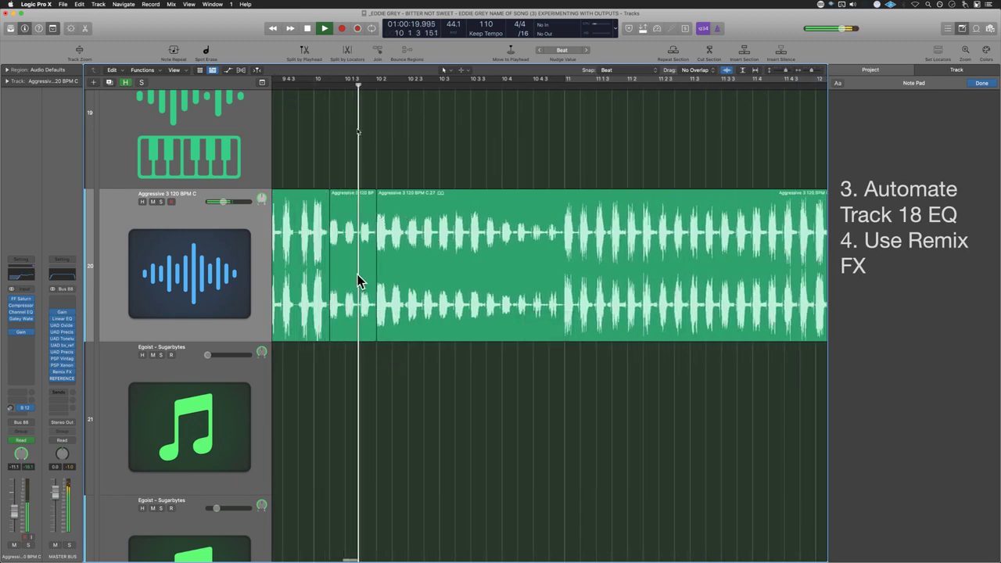
scroll(482, 368, right, 3)
scroll(482, 368, right, 4)
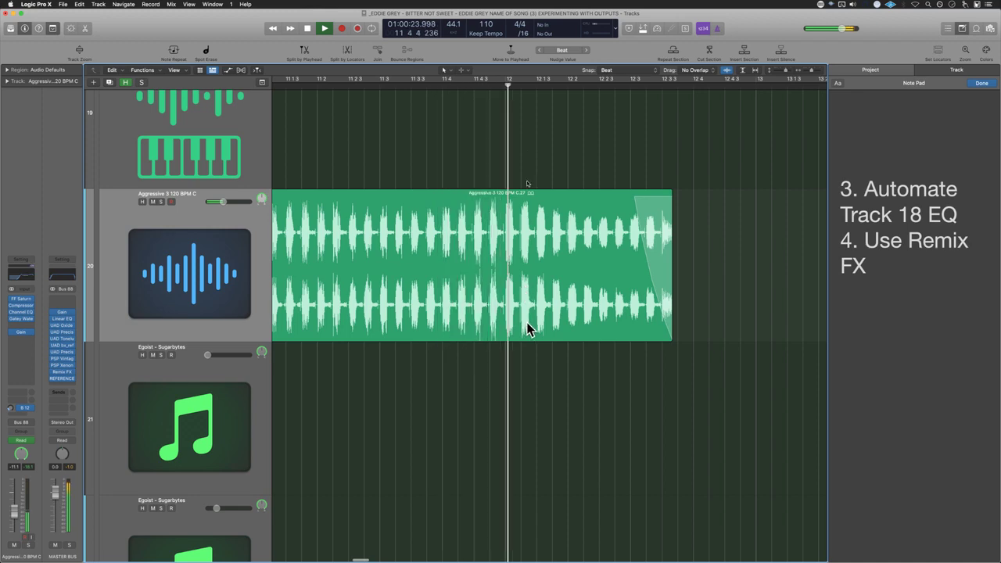
key(space)
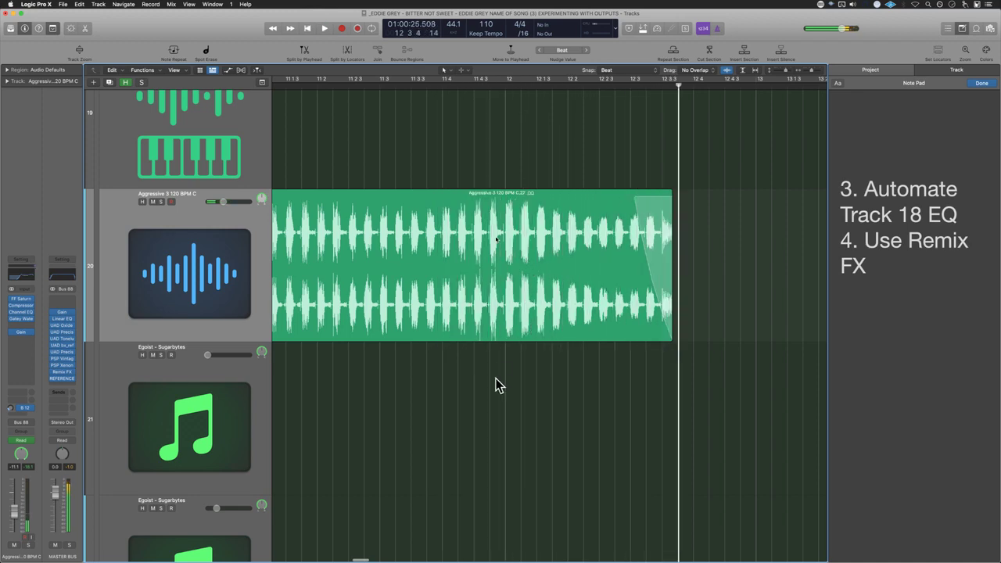
Step: Solo the Aggressive track and play it, inspect its Bus 12 send, Gatey Watey and Channel EQ, and clear the solo
key(z)
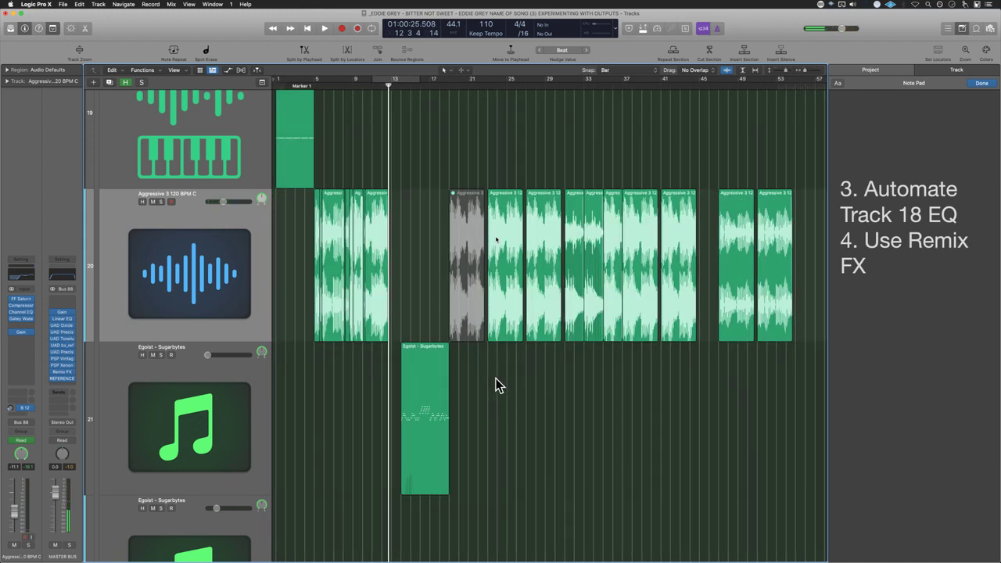
click(231, 231)
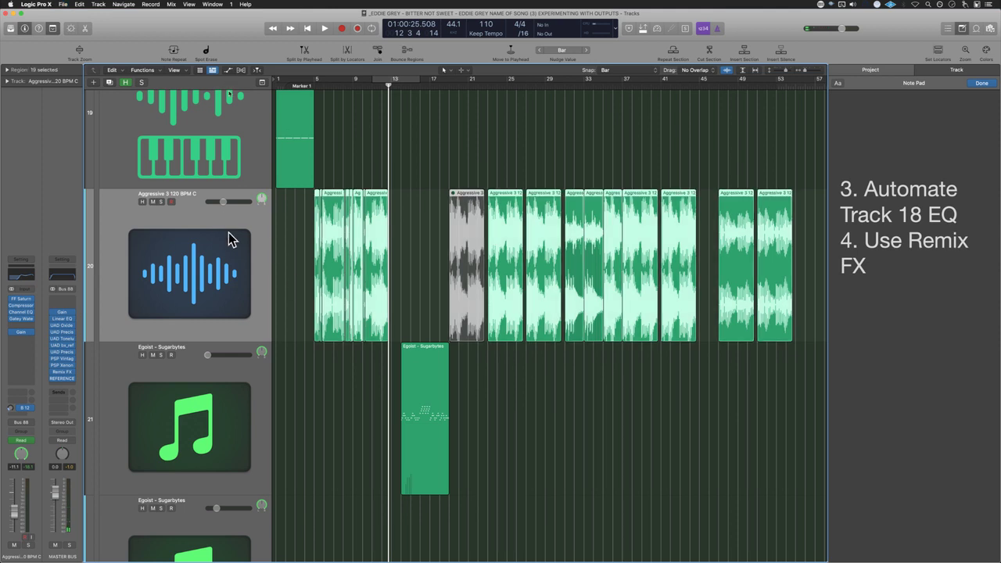
click(25, 409)
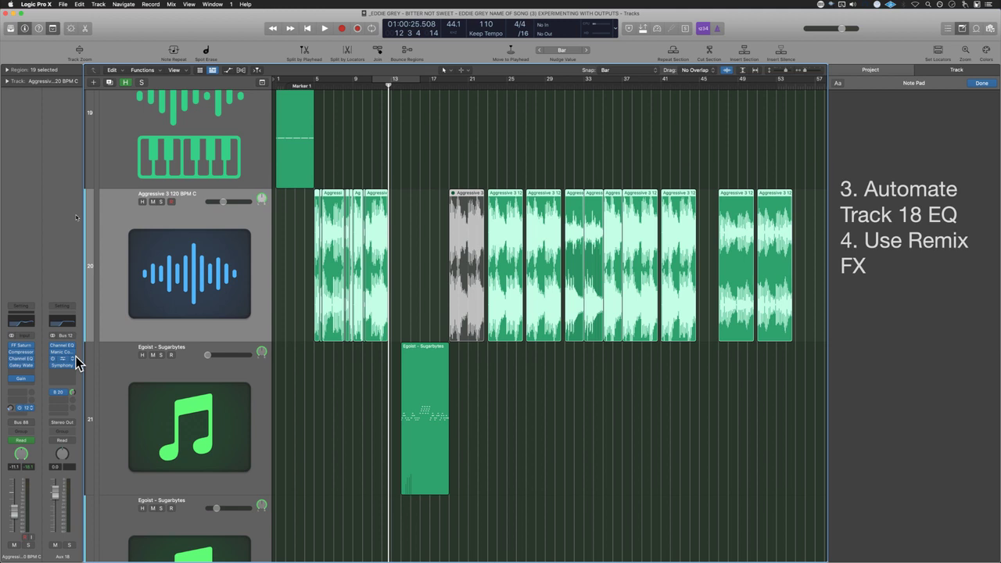
click(161, 202)
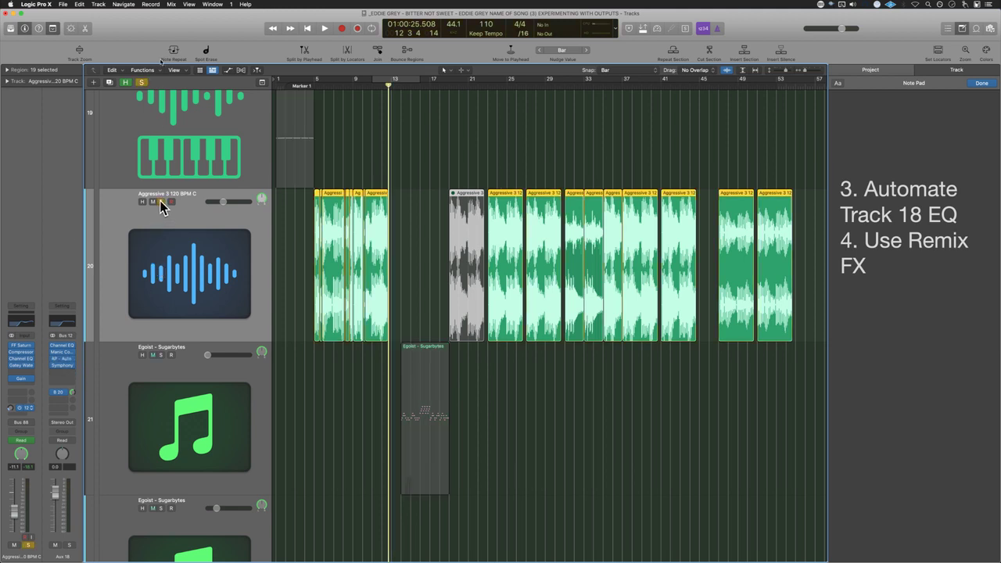
click(297, 241)
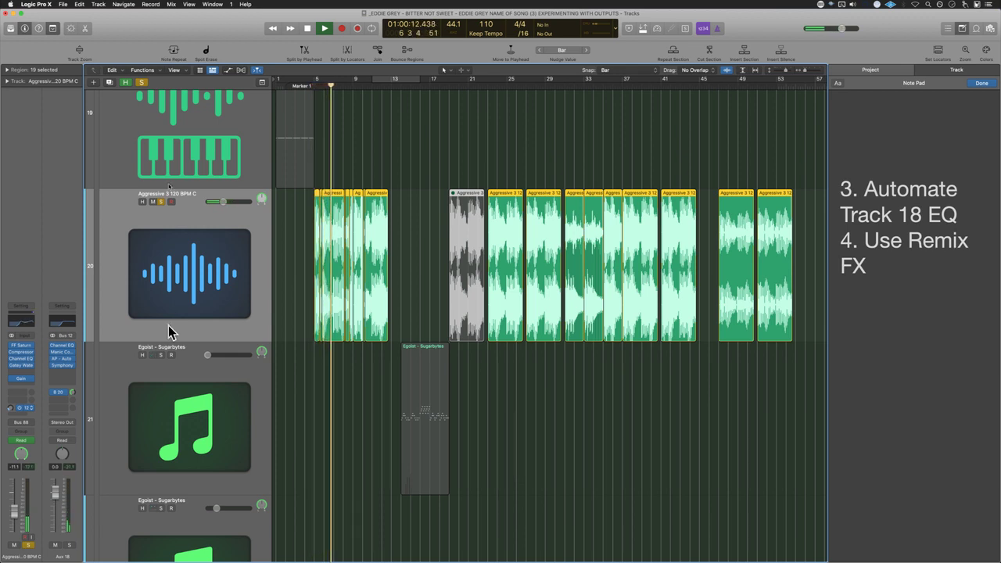
click(22, 364)
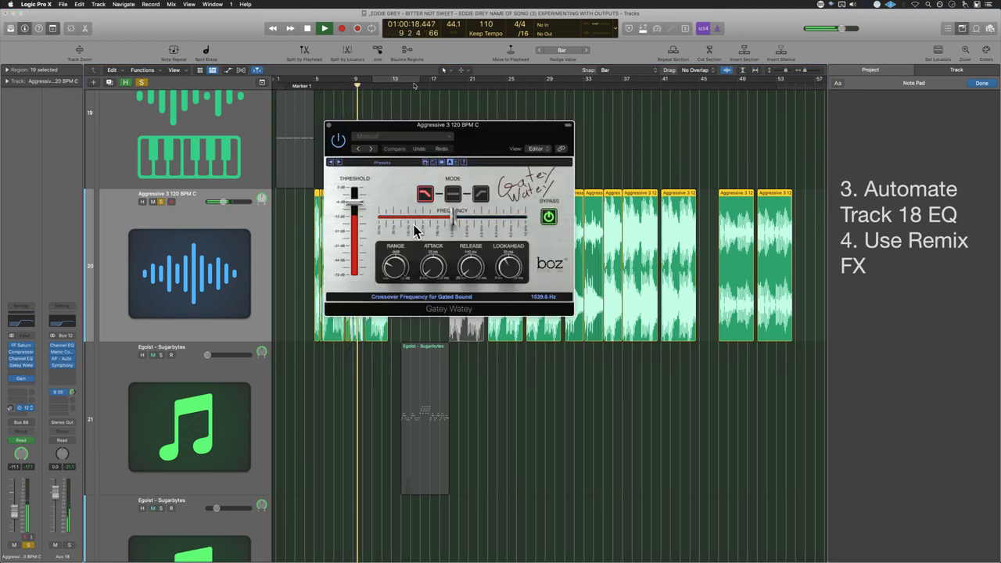
click(330, 126)
key(space)
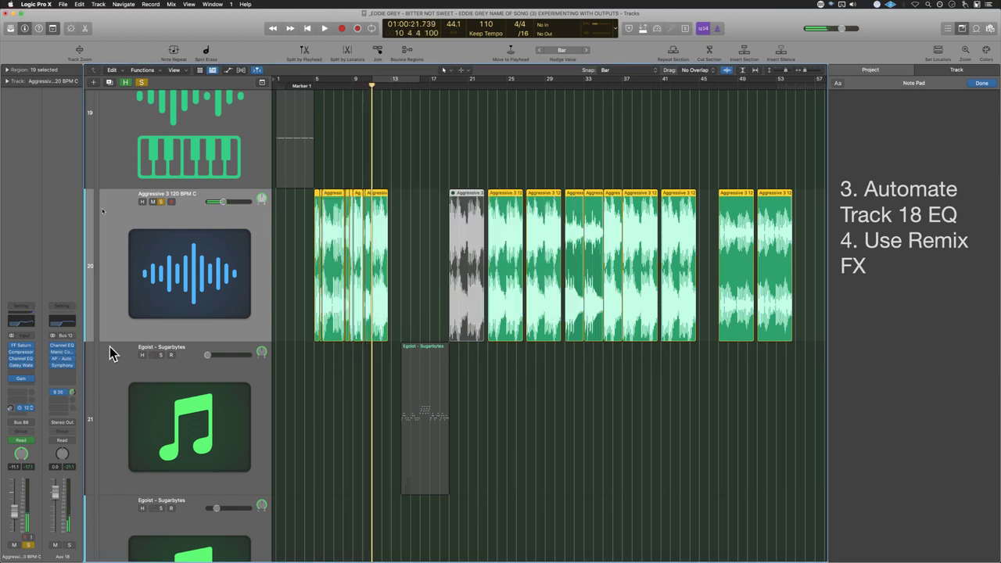
click(23, 359)
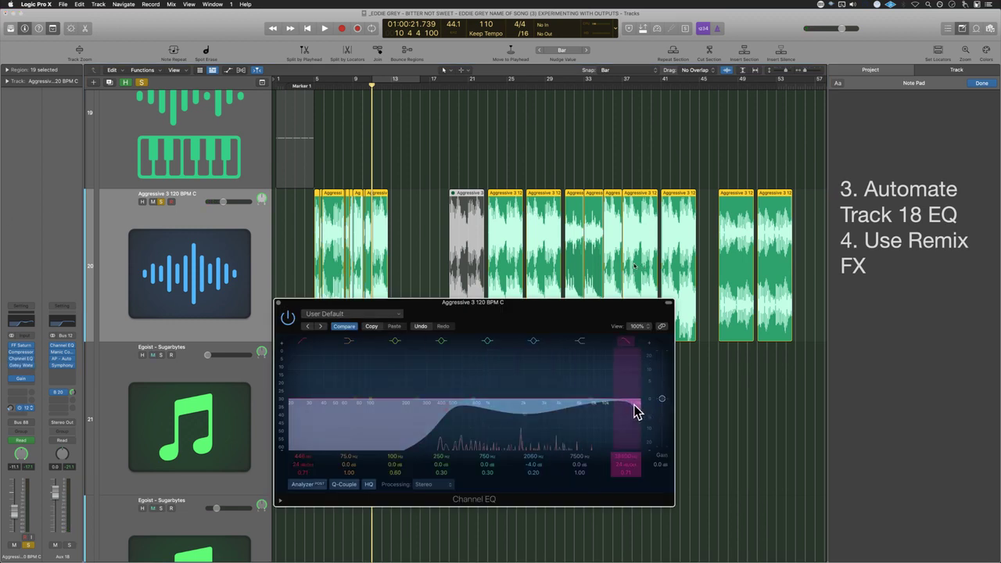
click(278, 303)
click(140, 81)
Step: Return to the full arrangement view with the playhead at bar 5 and save the project
click(295, 238)
key(z)
click(315, 270)
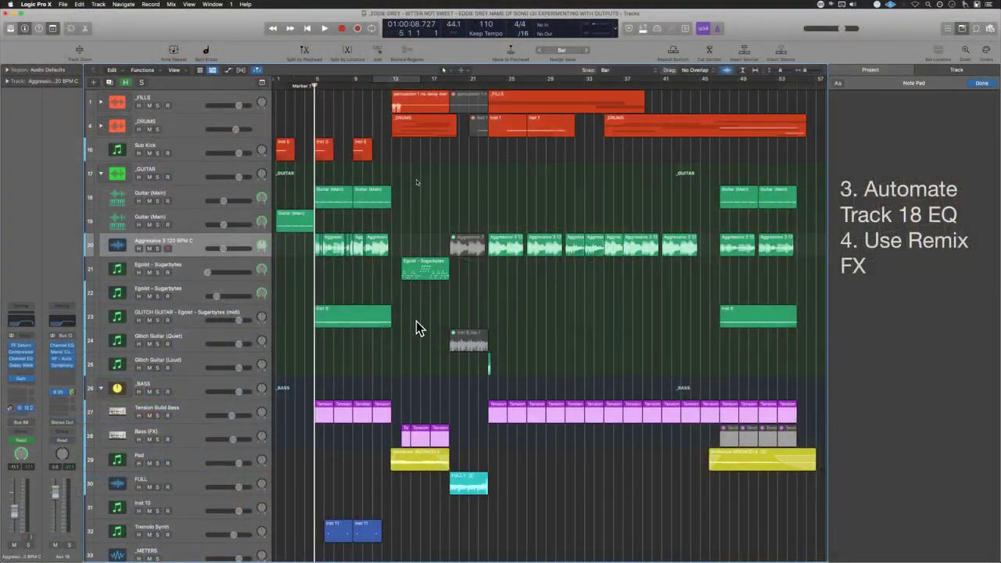
key(super+s)
Step: Delete the completed item "3. Automate Track 18 EQ" from the project notes and save the project
drag(838, 187, 808, 166)
key(BackSpace)
click(760, 190)
key(super+s)
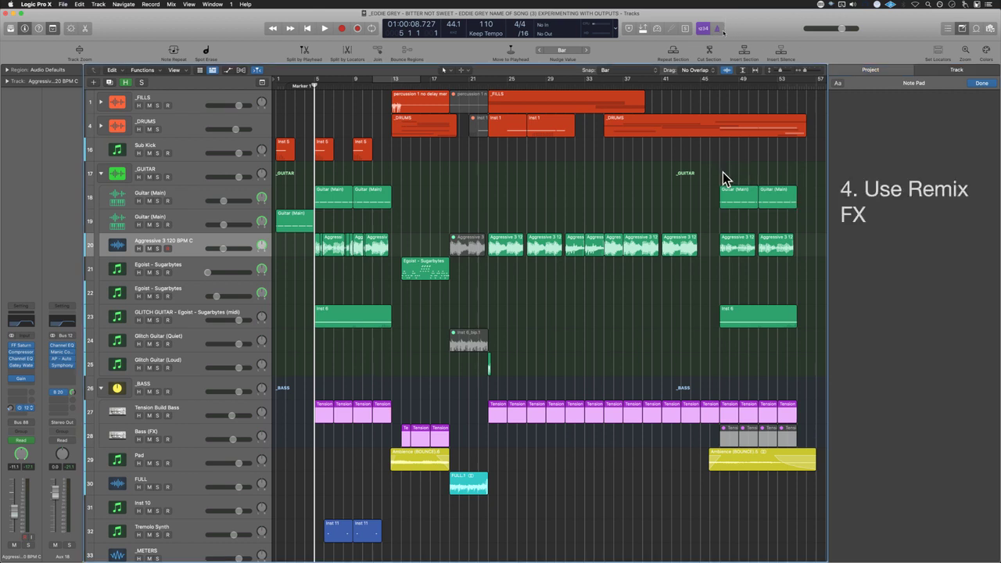
key(super+s)
key(super+s)
key(super+s)
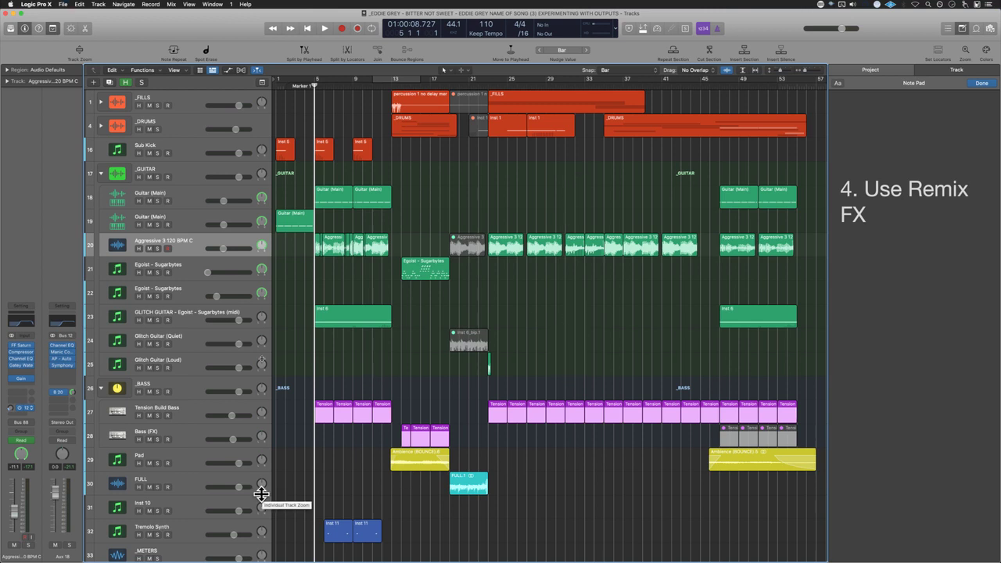
Step: Select the Inst 10 track (track 31) and mute it
scroll(221, 511, down, 1)
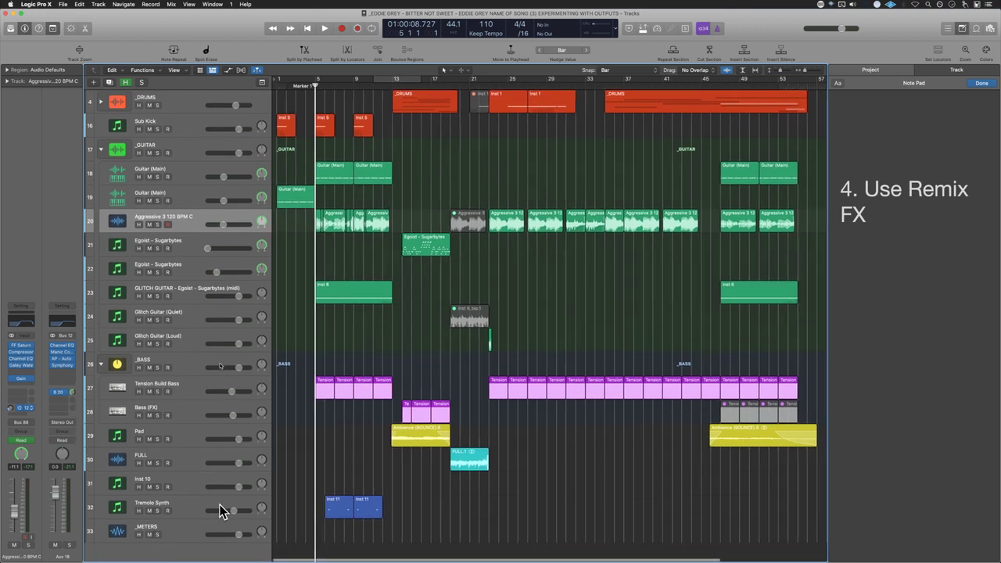
click(180, 485)
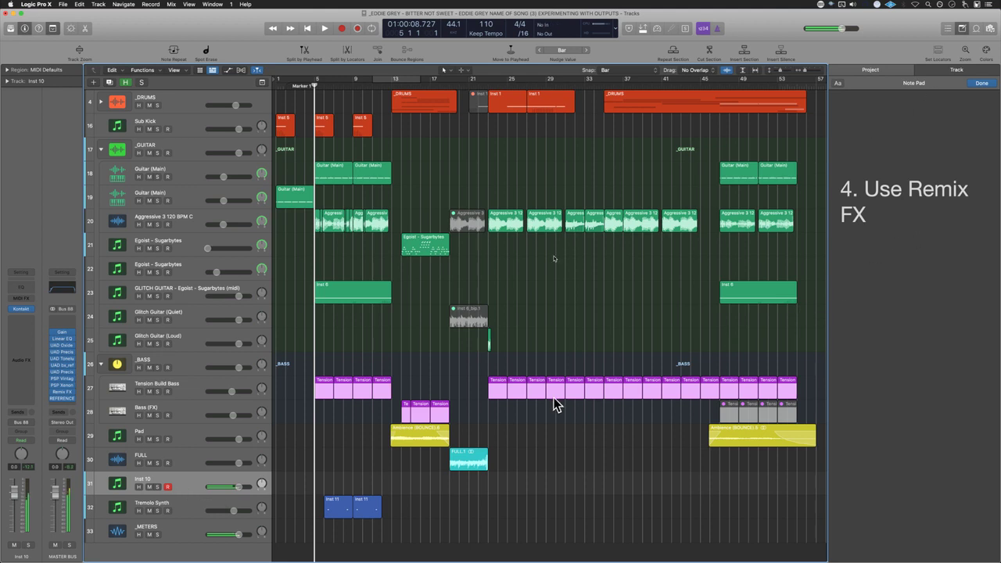
click(149, 487)
Step: Add "5. SFX from track 31" to the project notes and start an empty item "6."
click(870, 235)
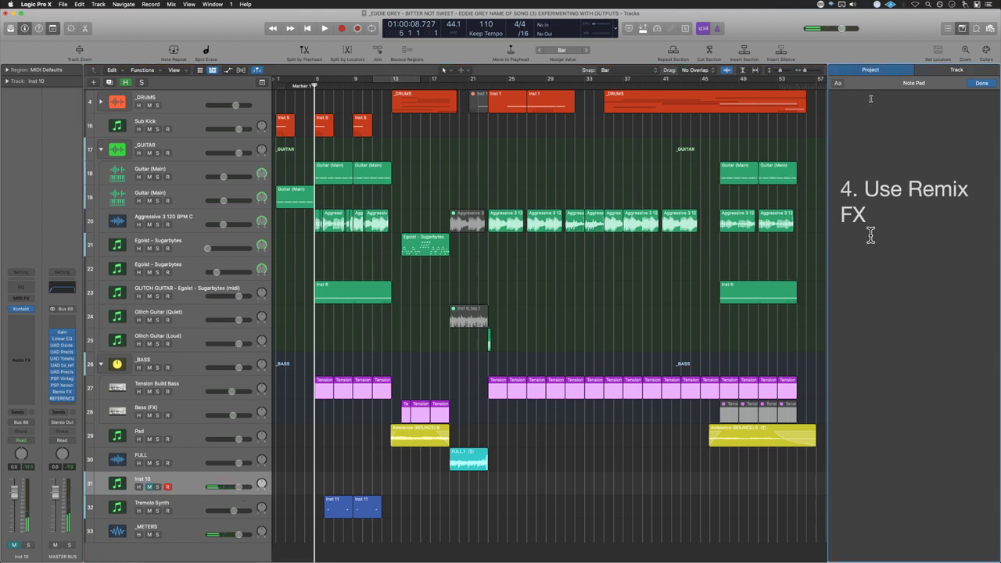
text(5. SFX frp)
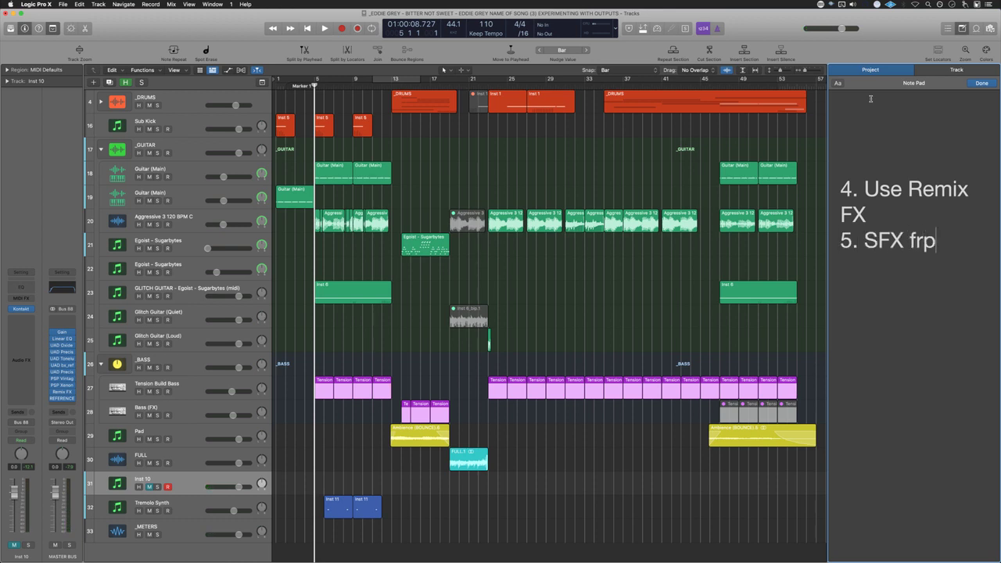
key(BackSpace)
text(om track 31)
key(Return)
text(6.)
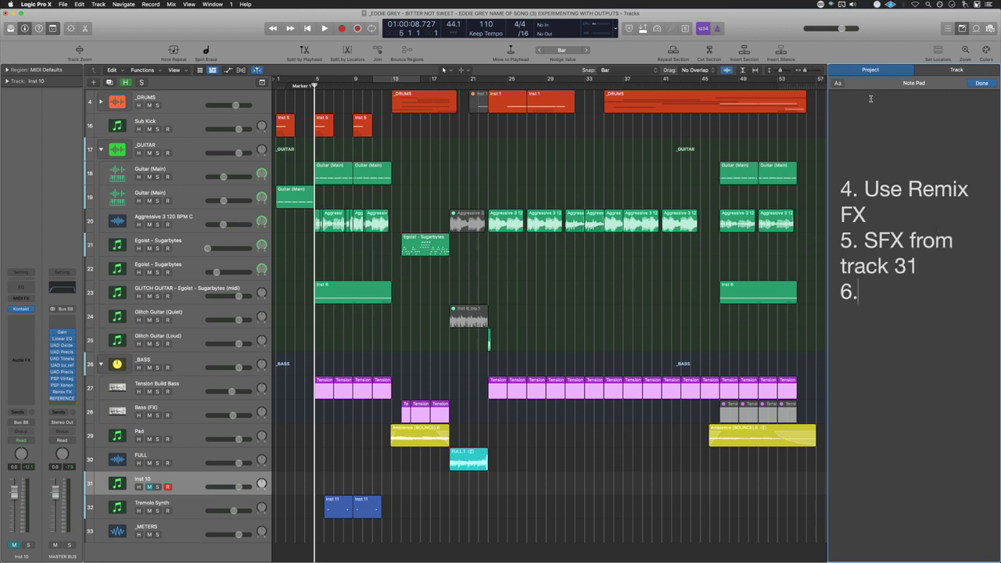
drag(842, 186, 934, 284)
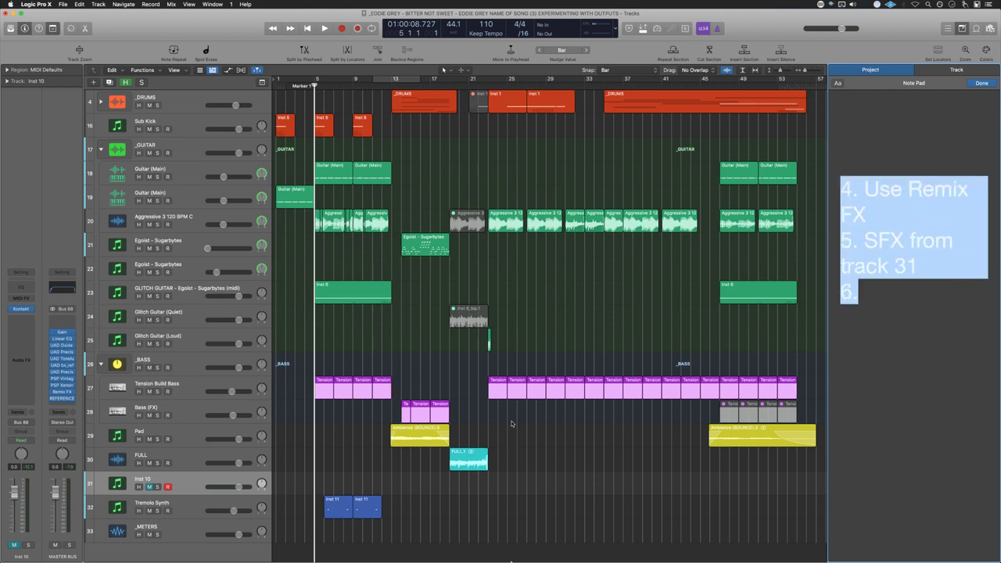
click(522, 509)
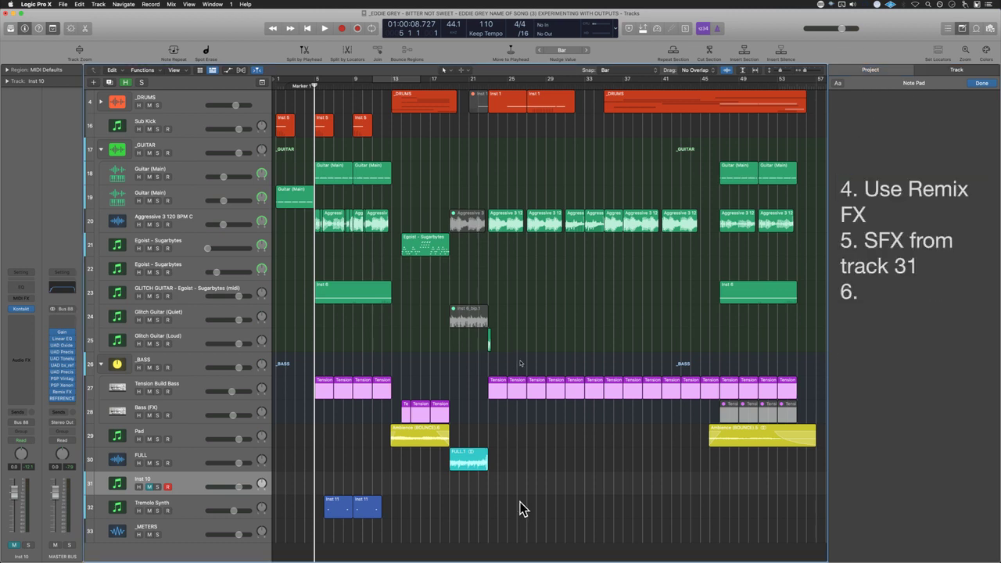
Step: Check the Tremolo Synth, Glitch Guitar (Quiet) and FULL tracks and select the muted regions between bars 19 and 23
click(171, 508)
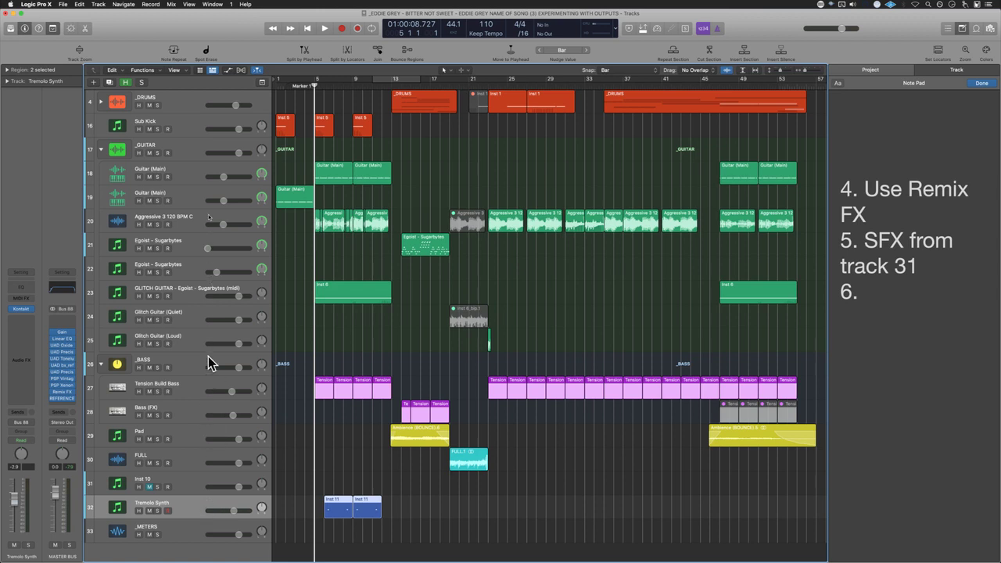
click(202, 319)
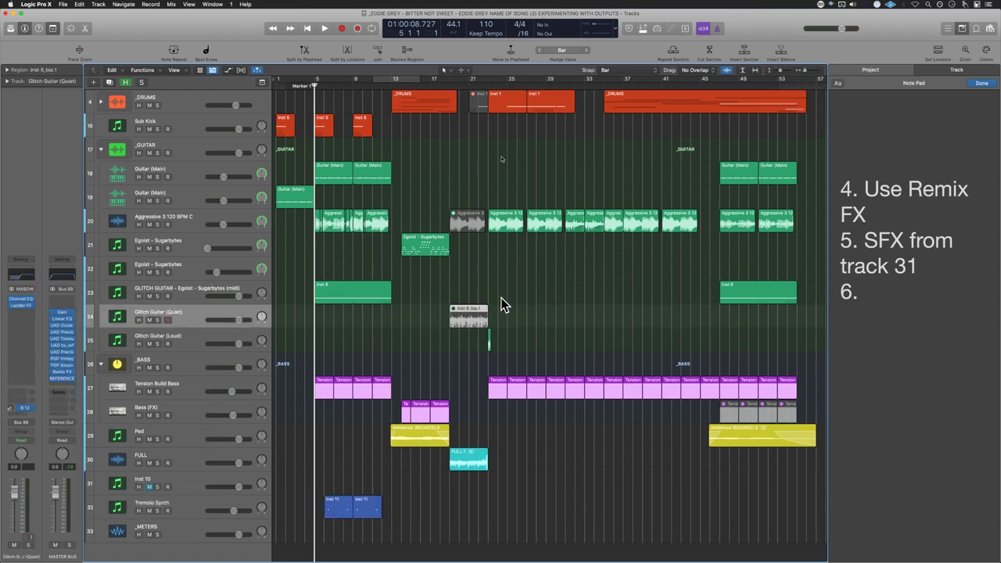
click(480, 463)
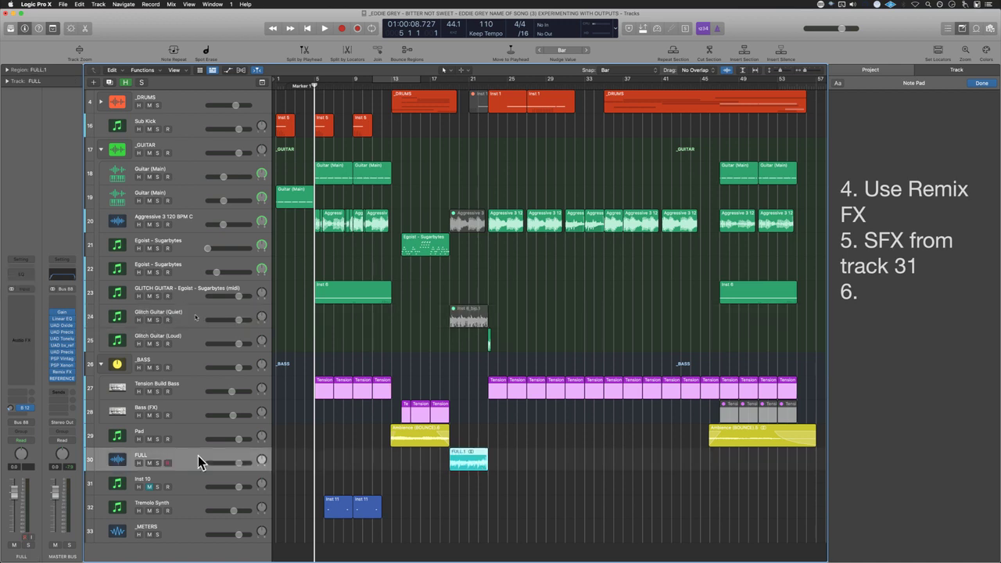
drag(473, 349, 474, 74)
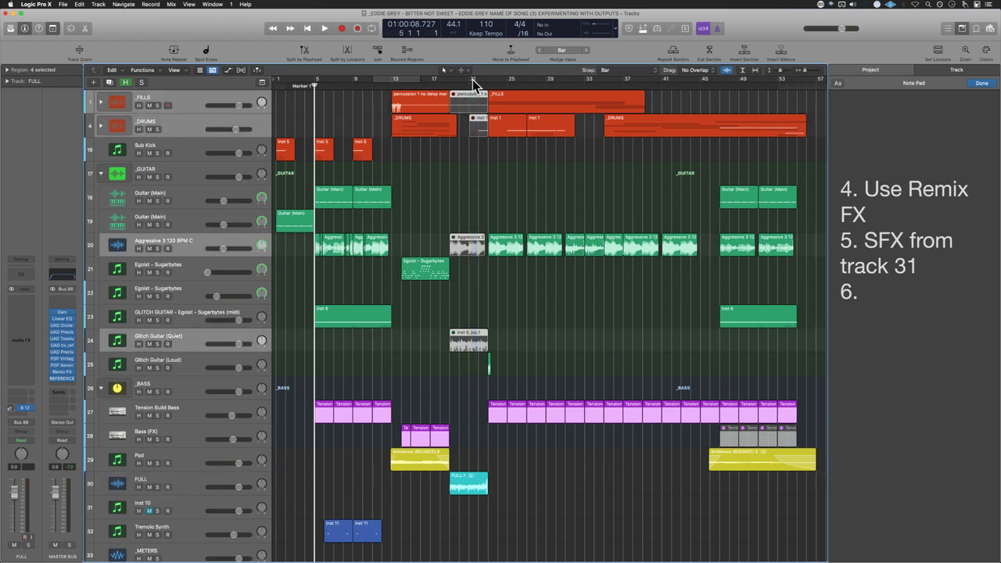
Step: Hide the Glitch Guitar (Quiet) track from the arrangement and save the project
click(192, 341)
click(138, 344)
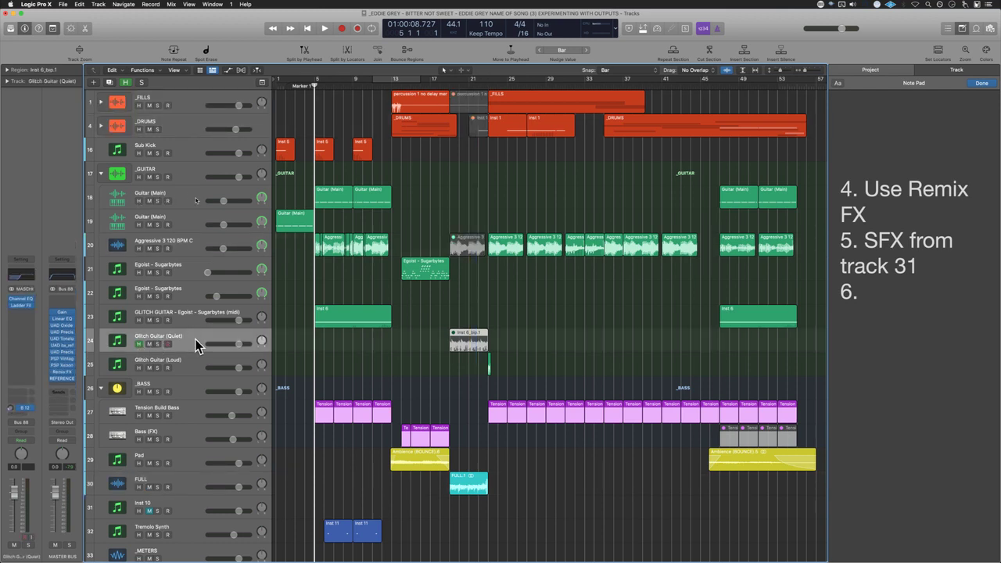
key(h)
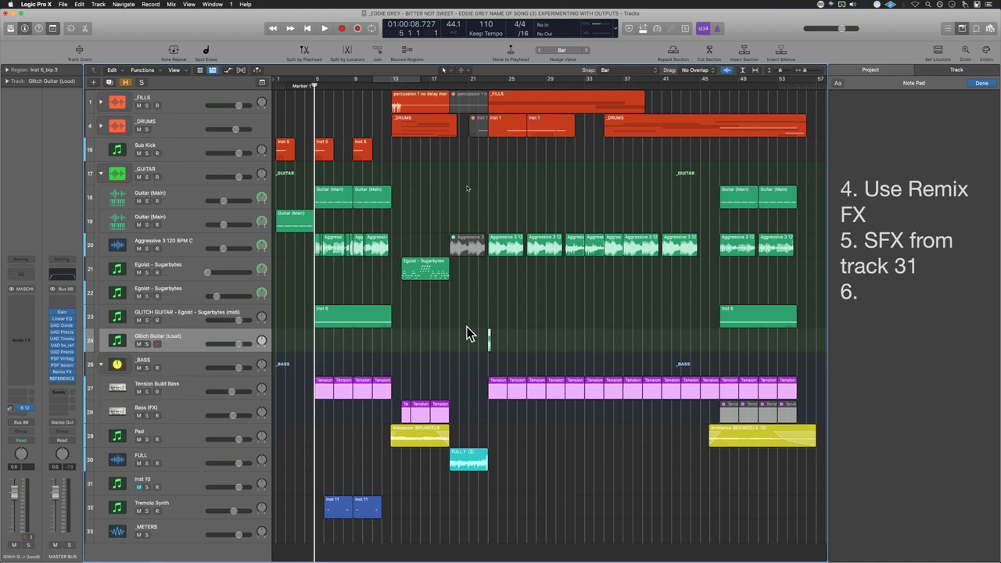
key(super+s)
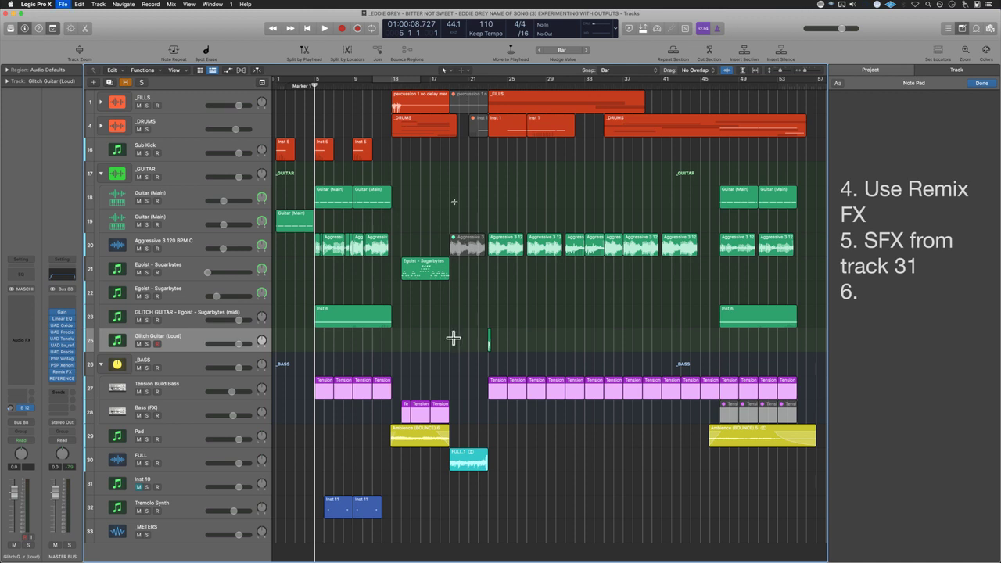
key(super+s)
key(super+s)
Step: Check the Tremolo Synth, Inst 10 and Glitch Guitar (Loud) tracks for the next item in the project notes
click(862, 294)
mouse_move(530, 545)
click(195, 513)
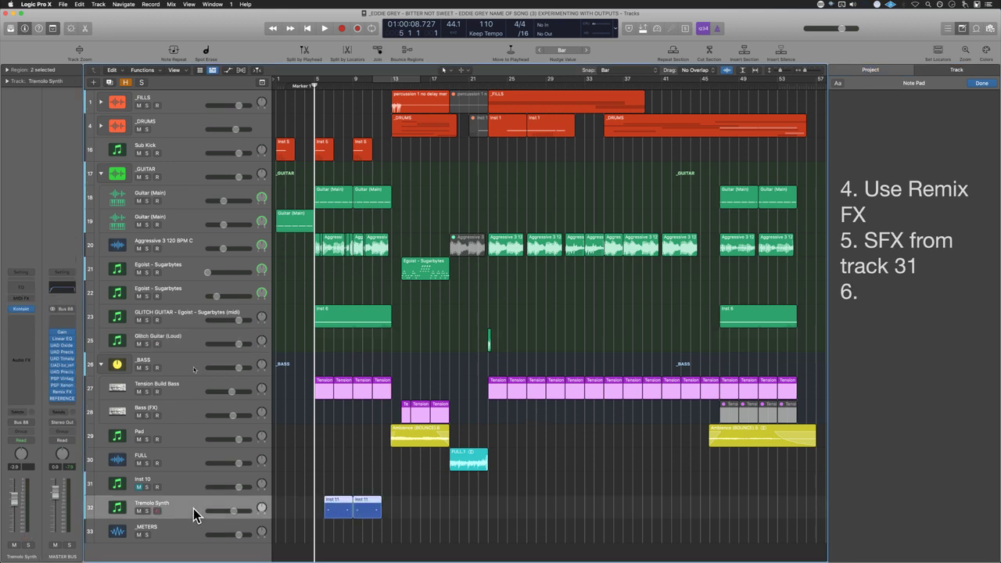
click(195, 487)
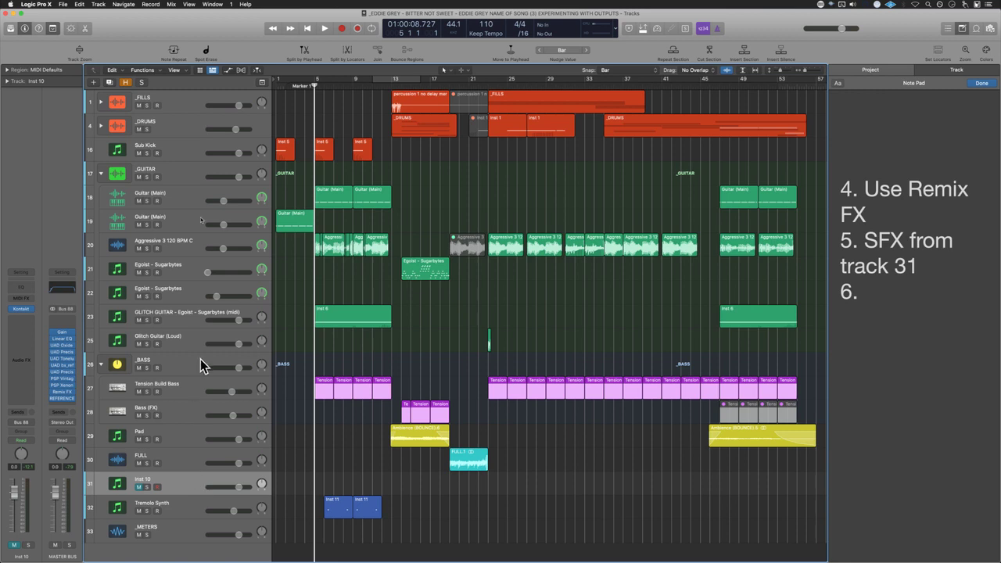
click(201, 344)
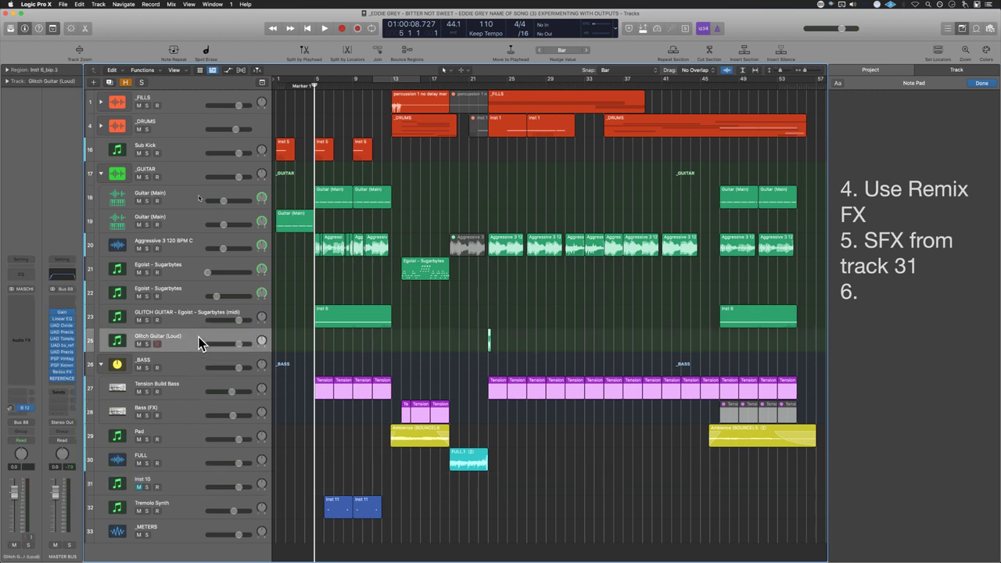
Step: Delete the empty Egoist - Sugarbytes track directly above the GLITCH GUITAR - Egoist - Sugarbytes (midi) track
click(190, 299)
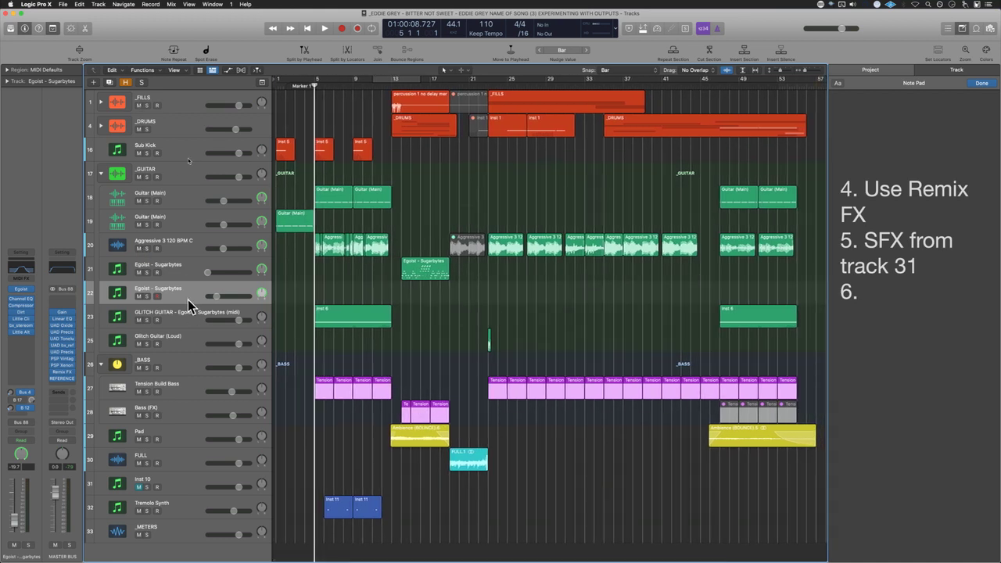
key(super+BackSpace)
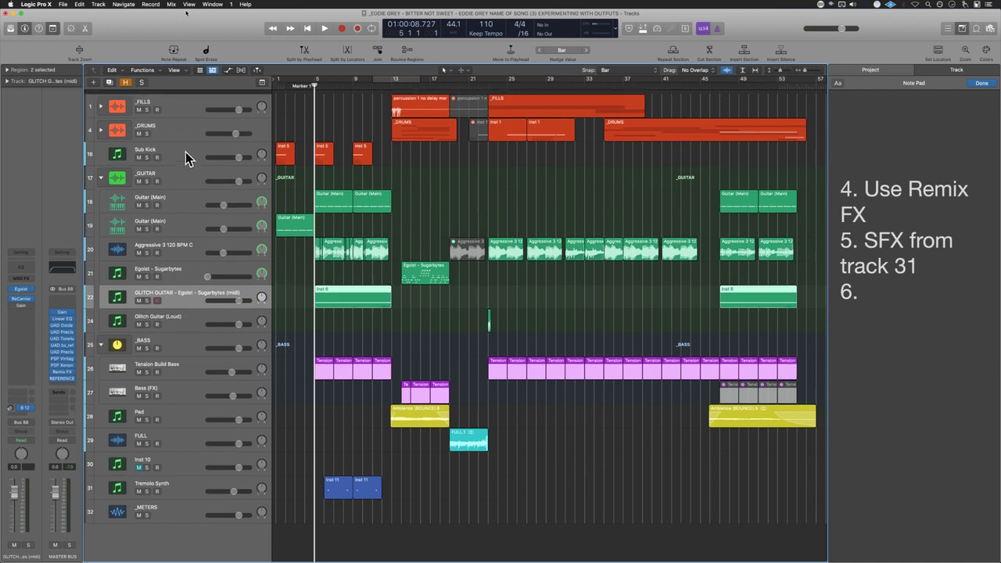
Step: Check the tracks between Tremolo Synth and GLITCH GUITAR - Egoist - Sugarbytes (midi) one by one for leftover or unused material
click(180, 487)
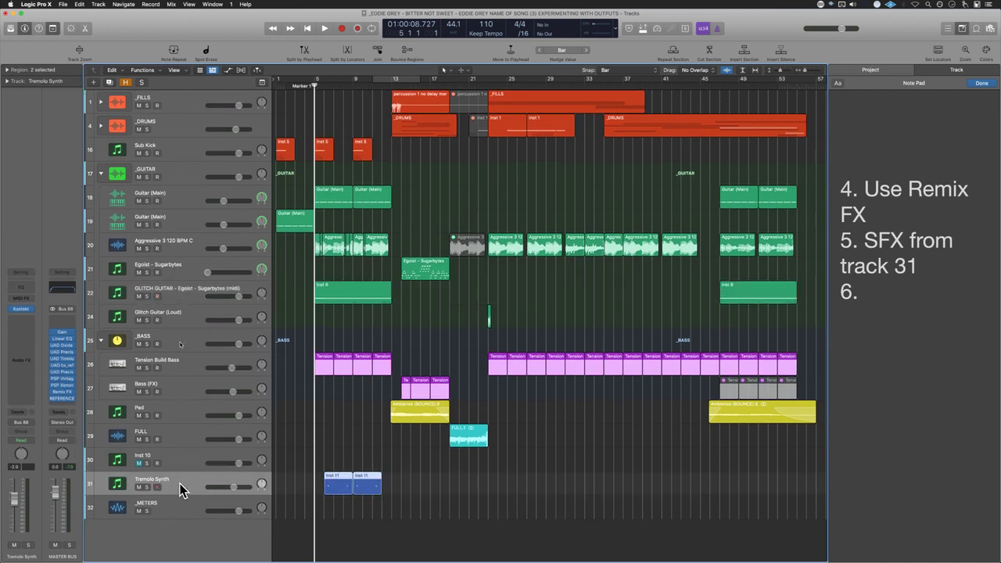
key(Down)
key(Up)
key(Up)
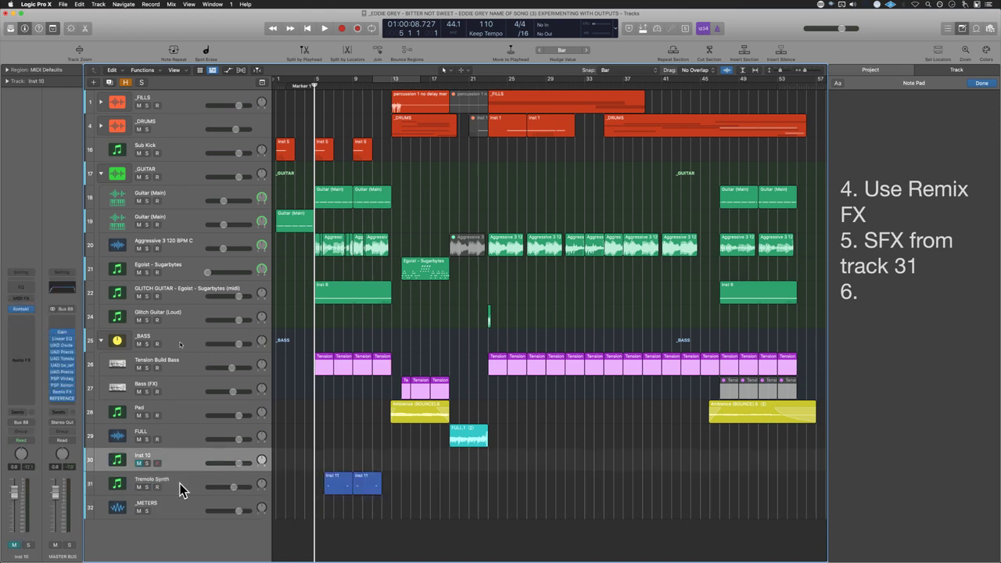
key(Up)
key(Up)
key(Up)
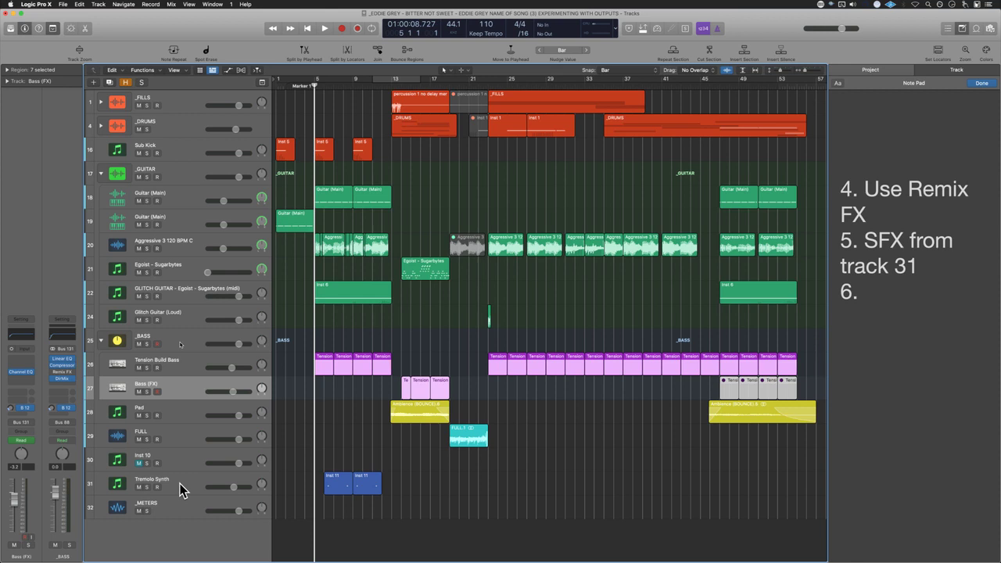
key(Up)
key(Up)
key(Up)
key(Up)
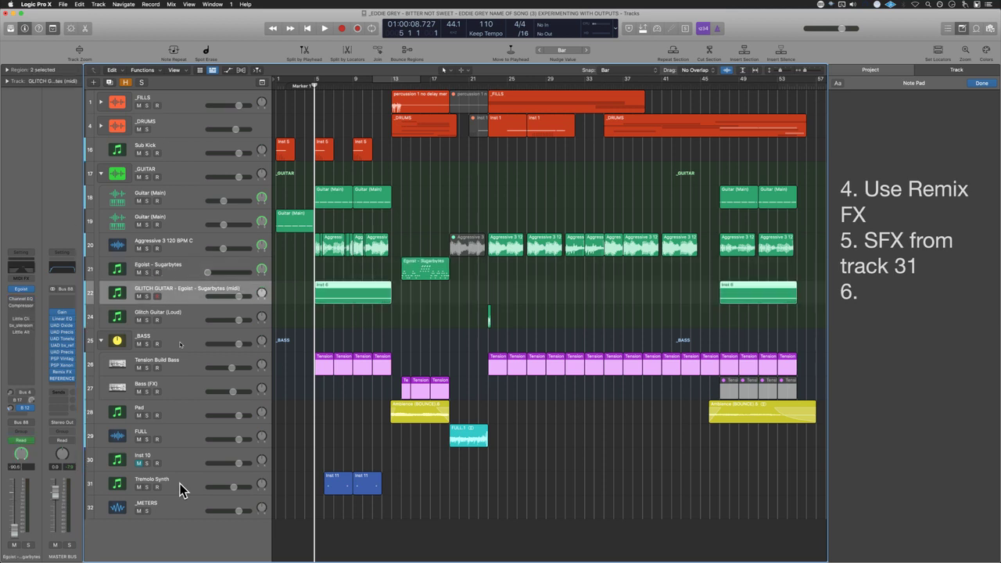
key(Down)
key(Down)
key(Down)
key(Down)
key(Down)
key(Down)
key(Down)
key(Down)
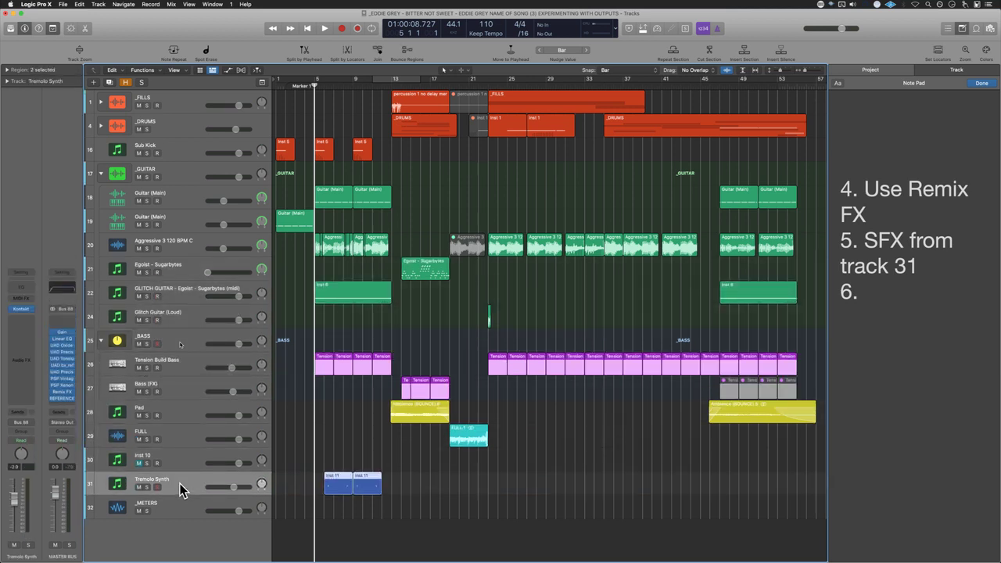
Step: Reveal the hidden tracks briefly to check them and return the arrangement to showing only the unhidden tracks
click(124, 83)
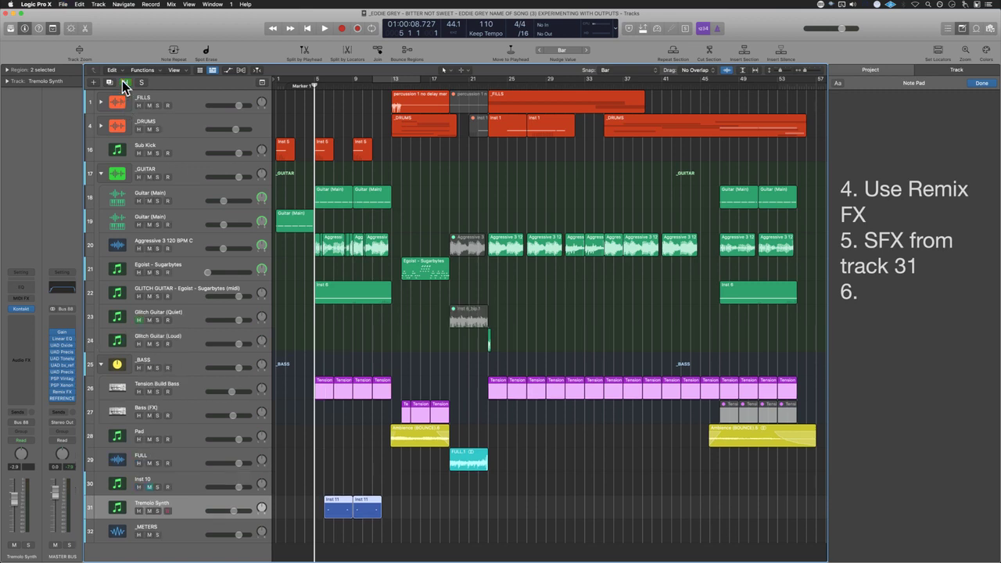
click(124, 82)
click(124, 83)
click(123, 82)
Step: Select the two Inst 11 regions on the Tremolo Synth track and play the arrangement from bar 5 to about bar 9
click(288, 486)
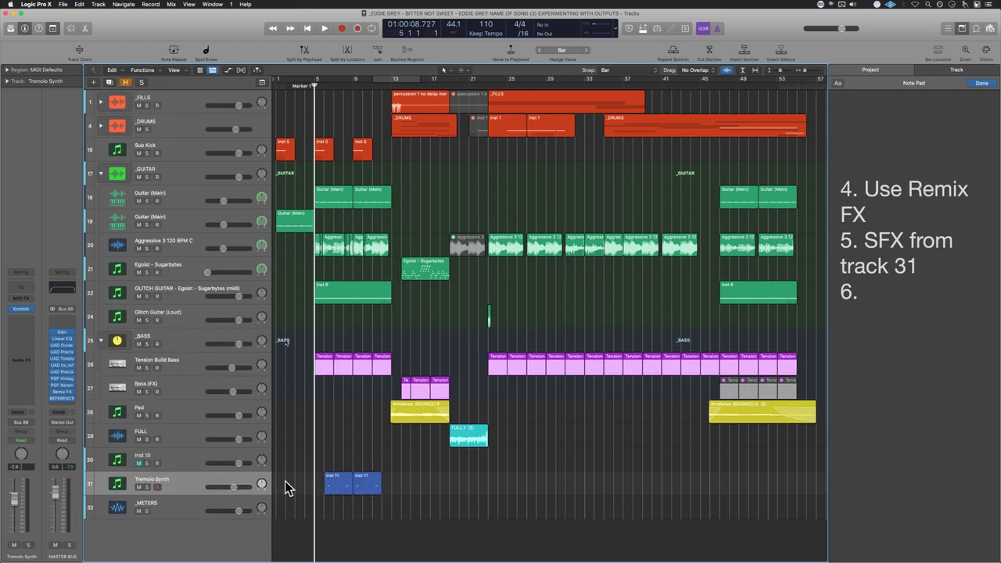
drag(305, 479, 384, 490)
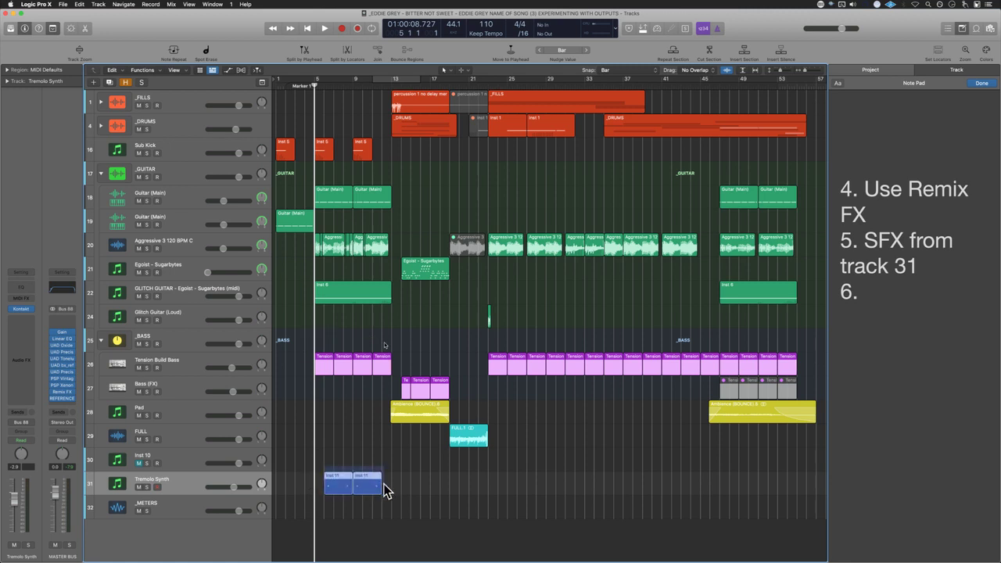
click(147, 487)
click(147, 487)
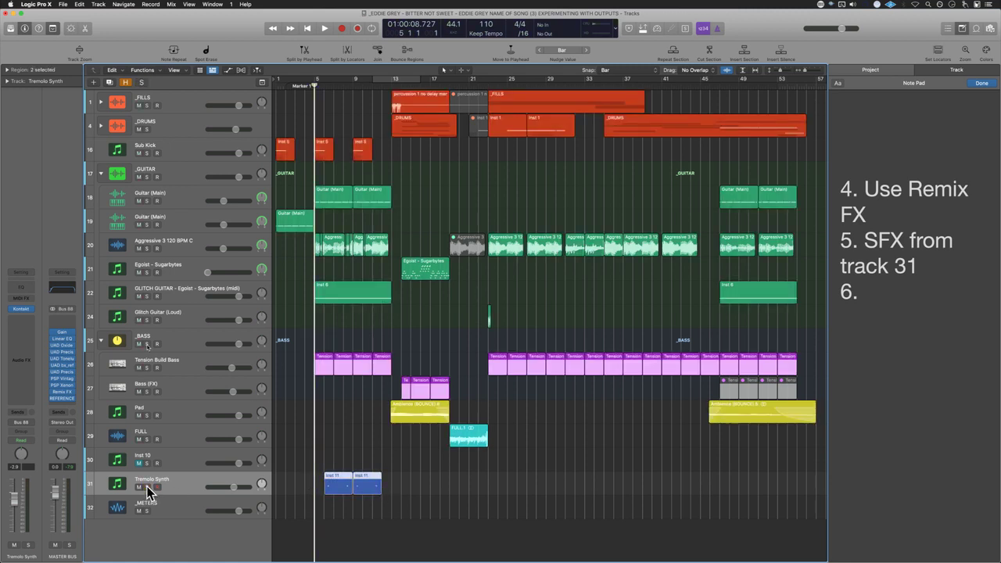
key(ctrl+b)
key(space)
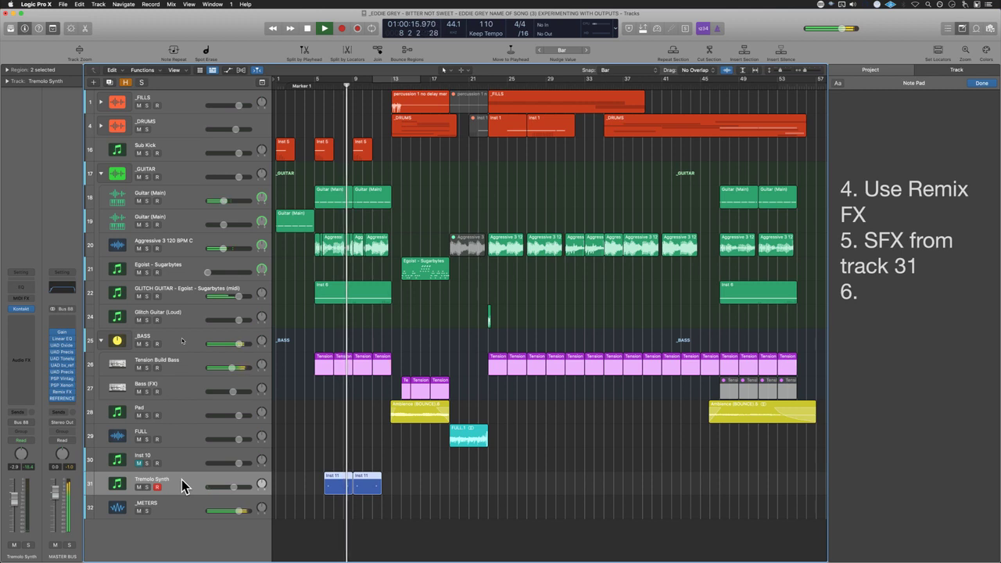
key(space)
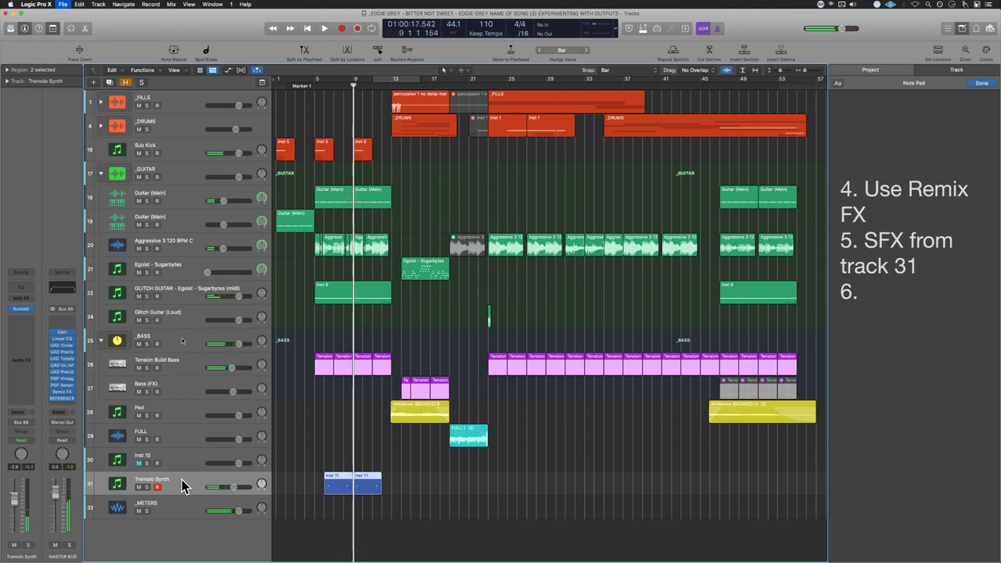
Step: Solo the Tremolo Synth track, audition its regions from bar 6, and save the project
click(140, 487)
click(140, 487)
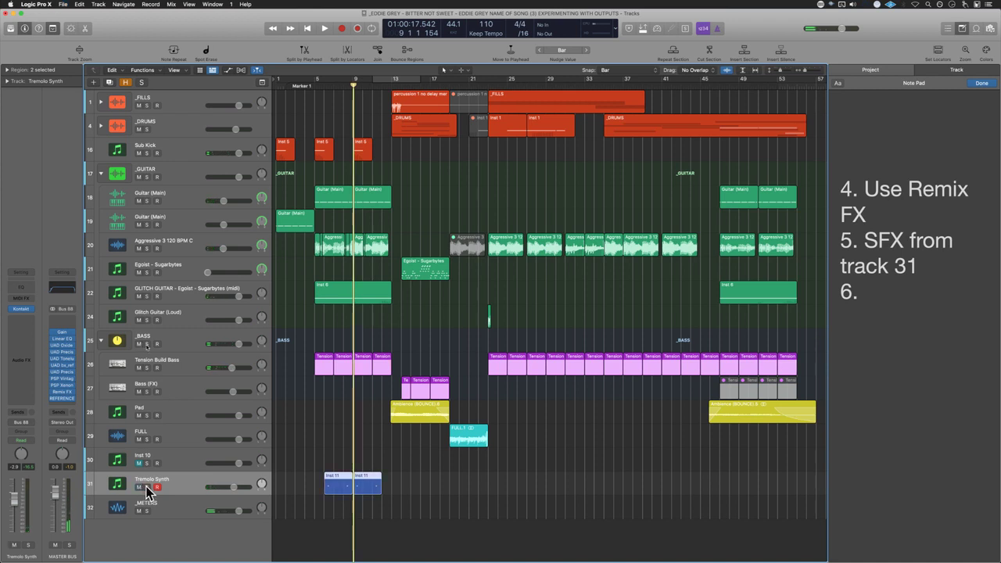
click(146, 487)
key(shift+space)
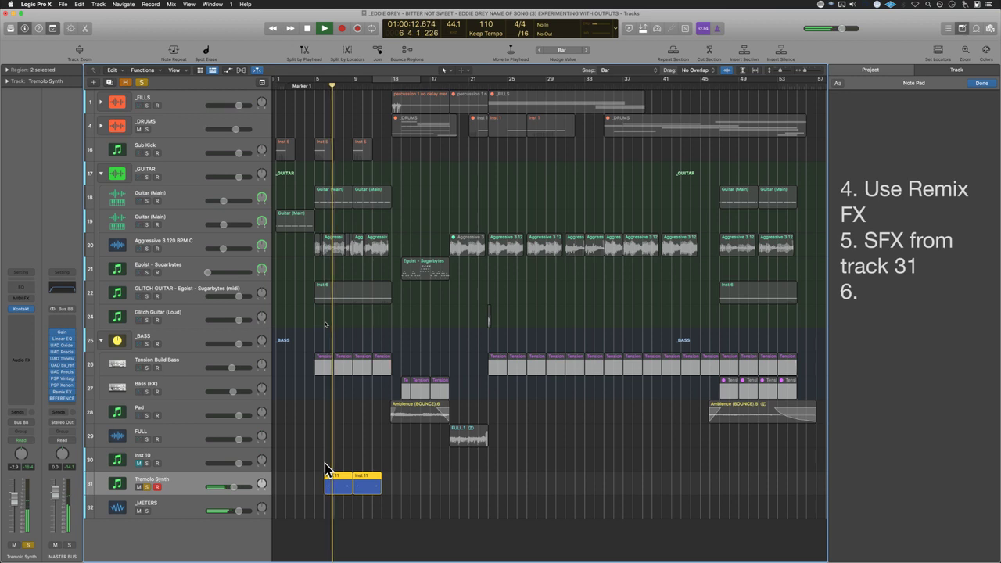
key(space)
key(super+s)
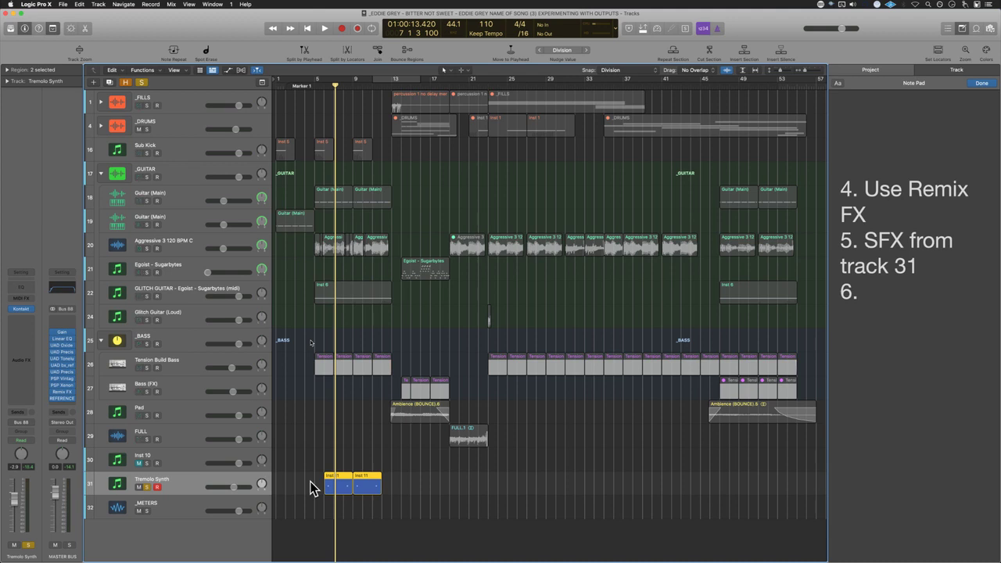
Step: Insert the Tremolo plug-in as the first audio effect on the Tremolo Synth track
drag(302, 452, 417, 520)
key(a)
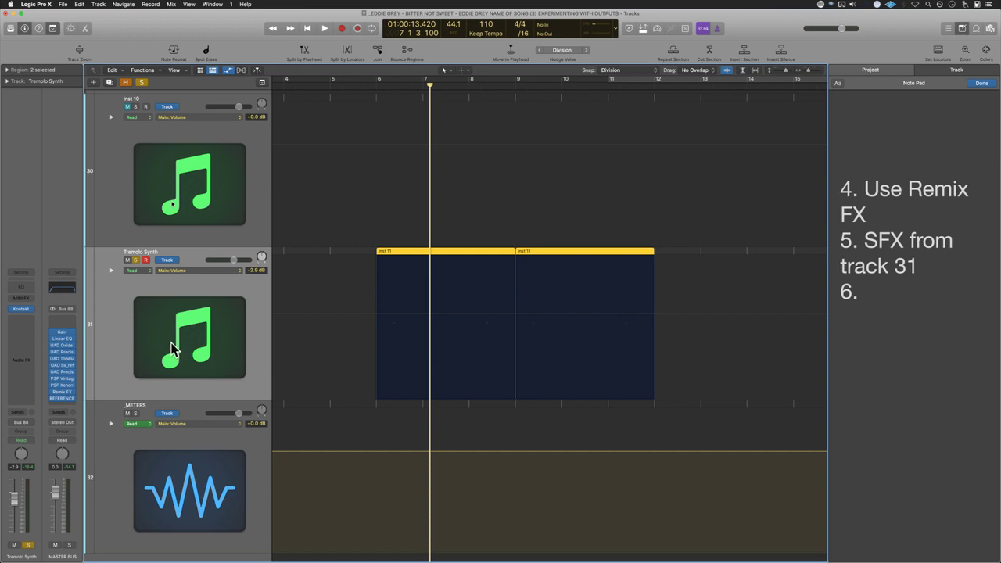
click(24, 325)
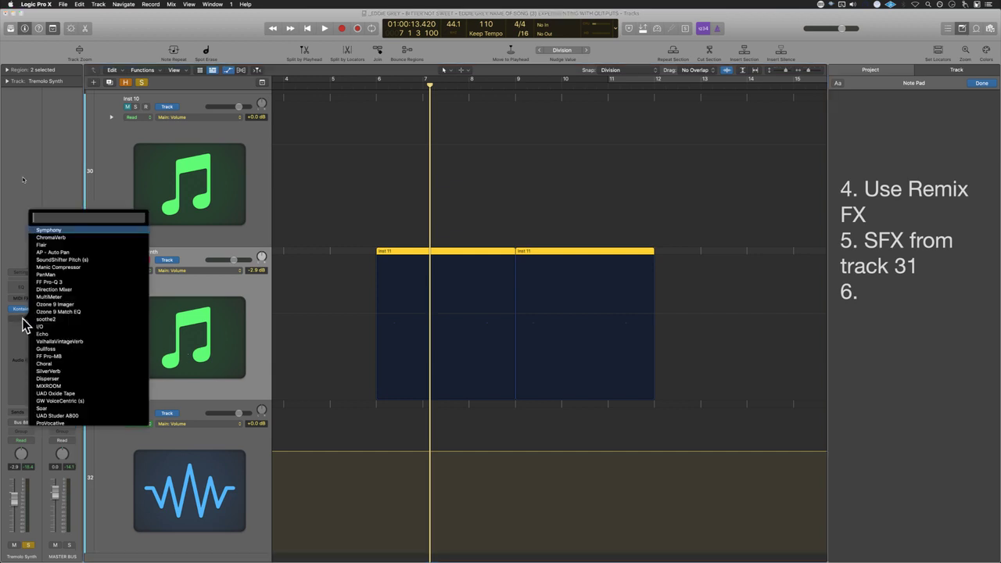
text(tremol)
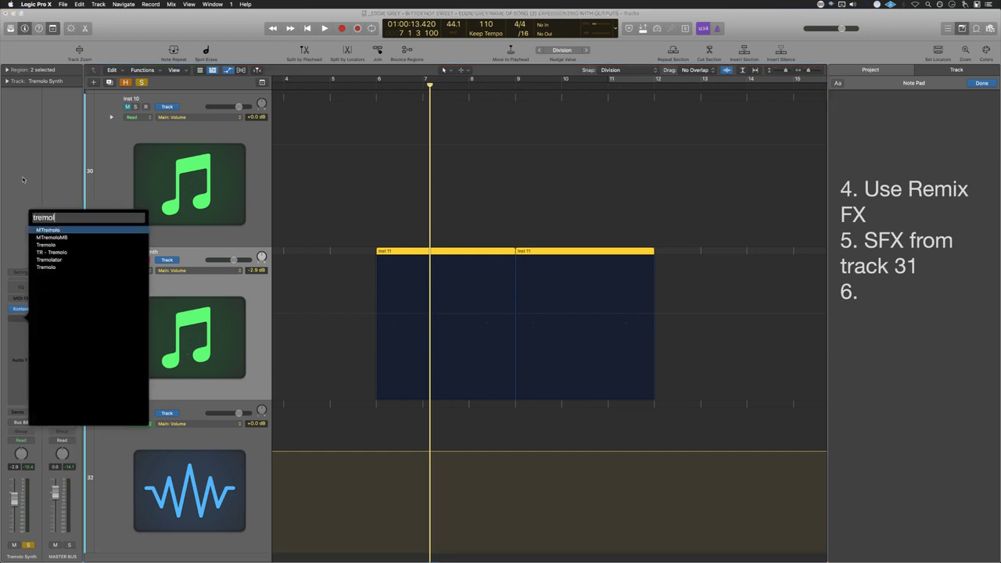
text(o)
key(Down)
key(Down)
key(Escape)
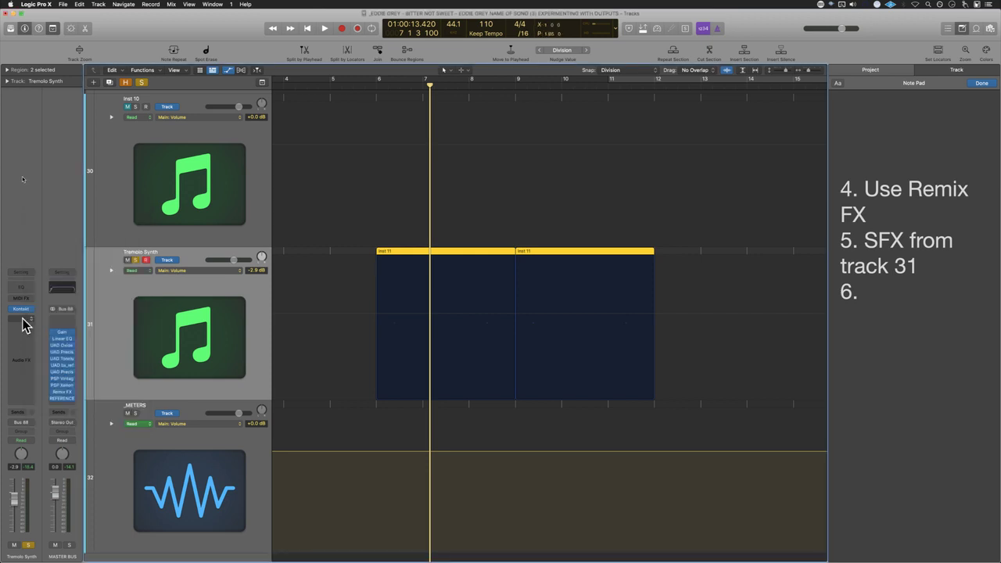
click(24, 323)
key(Up)
key(Right)
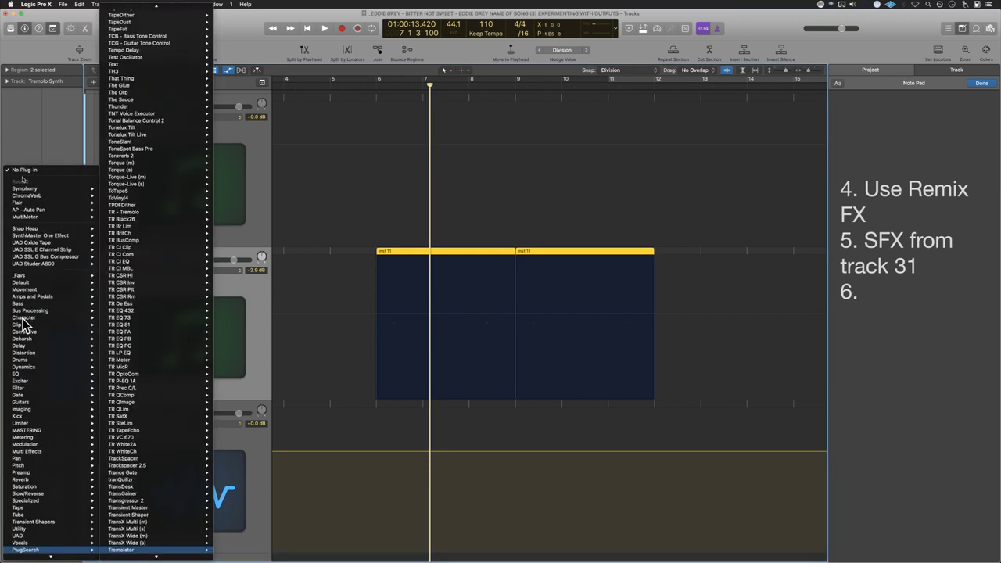
key(Return)
drag(505, 133, 671, 106)
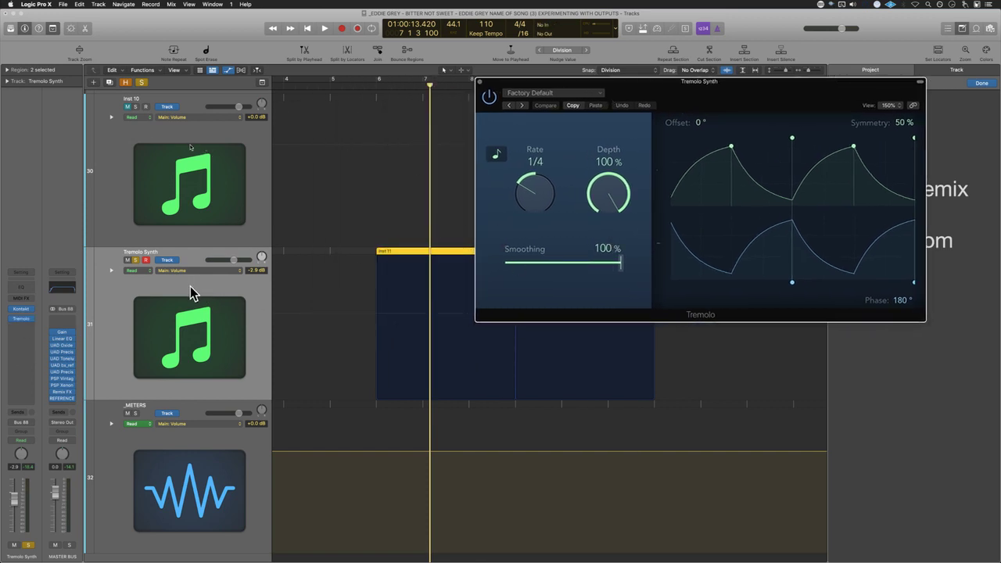
Step: Set the Tremolo plug-in's phase to 0° and audition the soloed synth before and after the change
key(space)
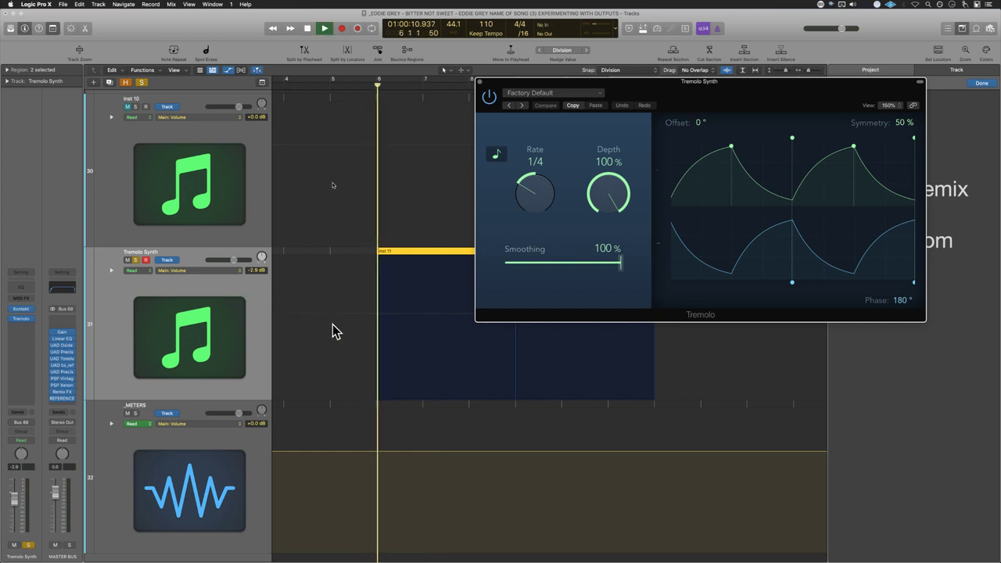
key(space)
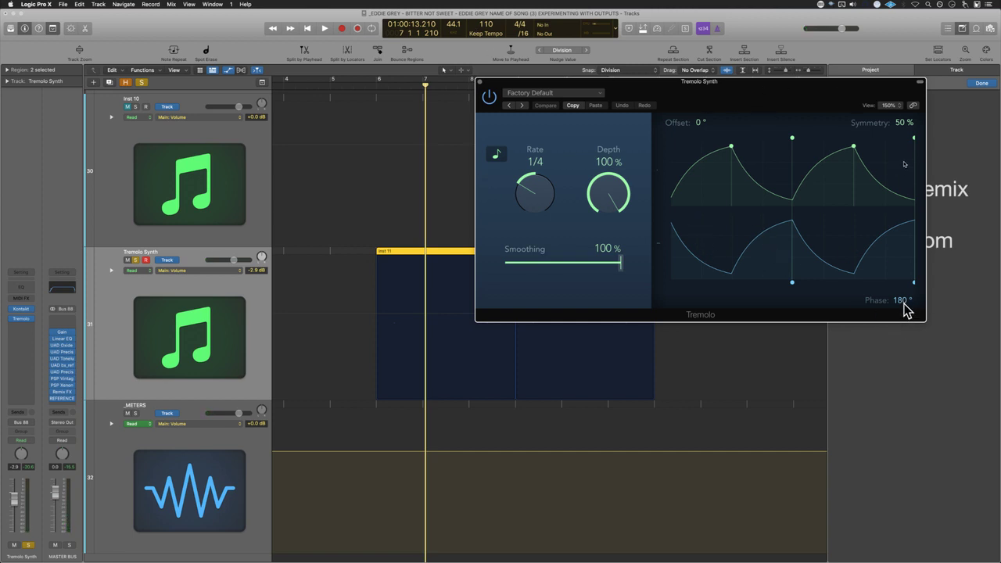
scroll(905, 161, down, 10)
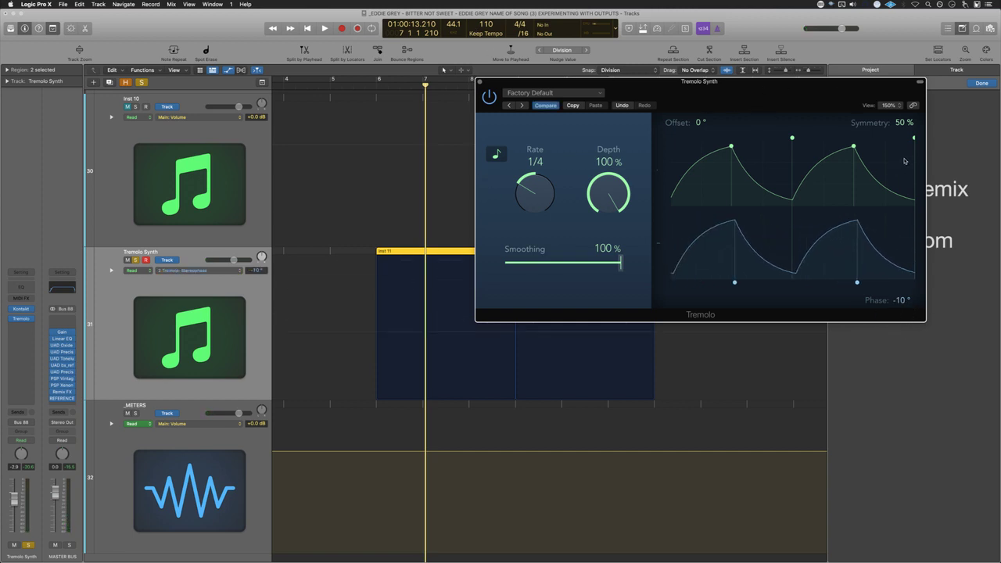
click(569, 88)
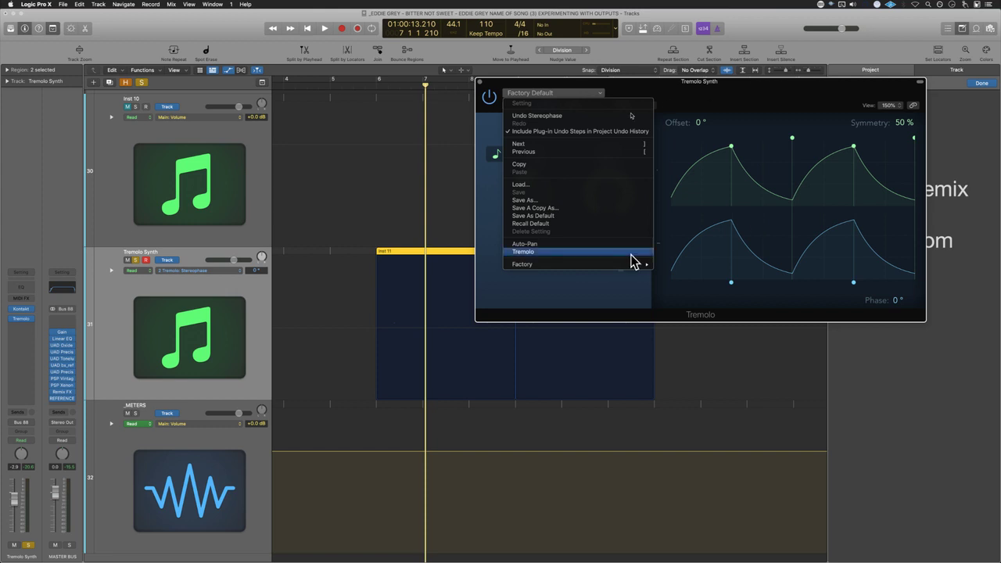
click(783, 275)
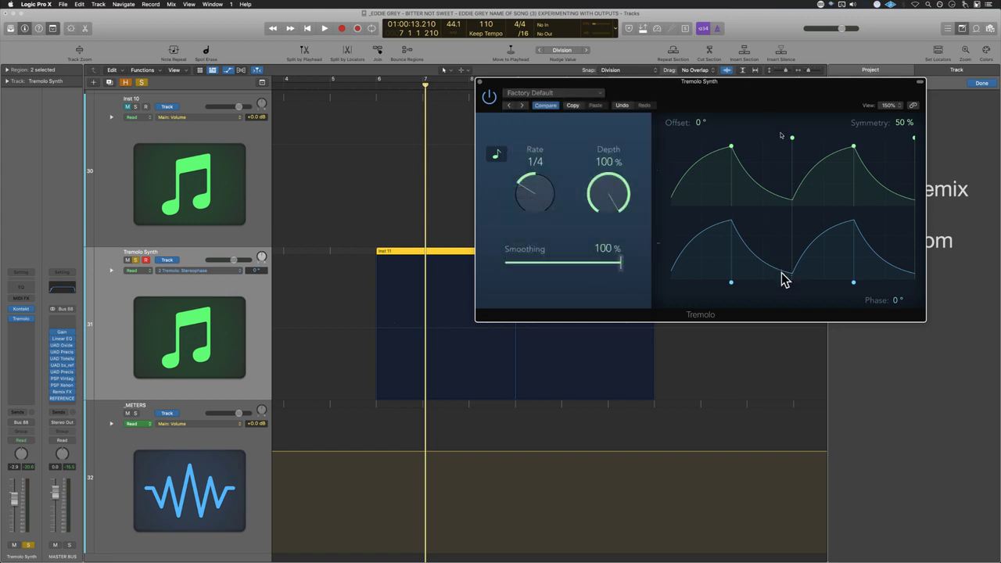
key(space)
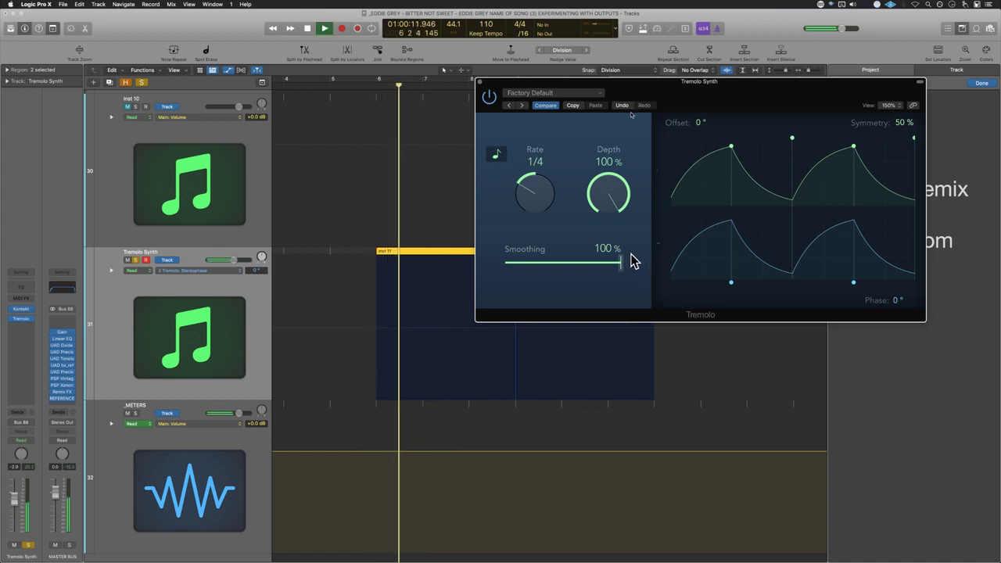
key(space)
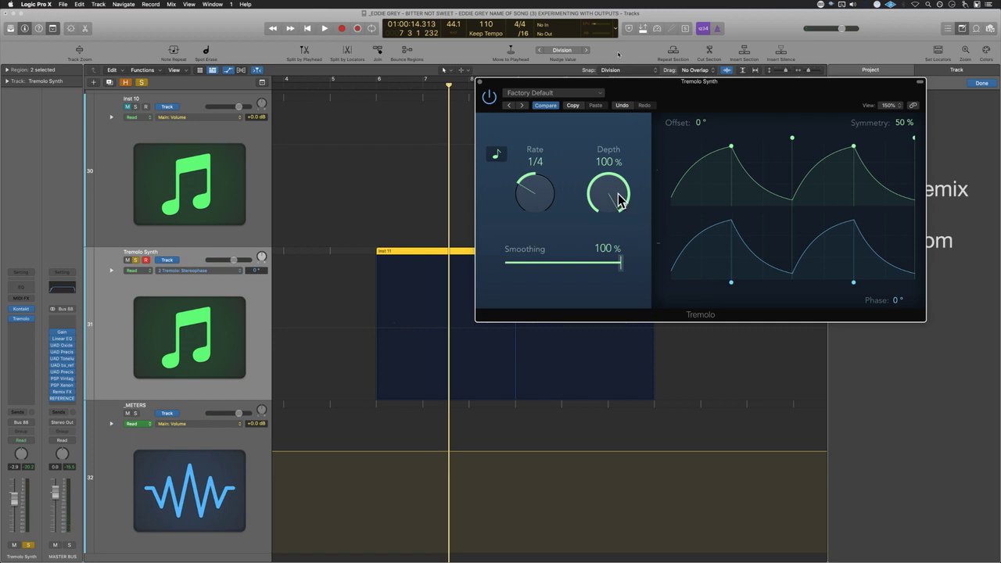
Step: Adjust the Tremolo's smoothing to 58% while auditioning the synth, and turn off the track's solo
drag(619, 269, 529, 263)
key(space)
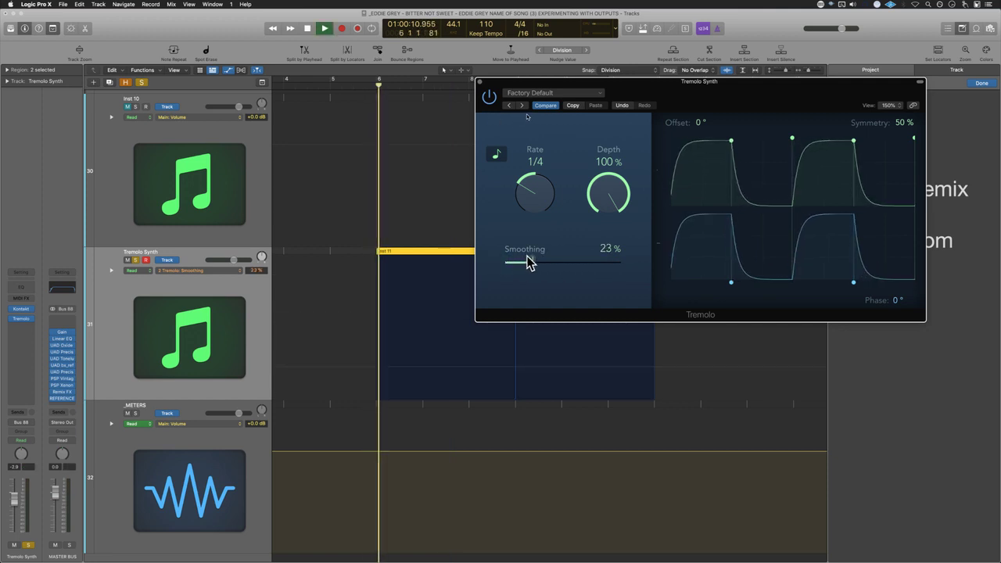
key(space)
drag(534, 266, 575, 269)
key(space)
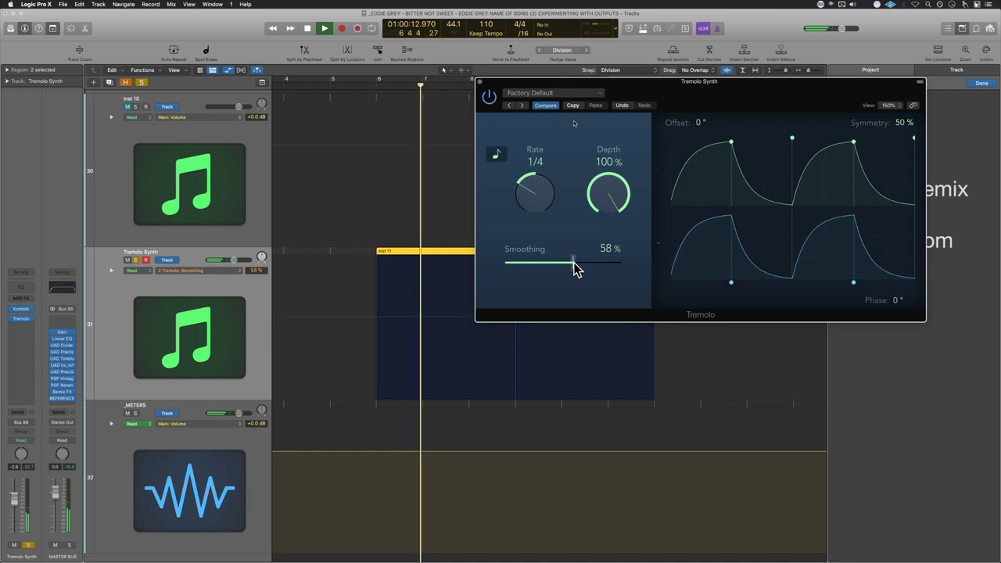
key(space)
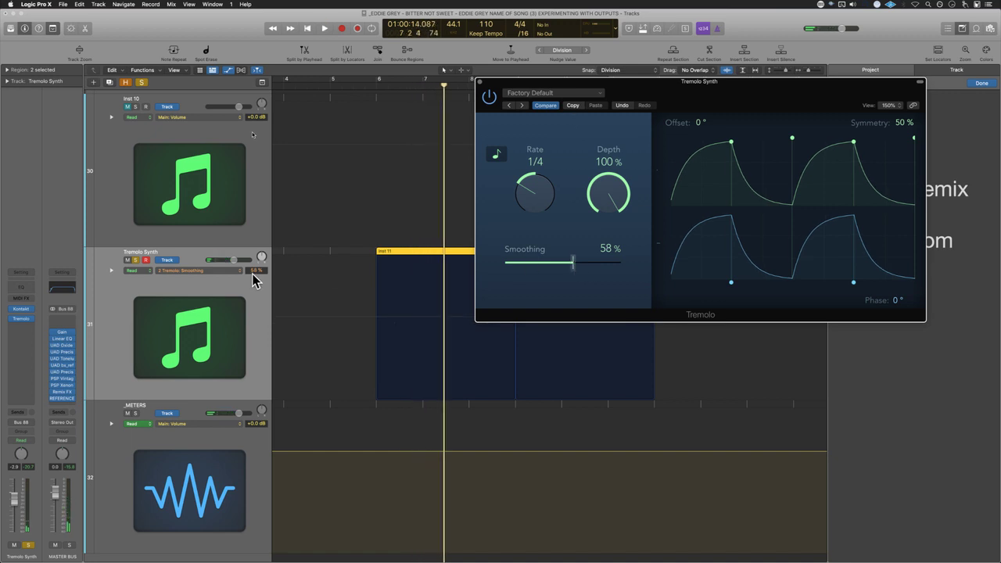
click(142, 83)
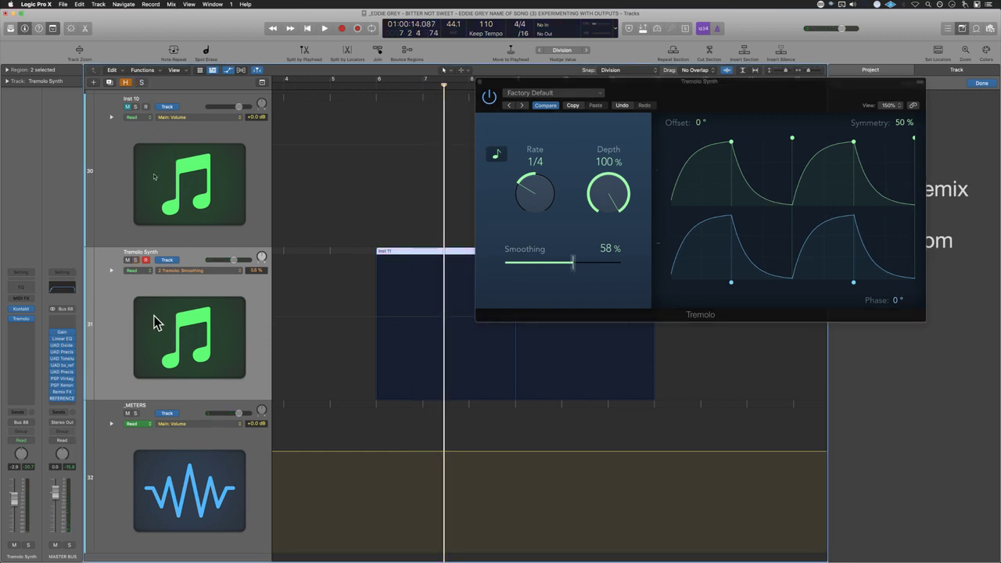
Step: Insert the Overdrive plug-in after the Tremolo on the Tremolo Synth track
click(24, 328)
text(uad)
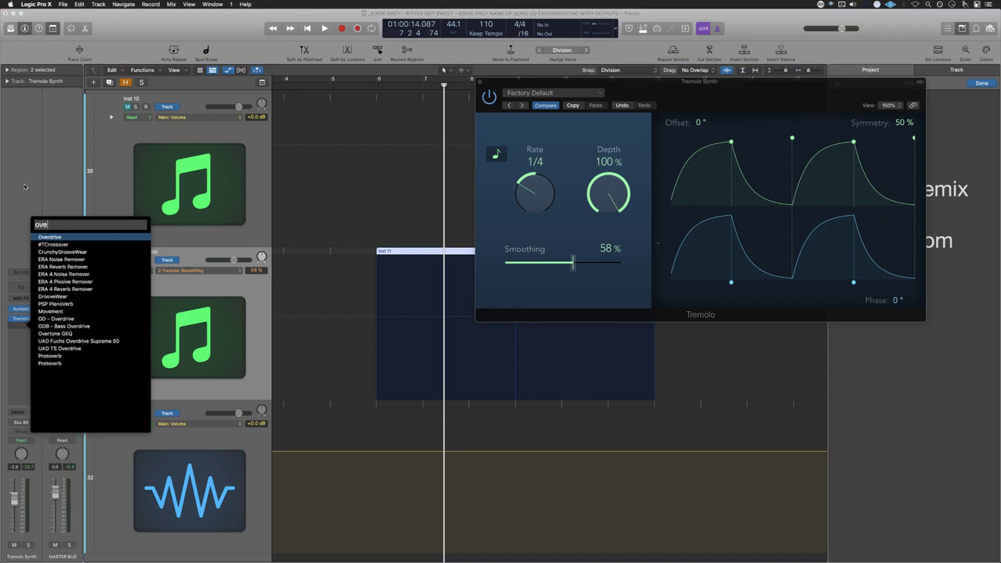
key(Escape)
click(24, 327)
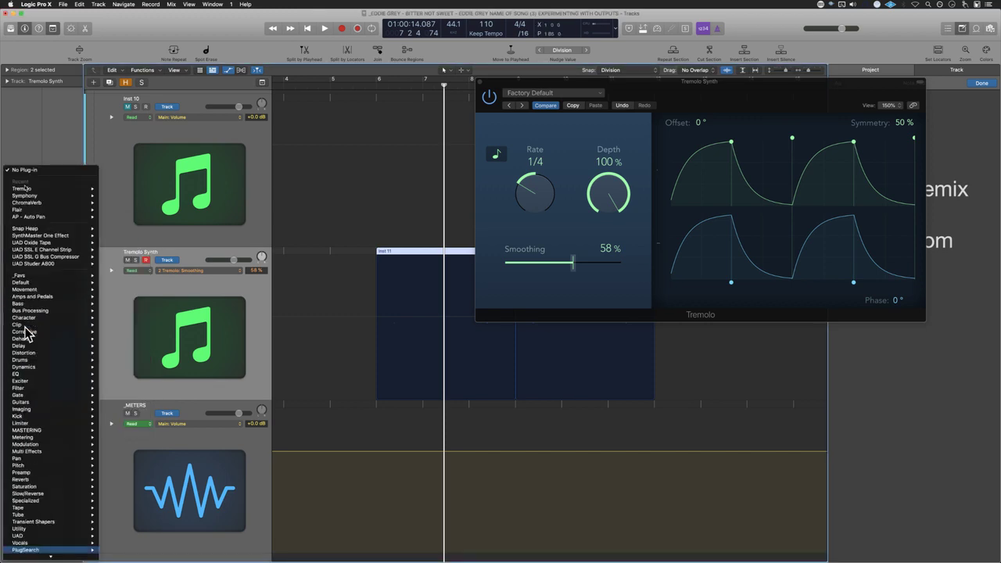
key(Return)
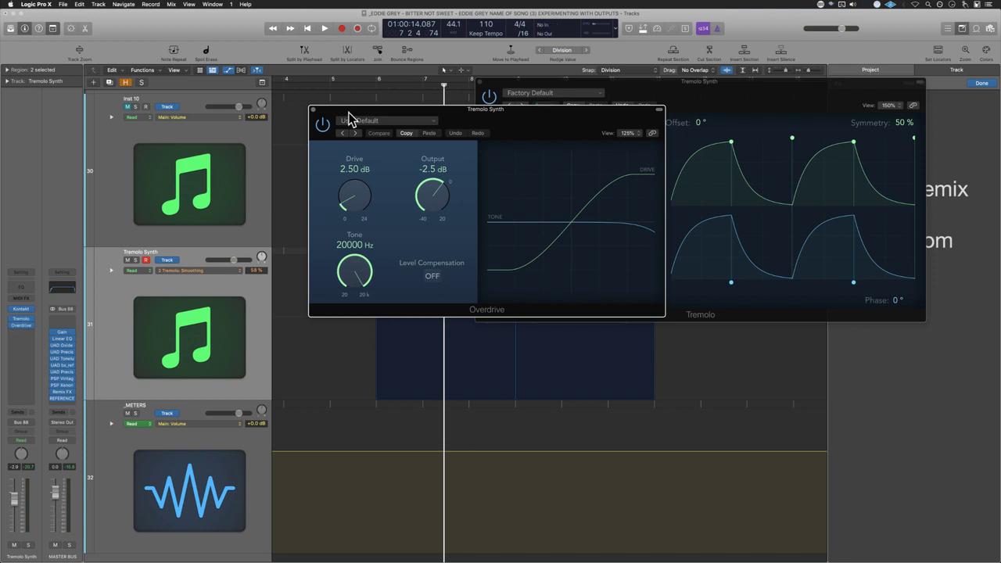
click(313, 111)
Step: Place the playhead at bar 6 and enlarge the Overdrive plug-in's view to 200%
click(371, 86)
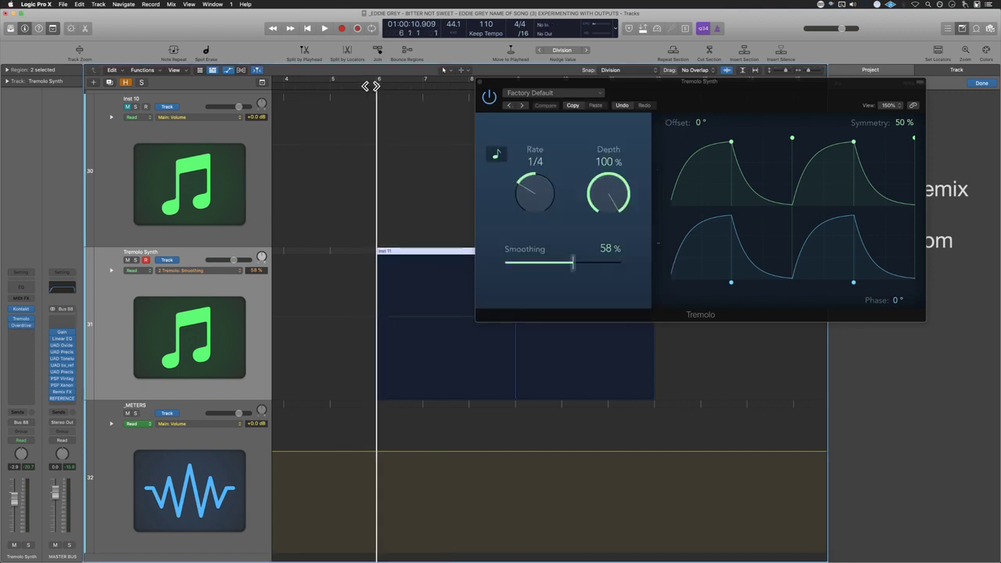
click(23, 326)
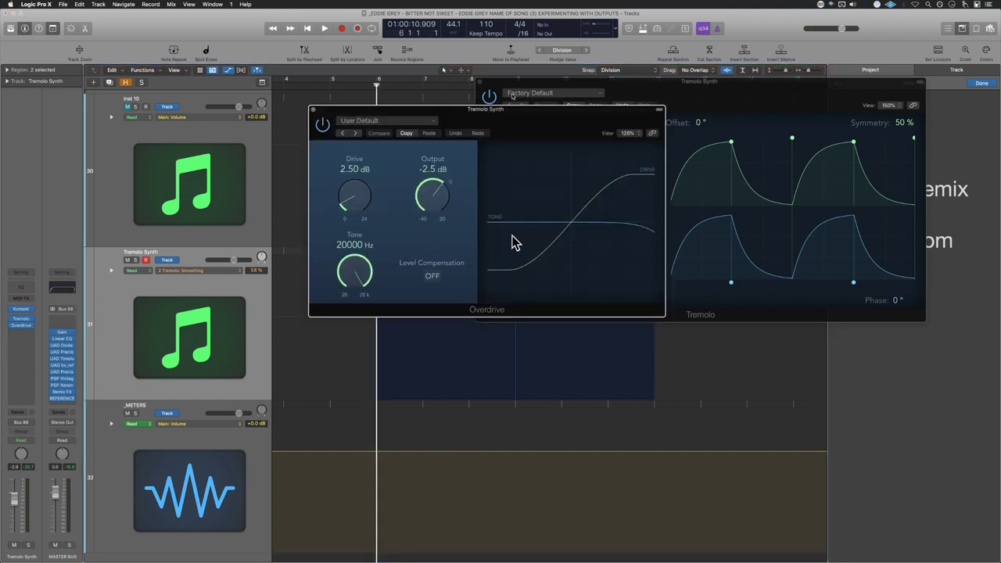
drag(517, 112, 407, 111)
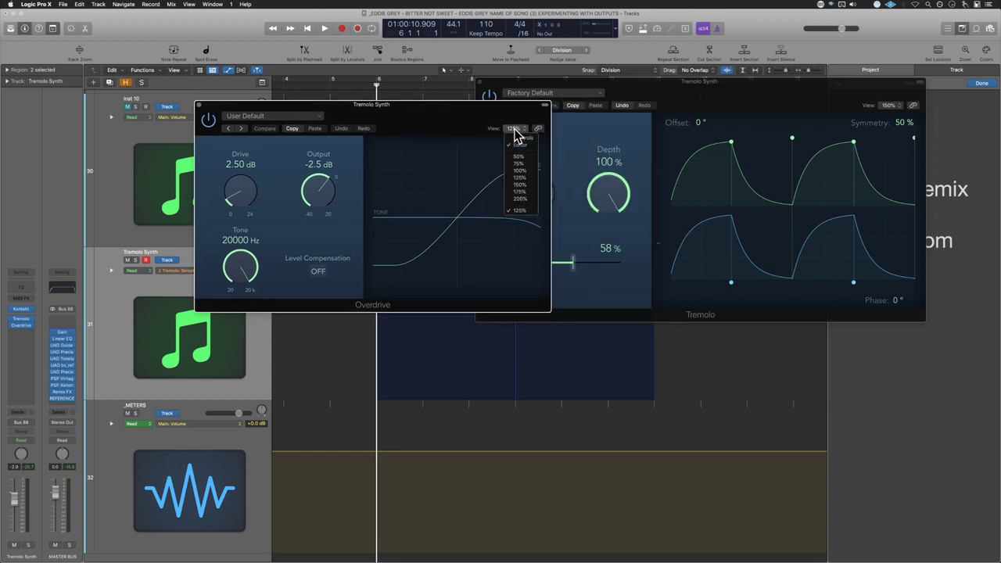
click(523, 201)
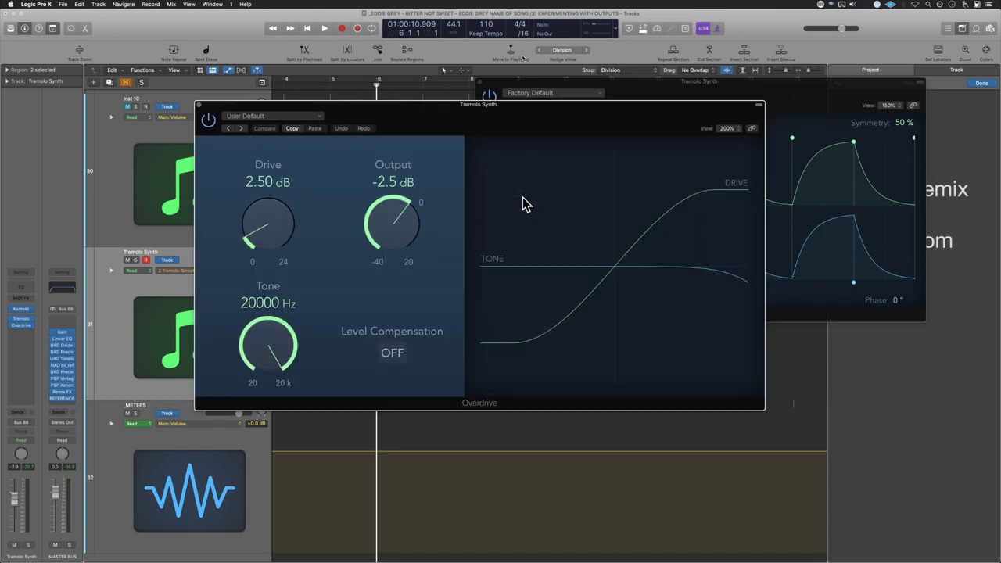
key(super+w)
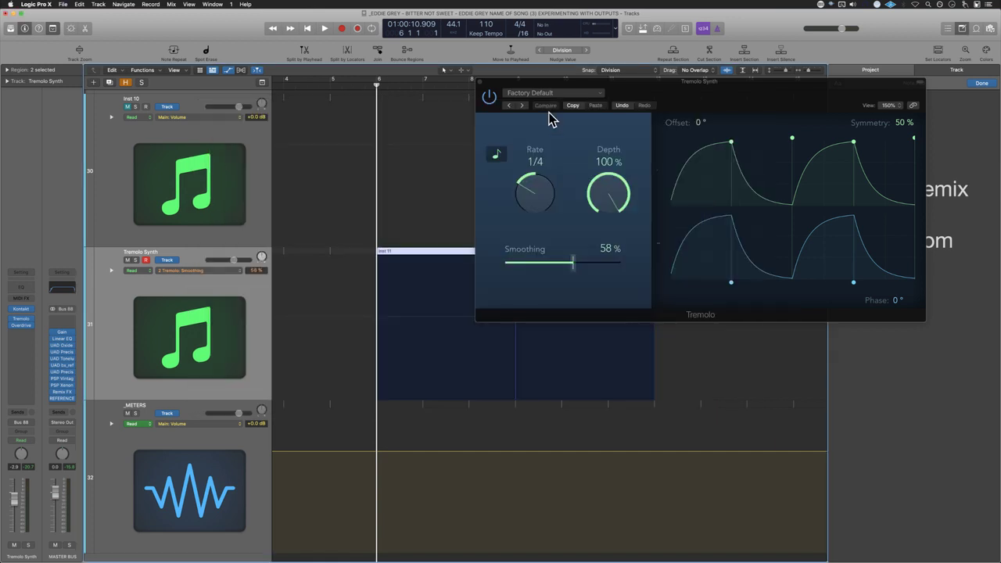
Step: Lower the Tremolo's depth to 58% while playing the full mix, and close the plug-in window
key(space)
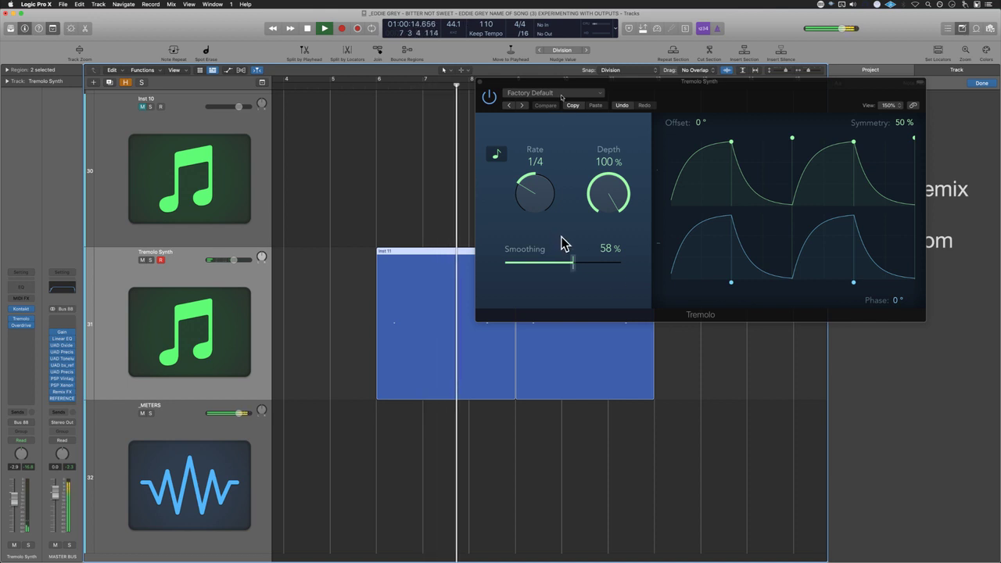
drag(603, 197, 610, 250)
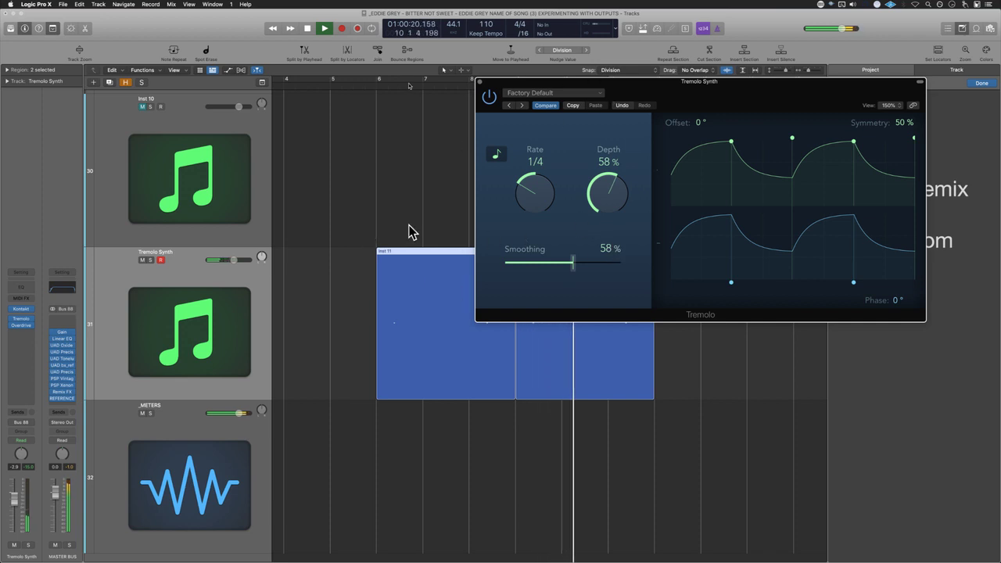
click(353, 230)
click(481, 82)
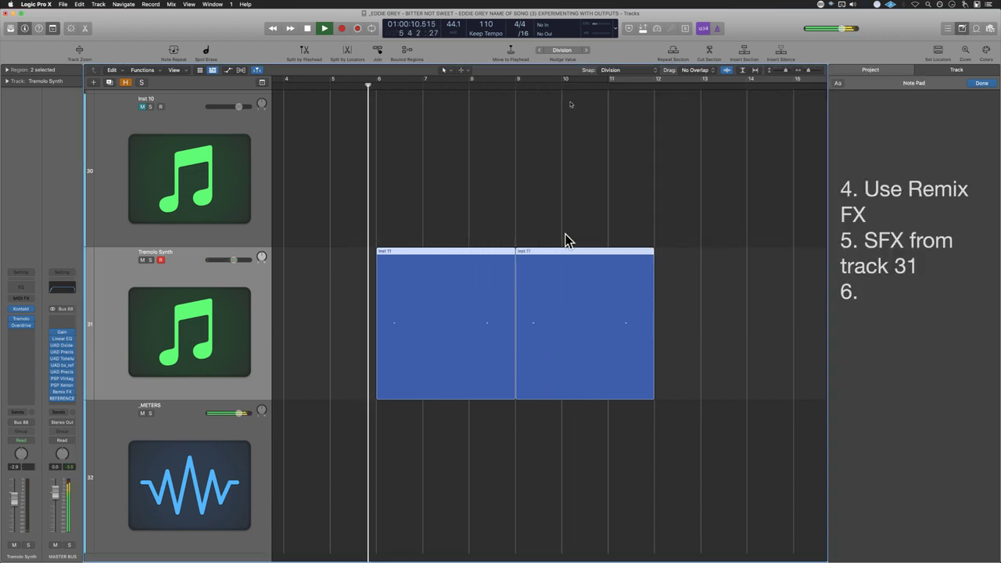
Step: Move the second Inst 11 region on the Tremolo Synth track one bar later, to bar 10
drag(643, 468, 585, 369)
scroll(358, 123, left, 3)
click(328, 86)
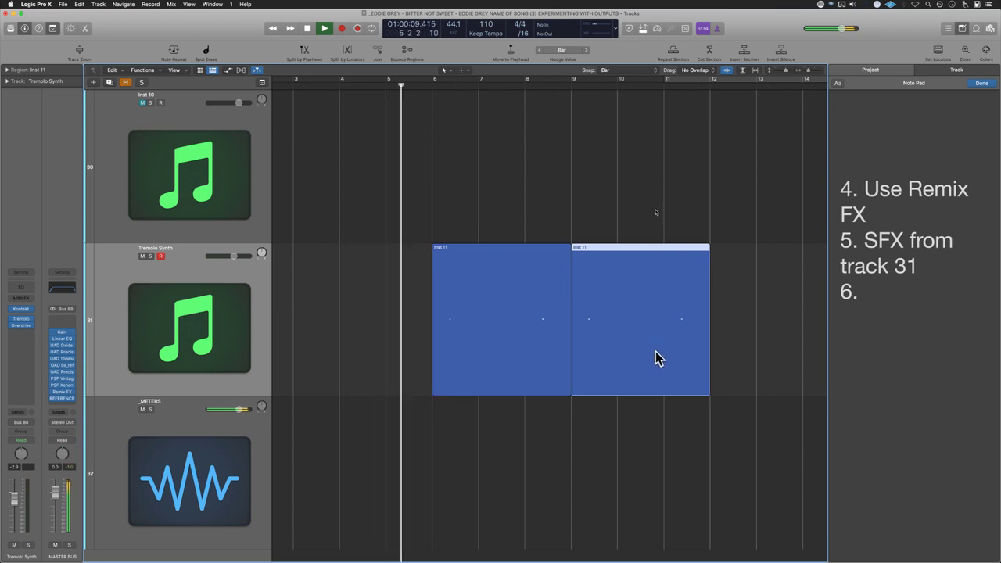
key(alt+Right)
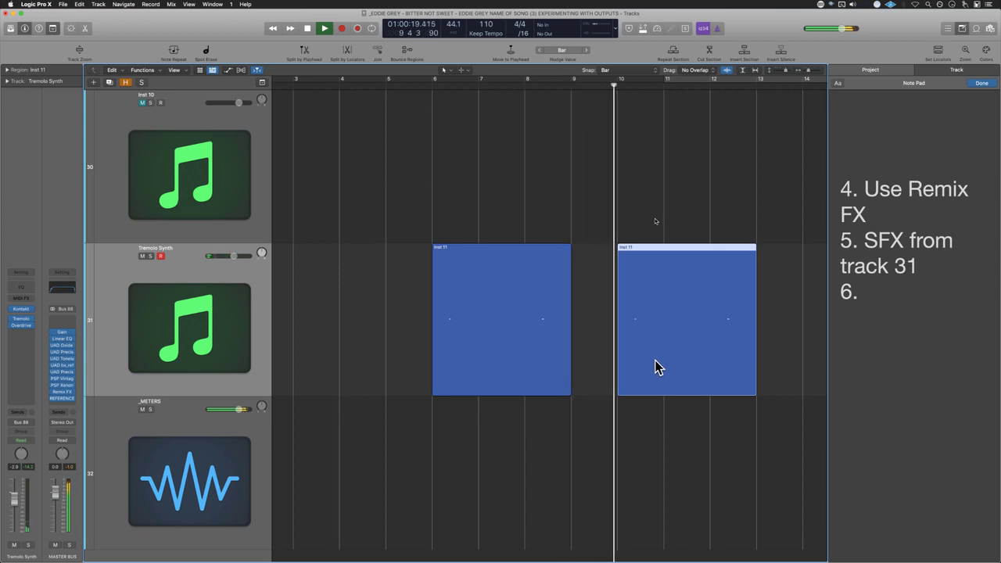
Step: Repeat the two Inst 11 regions once so the copies start at bars 14 and 18
drag(445, 271, 779, 308)
key(super+r)
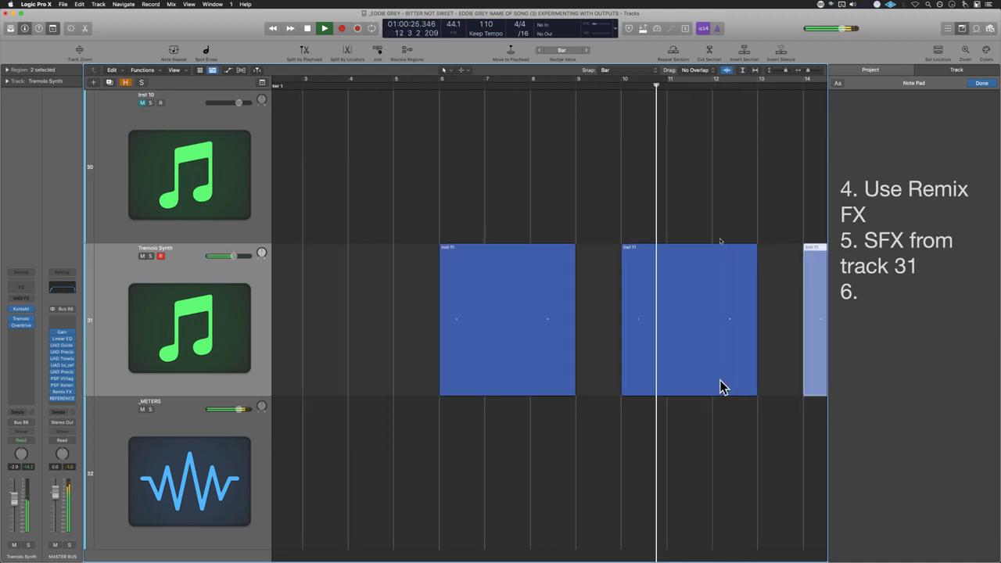
key(super+Left)
key(super+Left)
key(super+Left)
click(608, 413)
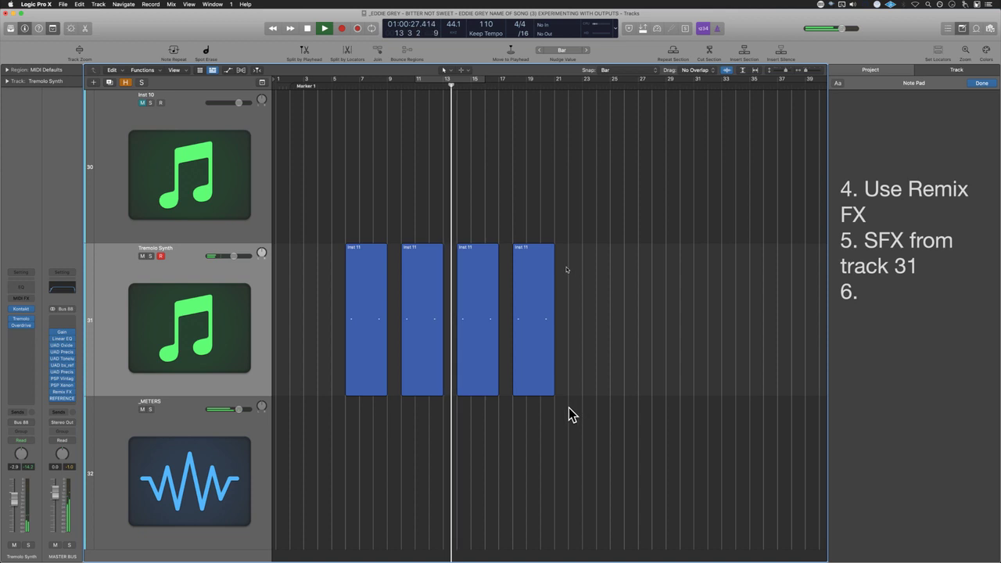
Step: Extend the Inst 11 pattern on the Tremolo Synth track with repeats of the region pair so copies also start at bars 22 and 26
drag(560, 424, 487, 362)
drag(483, 426, 479, 385)
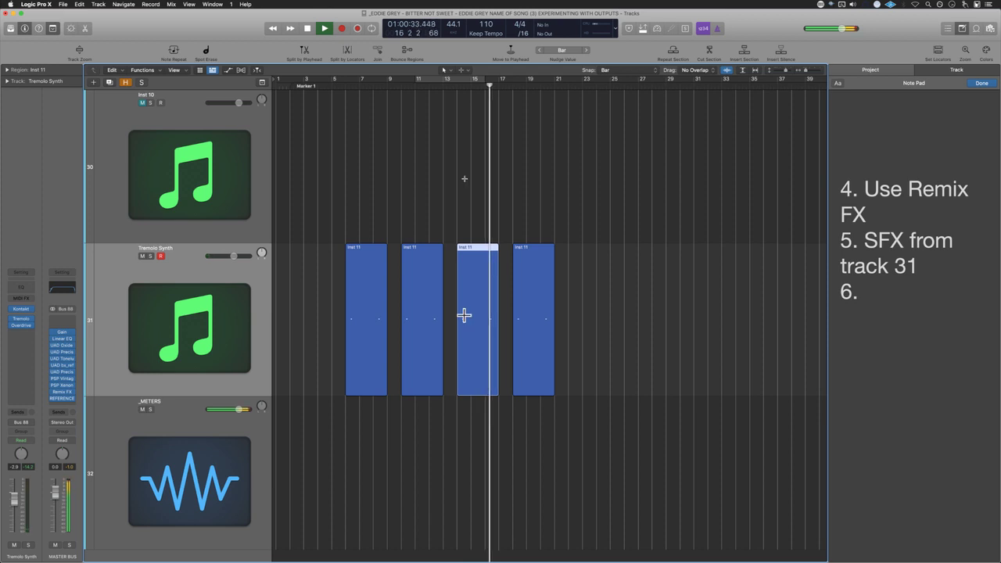
key(super+z)
drag(347, 301, 454, 312)
key(super+r)
key(super+r)
Step: Delete the two Inst 11 regions starting at bars 14 and 18 on the Tremolo Synth track, and stop playback
drag(560, 429, 483, 341)
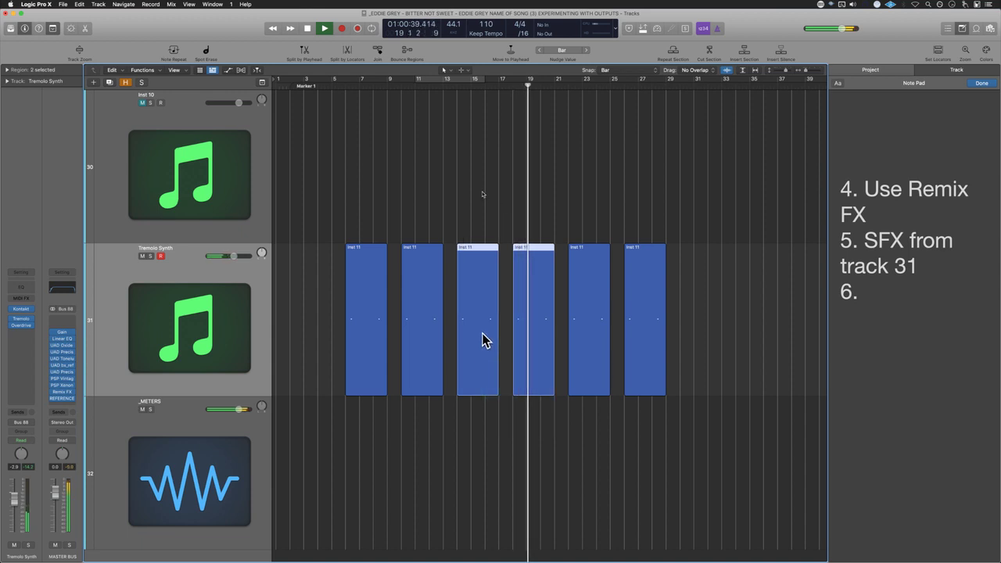
click(487, 352)
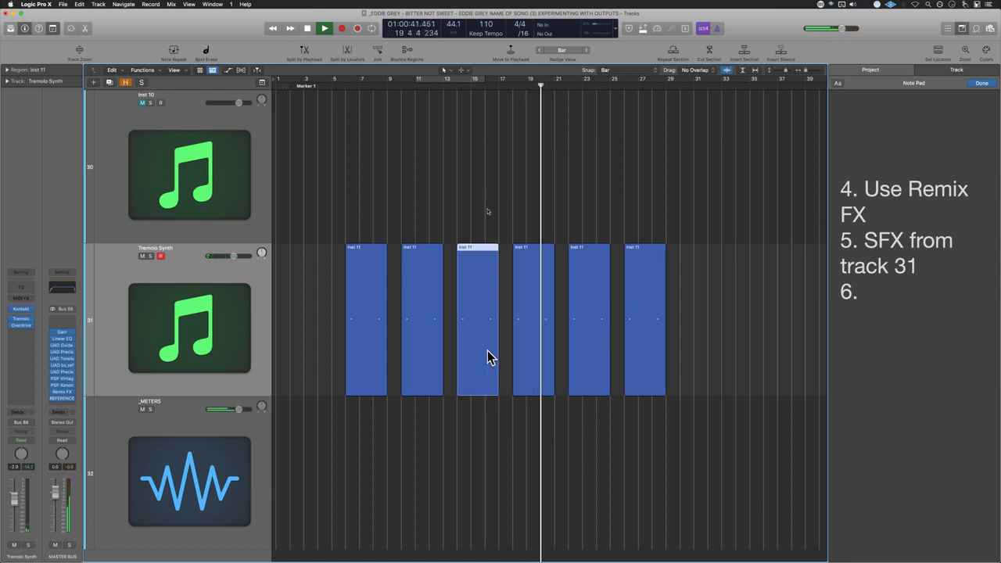
key(Delete)
click(527, 353)
key(Delete)
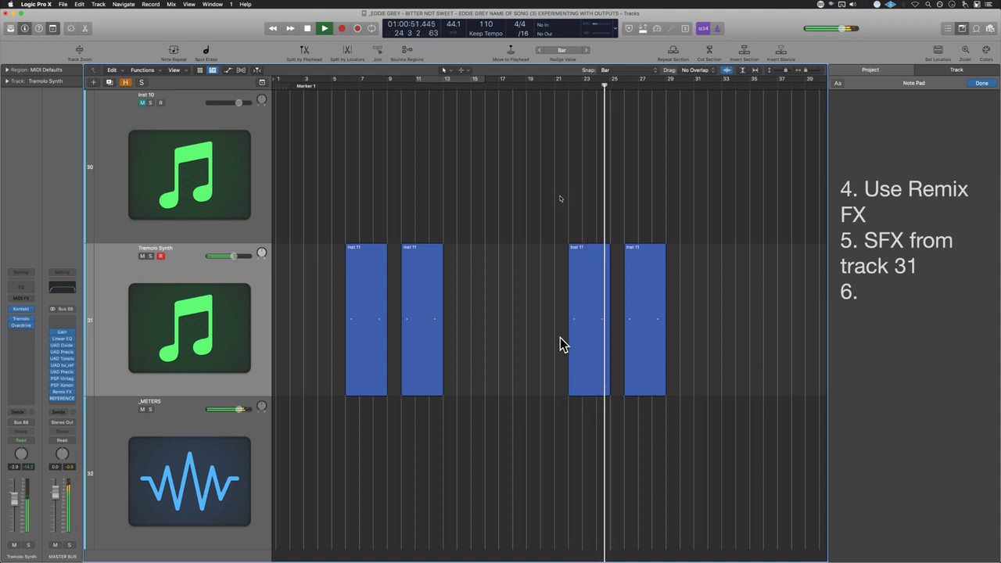
key(space)
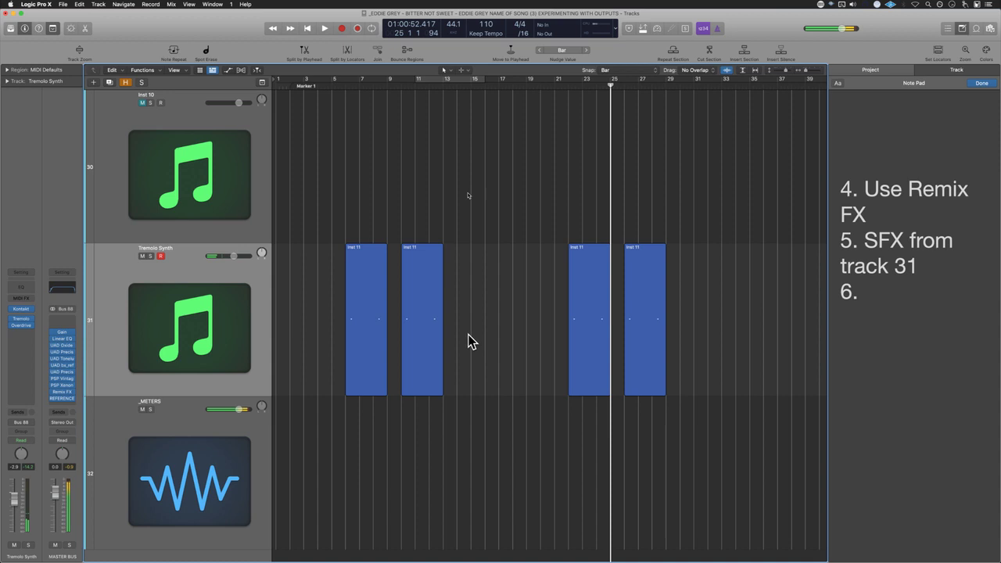
Step: In the Tremolo Synth's Kontakt instrument, set the amp envelope decay to 19.1 ms and the pitch envelope decay to 292.4 ms
click(179, 255)
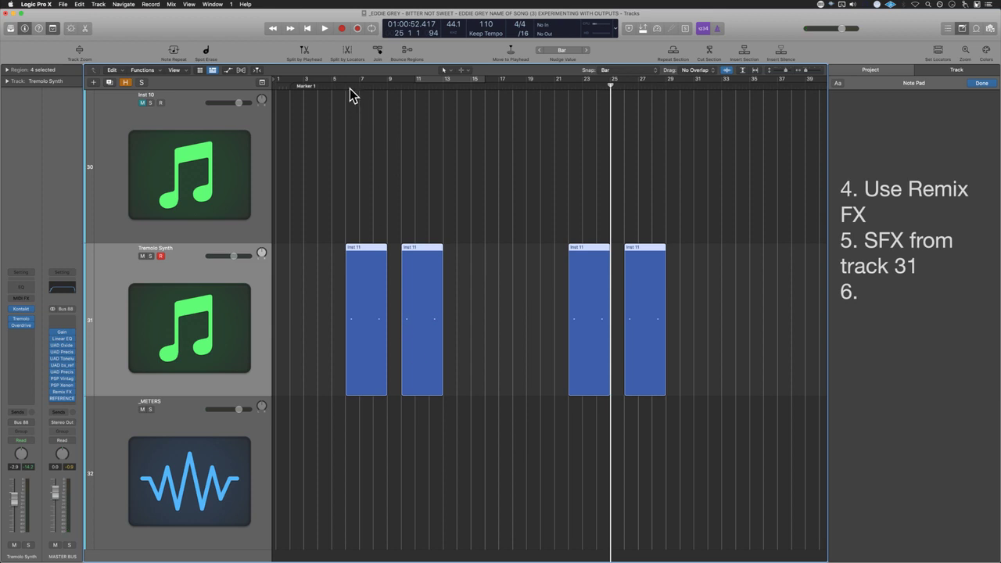
click(22, 312)
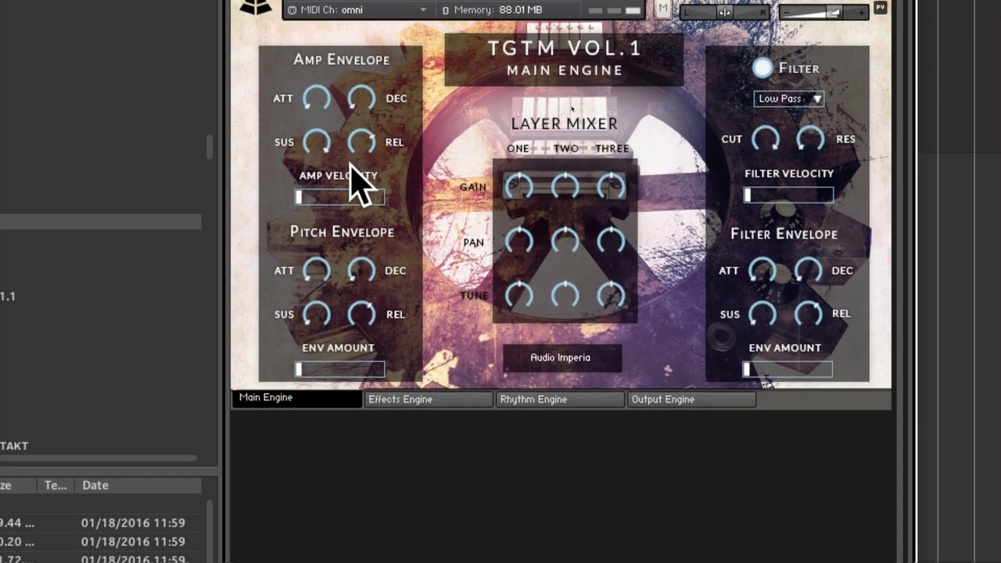
drag(370, 100, 371, 46)
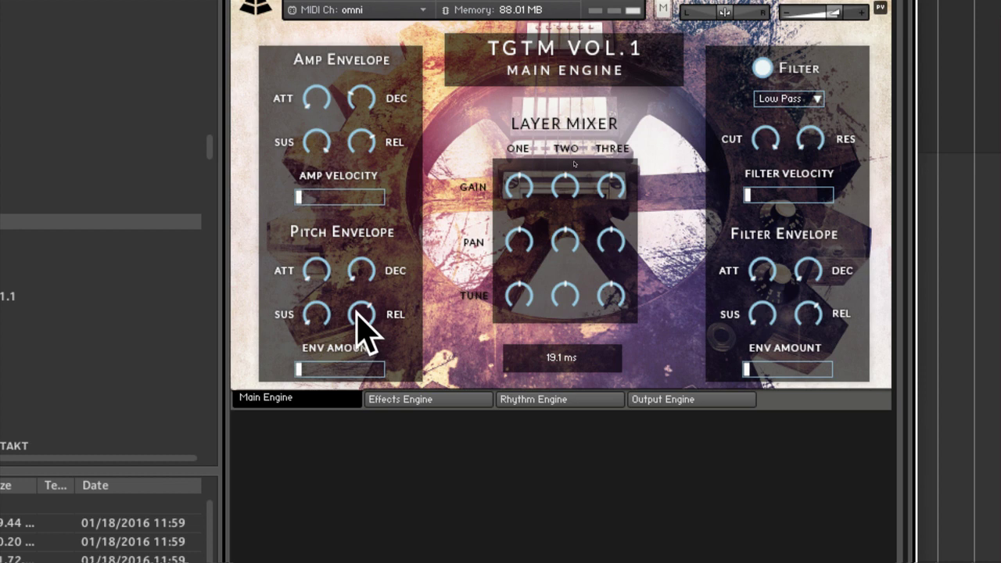
drag(365, 273, 375, 184)
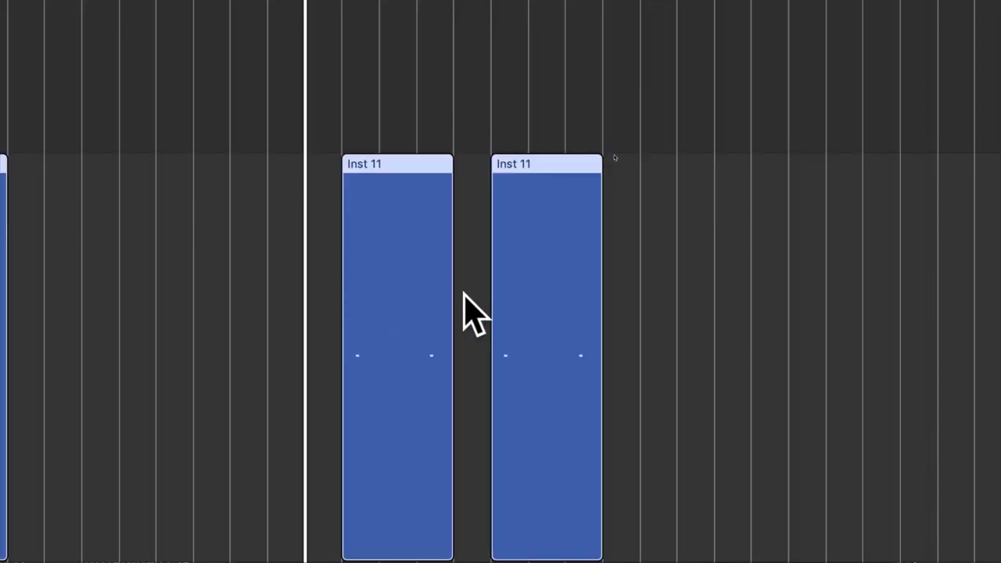
click(473, 295)
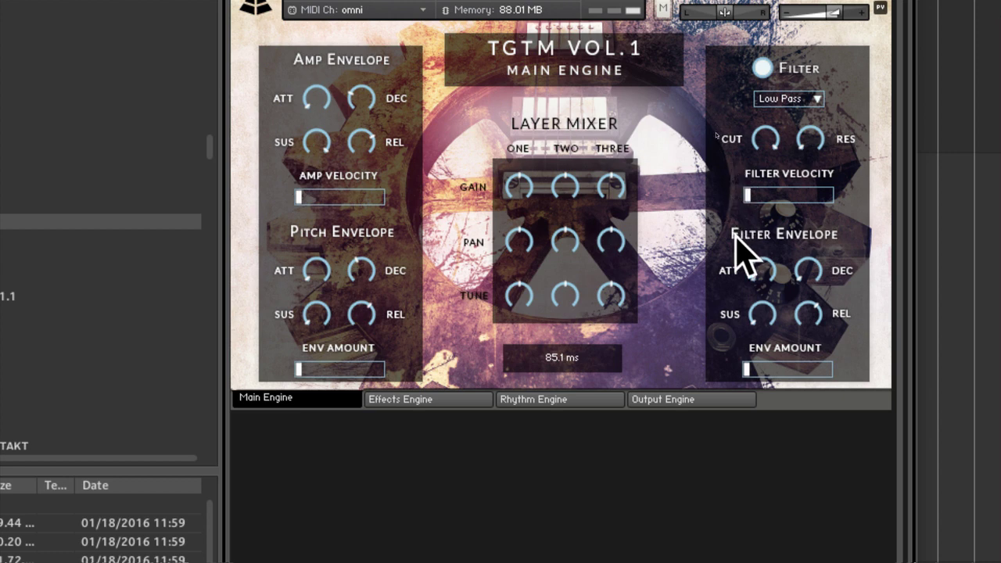
mouse_move(361, 313)
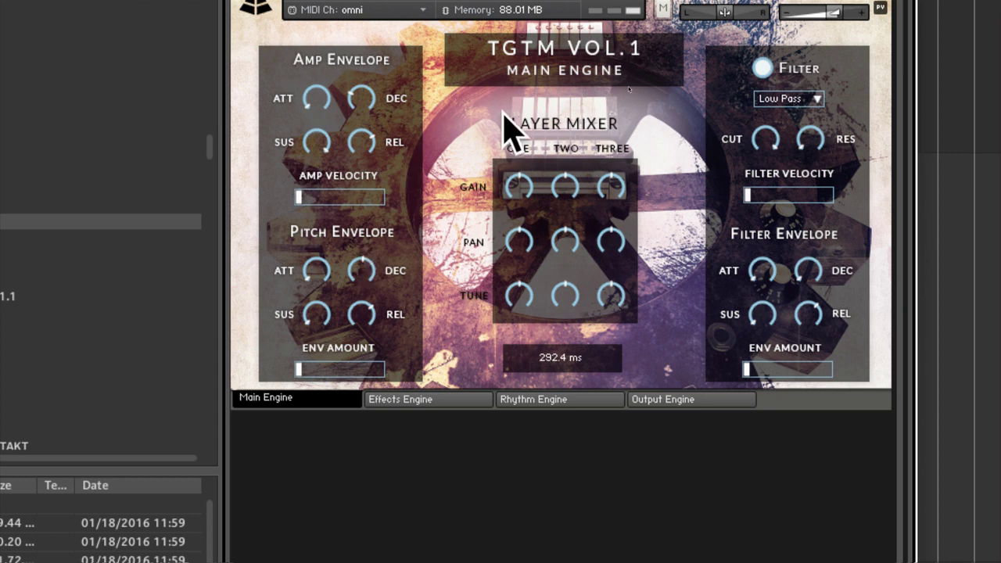
Step: In the Effects Engine, raise the Jump effect's presence to 65.4%, audition the effect, and leave it switched off
click(441, 399)
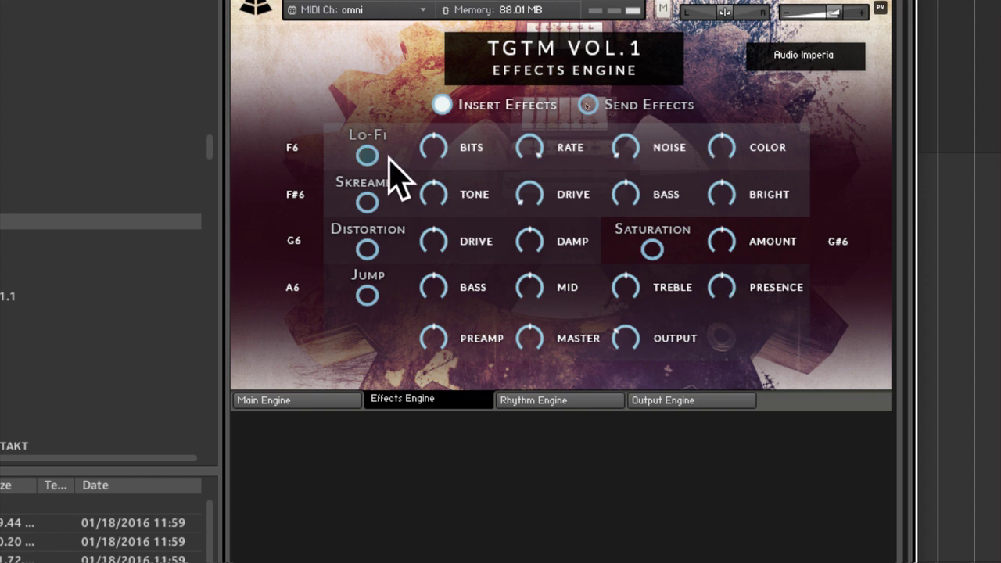
click(368, 295)
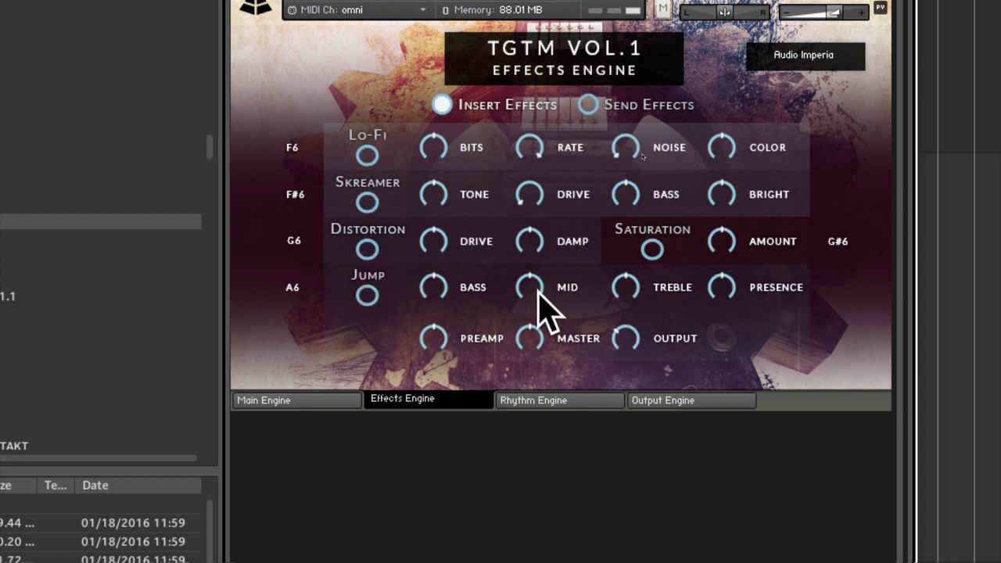
drag(726, 298, 731, 270)
click(368, 296)
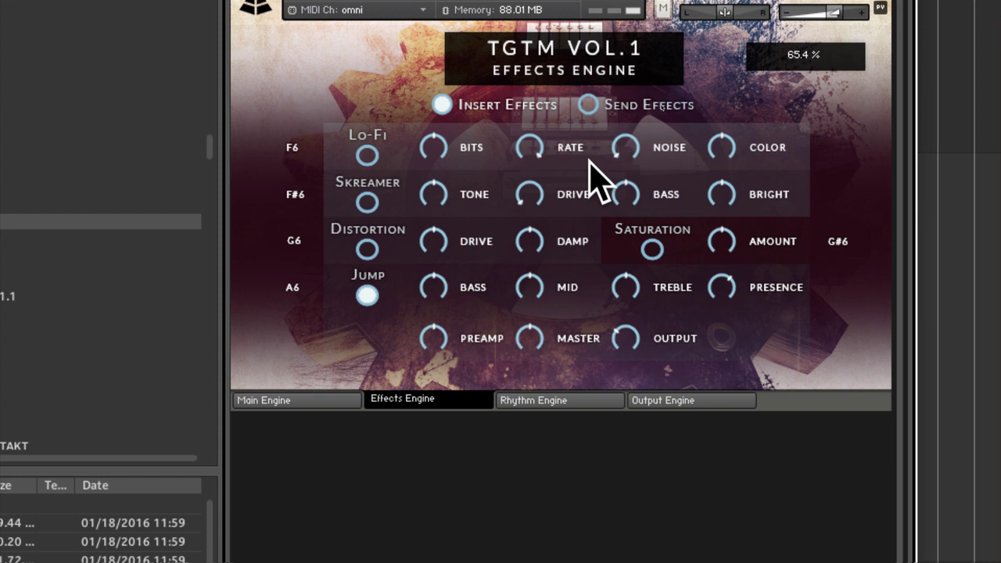
click(367, 295)
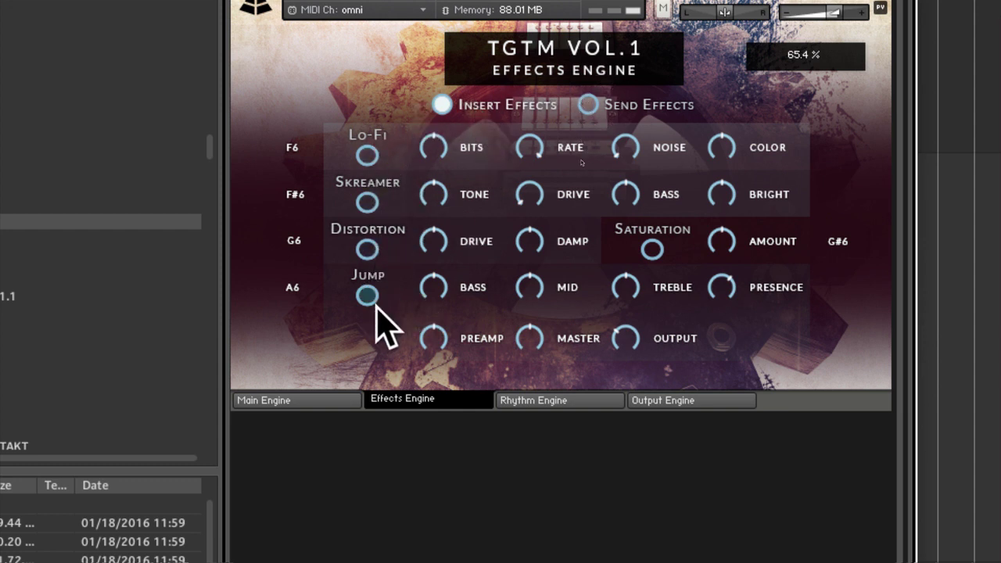
Step: Enable the Reverb and Delay send effects, and set the reverb gain to 1.3 dB
click(590, 110)
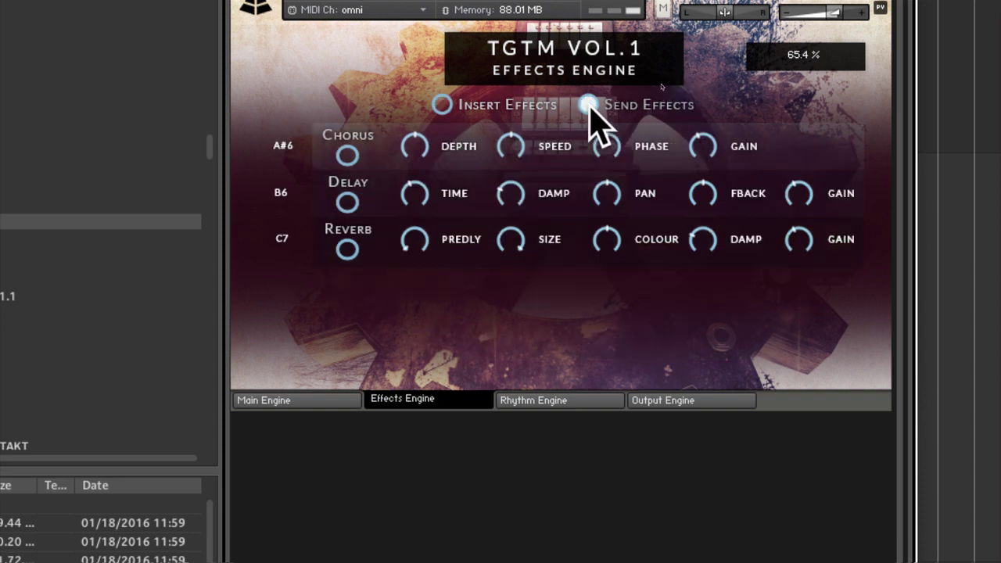
click(348, 248)
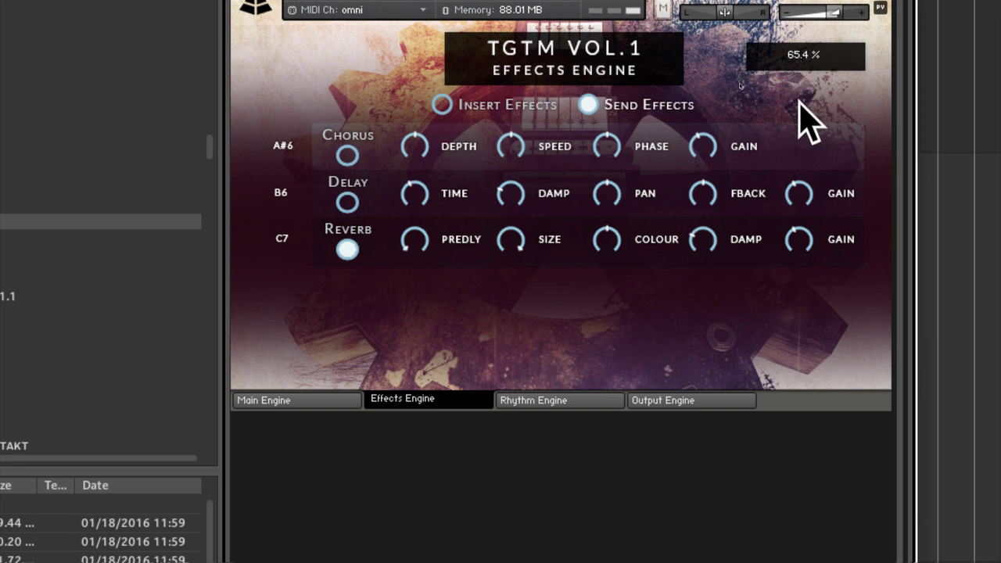
drag(804, 240, 799, 234)
click(348, 202)
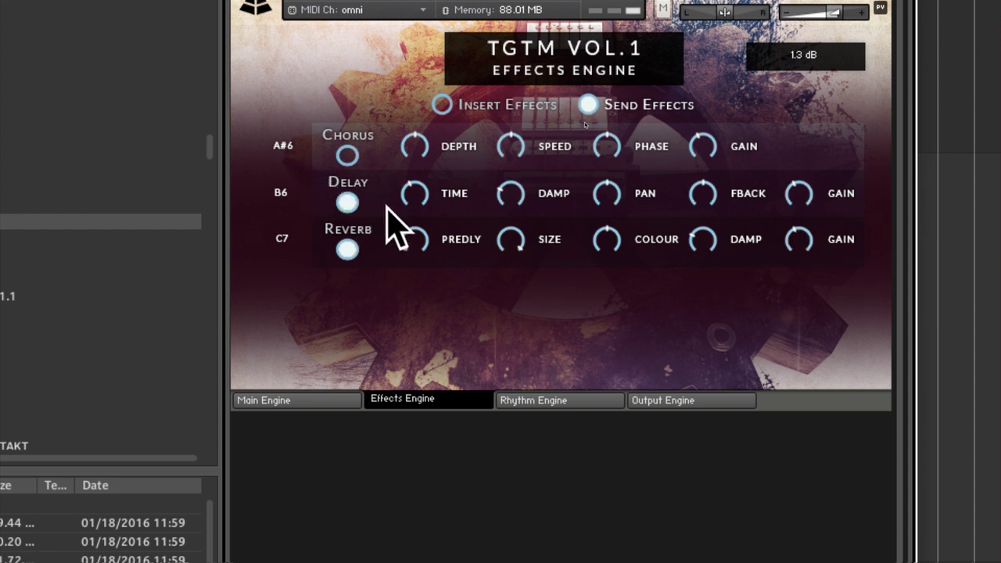
click(347, 202)
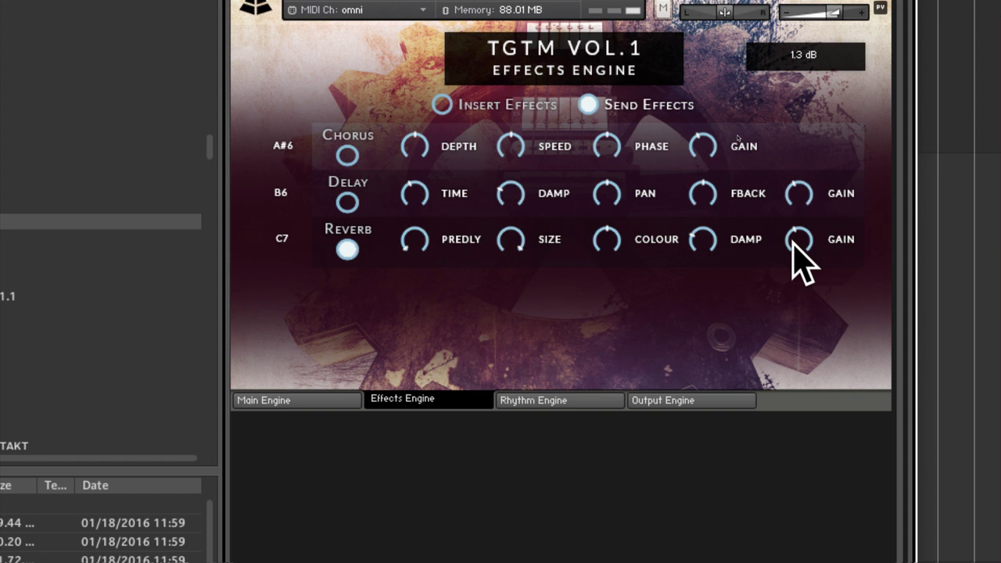
click(350, 202)
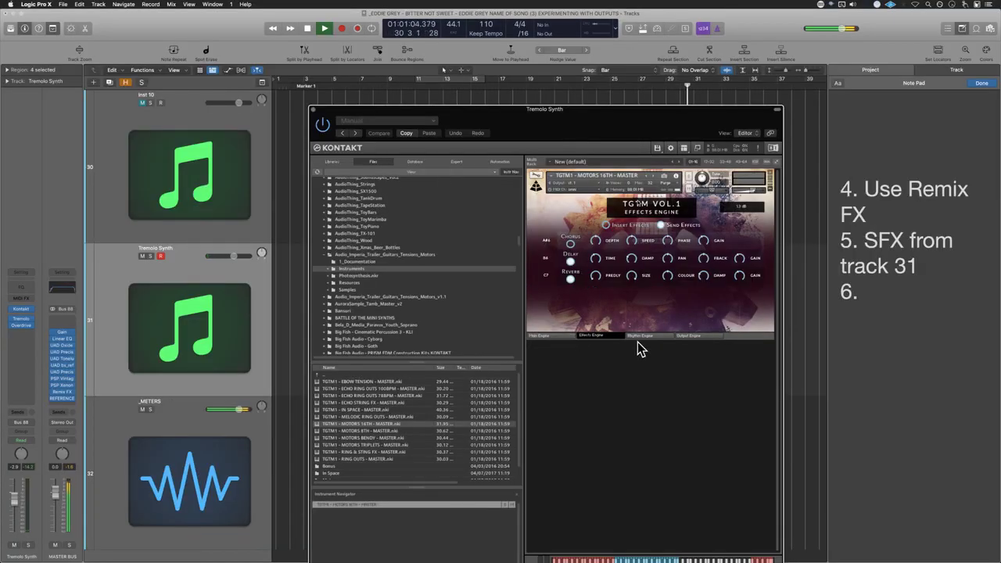
Step: Close the Kontakt window, stop playback, deselect the Inst 11 regions, and save the project
click(313, 108)
key(space)
scroll(486, 406, left, 1)
scroll(486, 407, right, 1)
click(481, 450)
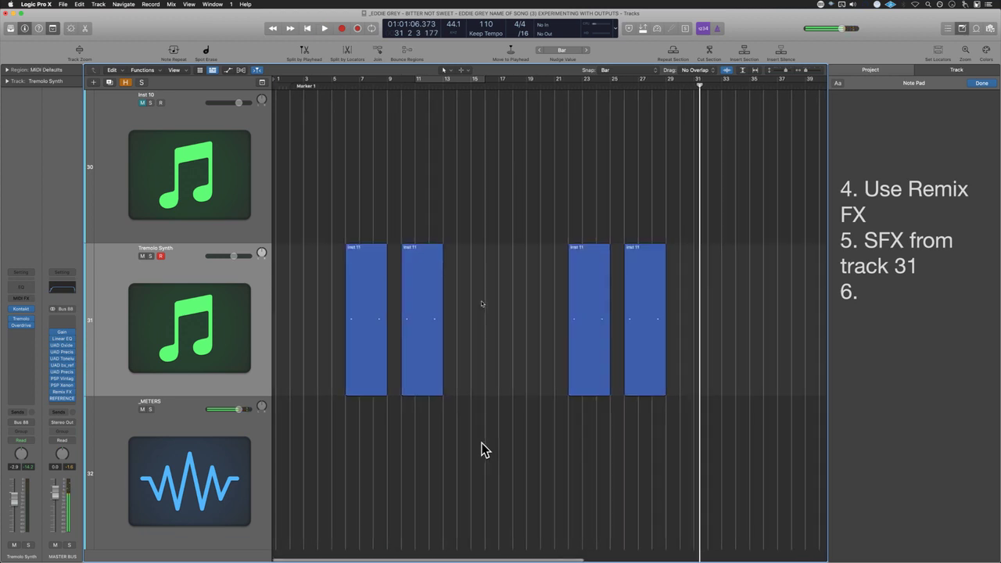
key(super+s)
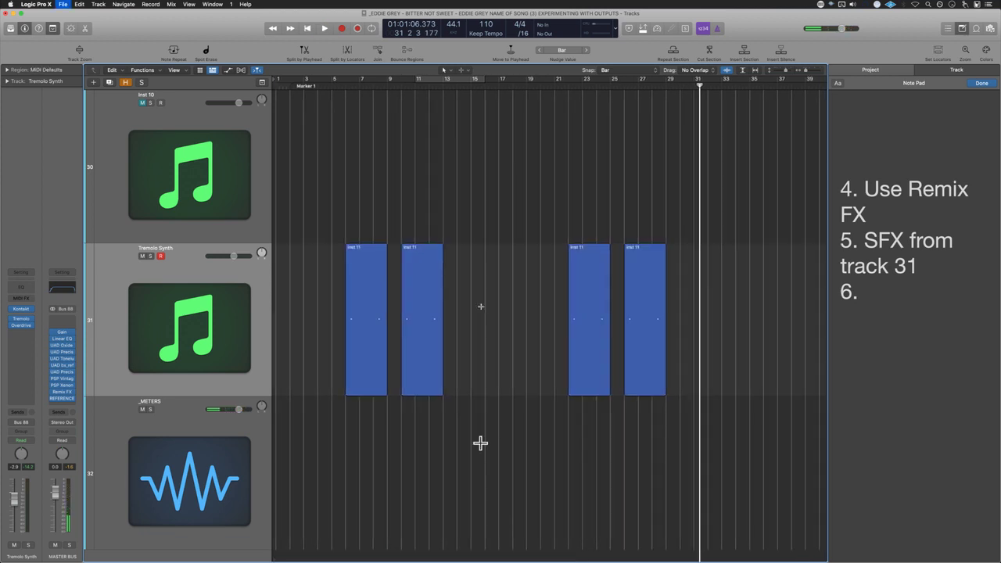
Step: Inspect the song's opening Sub Kick and Guitar (Main) regions, return the playhead to the start of the song, and clear the selection
key(z)
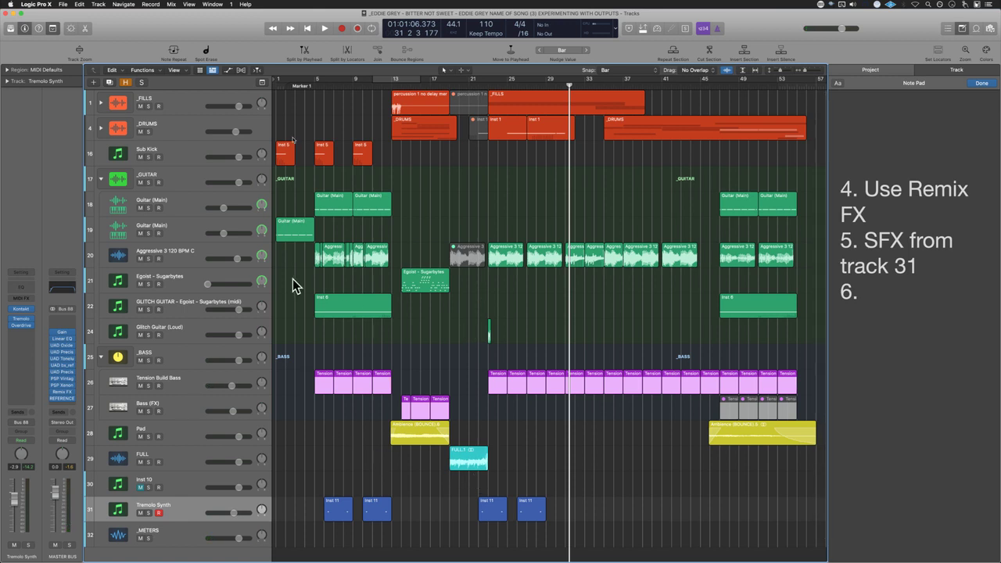
drag(314, 112, 402, 488)
drag(295, 295, 291, 103)
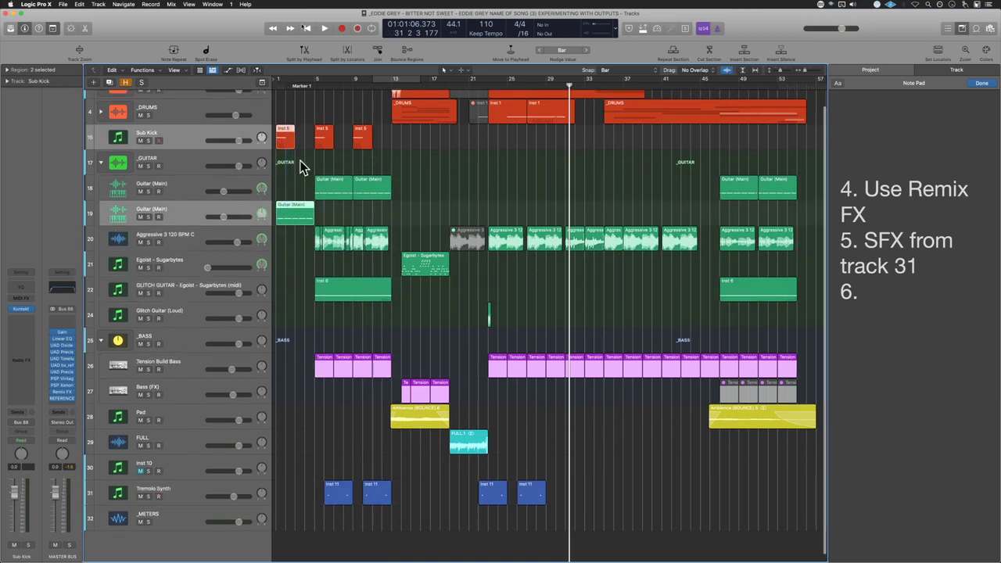
key(z)
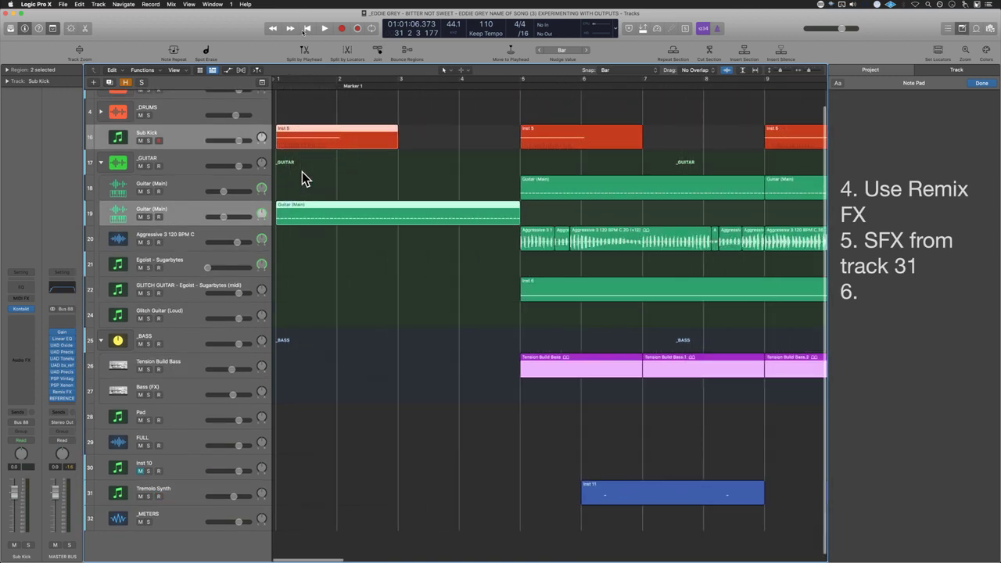
key(z)
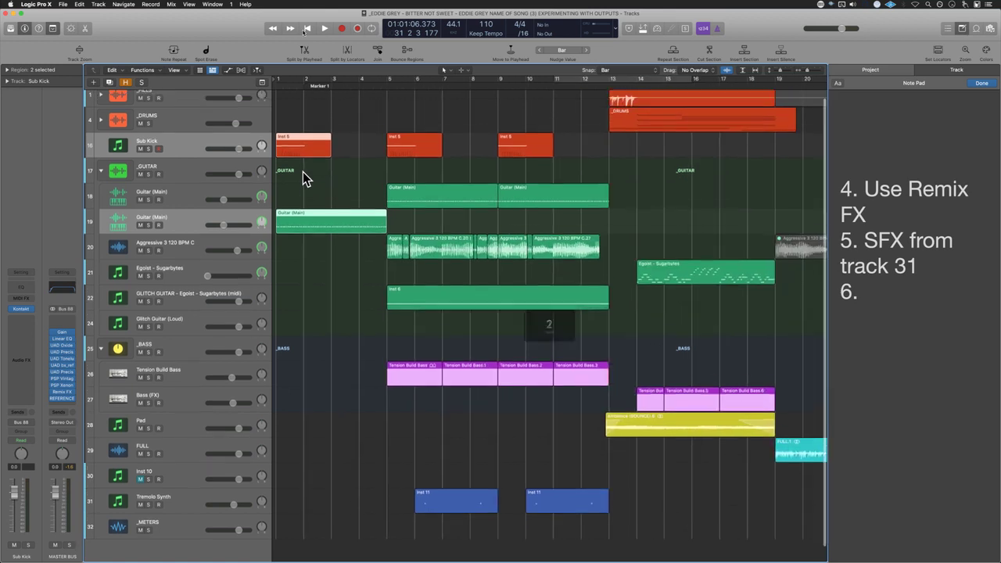
key(Return)
click(308, 282)
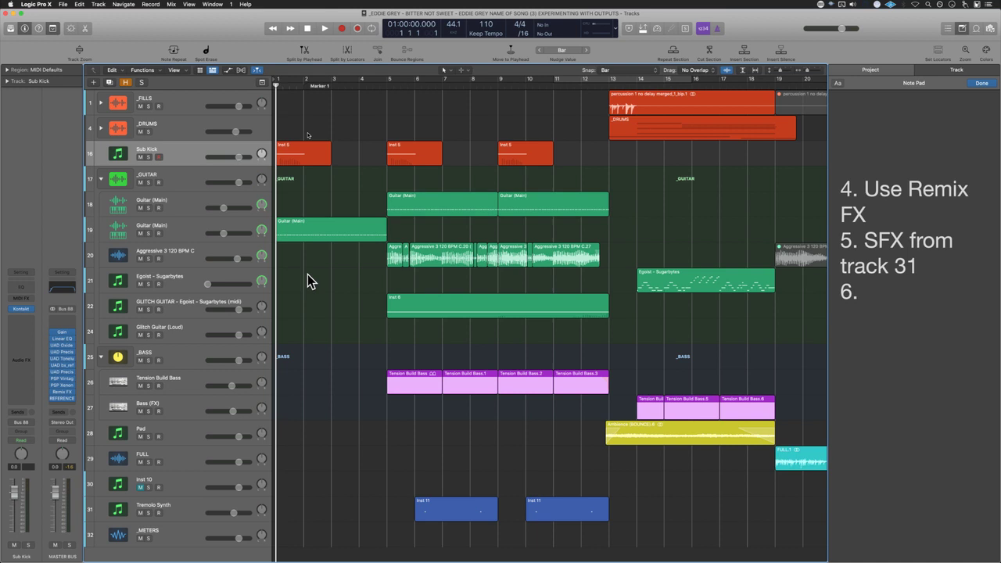
Step: Save the project and select the regions on the two Guitar (Main) tracks and the Aggressive 3 120 BPM track
key(super+s)
key(super+s)
key(z)
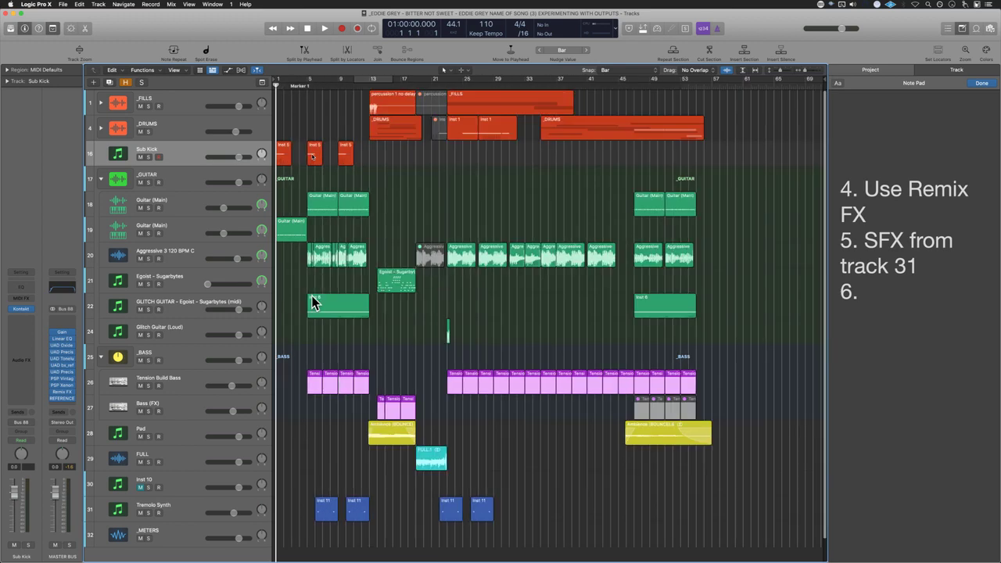
key(z)
key(super+s)
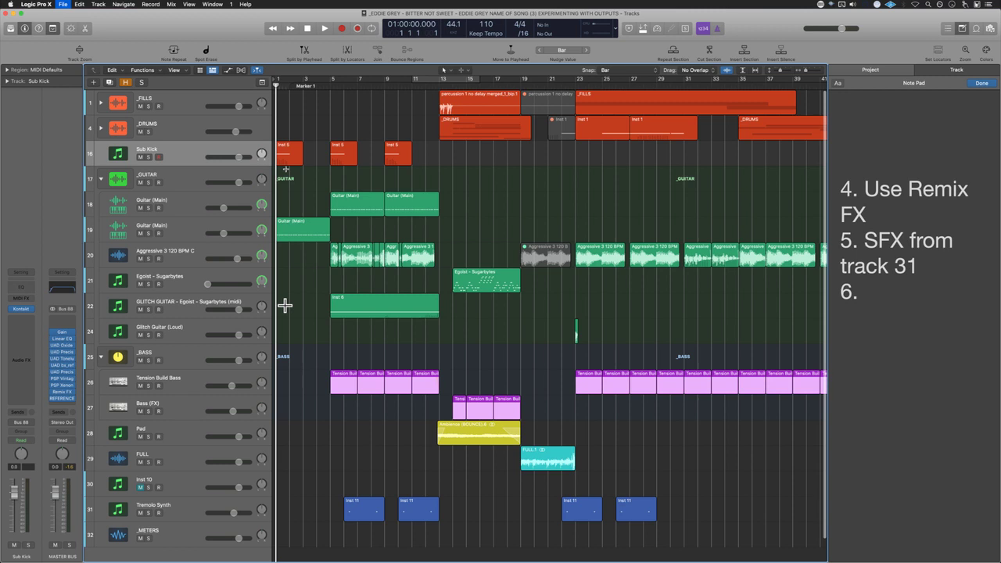
drag(532, 199, 287, 258)
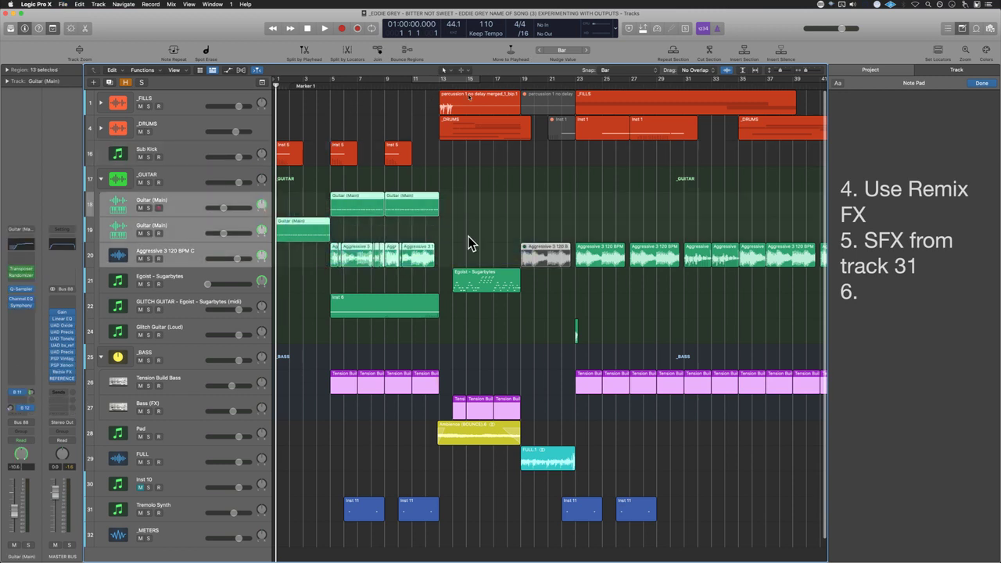
key(super+s)
Step: Fold and unfold the _GUITAR and _DRUMS track stacks to examine their contents, saving the project in between
click(176, 179)
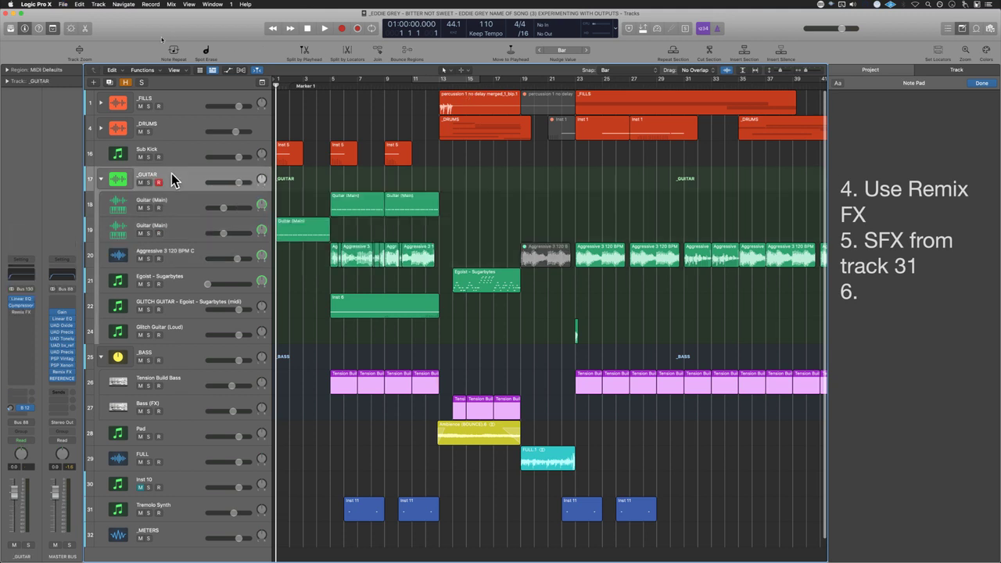
click(102, 179)
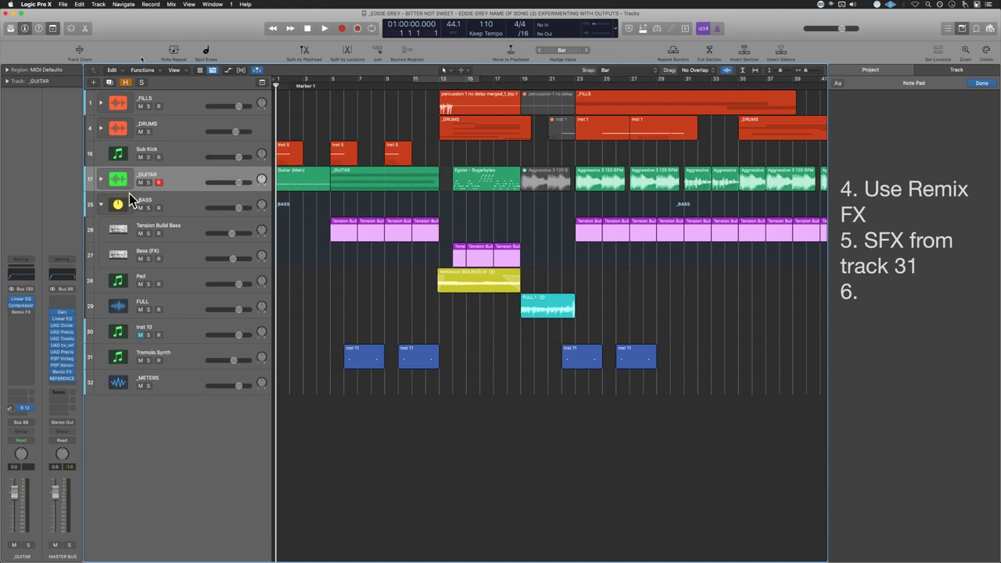
click(101, 179)
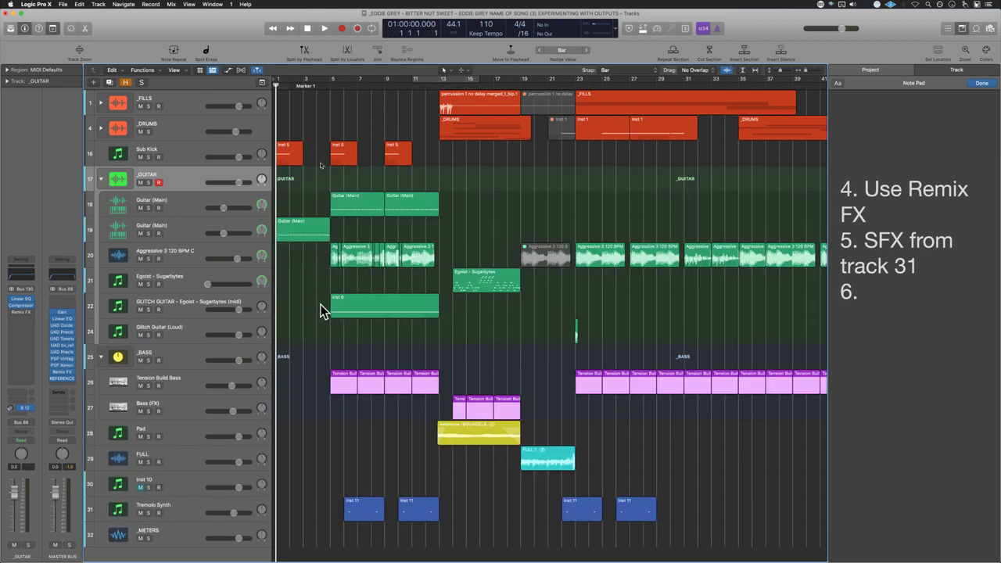
key(super+s)
click(102, 127)
click(102, 127)
Step: Select the Tremolo Synth track and remove the empty item 6 from the project note pad
click(207, 511)
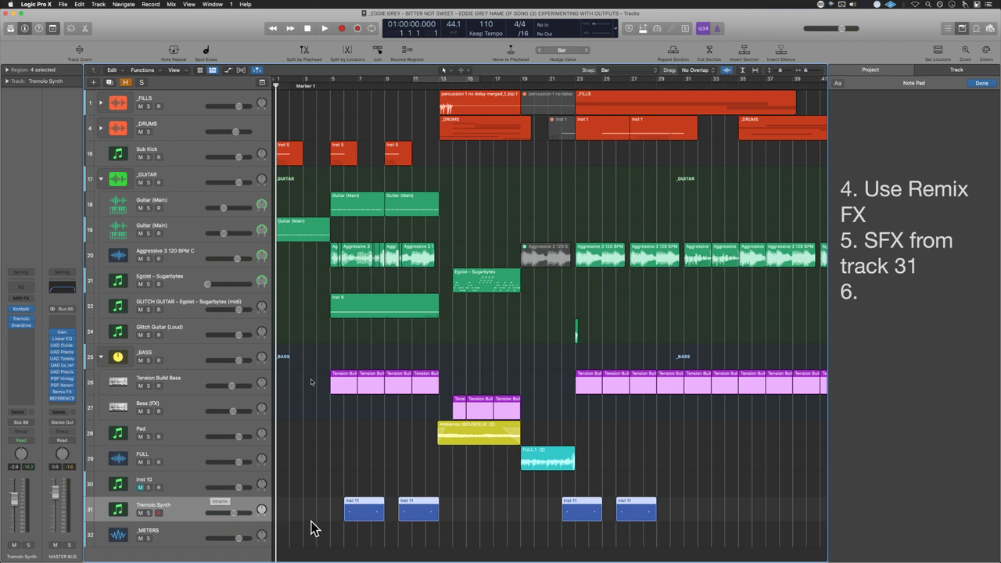
drag(882, 292, 836, 291)
key(BackSpace)
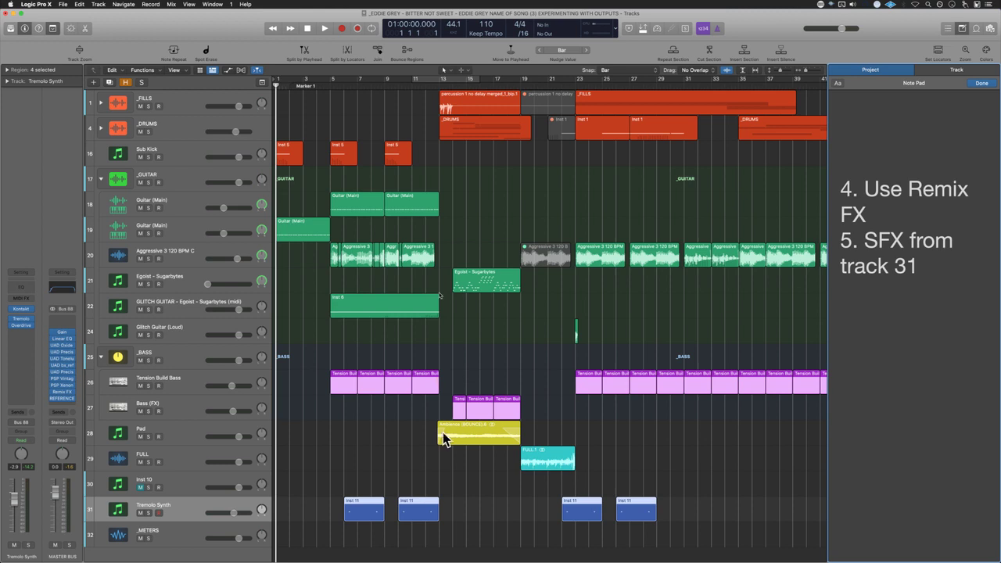
Step: Unmute the Inst 10 track and lower its volume to -13.4 dB
click(192, 503)
click(190, 485)
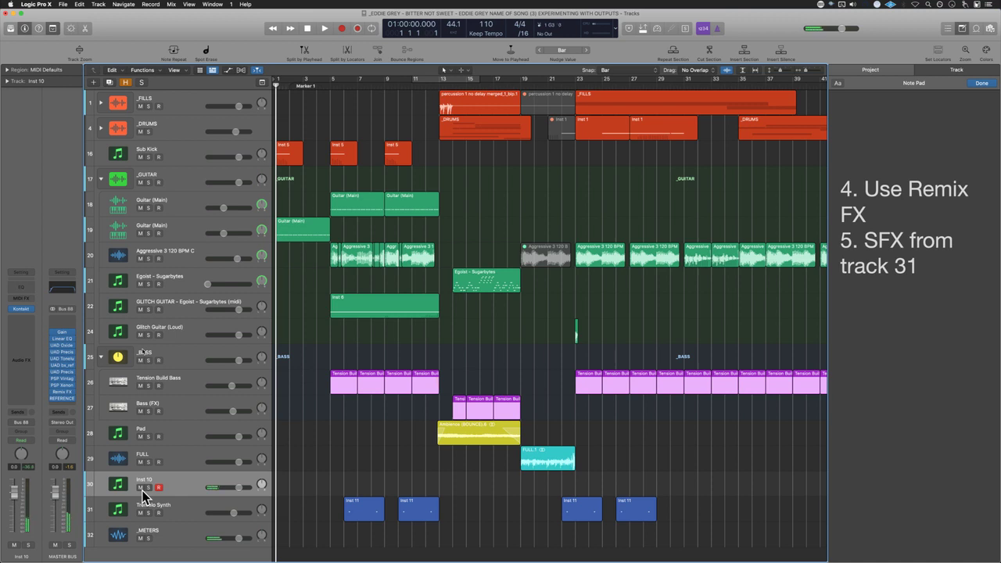
click(238, 487)
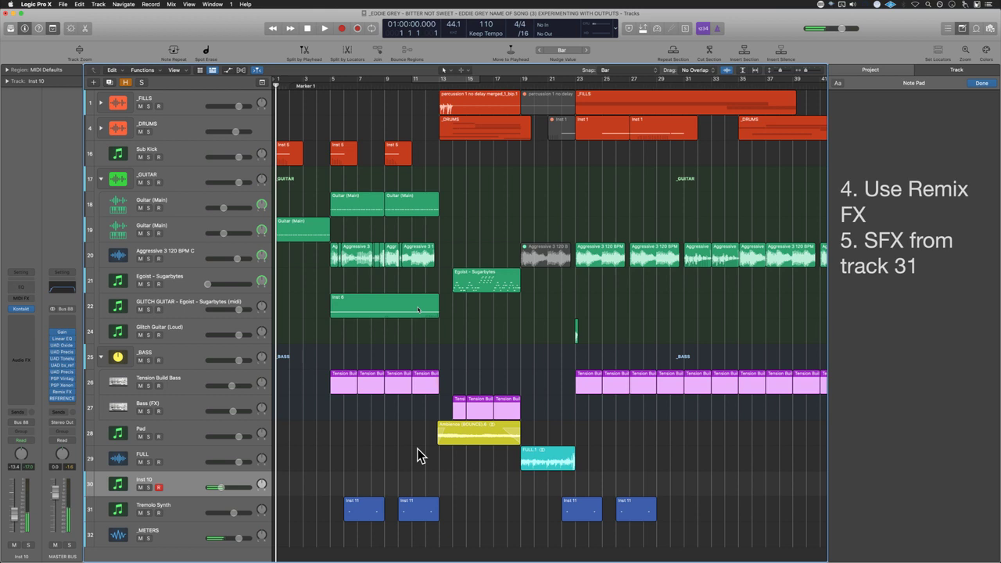
Step: Play the song from the start and capture the live Inst 10 performance as a recorded MIDI region
key(space)
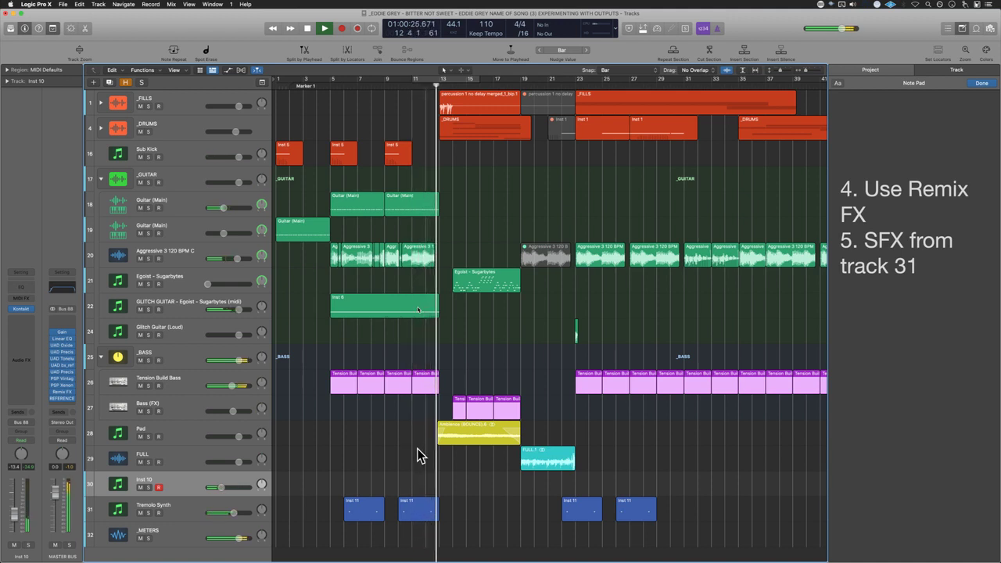
key(shift+r)
key(space)
click(286, 505)
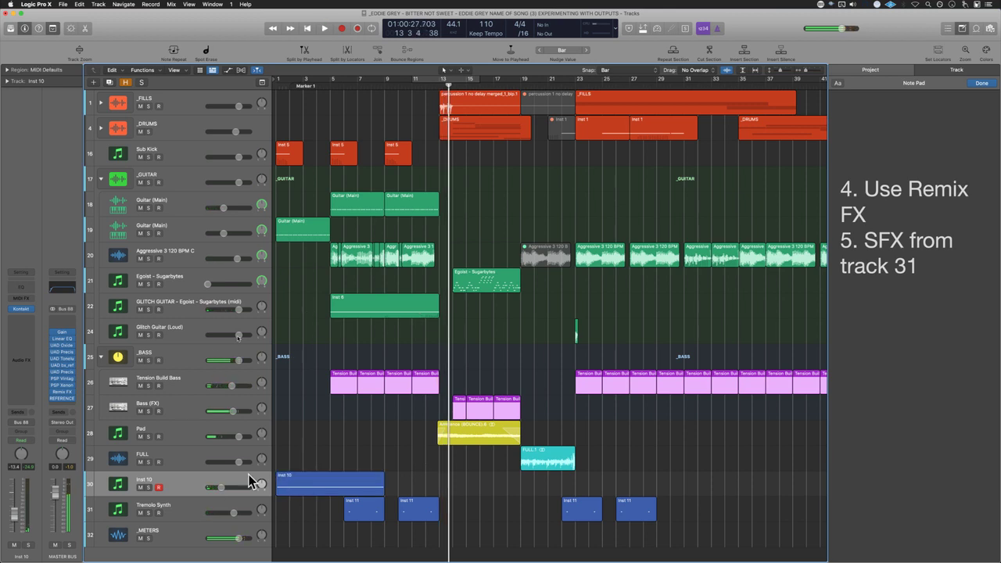
Step: Rename the Inst 10 track as EBow Guitar and move it directly below the Glitch Guitar (Loud) track
double_click(182, 476)
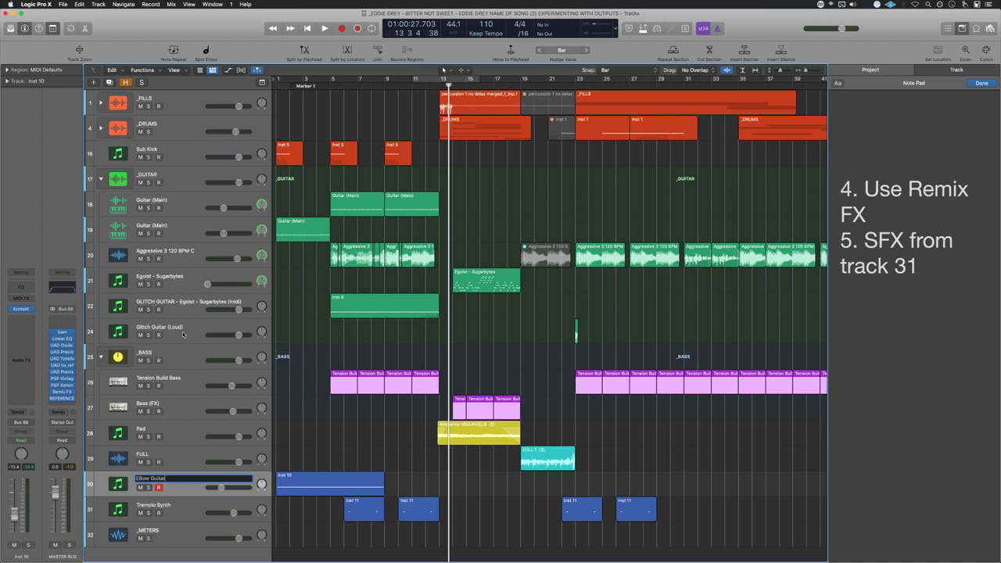
text(EBow Guitar)
key(Return)
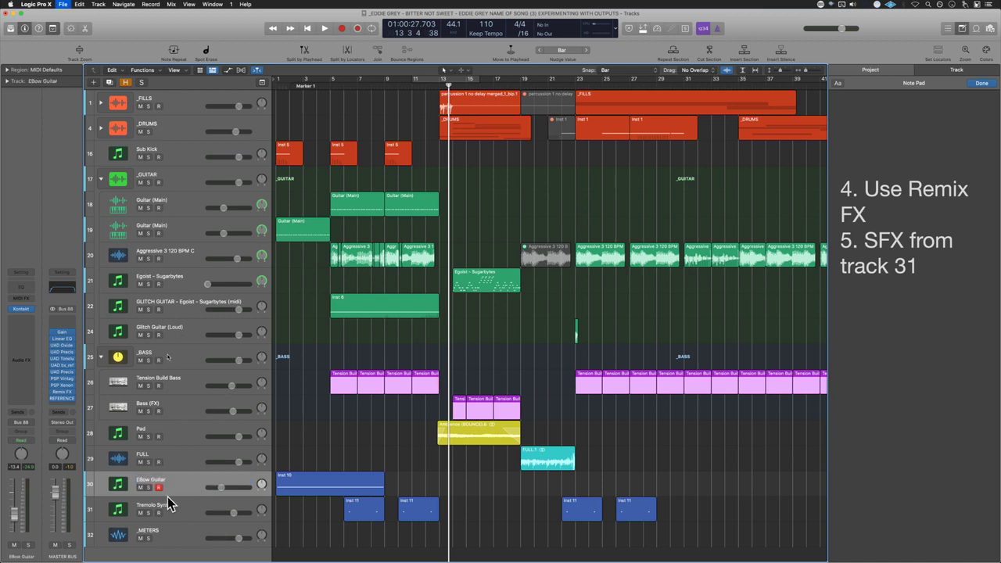
click(188, 483)
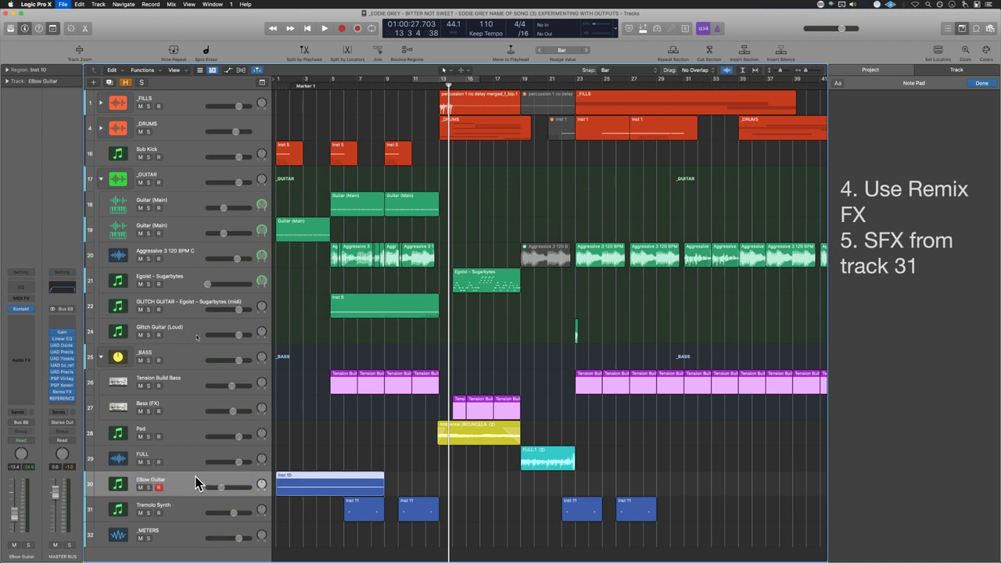
drag(210, 474, 195, 362)
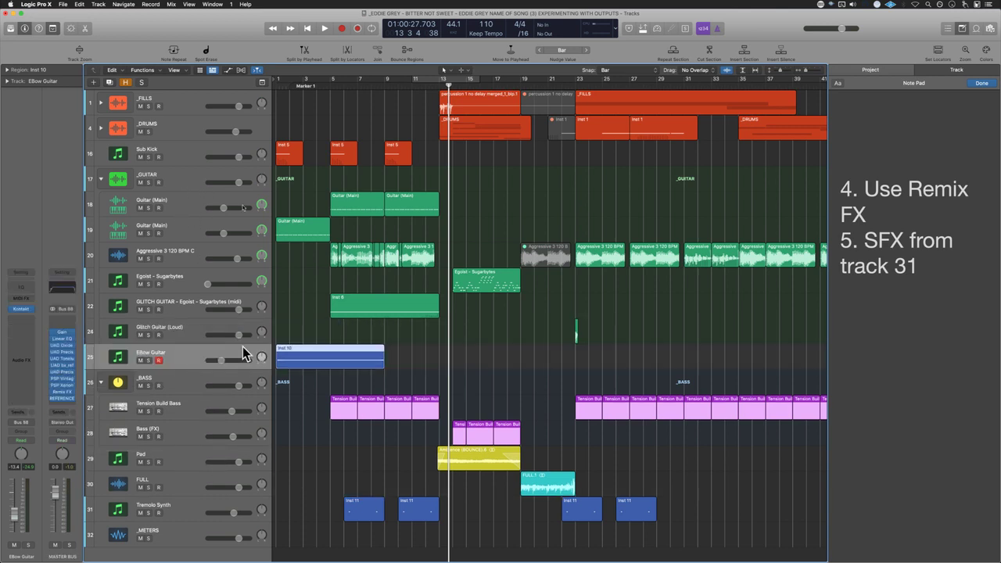
Step: Color the regions on the GLITCH GUITAR, Glitch Guitar (Loud) and EBow Guitar tracks the same bright green
click(232, 305)
shift+click(210, 355)
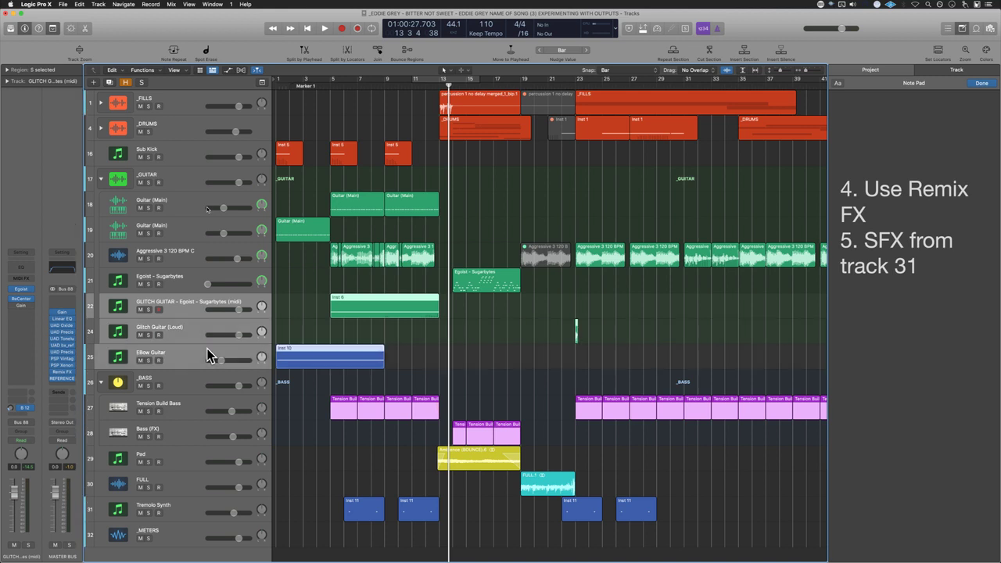
key(alt+c)
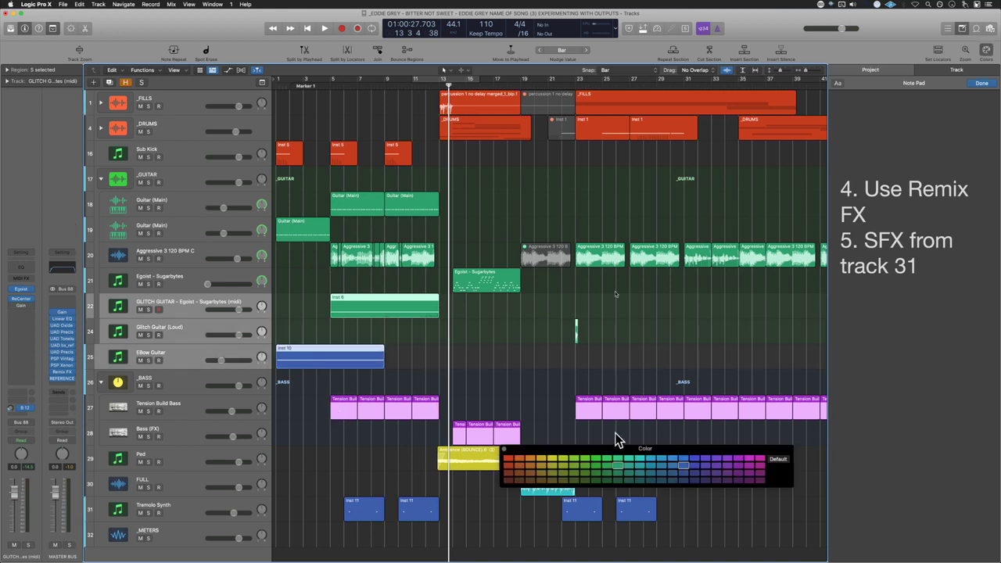
click(619, 460)
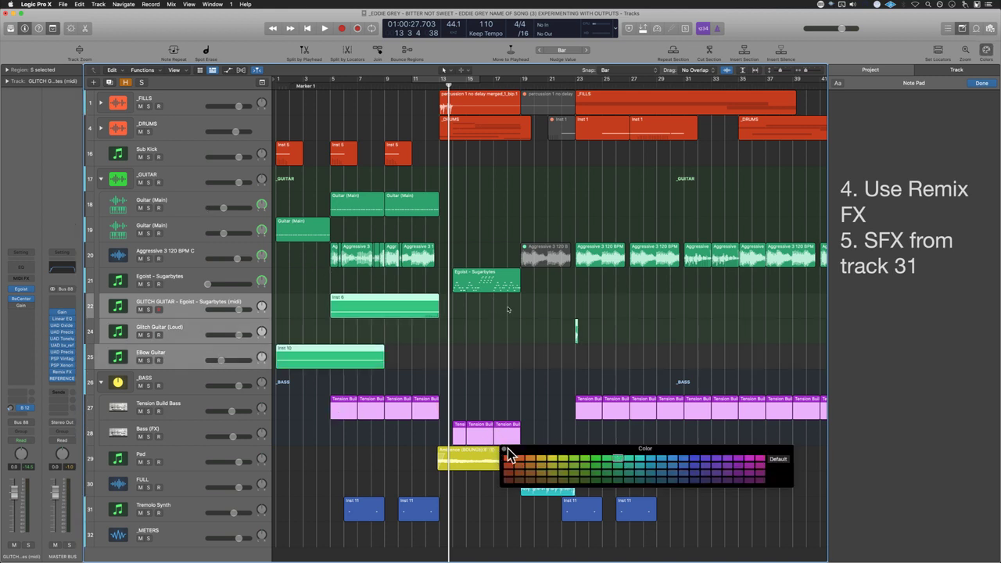
click(504, 449)
click(365, 474)
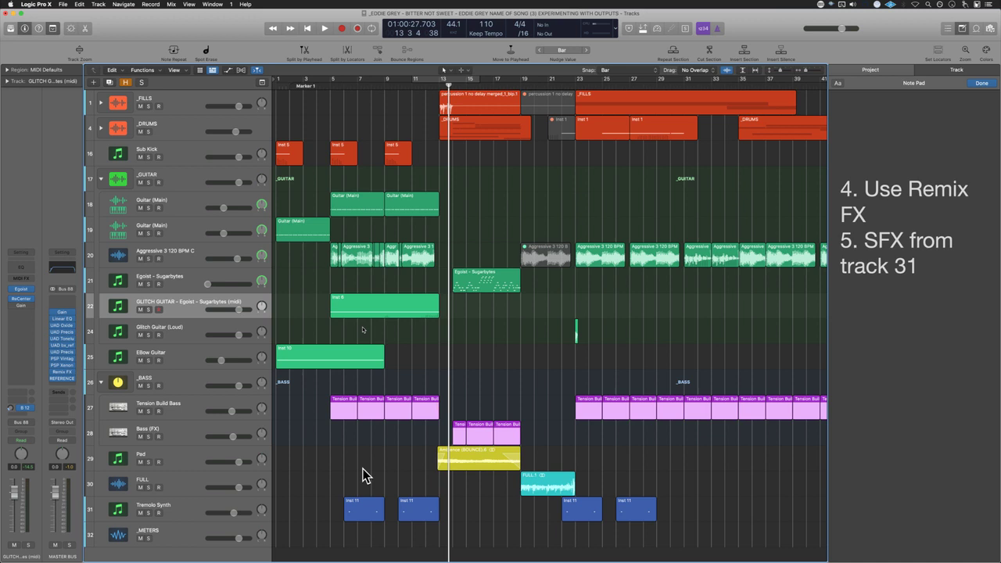
Step: Move the FULL track below the Tremolo Synth track
click(194, 505)
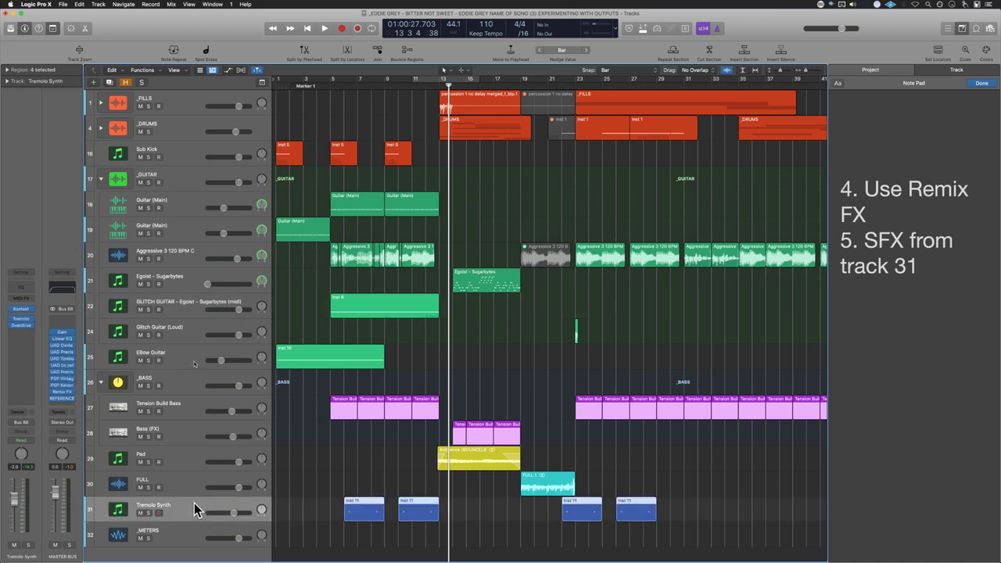
click(188, 478)
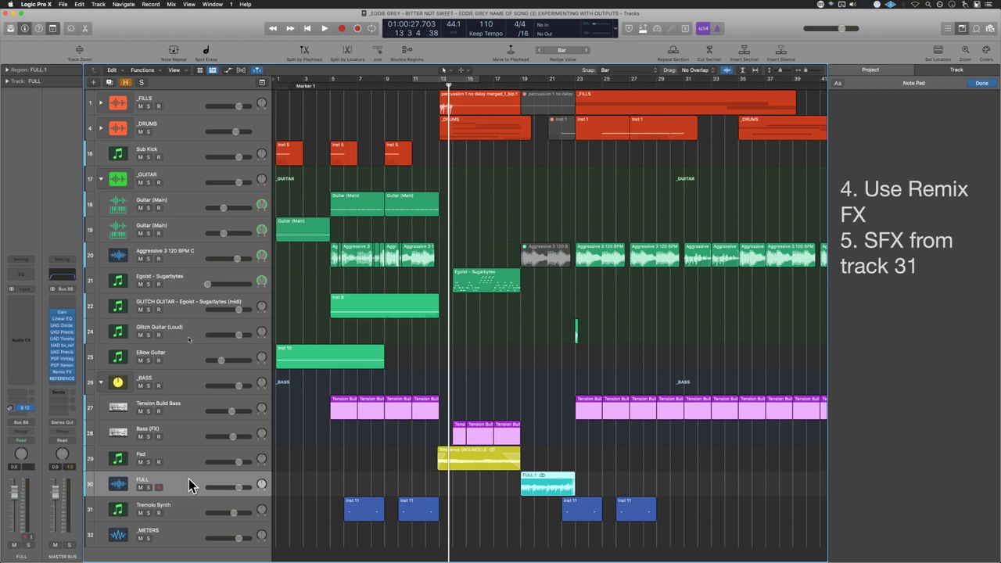
drag(189, 479, 186, 521)
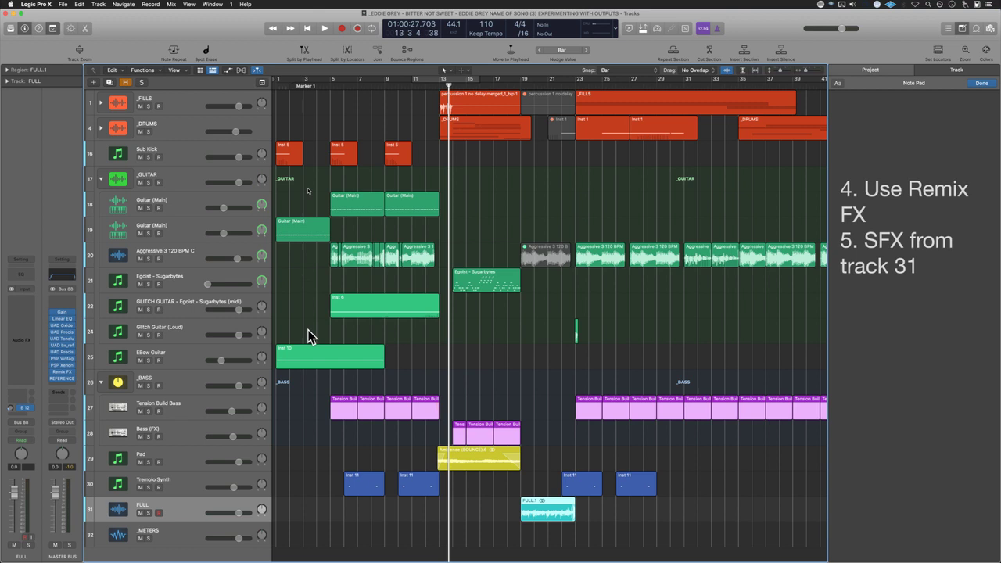
Step: On the Aggressive 3 120 BPM C track, lower FF Saturn's output level and set its mix to 77%
click(229, 250)
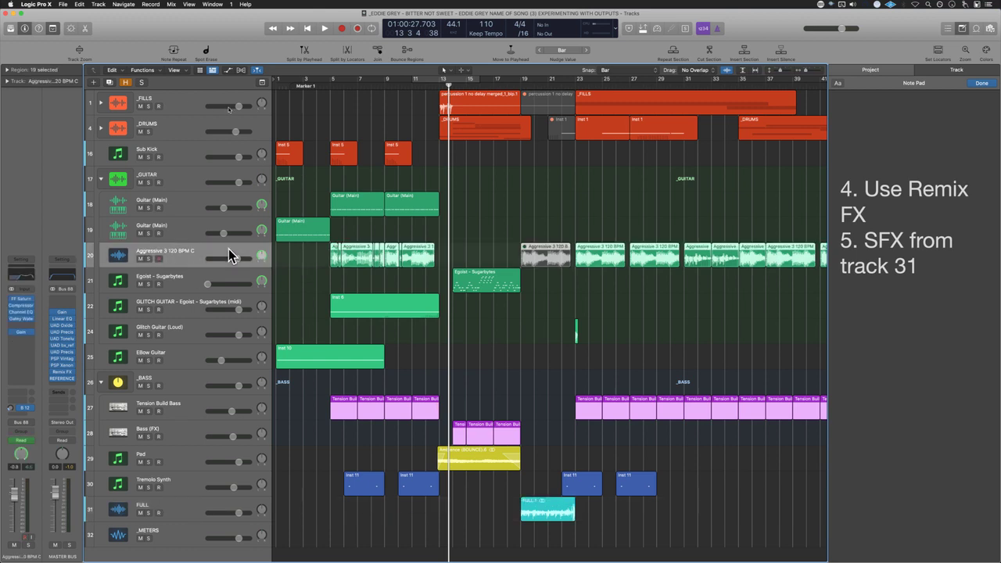
click(23, 312)
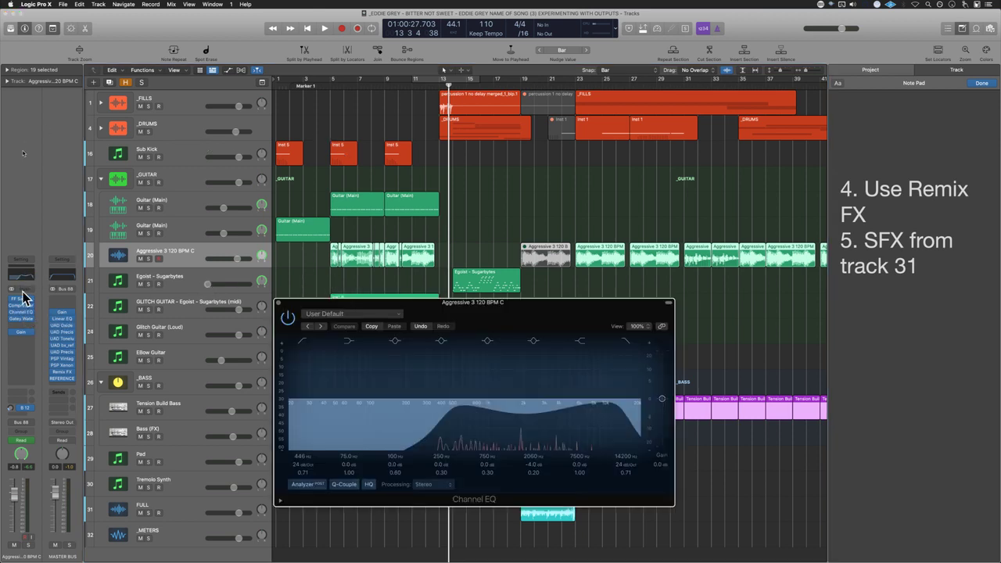
drag(496, 119, 307, 88)
drag(530, 323, 708, 100)
drag(314, 90, 289, 54)
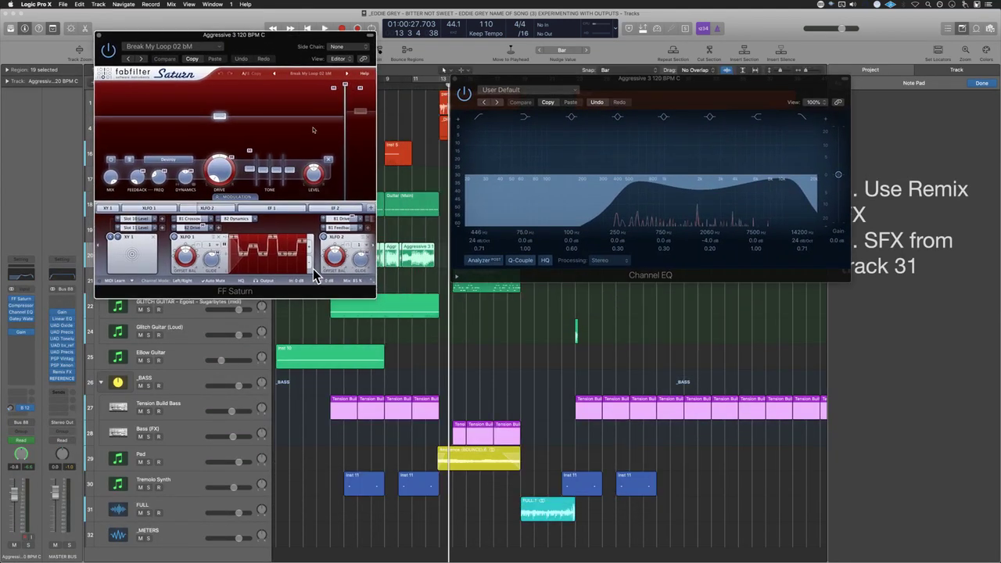
mouse_move(329, 286)
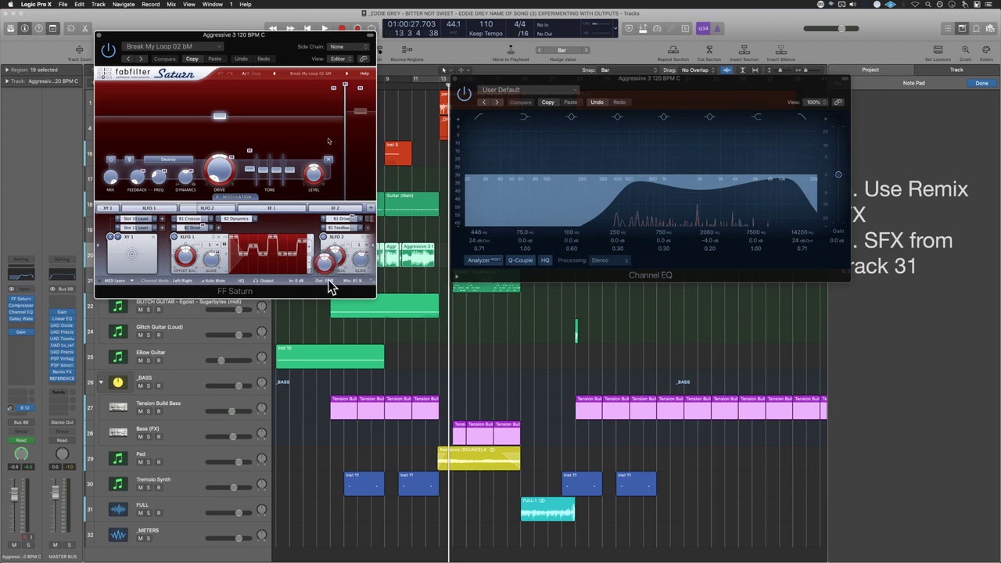
drag(328, 286, 361, 294)
mouse_move(362, 288)
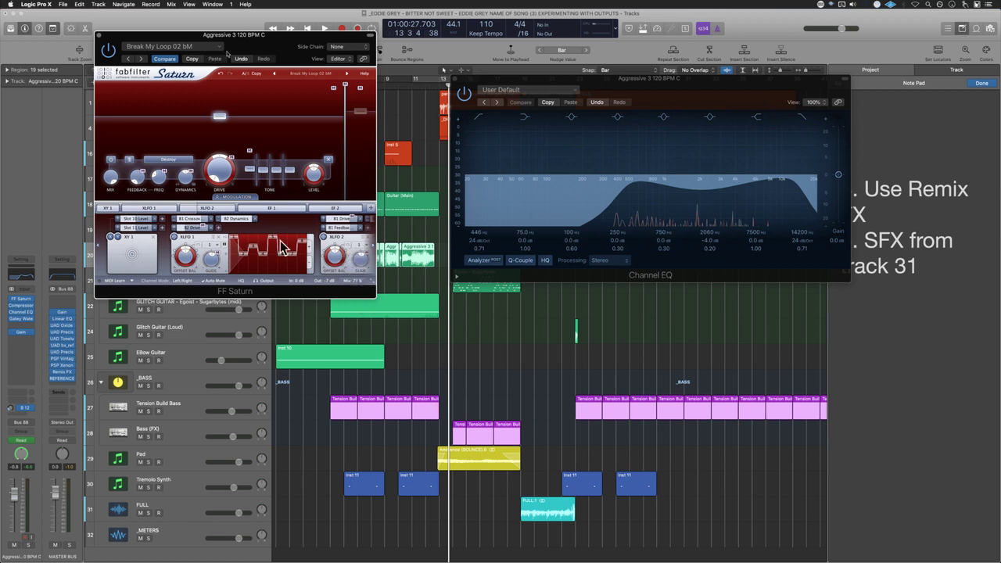
click(100, 35)
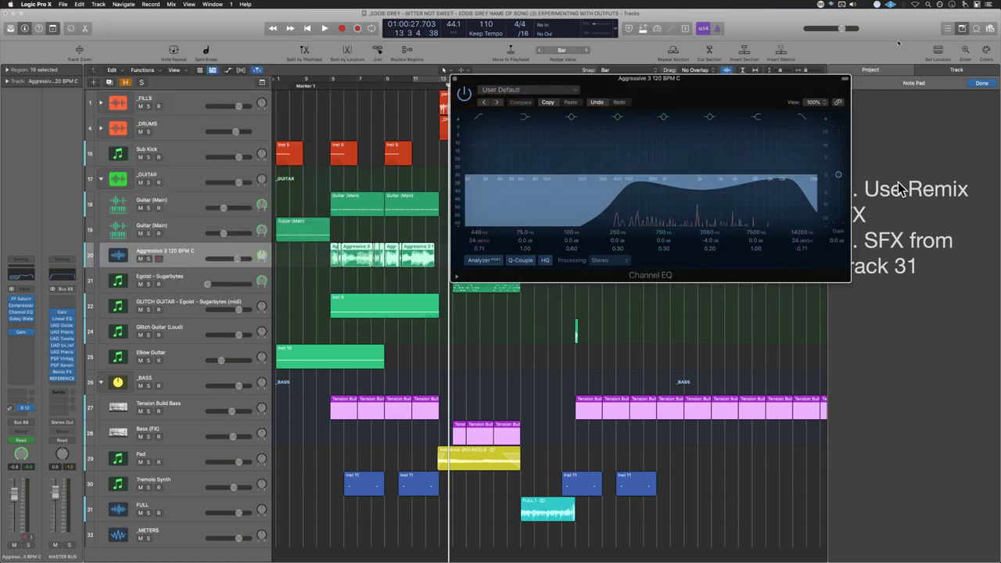
Step: Set the Channel EQ's overall gain to -0.8 dB on the Aggressive 3 120 BPM C track and close the plug-in
click(841, 182)
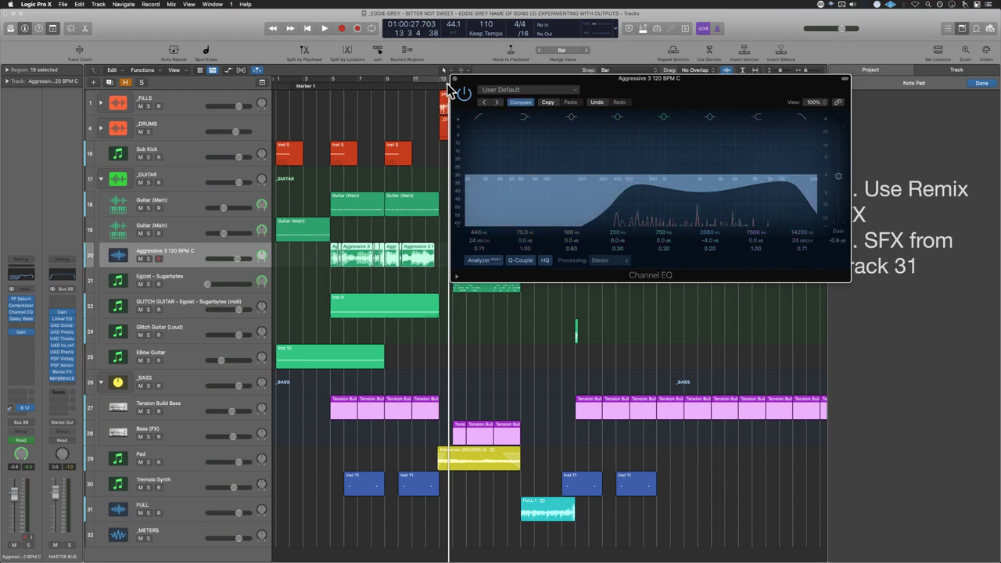
click(454, 80)
click(351, 387)
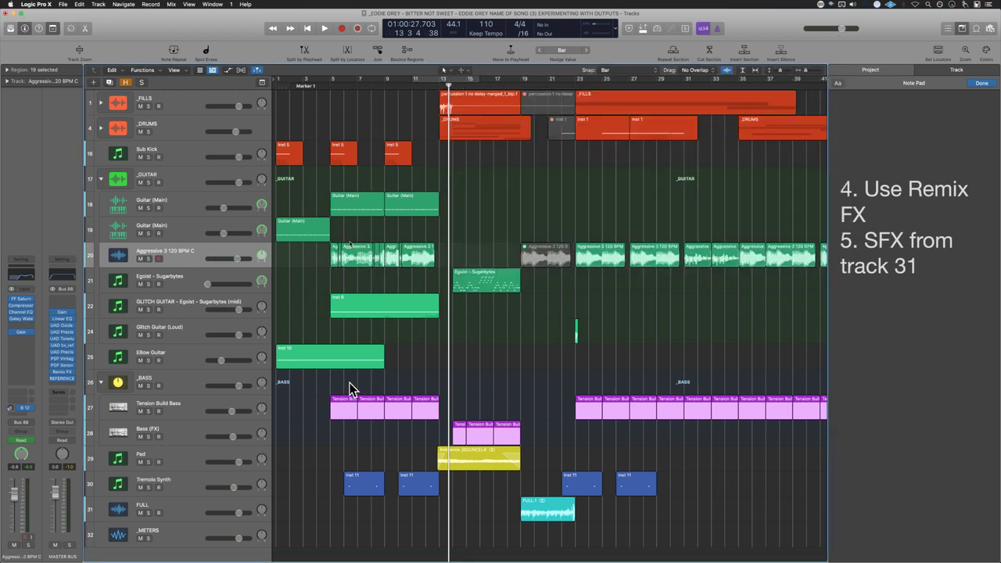
Step: Save the project and play the song from the beginning with the EBow Guitar track selected
click(333, 360)
key(Return)
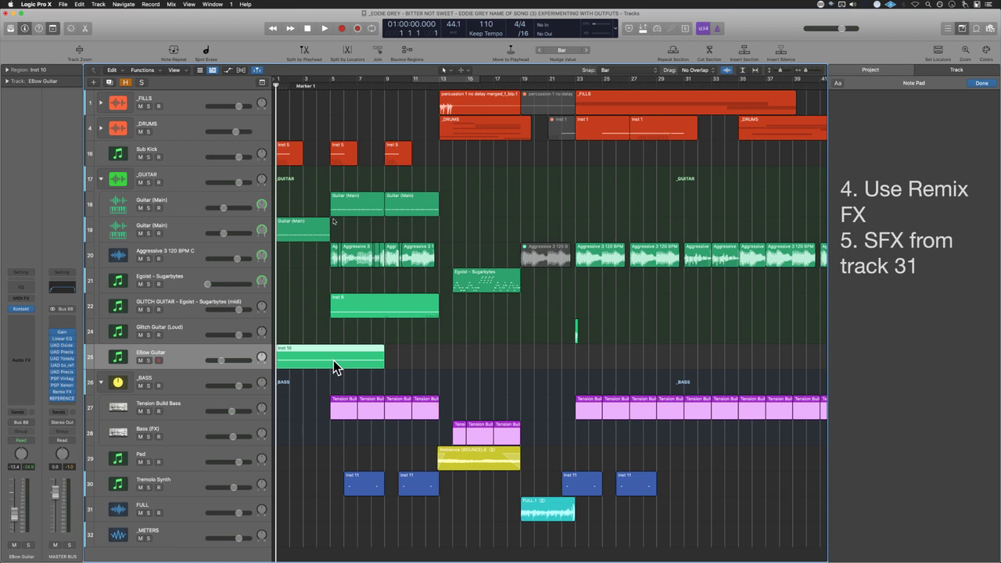
key(super+s)
key(space)
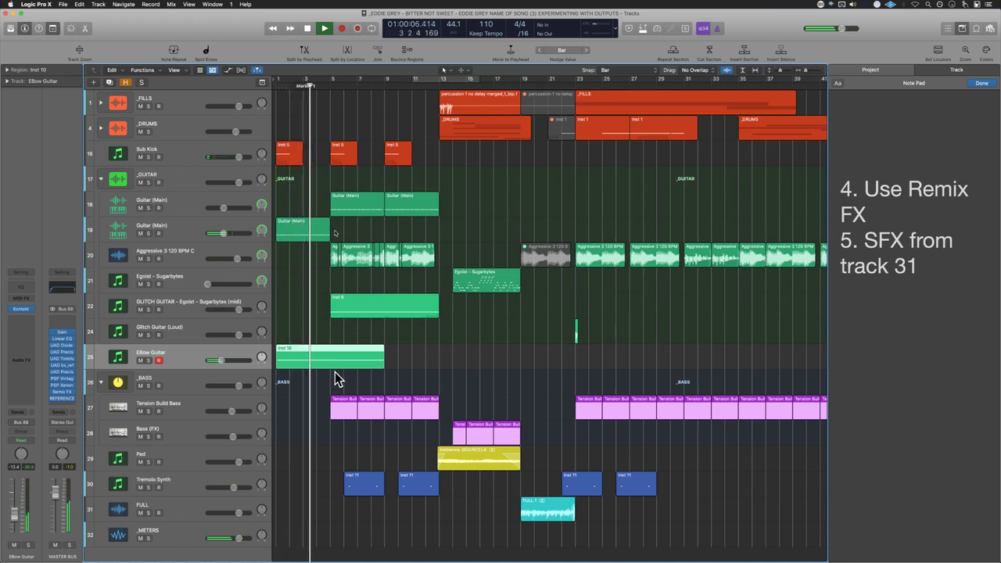
click(357, 382)
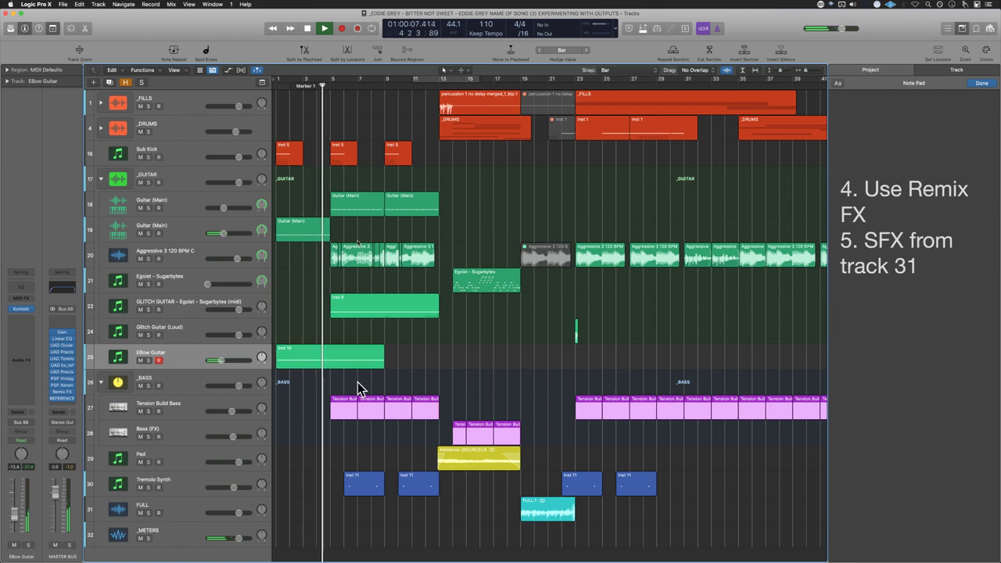
Step: Raise the EBow Guitar track's volume to about -8.6 dB during playback
key(super+Right)
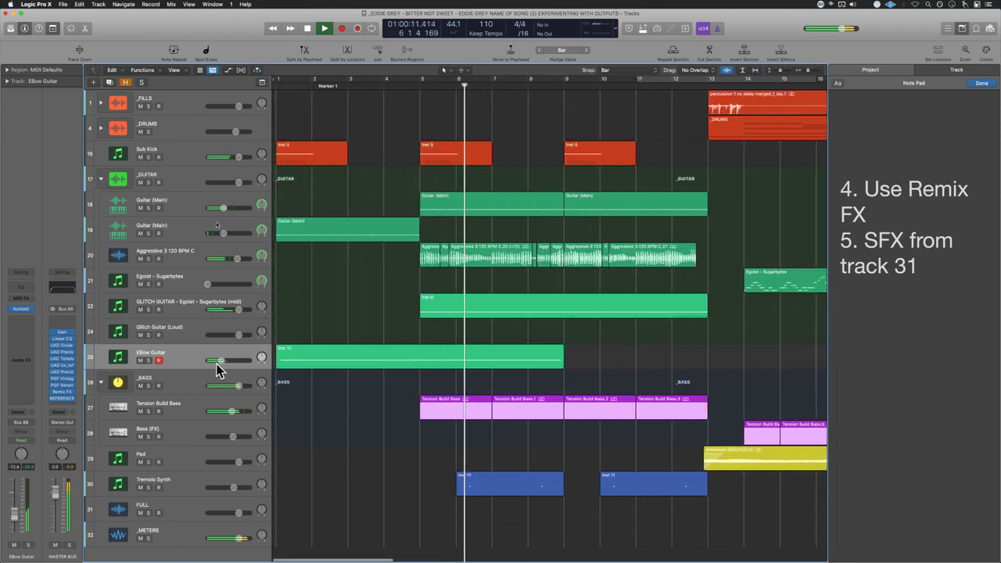
drag(219, 360, 225, 361)
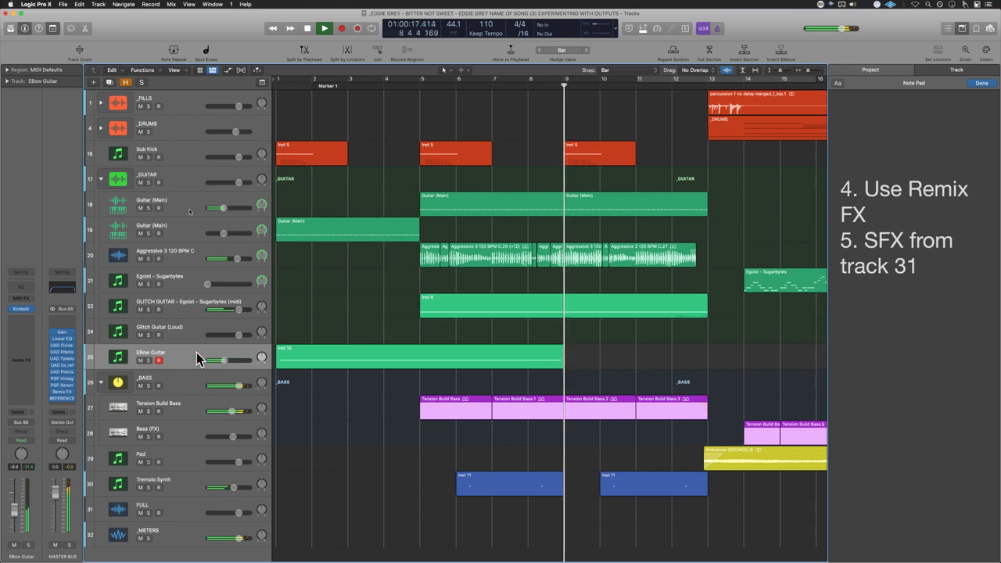
key(super+Left)
key(super+Left)
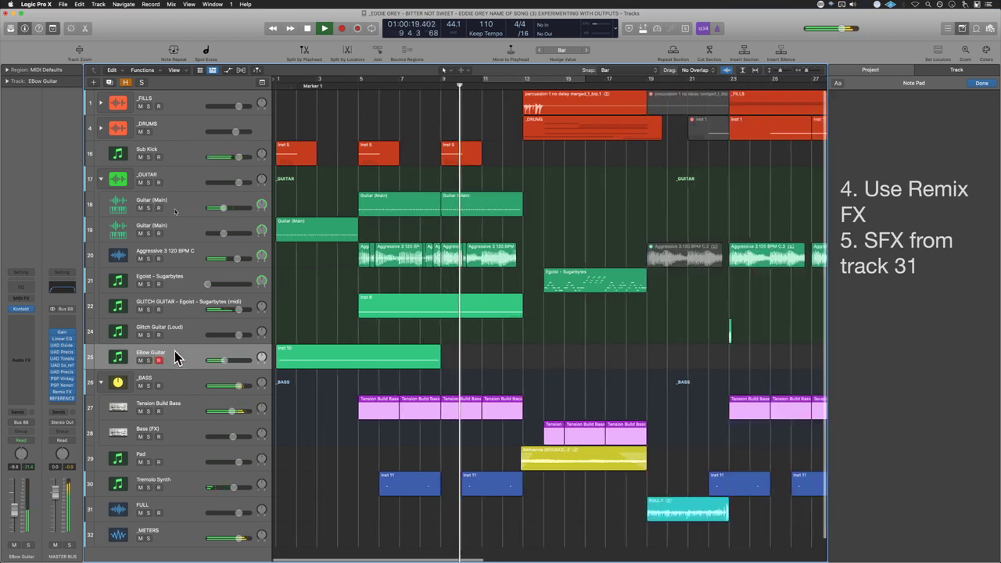
click(28, 324)
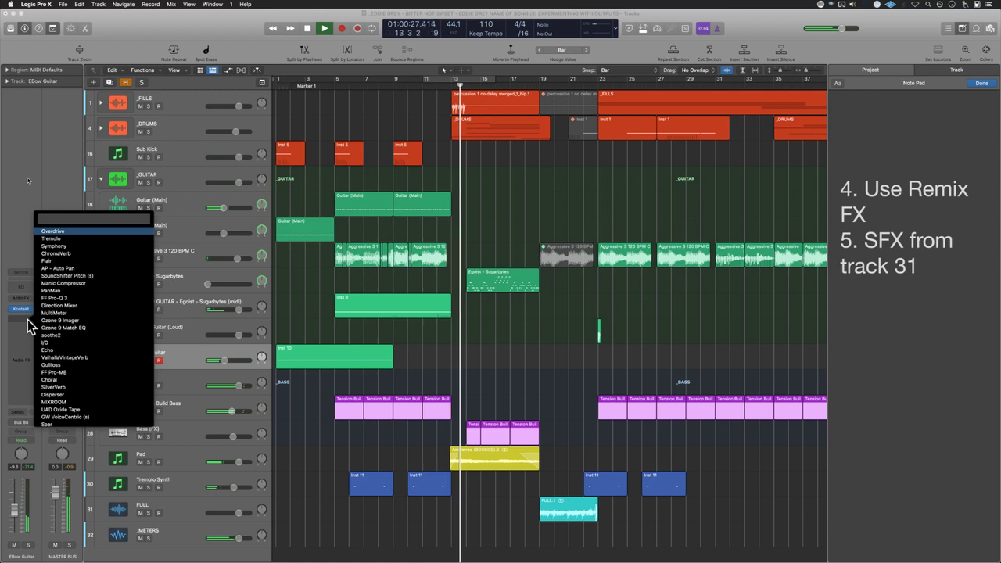
click(419, 362)
key(space)
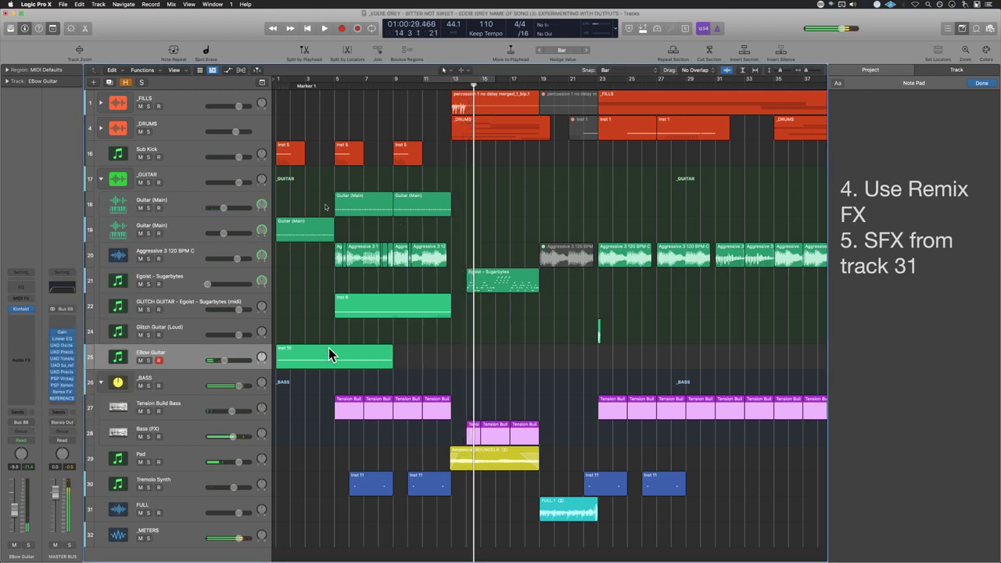
Step: Extend the end of the EBow Guitar region to bar 14
click(241, 353)
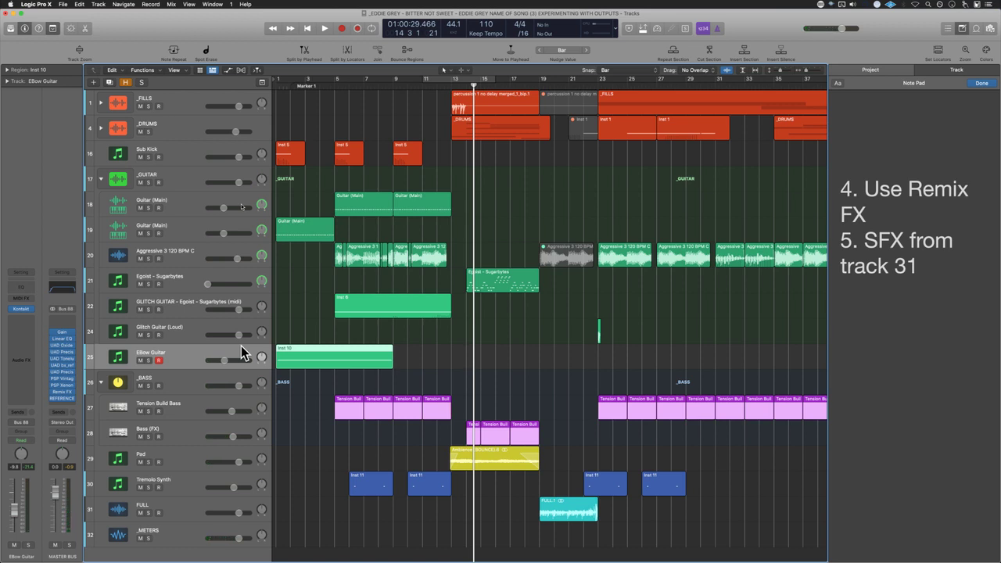
drag(394, 362, 465, 364)
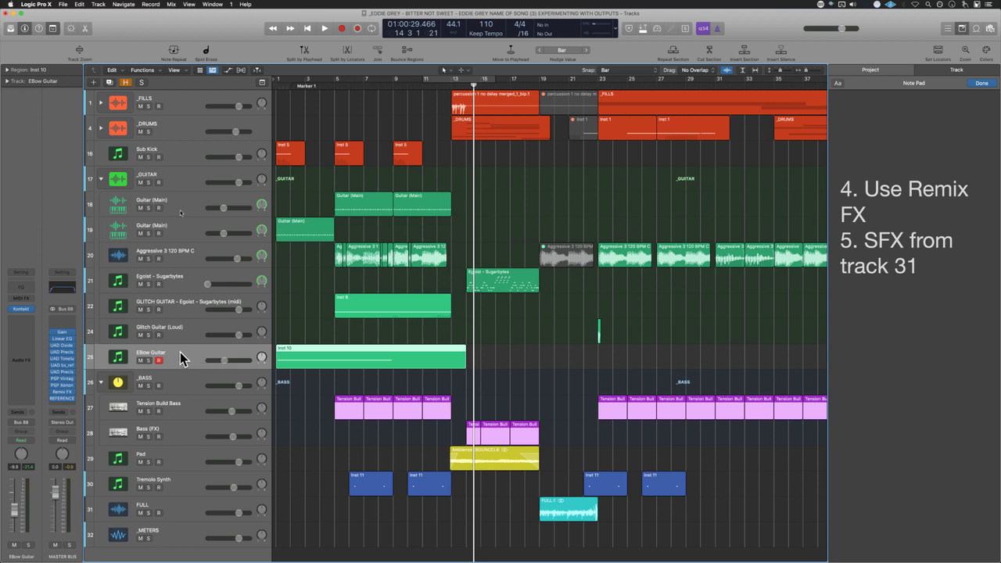
Step: Bounce the EBow Guitar region in place, leaving the source, including the audio tail in file and region plus volume/pan automation, with Normalize off
key(ctrl+b)
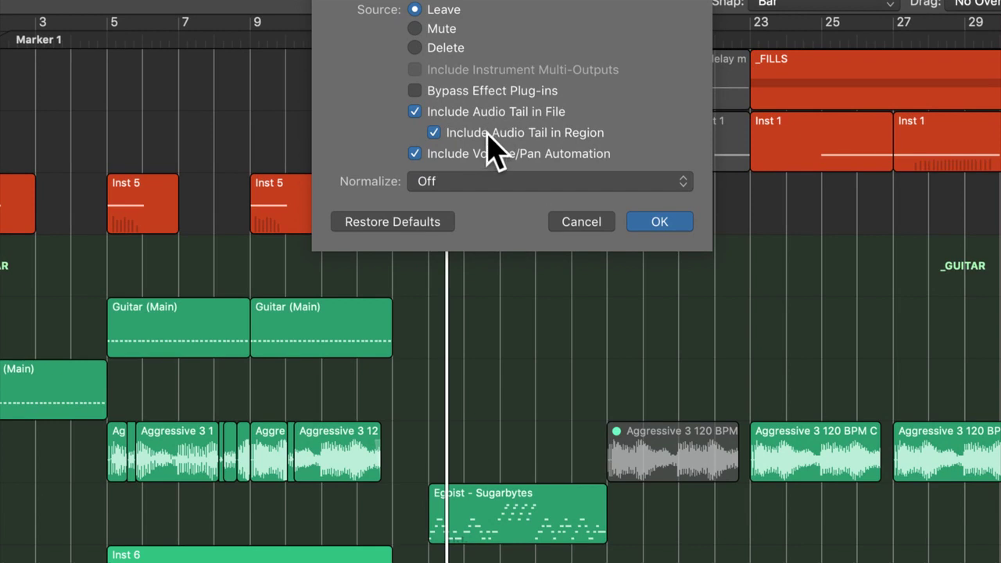
click(434, 133)
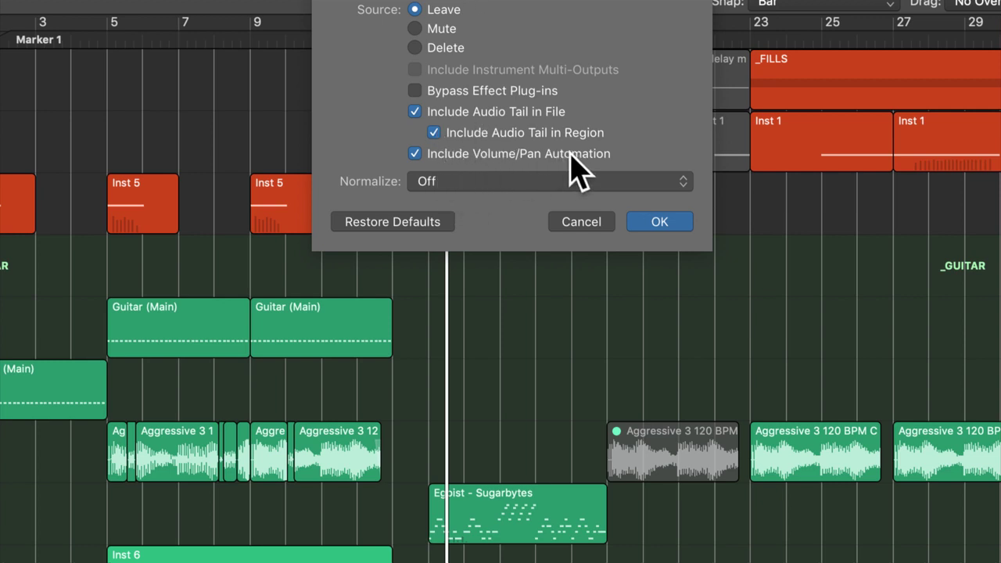
click(655, 224)
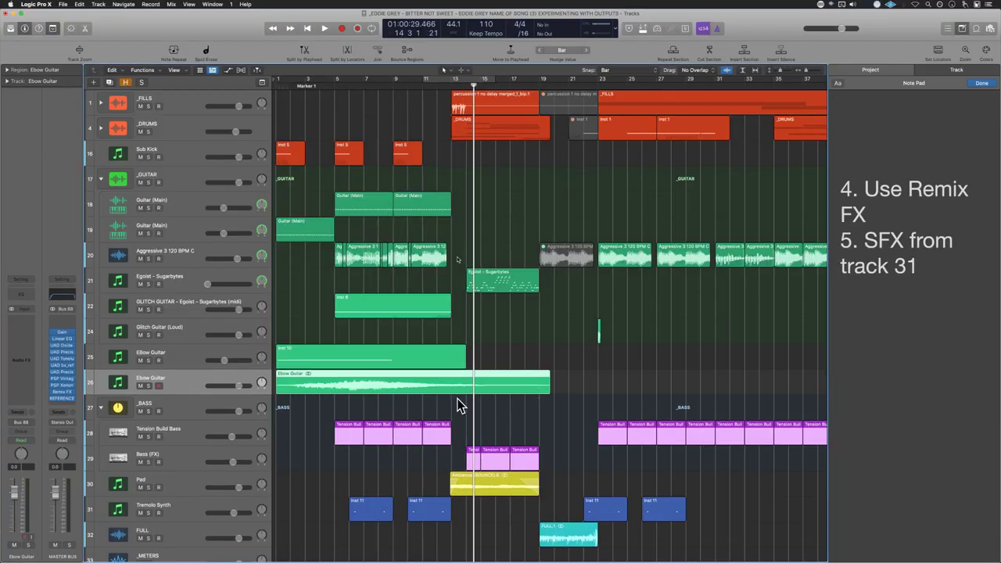
Step: Solo the bounced Ebow Guitar track, audition its tail and fade out the region from about bar 14 to its end
click(149, 386)
key(space)
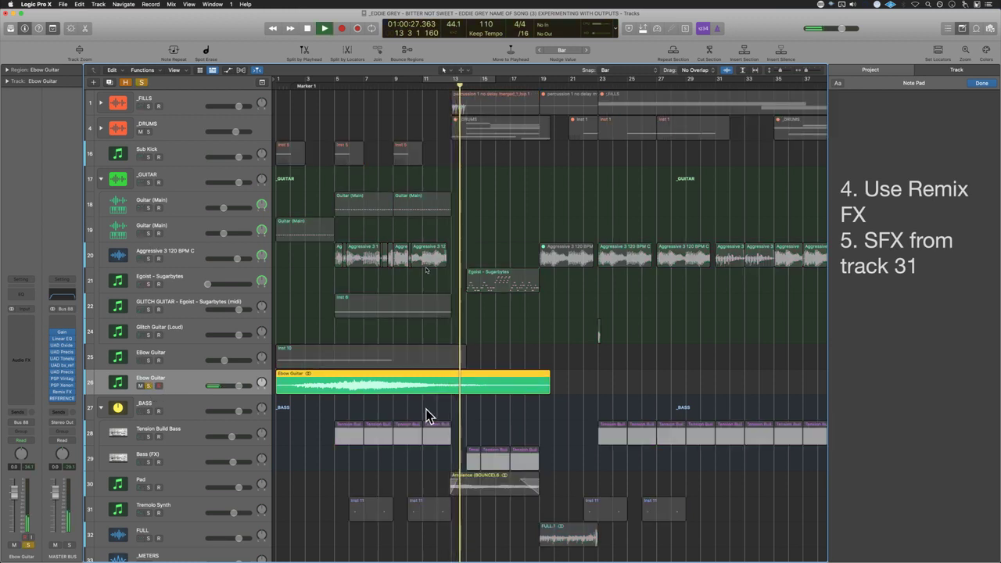
key(space)
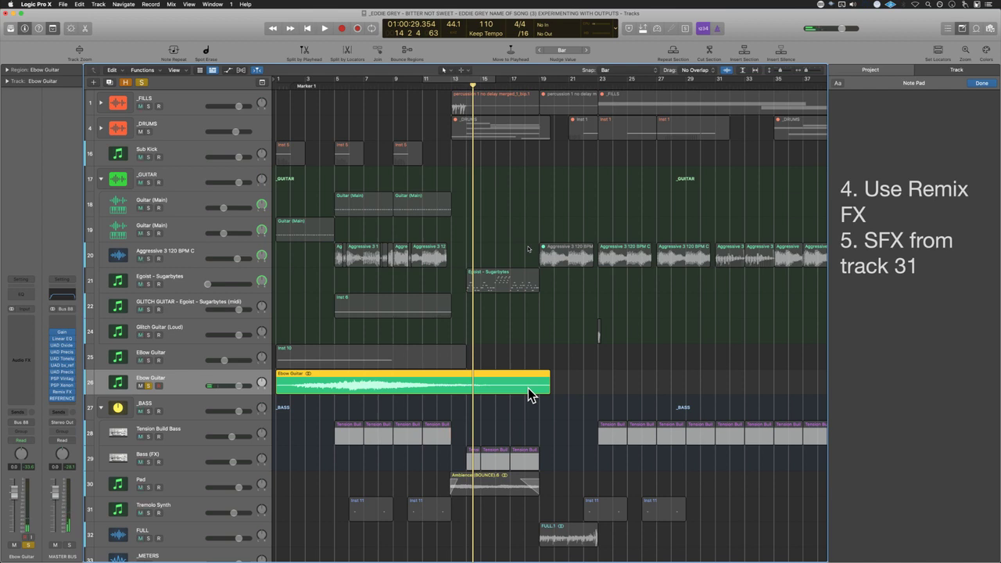
click(560, 387)
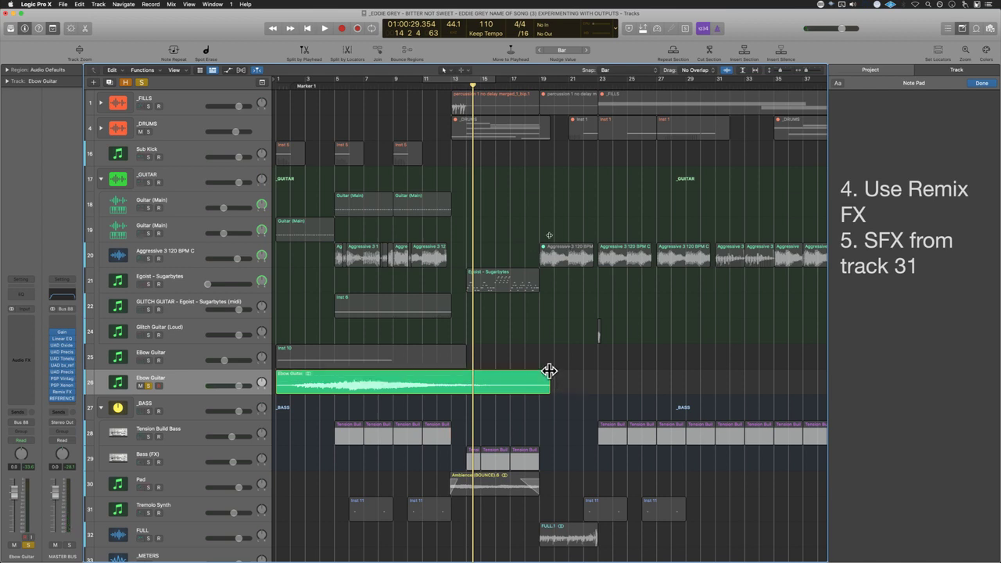
click(508, 374)
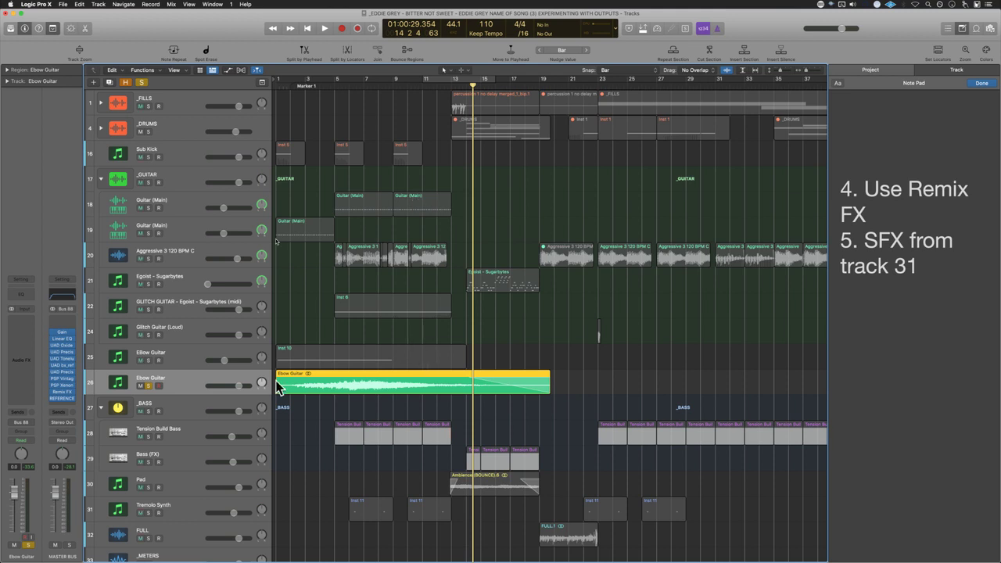
Step: Unsolo the bounced Ebow Guitar track and hide the original EBow Guitar instrument track
click(148, 386)
click(174, 365)
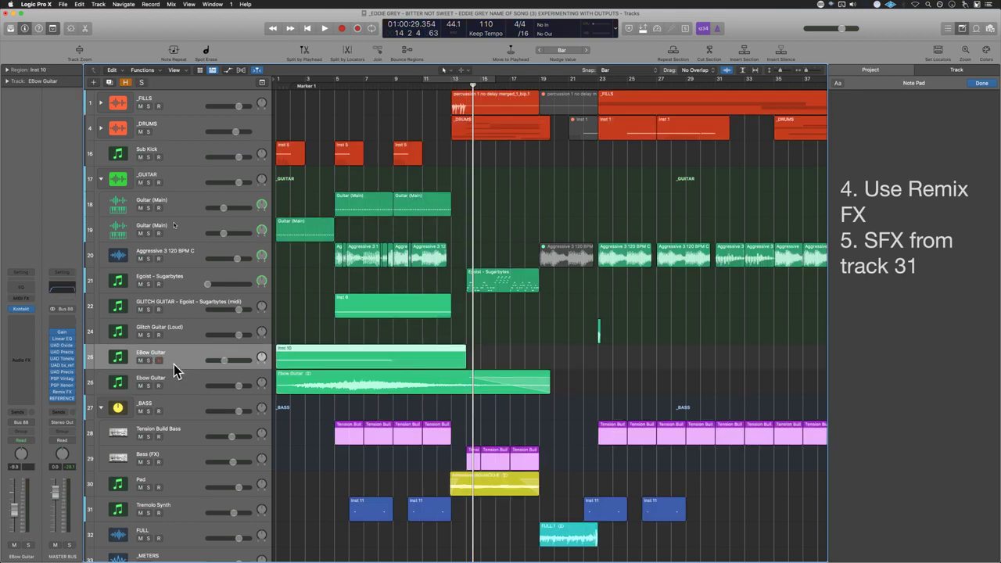
key(super+BackSpace)
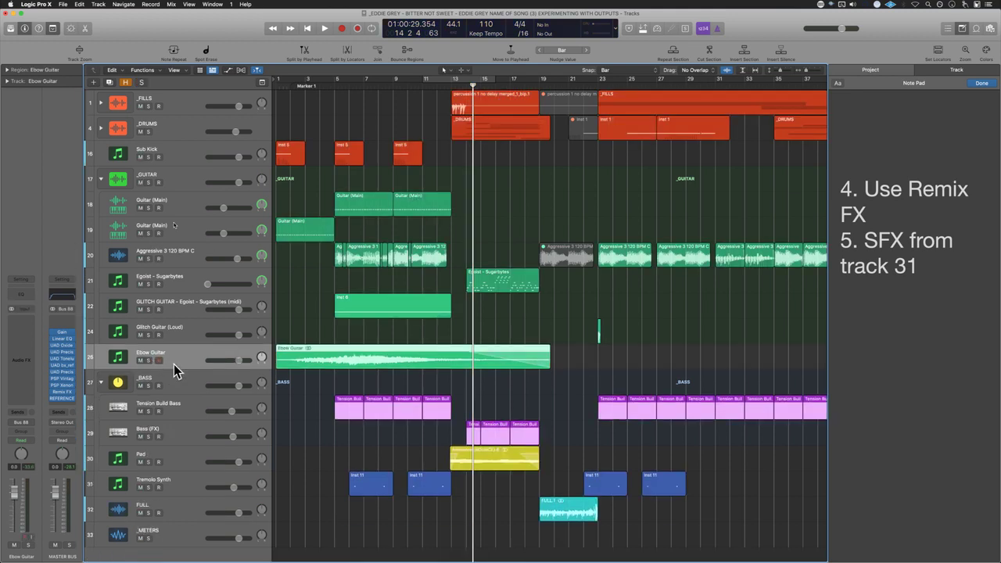
Step: Insert the Tremolo plug-in on the bounced Ebow Guitar track with the playhead returned to the song's start
key(Return)
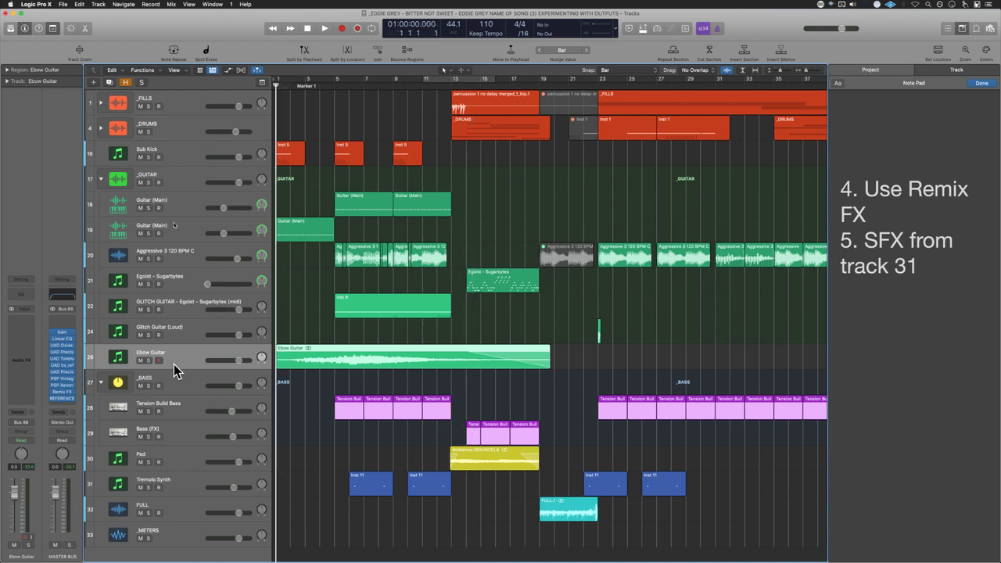
click(22, 323)
text(tremo)
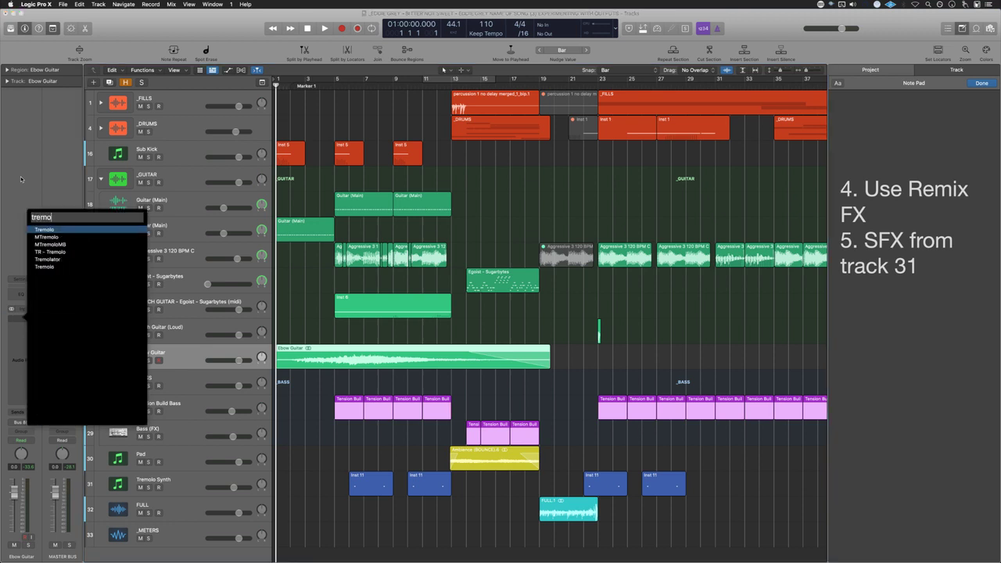
key(Escape)
click(23, 320)
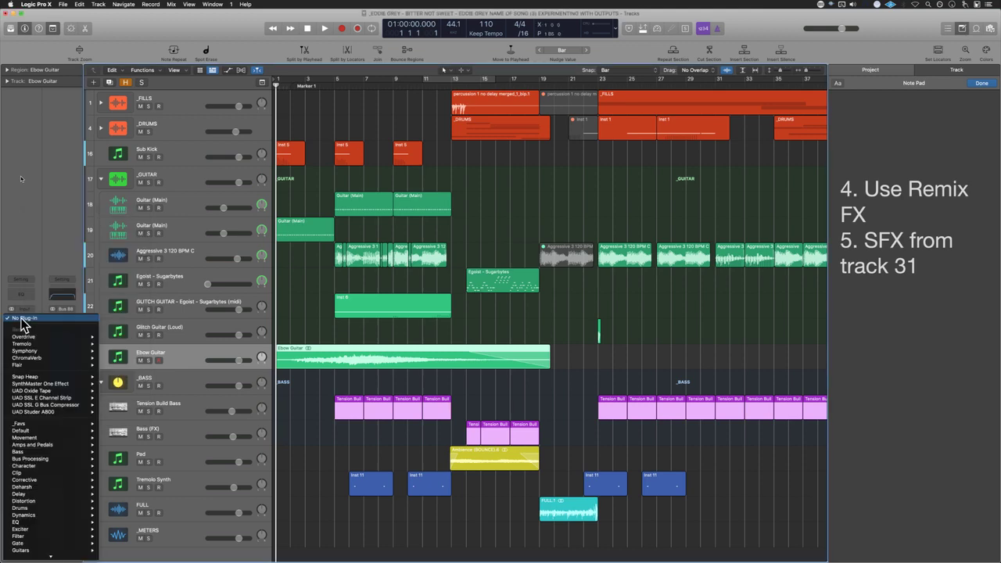
click(23, 324)
drag(551, 112, 712, 106)
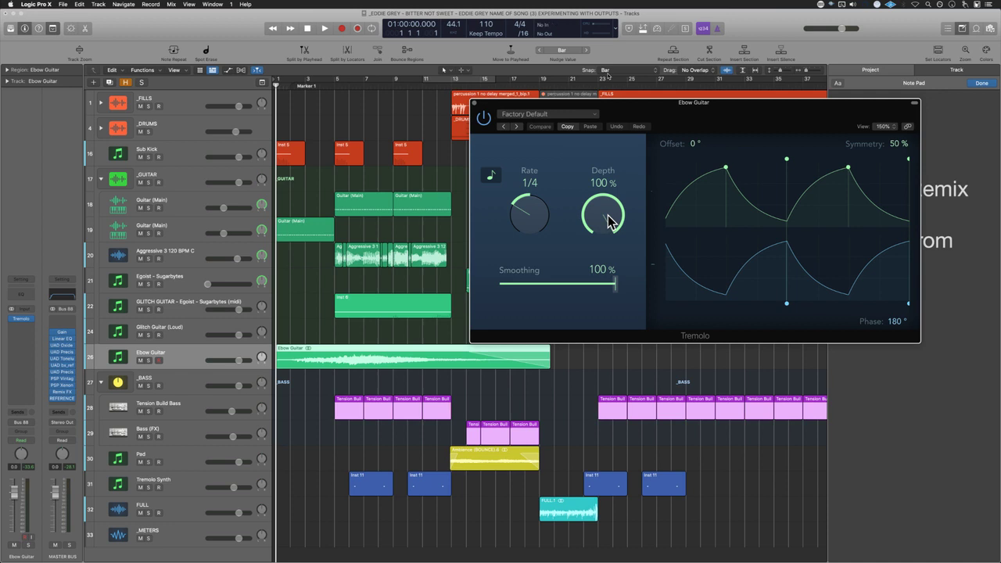
Step: Play the song, set the Tremolo's depth to 73% and smoothing to 50%, and close the plug-in
key(space)
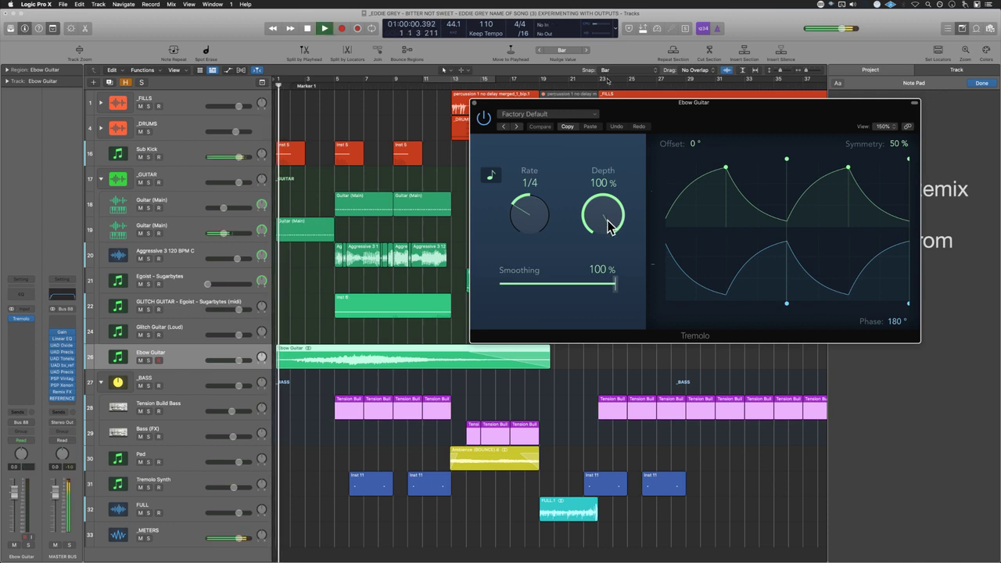
drag(608, 227, 613, 257)
drag(599, 295, 553, 287)
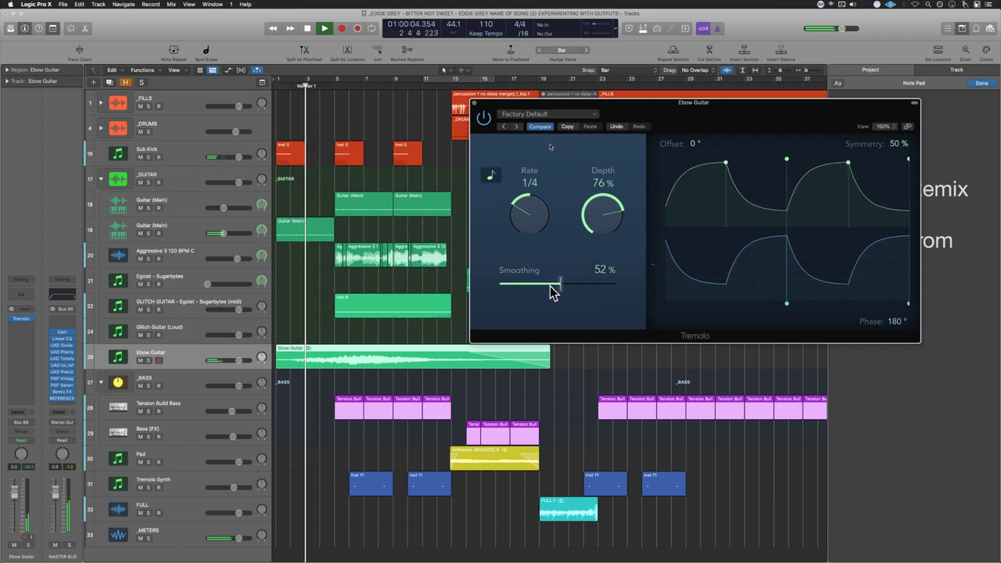
mouse_move(592, 239)
mouse_down()
mouse_move(599, 224)
mouse_move(604, 232)
mouse_up()
drag(560, 282, 557, 283)
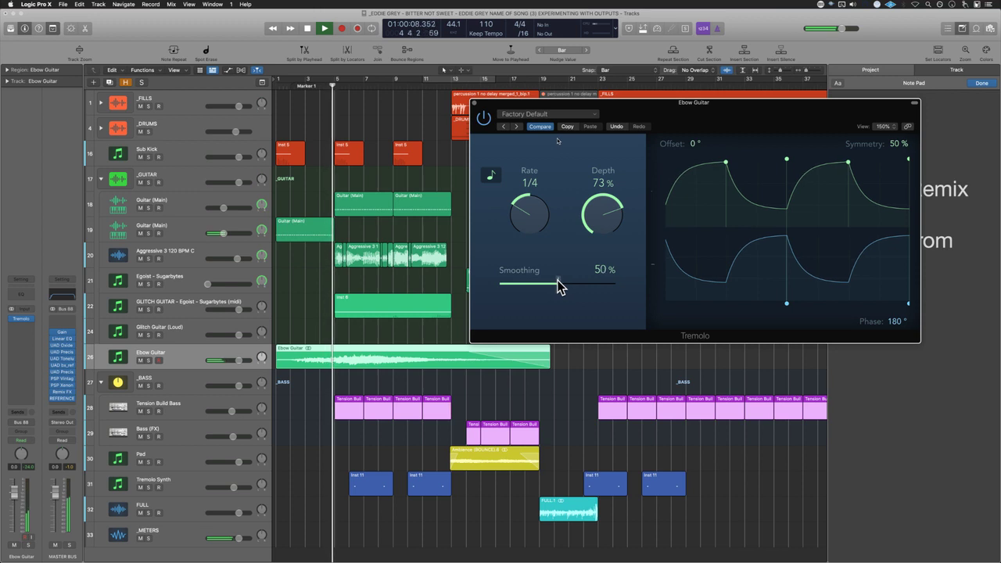
click(474, 103)
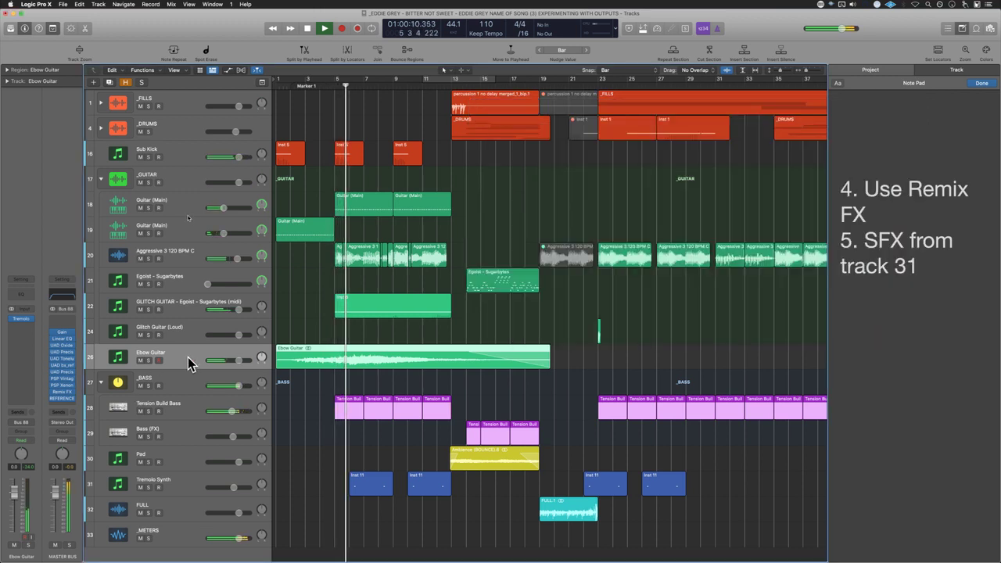
Step: Add a Channel EQ to the Ebow Guitar track with a low cut at about 220 Hz and Mid Only processing
click(26, 295)
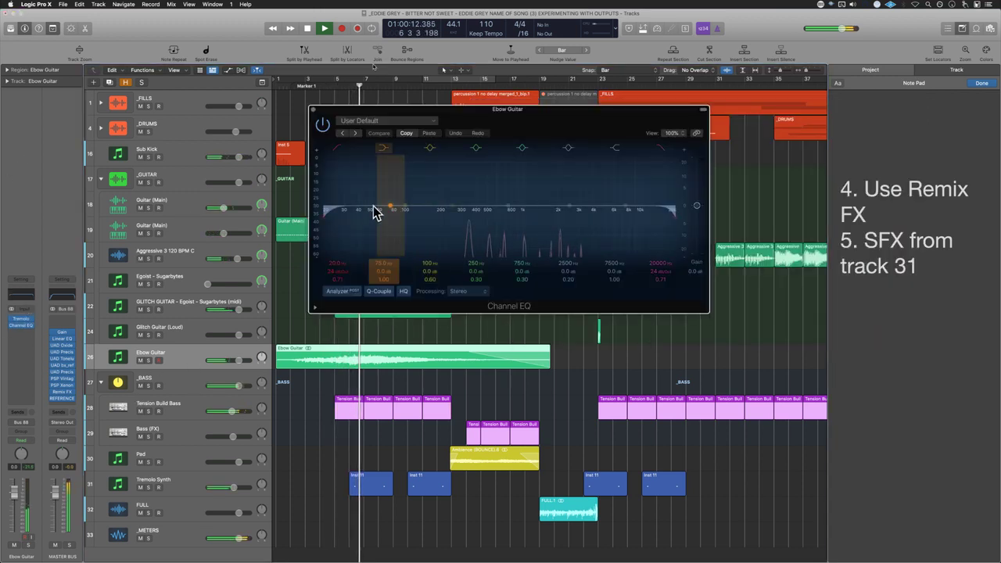
drag(407, 212, 476, 208)
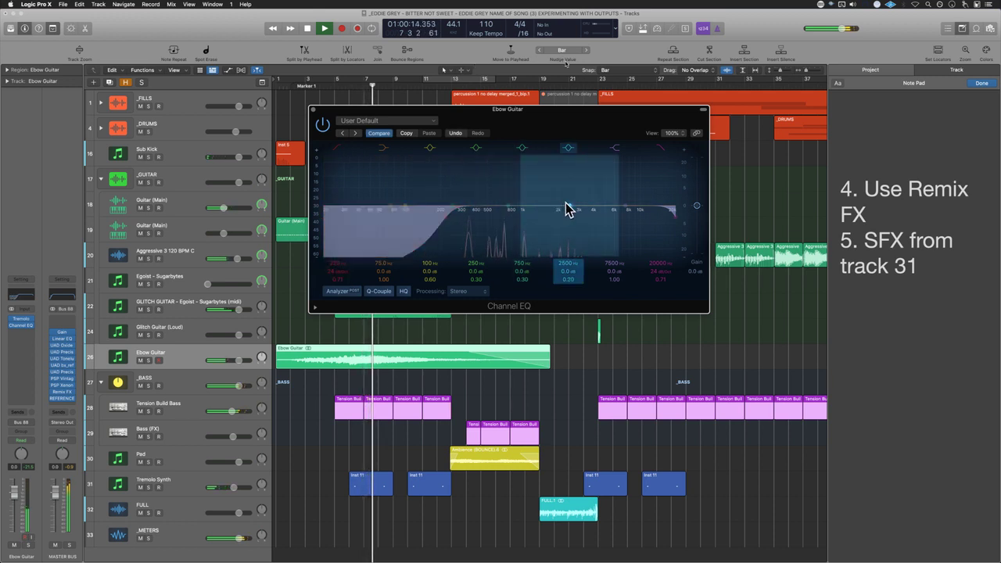
click(468, 293)
click(468, 316)
Step: Cut 3.9 dB at about 2460 Hz and 0.2 dB at 266 Hz on the Ebow Guitar's Channel EQ, then close it
mouse_move(569, 209)
mouse_down()
mouse_move(505, 212)
mouse_move(568, 223)
mouse_up()
key(super+z)
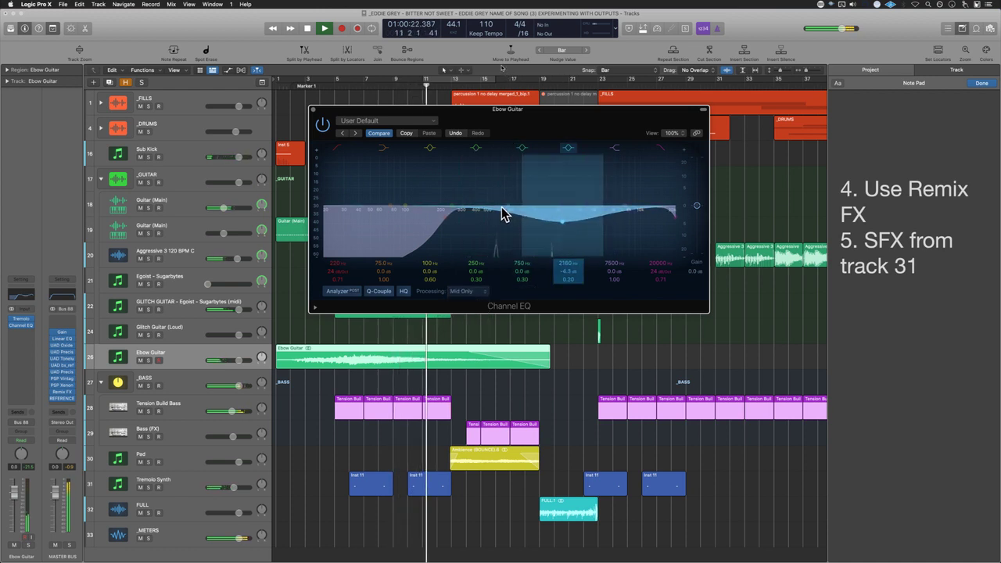
drag(449, 208, 452, 207)
drag(561, 221, 570, 226)
click(322, 123)
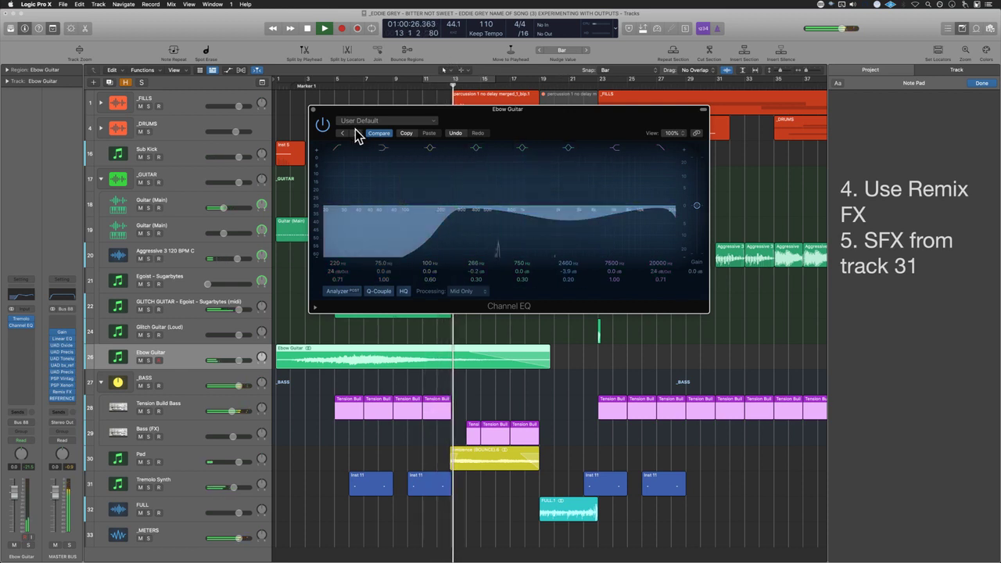
click(313, 110)
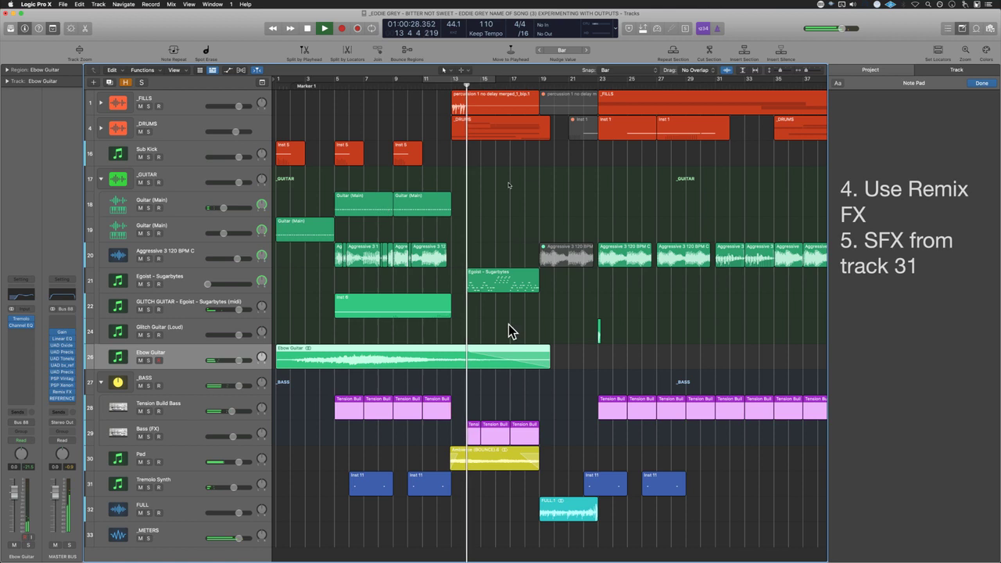
Step: Shorten the end of the bounced Ebow Guitar region to bar 17 and save the project
click(517, 384)
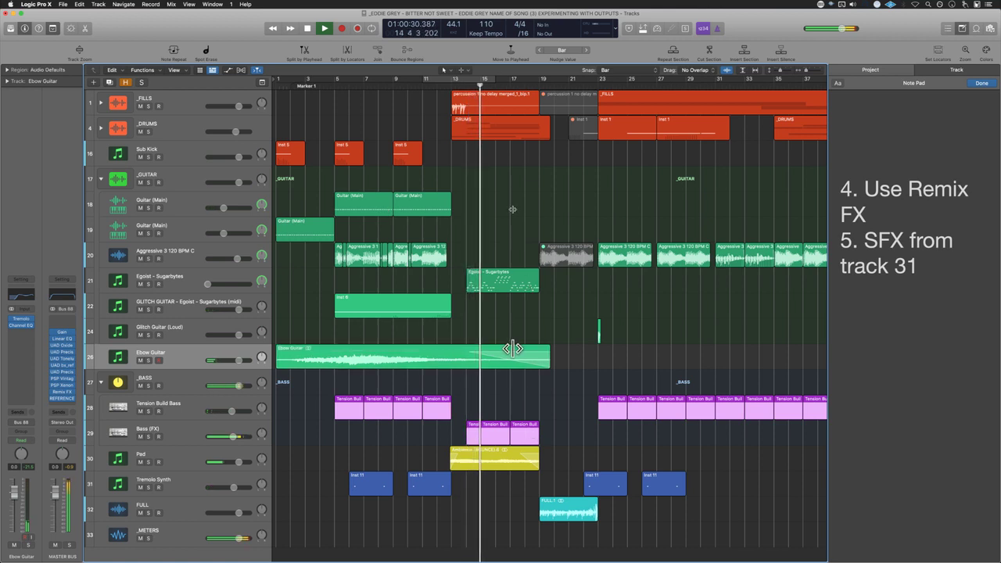
drag(549, 365, 509, 364)
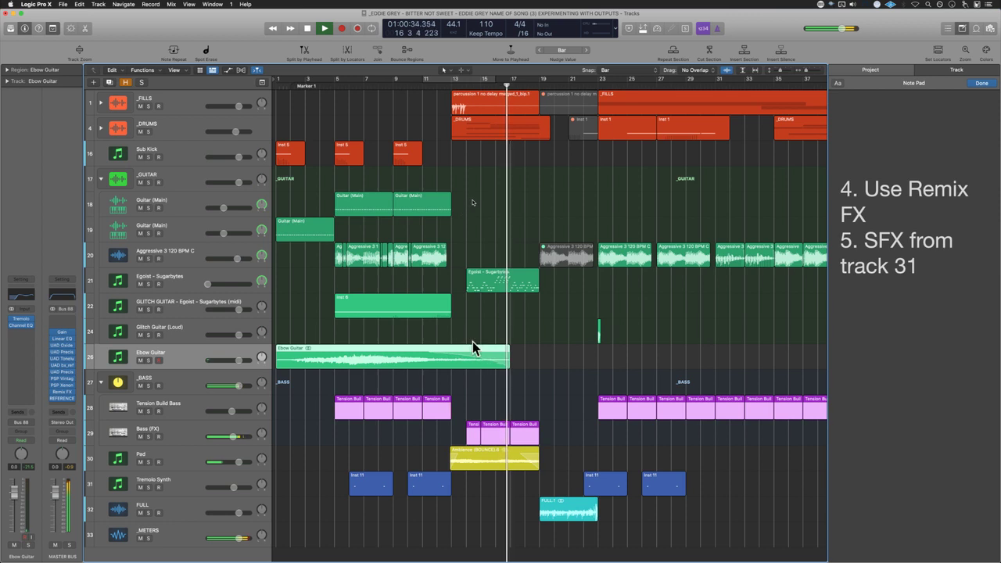
key(super+s)
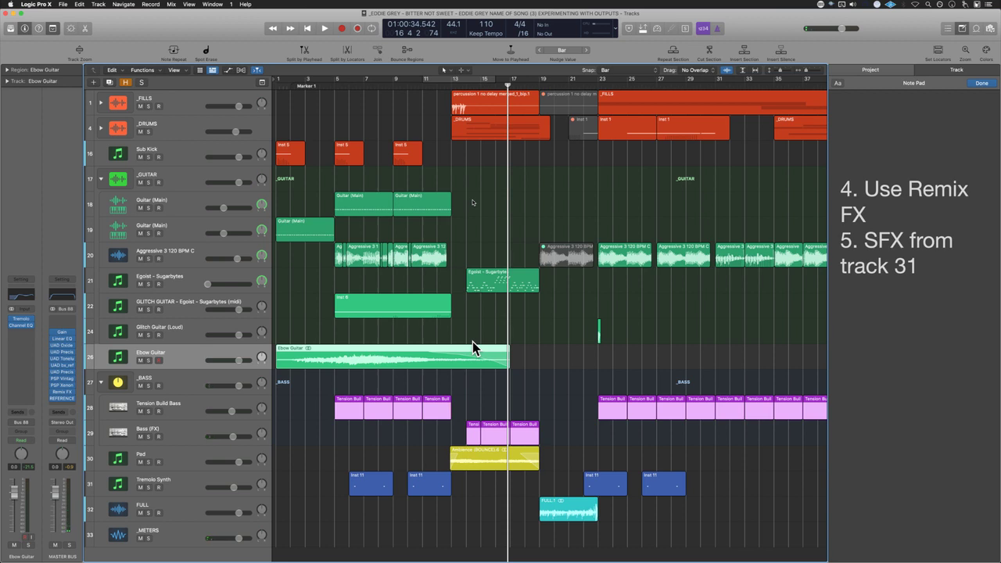
Step: Move the start of the Ebow Guitar region's fade-out to about bar 12 and save the project
drag(454, 320, 539, 410)
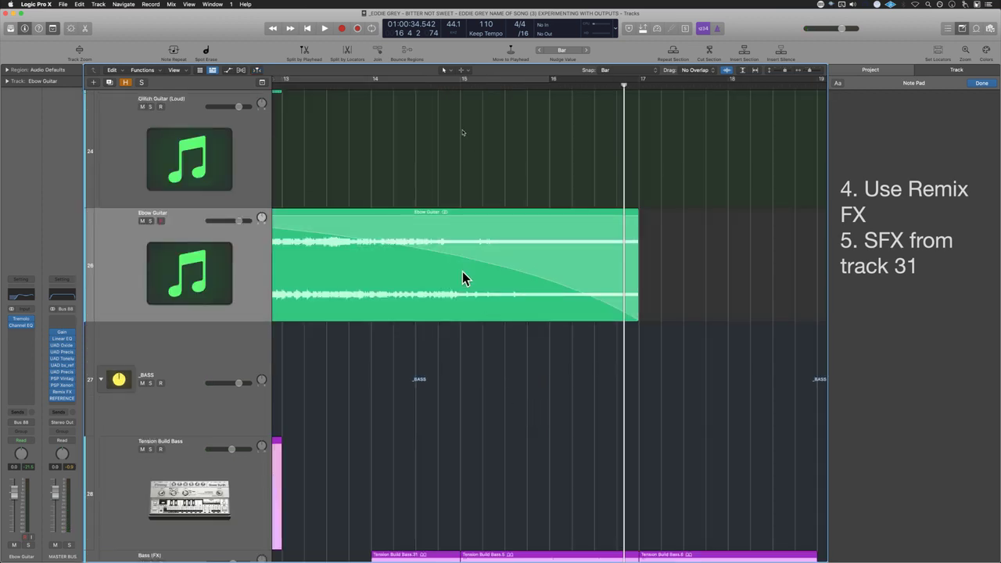
scroll(416, 250, left, 3)
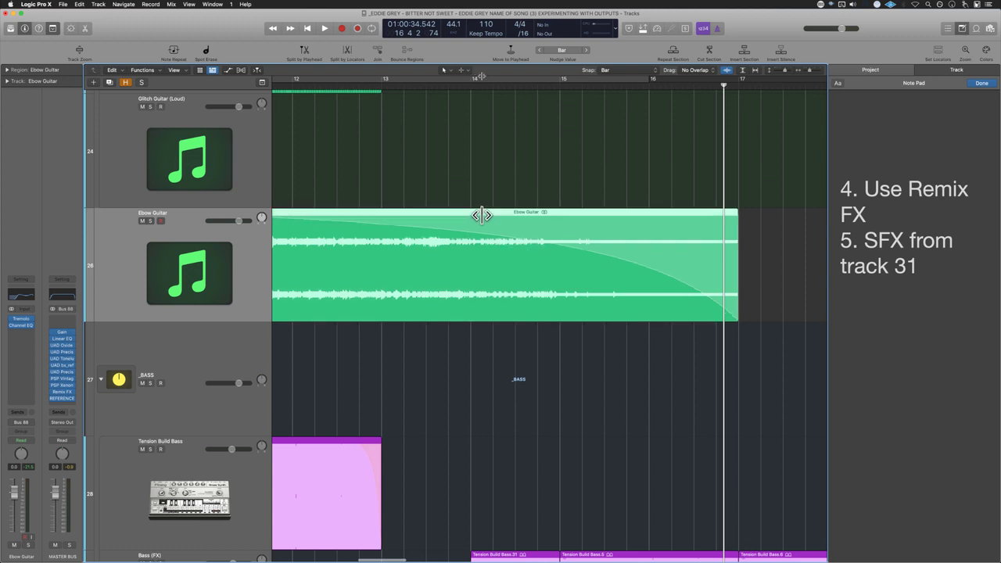
key(super+Left)
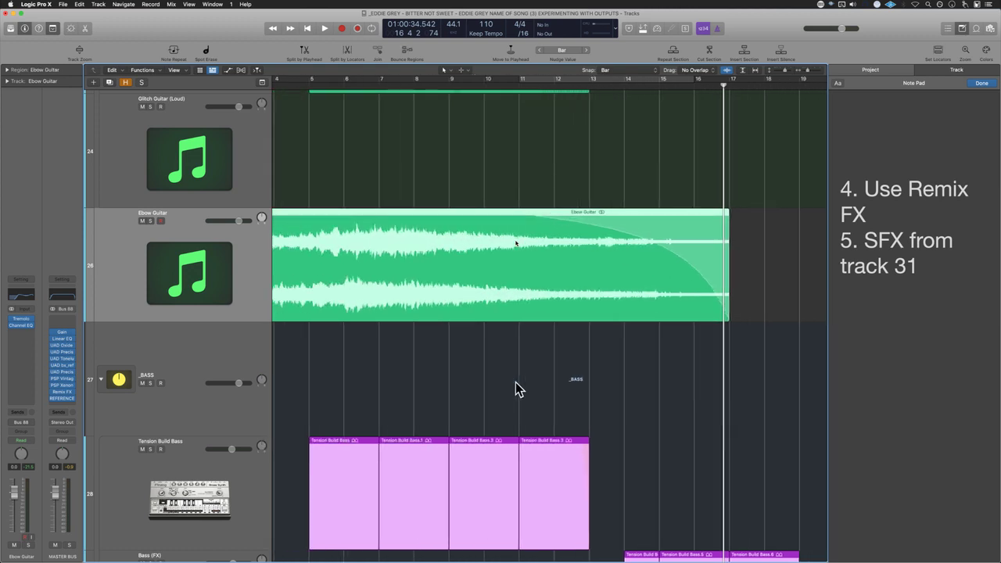
click(506, 199)
drag(536, 212, 552, 214)
click(608, 336)
key(super+s)
key(z)
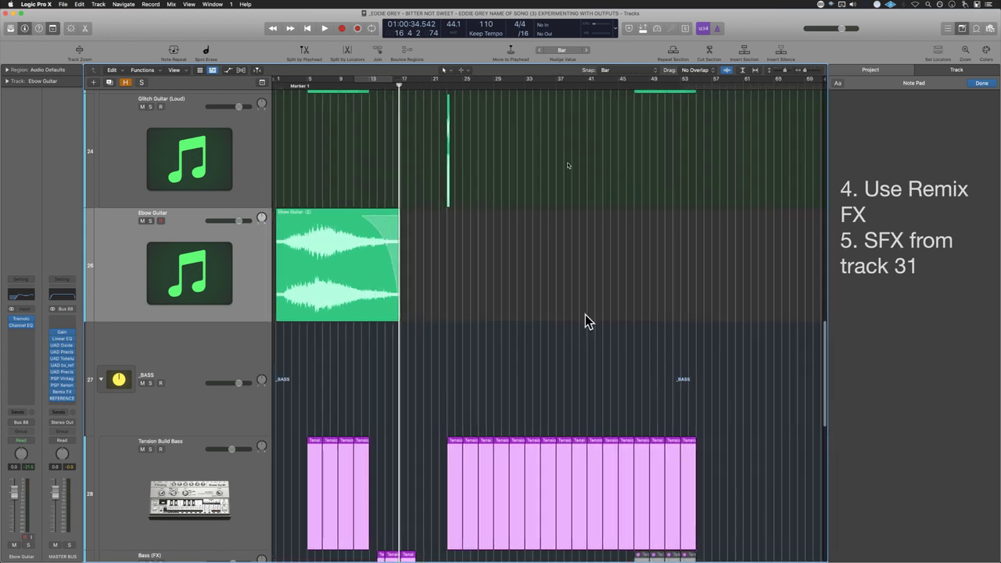
key(super+s)
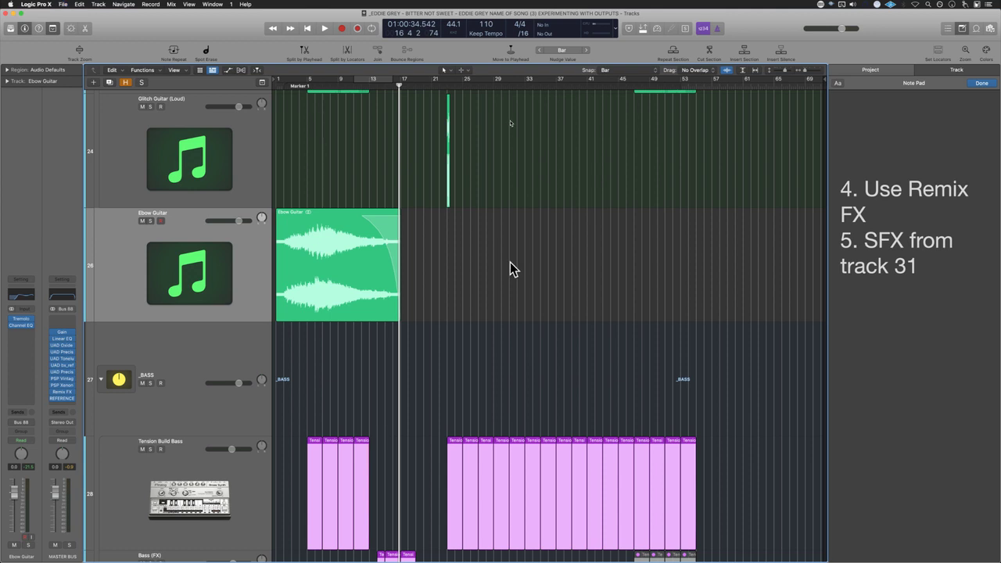
key(super+s)
key(z)
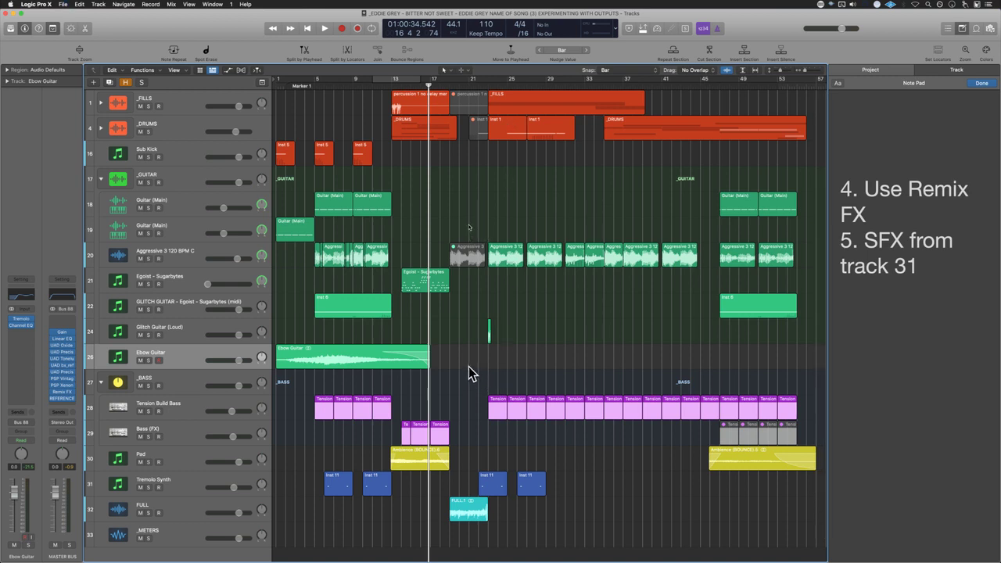
key(super+s)
Step: Select the Sub Kick track above the guitar group
click(318, 359)
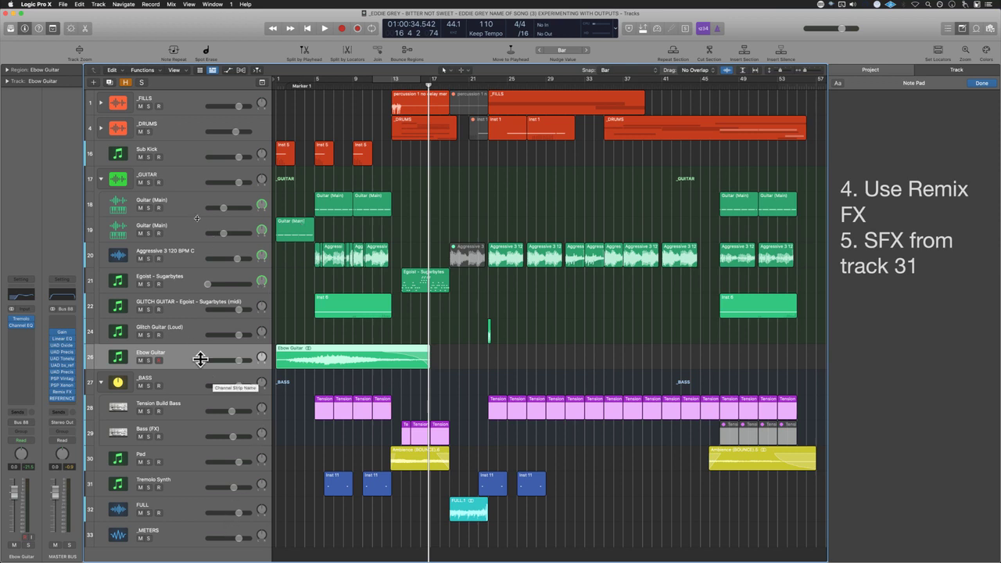
click(197, 151)
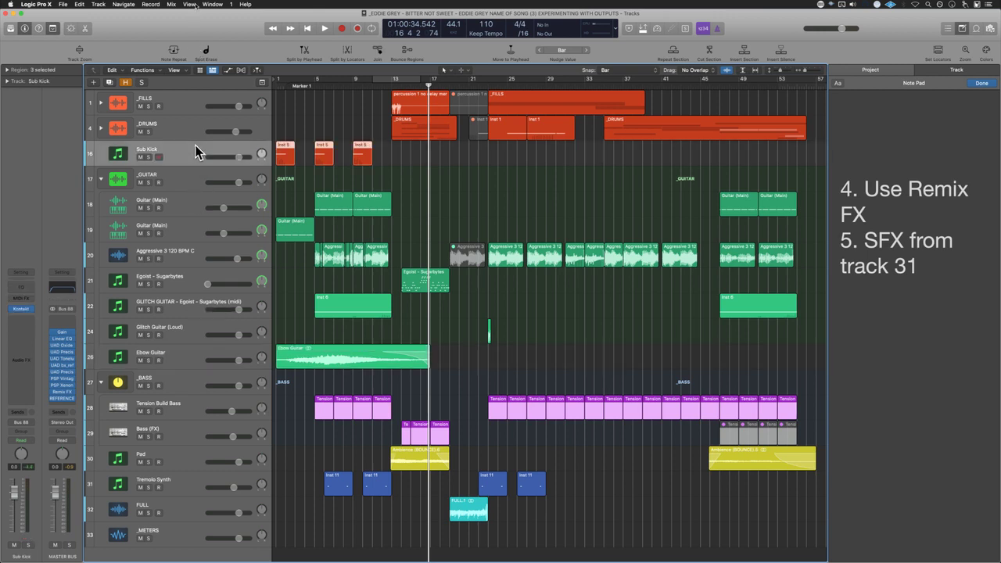
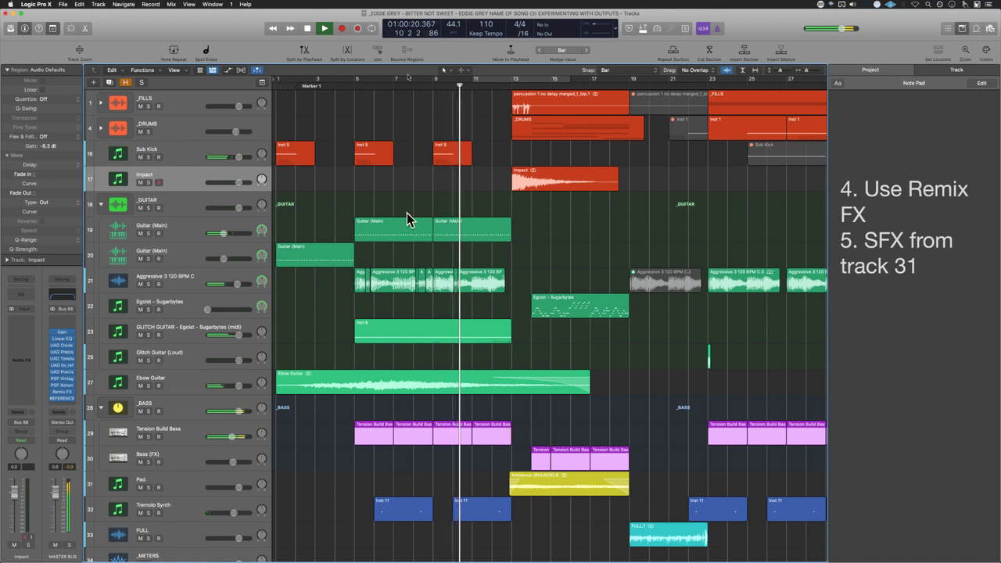
Step: Set the gain of the short Aggressive 3 120 BPM C region just after bar 9 to -13.8 dB and stop playback
click(449, 288)
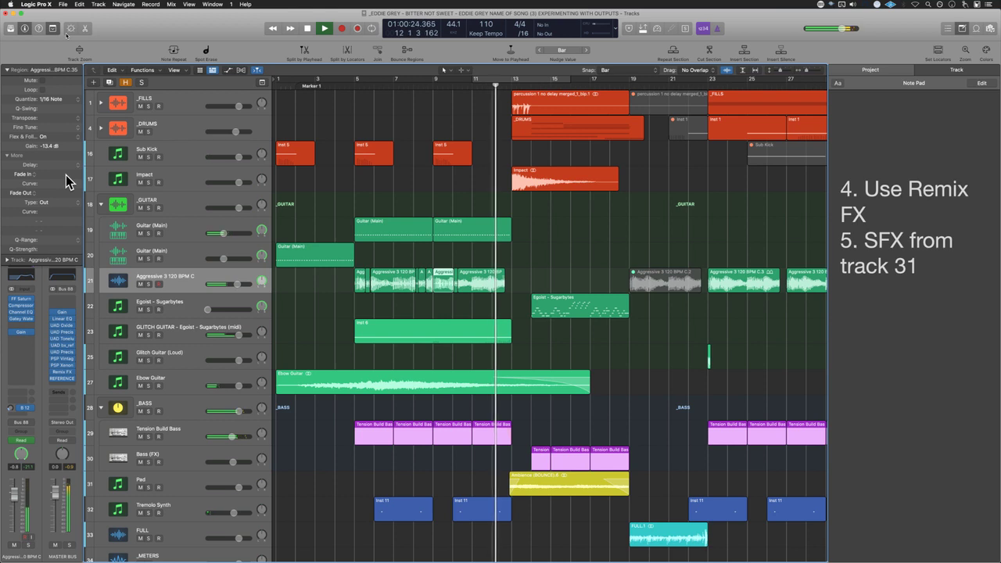
drag(58, 148, 58, 156)
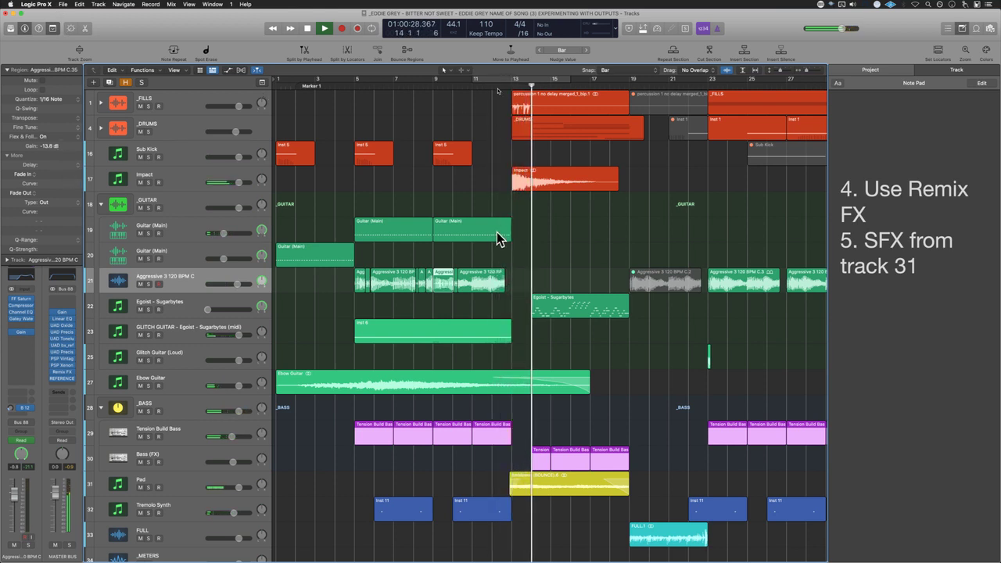
key(space)
Step: Move the Impact region one bar later to bar 14 and play the transition from about bar 12
click(553, 181)
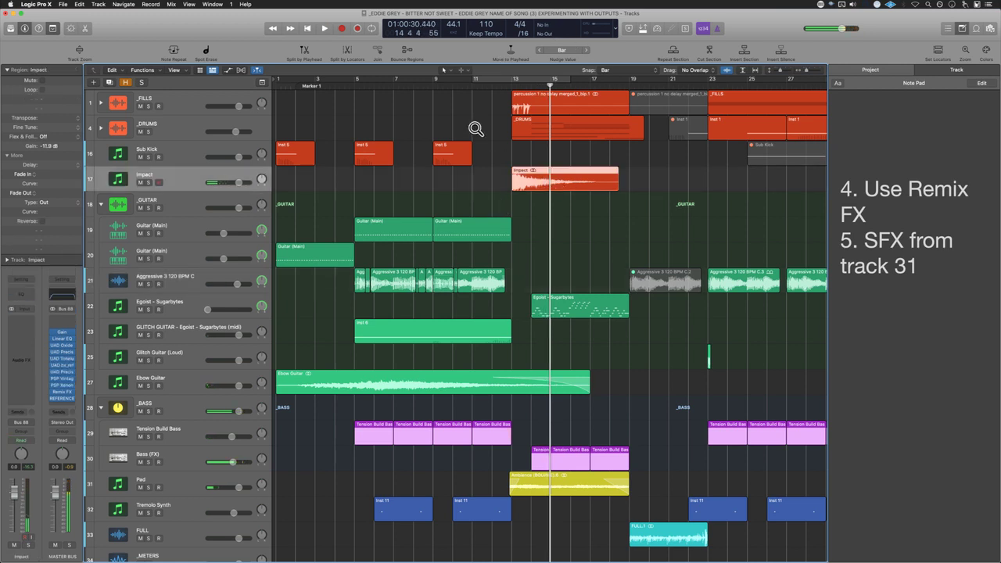
drag(474, 126, 649, 230)
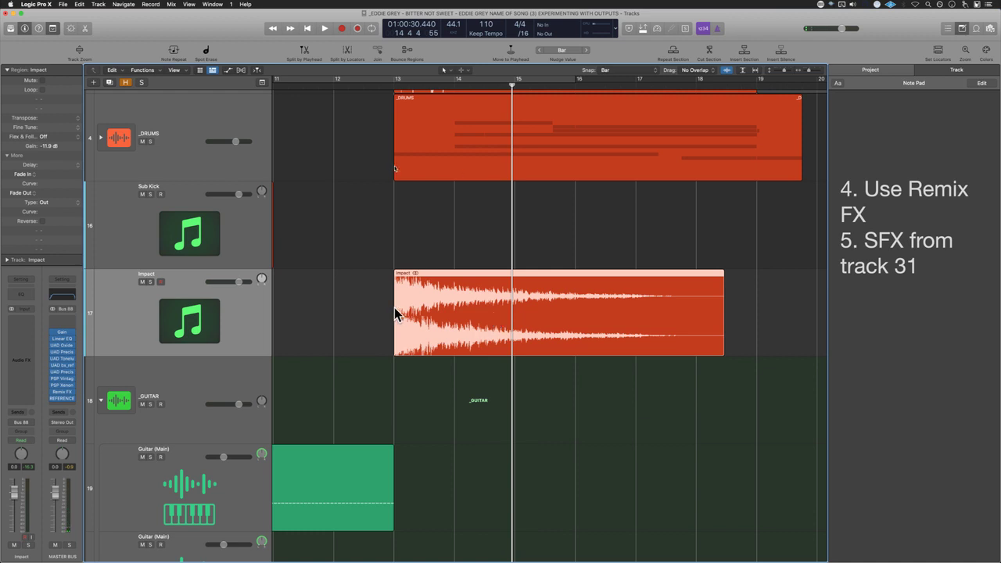
key(alt+Right)
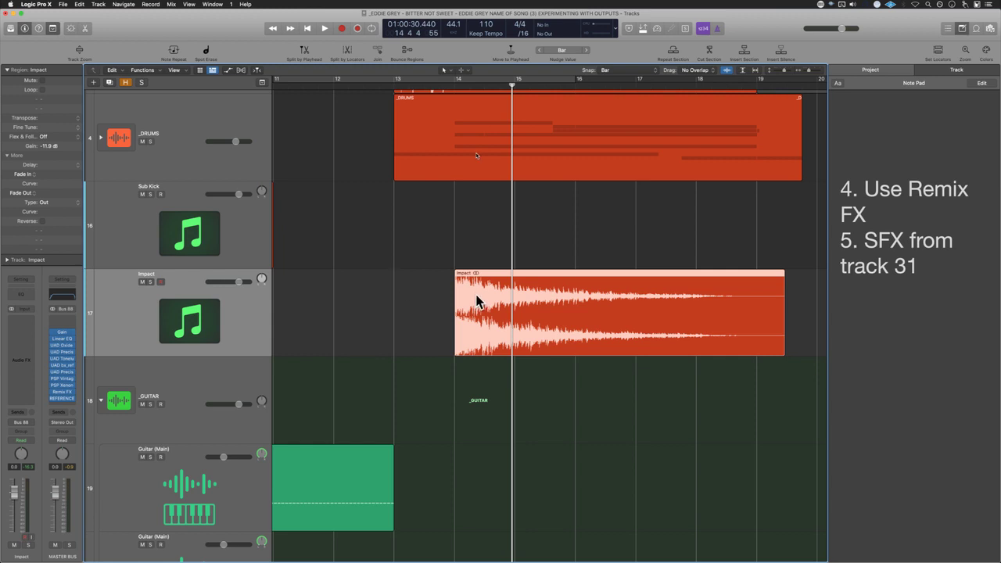
click(335, 280)
key(space)
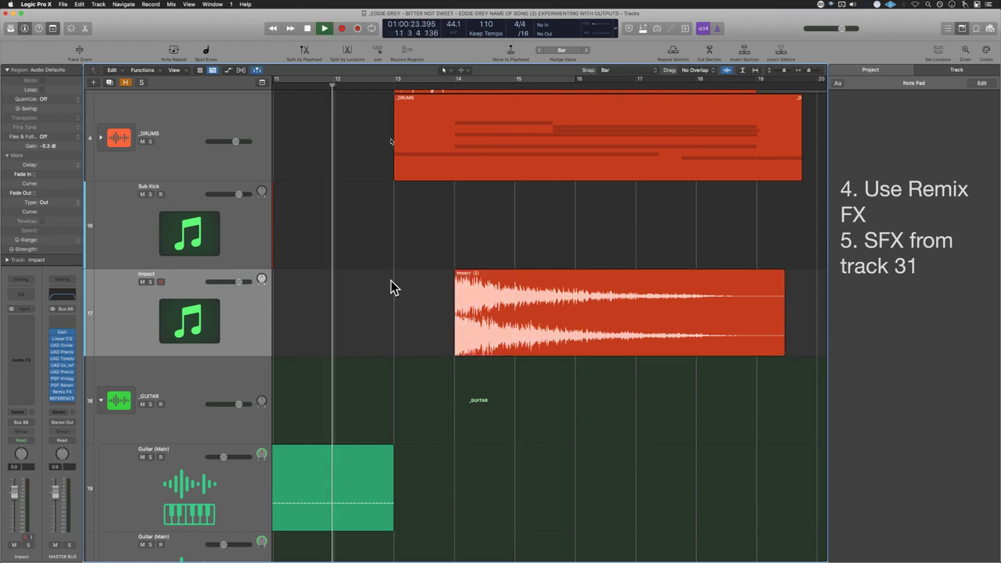
key(z)
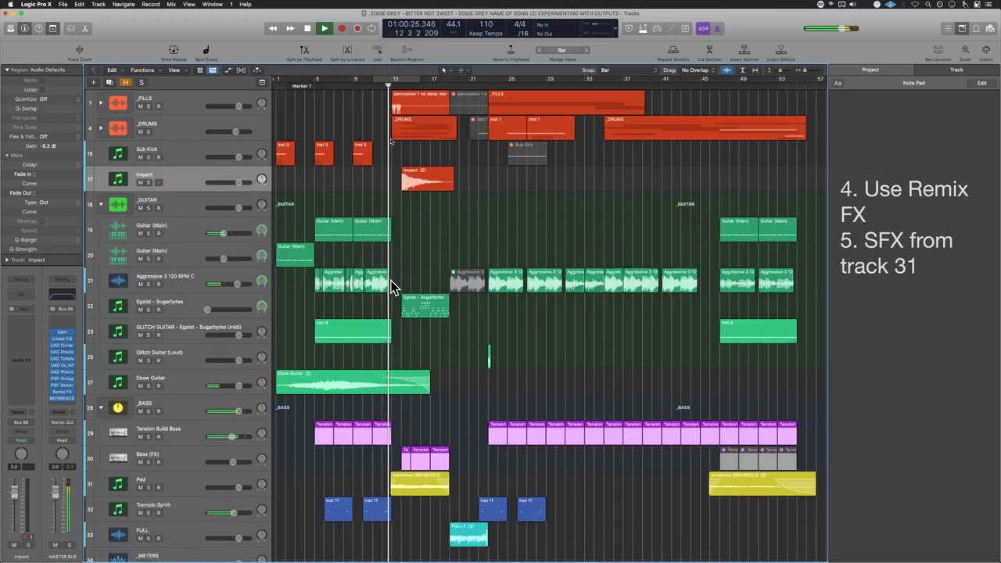
key(z)
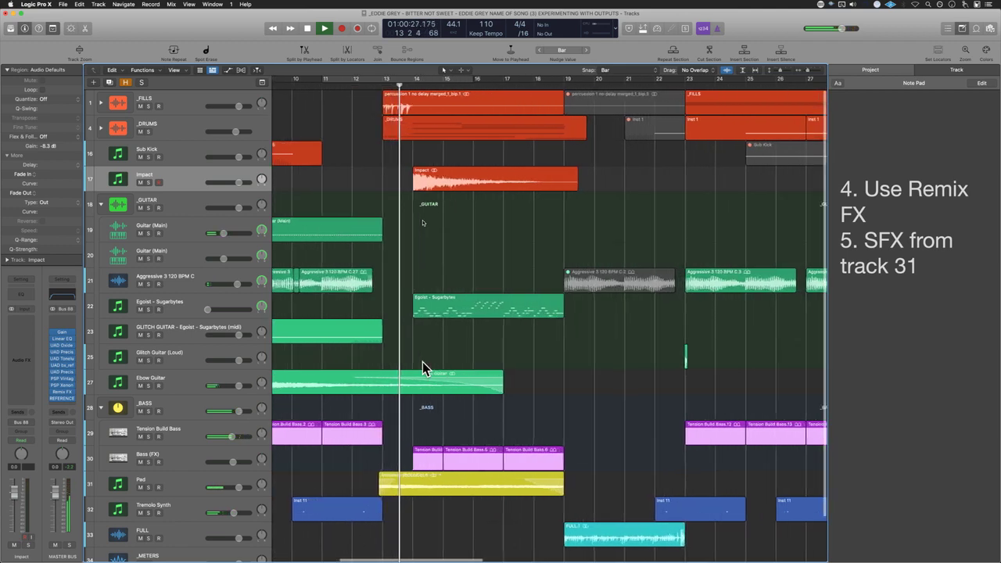
key(super+Right)
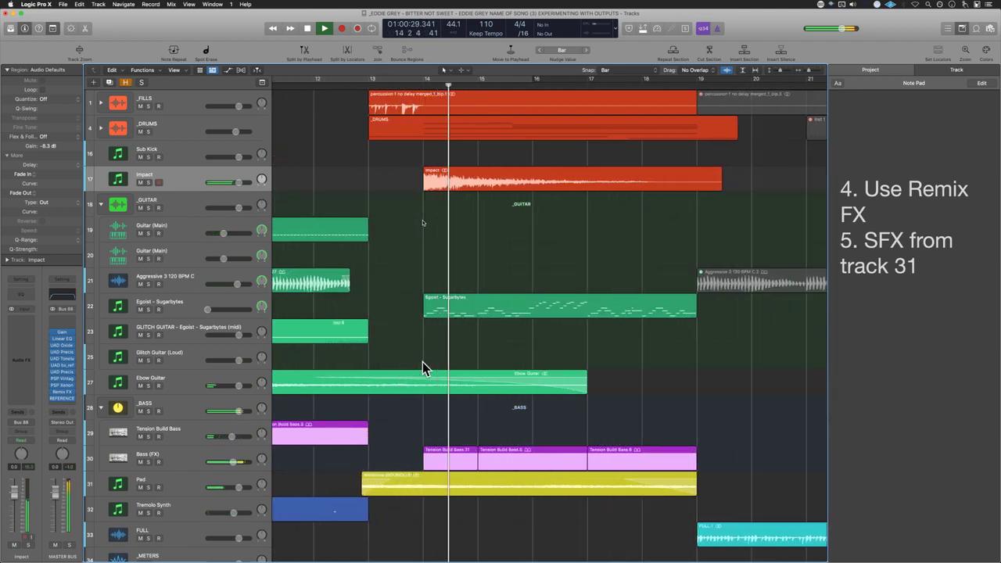
key(super+Left)
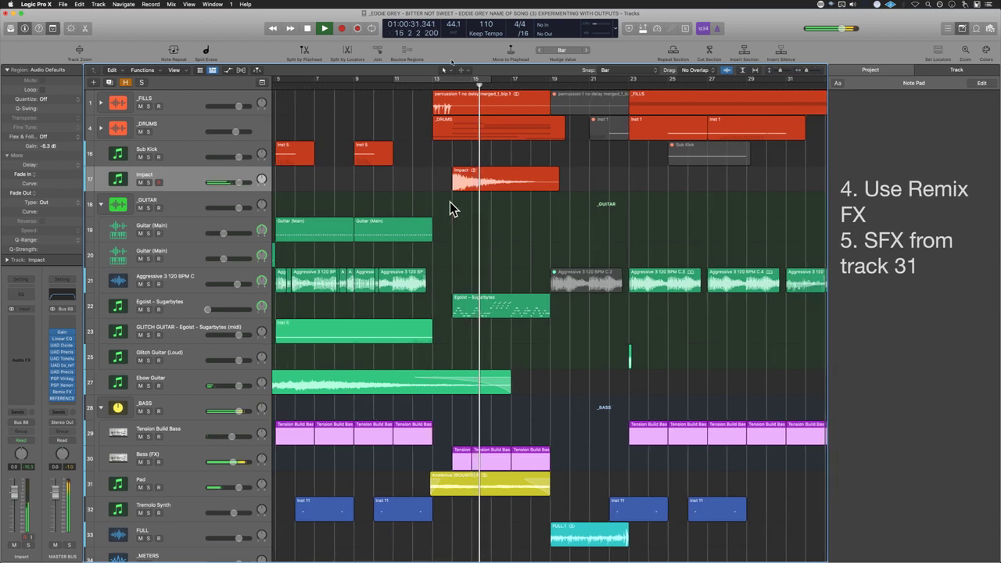
Step: Place a copy of the Impact region at bar 19, listen to it in the mix and stop playback
click(488, 177)
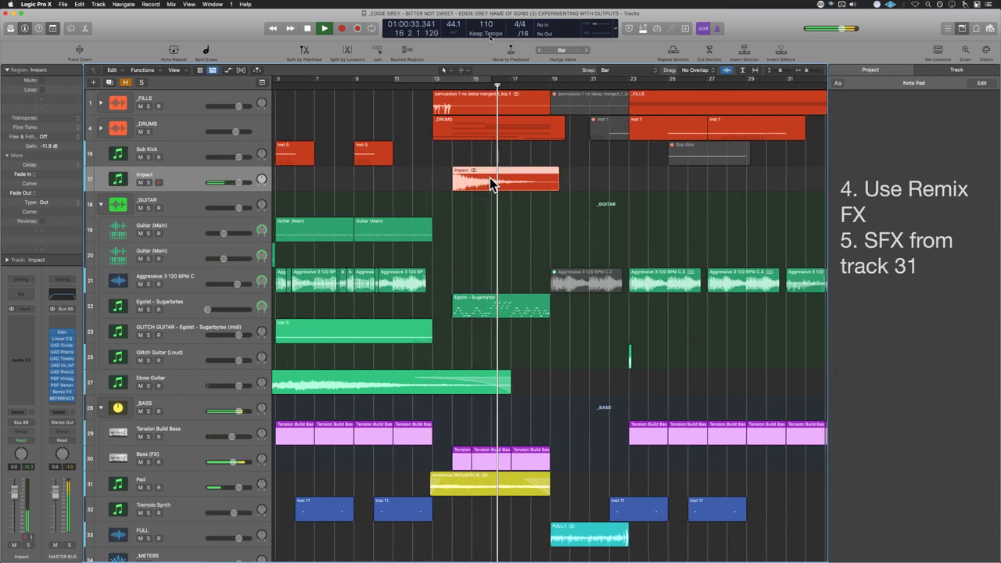
drag(491, 179, 593, 179)
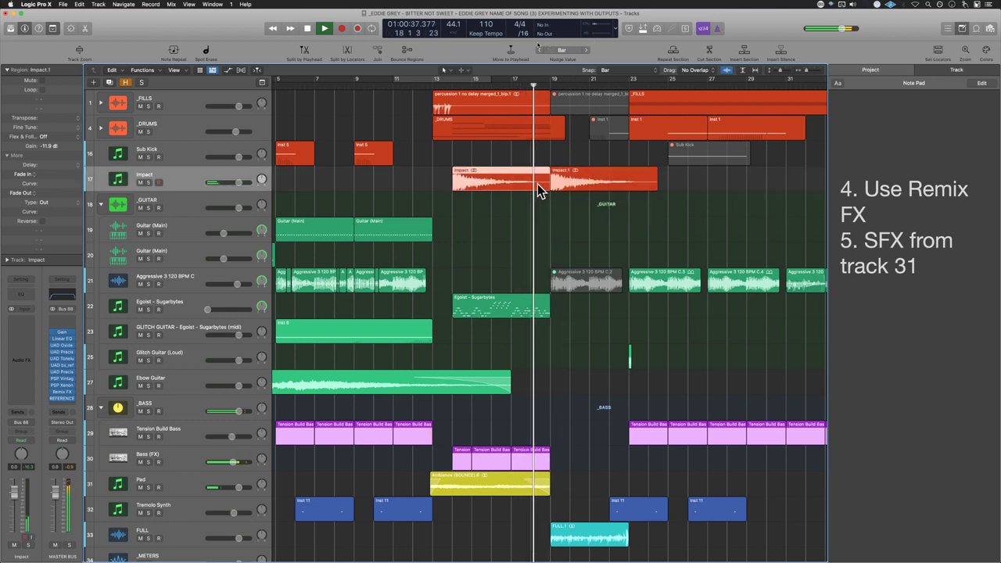
click(530, 197)
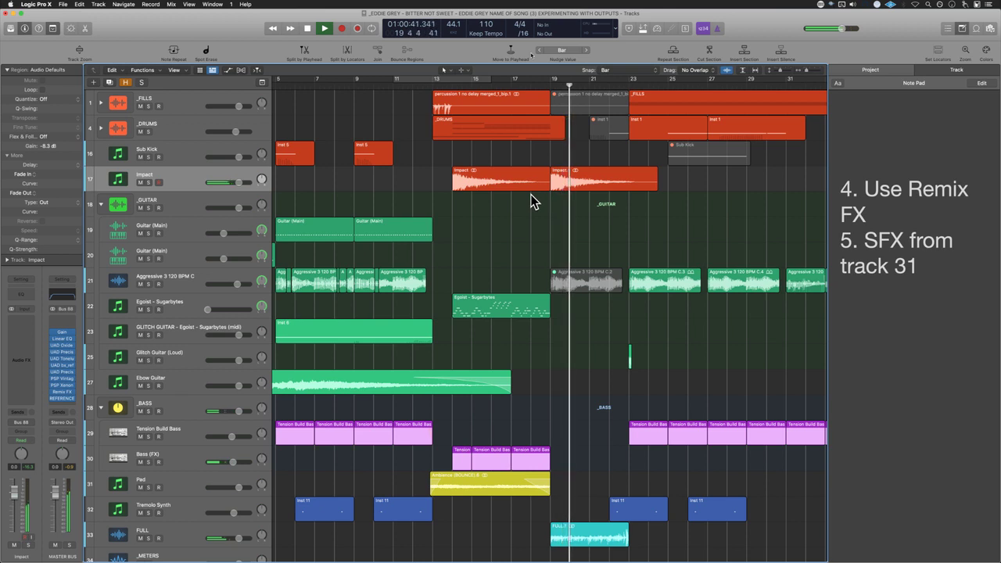
key(space)
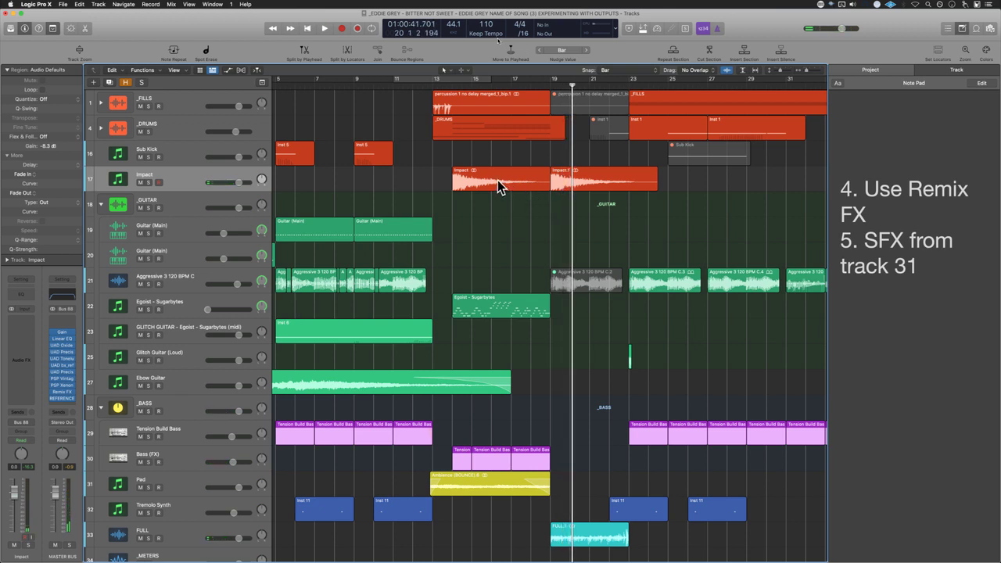
Step: Delete the Impact region that starts at bar 14
click(579, 185)
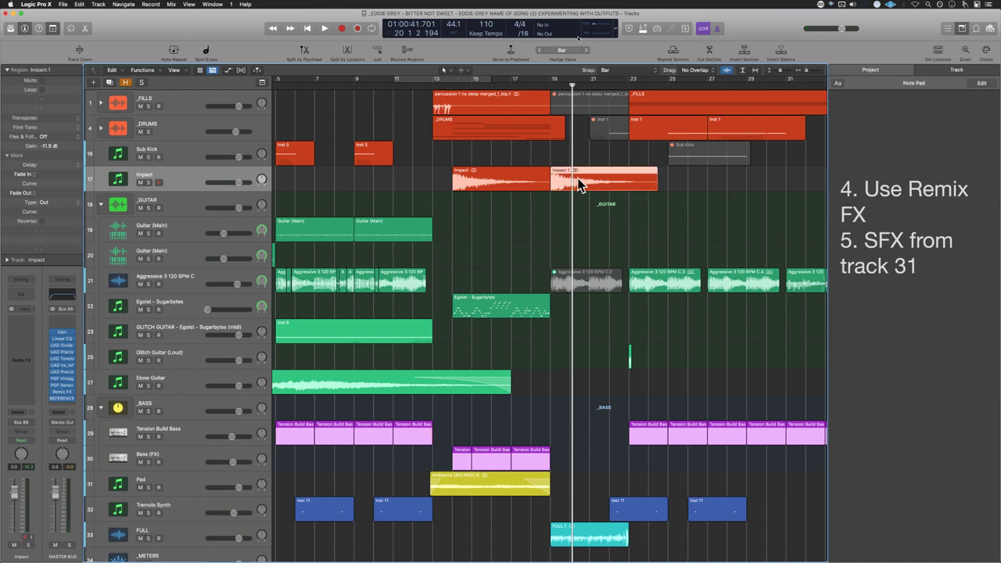
click(489, 181)
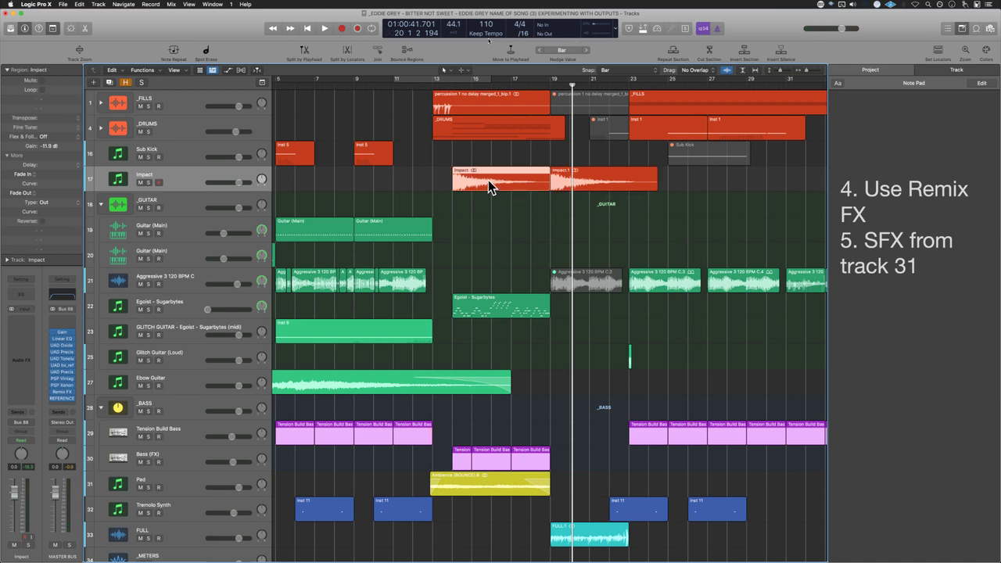
key(Delete)
Step: Select the Sub Kick track and place the playhead at bar 14
key(Up)
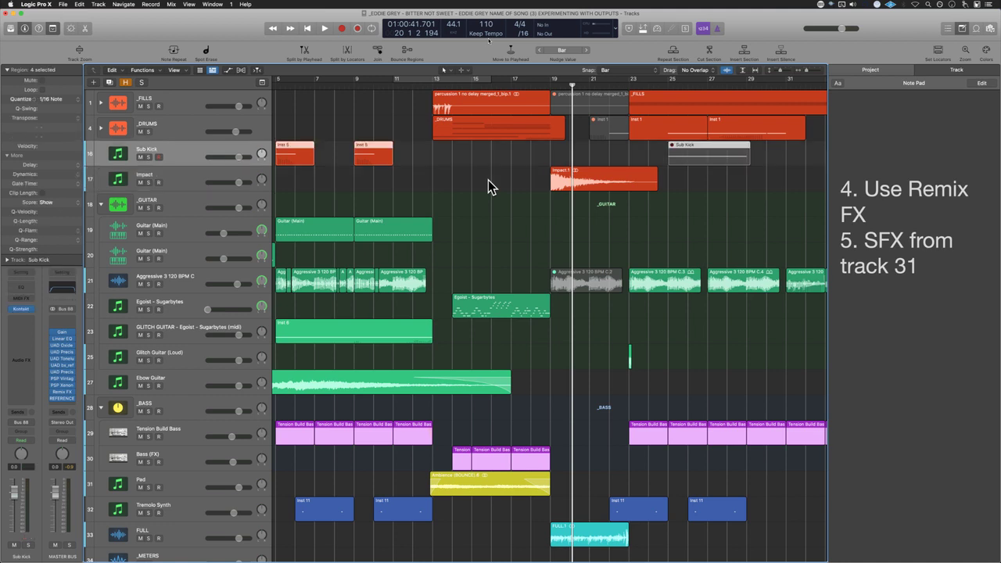
click(431, 86)
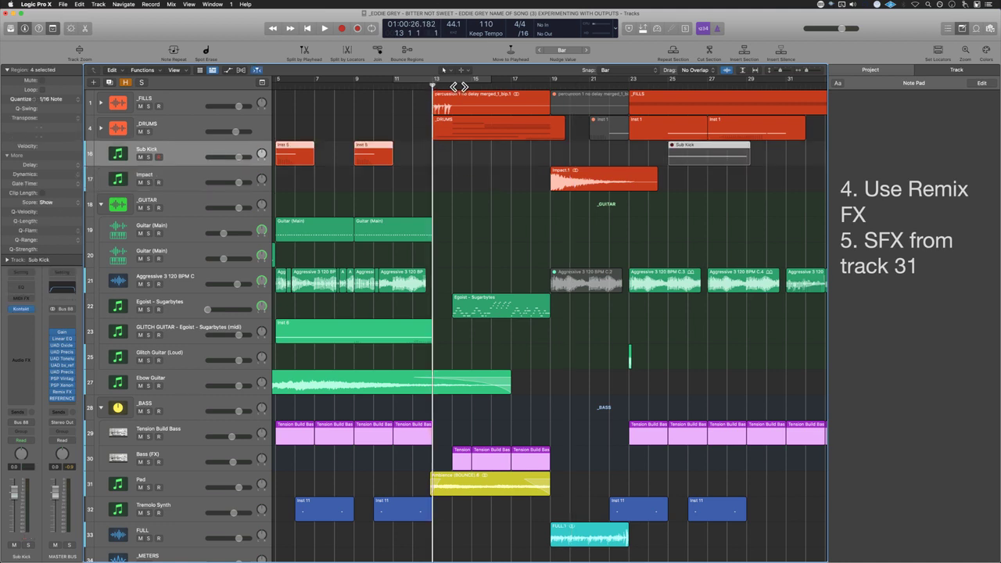
click(452, 86)
key(slash)
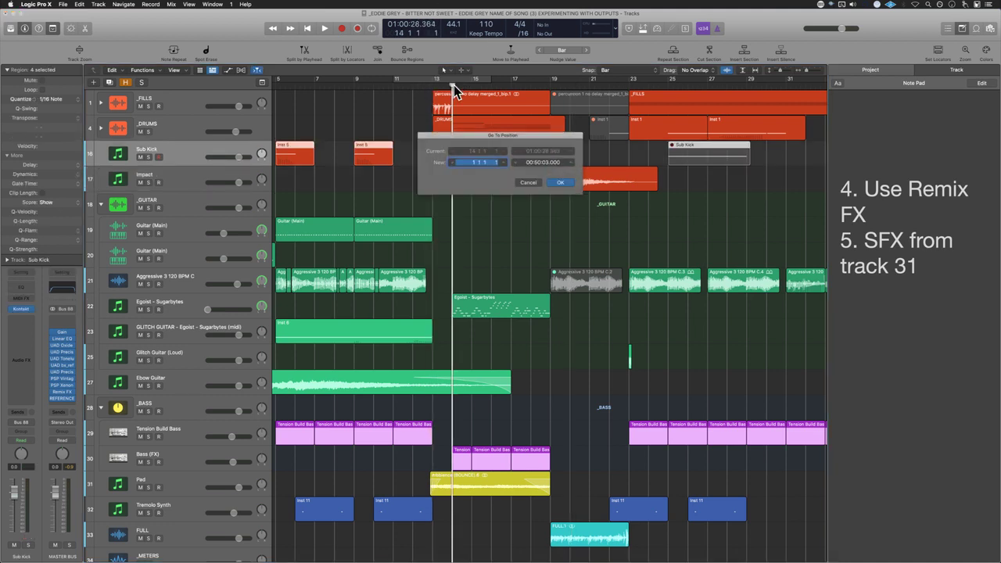
text(14)
key(Return)
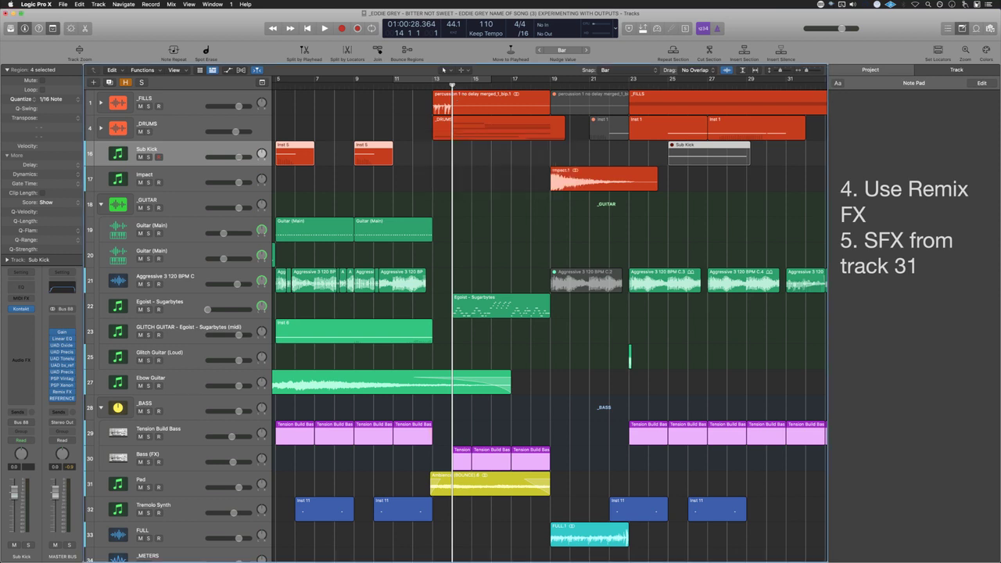
Step: Delete the muted Sub Kick region at bar 25 and capture a newly played Sub Kick part as a region at bar 14
key(space)
click(729, 153)
key(Delete)
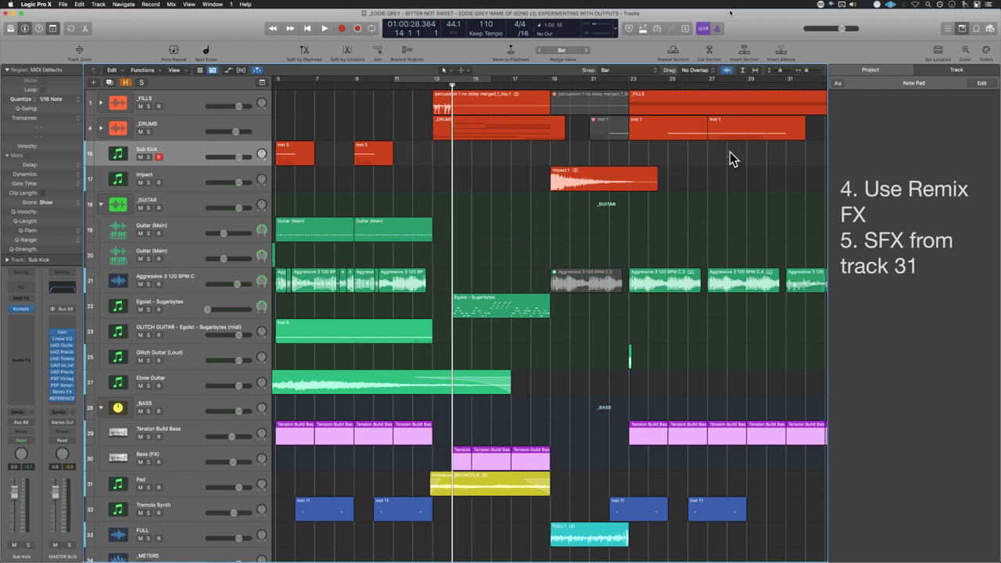
key(space)
key(shift+r)
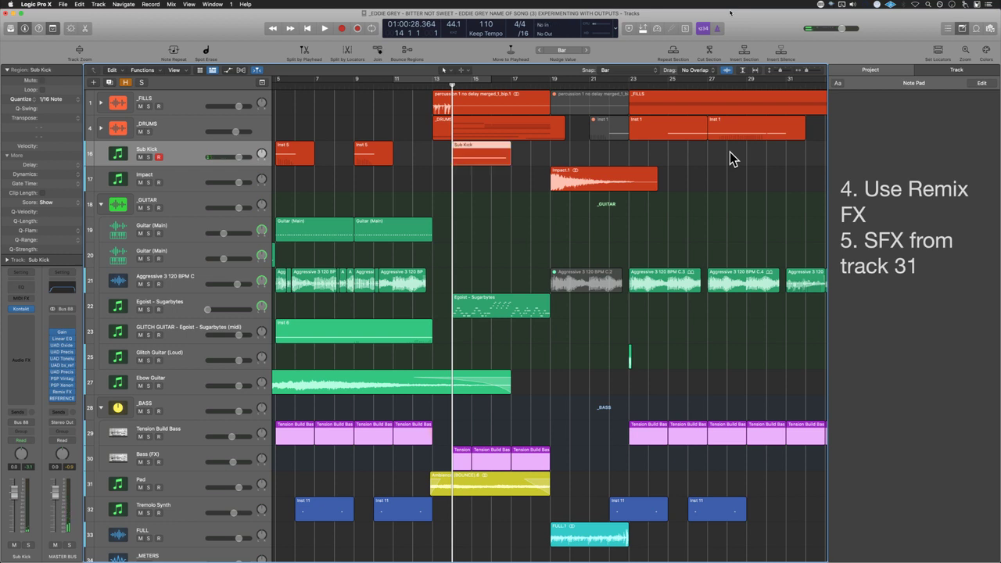
Step: Replace the new Sub Kick region with its in-place audio bounce and add a Channel EQ to the bounced track, then close the EQ window
key(Return)
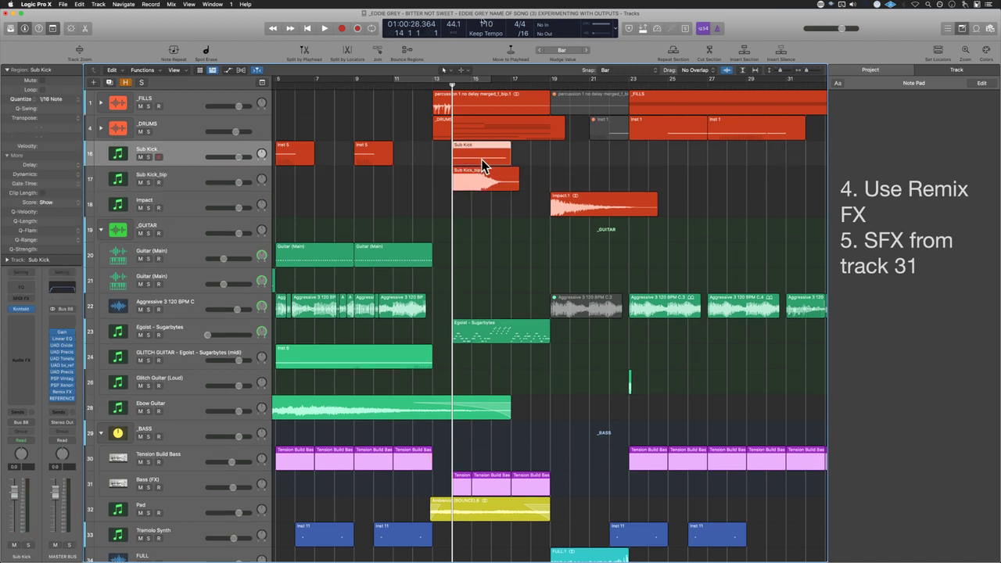
click(476, 178)
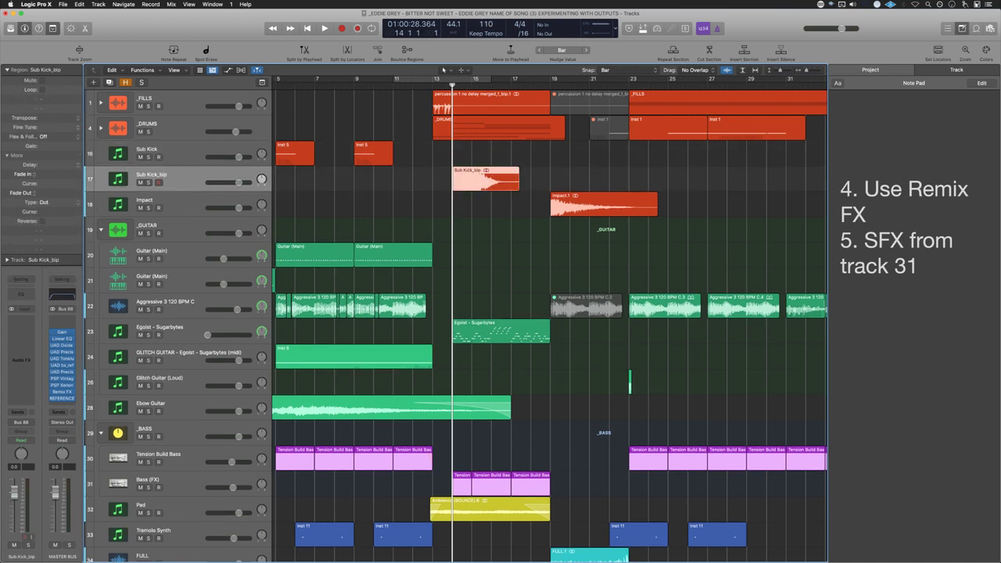
click(21, 296)
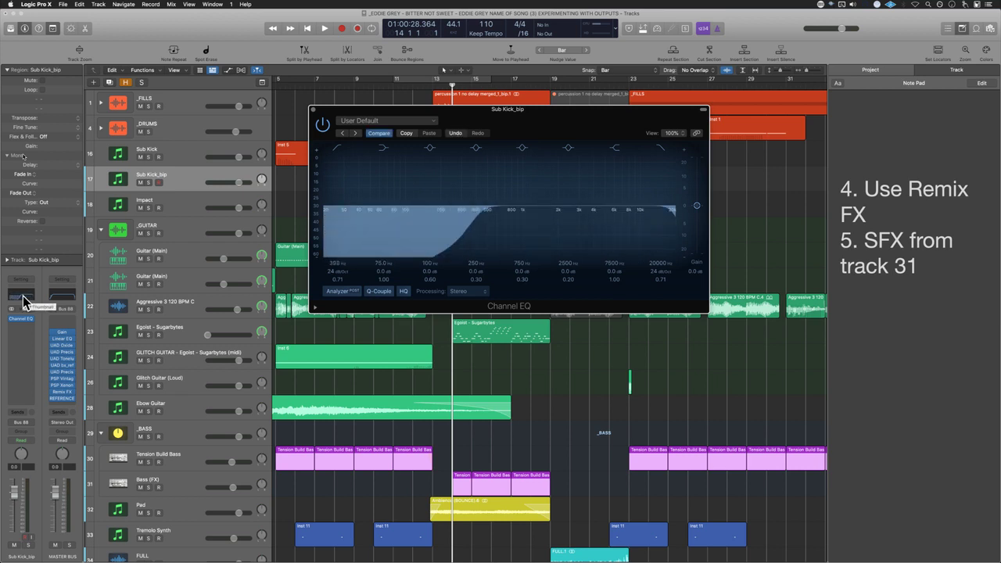
click(23, 298)
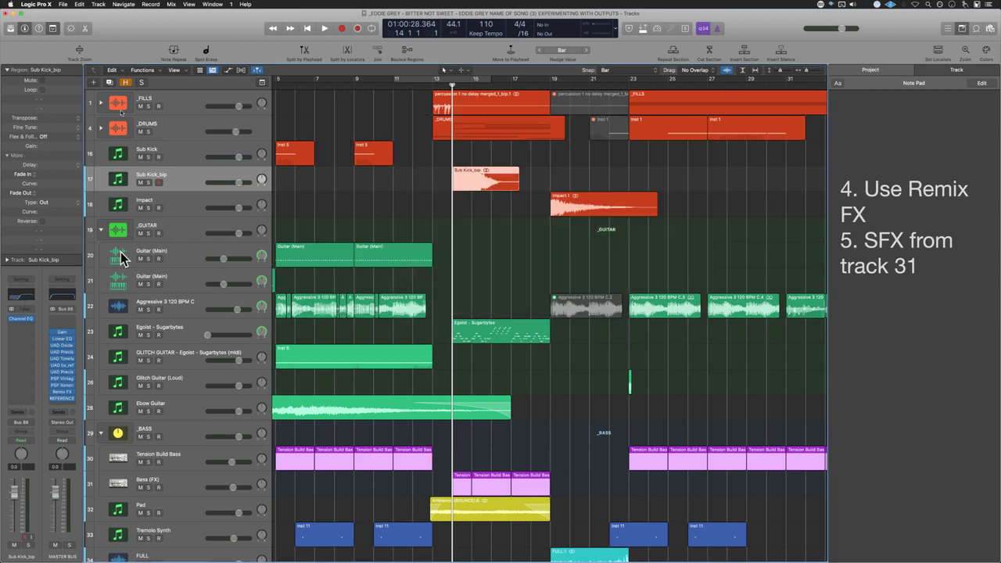
Step: Move the bounced Sub Kick region one bar earlier to bar 13, playing the transition before and after the move
click(433, 86)
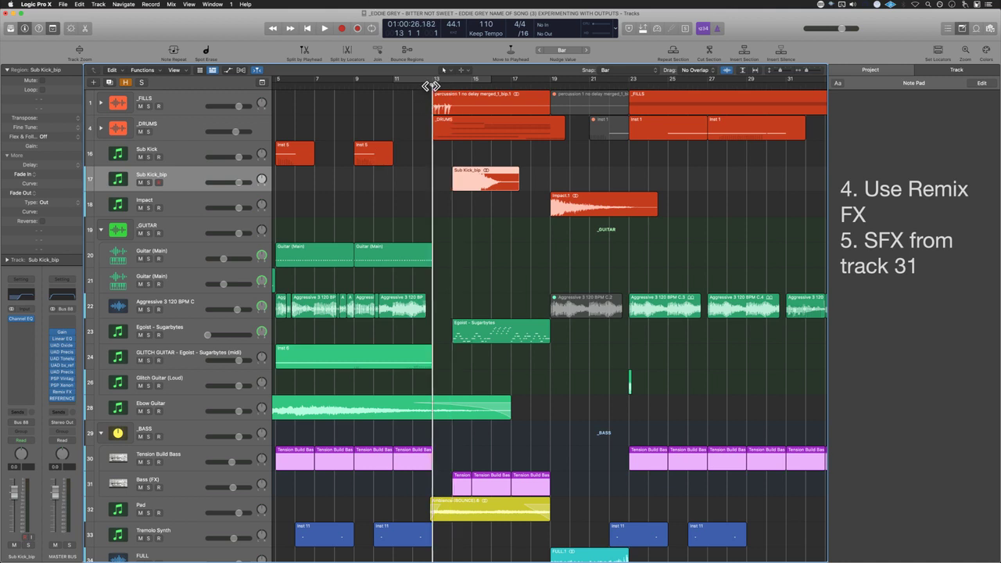
key(space)
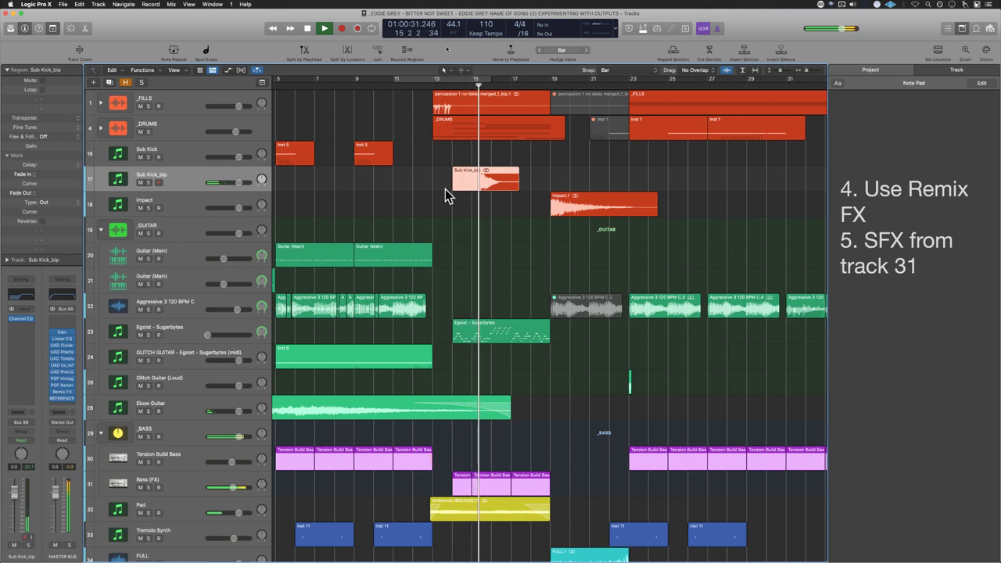
key(space)
drag(459, 186, 439, 186)
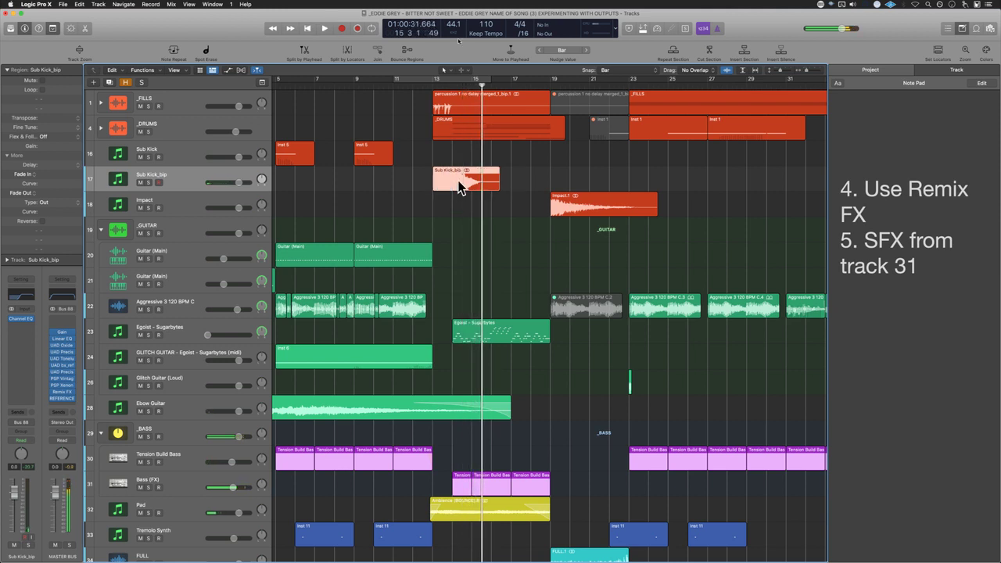
click(420, 163)
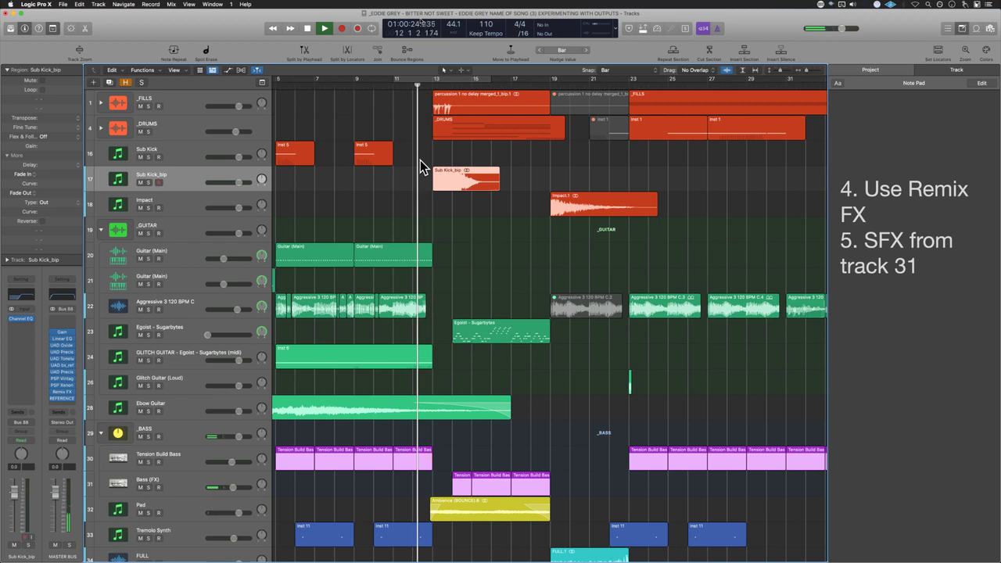
key(space)
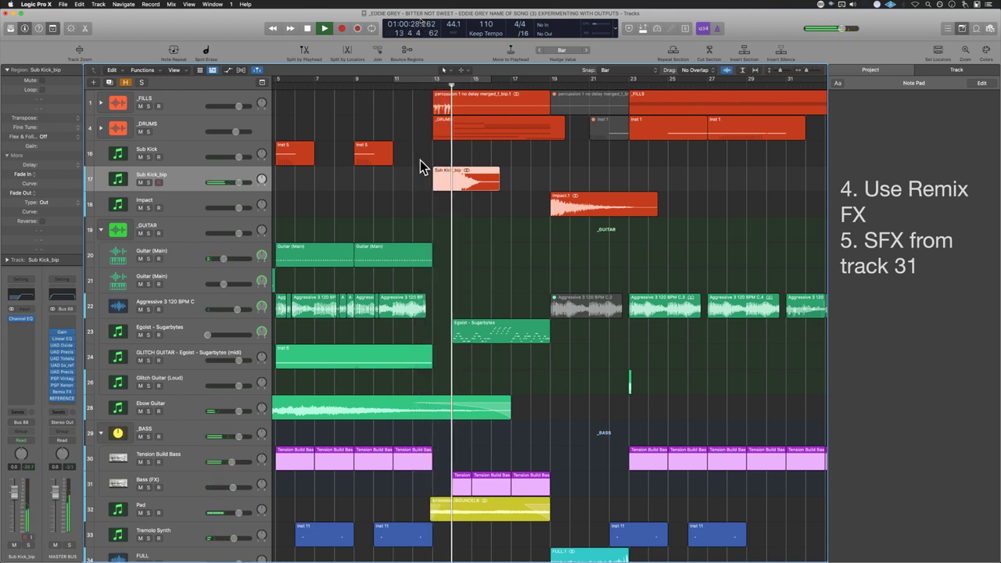
key(space)
Step: Shift the bounced Sub Kick region one beat later to 13 2 and give it a fade-in of 1549 with curve 99
key(super+Right)
key(super+Right)
key(super+Right)
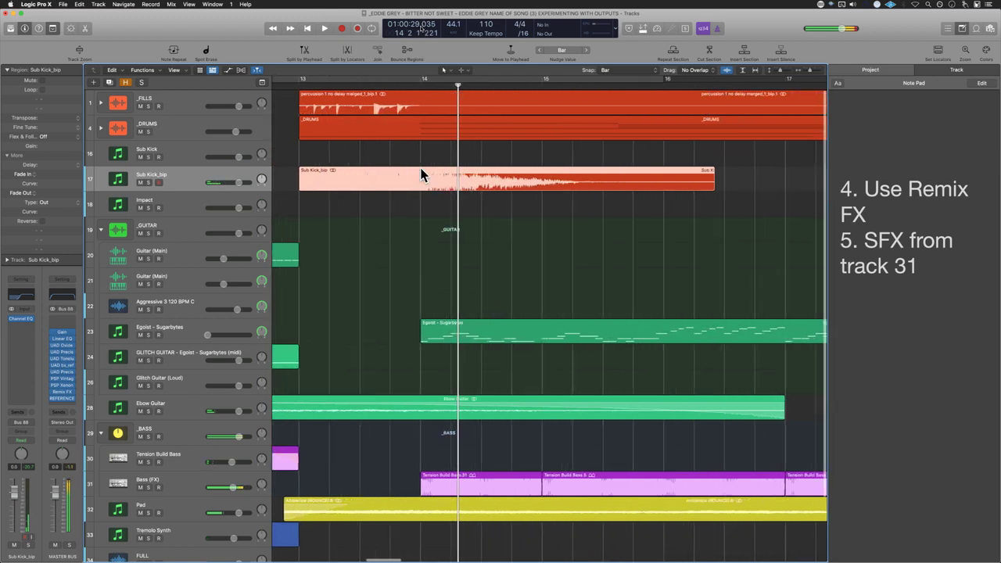
ctrl+alt+drag(319, 156, 440, 248)
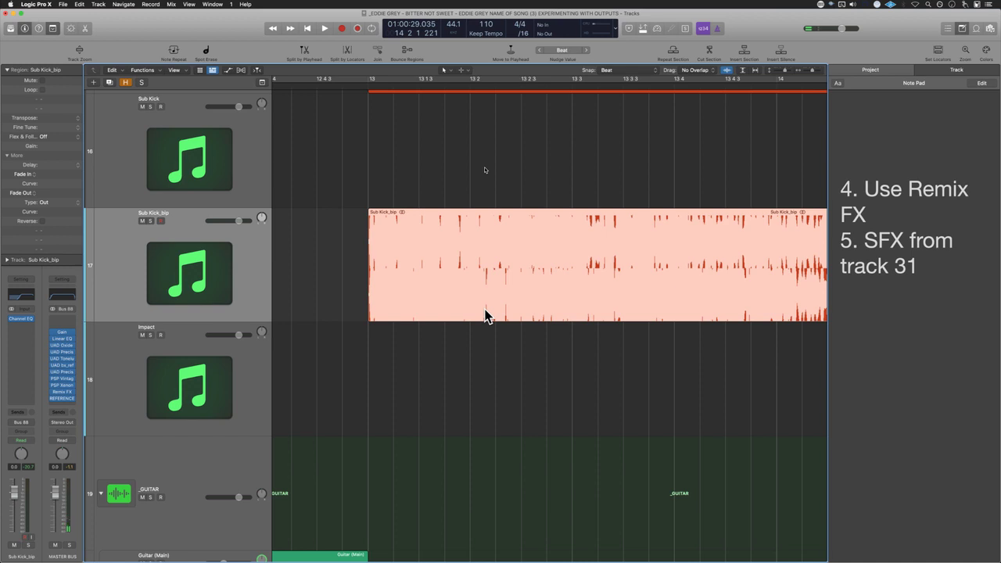
key(alt+Right)
click(318, 260)
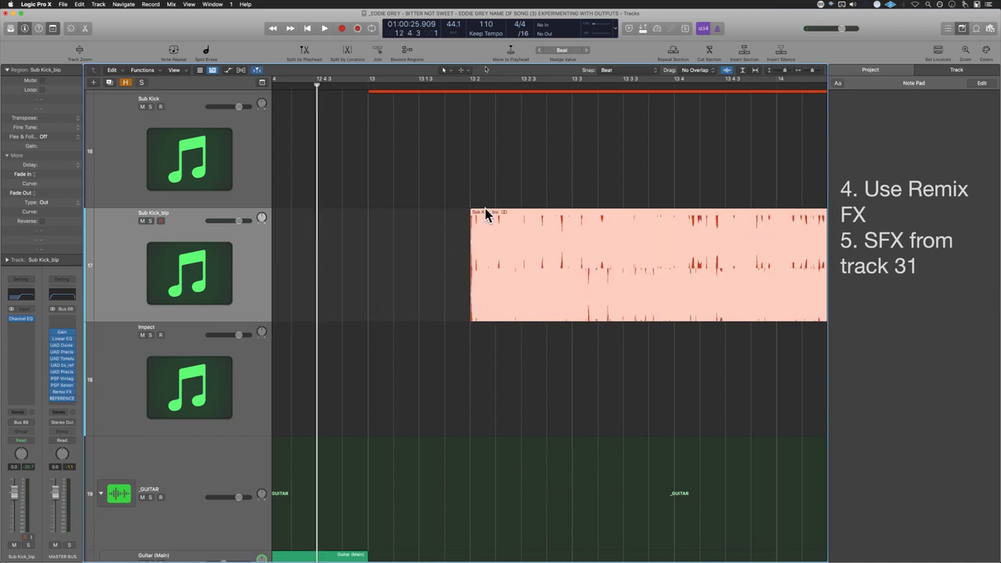
drag(469, 212, 762, 225)
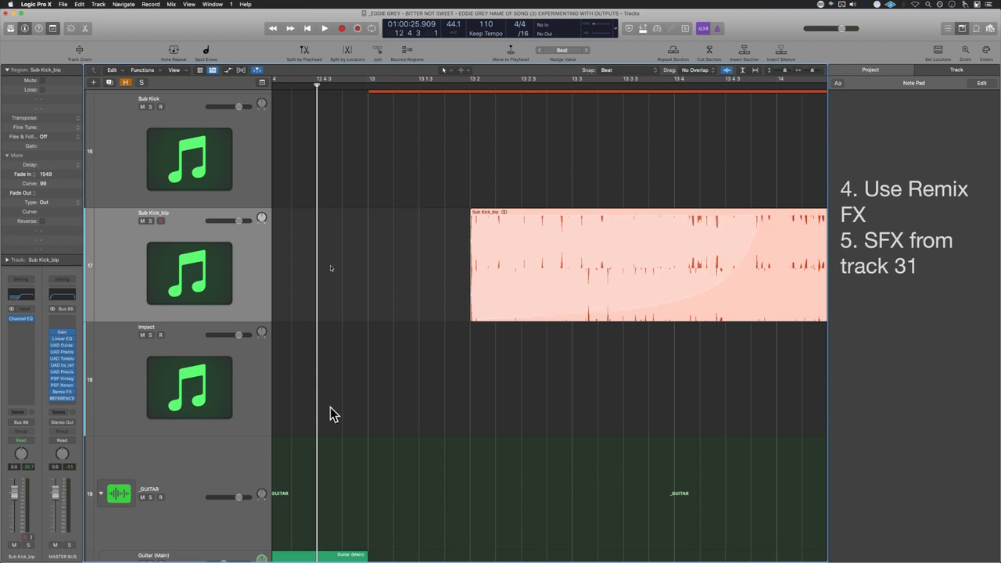
Step: Play the transition around bar 13 and give the bounced Sub Kick region a fade-out of 2732
click(326, 388)
key(super+Left)
key(super+Left)
key(super+Left)
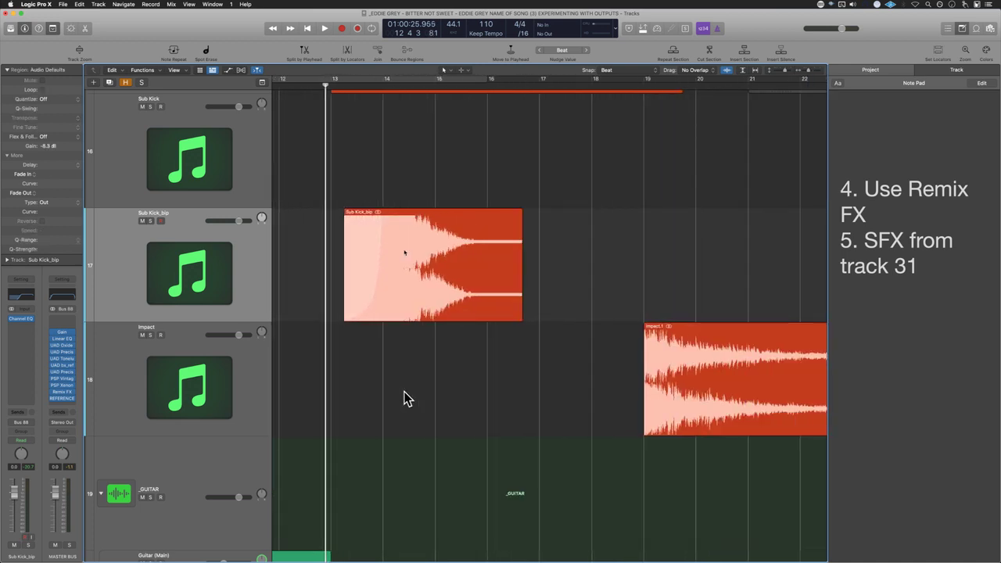
key(space)
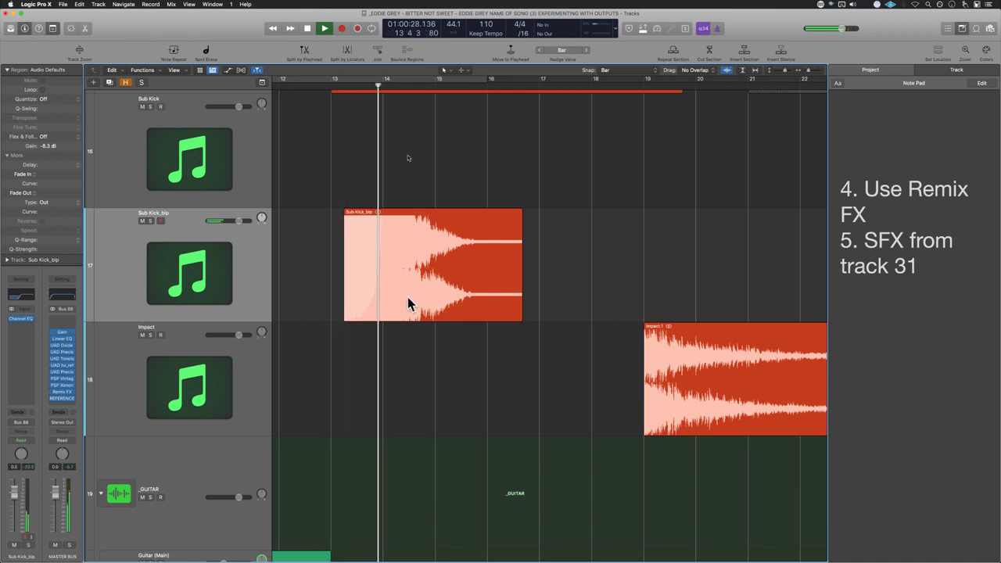
key(space)
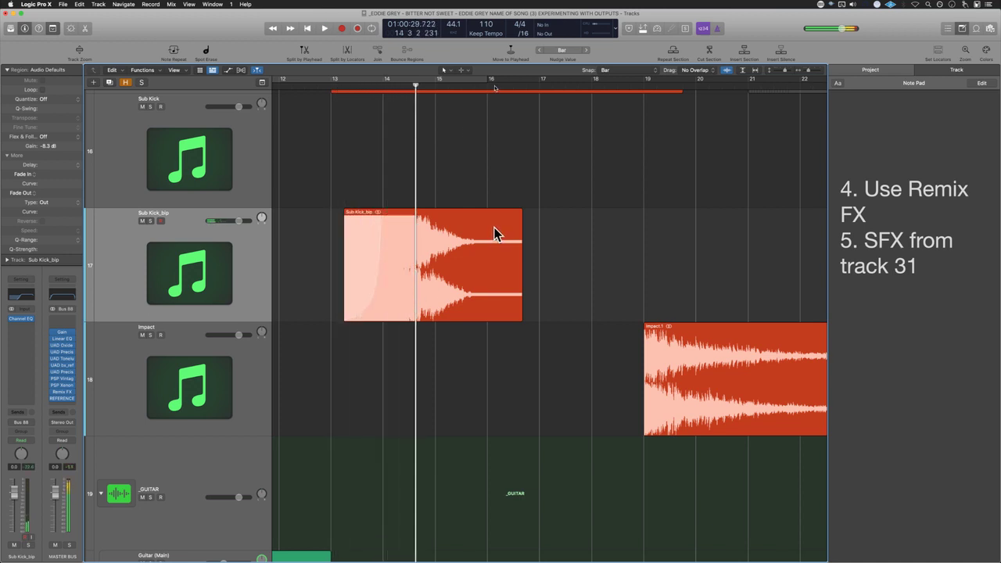
drag(520, 210, 465, 208)
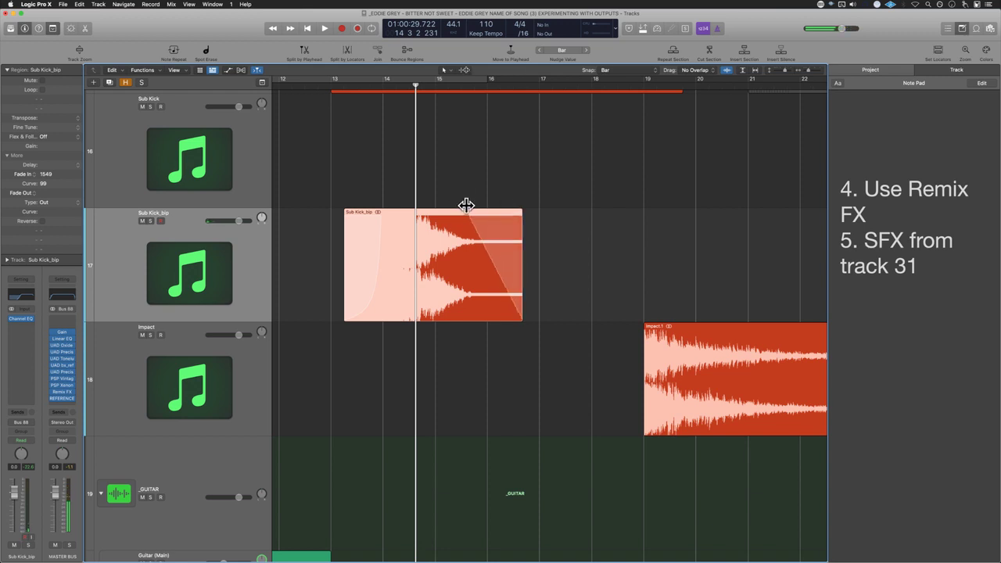
Step: Play the end of the bounced Sub Kick region with its track soloed, ending with the solo switched off
click(151, 222)
key(space)
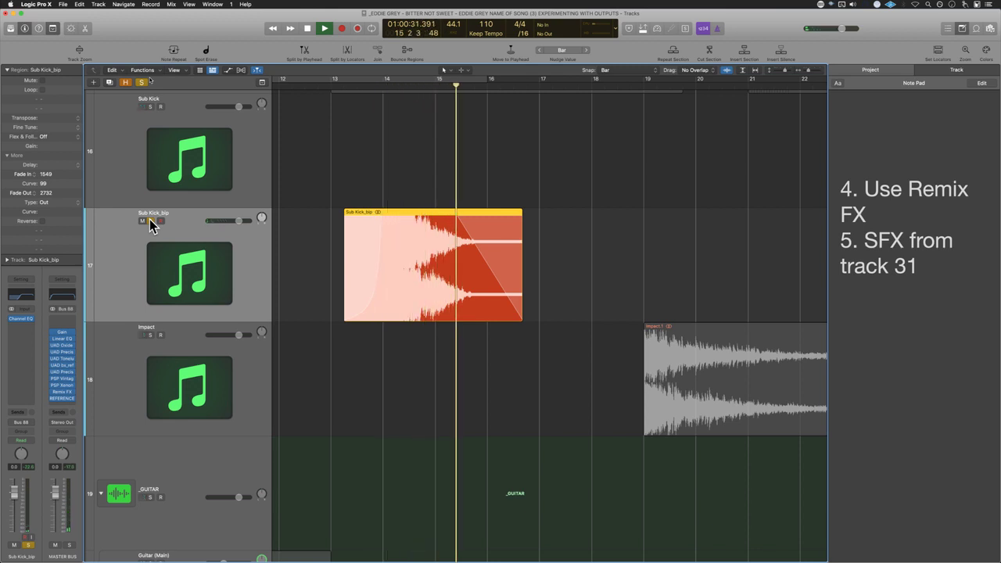
key(space)
click(151, 222)
click(304, 267)
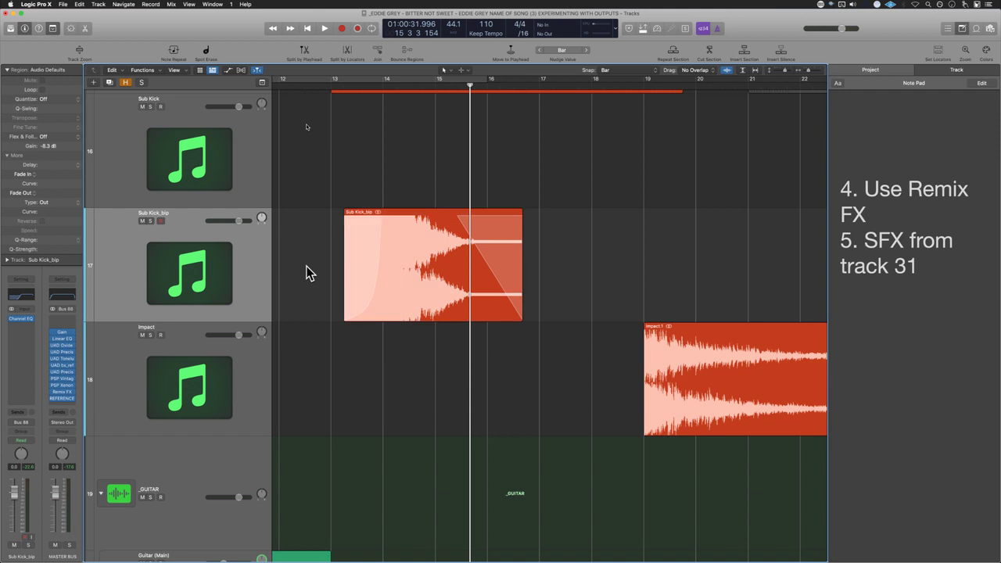
Step: Rename the bounced Sub Kick track to Whoosh and save the project
key(z)
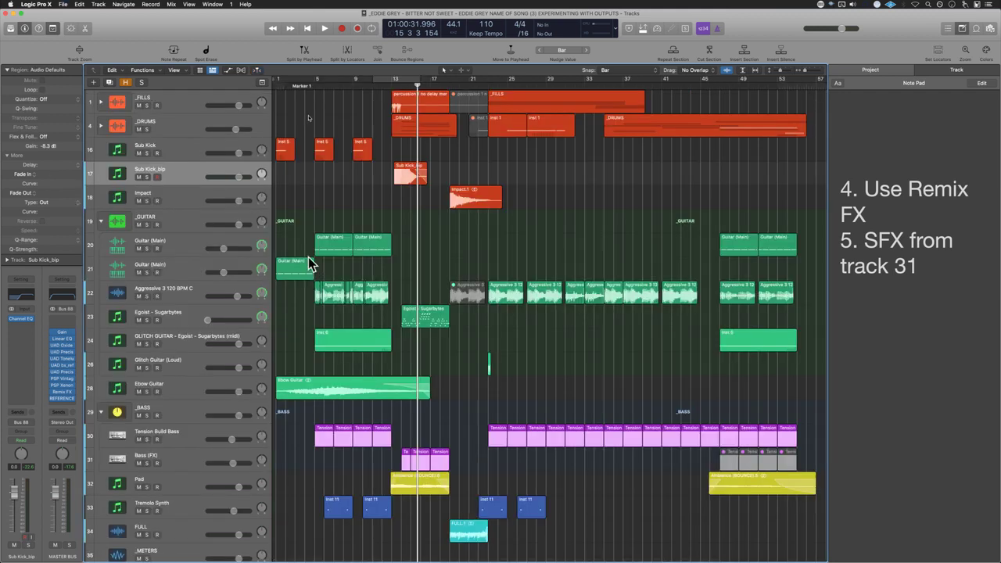
double_click(201, 163)
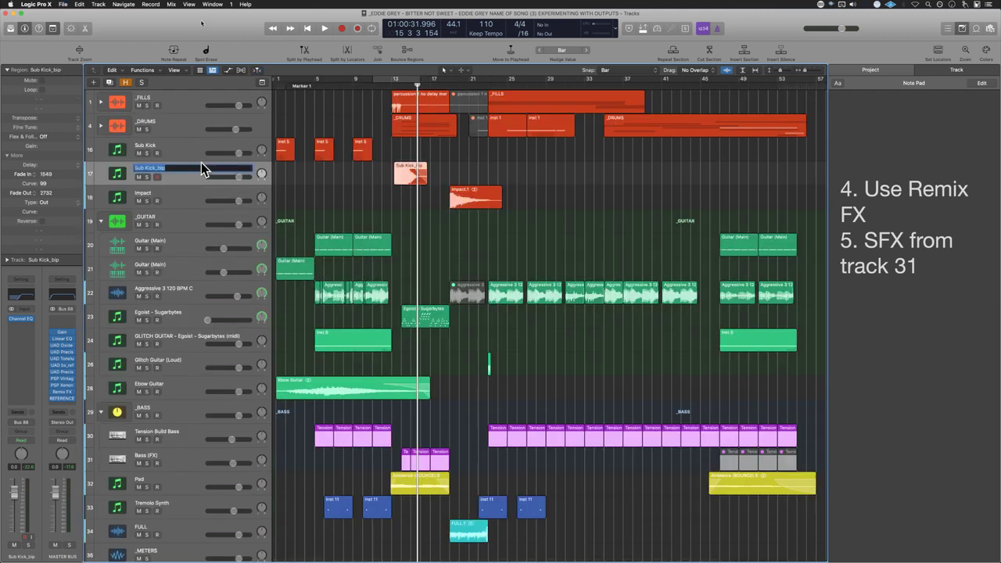
text(Whoosh)
key(Return)
key(Down)
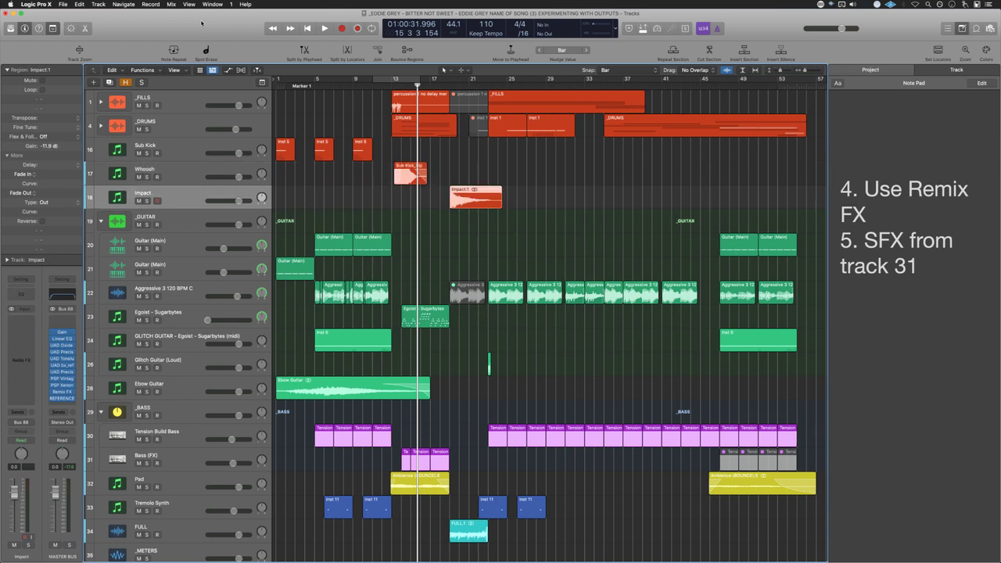
key(Up)
key(Up)
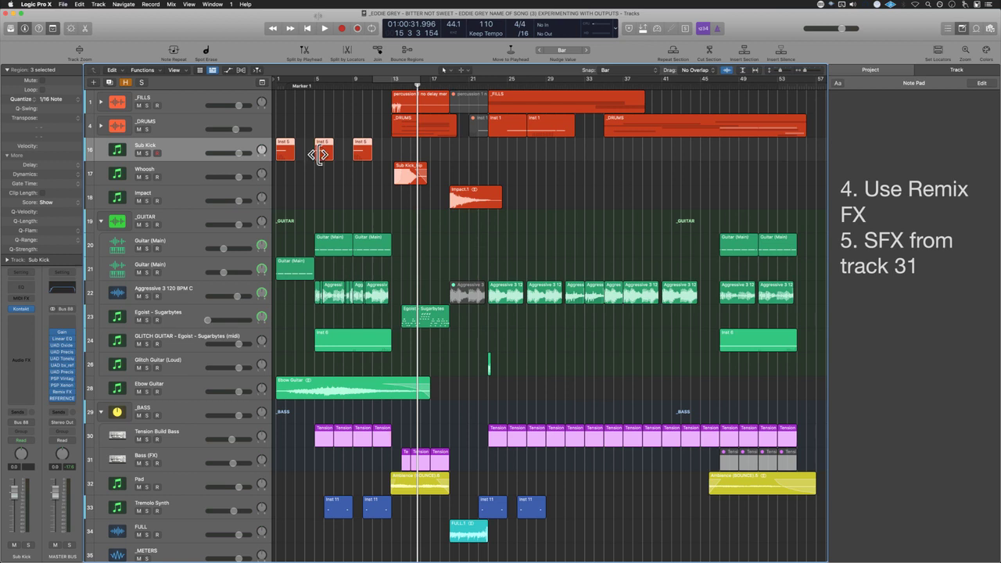
key(super+s)
key(super+s)
click(347, 192)
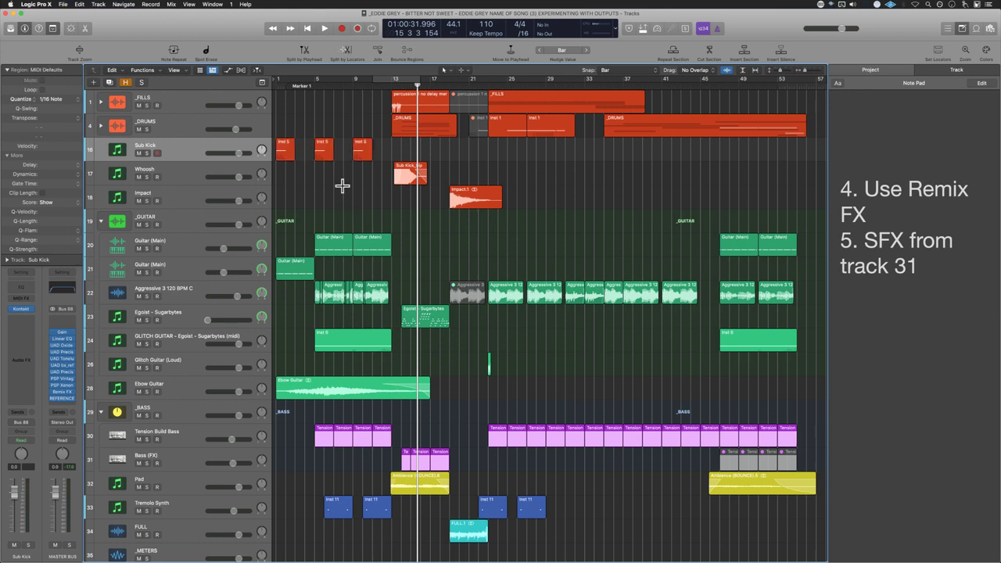
key(super+s)
Step: Play the Pad track soloed from bar 13 and open its FabFilter Pro-Q 3 equalizer
click(202, 464)
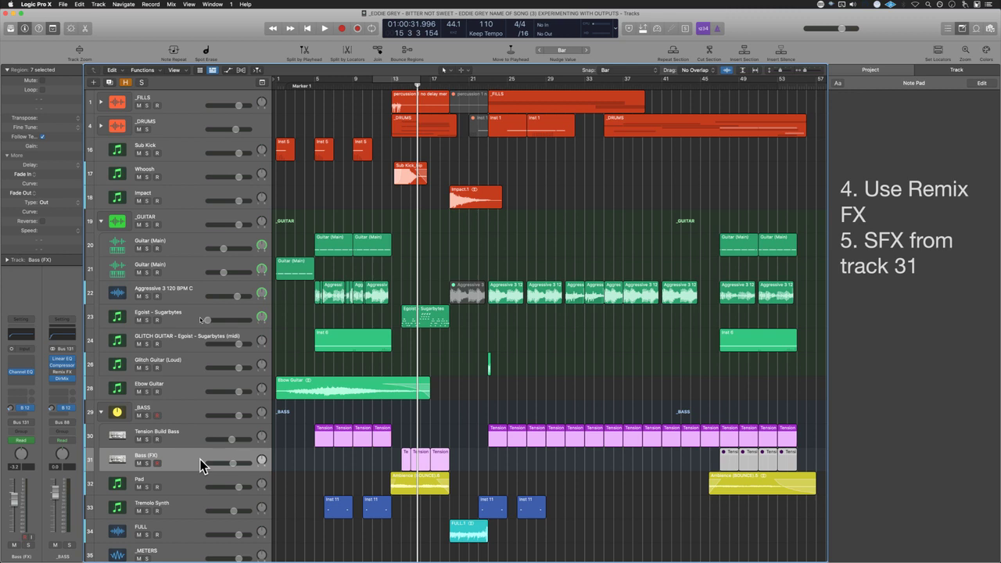
click(391, 459)
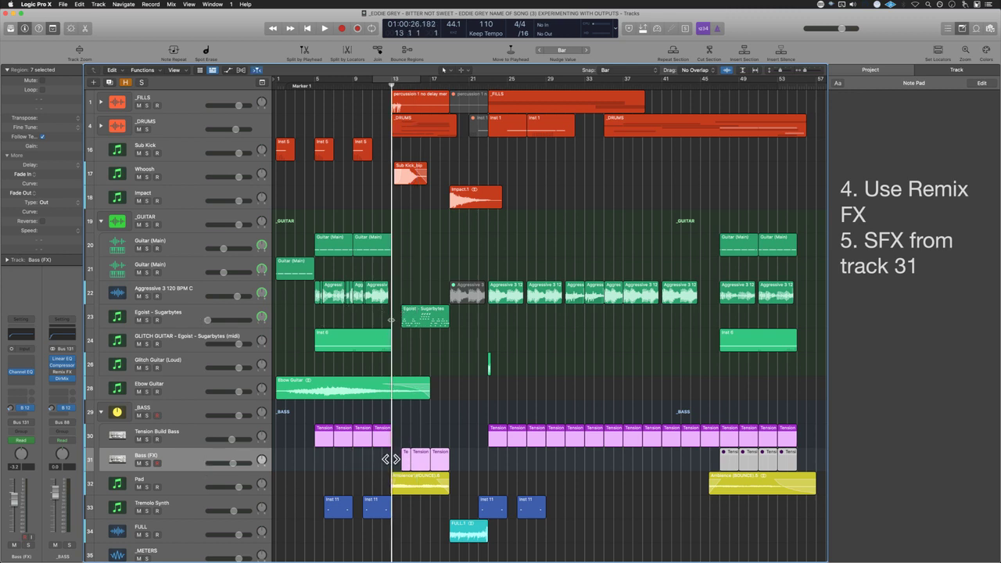
click(147, 487)
key(space)
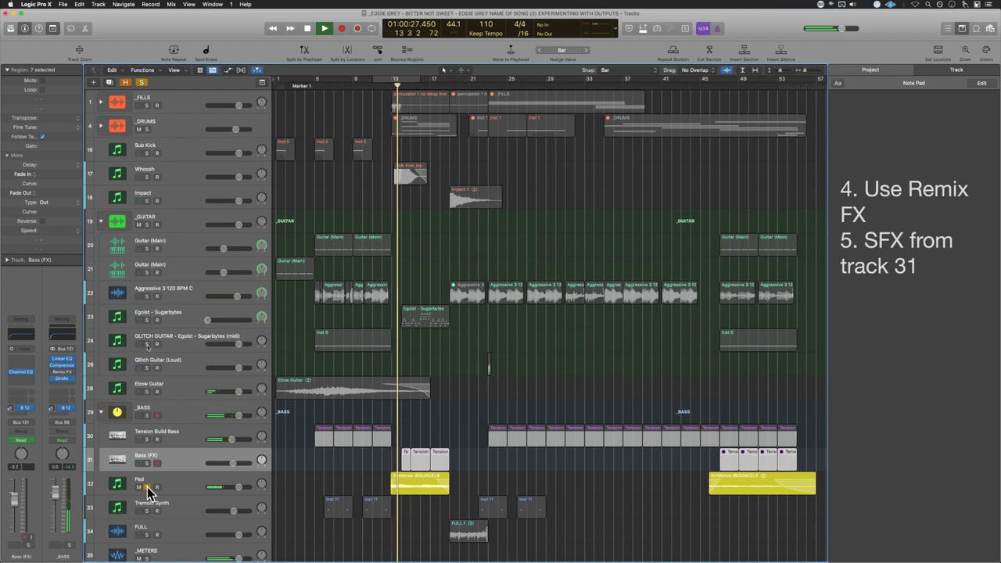
click(169, 491)
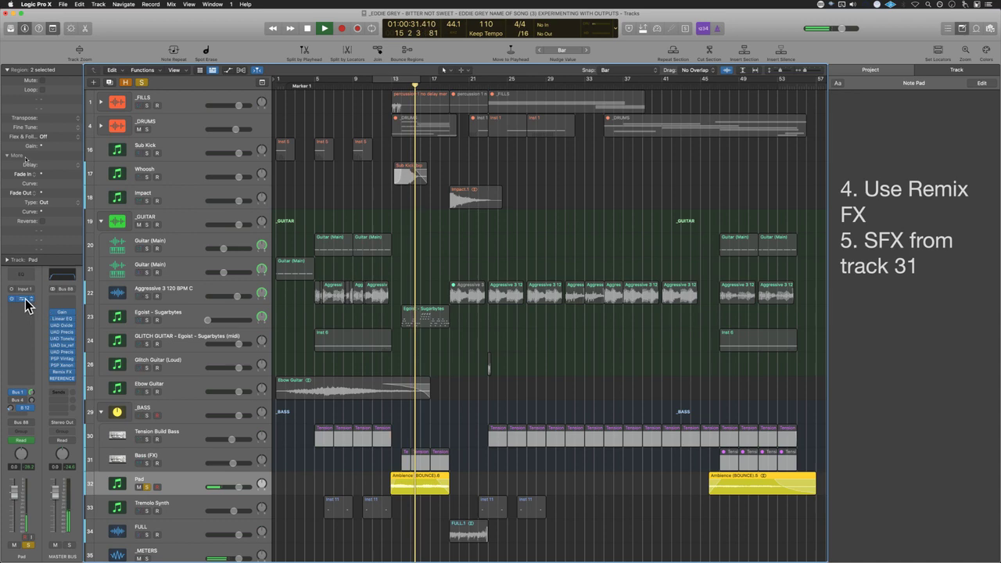
click(24, 299)
key(space)
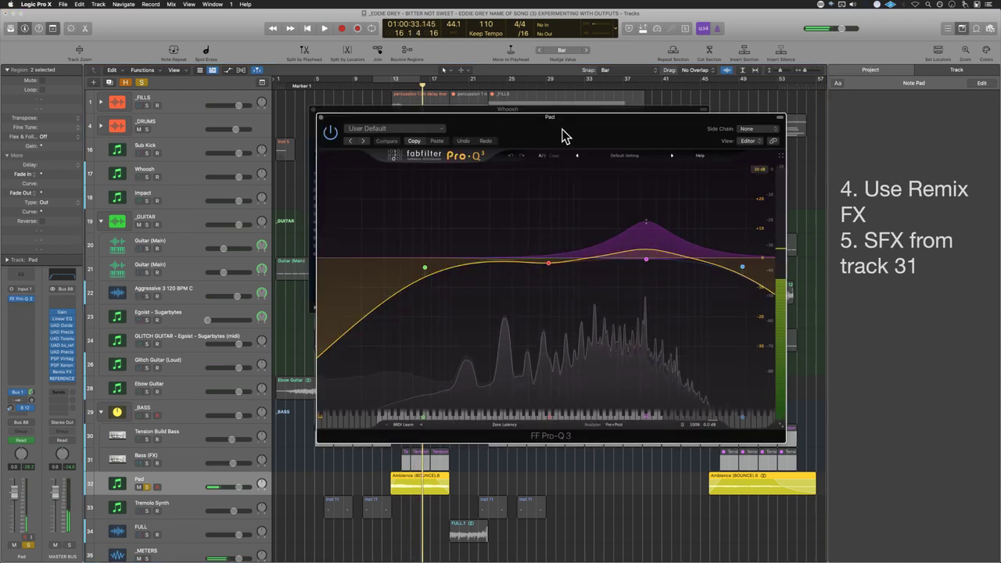
Step: Close the Whoosh plug-in window and move the Pad equalizer window clear of the Pad regions
drag(559, 131, 465, 231)
click(314, 114)
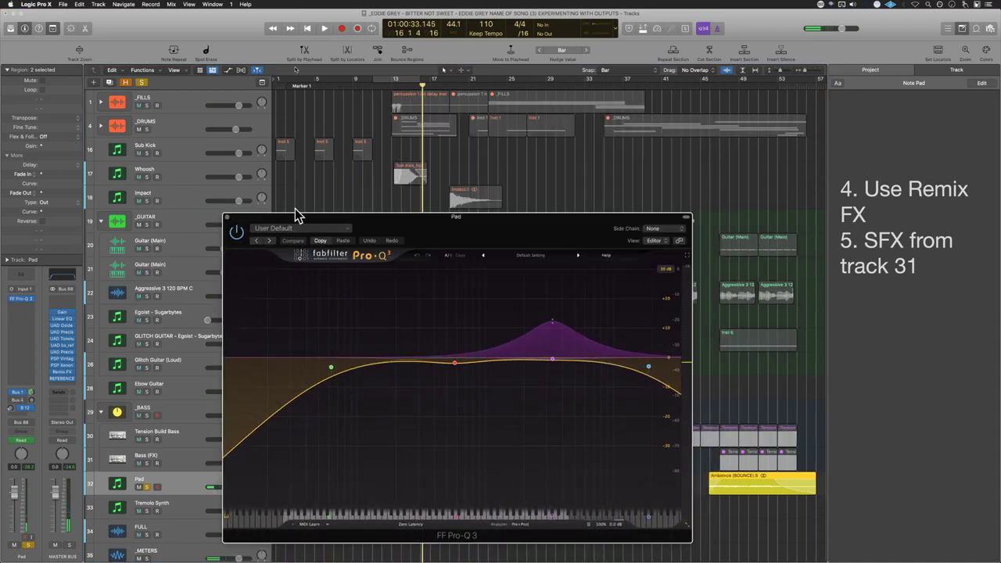
drag(295, 213, 216, 57)
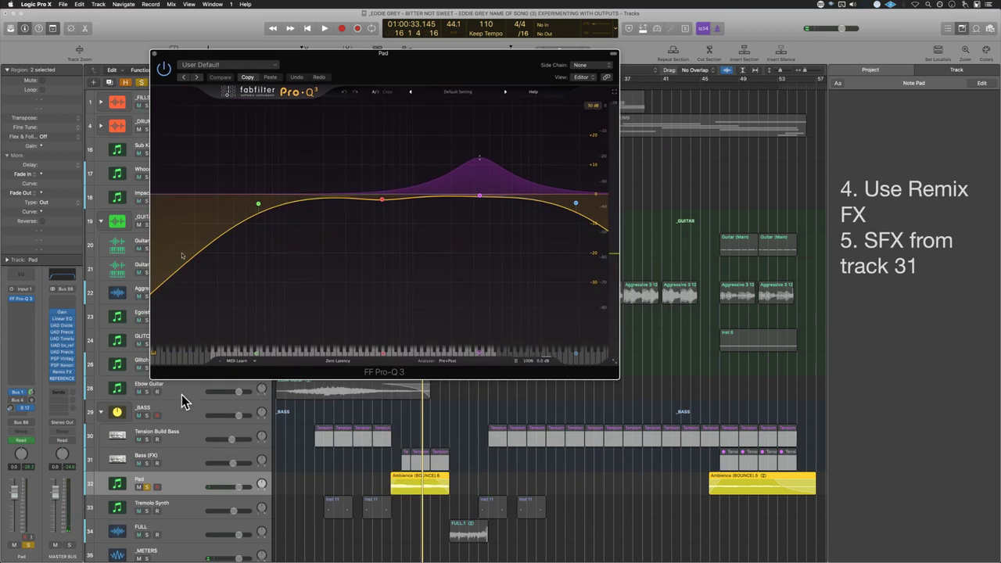
Step: Play the section from bar 13 with the full mix, briefly soloing the Pad to compare its EQ movement
click(147, 487)
click(388, 467)
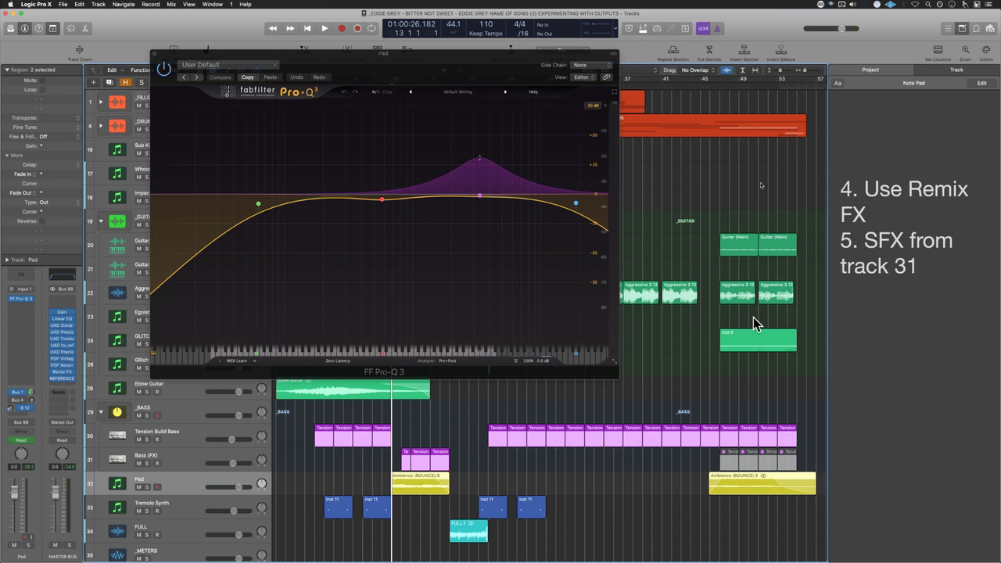
click(415, 433)
key(space)
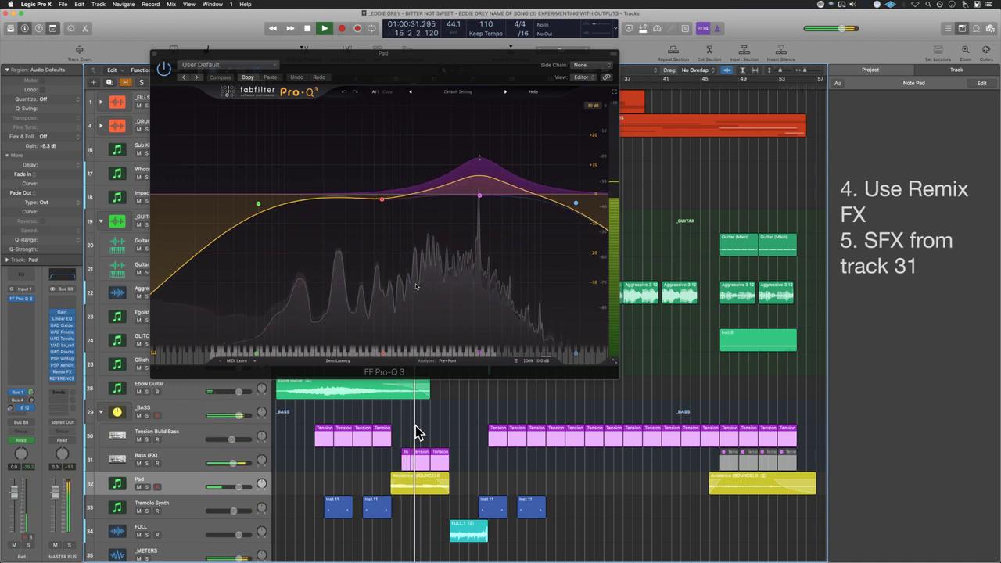
click(147, 487)
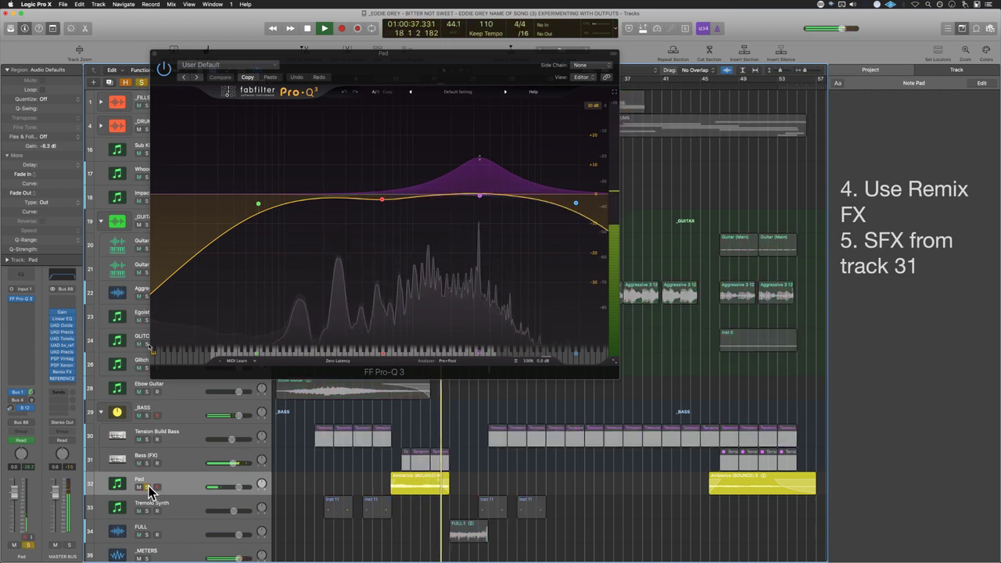
click(147, 487)
key(space)
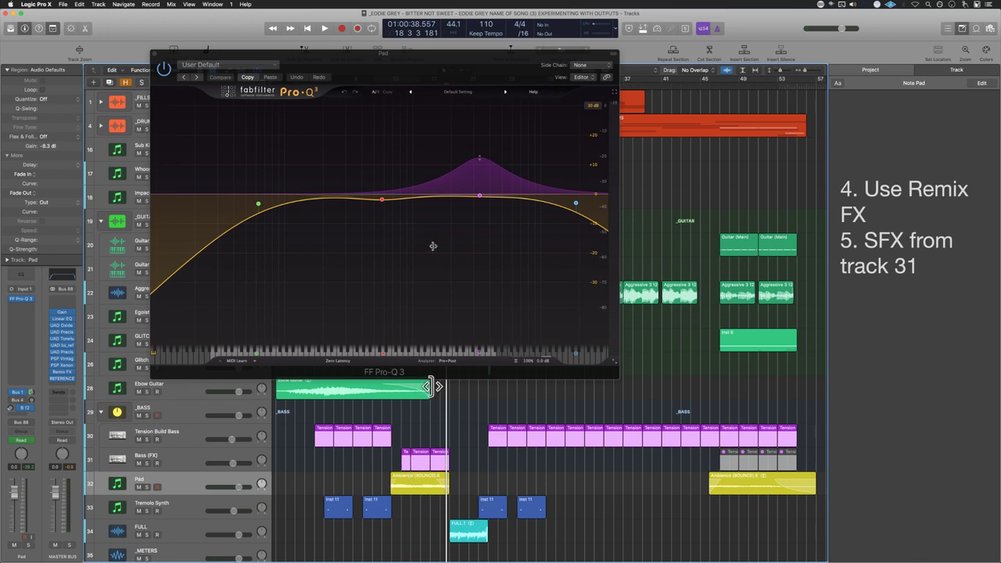
Step: Raise the gain of the Pad equalizer's purple dynamic Band 3 to +2.66 dB and return the playhead to bar 12
click(479, 196)
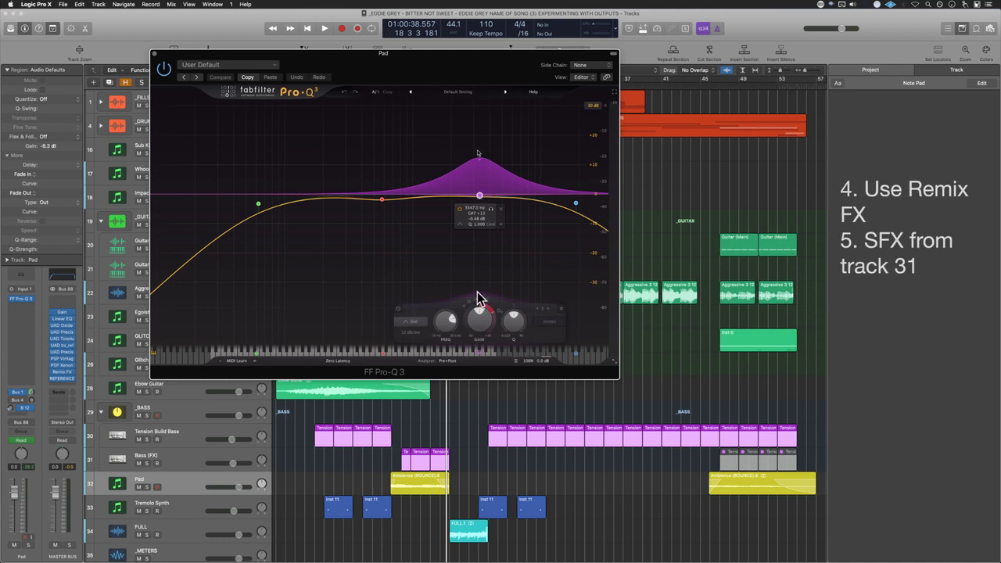
mouse_move(479, 318)
mouse_down()
mouse_move(481, 333)
mouse_move(480, 317)
mouse_up()
key(s)
key(s)
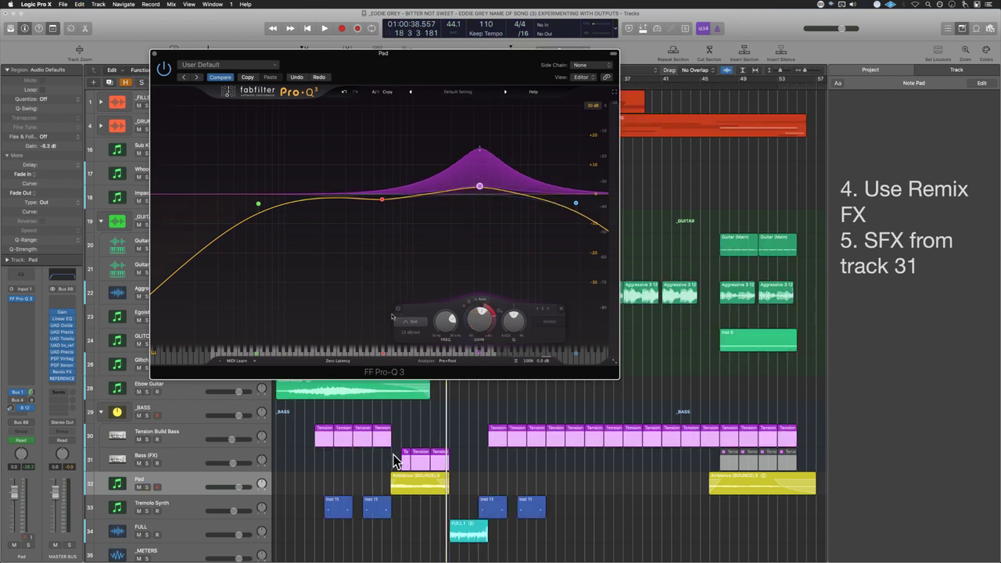
key(space)
click(387, 464)
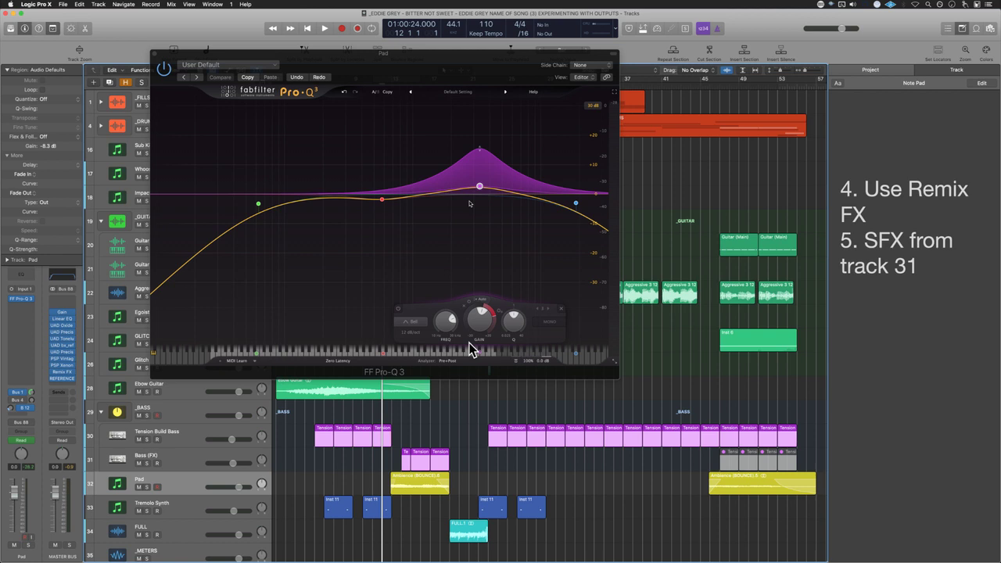
Step: Raise the Pad equalizer's Band 3 gain to +4.32 dB while playing from bar 12
key(space)
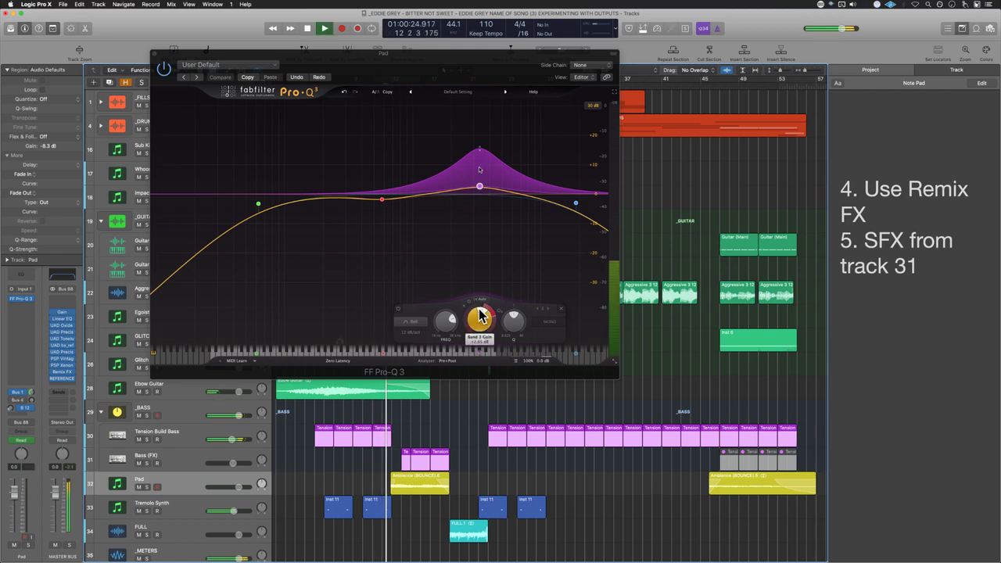
mouse_move(480, 316)
mouse_down()
mouse_move(478, 326)
mouse_move(478, 302)
mouse_move(480, 314)
mouse_up()
key(space)
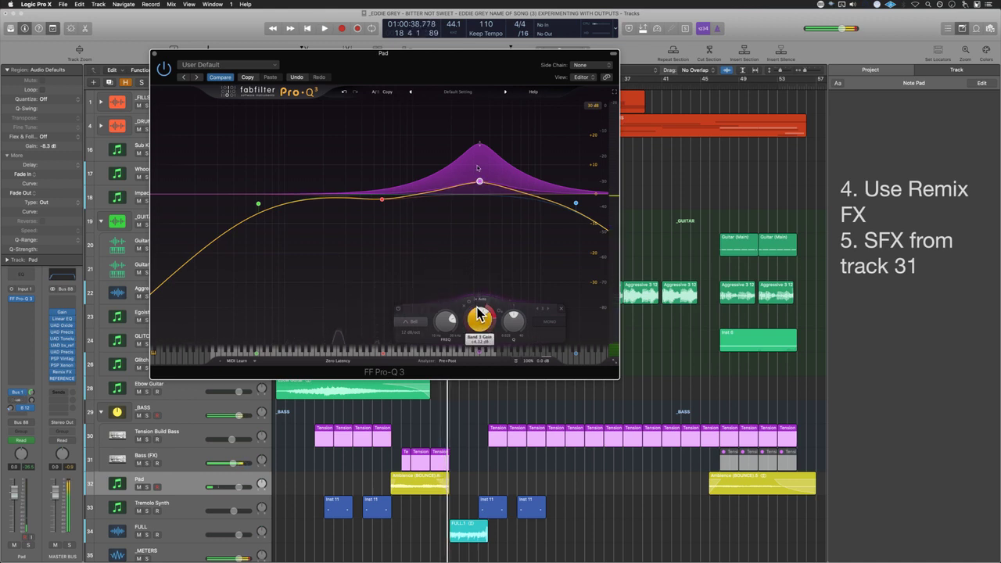
Step: Play the Pad soloed from bar 13 to check the boosted band, and save the project
click(391, 471)
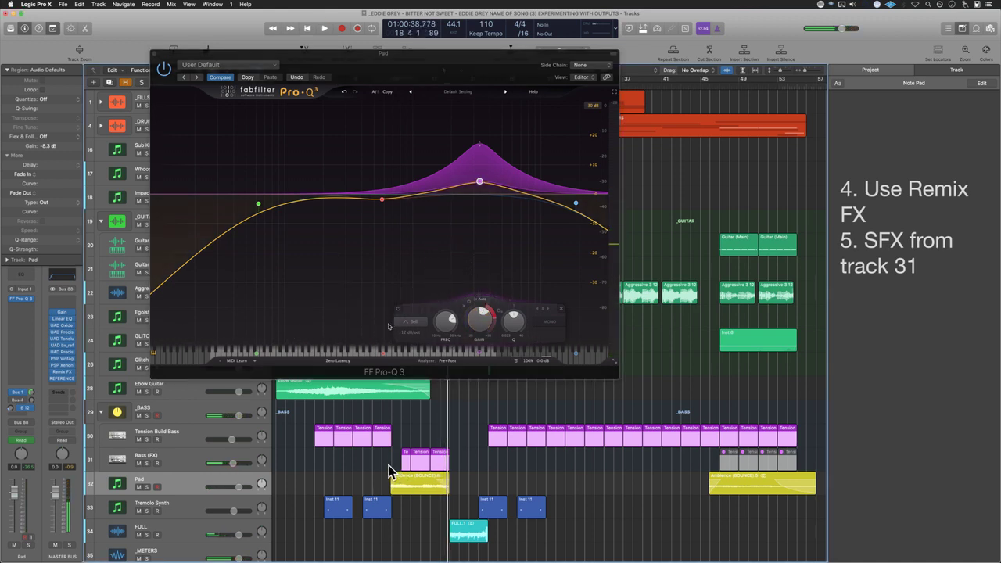
click(391, 471)
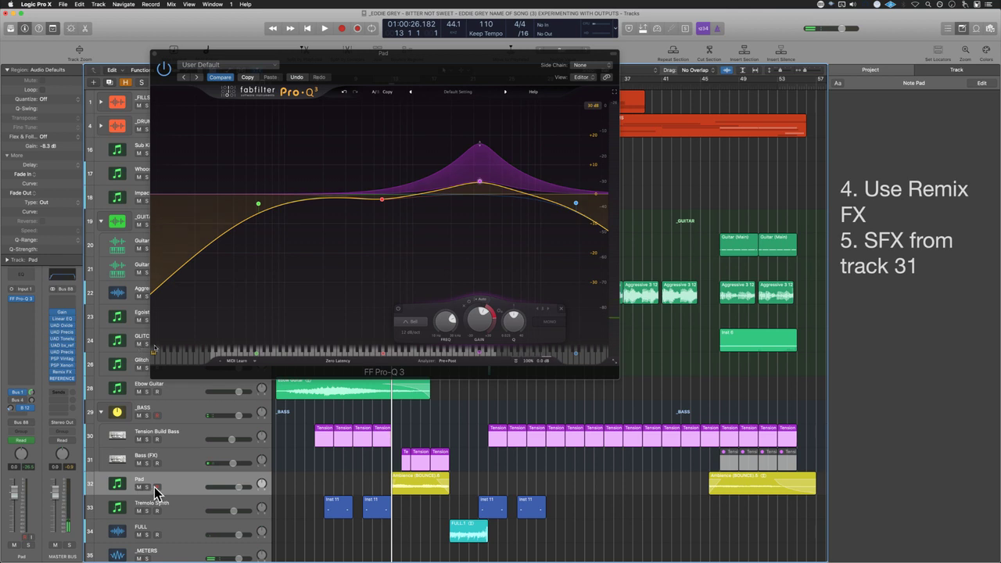
click(147, 487)
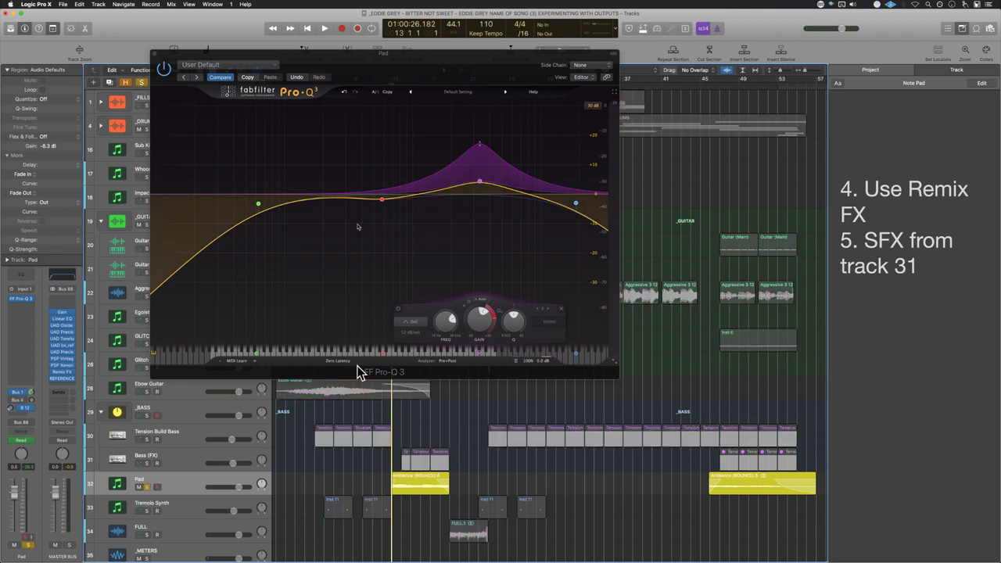
key(space)
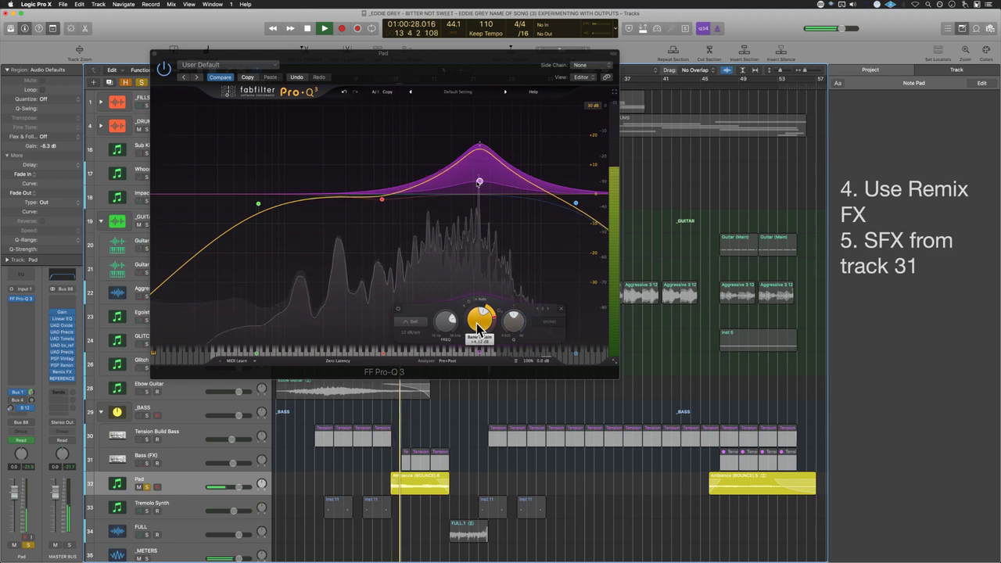
key(space)
key(super+s)
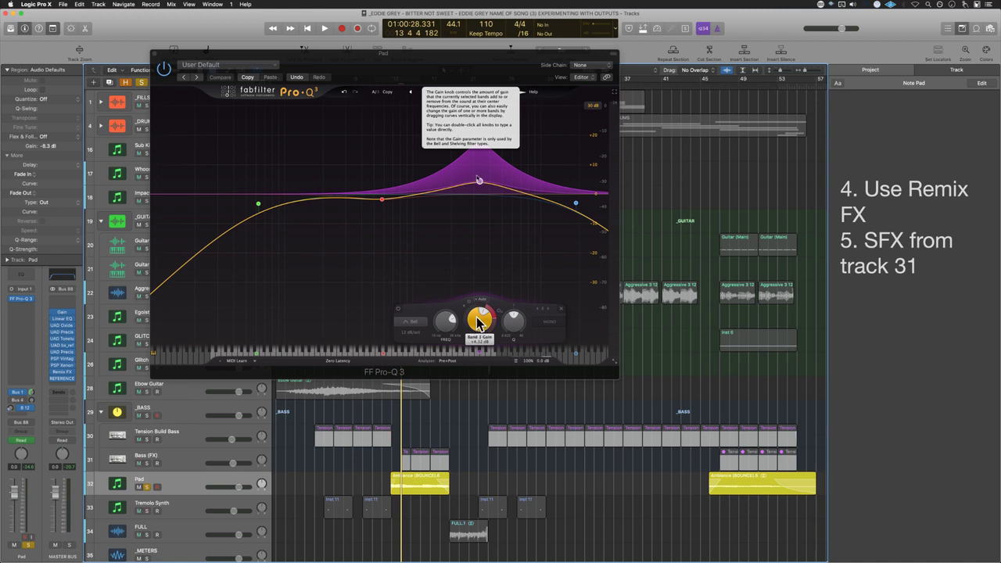
Step: Raise the Pad equalizer's Band 3 gain to about +9.9 dB and play the soloed Pad from bar 13
mouse_move(478, 320)
mouse_down()
mouse_move(493, 395)
mouse_move(484, 327)
mouse_up()
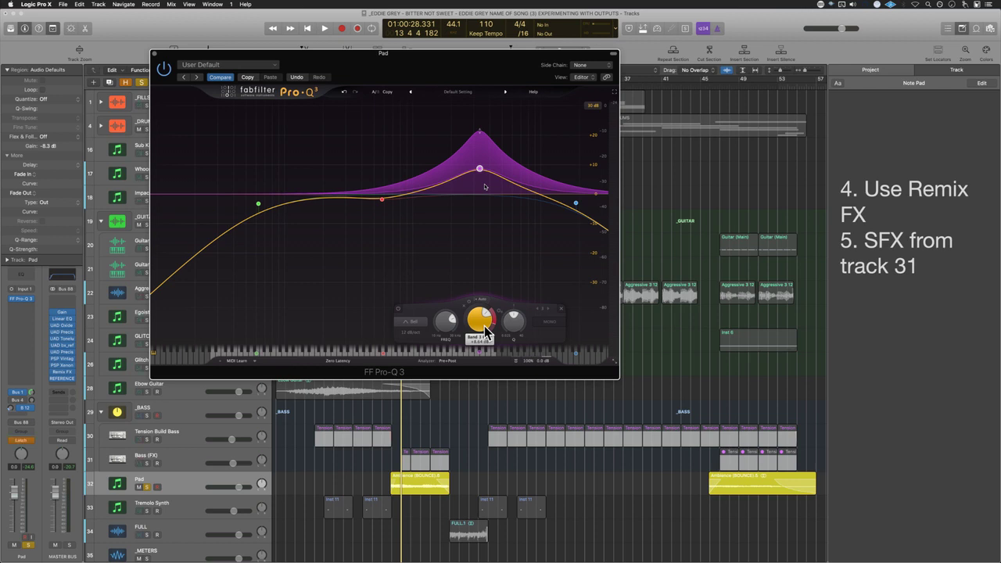
drag(482, 322, 483, 319)
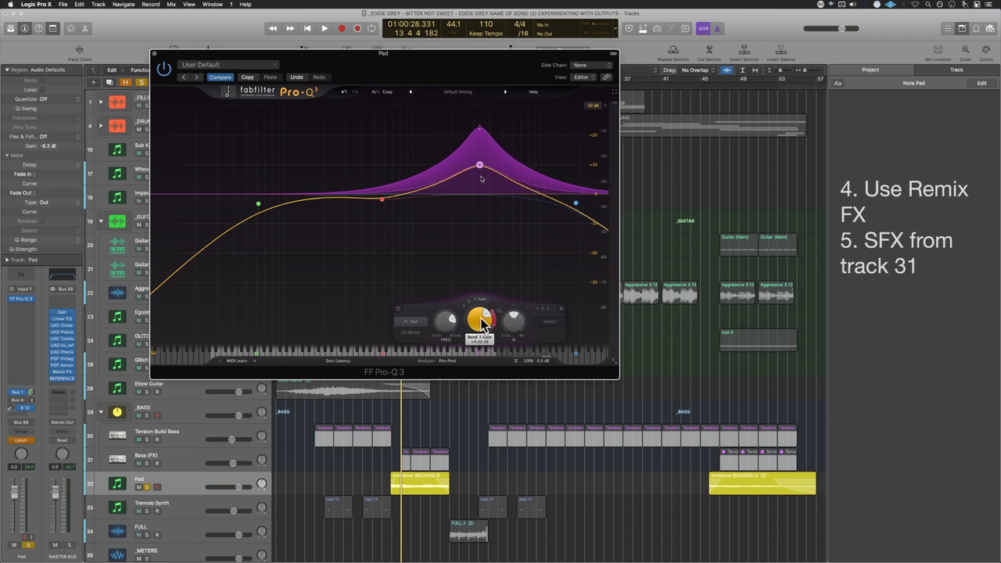
key(space)
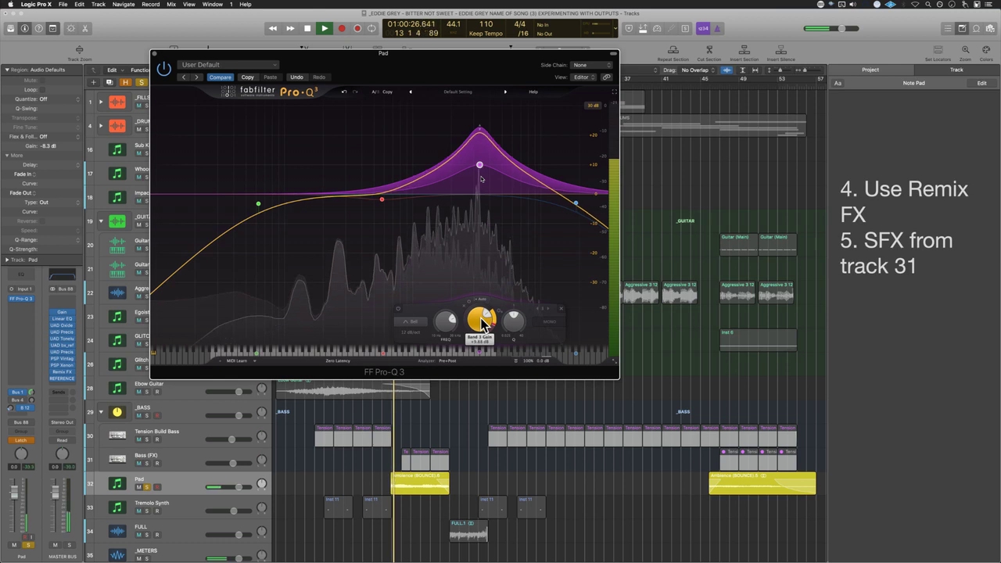
Step: Unsolo the Pad and record latch automation of its equalizer's Band 3 gain dipping and rising again through bars 13 to 19
key(space)
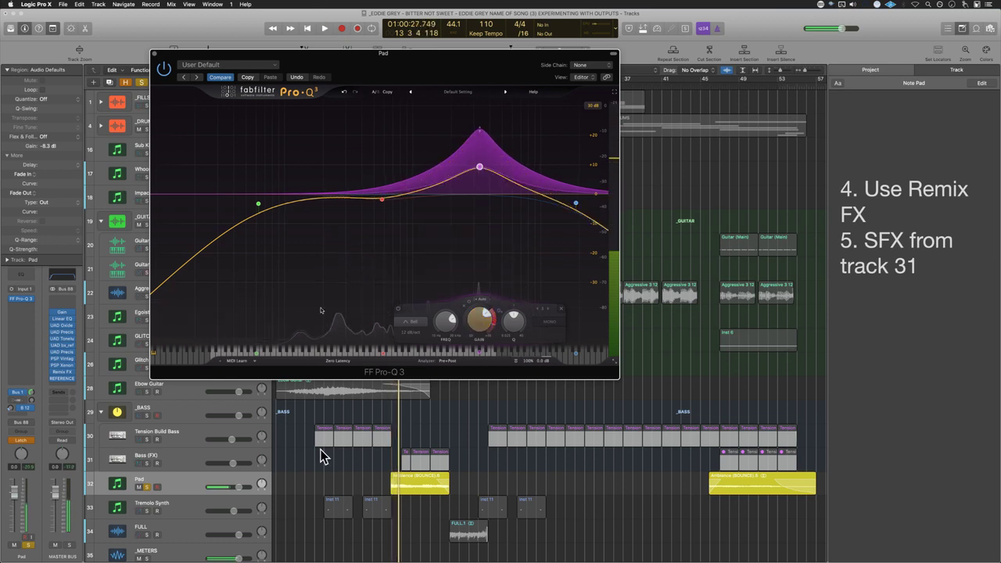
click(146, 486)
click(383, 473)
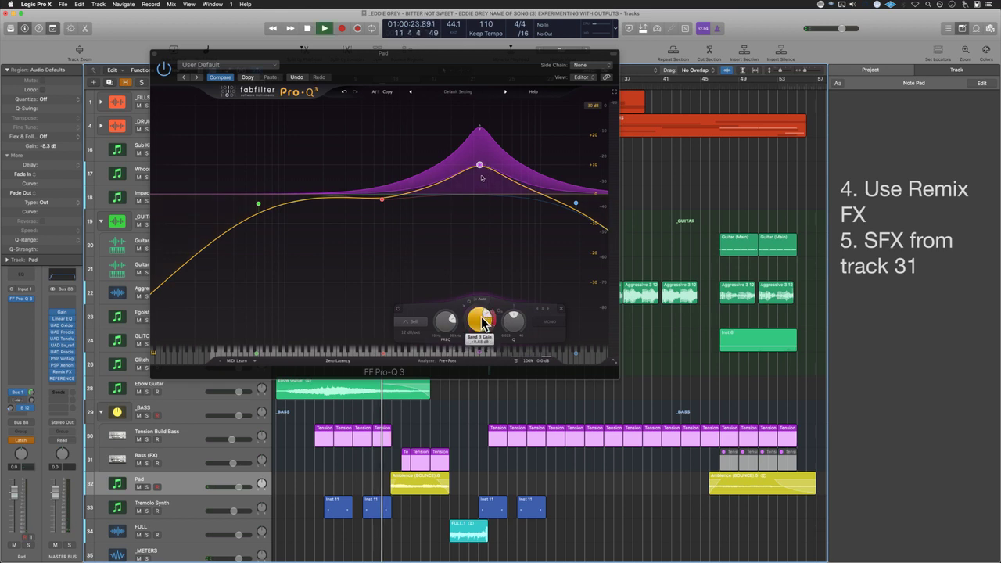
key(space)
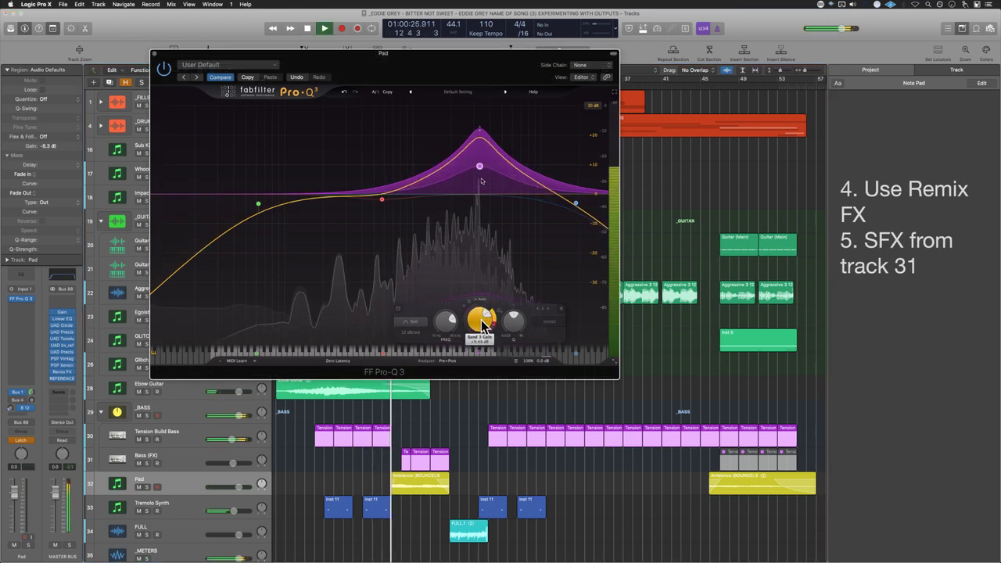
mouse_move(482, 325)
mouse_down()
mouse_move(485, 421)
mouse_move(476, 341)
mouse_up()
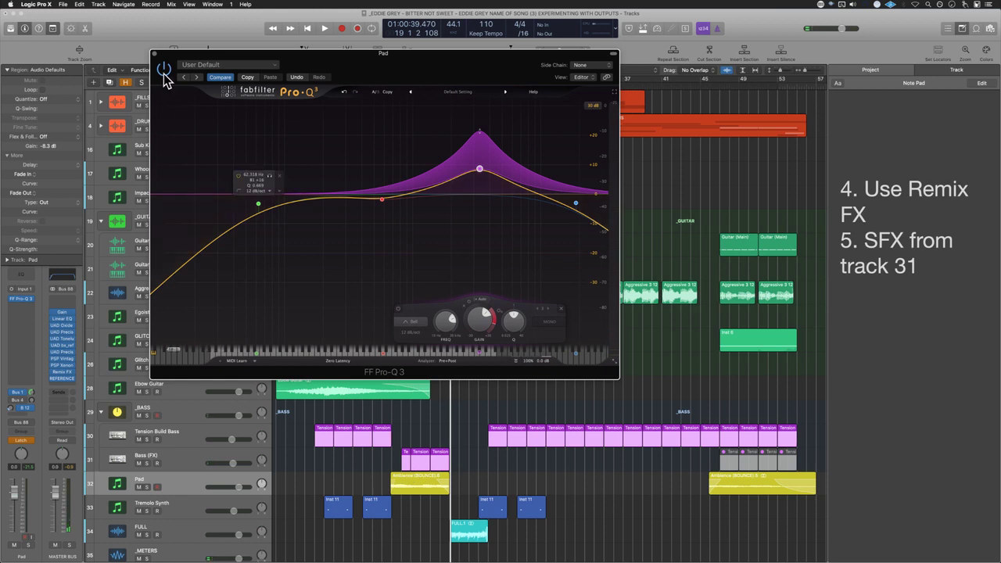
Step: Play the Pad region from just before its start with the equalizer bypassed, and re-enable the equalizer
drag(363, 446, 494, 537)
scroll(467, 471, up, 5)
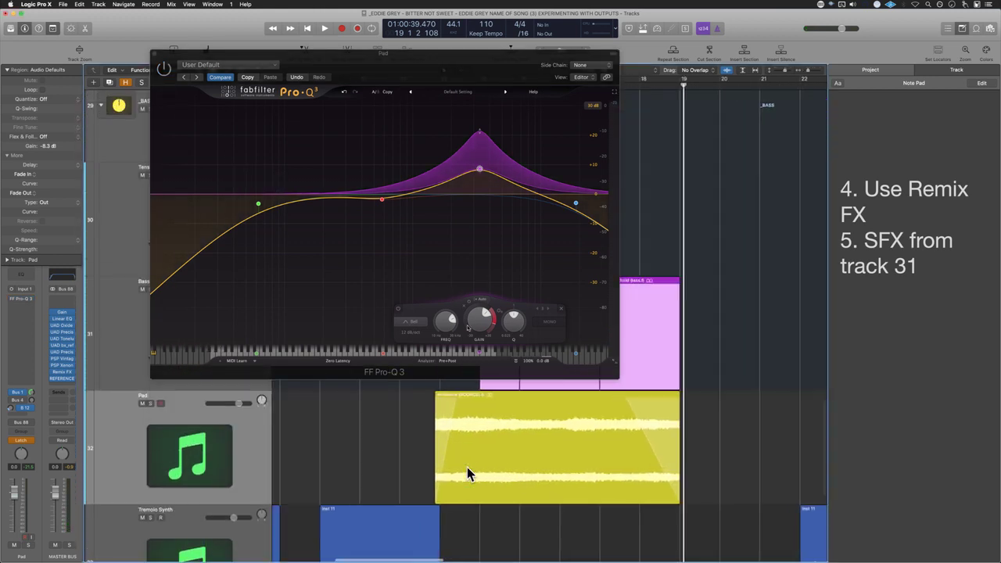
click(424, 428)
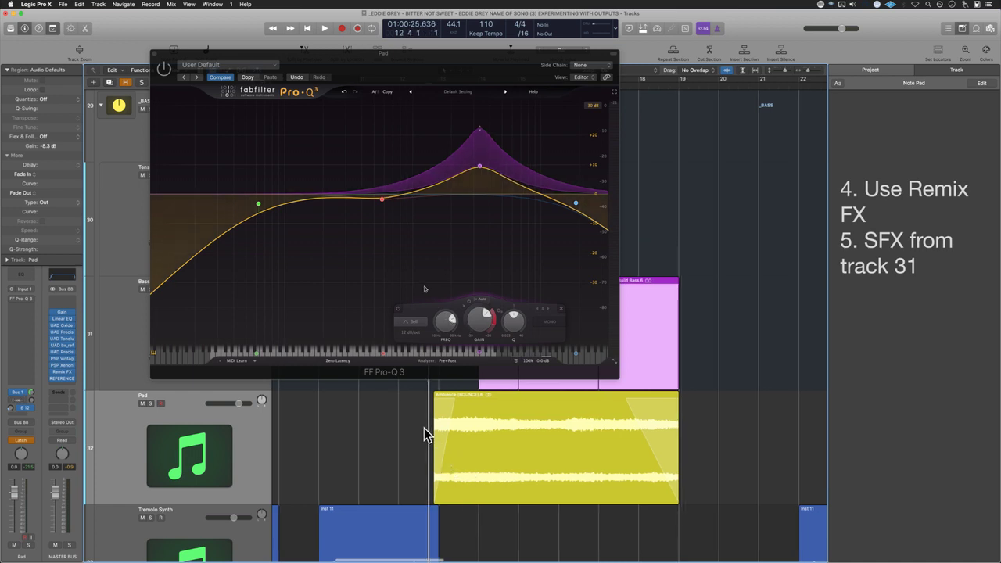
key(space)
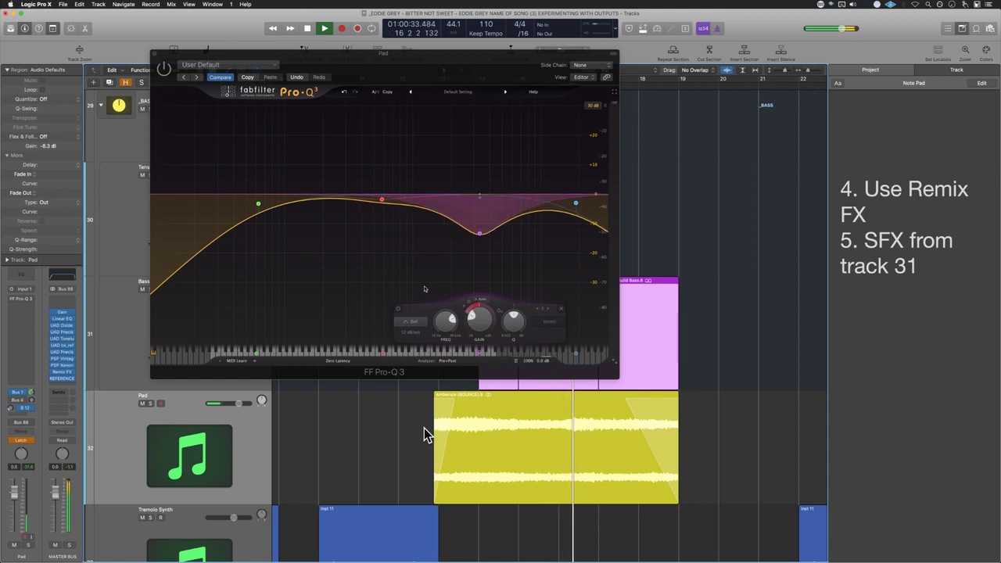
key(space)
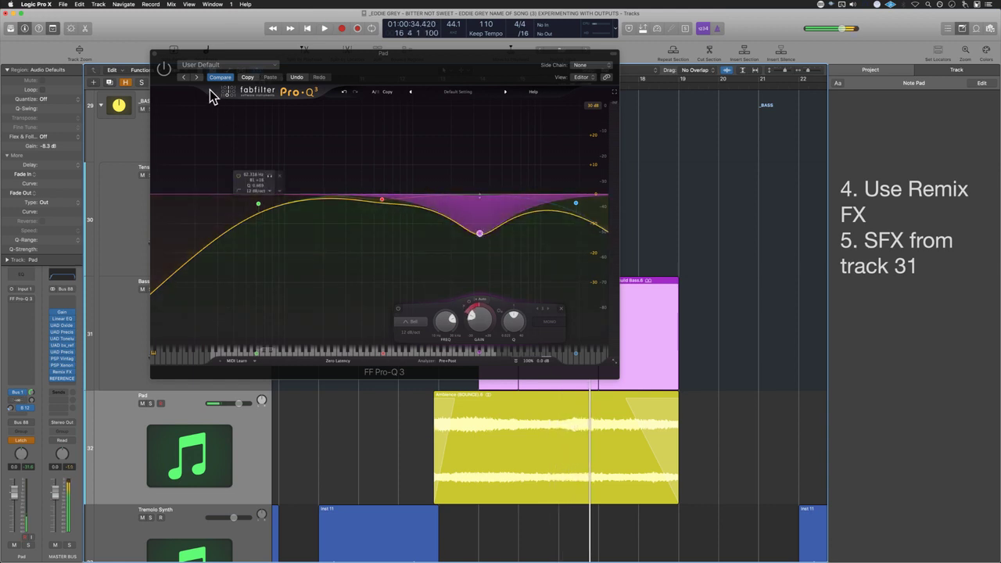
click(163, 70)
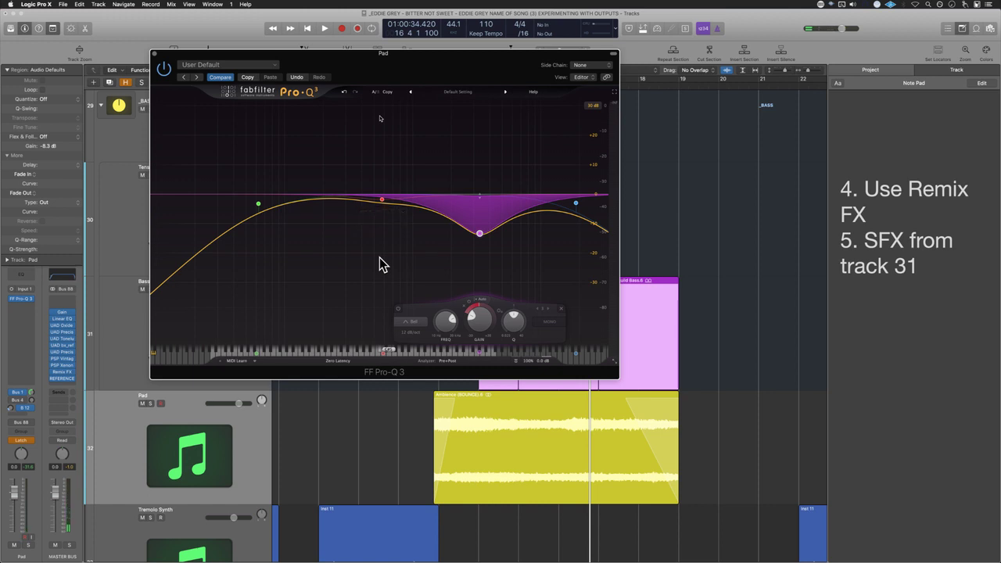
Step: Set the Pad's automation mode to Read and lower its whole Band 3 Gain curve to start at about +4.4 dB
click(28, 441)
click(26, 428)
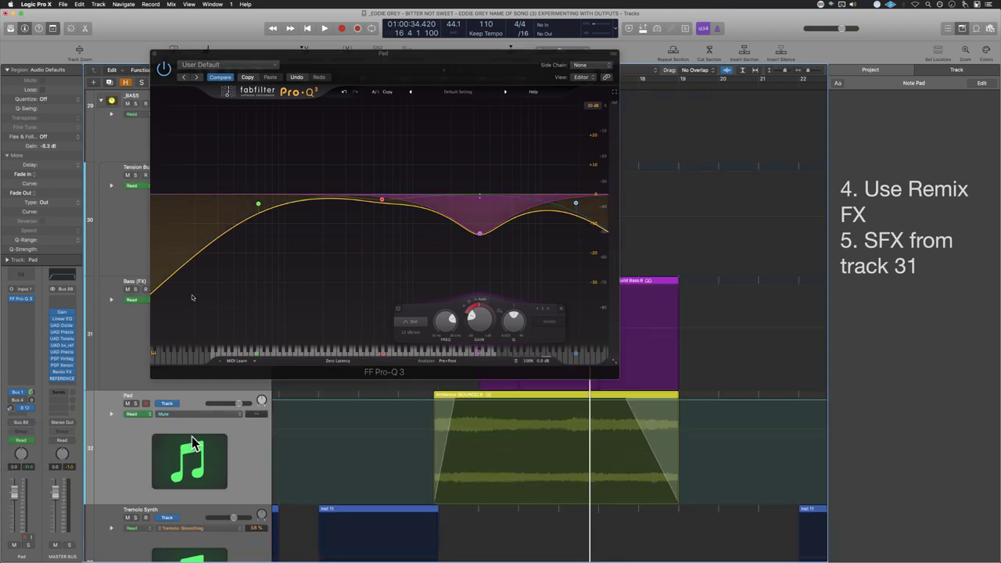
click(194, 445)
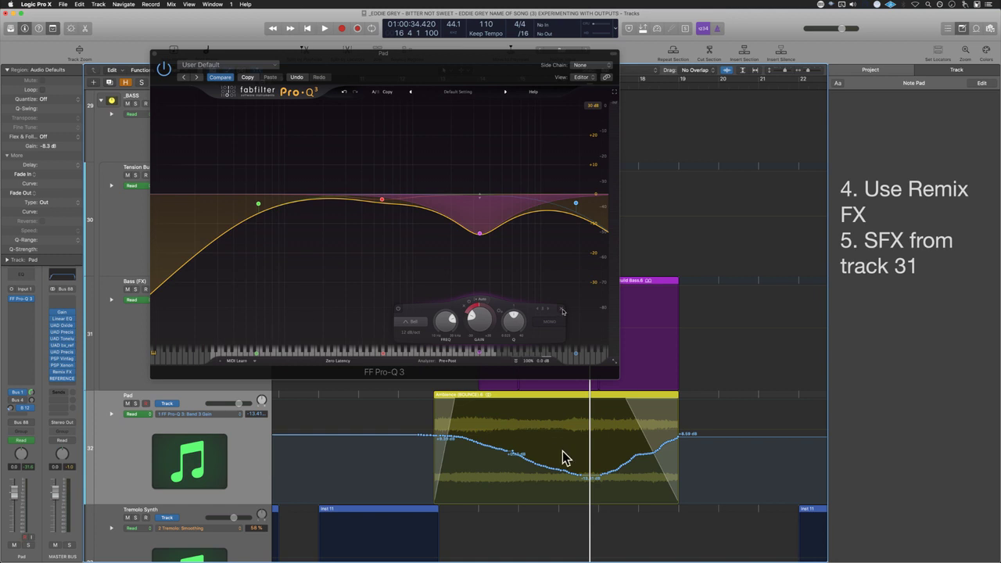
drag(258, 414, 259, 425)
Step: Play the transition from bar 12 to check the lowered Band 3 gain automation
key(space)
key(comma)
key(comma)
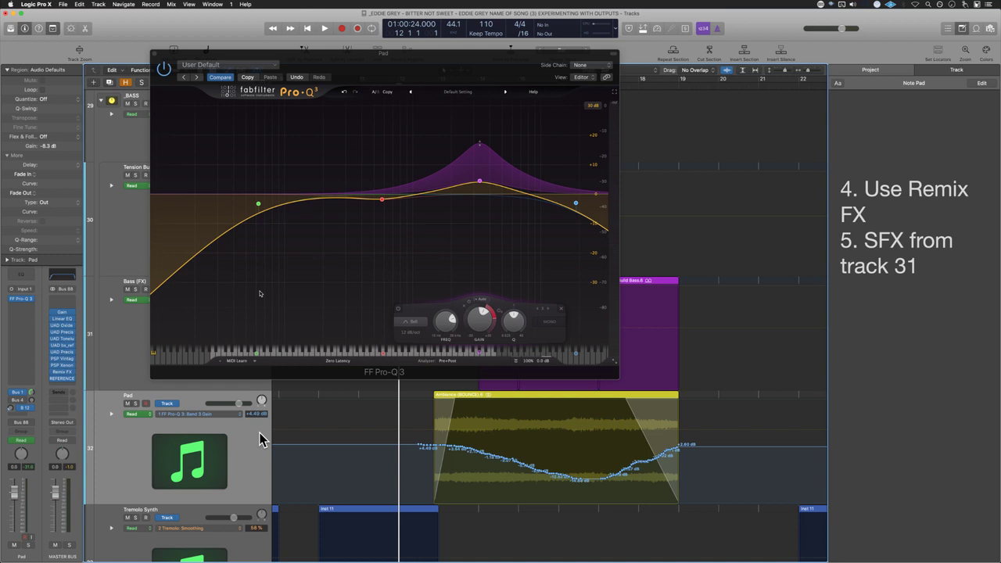
key(space)
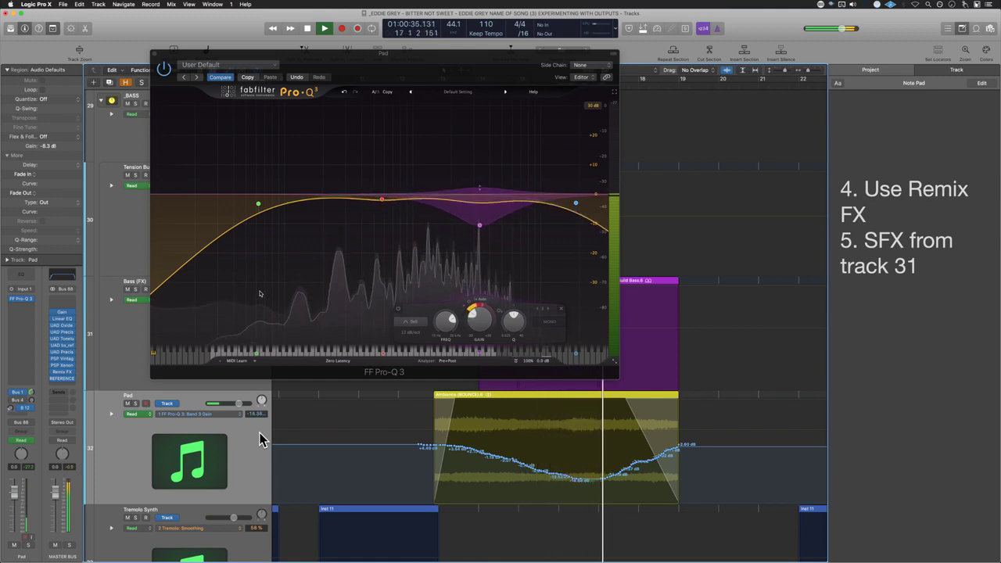
Step: Give the Pad region's fade-out a curve of -55, and close the equalizer window to show the full arrangement
click(652, 408)
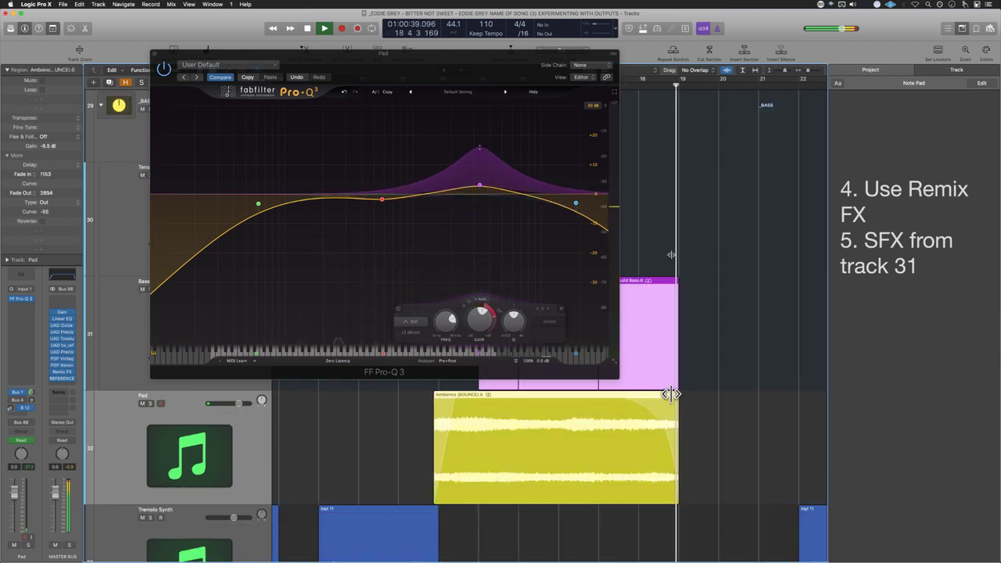
click(154, 54)
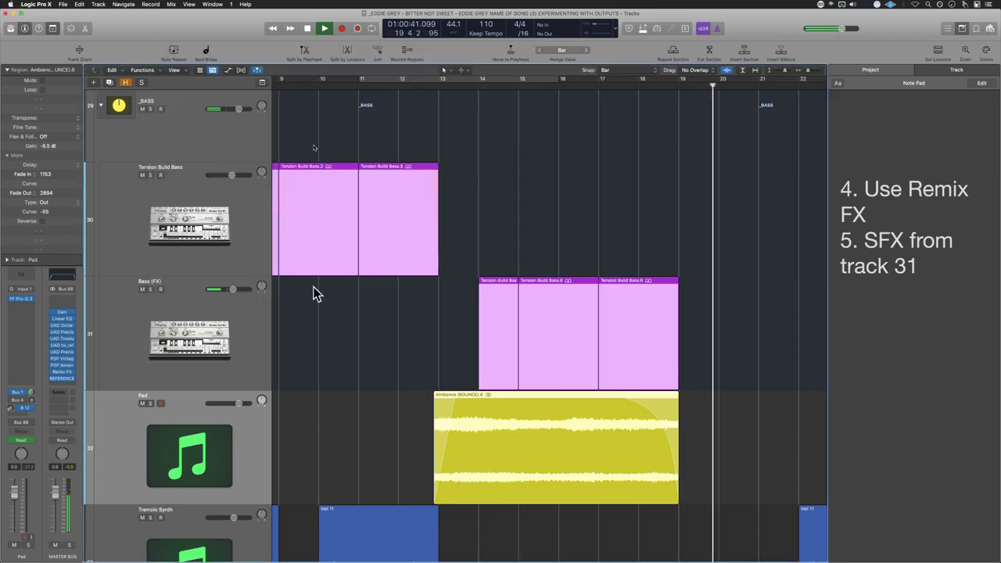
key(space)
click(355, 362)
key(z)
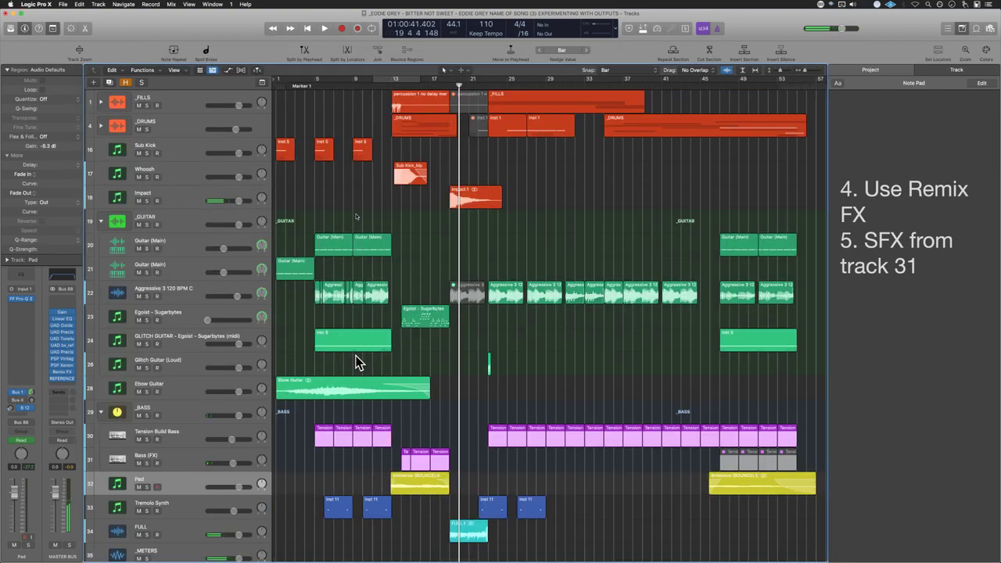
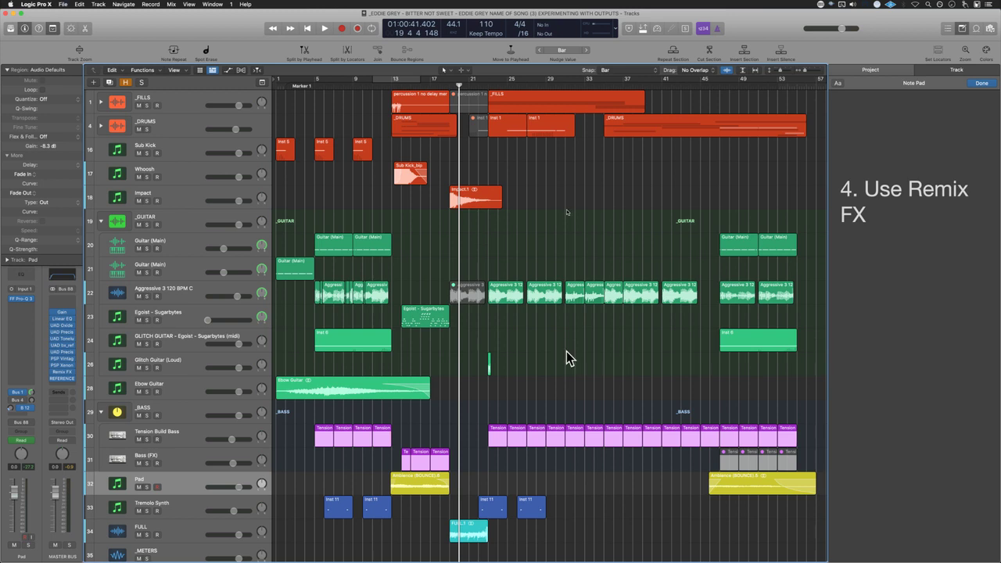
Step: Select the _FILLS track and collapse all the track stacks, including _GUITAR and _BASS
click(187, 100)
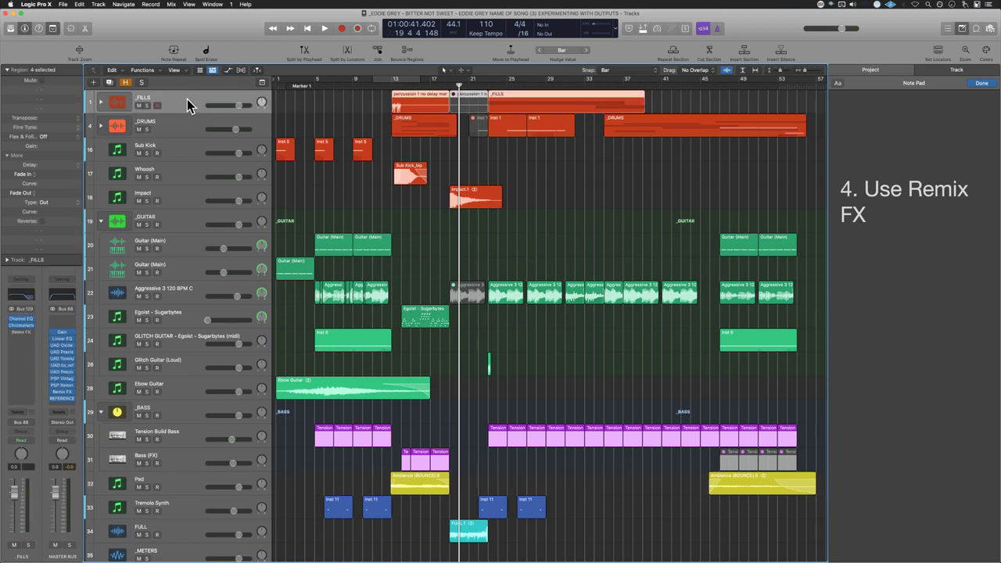
alt+click(100, 126)
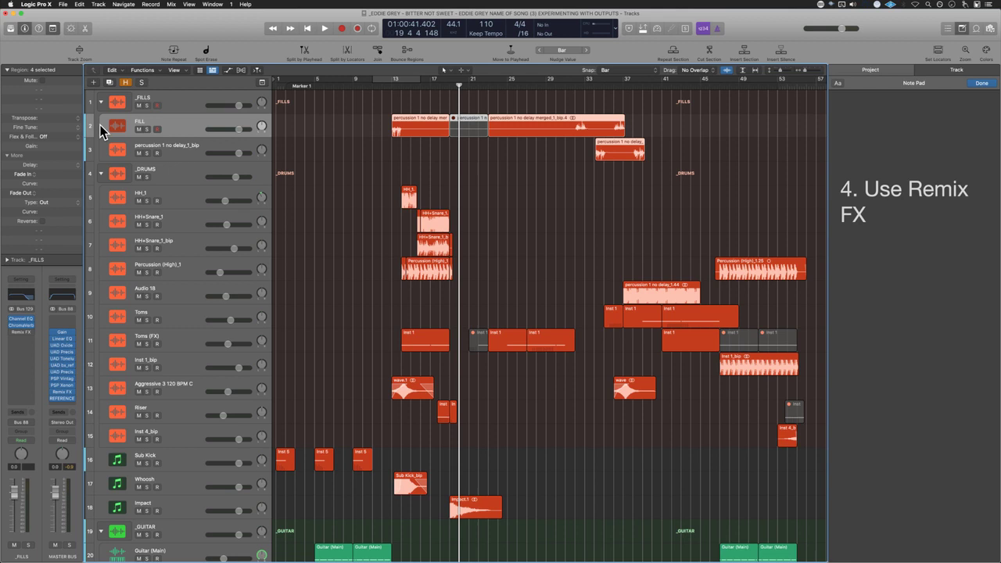
alt+click(100, 102)
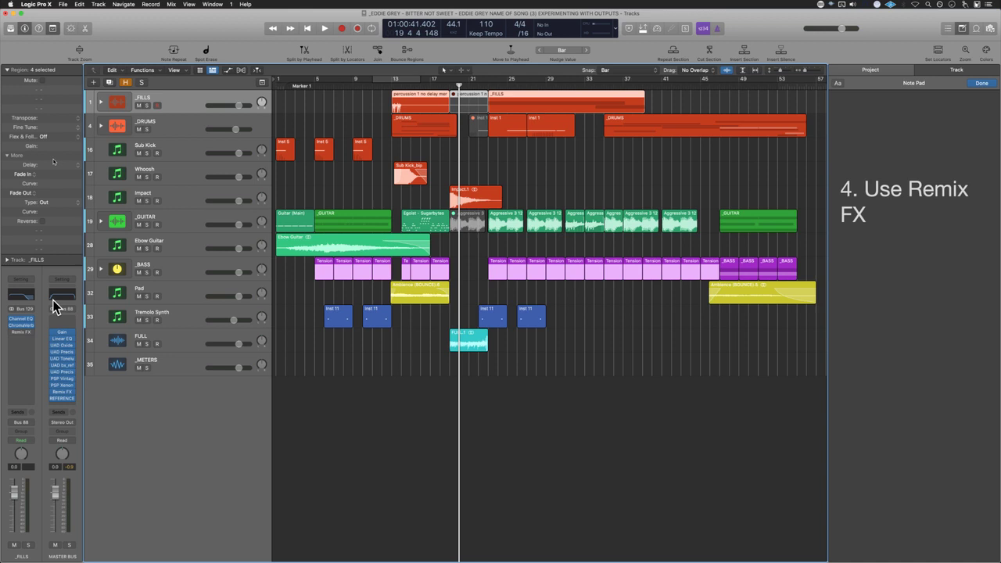
Step: Open the Remix FX plug-in on the _FILLS track and switch its Delay pad to Orbit
click(23, 332)
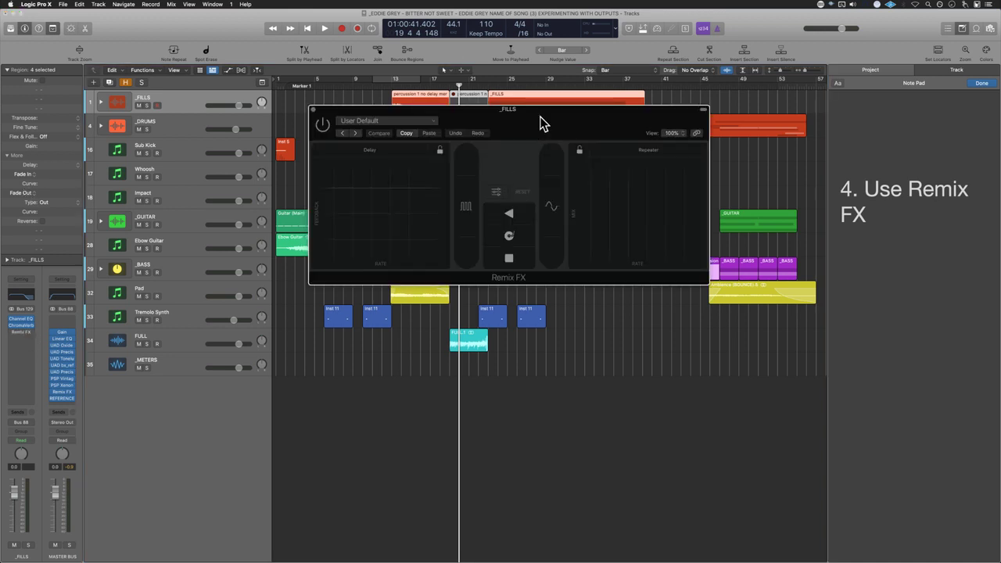
drag(539, 116, 496, 146)
click(356, 183)
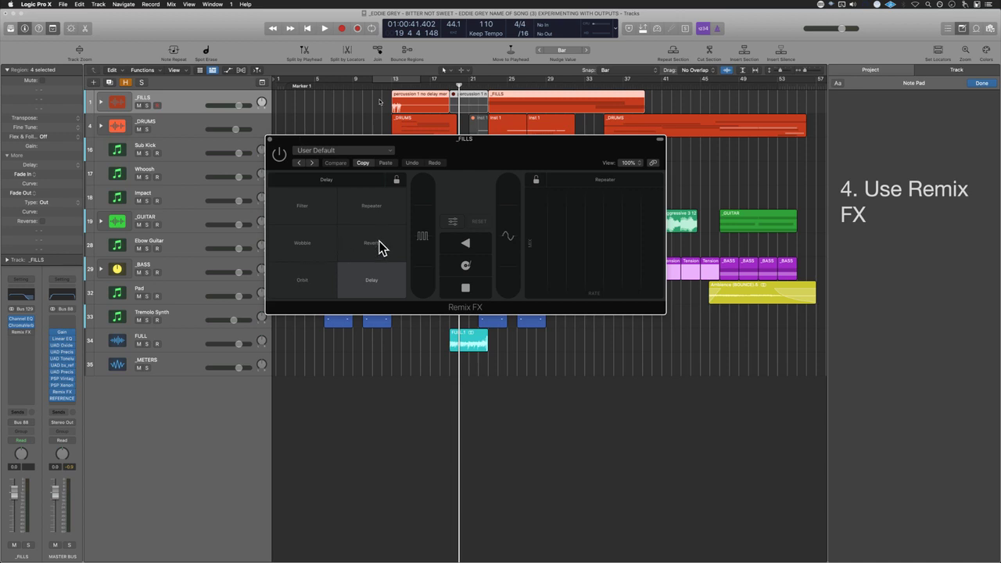
click(303, 285)
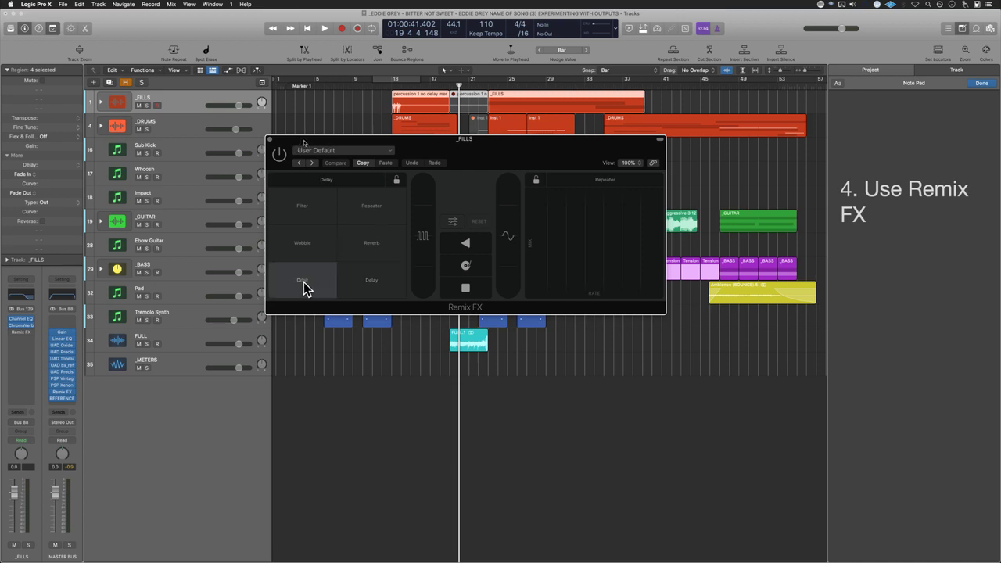
Step: Try Wobble and Repeater as the effect of the _FILLS Remix FX's first pad
click(344, 177)
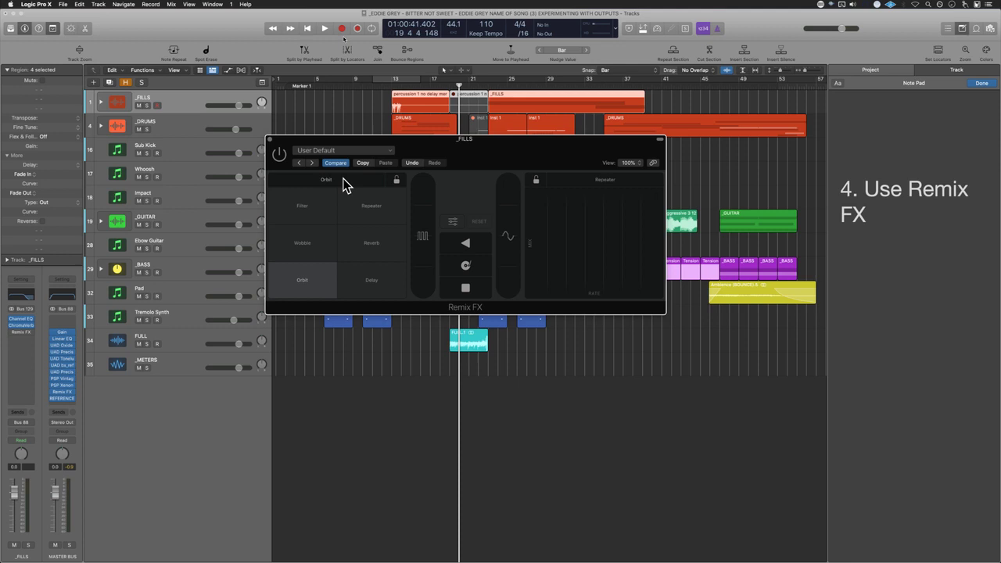
click(308, 249)
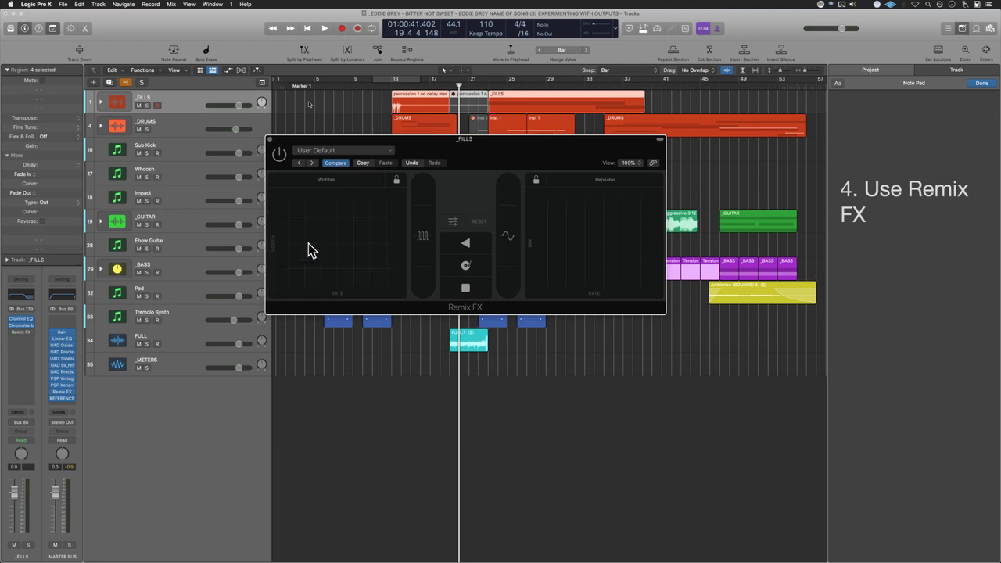
click(342, 179)
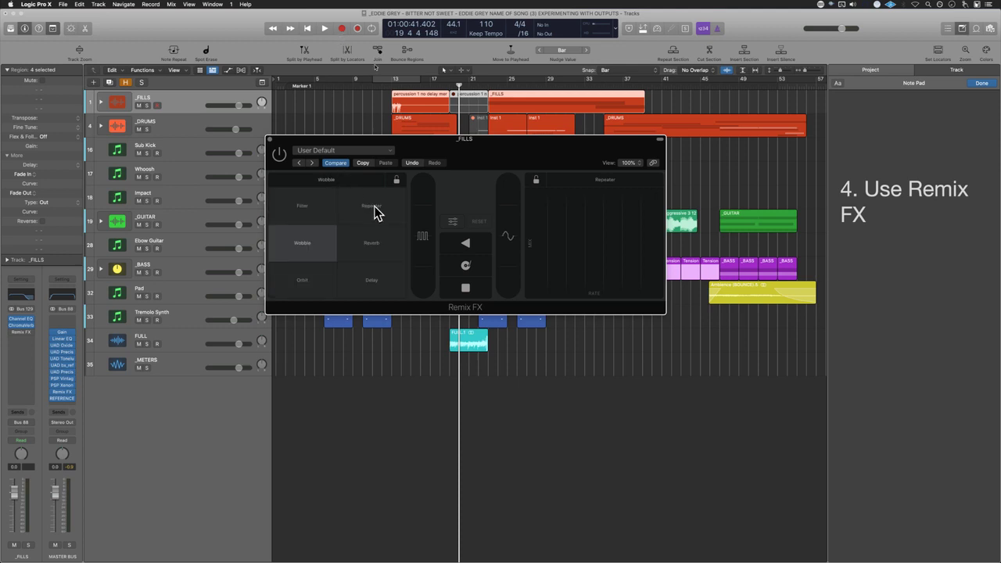
click(372, 207)
Step: Assign Filter to the first pad of the _FILLS Remix FX and Repeater to the second
click(342, 187)
click(318, 204)
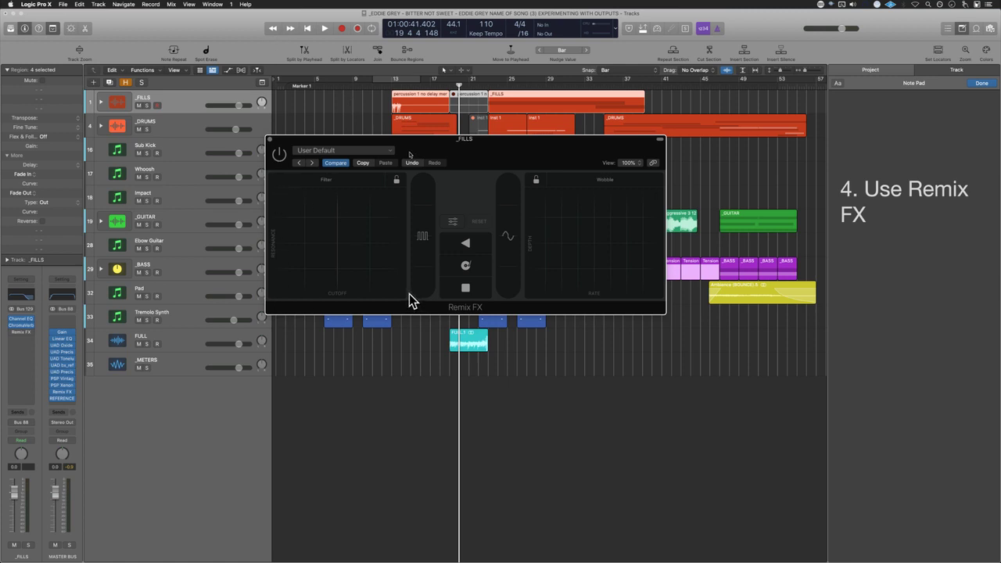
click(606, 181)
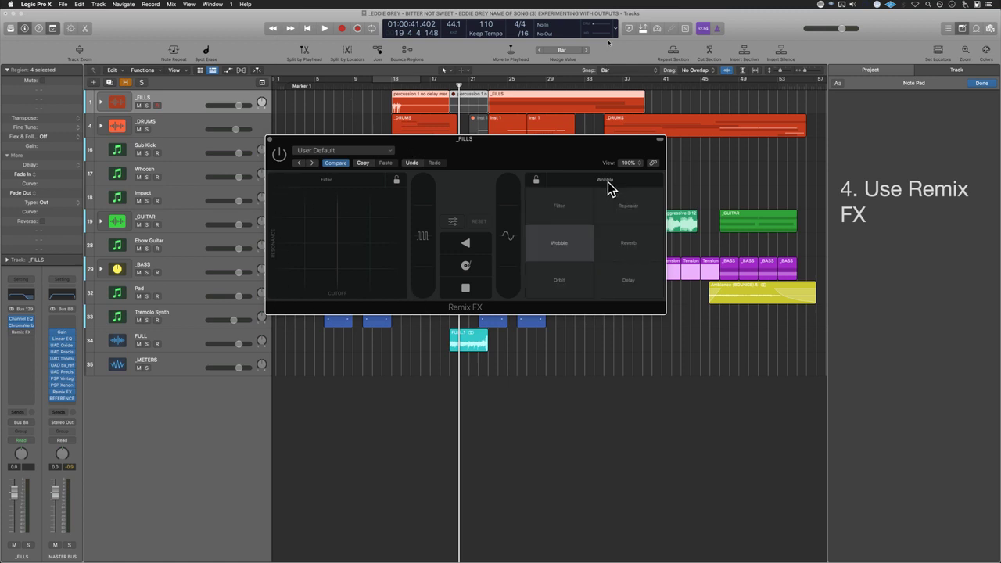
click(622, 206)
Step: Move the _FILLS Remix FX window clear of the tracks and hide the note pad
drag(542, 149, 860, 368)
click(758, 249)
key(alt+super+p)
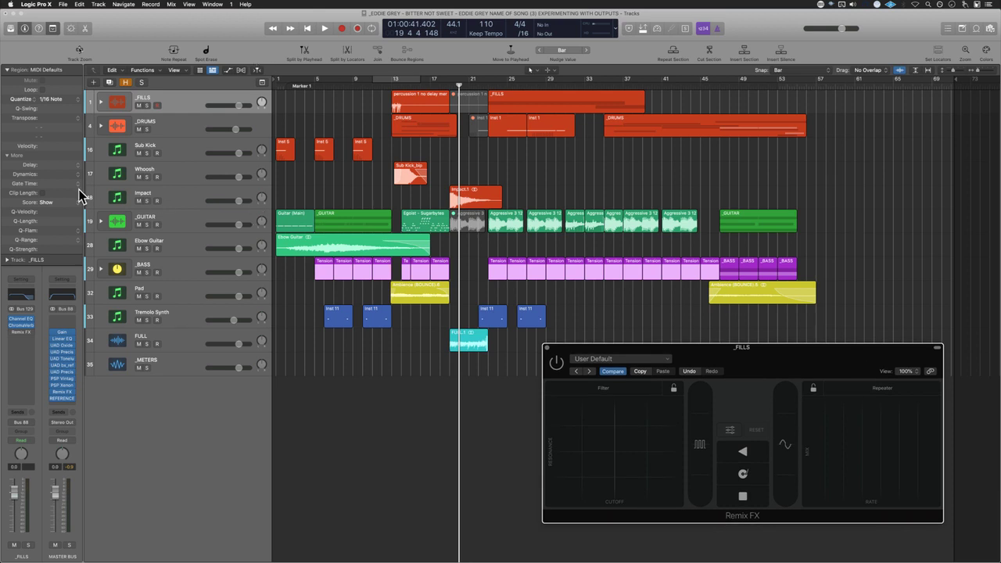
Step: Open the MASTER BUS Remix FX above the _FILLS one, and inspect the _FILLS and _DRUMS channel strips
click(63, 391)
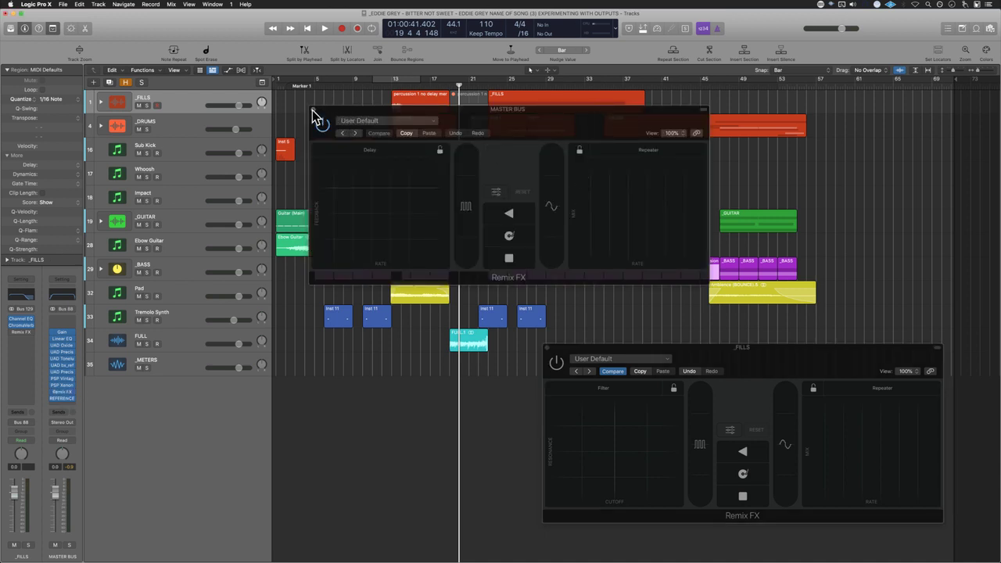
drag(338, 117, 569, 152)
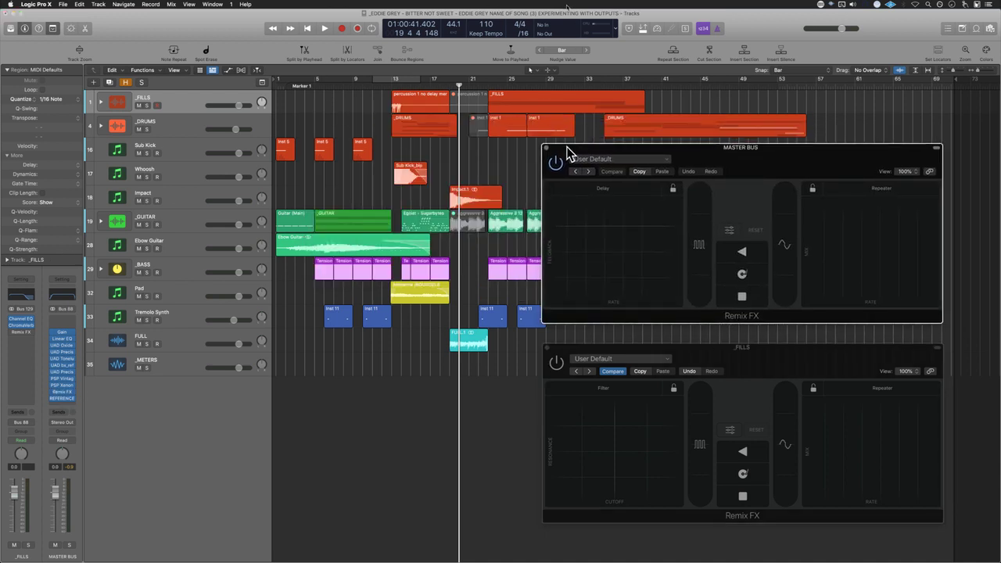
click(166, 105)
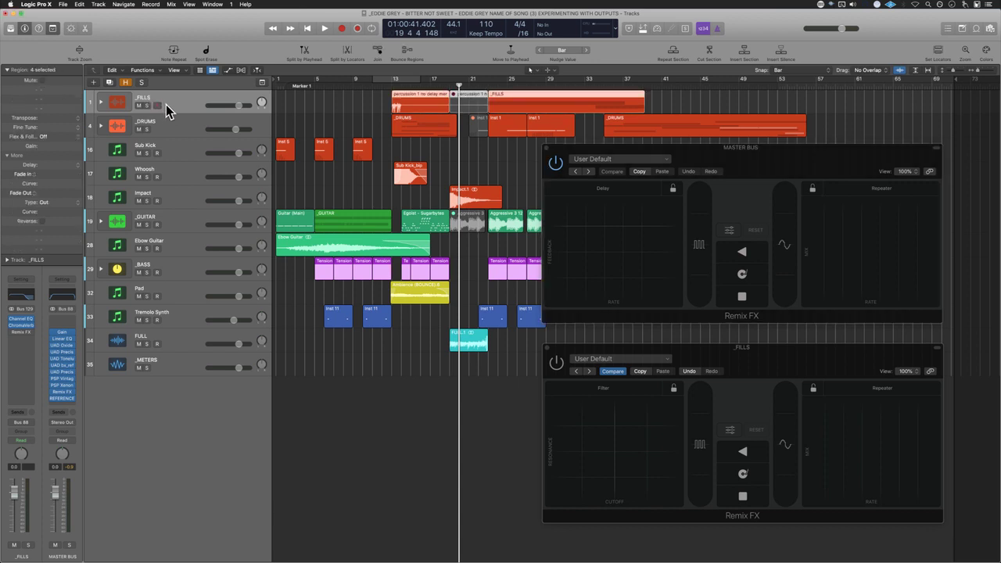
click(172, 127)
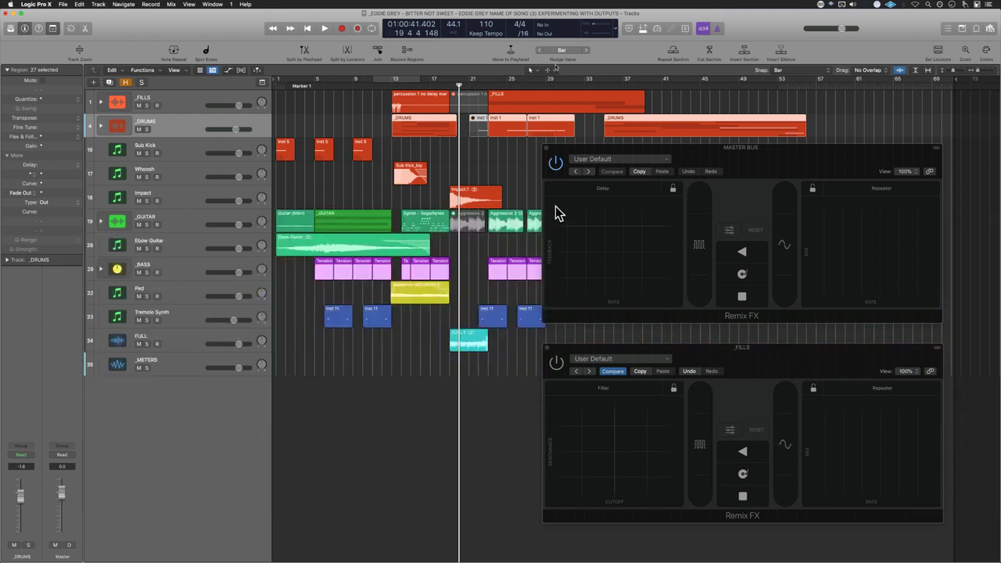
Step: Close the _FILLS Remix FX, leaving the MASTER BUS one below the tracks and the _FILLS track selected
click(547, 346)
drag(786, 174, 789, 380)
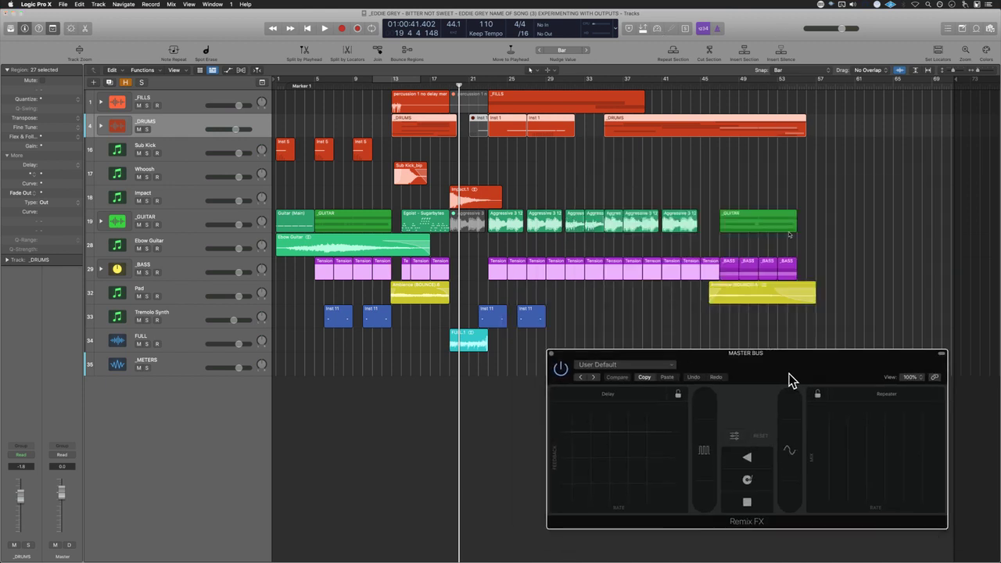
click(172, 100)
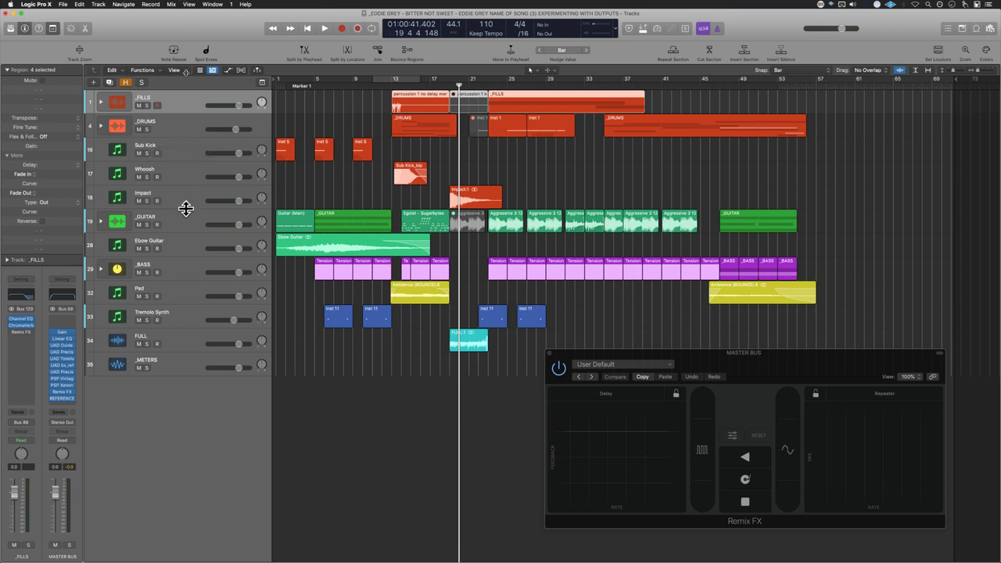
Step: Select the _GUITAR track, inspect the REFERENCE plug-in on the MASTER BUS, close it, and clear the region selection
click(190, 241)
click(186, 226)
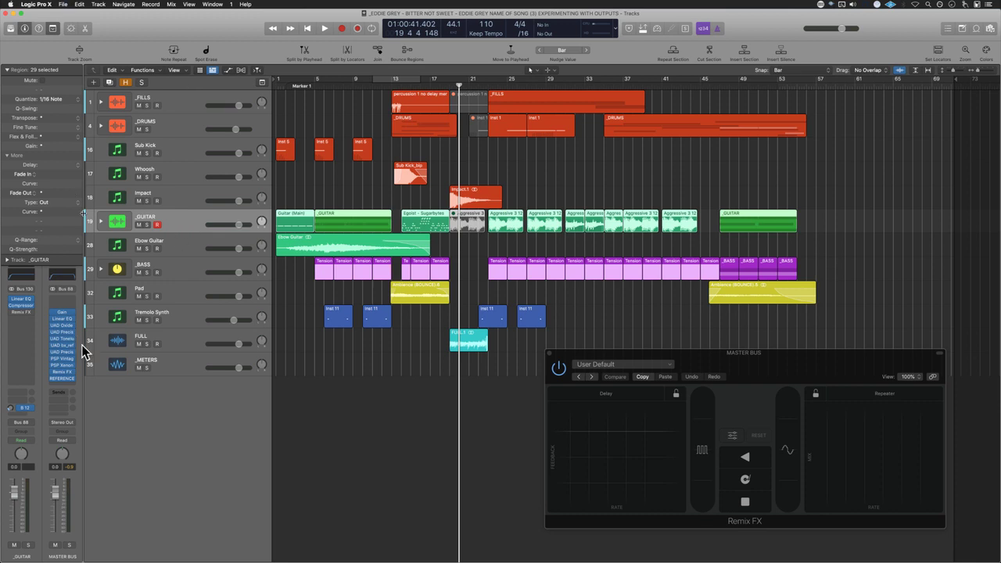
click(62, 378)
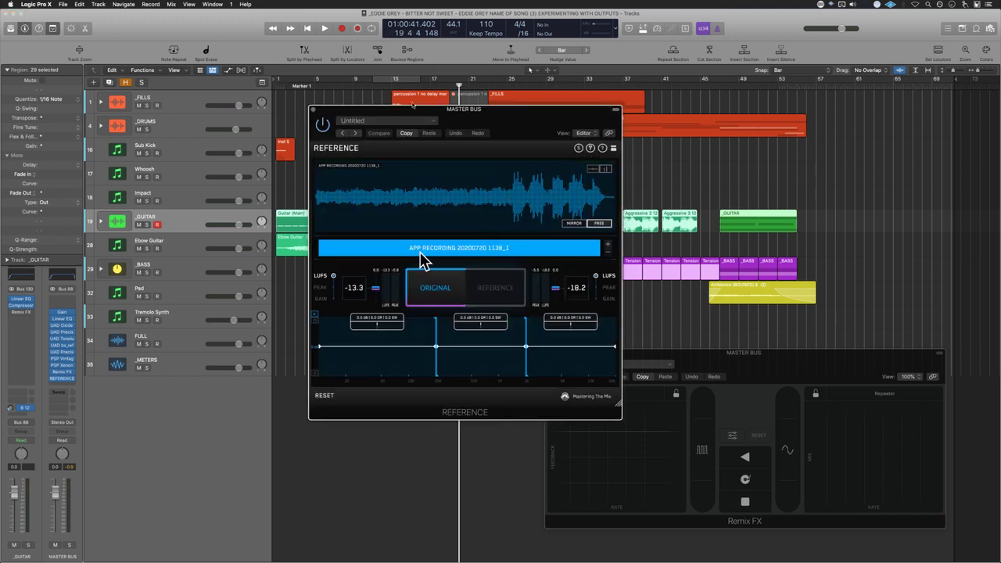
drag(325, 119, 254, 222)
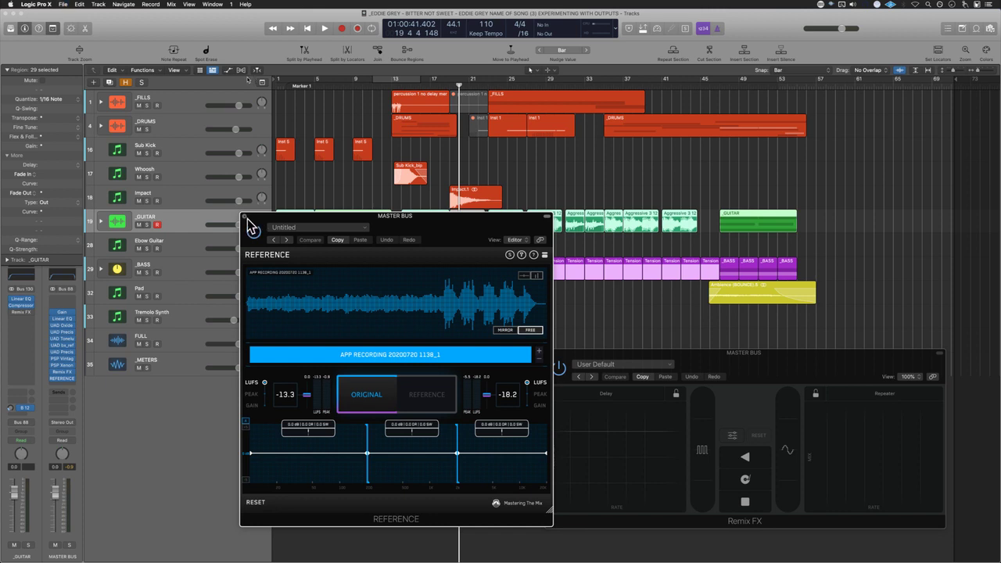
click(244, 217)
click(305, 391)
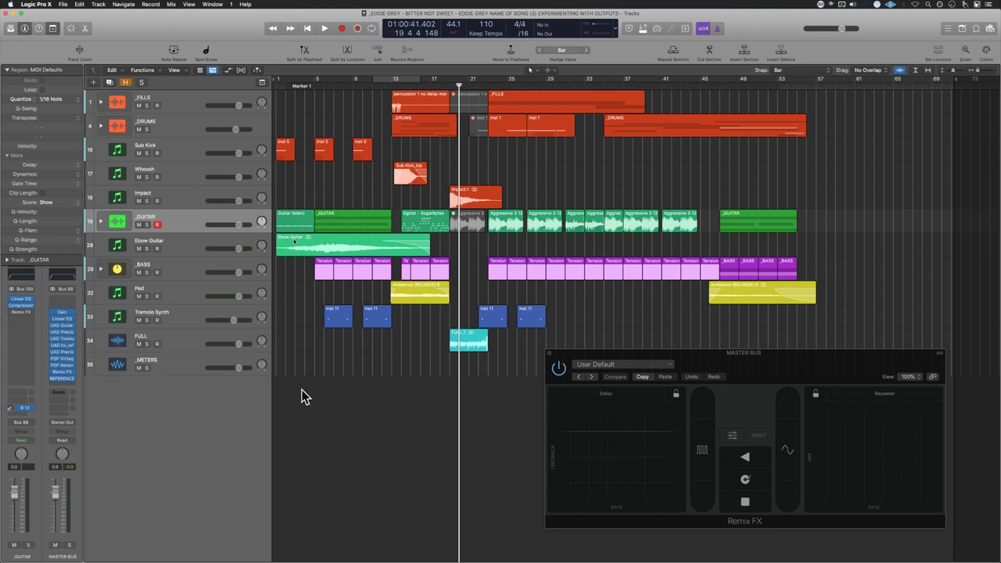
Step: Look at the PSP Xenon and UAD Oxide Tape plug-ins on the MASTER BUS, closing both windows
drag(837, 363, 693, 251)
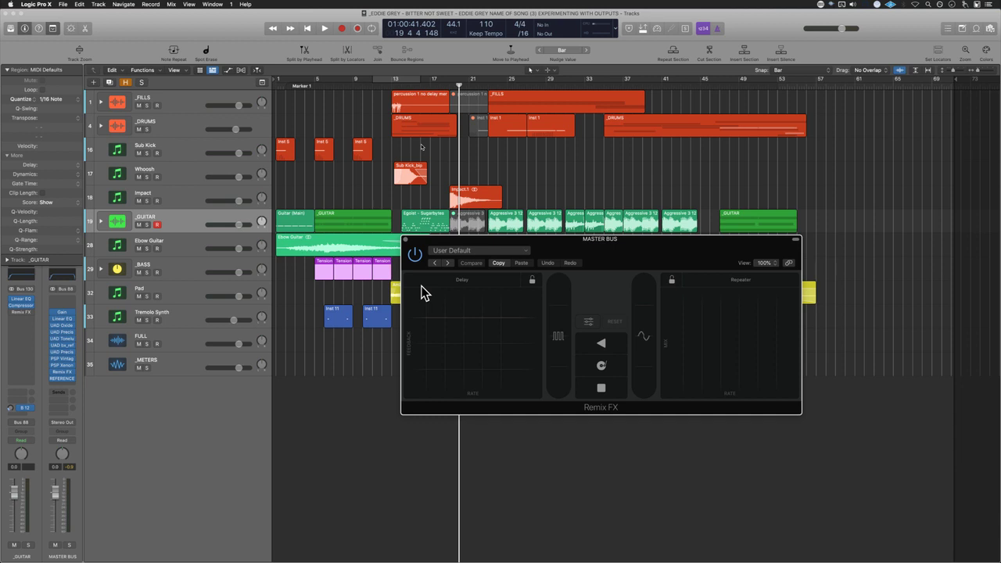
mouse_move(64, 377)
click(62, 371)
click(62, 366)
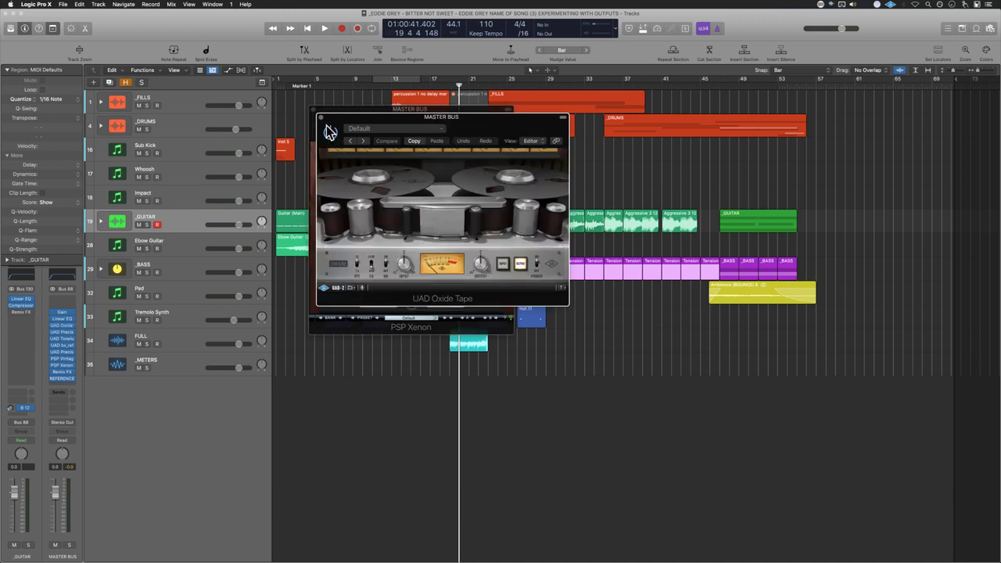
click(322, 118)
click(313, 110)
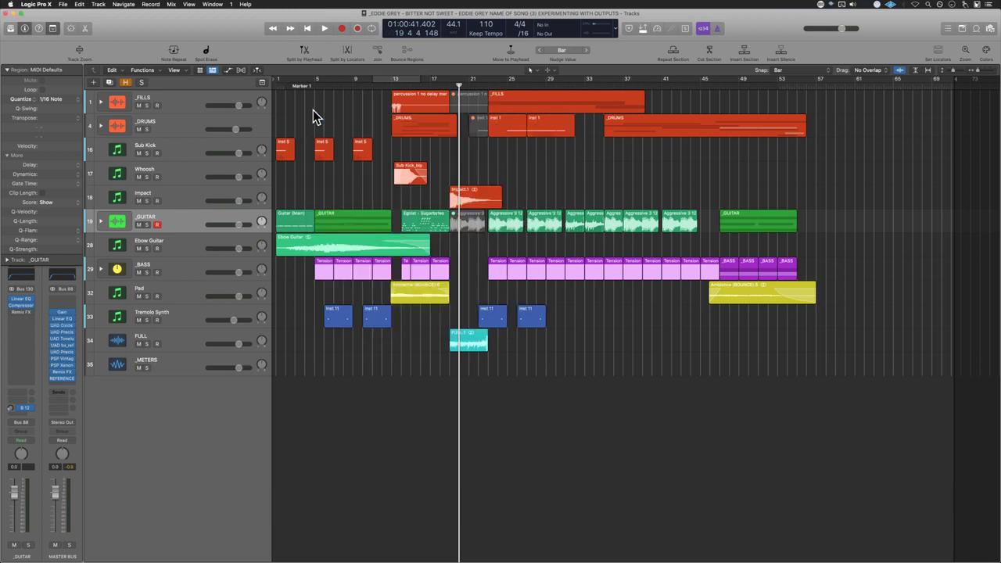
Step: Reopen the MASTER BUS Remix FX, enlarge its view to 175%, and move the window over the tracks
click(64, 373)
drag(610, 255, 466, 206)
click(625, 215)
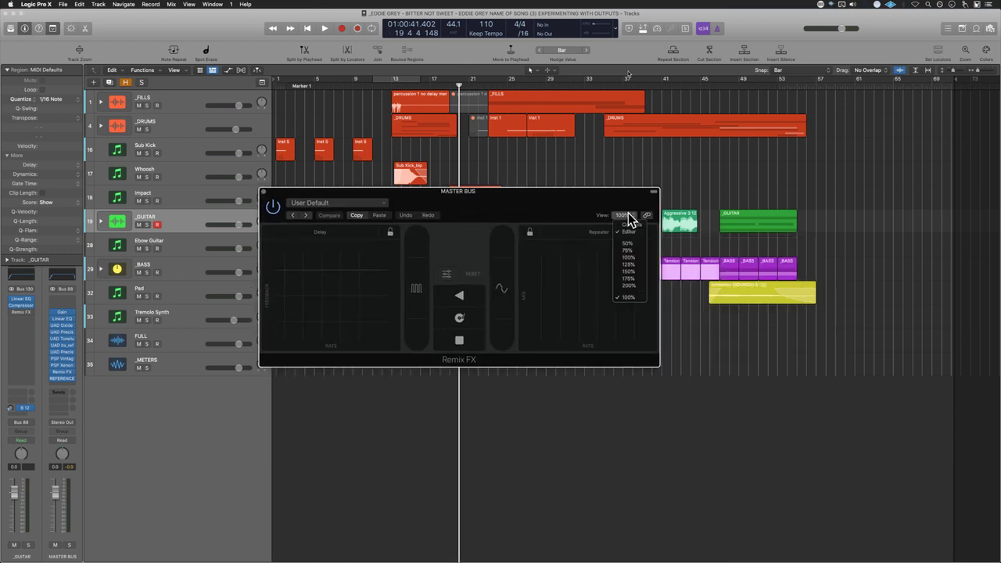
click(639, 284)
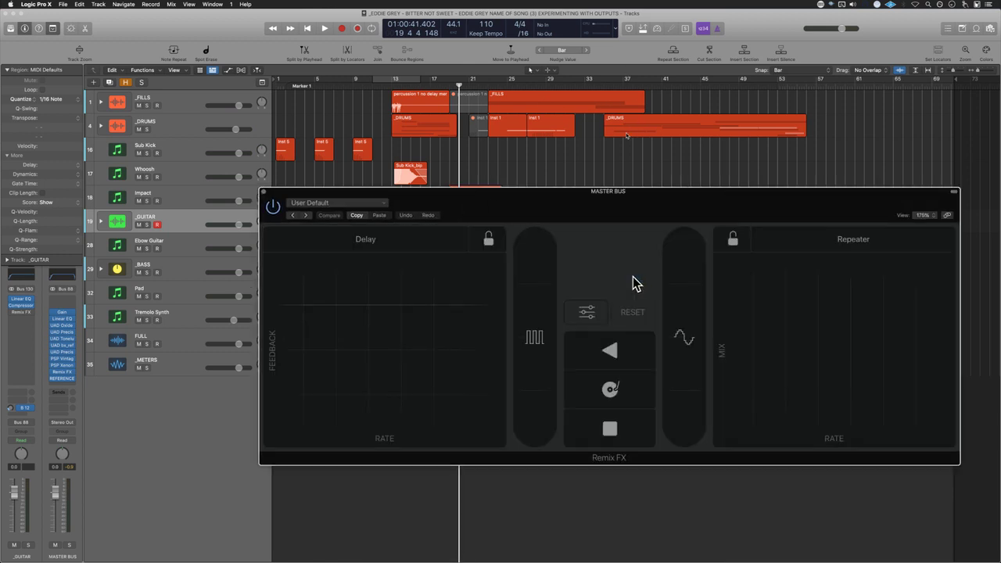
drag(632, 208, 525, 173)
Step: Return the playhead to the project start, place the Remix FX window beside the track headers, and start playback
key(Return)
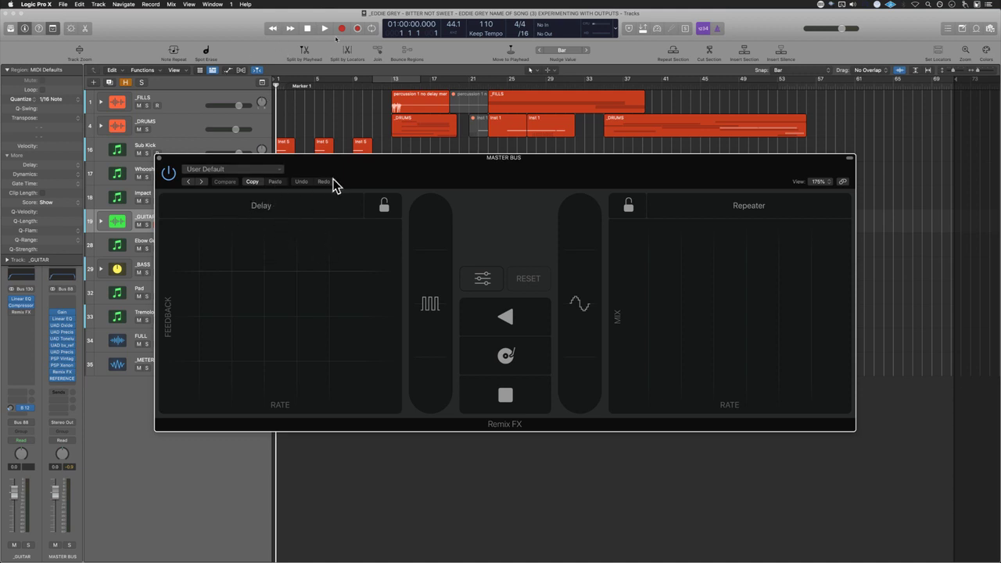
drag(470, 161, 576, 150)
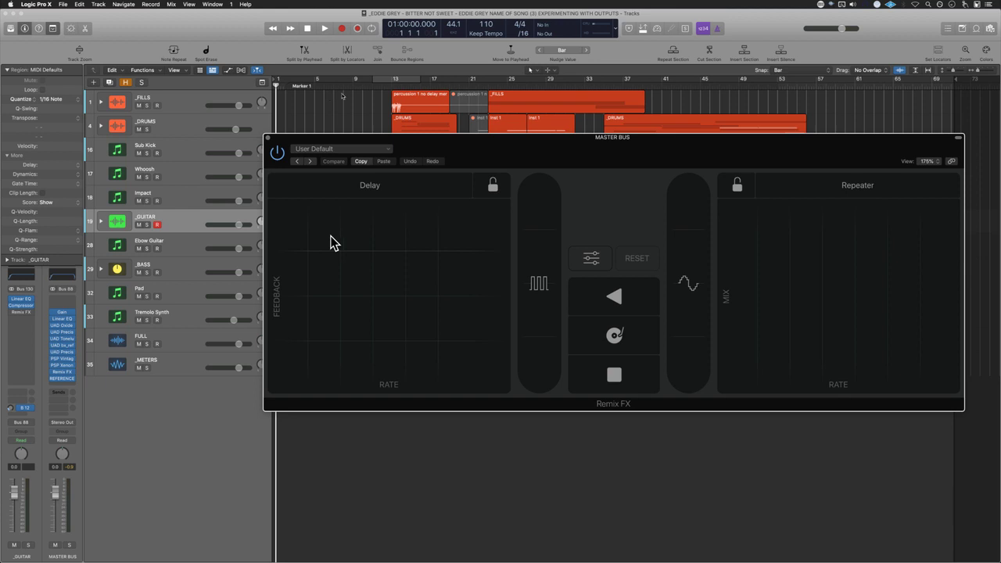
mouse_move(484, 164)
mouse_down()
mouse_move(505, 170)
mouse_move(498, 162)
mouse_up()
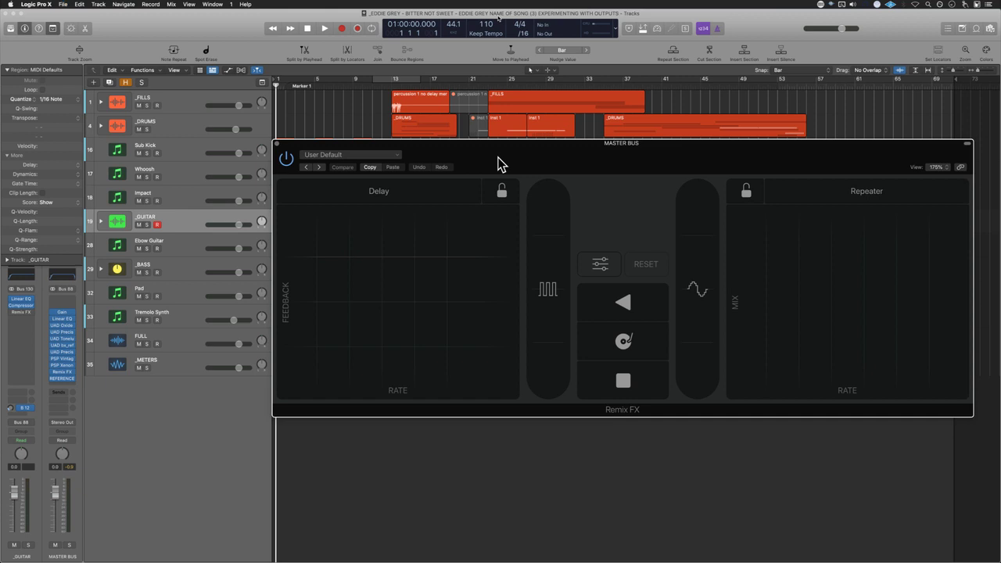
drag(498, 162, 500, 170)
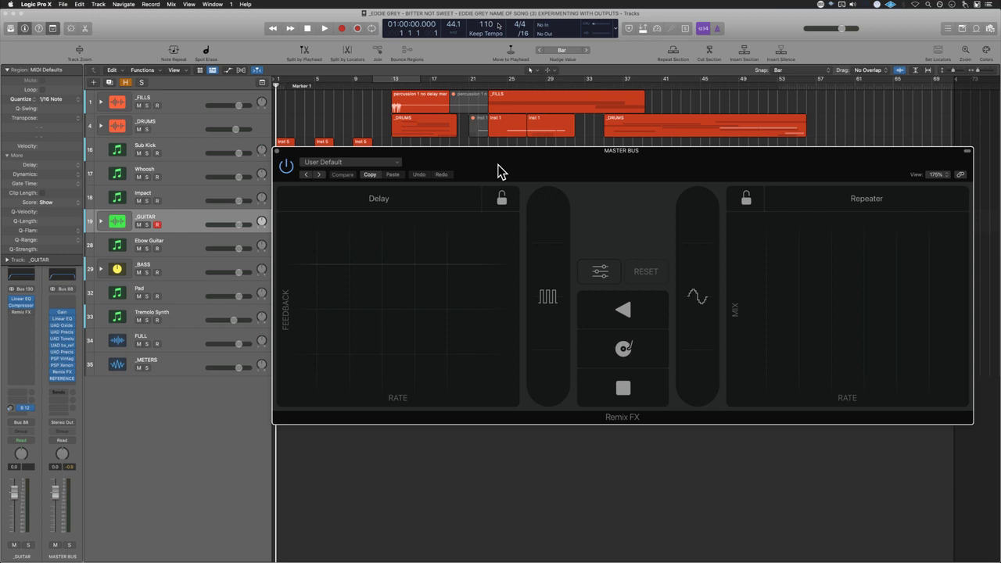
key(space)
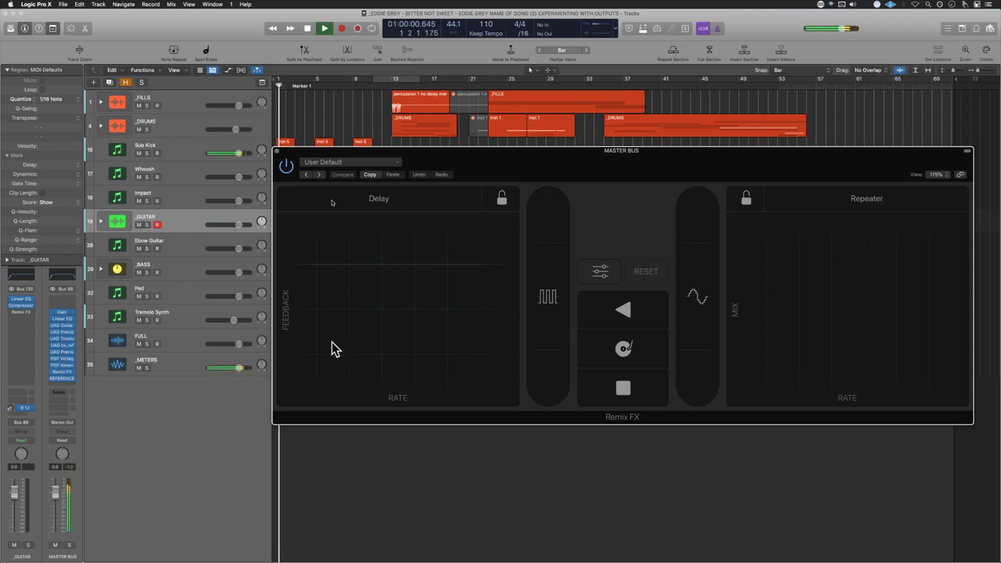
Step: Audition the Delay and Repeater pads of the MASTER BUS Remix FX during playback
click(408, 202)
click(408, 202)
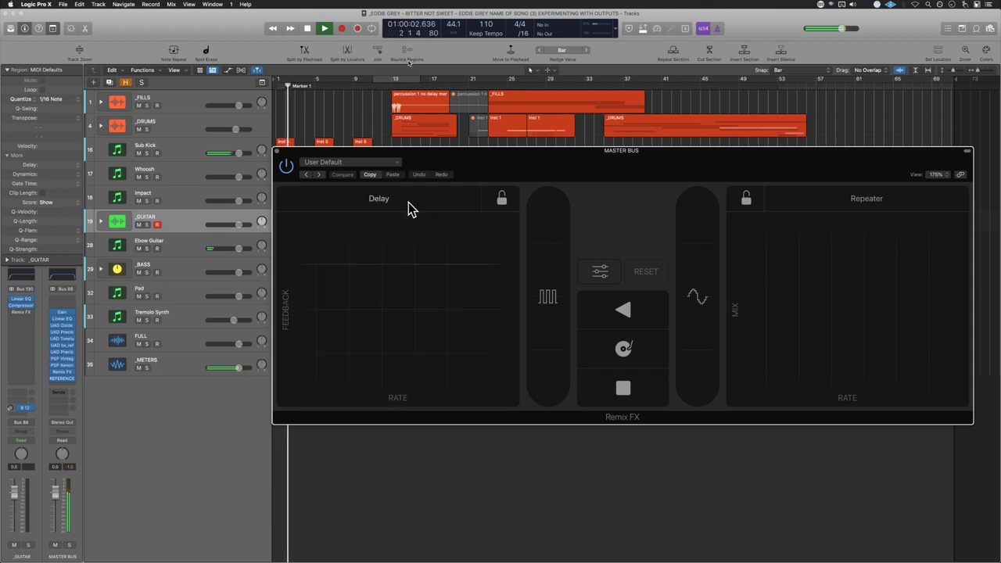
drag(339, 346, 407, 334)
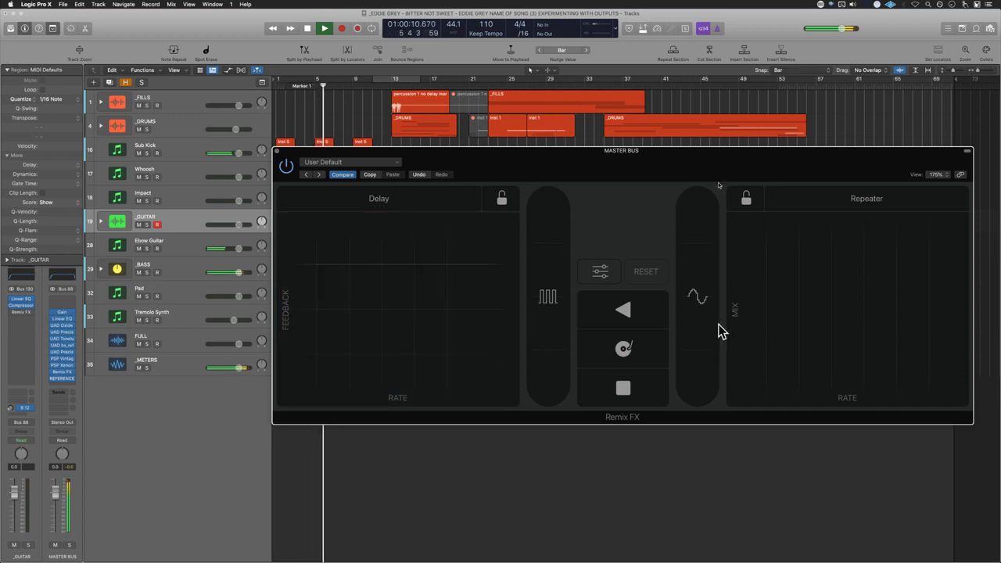
drag(844, 269, 843, 264)
drag(828, 166, 656, 147)
drag(706, 259, 708, 273)
Step: Turn on Low Latency Mode and try the Repeater and Delay pads again during playback
click(657, 28)
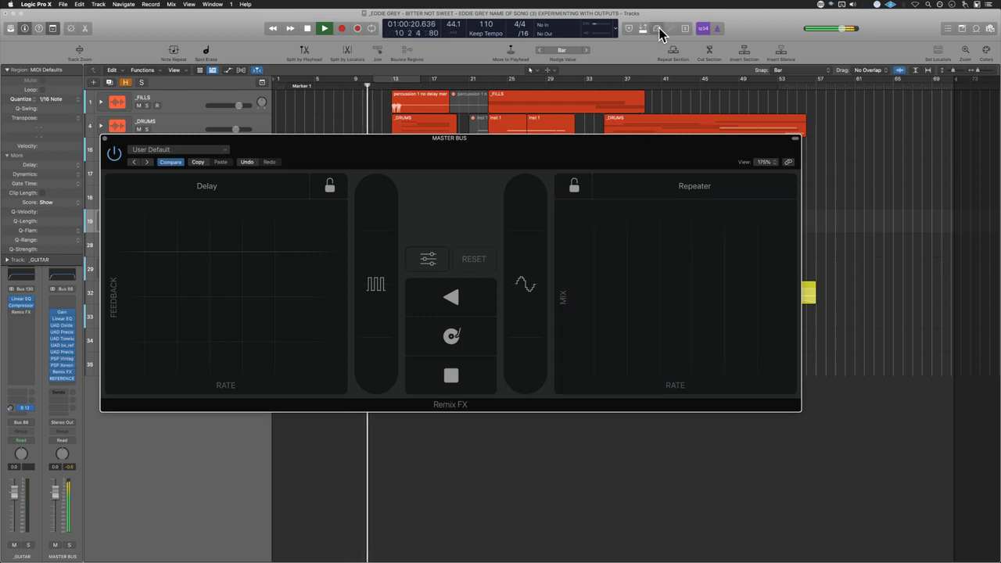
drag(691, 237, 712, 242)
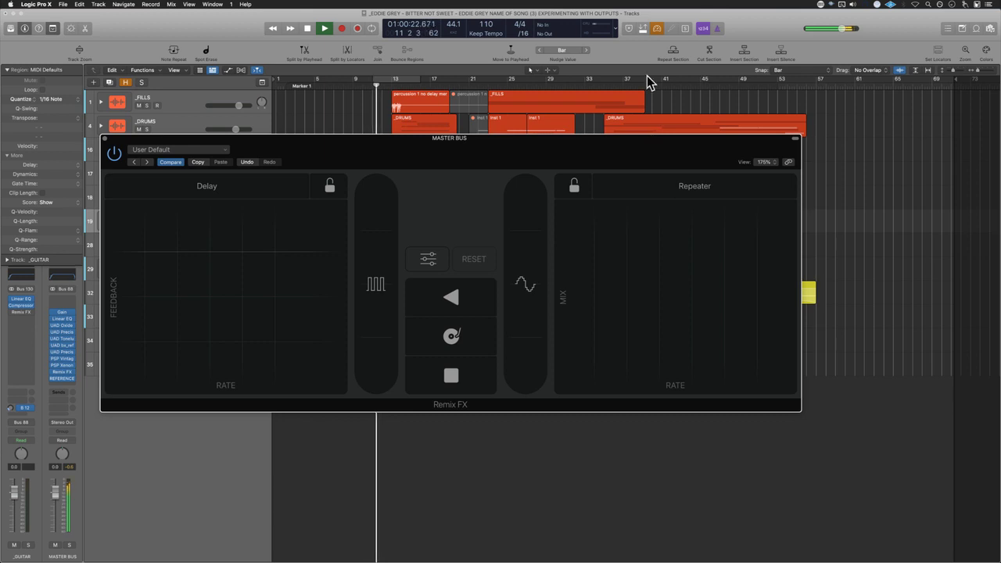
drag(643, 158, 707, 149)
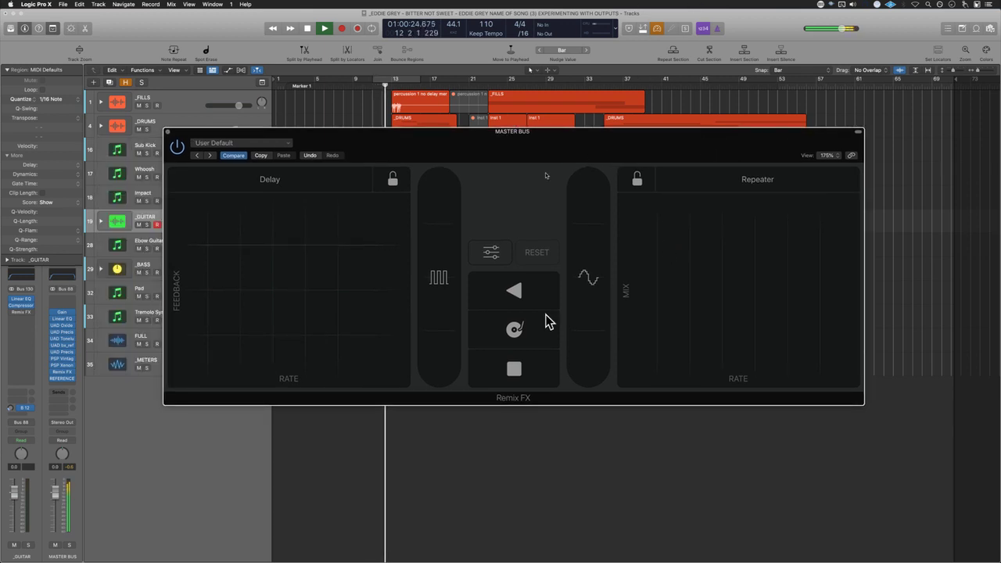
drag(278, 287, 338, 269)
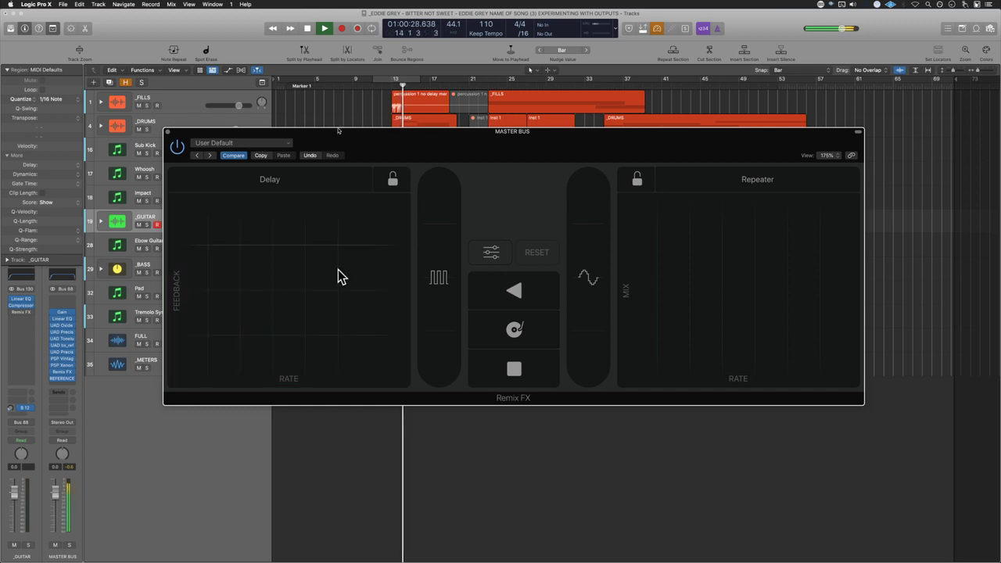
Step: Change the MASTER BUS Remix FX Delay pad to Filter, and sweep its cutoff and resonance during playback
click(235, 235)
mouse_move(375, 152)
mouse_down()
mouse_move(389, 466)
mouse_move(389, 161)
mouse_up()
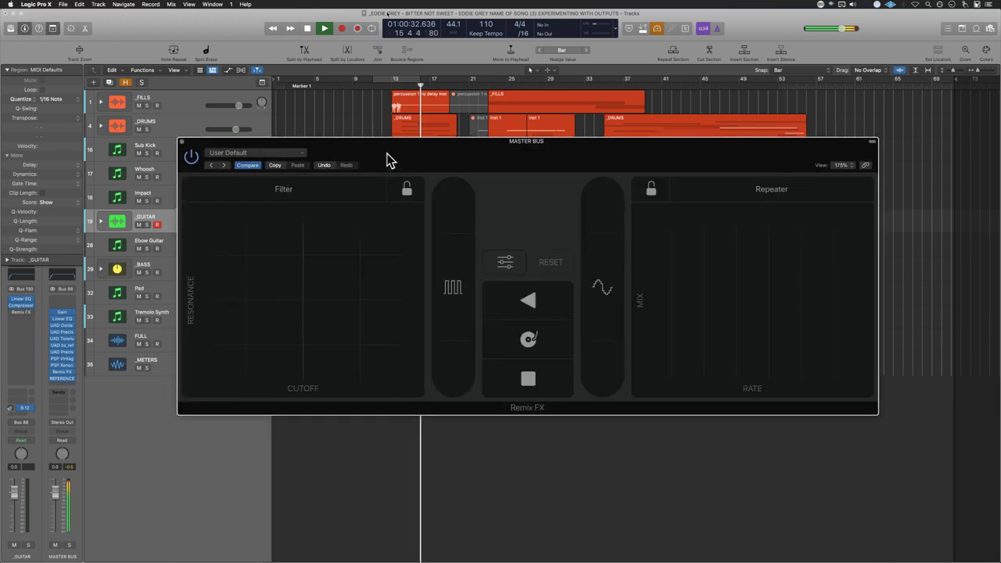
drag(305, 305, 316, 263)
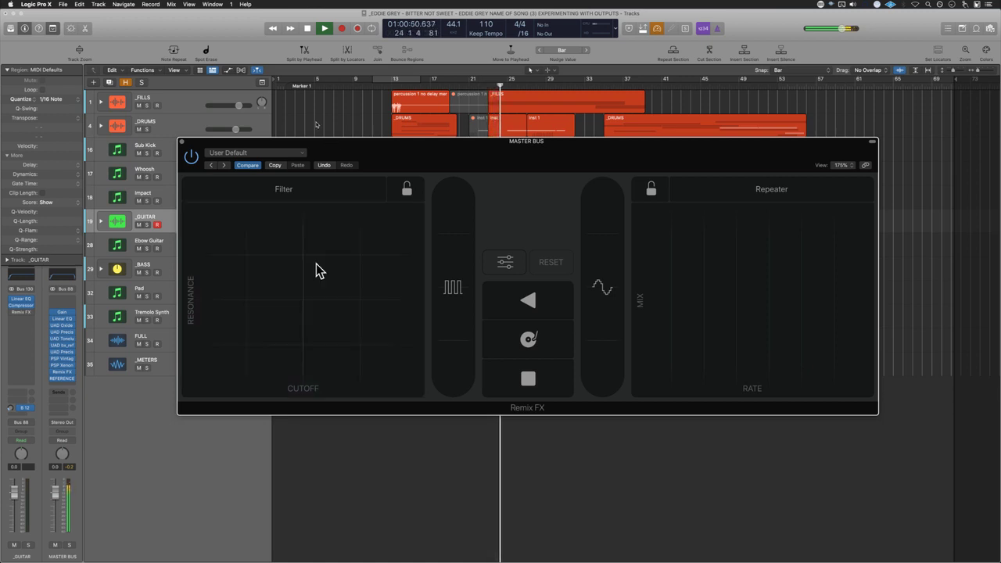
Step: Audition the Repeater pad of the MASTER BUS Remix FX at different rates while the song plays
drag(756, 157, 654, 117)
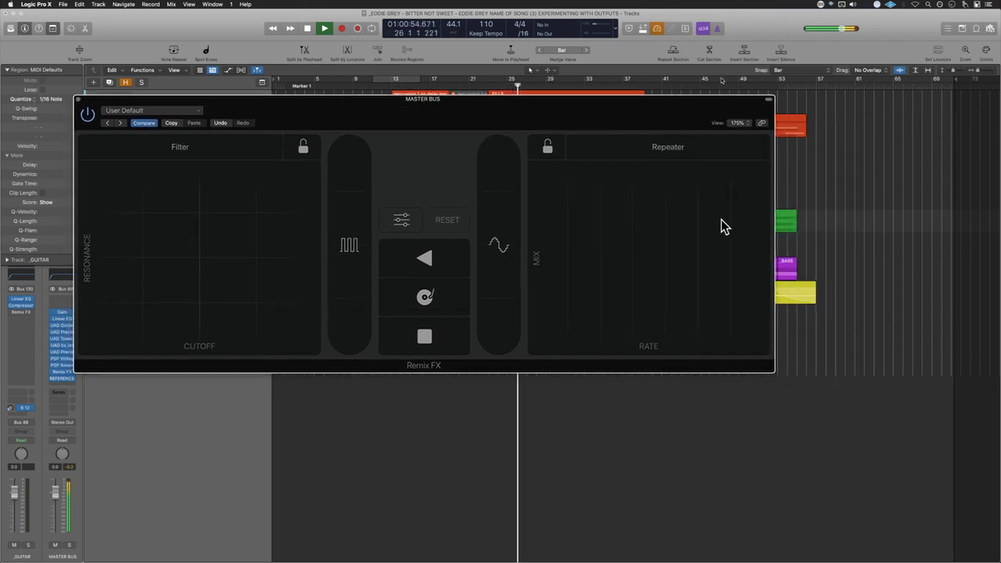
click(682, 221)
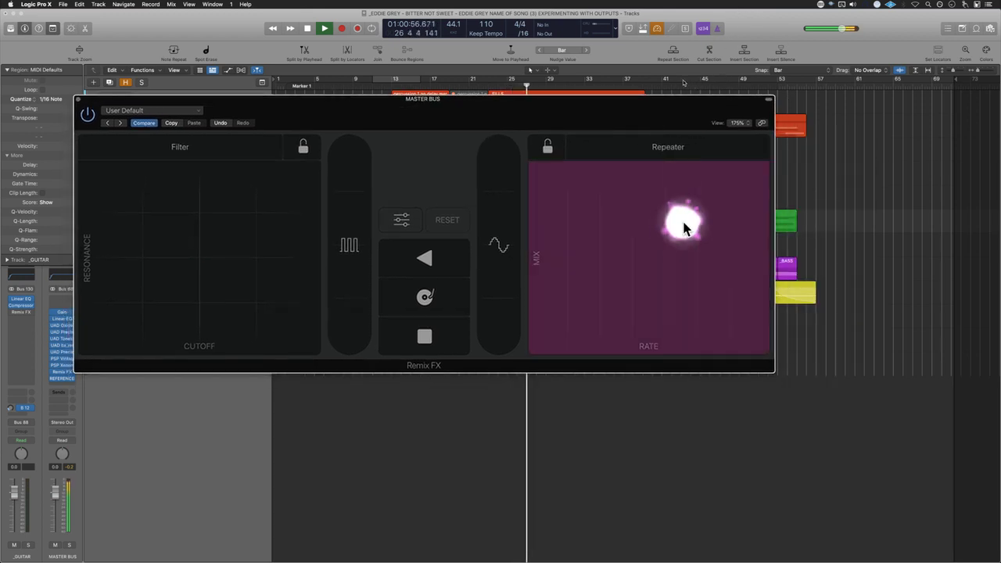
click(656, 228)
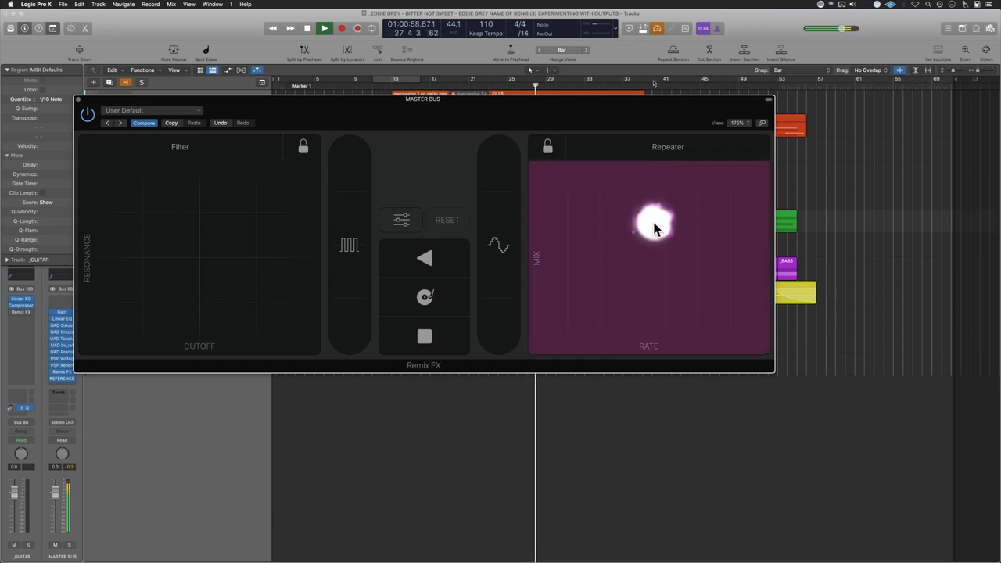
click(656, 228)
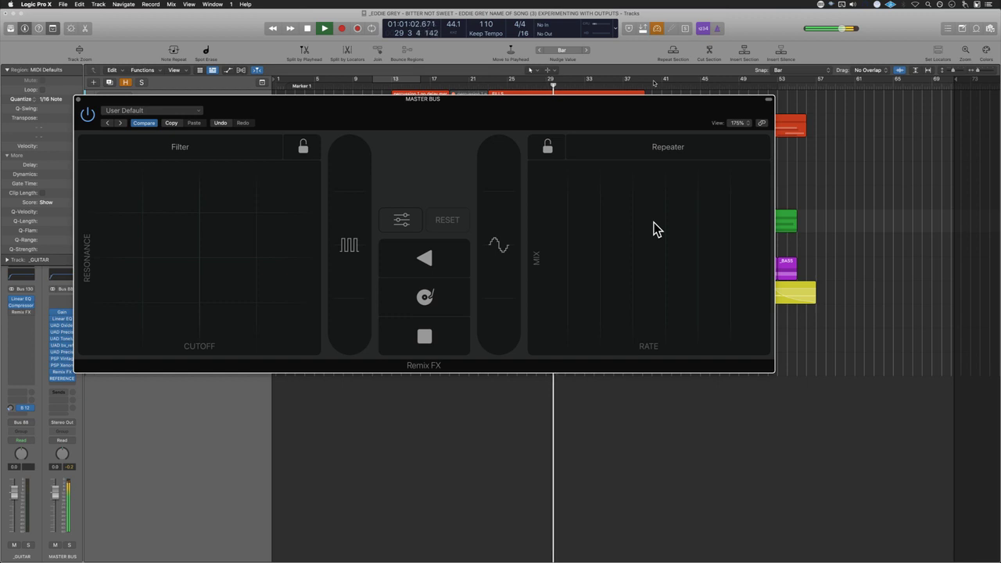
click(655, 228)
Step: Audition more sweeps on the MASTER BUS Remix FX Filter pad, and stop playback
drag(538, 130, 638, 206)
click(353, 340)
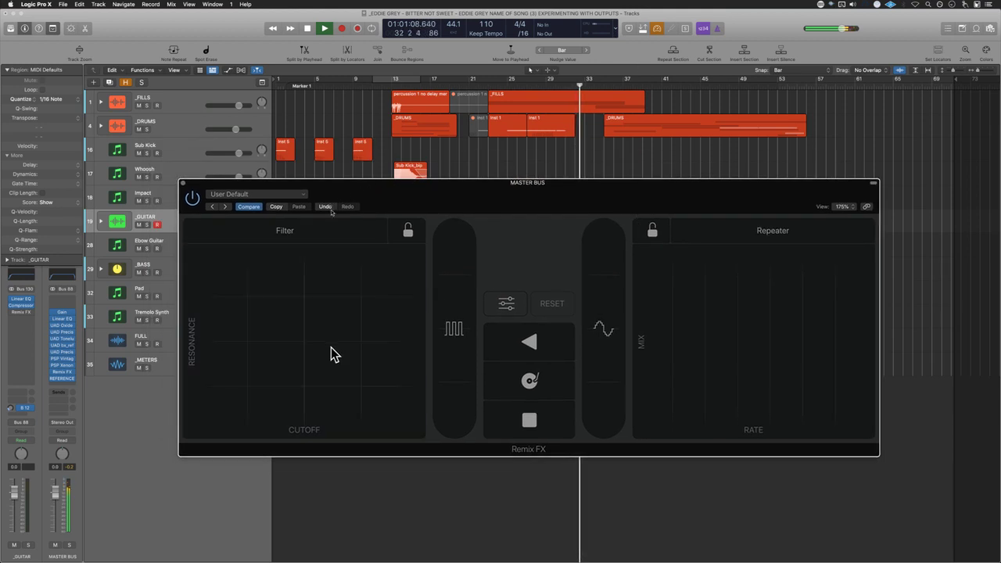
drag(299, 301, 308, 331)
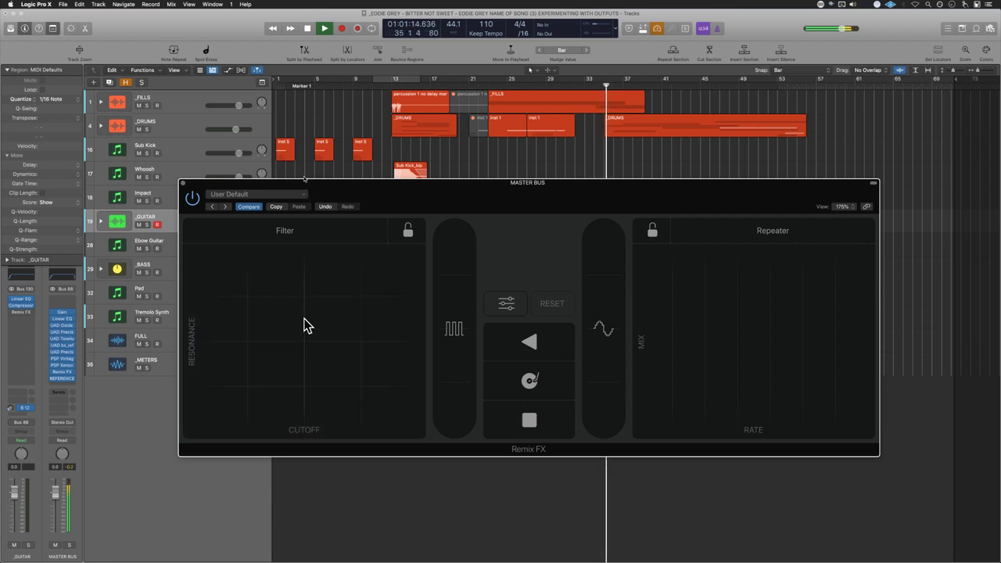
key(space)
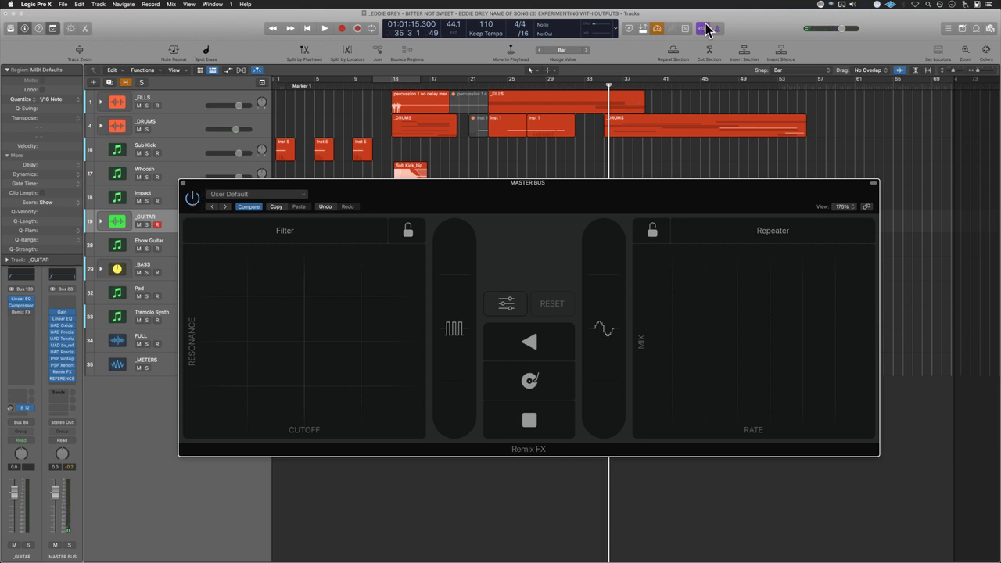
Step: Move the Remix FX window down to uncover the upper tracks and place the playhead at bar 18
drag(574, 190, 638, 265)
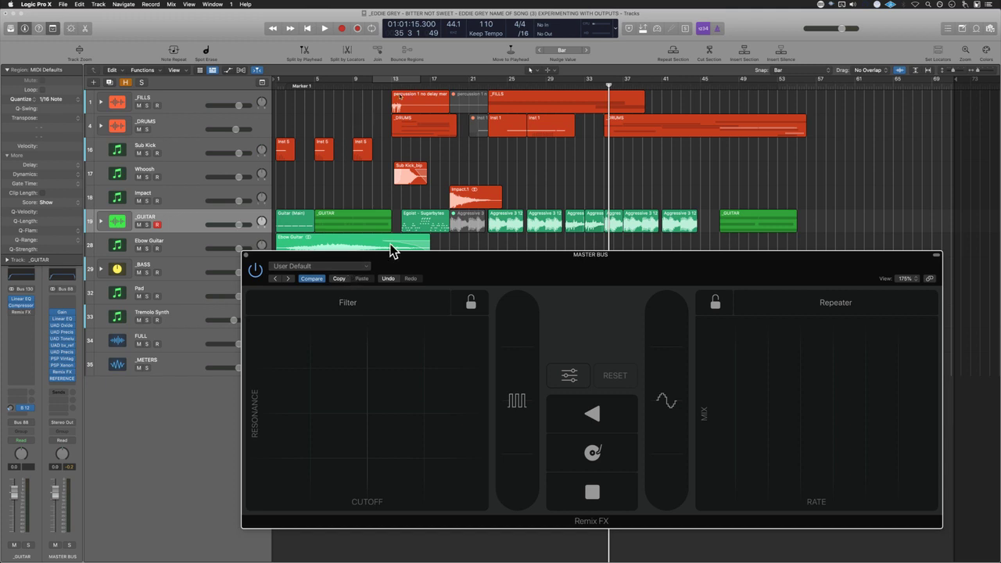
click(450, 83)
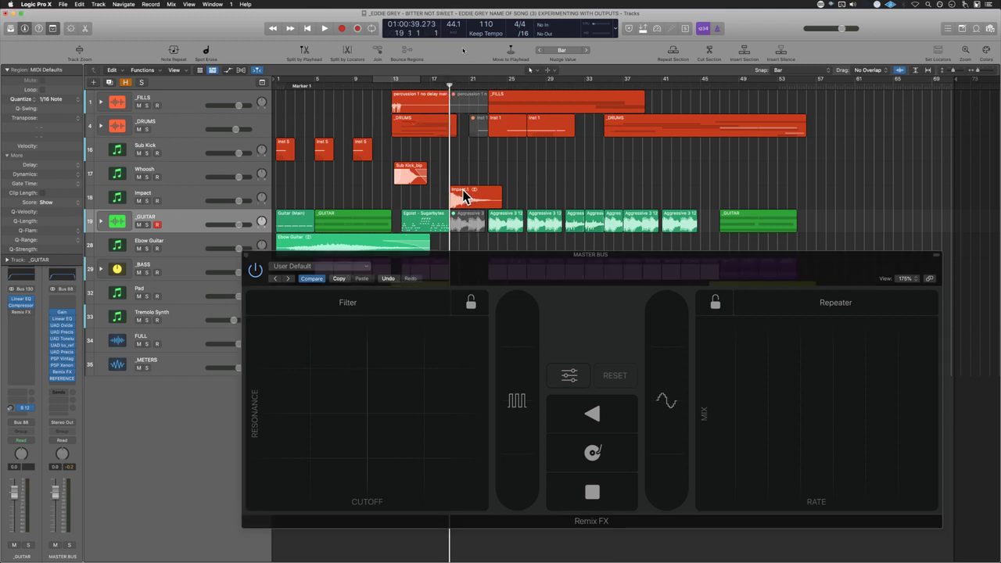
key(comma)
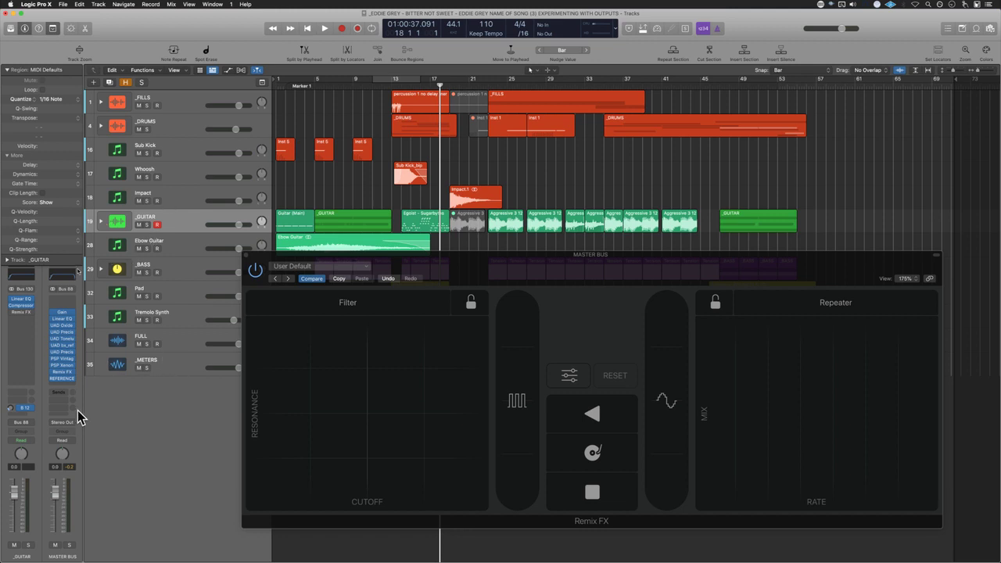
Step: Select the FULL track and set the MASTER BUS automation mode to Latch
click(164, 371)
click(172, 344)
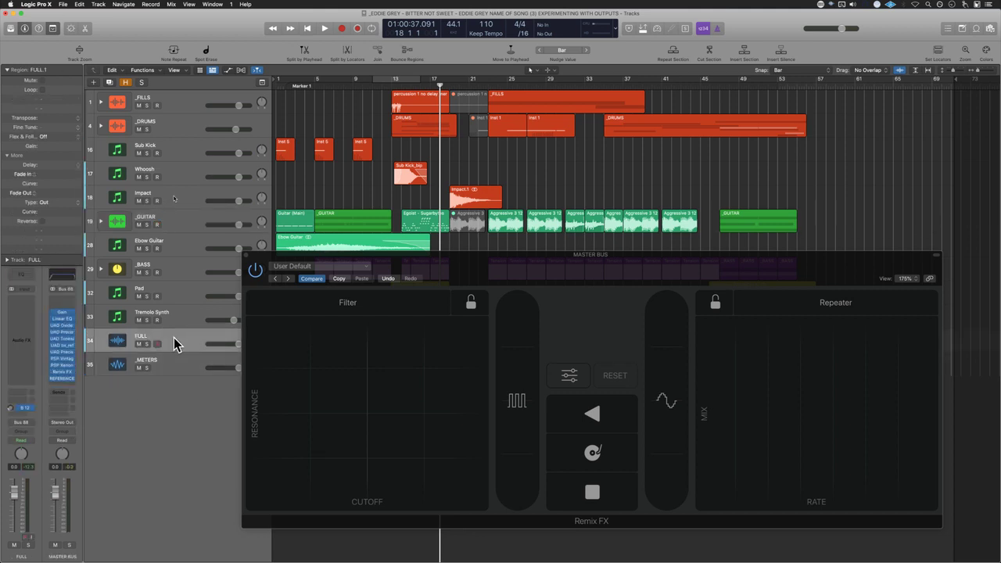
click(71, 448)
click(65, 465)
Step: Play from bar 18 and record a MASTER BUS Remix FX Filter pad move as Latch automation, stopping after bar 23
click(63, 371)
click(63, 371)
key(space)
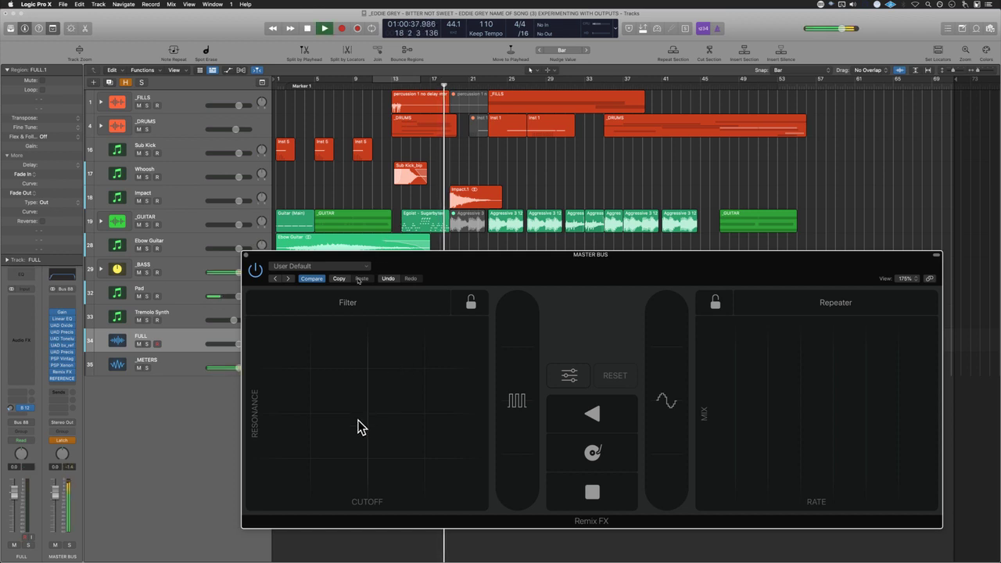
mouse_move(367, 415)
mouse_down()
mouse_move(344, 412)
mouse_move(333, 440)
mouse_move(397, 449)
mouse_move(410, 428)
mouse_move(370, 410)
mouse_up()
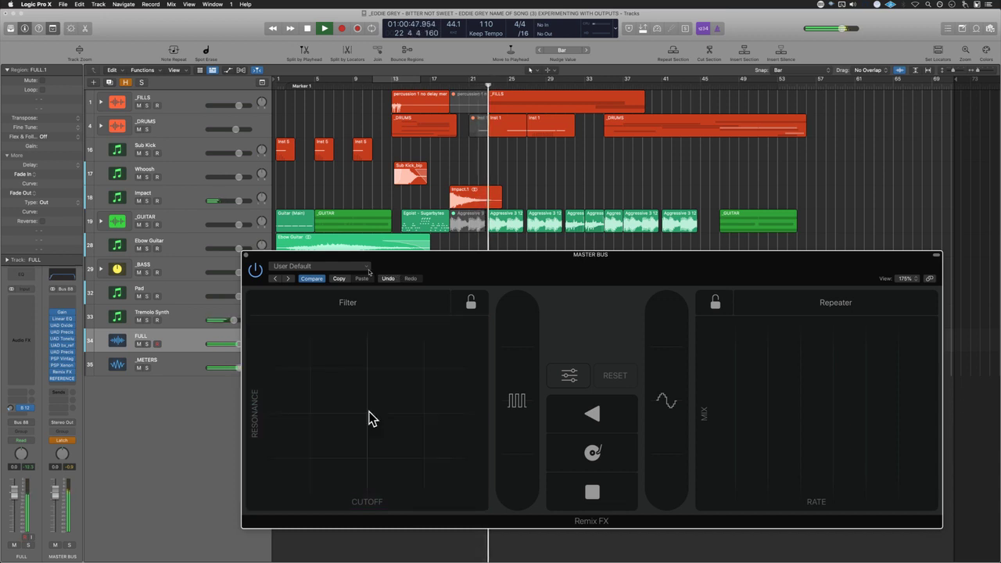
key(space)
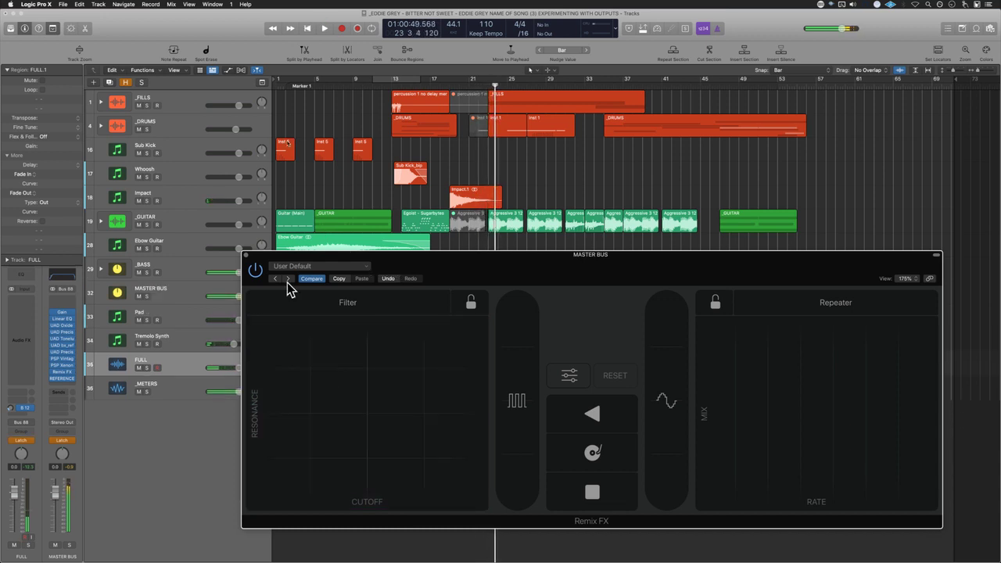
Step: Close the Remix FX window and set the automation mode of the MASTER BUS and FULL tracks back to Read
click(247, 255)
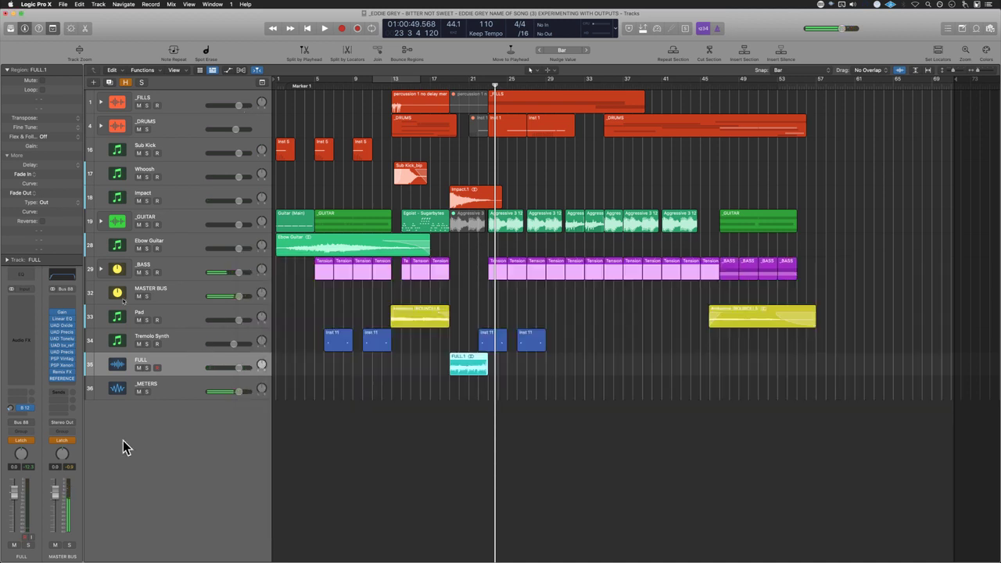
click(64, 442)
click(65, 427)
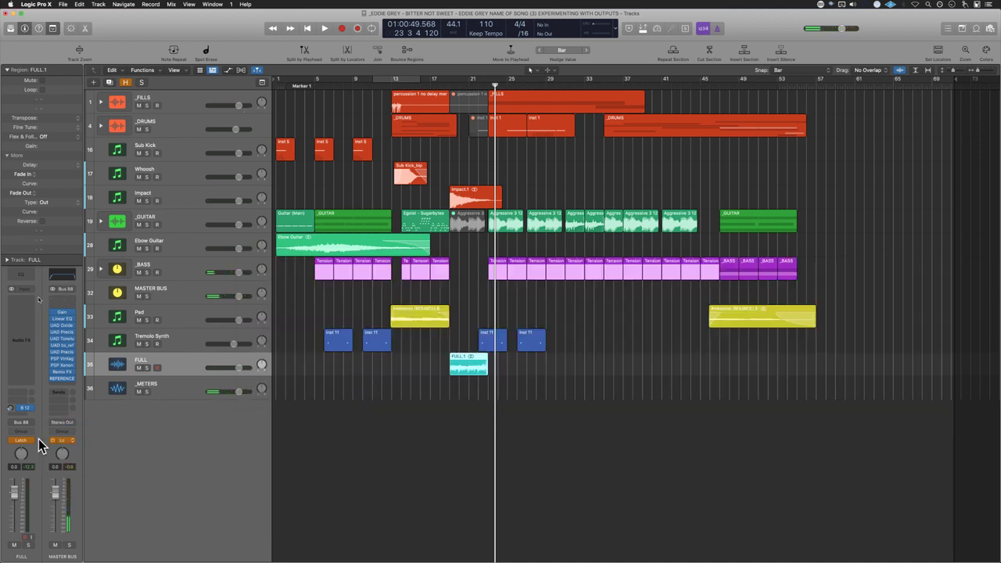
click(30, 440)
click(31, 427)
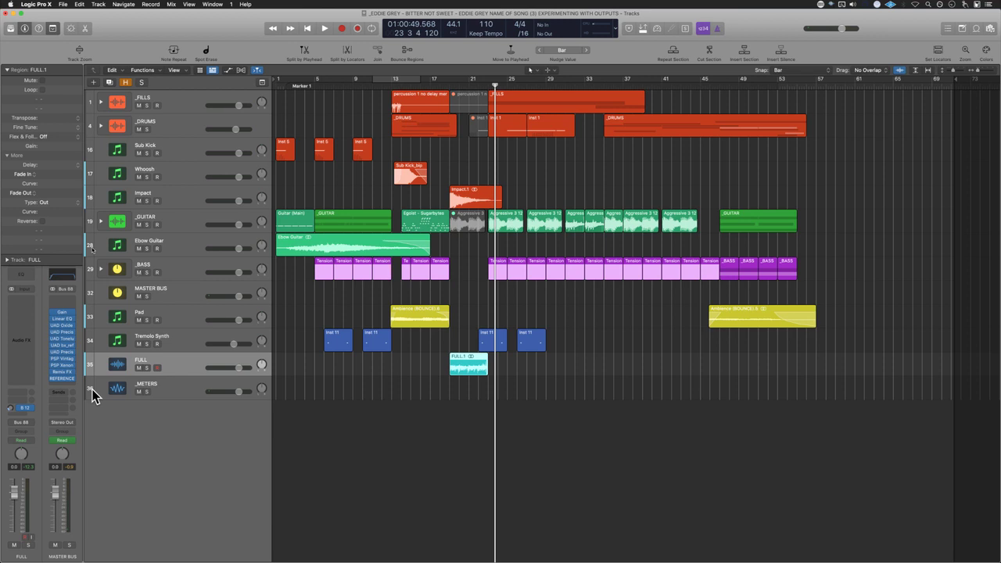
Step: Save the project and play it back from bar 18 with the MASTER BUS Remix FX open to review the filter automation
click(62, 373)
drag(636, 256, 592, 246)
click(443, 164)
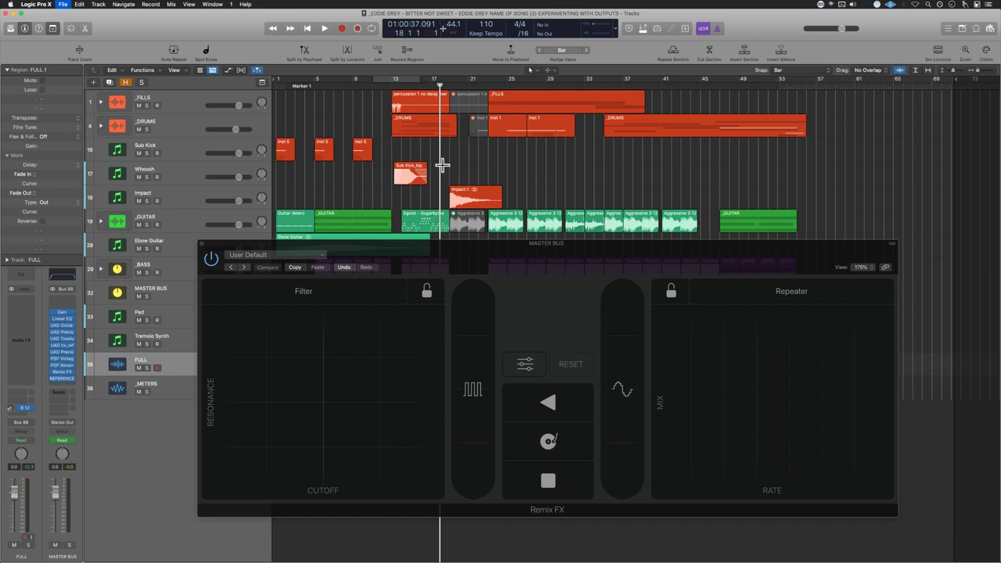
key(super+s)
key(space)
key(super+s)
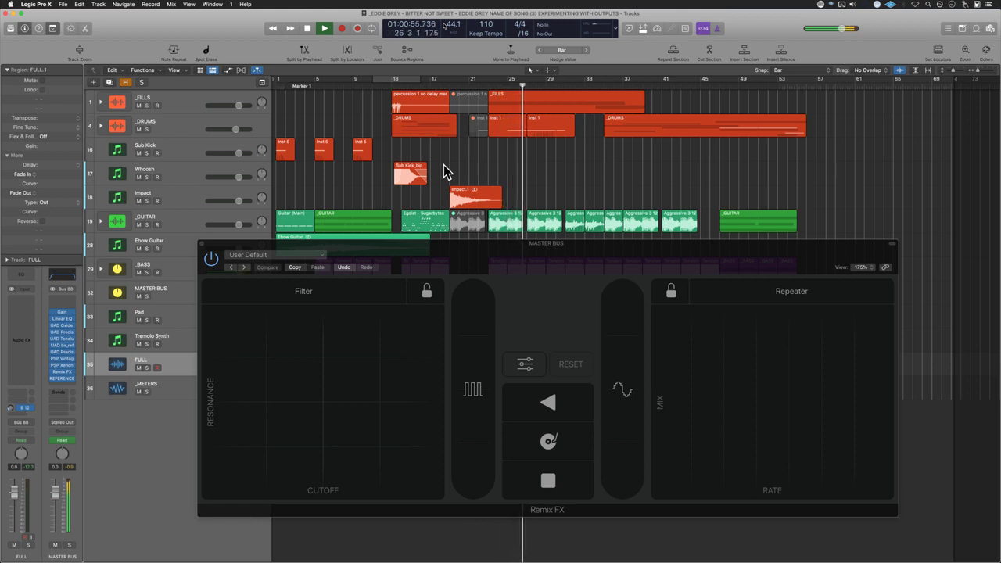
key(space)
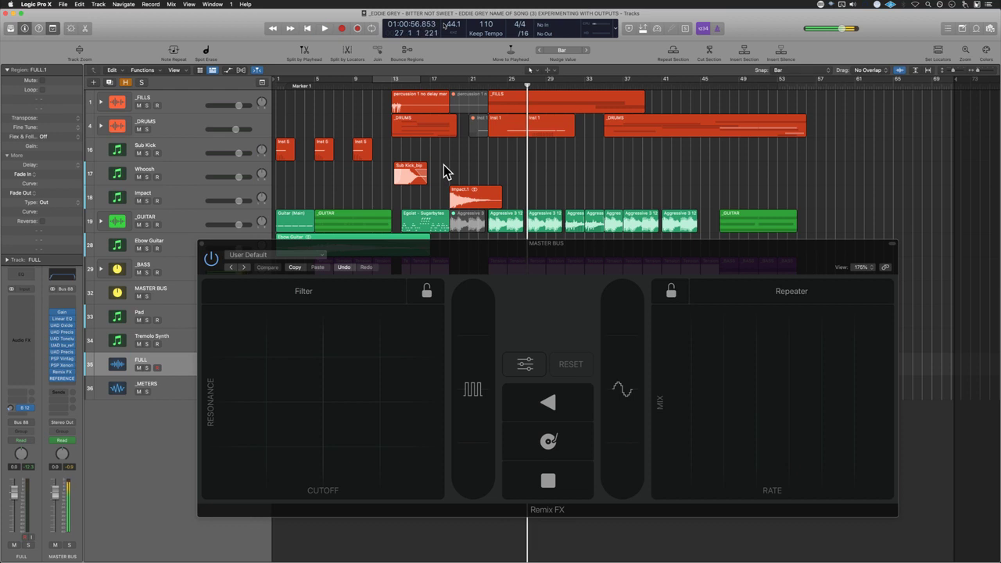
click(201, 244)
click(456, 304)
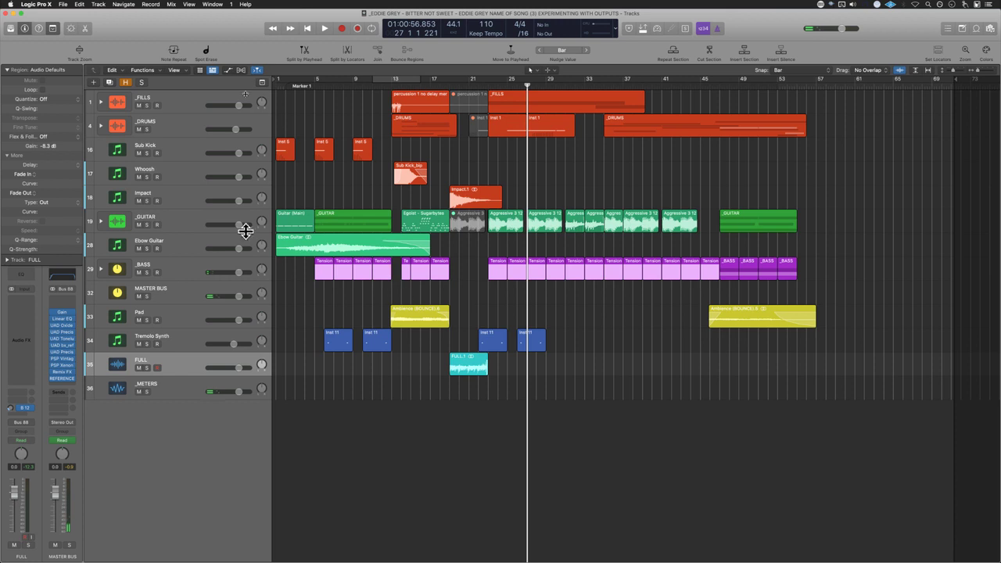
click(101, 125)
click(101, 125)
click(166, 395)
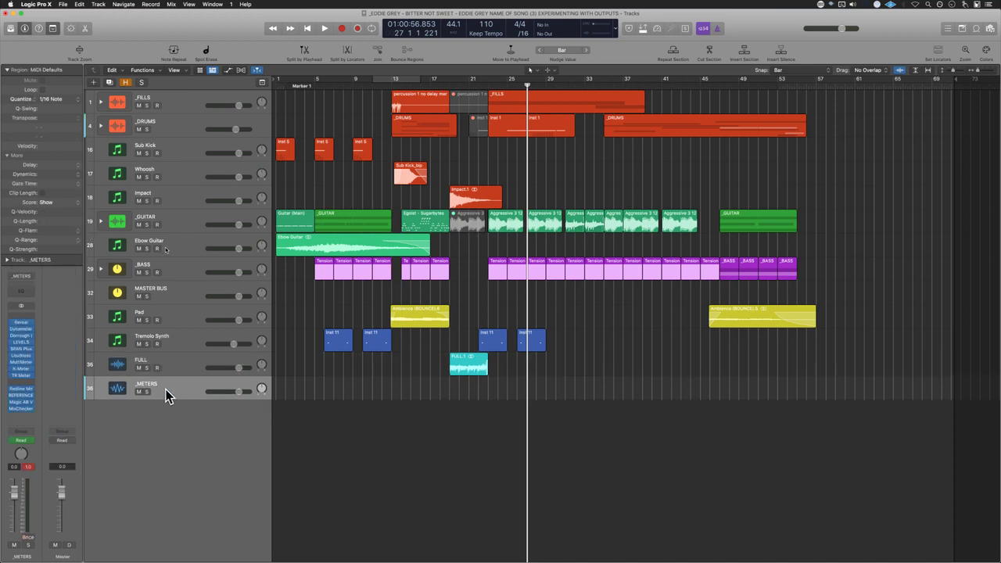
click(183, 102)
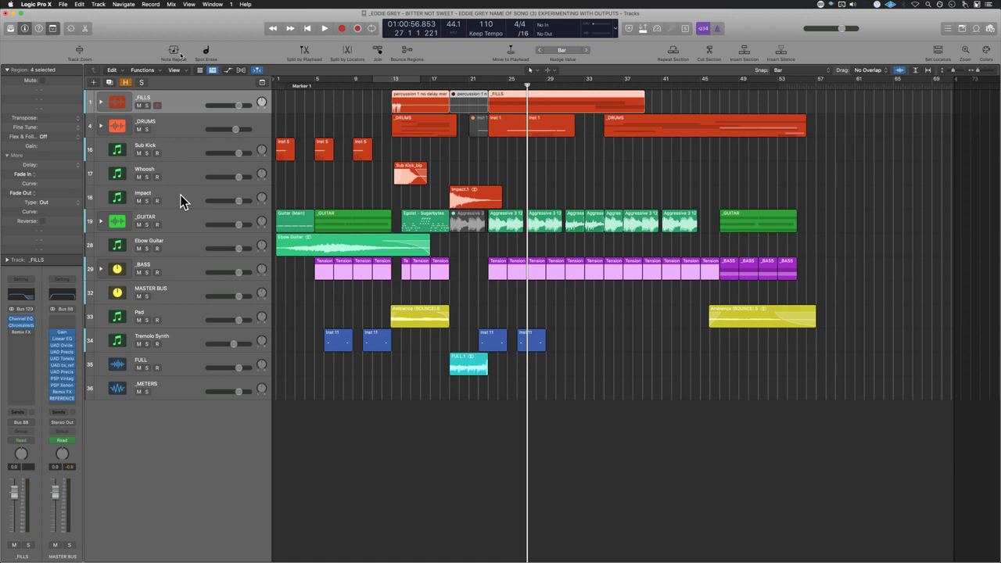
Step: Solo the expanded _DRUMS stack and listen to it from bar 13 to bar 16, ending with it unsoloed and collapsed
click(174, 121)
click(100, 125)
click(394, 87)
click(146, 129)
key(space)
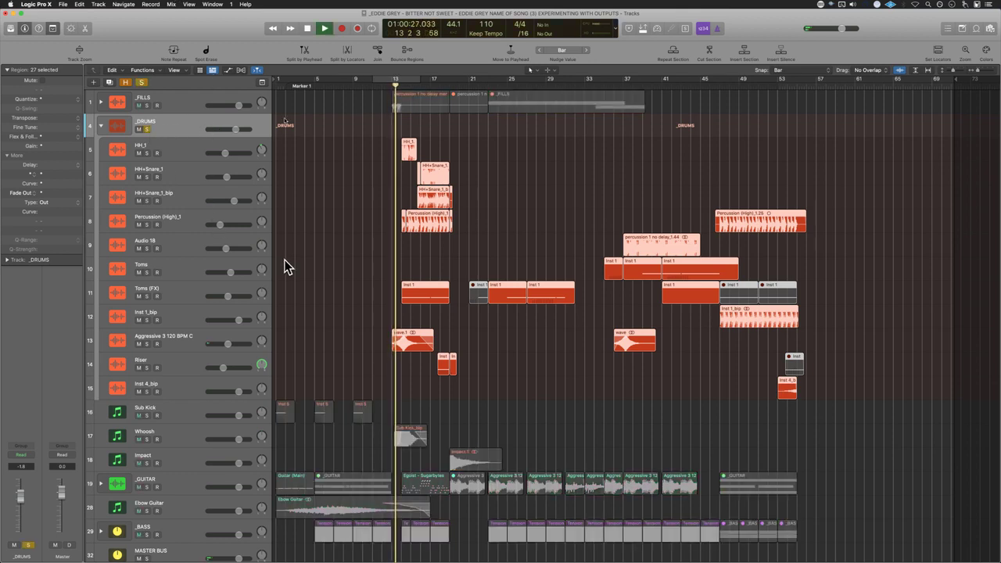
key(super+Right)
key(super+Right)
key(super+Right)
key(super+Right)
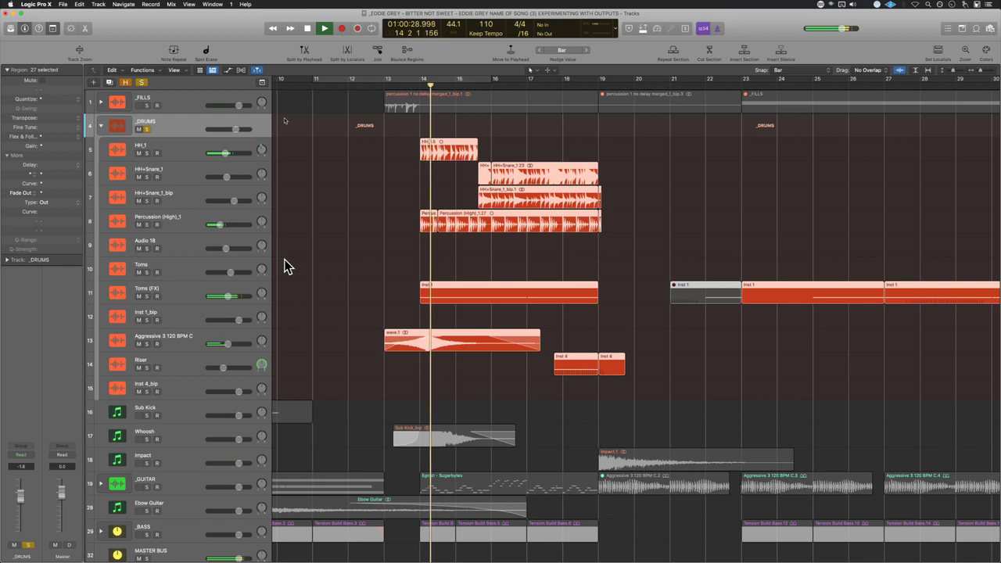
key(super+Left)
key(super+Left)
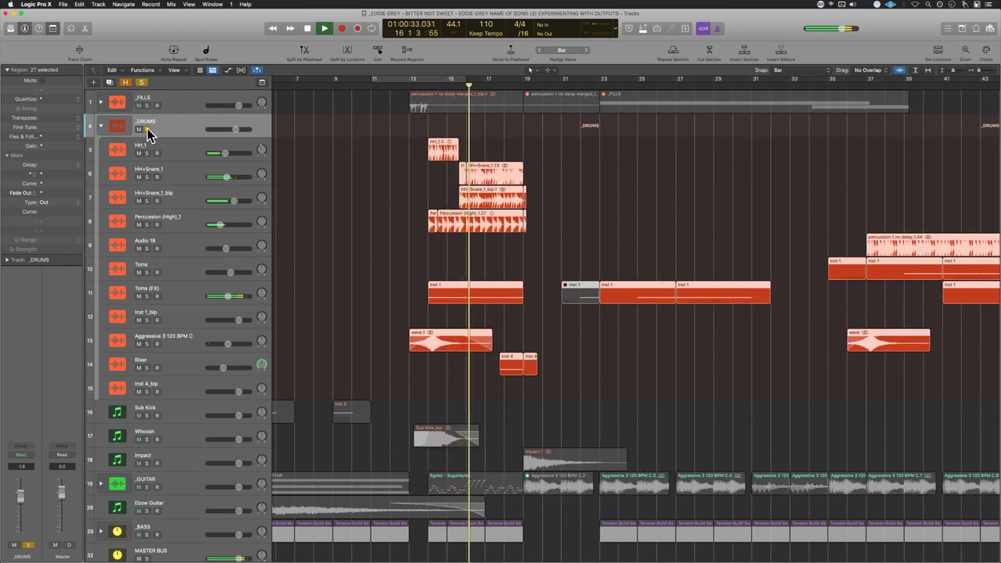
click(147, 130)
click(100, 125)
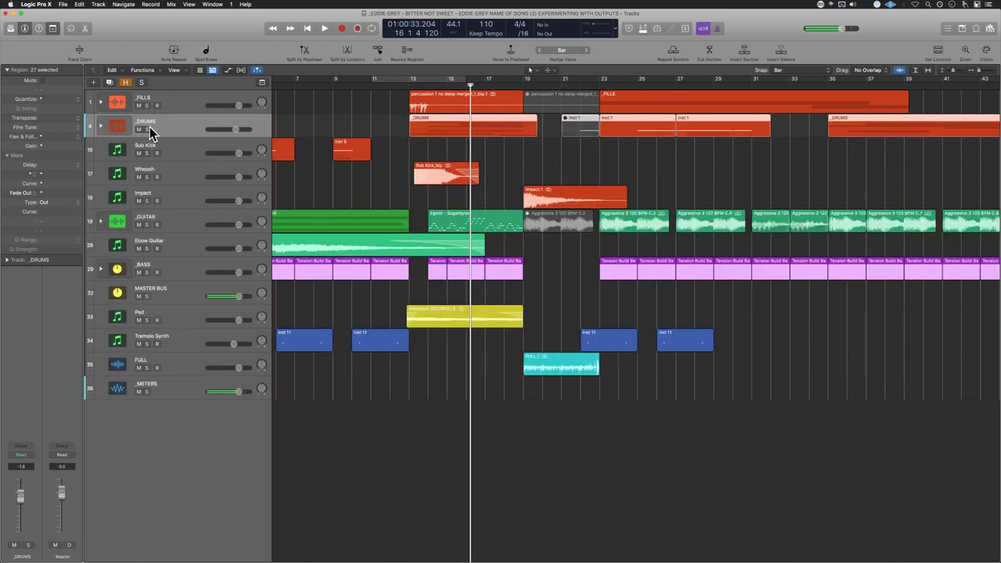
Step: Group the tracks HH_1 through Inst 4_bip inside _DRUMS into a nested summing stack
click(100, 127)
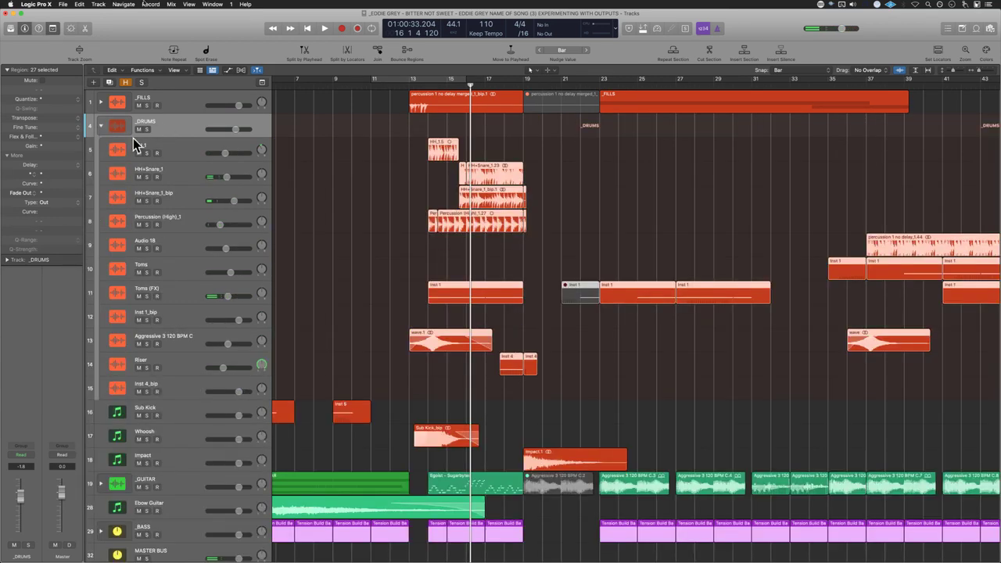
click(191, 157)
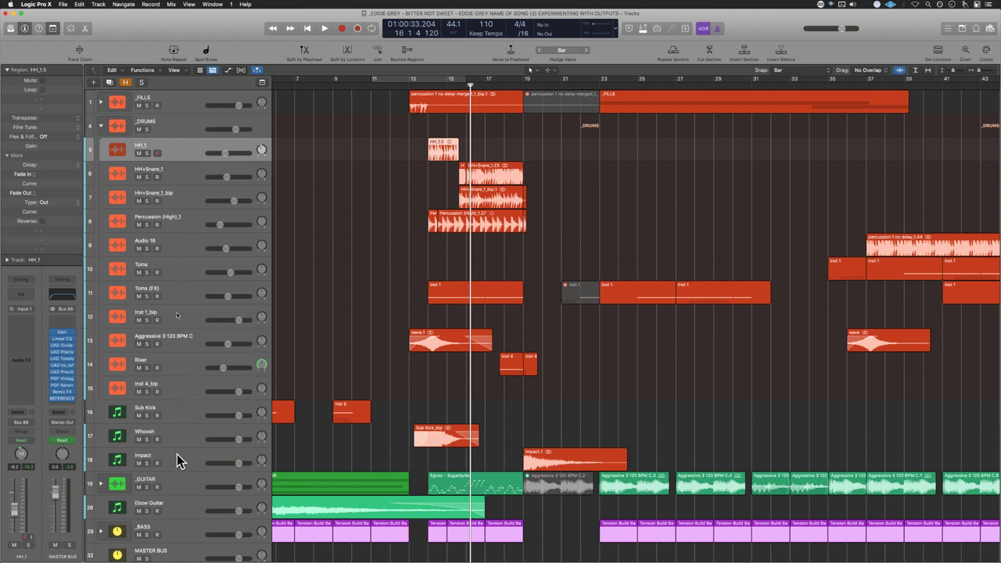
key(super+a)
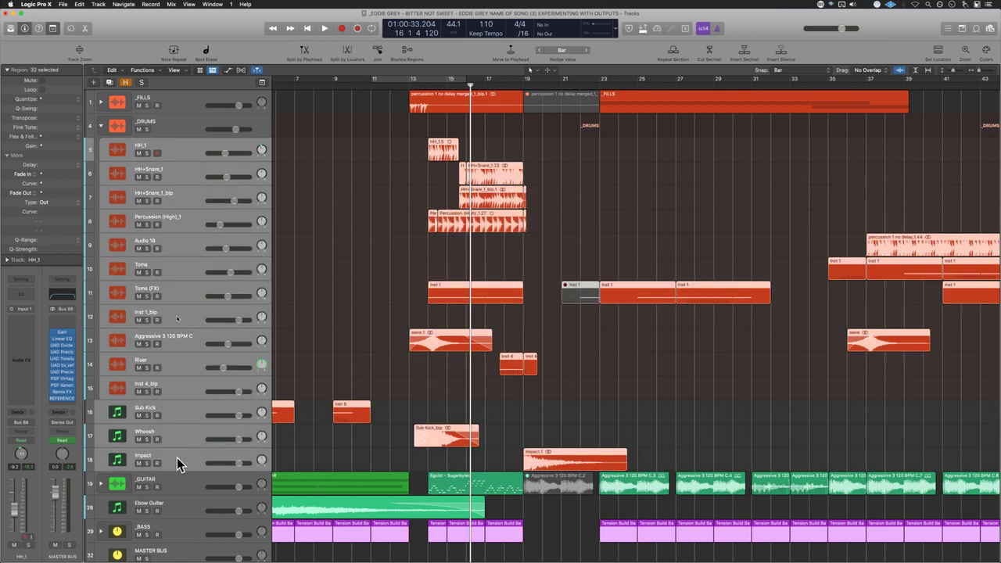
click(176, 454)
click(179, 438)
click(178, 394)
shift+click(182, 156)
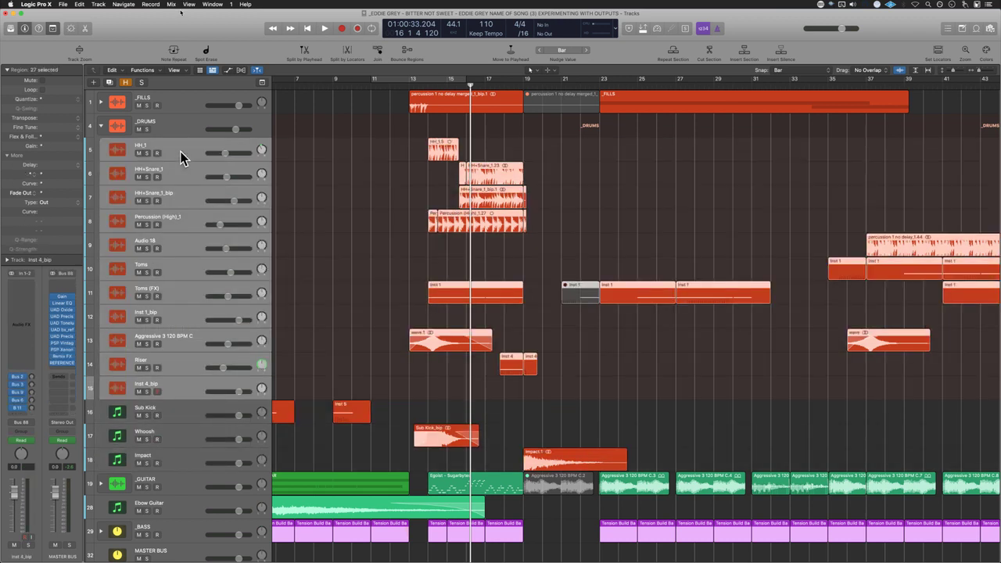
key(super+shift+d)
key(Return)
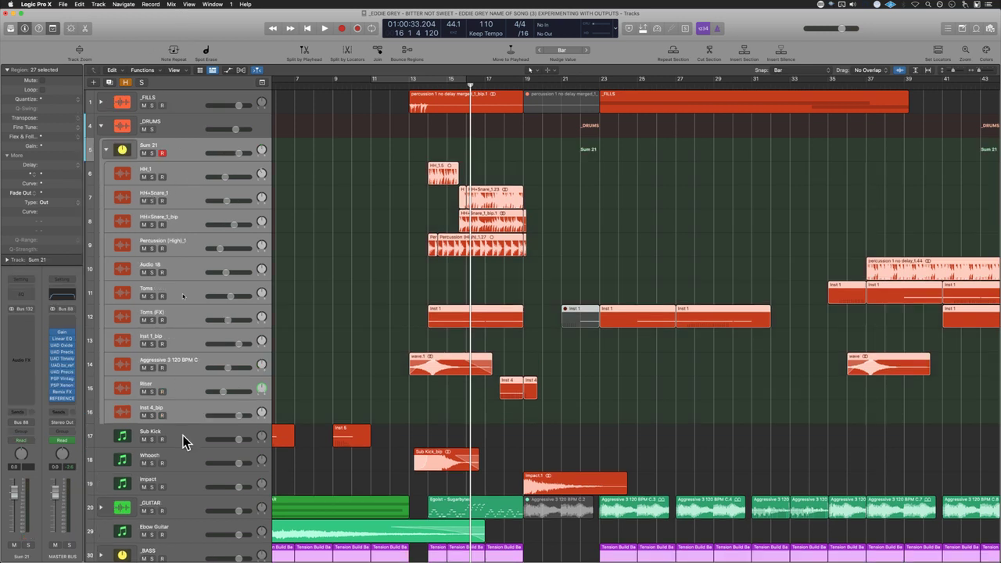
Step: Move the Sub Kick, Whoosh and Impact tracks into _DRUMS above the Sum 21 stack, and select Sum 21
click(186, 442)
drag(181, 441, 185, 151)
click(184, 222)
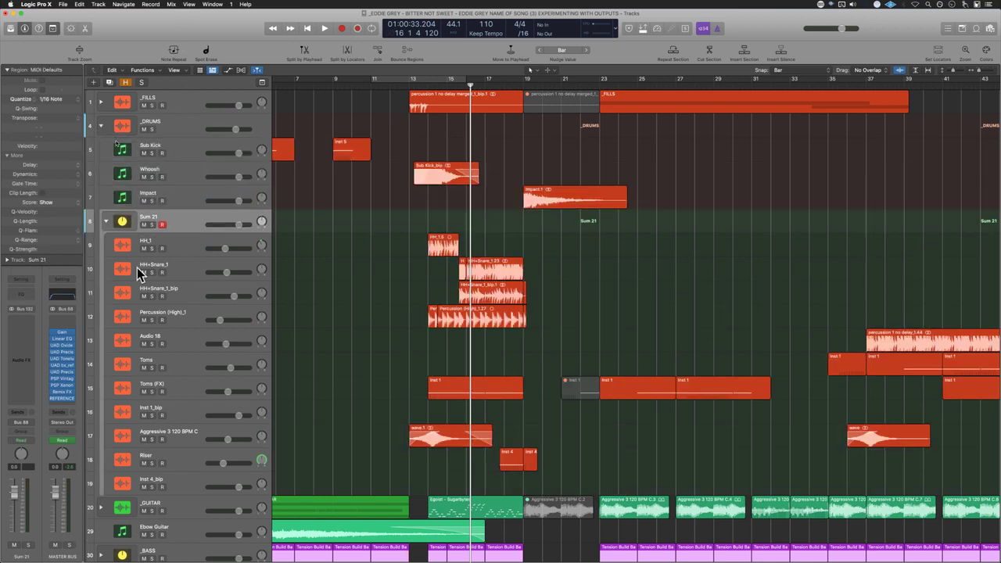
click(28, 325)
click(28, 321)
click(25, 325)
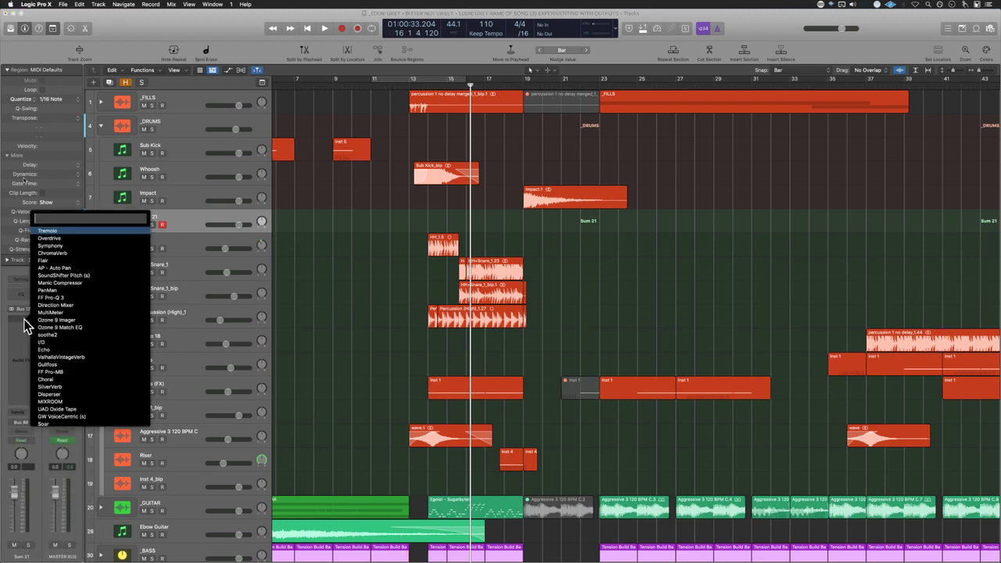
text(remix)
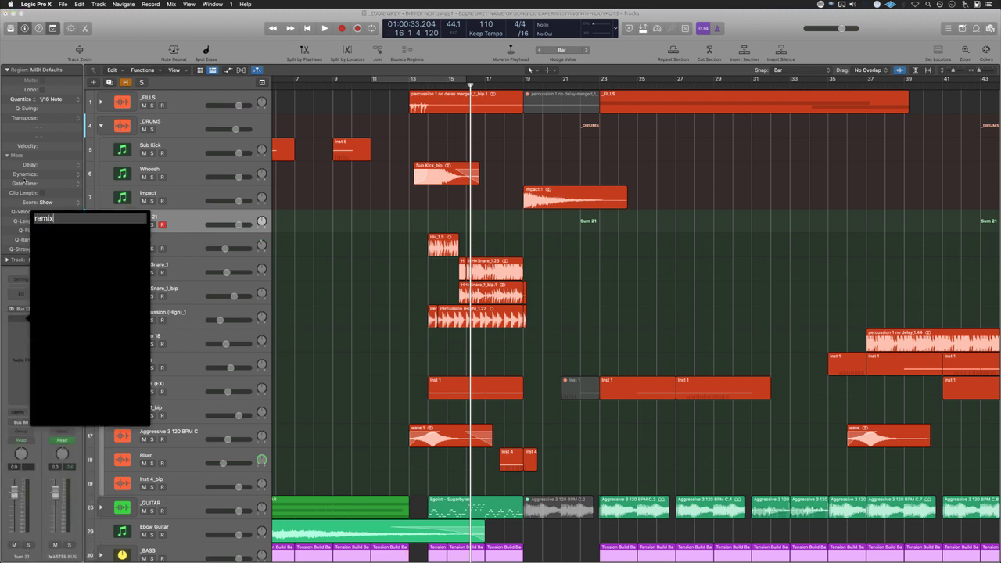
key(BackSpace)
key(BackSpace)
key(BackSpace)
key(BackSpace)
key(BackSpace)
click(209, 319)
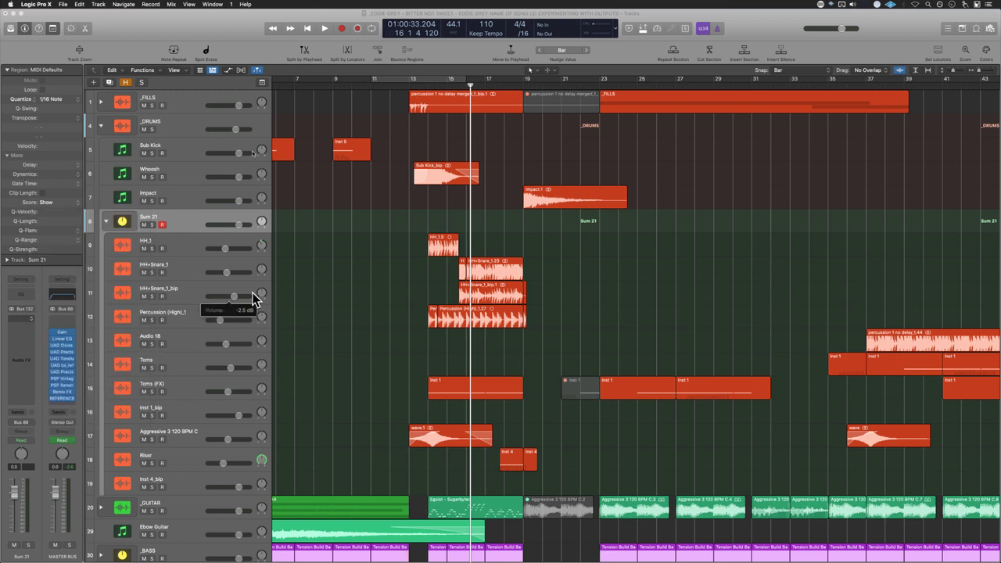
Step: Insert the Specialized plug-in Remix FX in stereo on the Sum 21 stack
click(25, 322)
scroll(48, 419, down, 10)
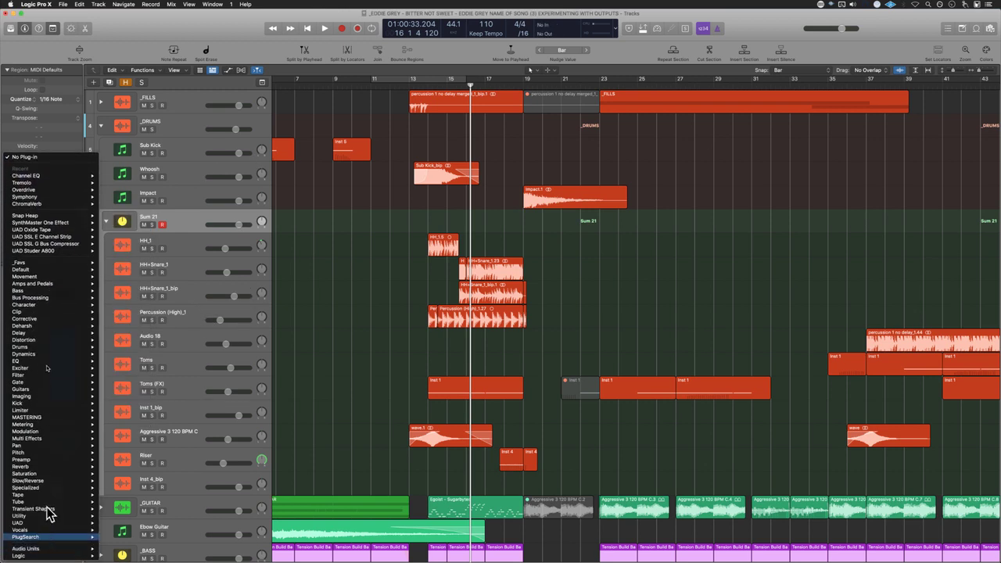
mouse_move(47, 517)
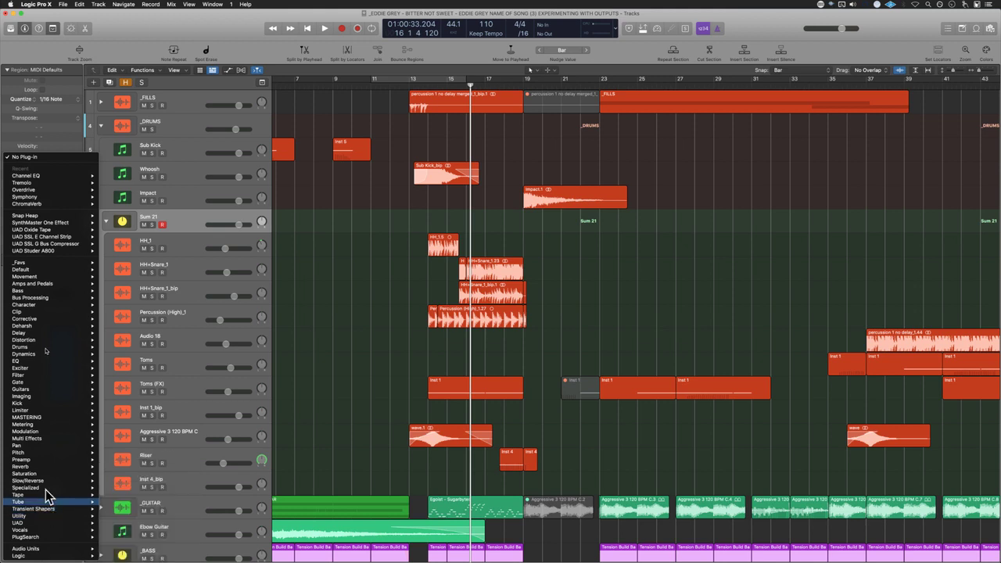
mouse_move(47, 490)
mouse_move(123, 530)
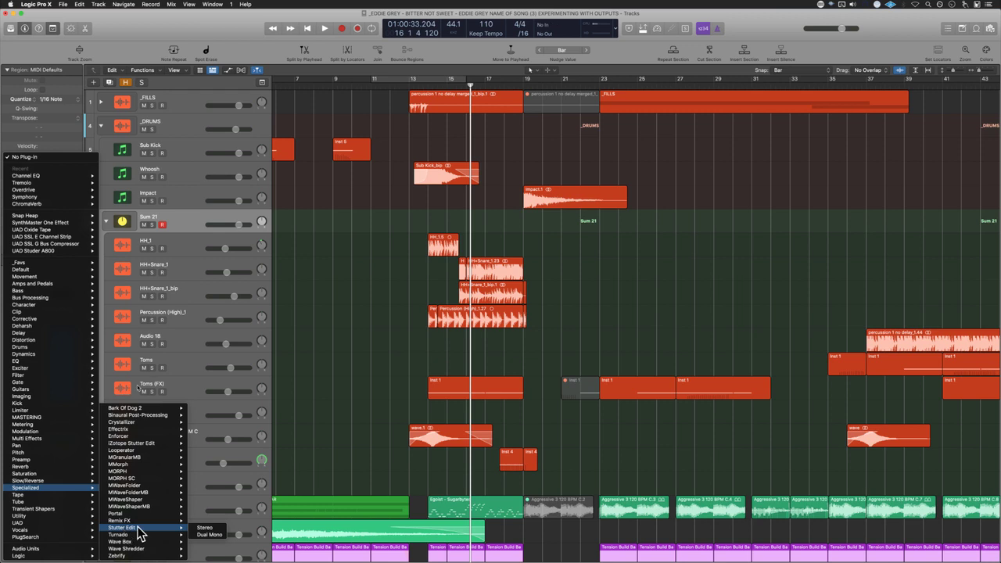
click(215, 522)
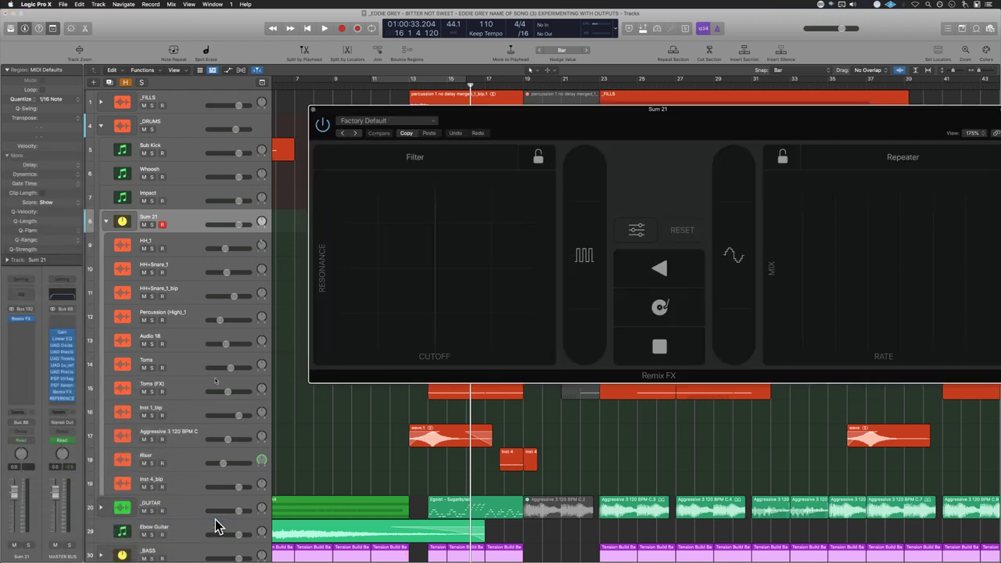
Step: Play from bar 13 to bar 19 with Sum 21's Remix FX settings expanded, trying out the Repeater pad live
drag(769, 125, 545, 362)
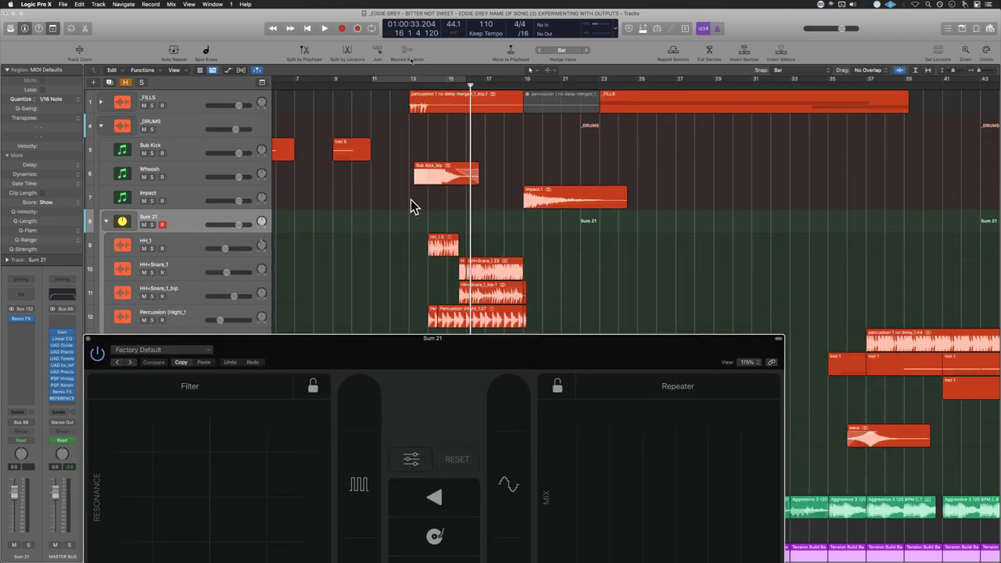
click(410, 200)
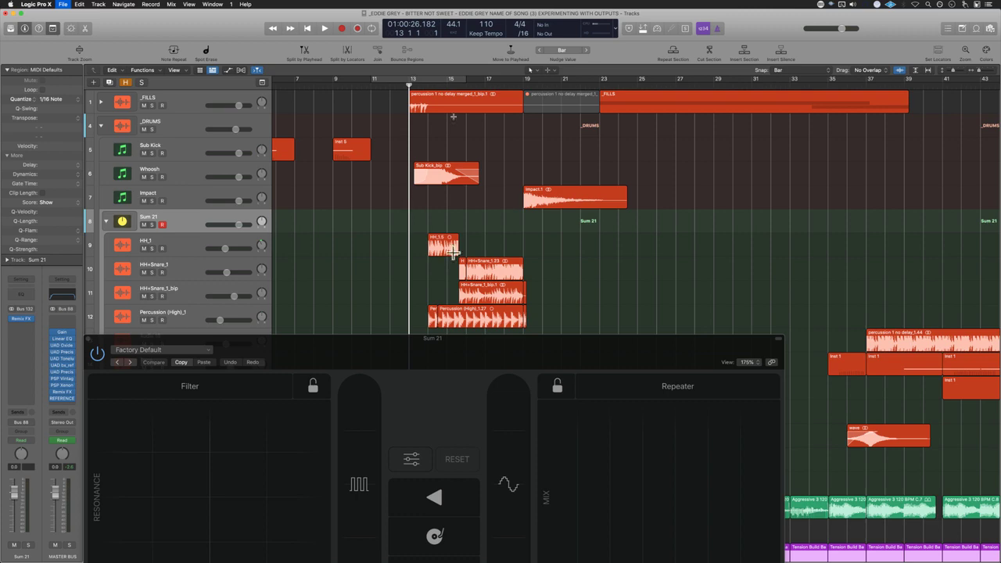
drag(526, 362, 510, 329)
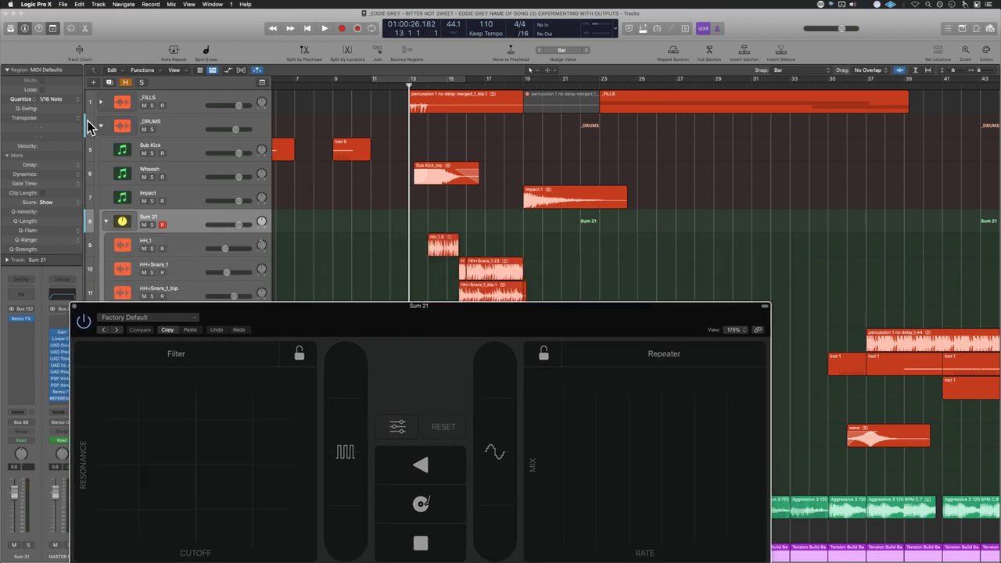
key(space)
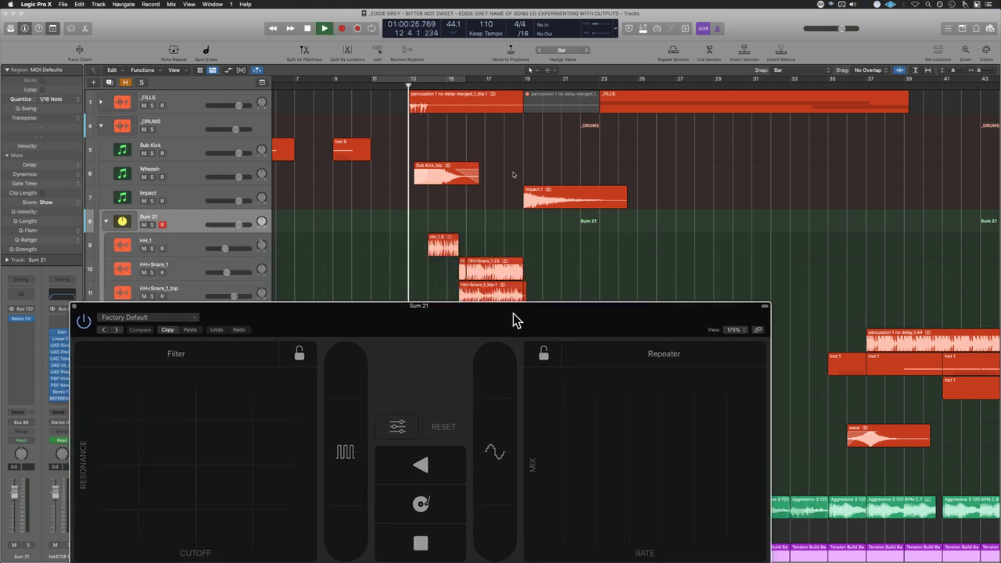
drag(511, 316, 501, 225)
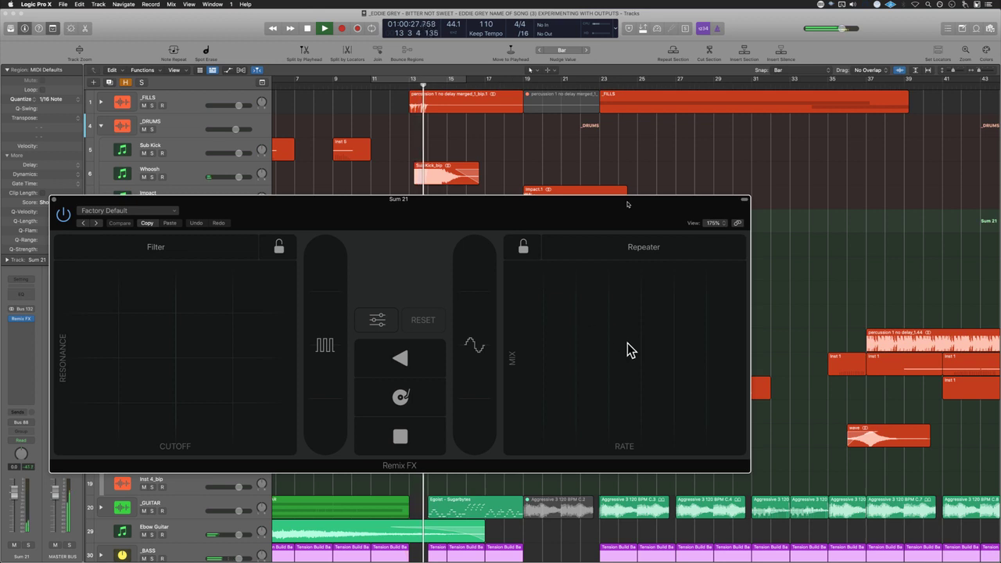
click(377, 319)
drag(655, 342, 655, 341)
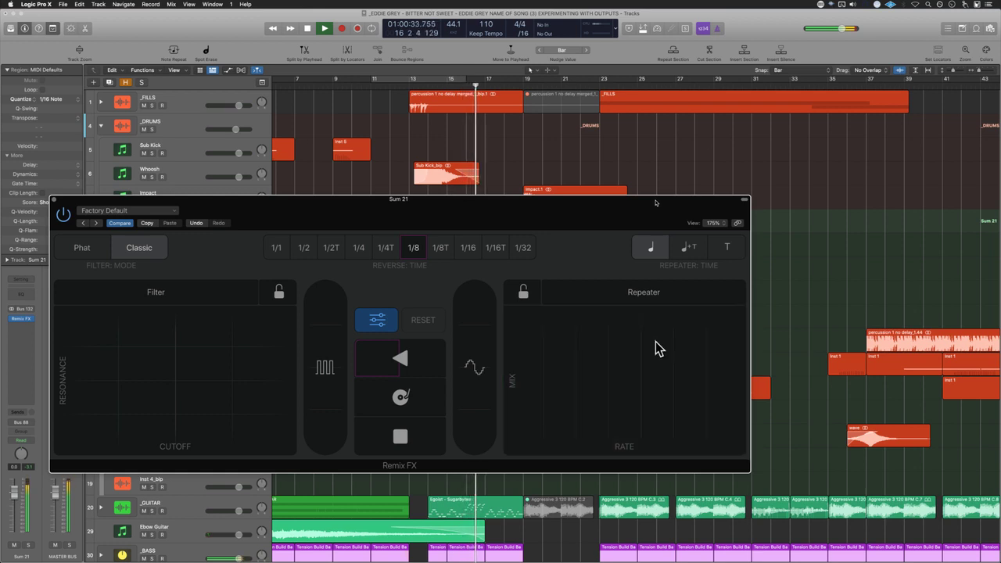
drag(655, 341, 659, 353)
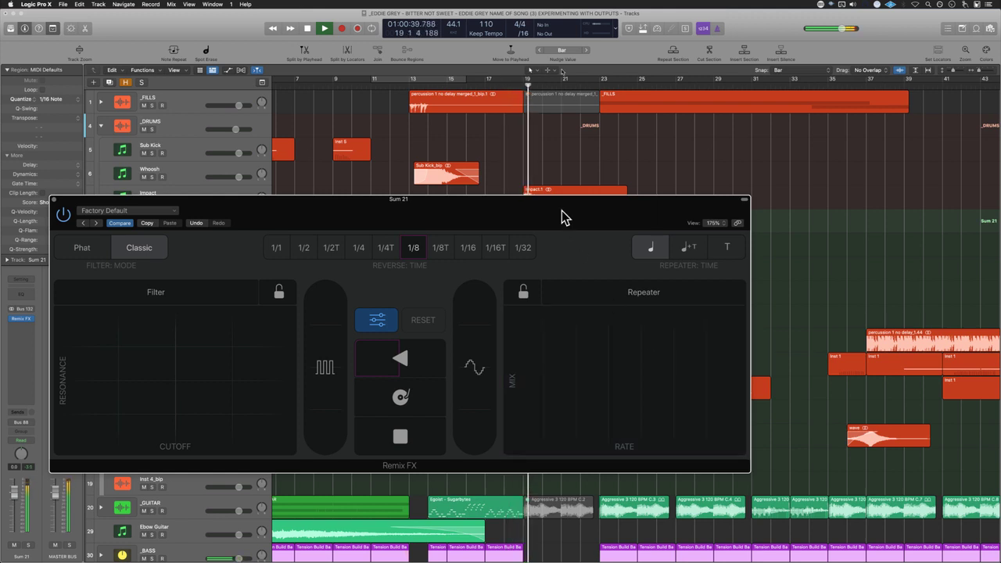
drag(562, 211, 612, 367)
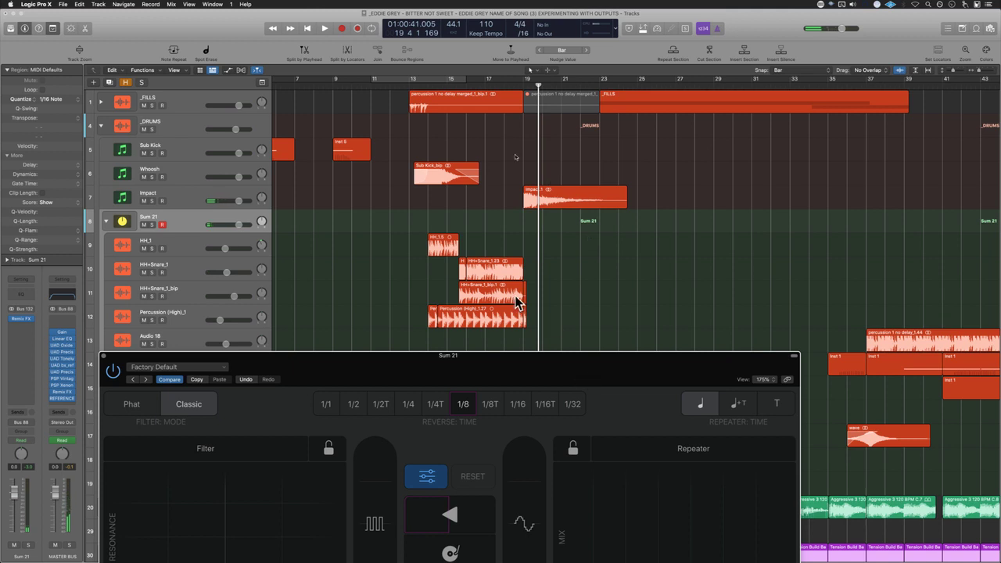
Step: Solo the _DRUMS stack and try the Remix FX plug-in on Sum 21 while listening from bar 17 past bar 19
key(super+Right)
key(super+Right)
key(super+Right)
click(372, 80)
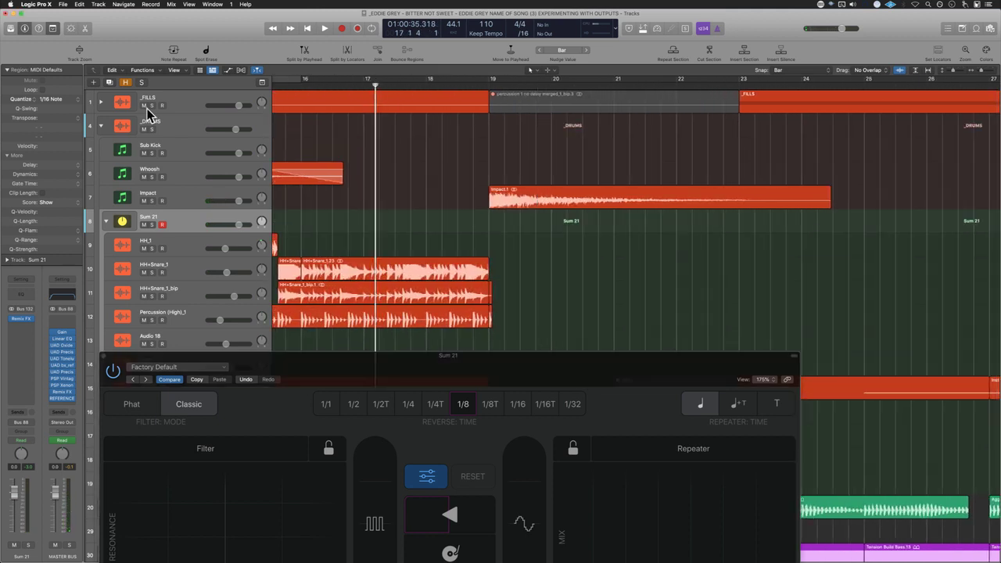
click(151, 129)
key(space)
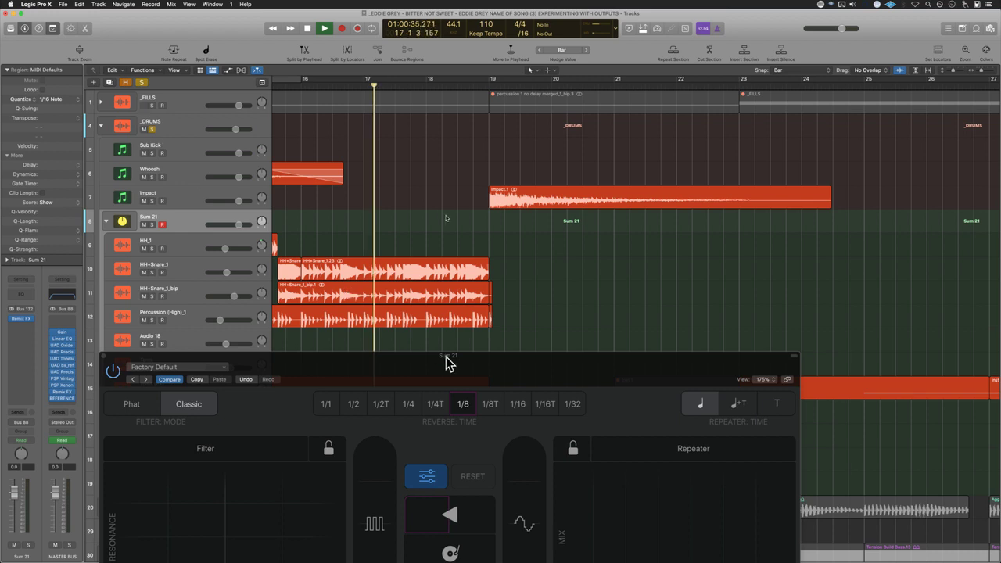
drag(628, 365, 613, 348)
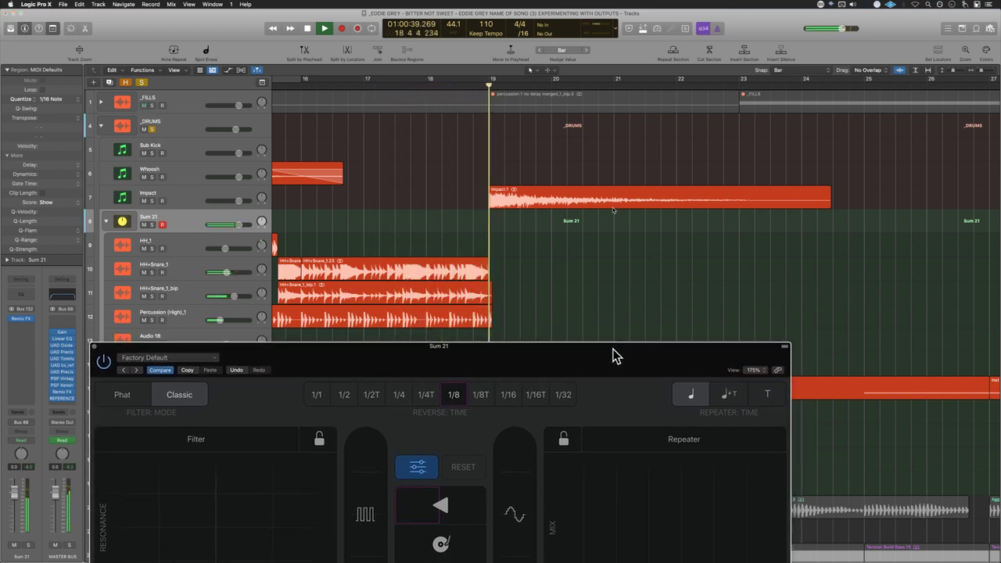
key(space)
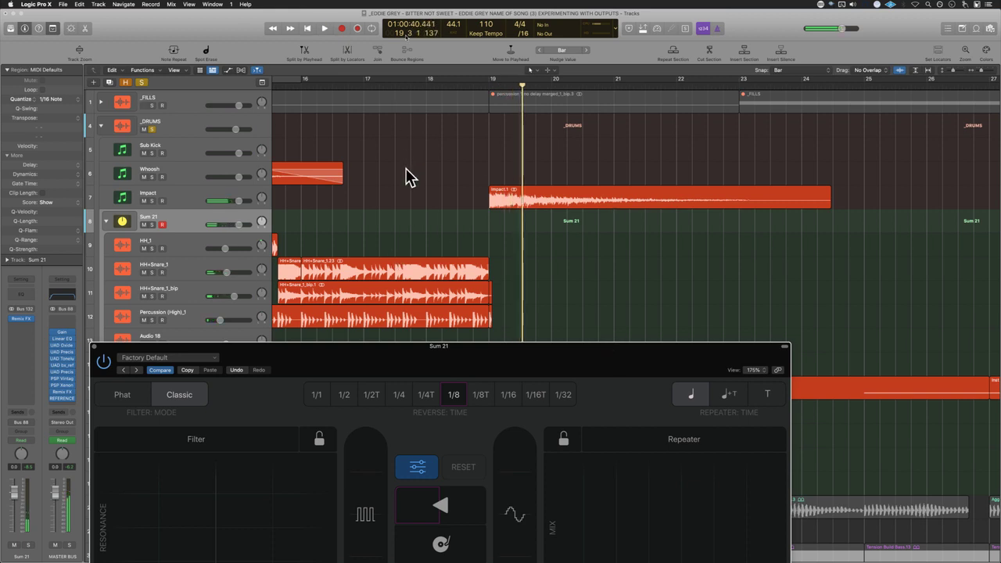
Step: Record a Remix FX Repeater automation pass on Sum 21 in Latch mode from bar 17, and return the track to Read
drag(537, 362, 519, 252)
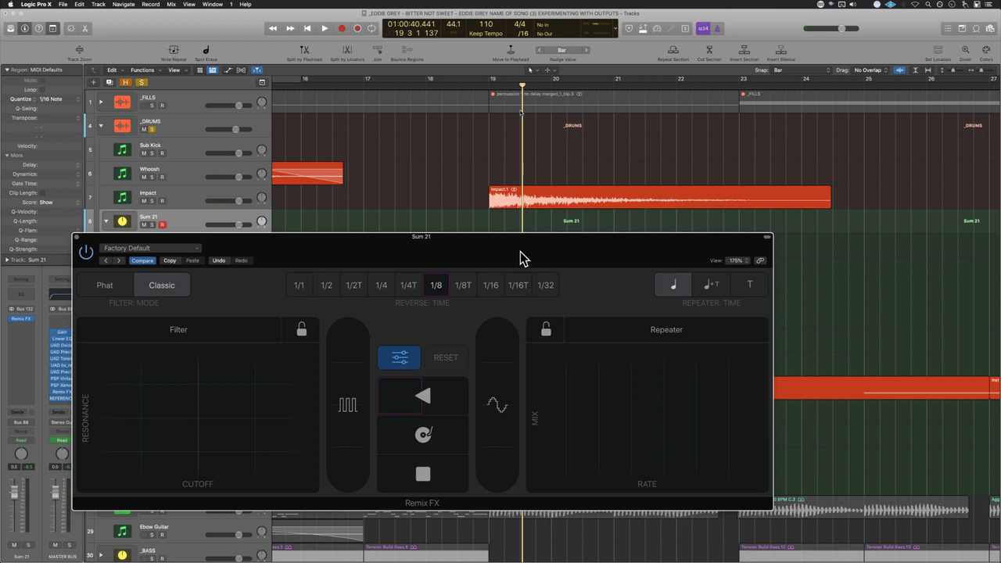
drag(536, 253, 509, 261)
click(357, 224)
key(space)
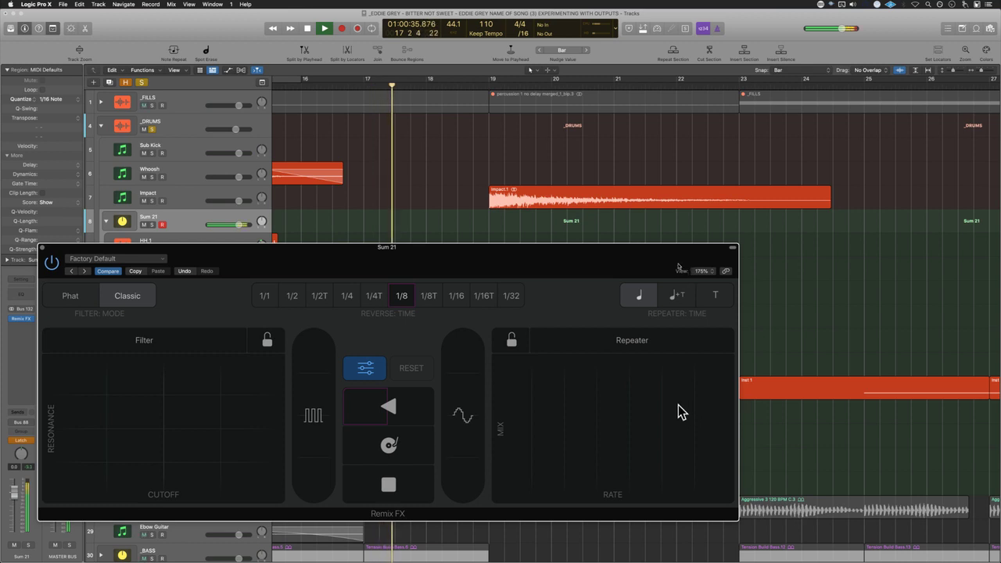
drag(654, 399, 654, 398)
key(space)
drag(474, 266, 632, 405)
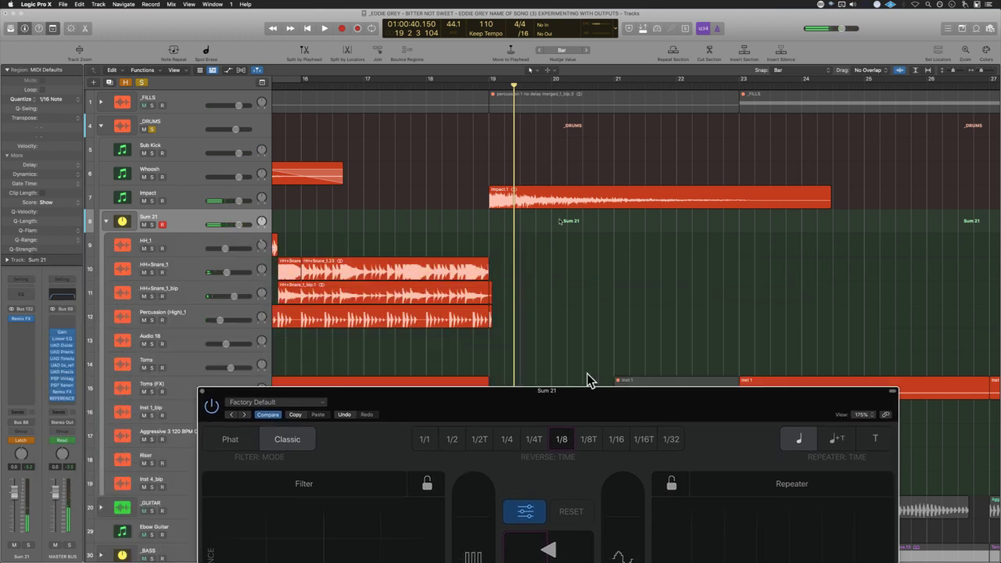
click(22, 440)
click(35, 428)
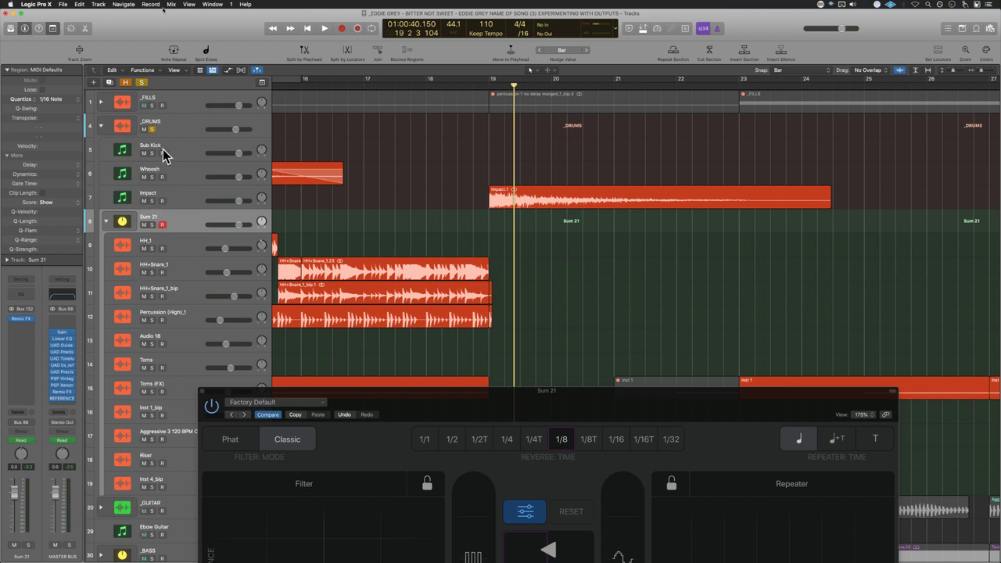
Step: Play back from bar 17 with track automation shown, displaying Sum 21's Remix FX: Repeater On/Off lane
click(371, 243)
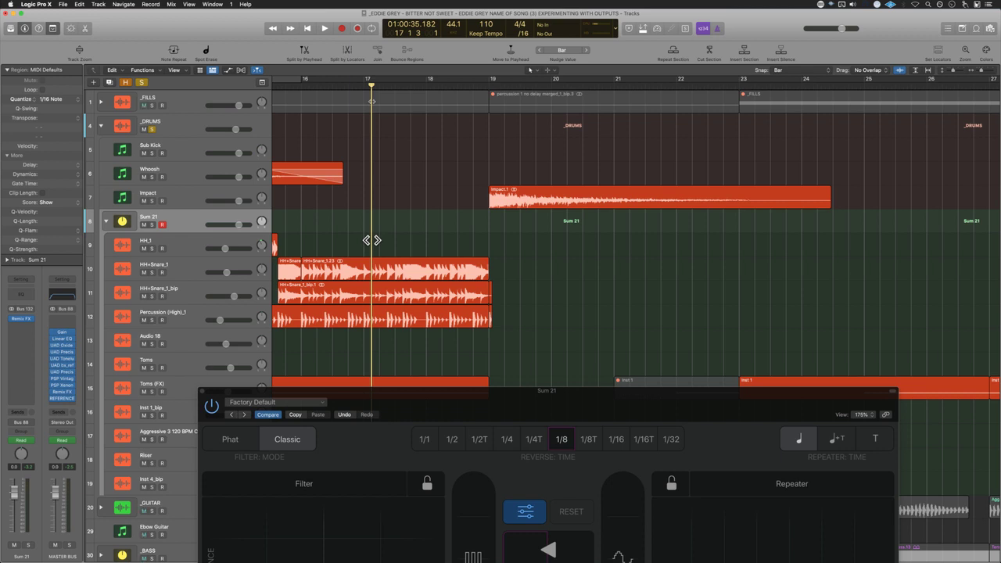
key(space)
key(a)
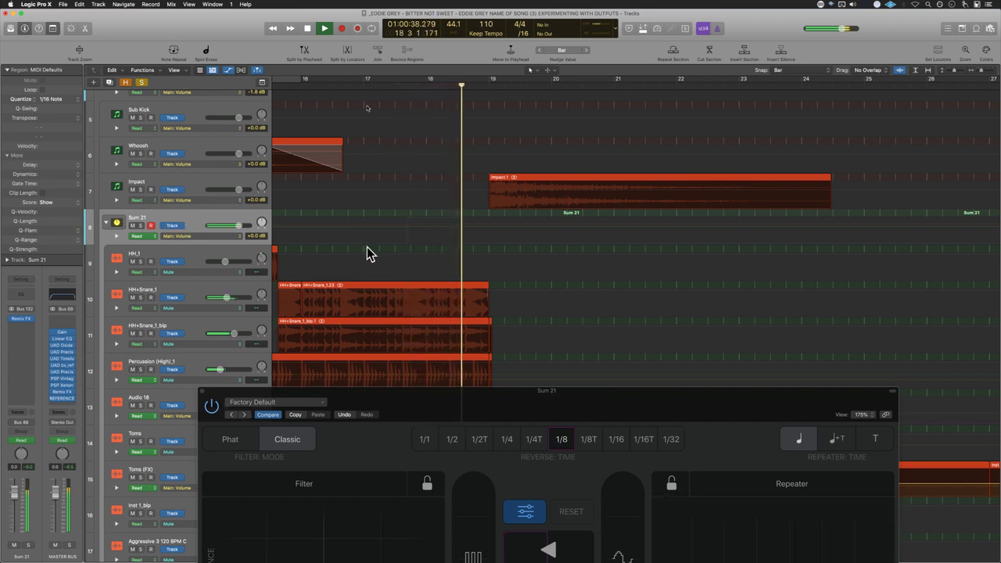
key(space)
drag(573, 394, 557, 423)
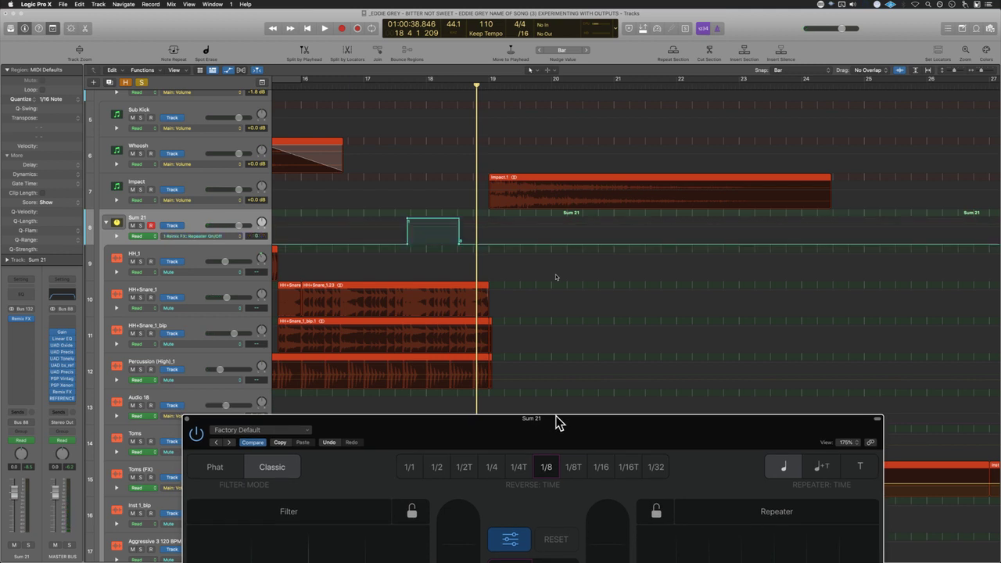
Step: Move the end of Sum 21's Repeater On section back to about three quarters of a beat after bar 18 starts
click(322, 82)
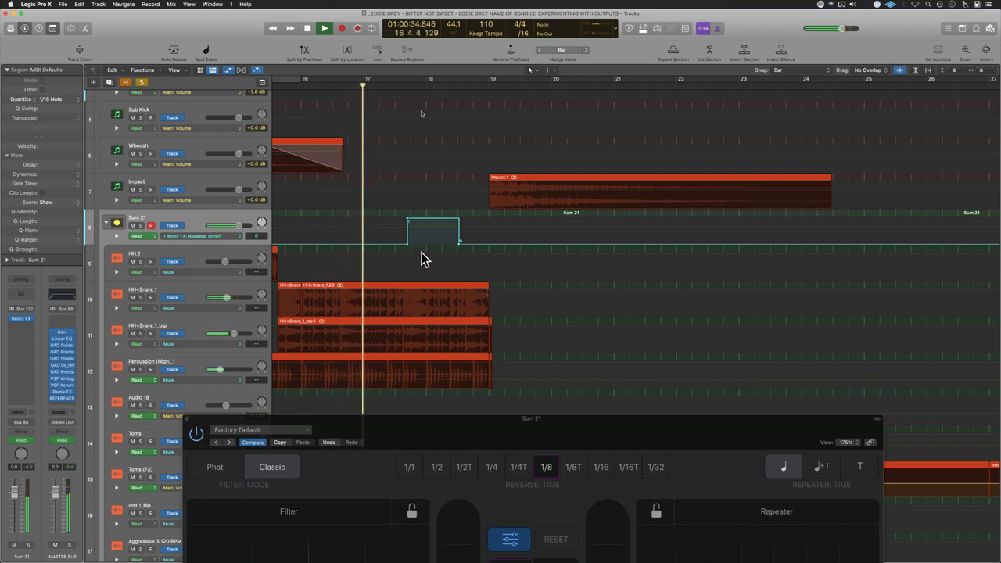
key(super+Right)
key(super+Right)
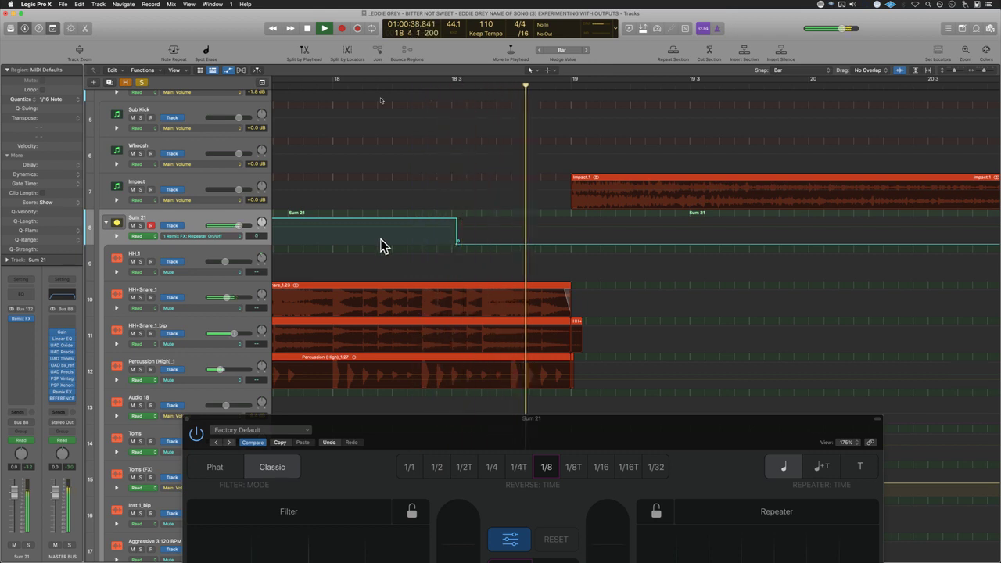
scroll(384, 243, left, 2)
key(space)
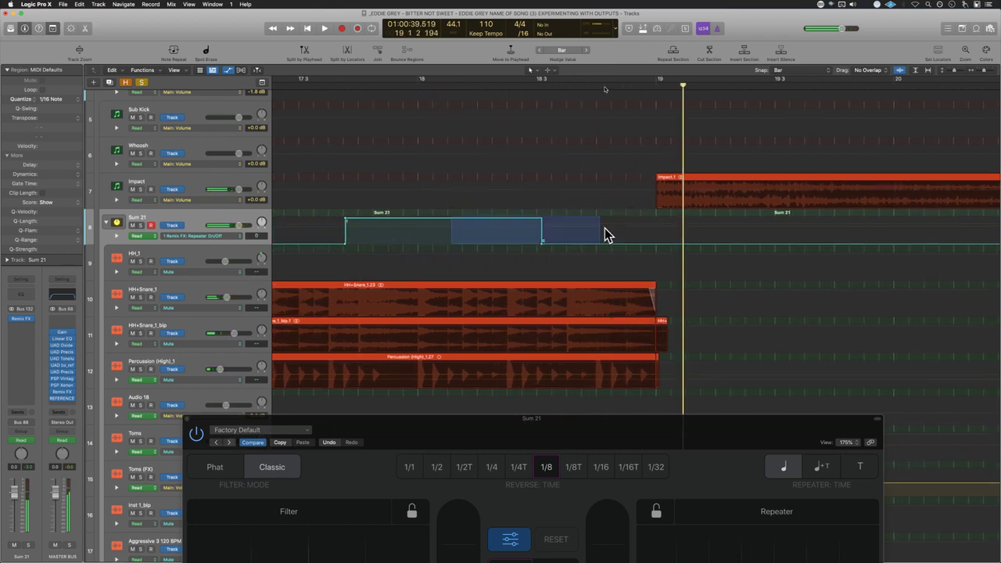
drag(544, 245, 462, 242)
Step: Shorten the Repeater On section to end about half a beat into bar 18, checking it by playback before and after
click(299, 83)
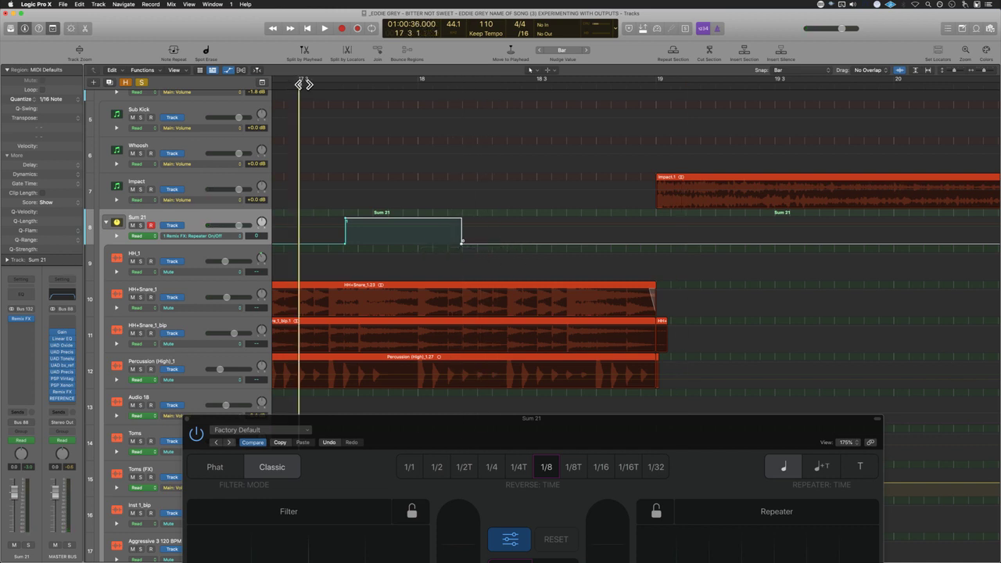
key(space)
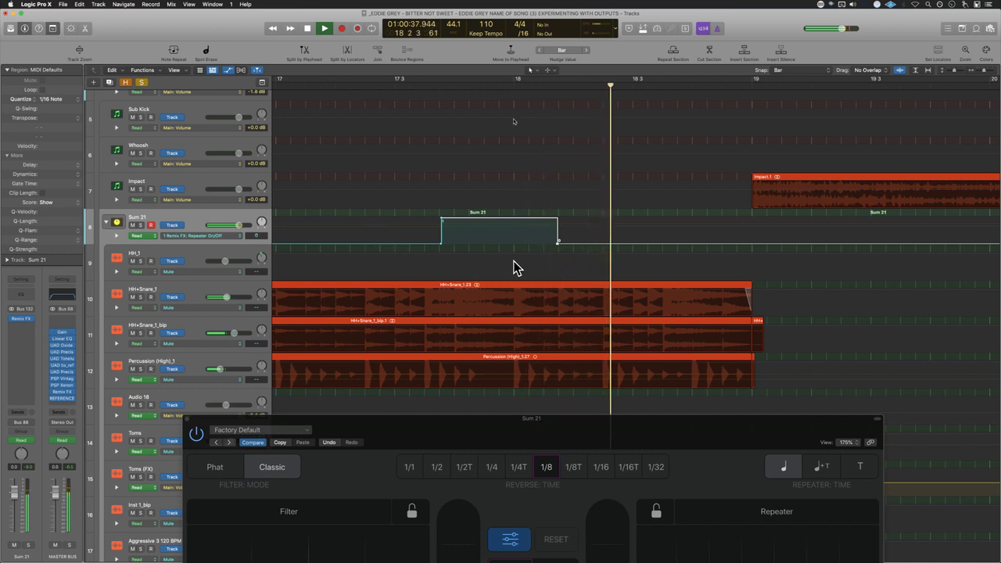
drag(580, 235, 545, 243)
click(560, 246)
click(383, 85)
key(space)
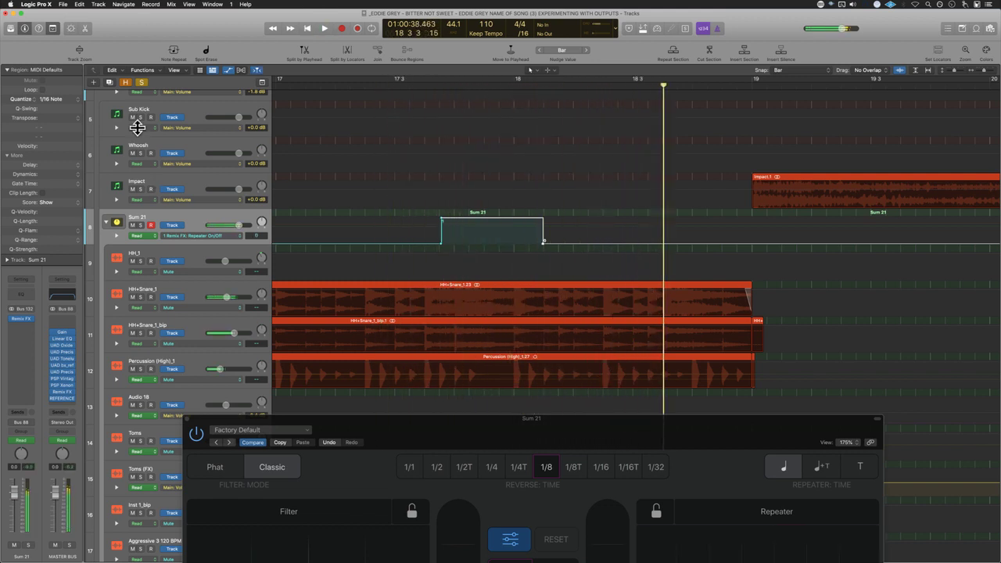
Step: Unsolo _DRUMS and trim the Repeater On section to end about a quarter beat into bar 18, listening in the full mix
click(292, 86)
key(space)
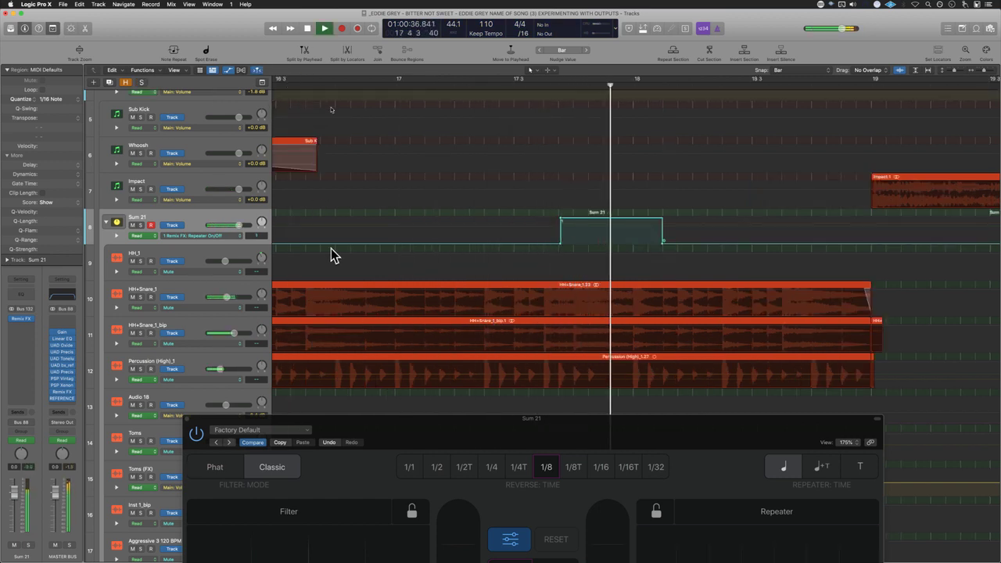
key(space)
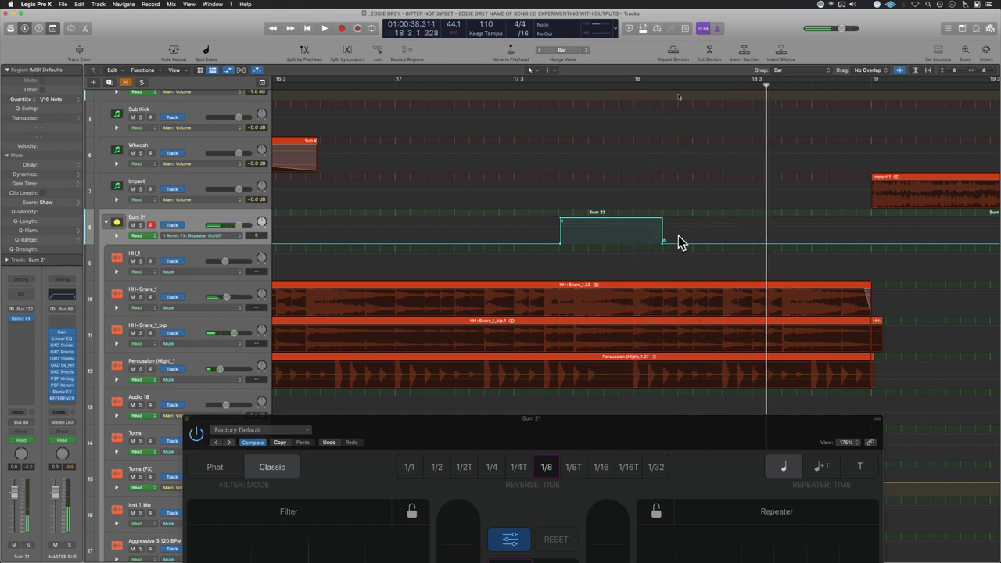
drag(663, 243, 650, 244)
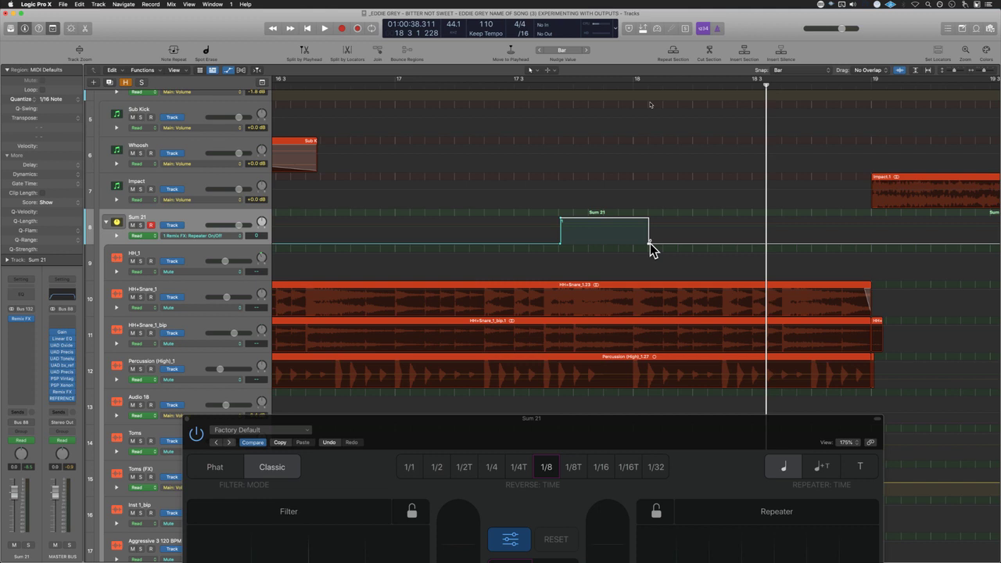
key(space)
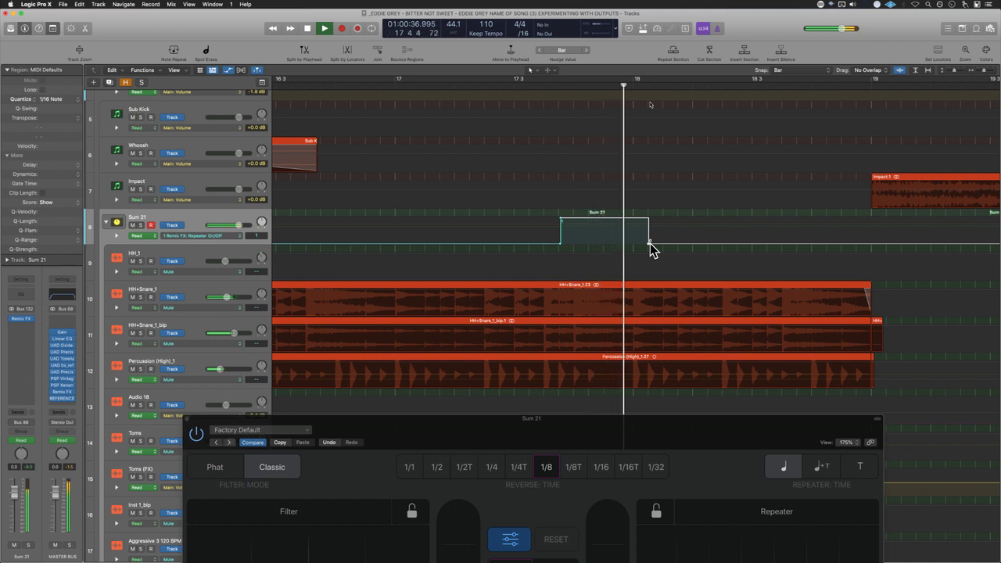
key(space)
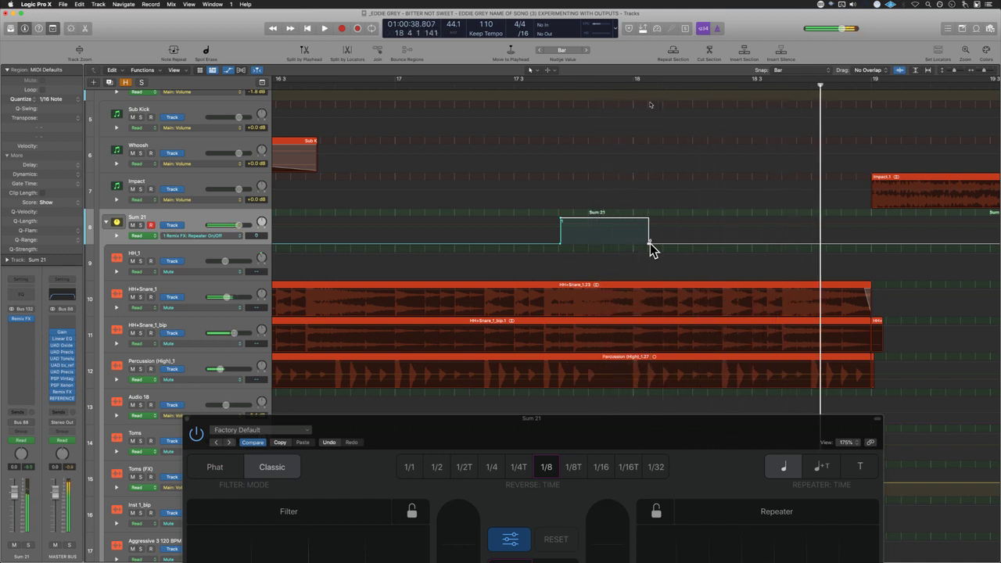
Step: Display Sum 21's Remix FX: Repeater Mix automation and lower it to about 0.5 over the repeated section ending at bar 18
drag(641, 434, 632, 329)
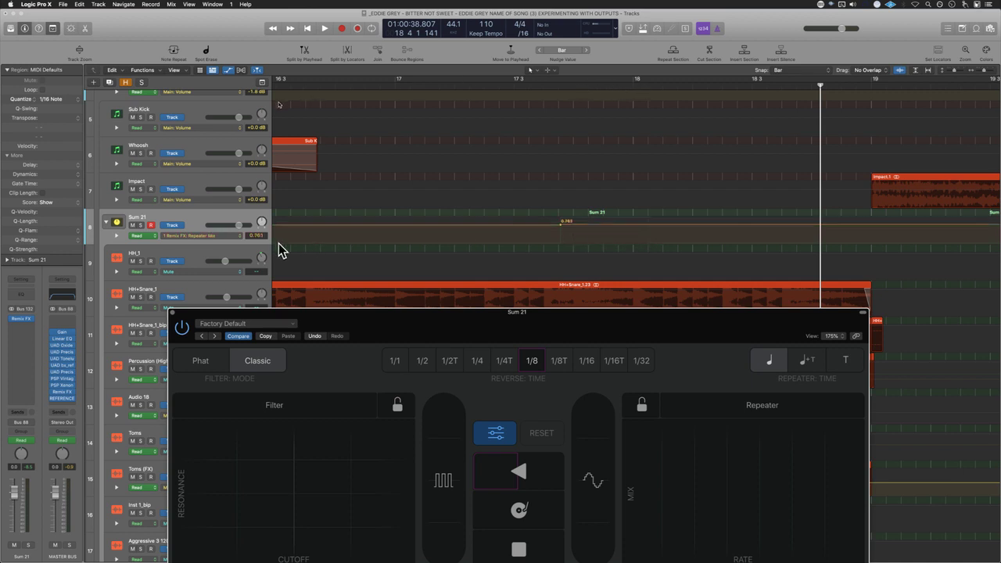
click(640, 227)
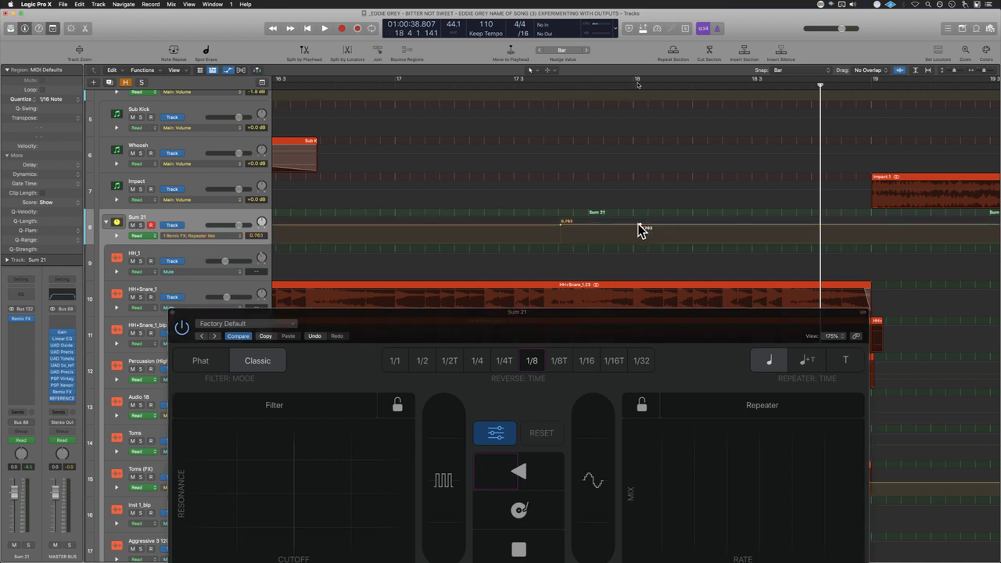
drag(608, 230, 605, 235)
Step: Listen to the Repeater section with Sum 21 soloed and in the full mix, closing the Remix FX window
key(space)
click(141, 225)
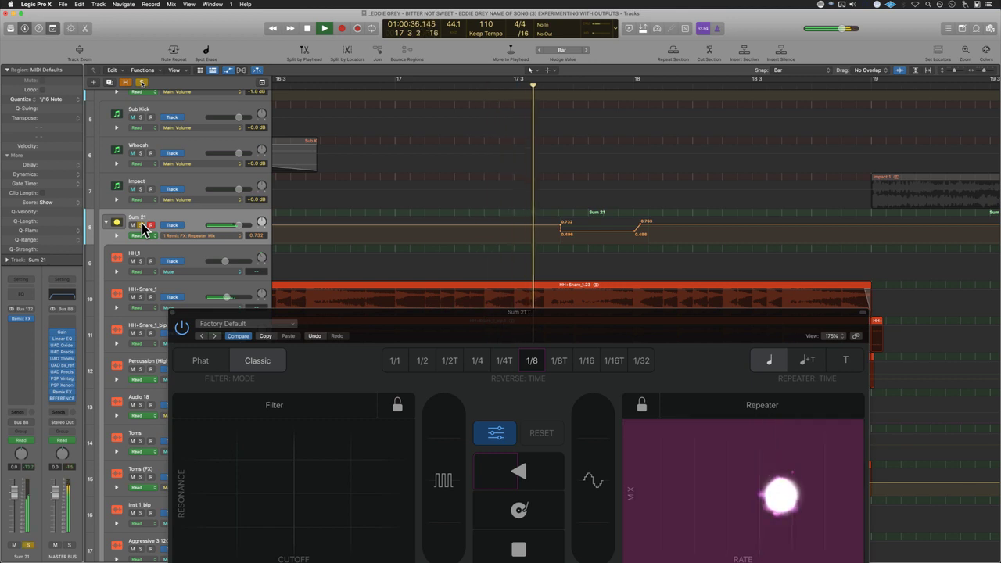
key(space)
click(142, 85)
click(444, 85)
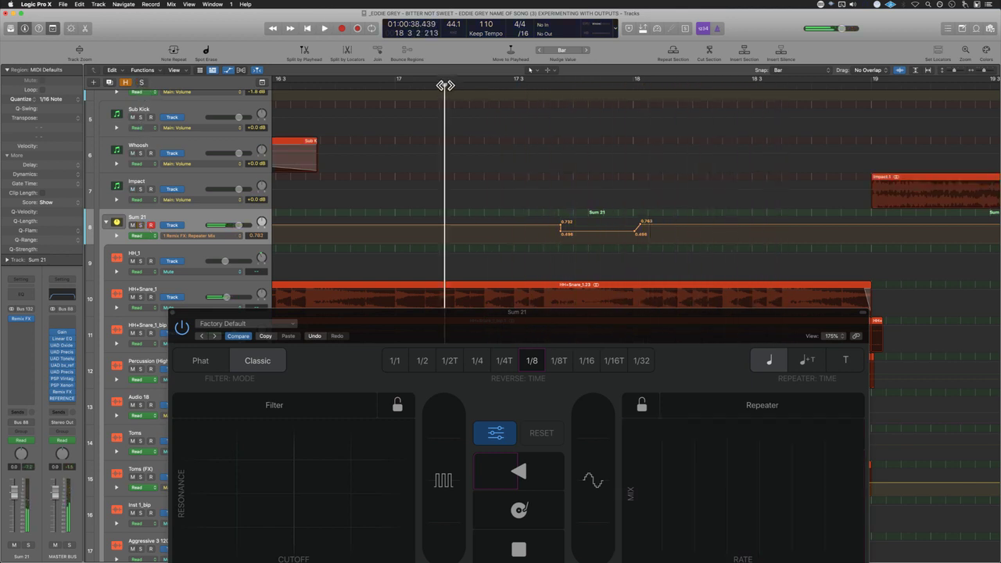
click(175, 314)
key(space)
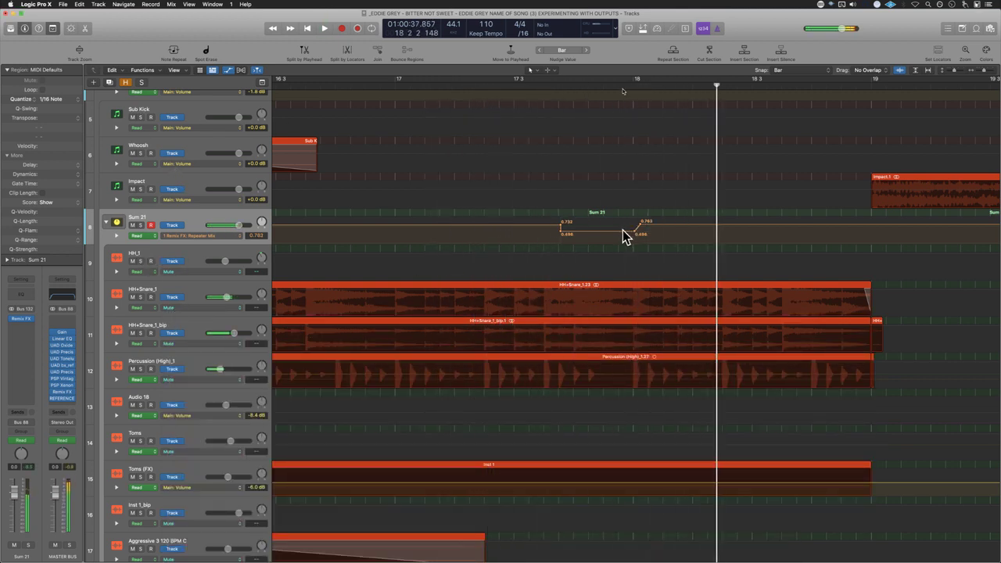
Step: Try Repeater Mix levels of about 0.63, 0.72 and 0.78 over Sum 21's repeated section, listening to the result
drag(624, 230, 620, 229)
key(space)
drag(529, 191, 704, 296)
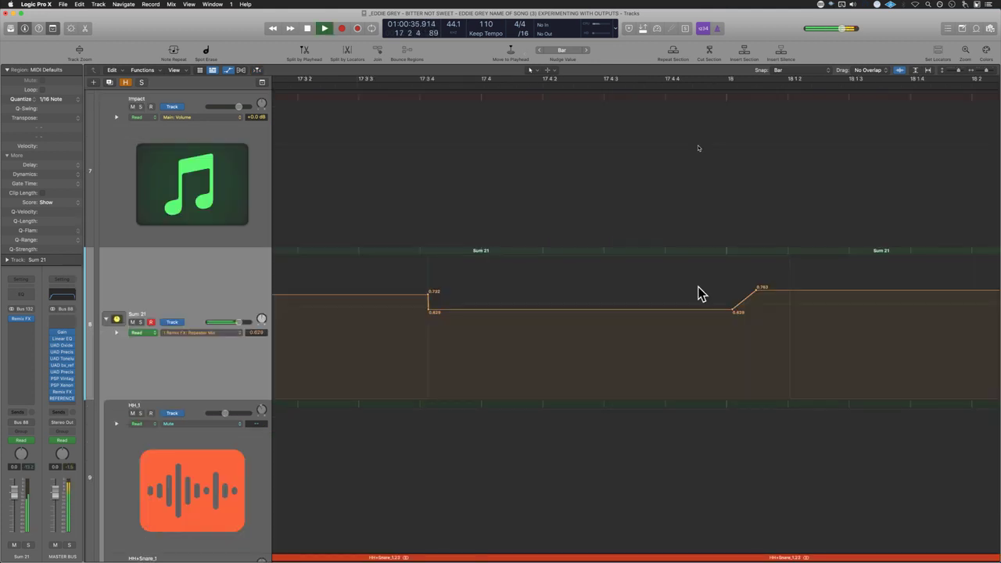
drag(574, 310, 573, 296)
key(space)
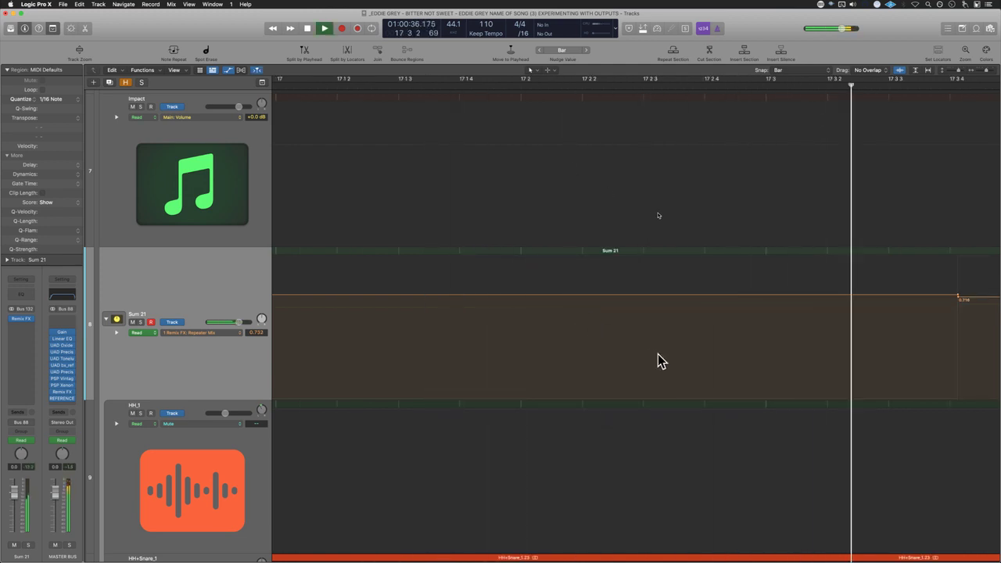
key(space)
scroll(509, 323, left, 5)
drag(510, 298, 510, 286)
key(space)
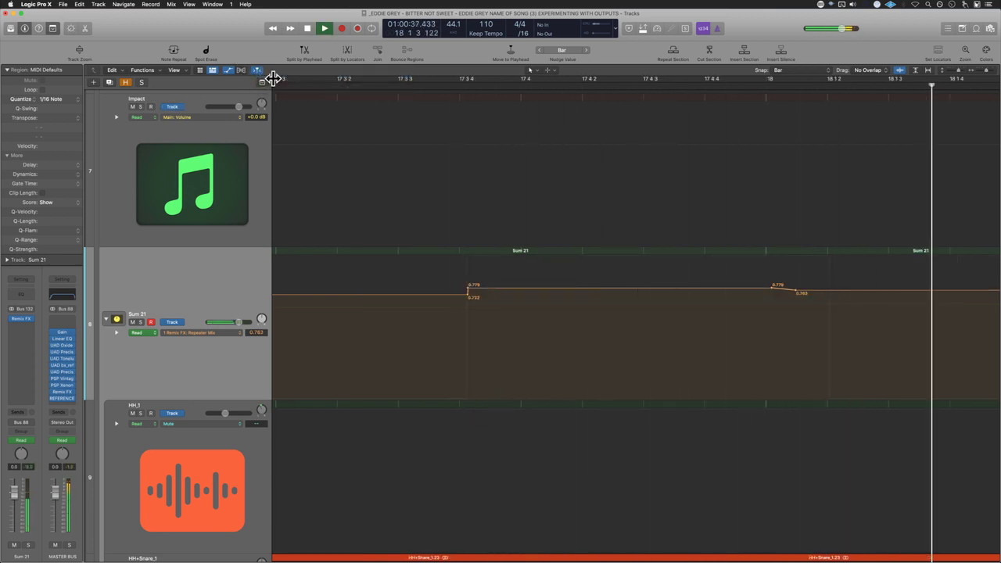
Step: Raise Sum 21's Repeater Mix automation to about 0.93 over the repeated section ending at bar 18
key(space)
scroll(407, 266, left, 5)
drag(415, 285, 418, 262)
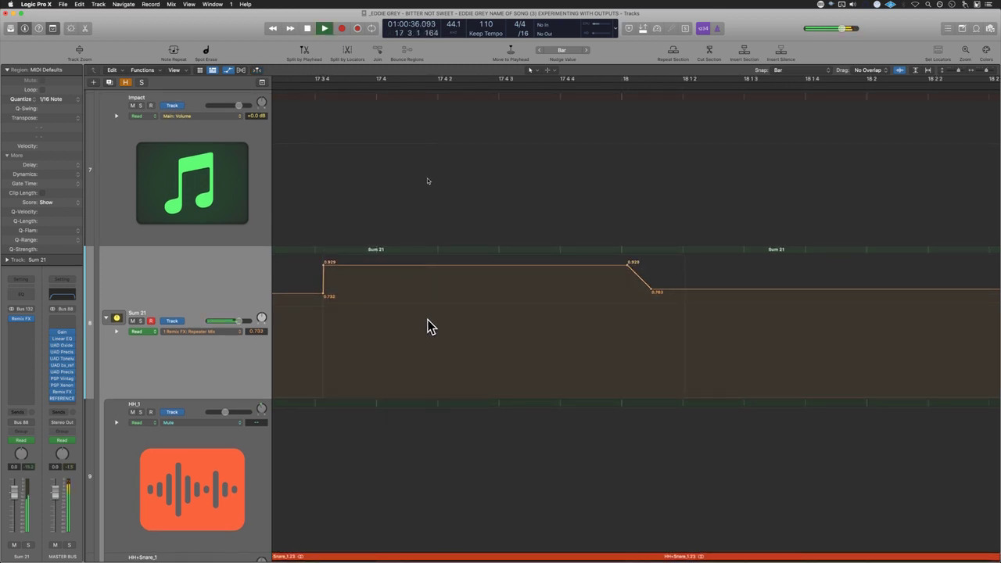
Step: Hide the track automation and fit the whole arrangement in view
key(super+Left)
key(super+Left)
key(a)
key(z)
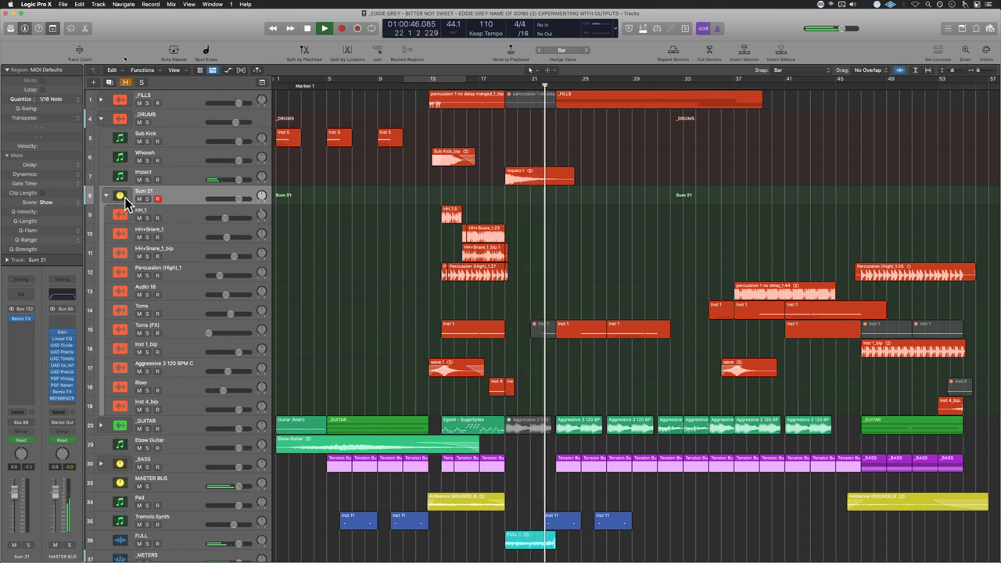
Step: Rename the Sum 21 stack as Drum Group and collapse it within _DRUMS, stopping playback
double_click(159, 191)
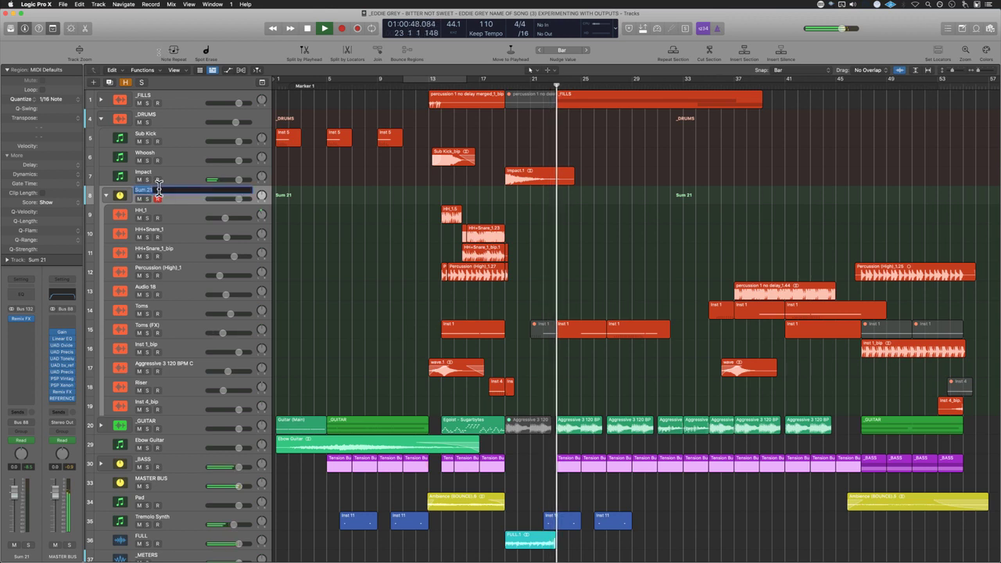
text(Drum Group)
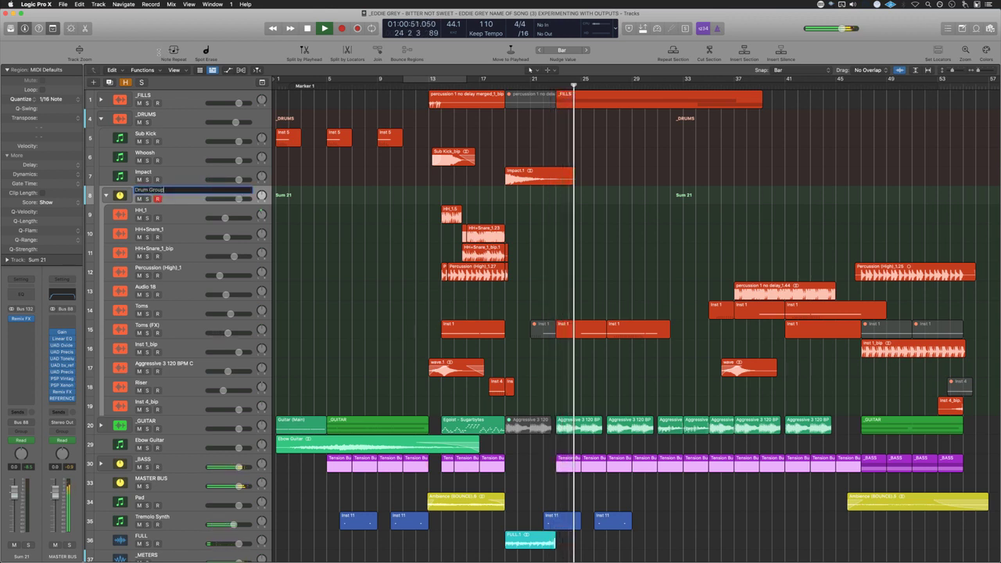
key(Return)
key(space)
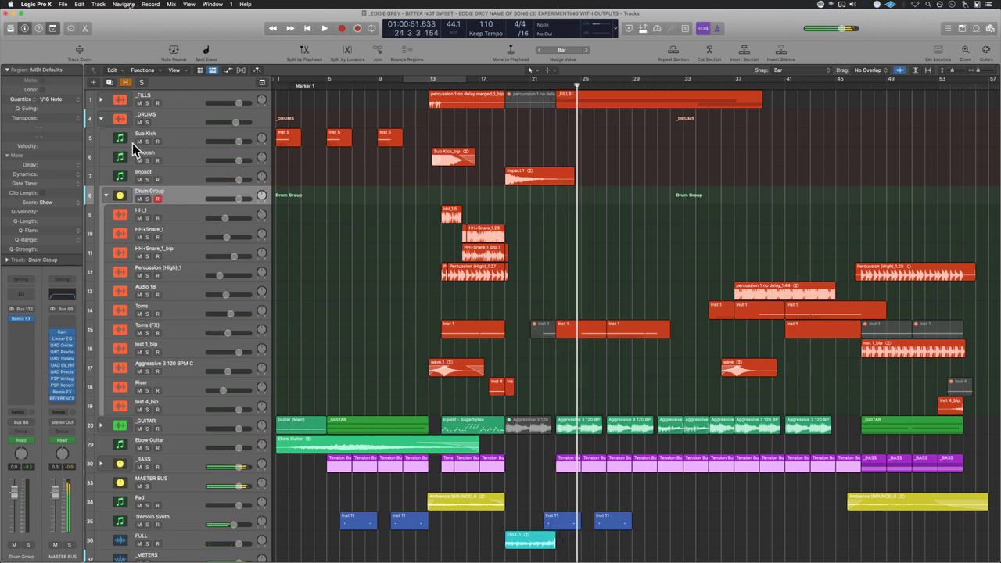
click(106, 196)
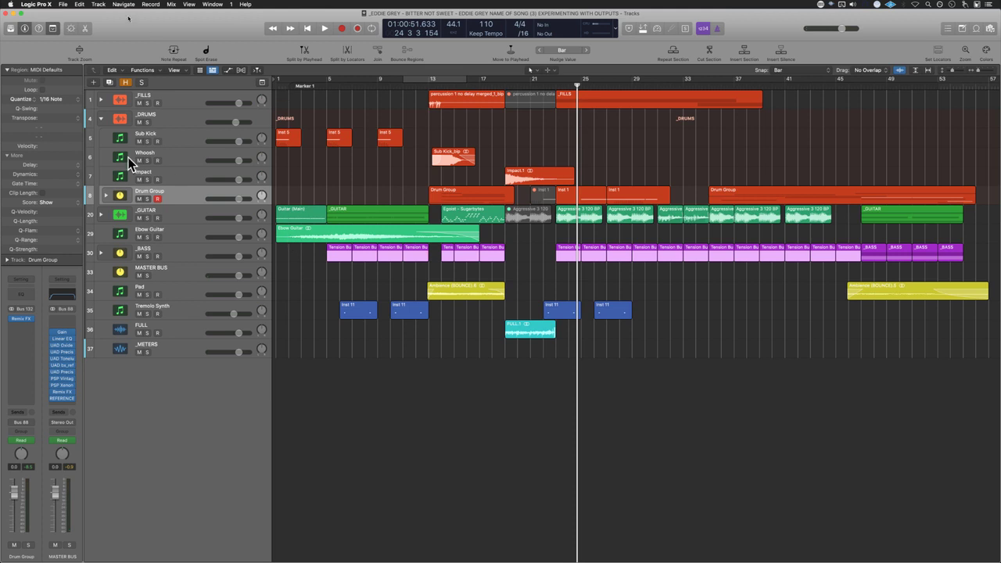
click(101, 119)
click(101, 120)
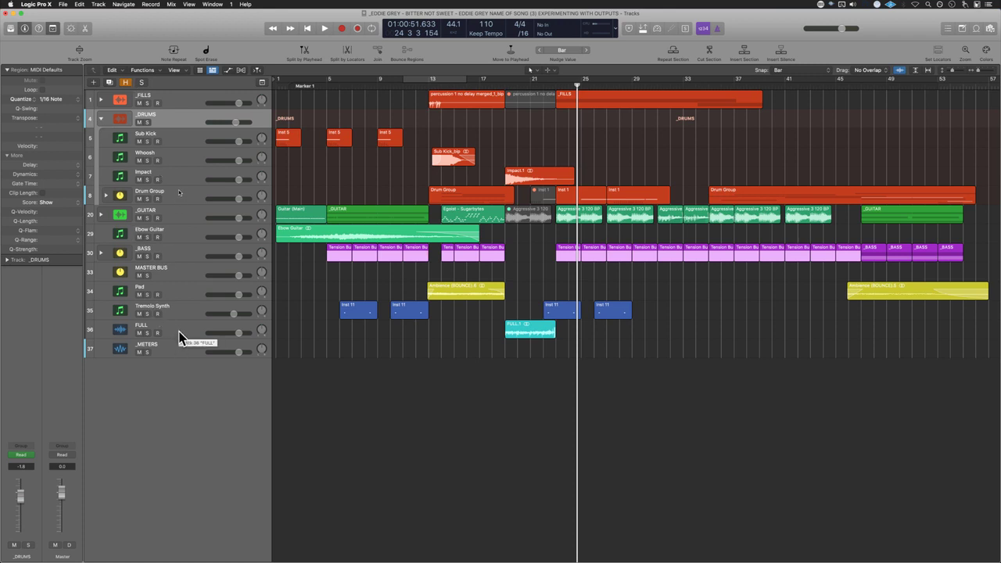
Step: Open the project Note Pad, delete the note "4. Use Remix FX" and save the project
key(o)
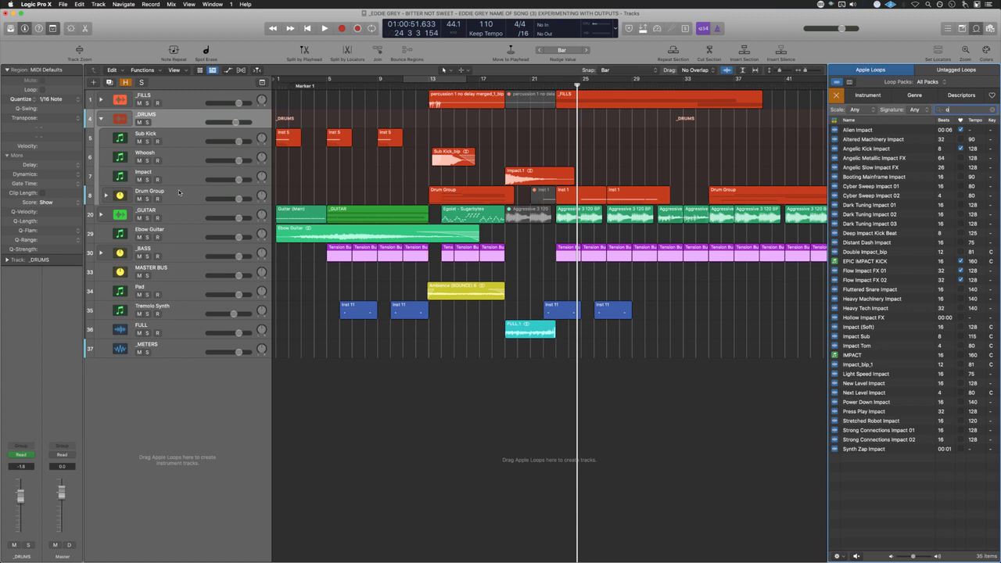
key(super+alt+p)
click(894, 233)
drag(896, 217, 842, 176)
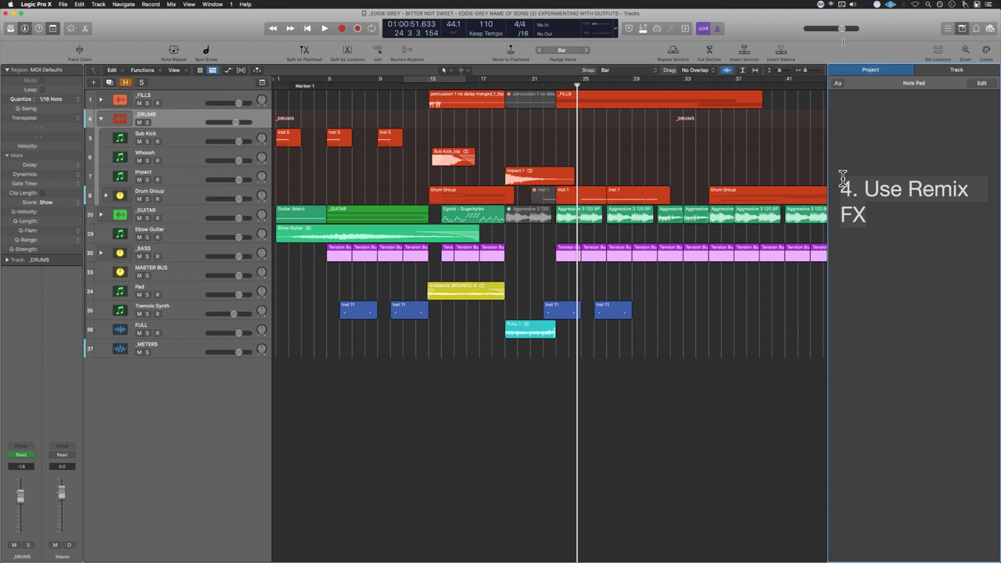
drag(878, 212, 850, 196)
key(super+a)
key(BackSpace)
key(super+s)
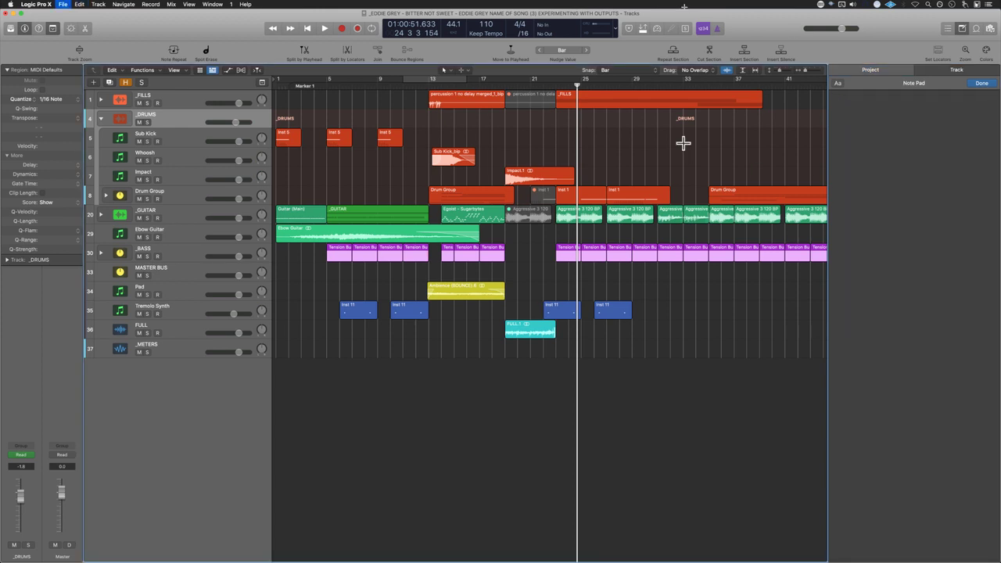
Step: Close the Note Pad and save the project with the playhead returned to the start
key(alt+super+p)
key(super+s)
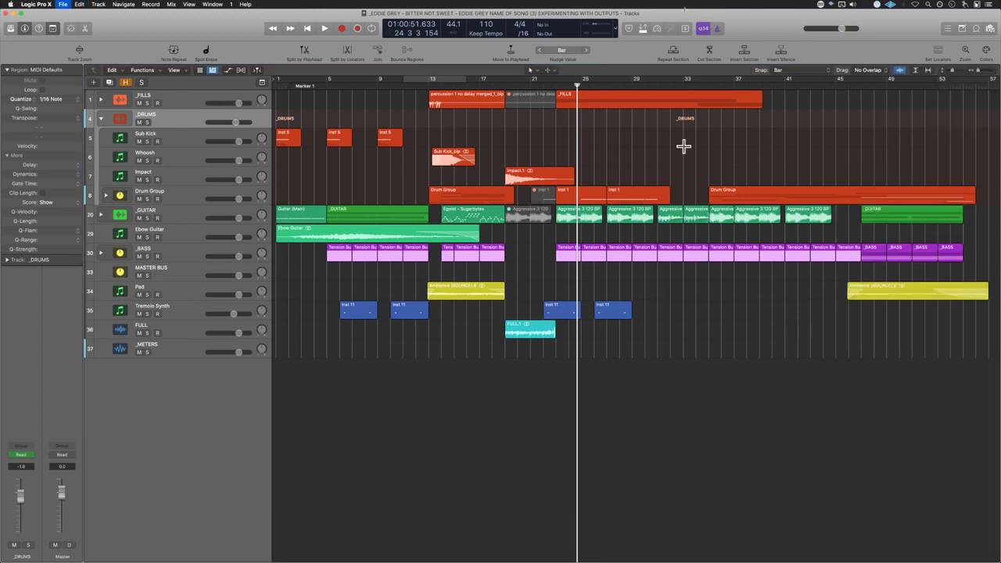
key(super+s)
key(Return)
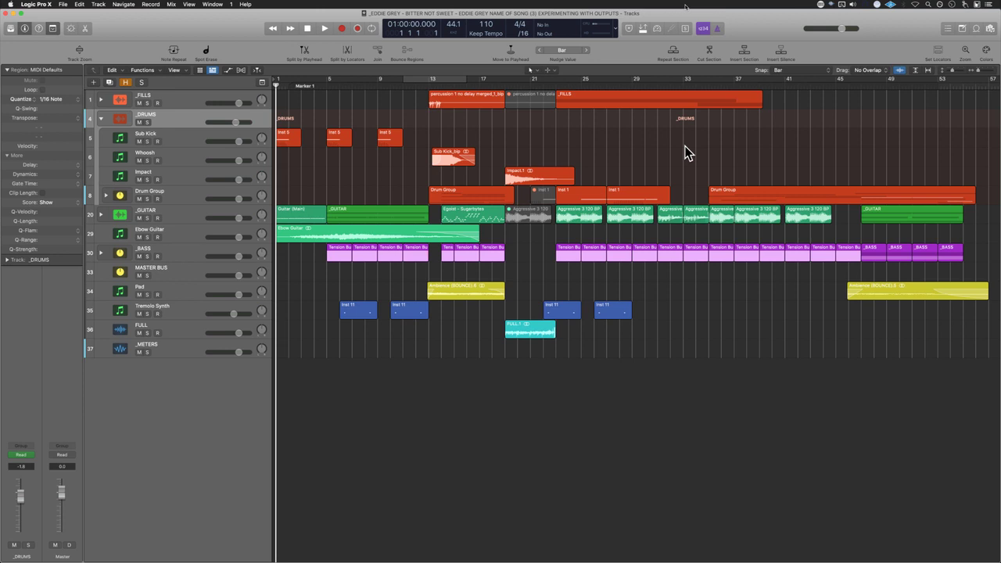
key(super+s)
key(super+s)
Step: Collapse the _DRUMS stack and select the _GUITAR stack, briefly checking its subtracks and saving the project
click(101, 119)
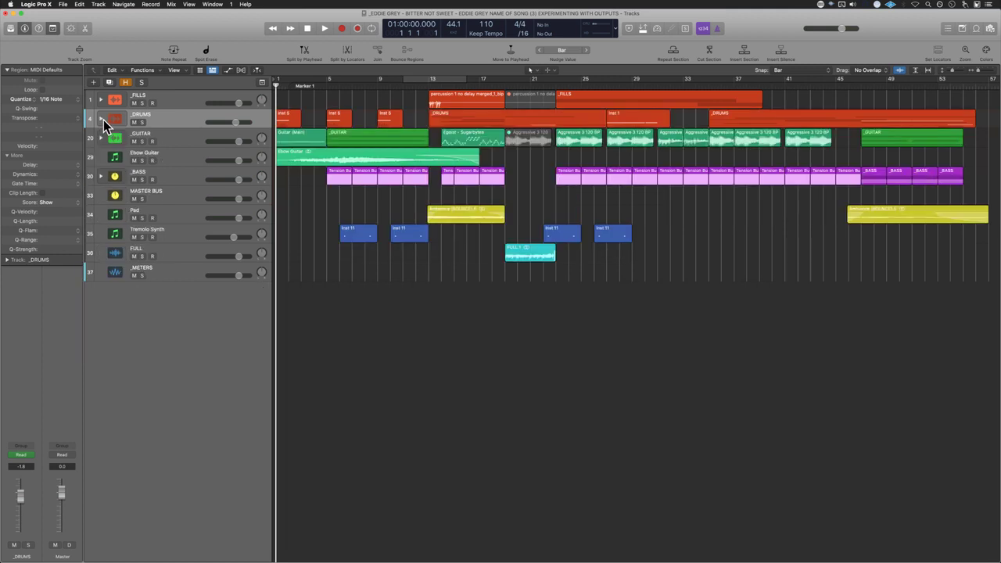
click(167, 137)
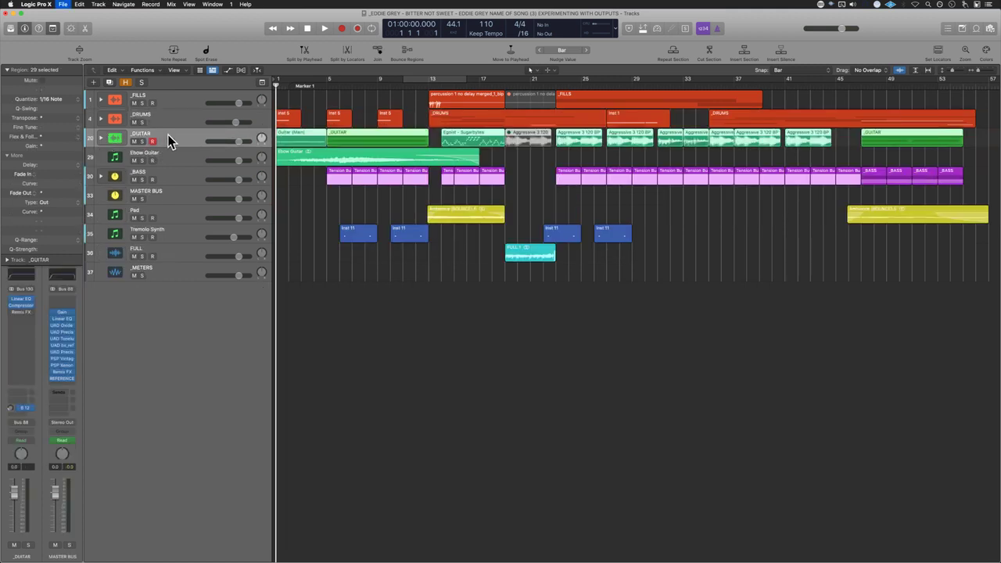
mouse_move(20, 316)
key(super+s)
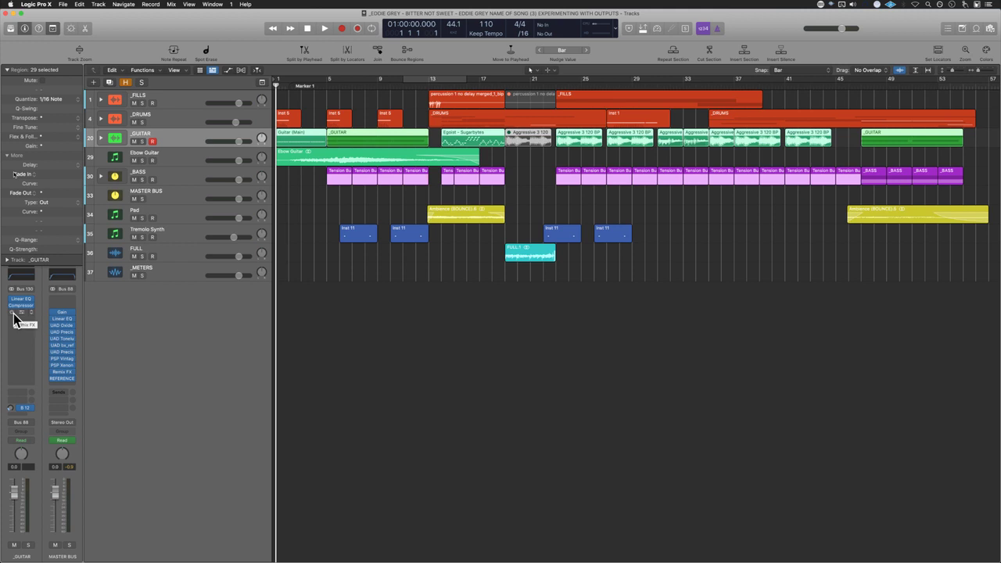
click(101, 139)
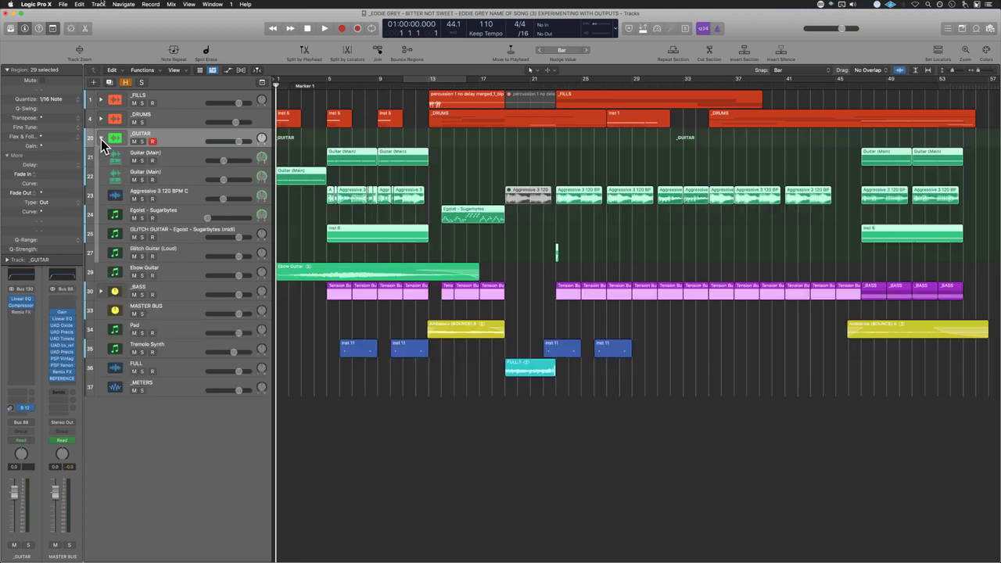
click(101, 139)
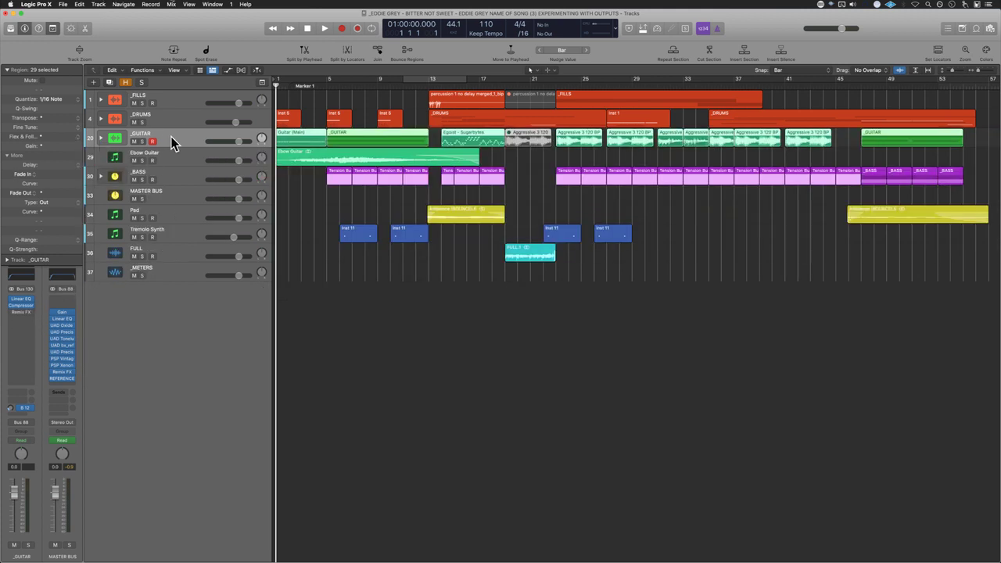